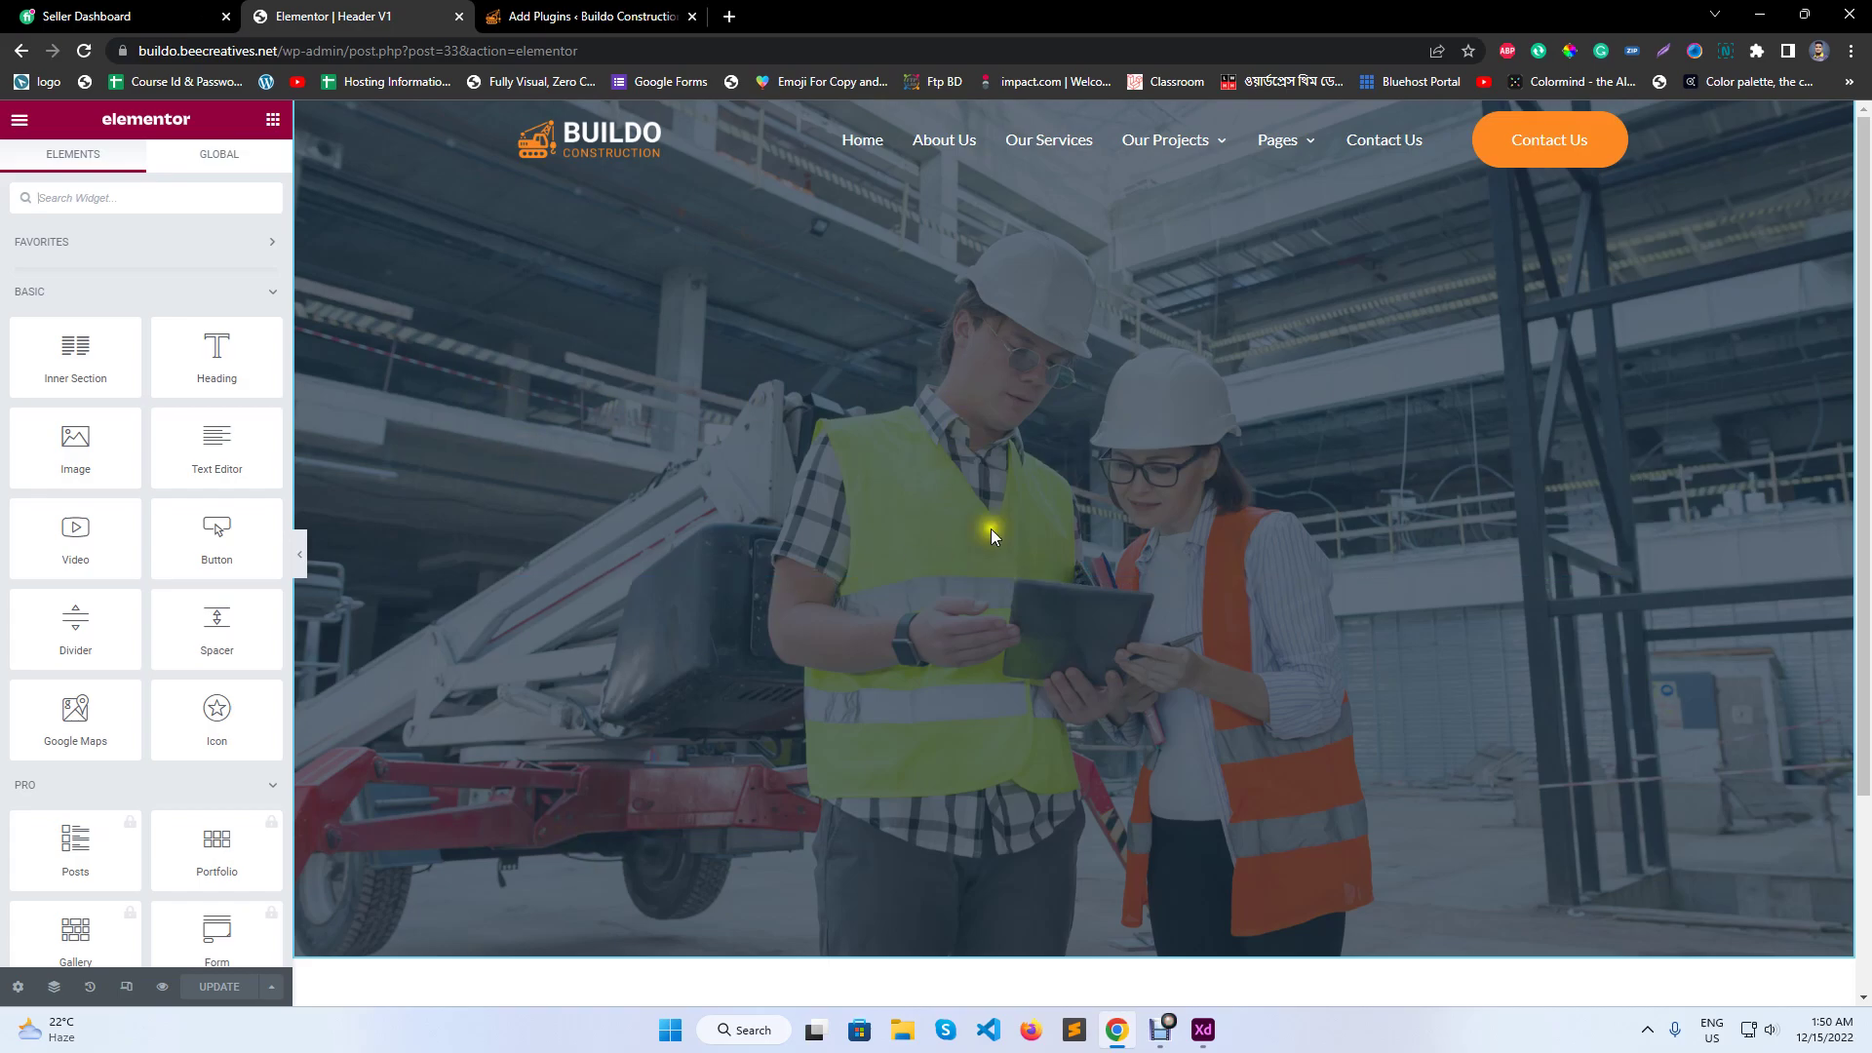
# - Leave the Header V1 editor for the WordPress admin dashboard and close the Add Plugins browser tab
pyautogui.scroll(-3, 1106, 671)
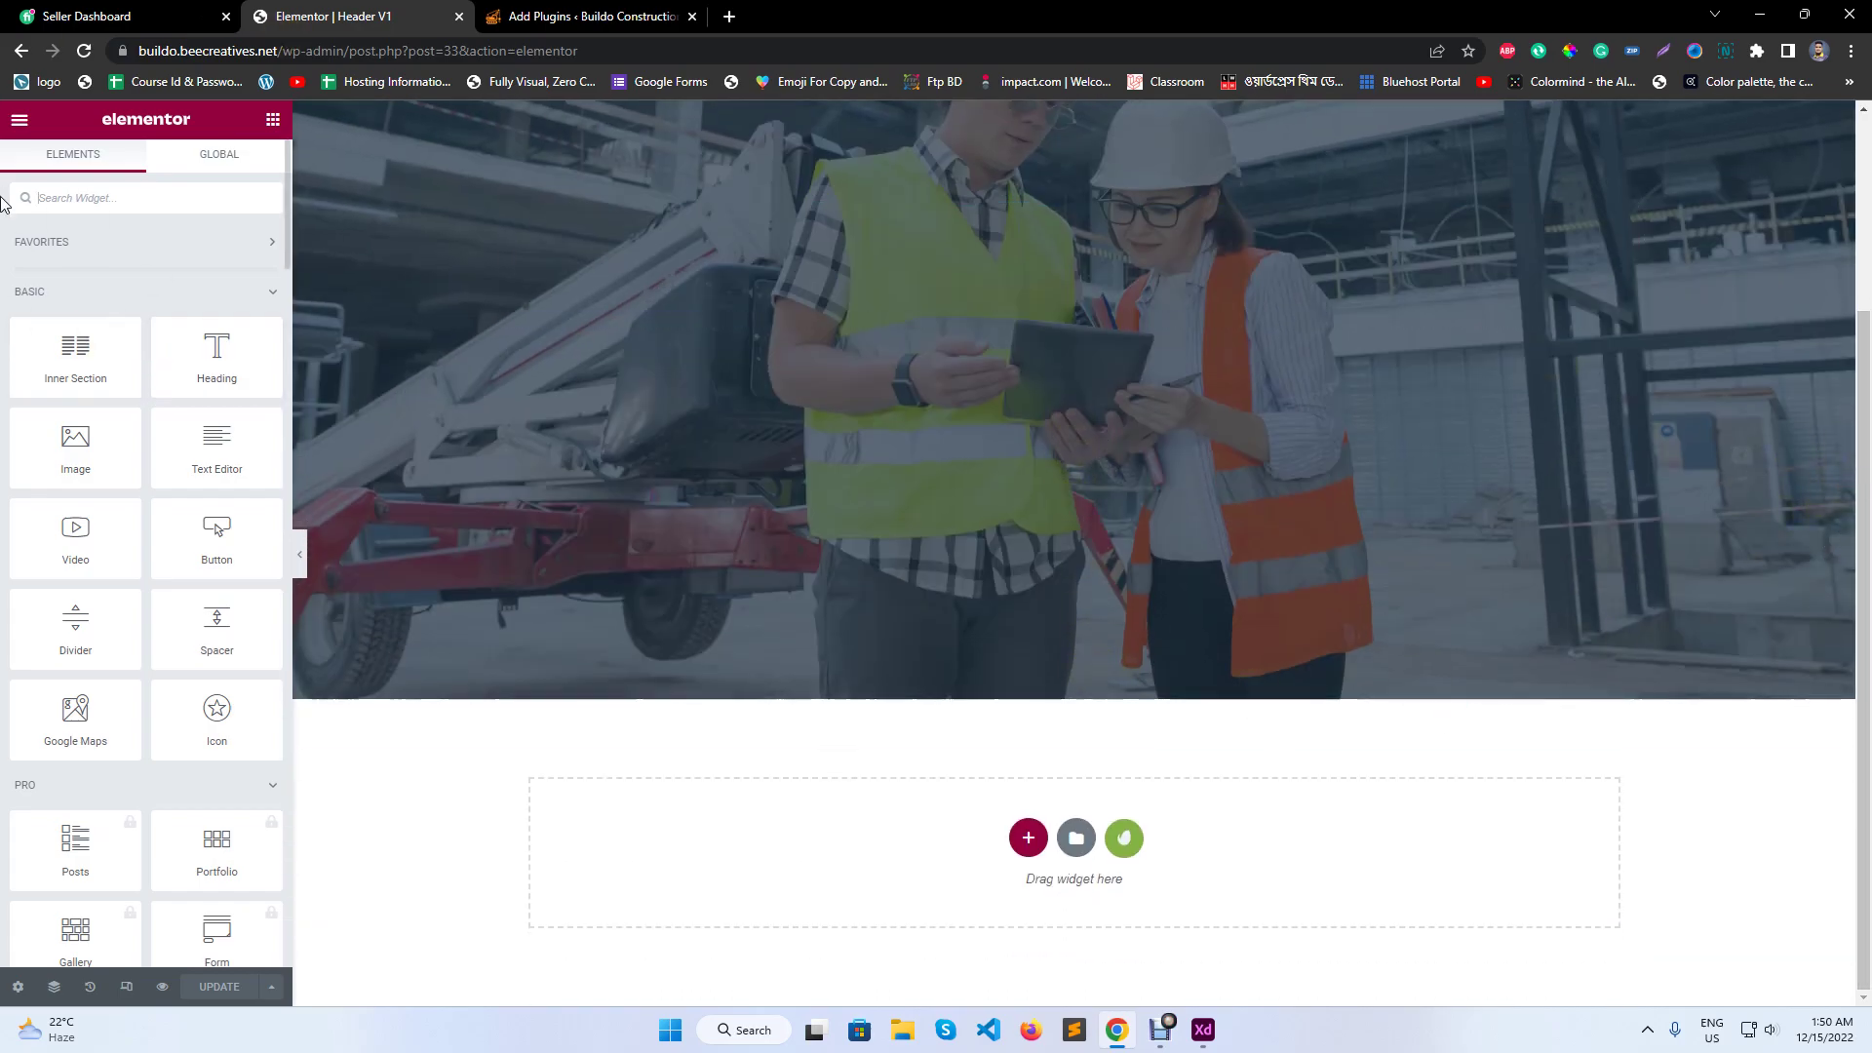
pyautogui.click(18, 124)
pyautogui.click(126, 500)
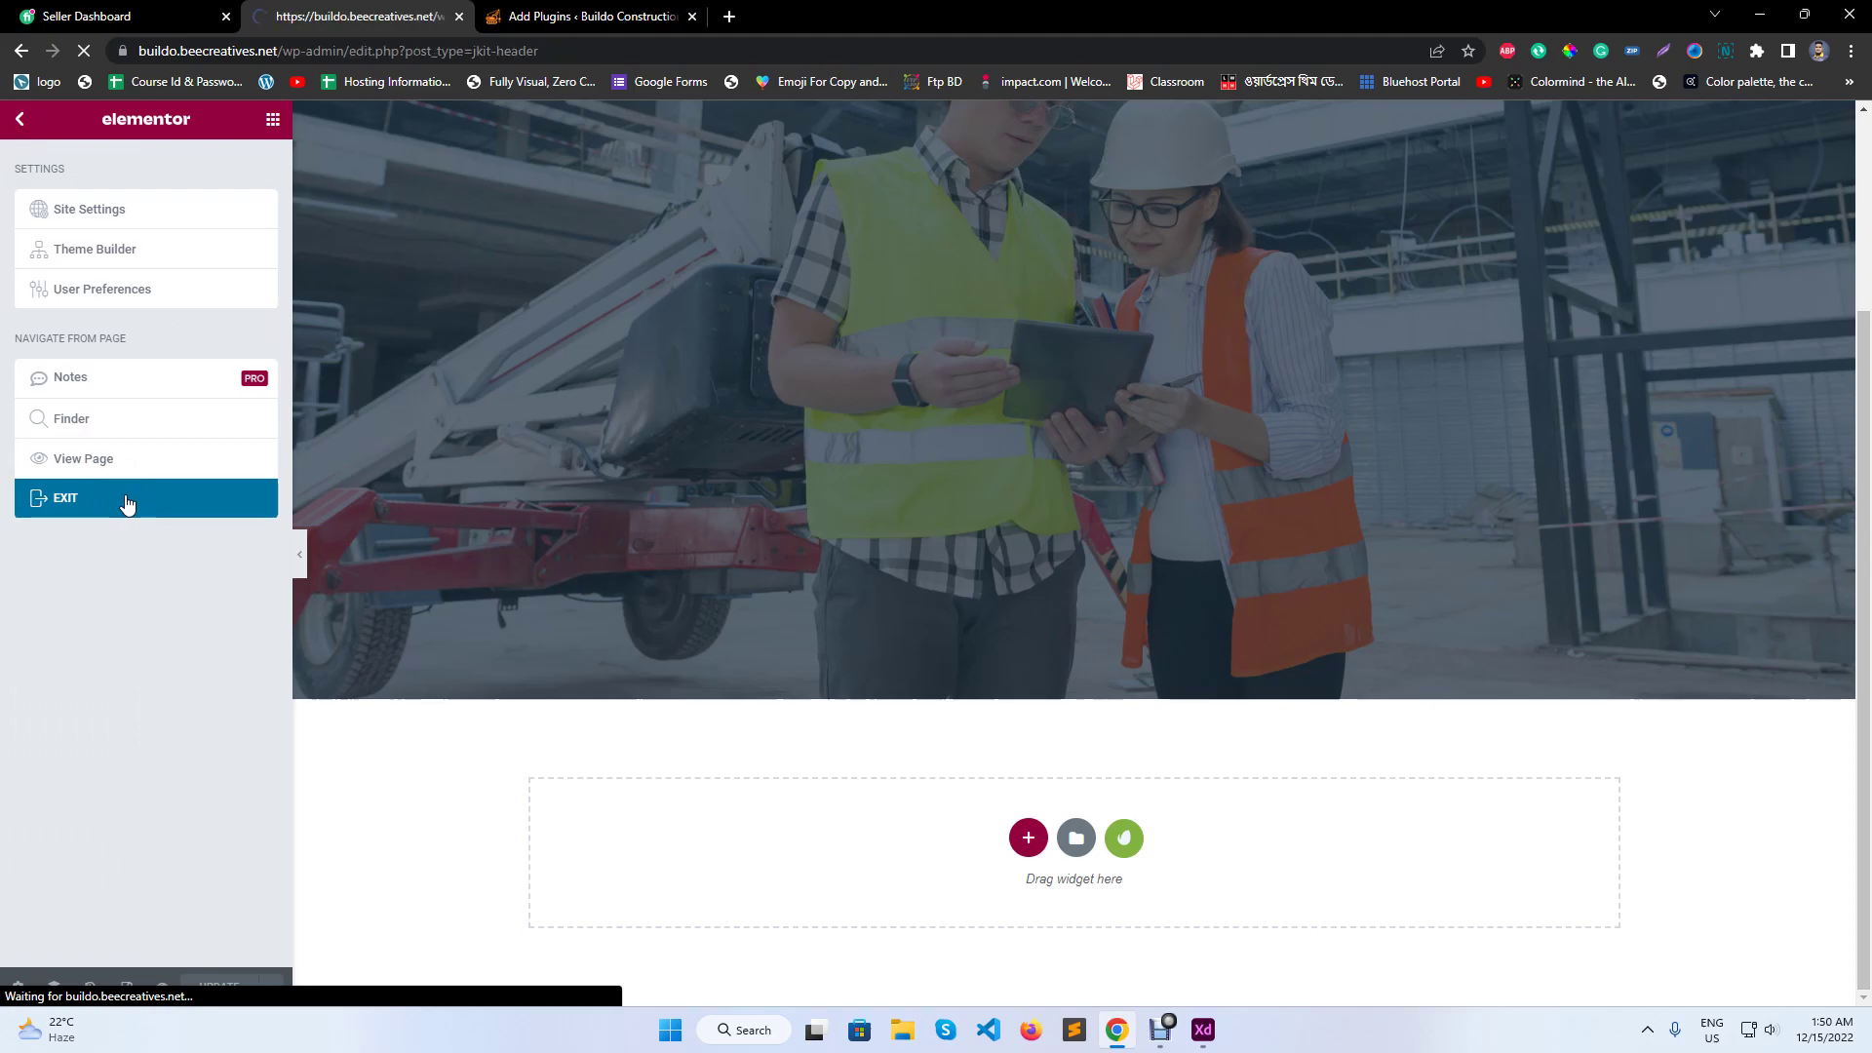
pyautogui.moveTo(353, 48); pyautogui.dragTo(1063, 57)
pyautogui.press('BackSpace')
pyautogui.press('Return')
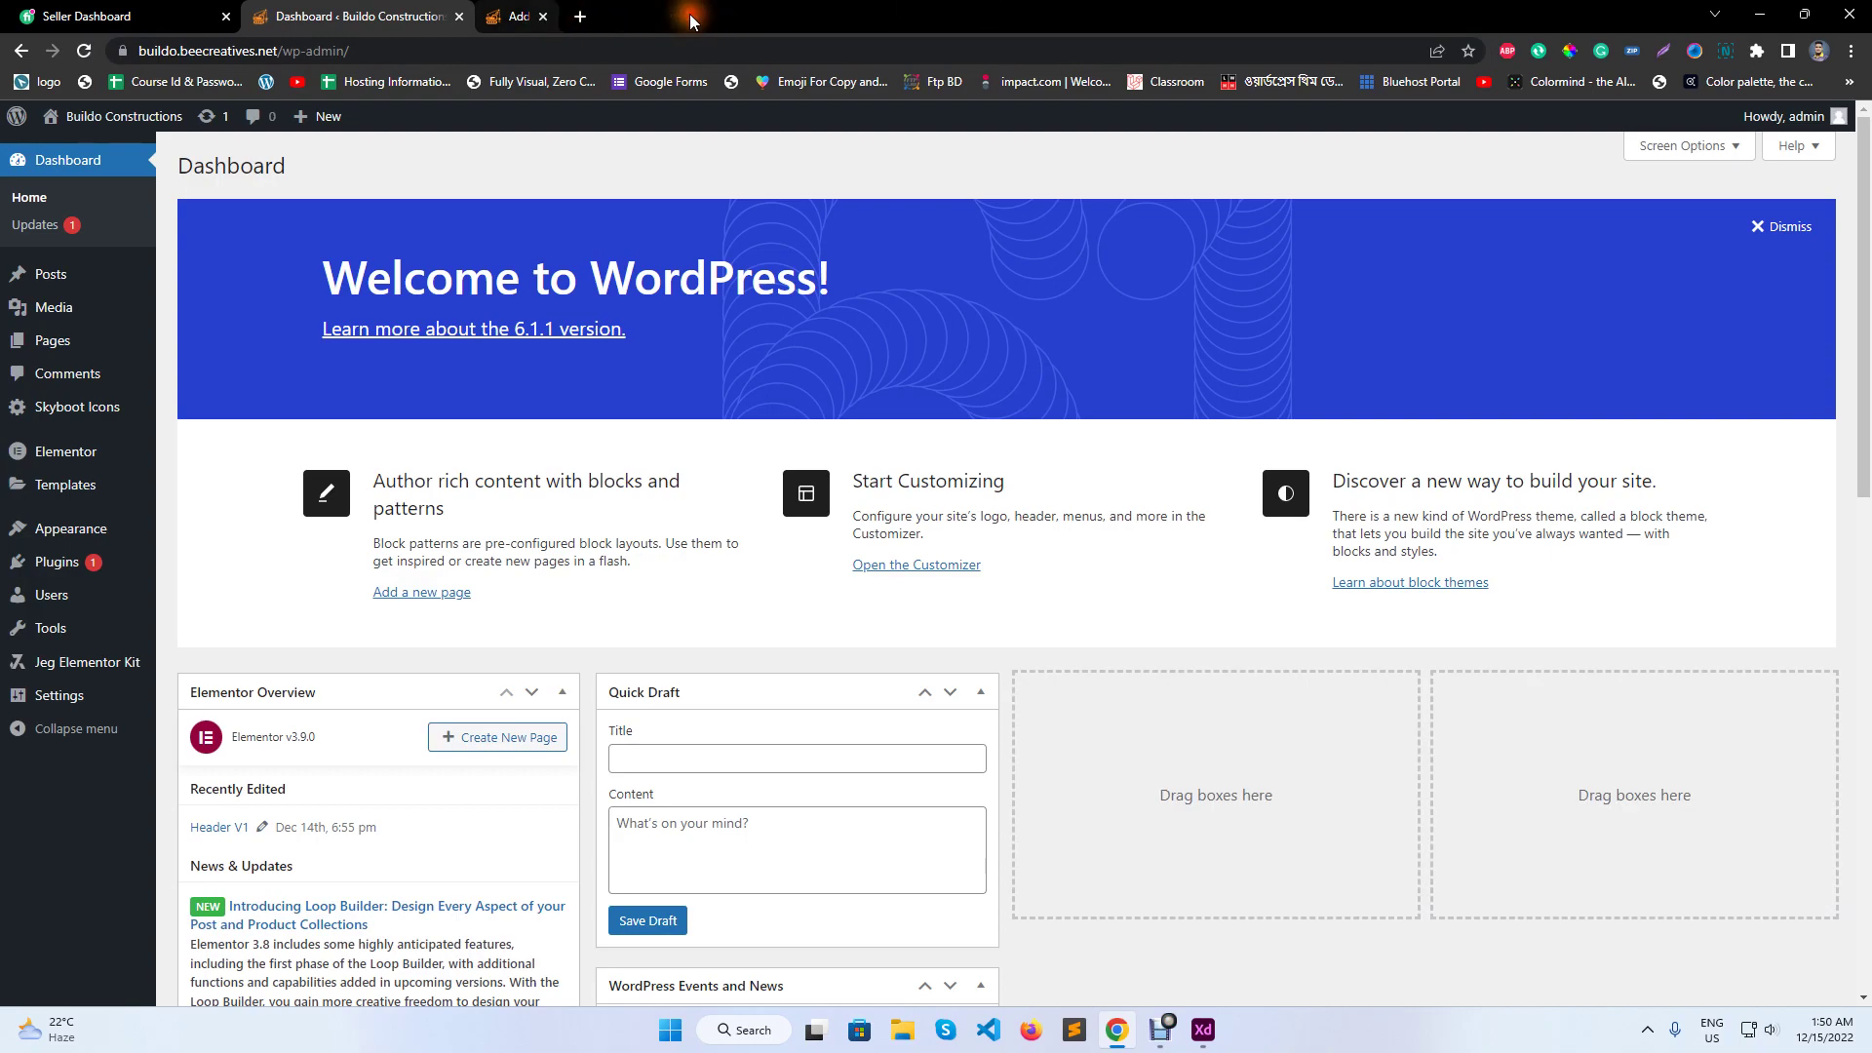
pyautogui.click(690, 16)
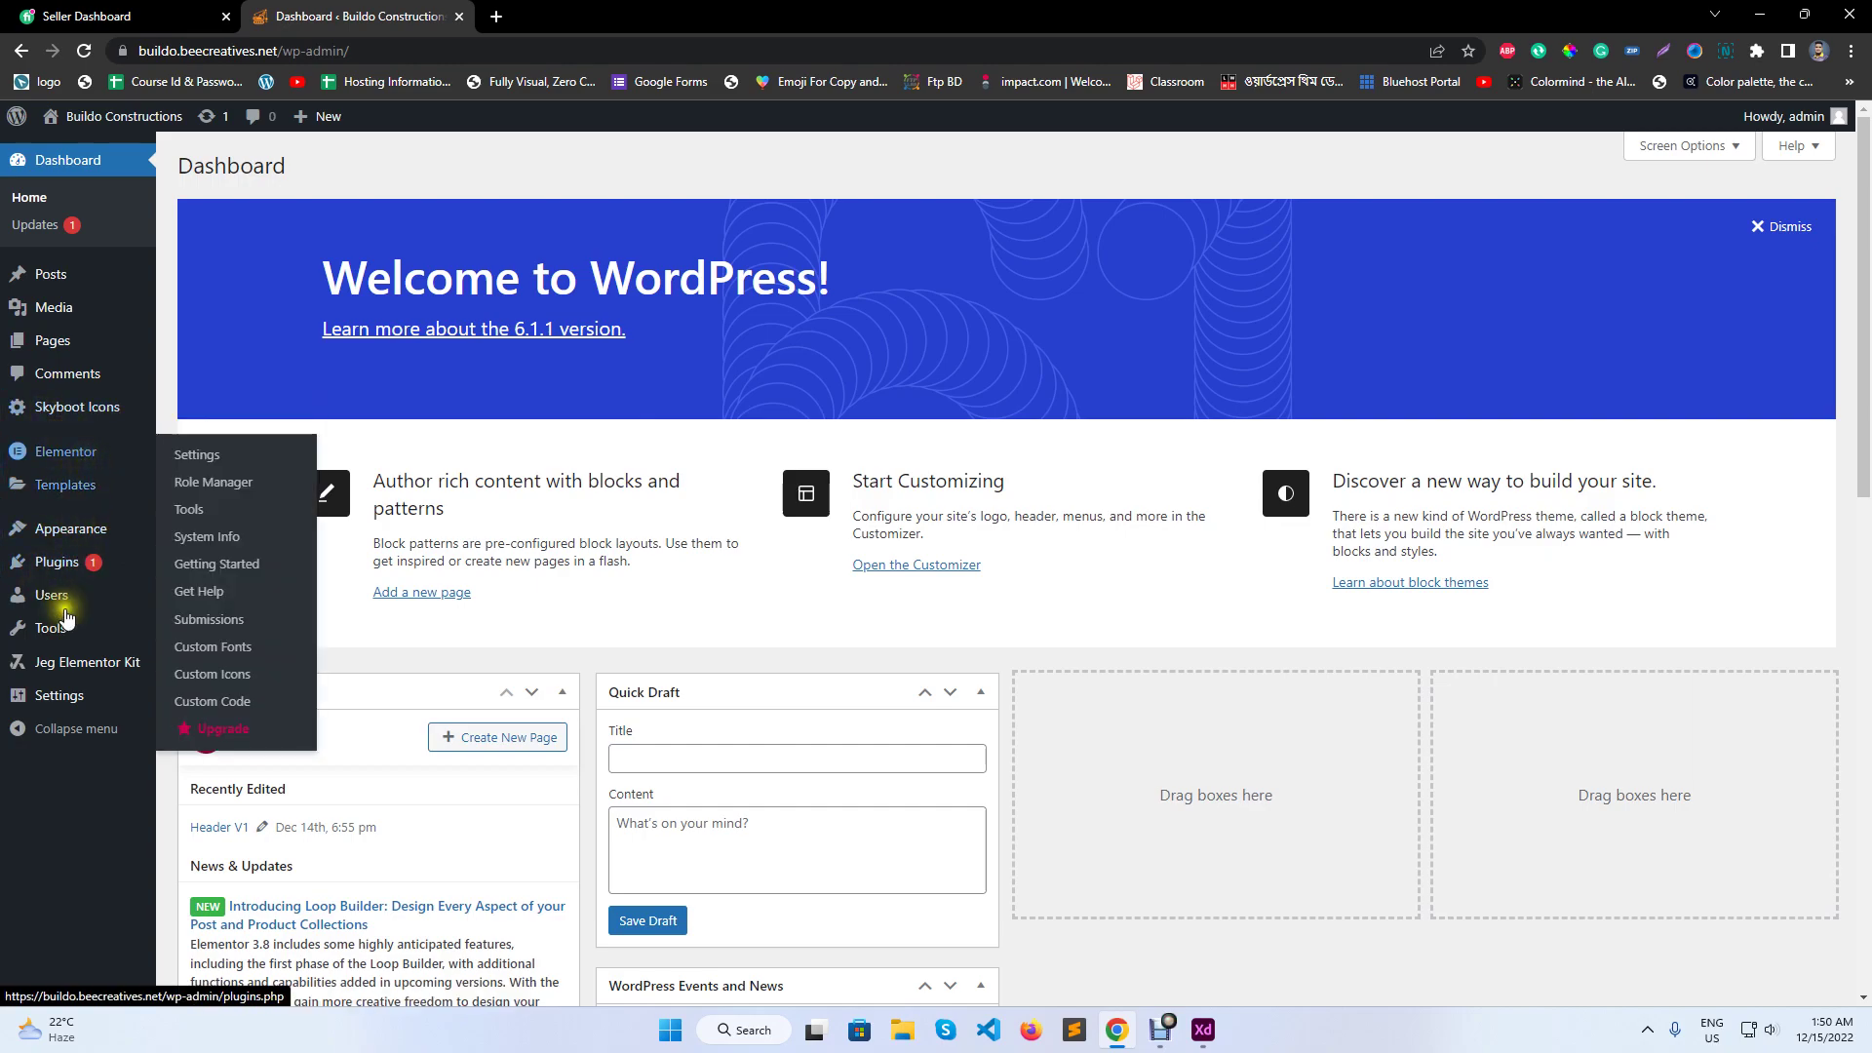
# - Create a Jeg Elementor Kit footer template titled Footer V1 with an All Site condition and open it in the Elementor editor
pyautogui.moveTo(66, 675)
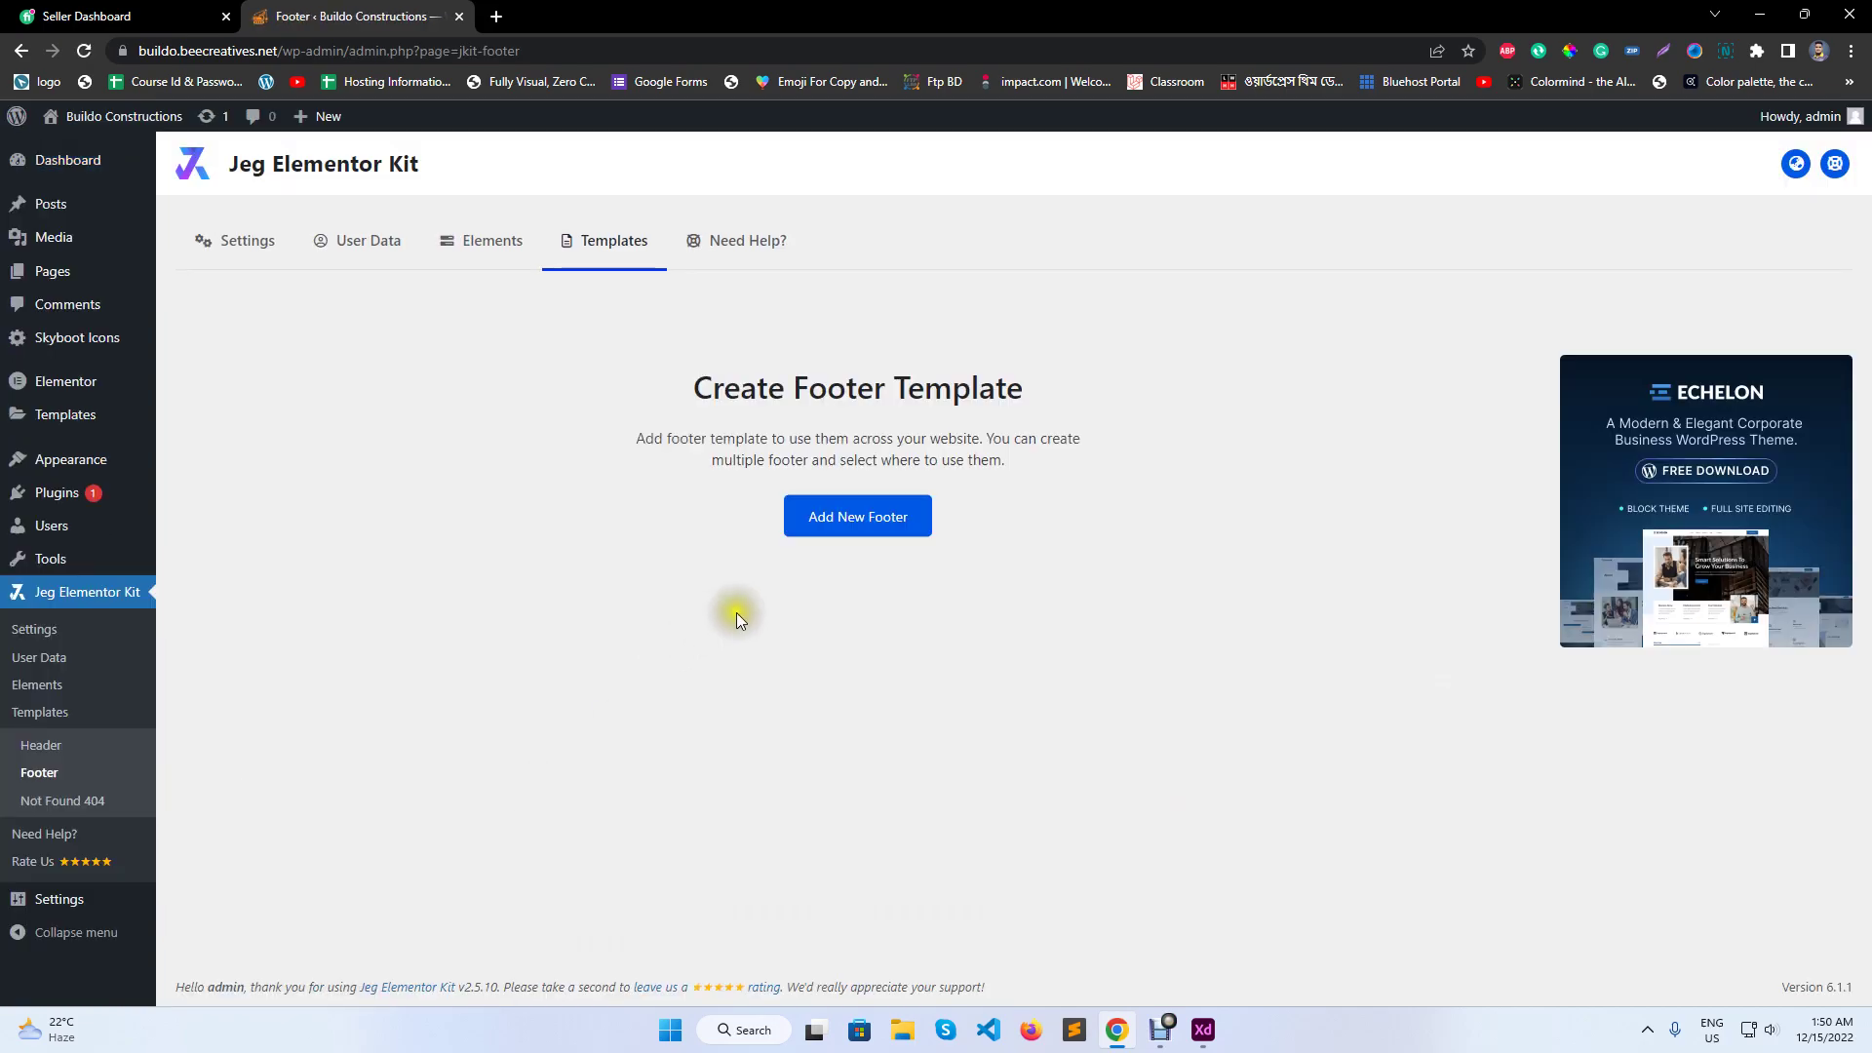
pyautogui.click(883, 509)
pyautogui.moveTo(772, 353); pyautogui.dragTo(722, 351)
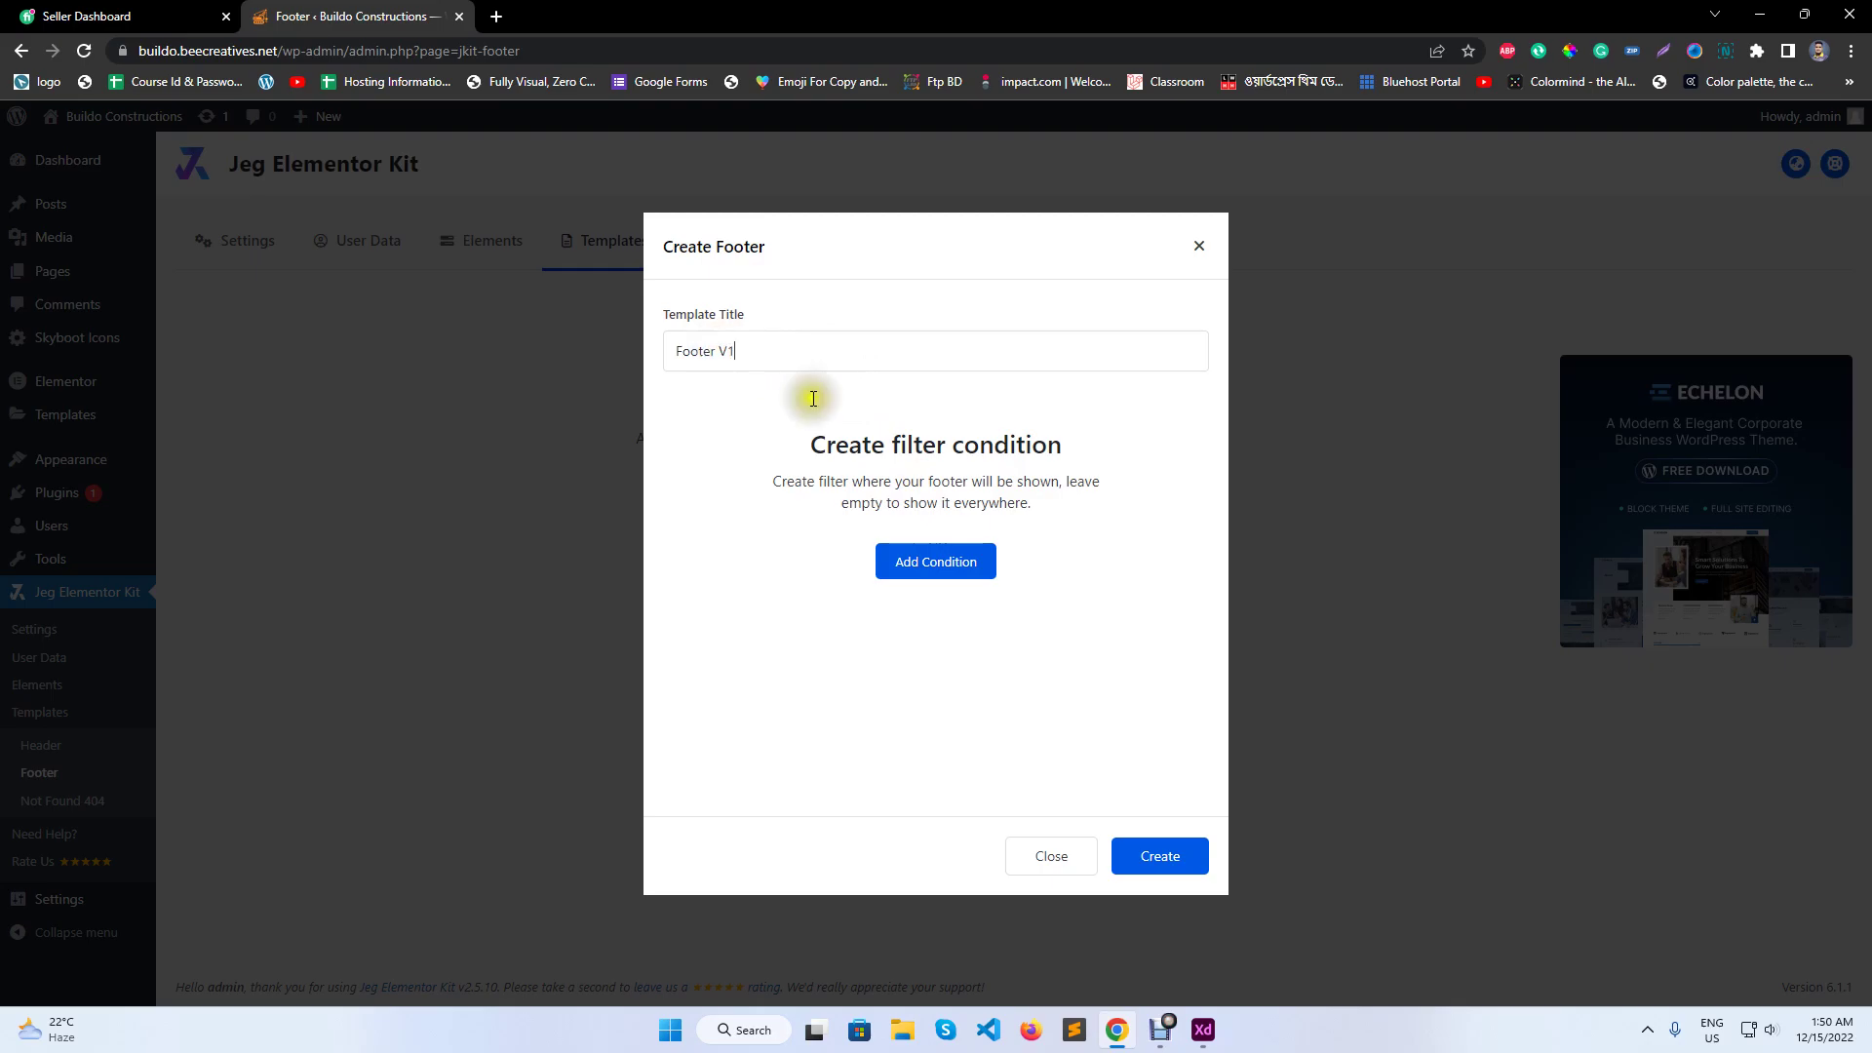
pyautogui.click(946, 546)
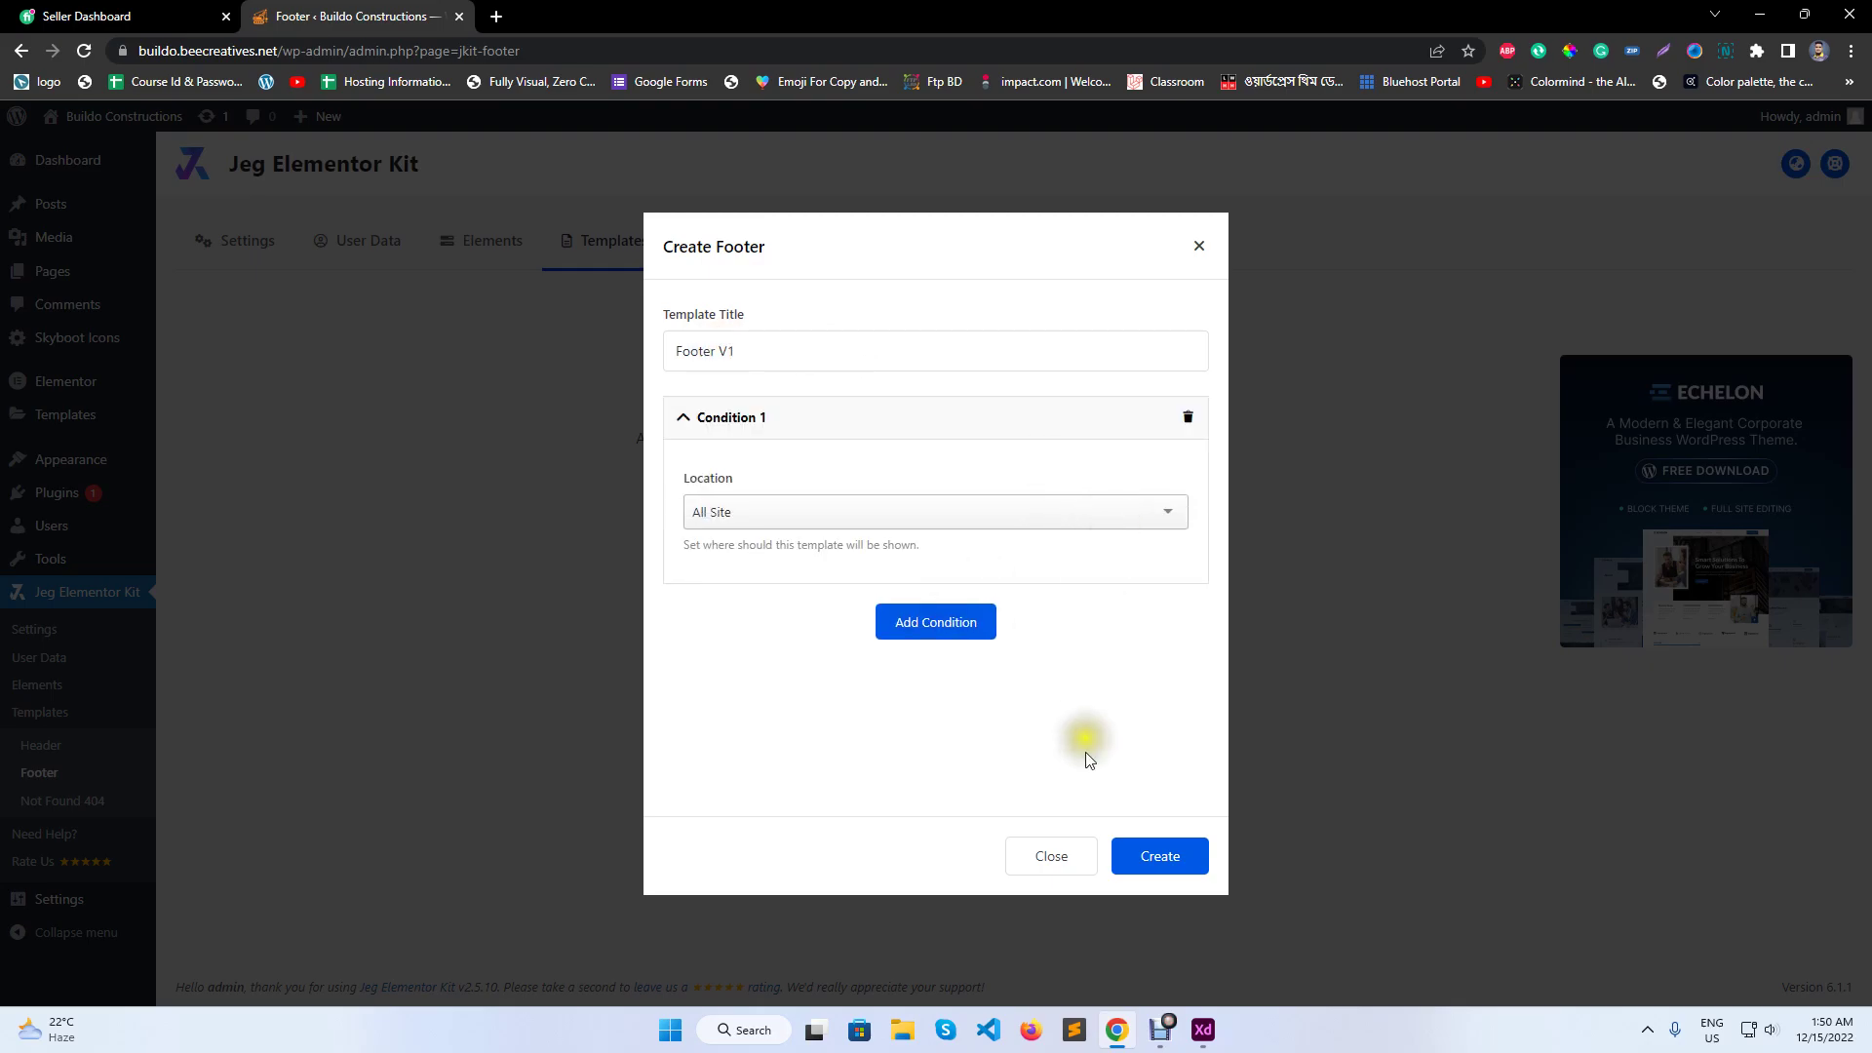
pyautogui.click(1169, 858)
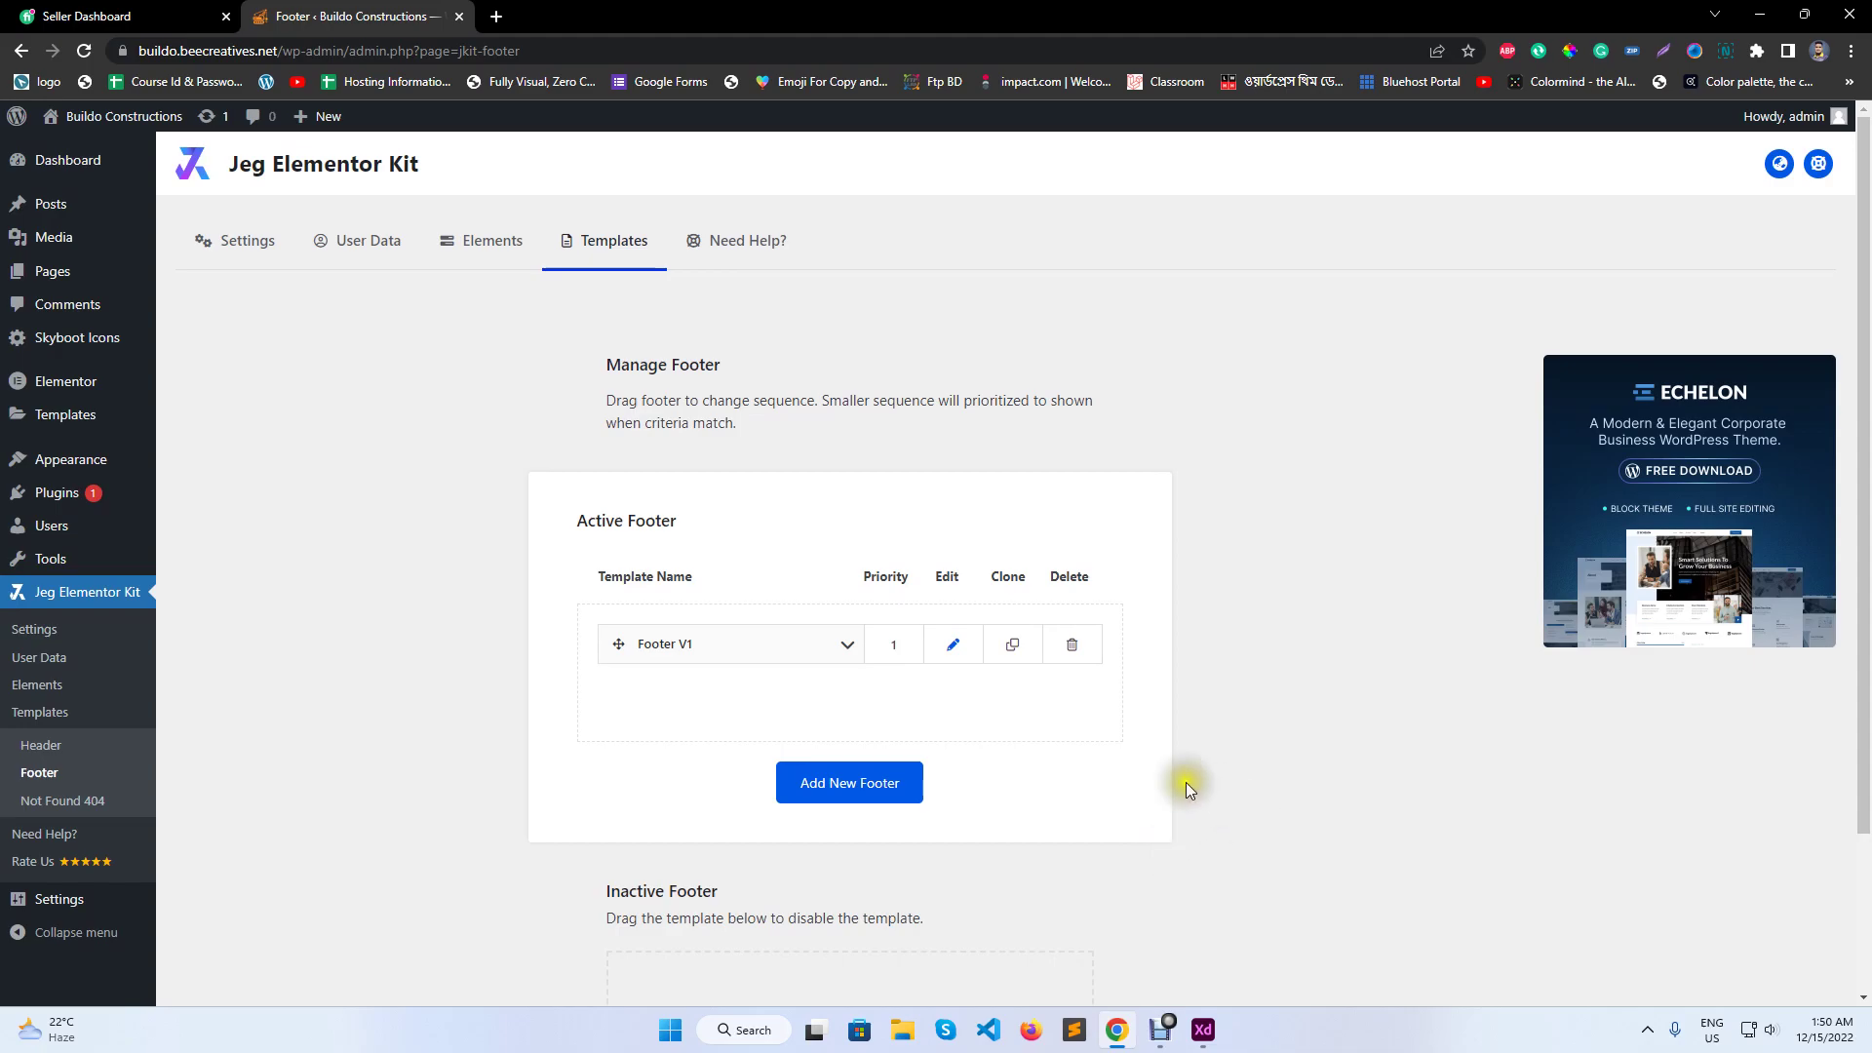
pyautogui.click(950, 647)
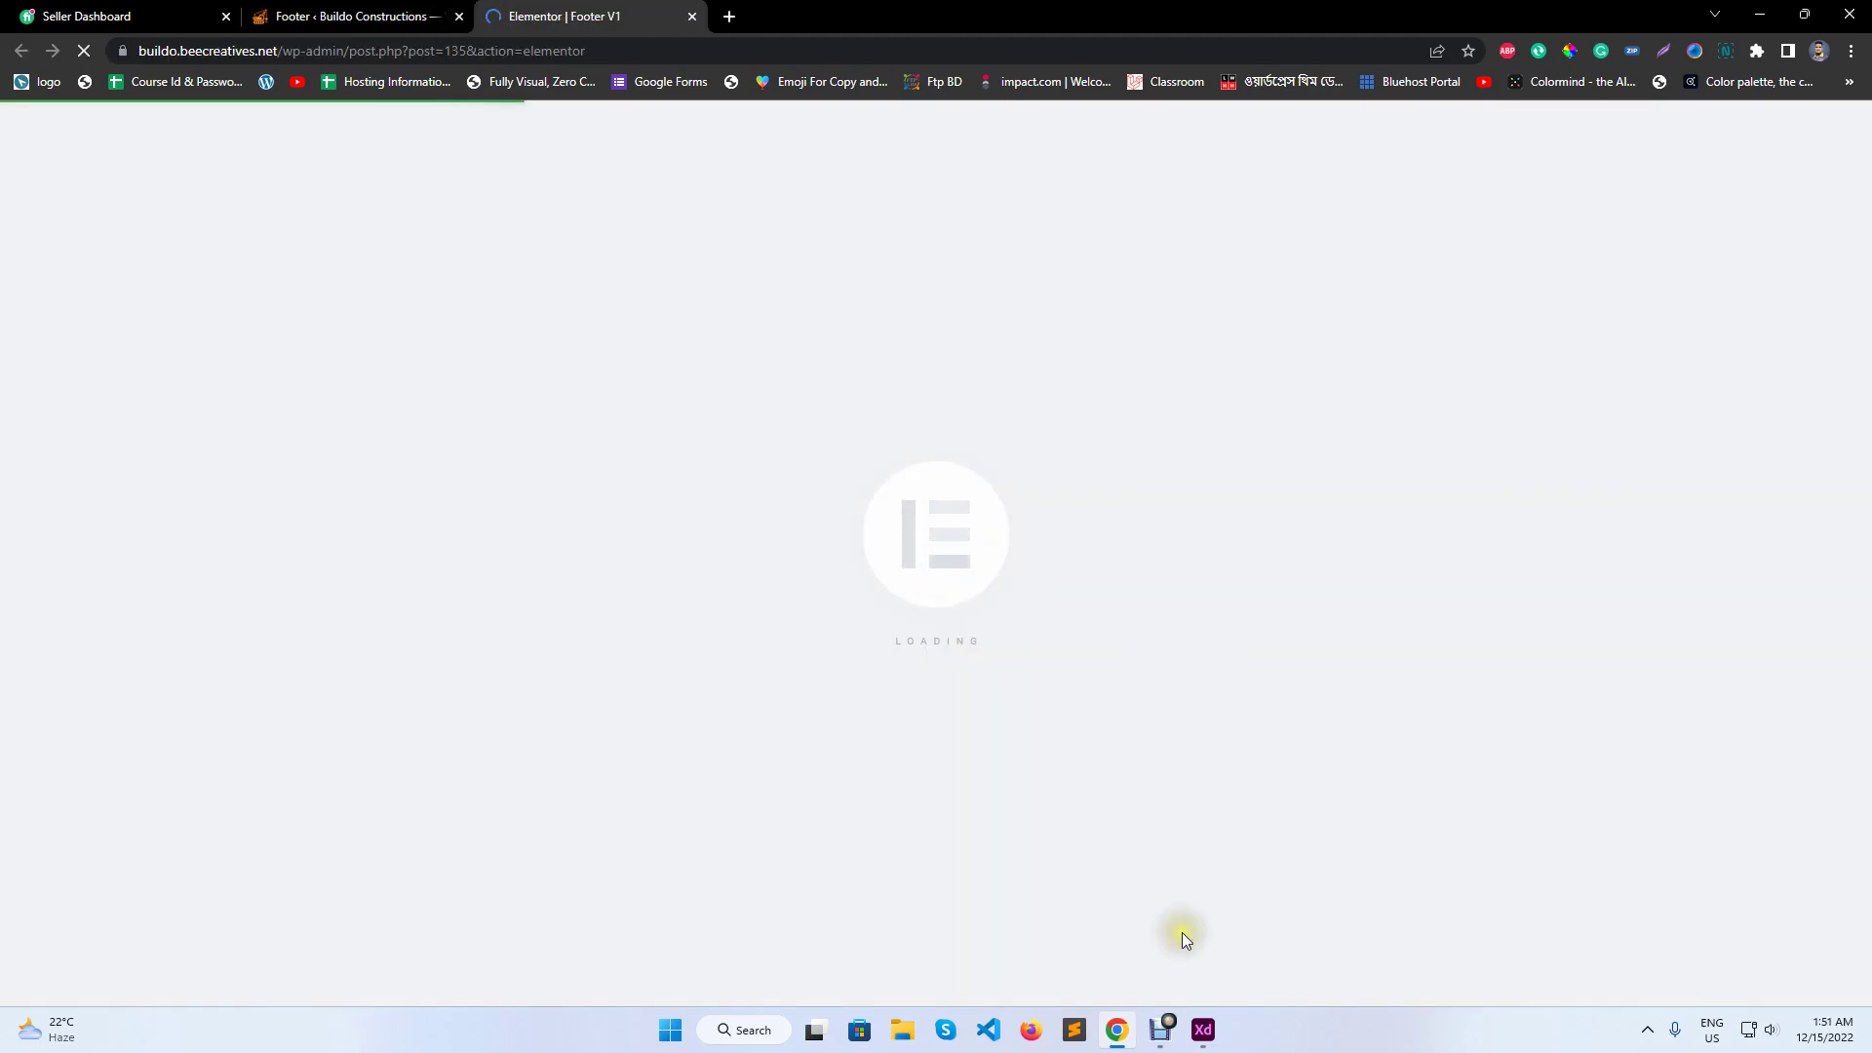
# - Switch to Adobe XD and examine the footer and the client logo strip above it in the homepage design
pyautogui.click(1203, 1028)
pyautogui.moveTo(1132, 676); pyautogui.dragTo(1114, 164)
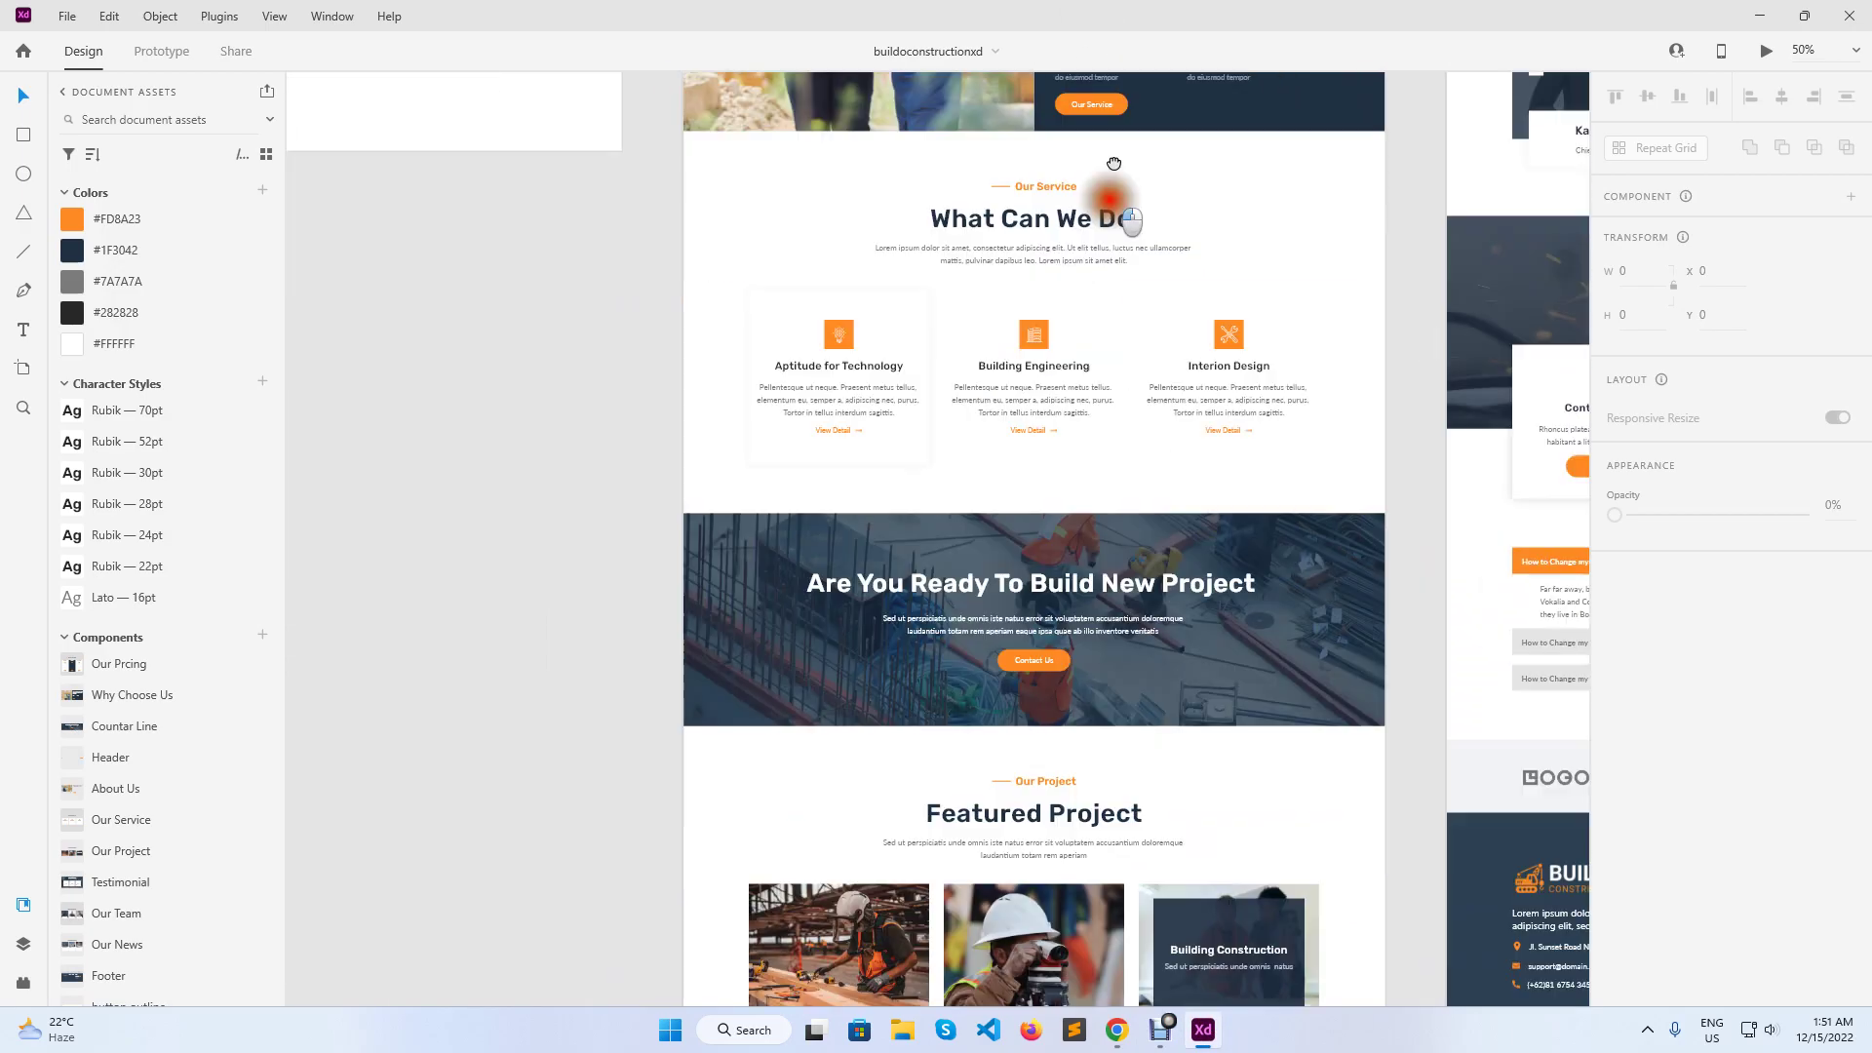
pyautogui.moveTo(909, 815); pyautogui.dragTo(886, 156)
pyautogui.moveTo(1061, 568); pyautogui.dragTo(1024, 155)
pyautogui.moveTo(971, 790); pyautogui.dragTo(1003, 79)
pyautogui.moveTo(997, 682); pyautogui.dragTo(944, 230)
pyautogui.moveTo(1308, 405); pyautogui.dragTo(815, 591)
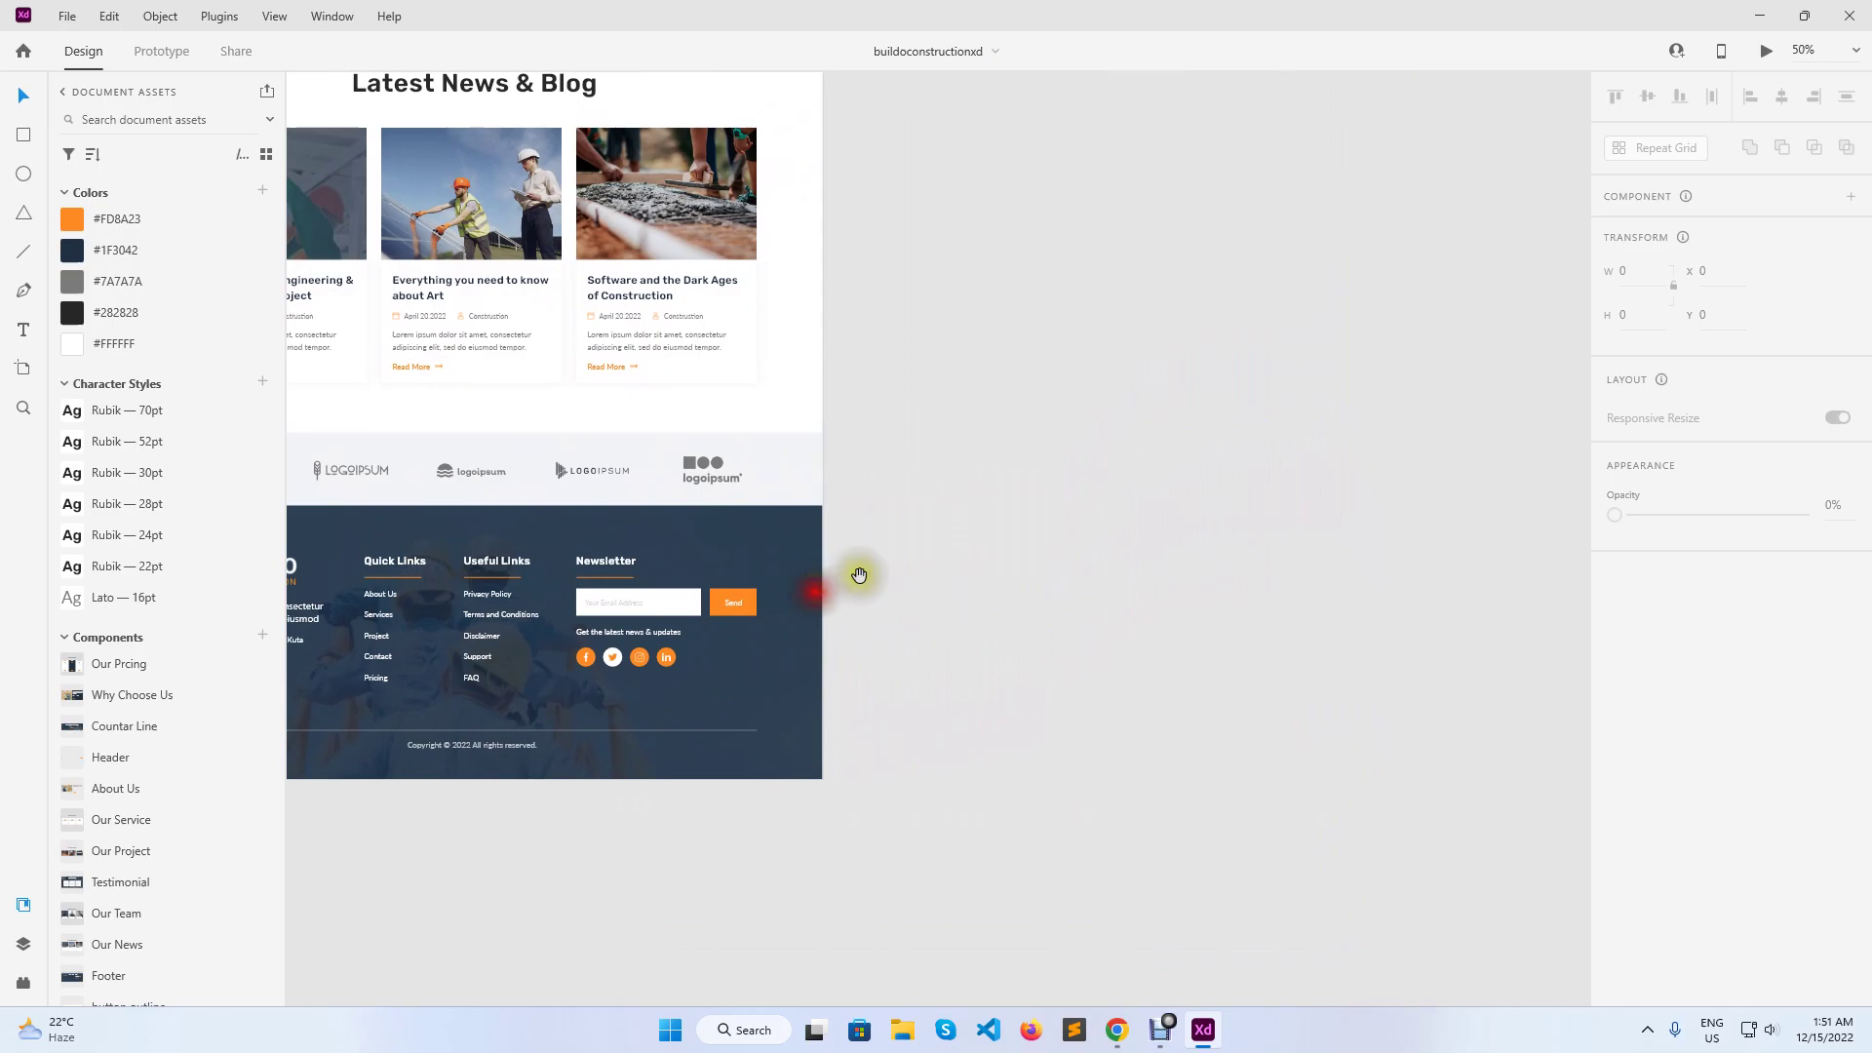
pyautogui.scroll(5, 1062, 689)
pyautogui.scroll(-2, 1203, 414)
pyautogui.scroll(-1, 1209, 282)
pyautogui.moveTo(1209, 282); pyautogui.dragTo(1402, 252)
pyautogui.scroll(-2, 1137, 464)
pyautogui.scroll(3, 969, 452)
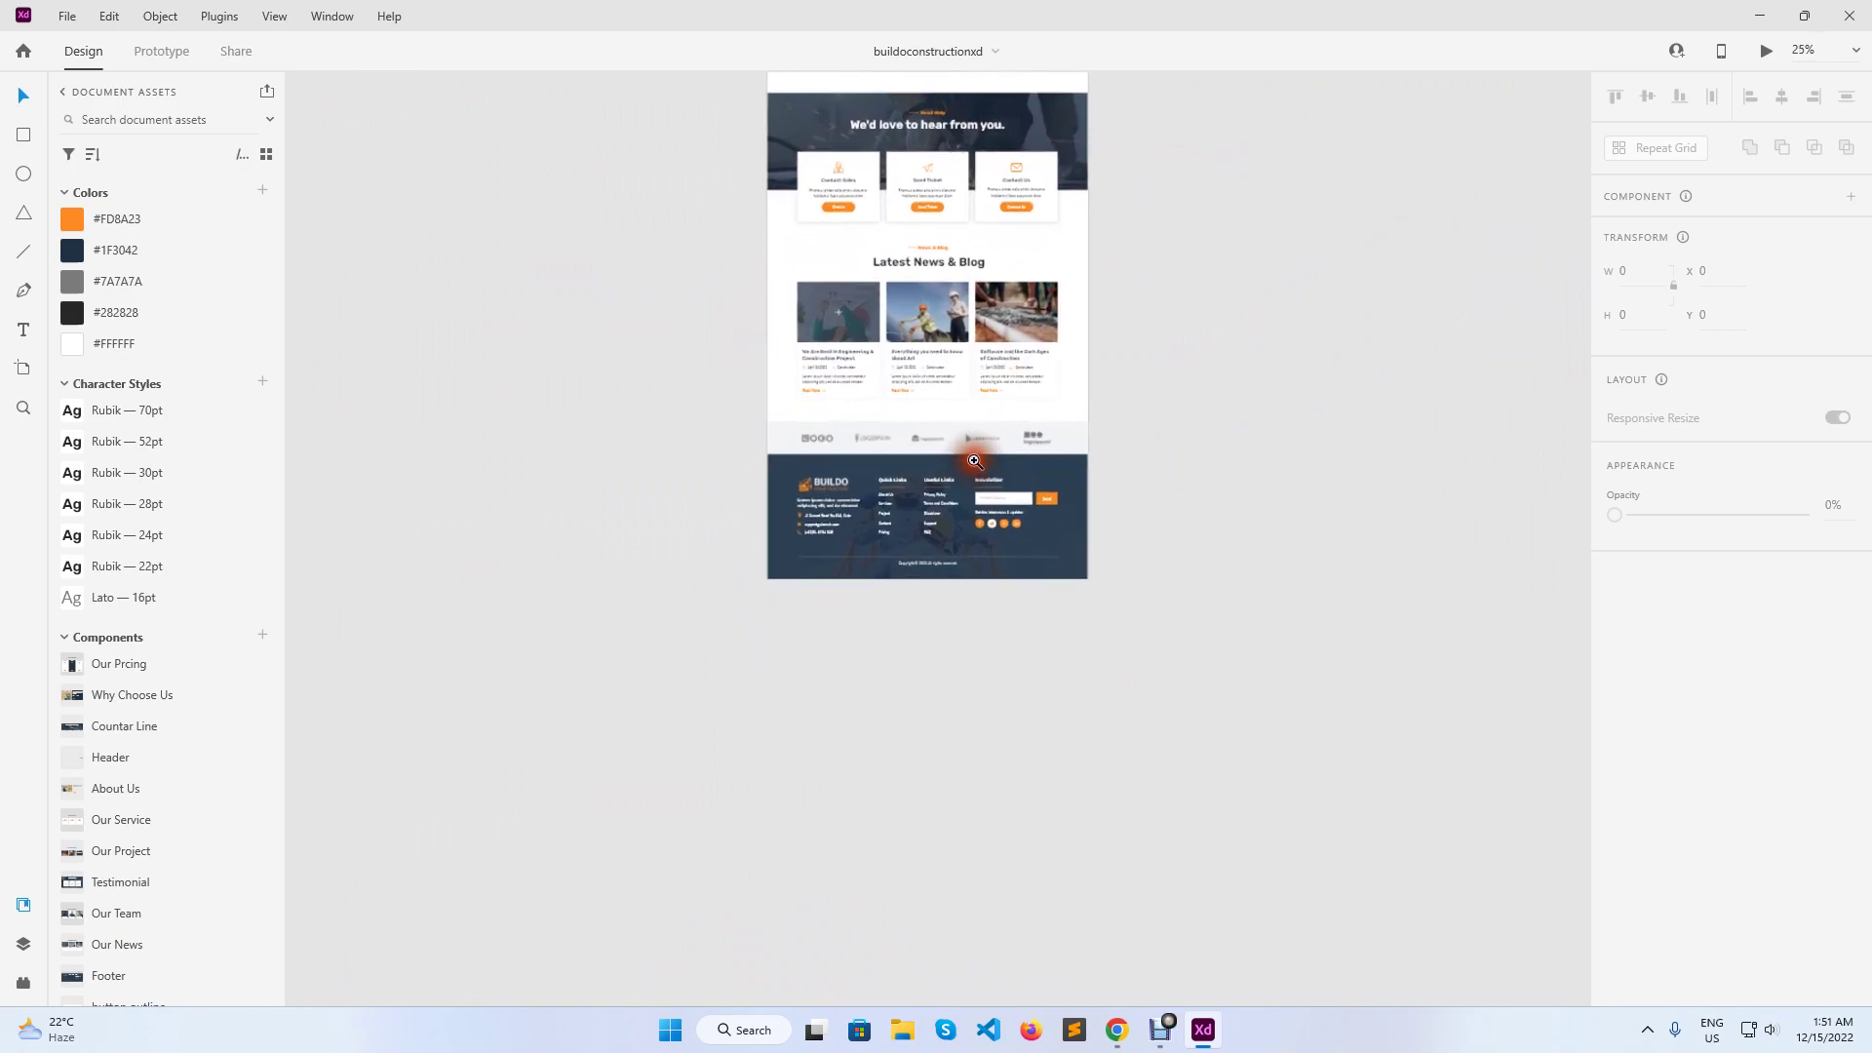
pyautogui.scroll(-2, 675, 429)
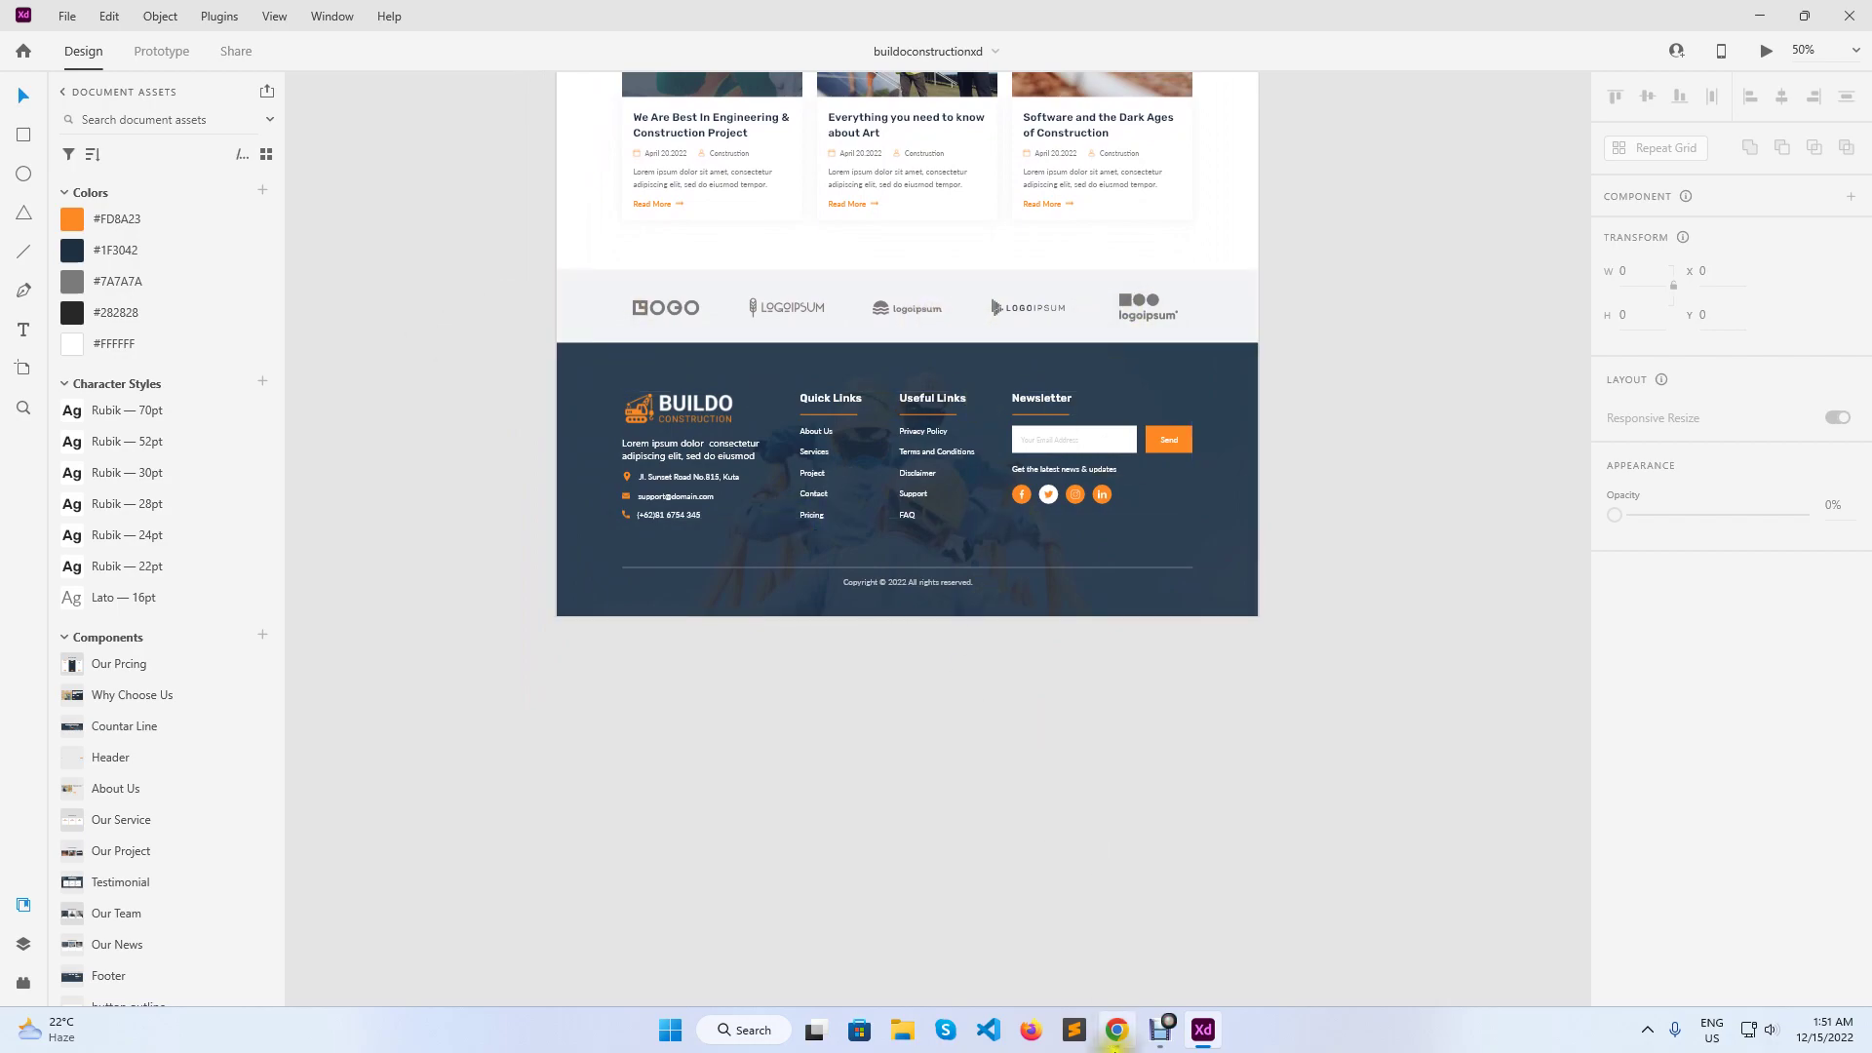
# - Switch back to the Footer V1 editor in Chrome and add a single-column section
pyautogui.click(1116, 1030)
pyautogui.click(1055, 264)
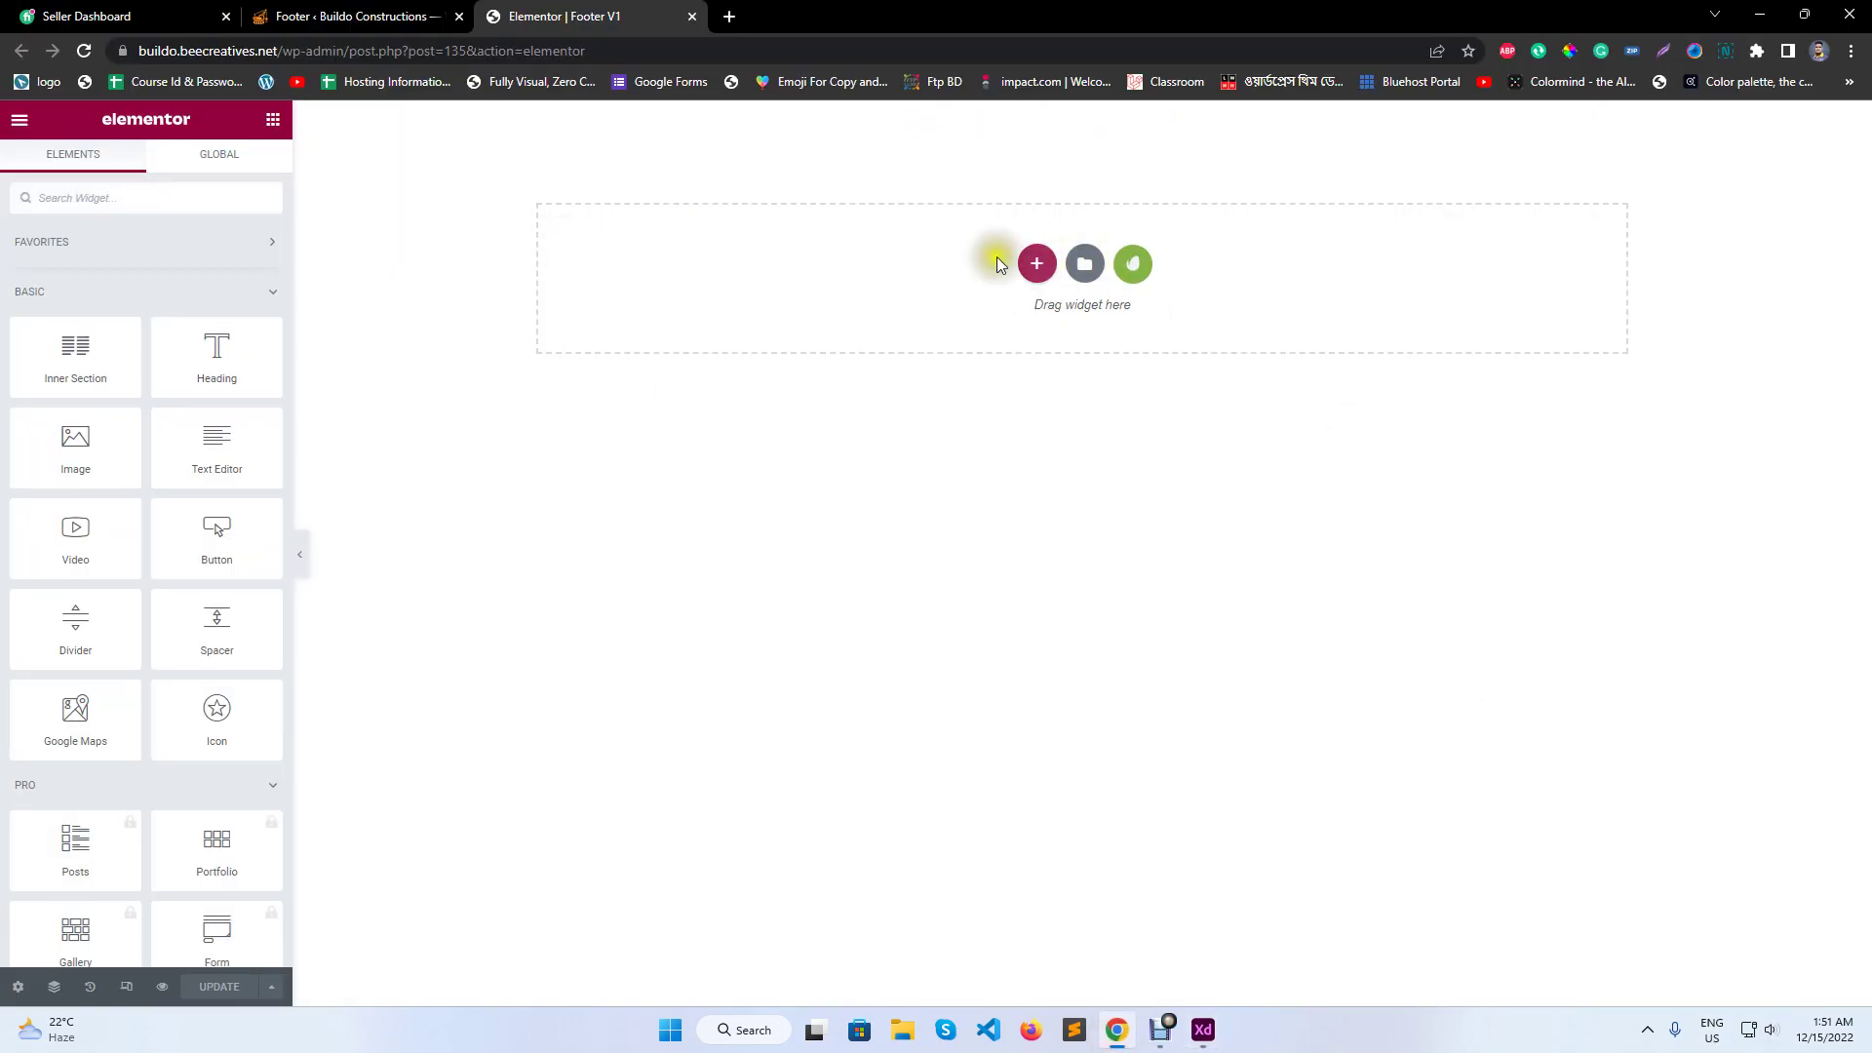
pyautogui.click(1036, 263)
pyautogui.click(824, 312)
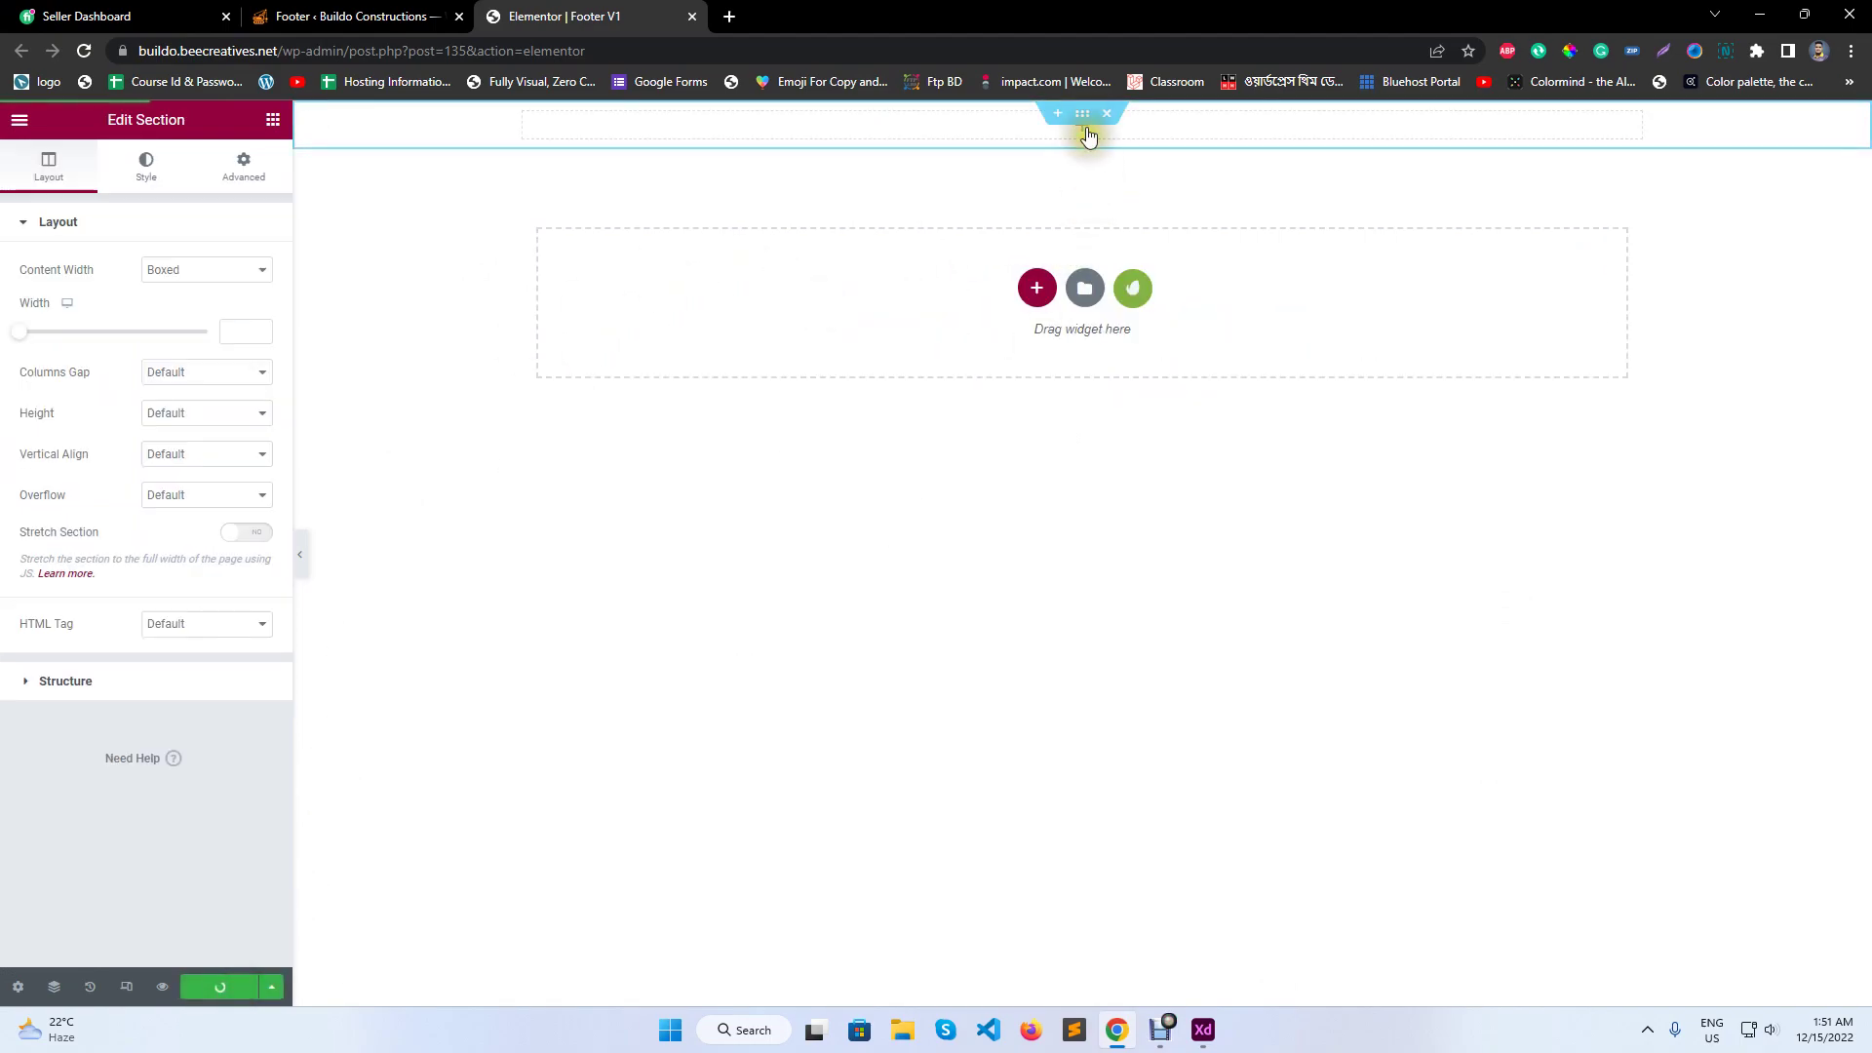
# - Set the new section's top and bottom padding to 100 px and save the template
pyautogui.click(1089, 119)
pyautogui.click(277, 187)
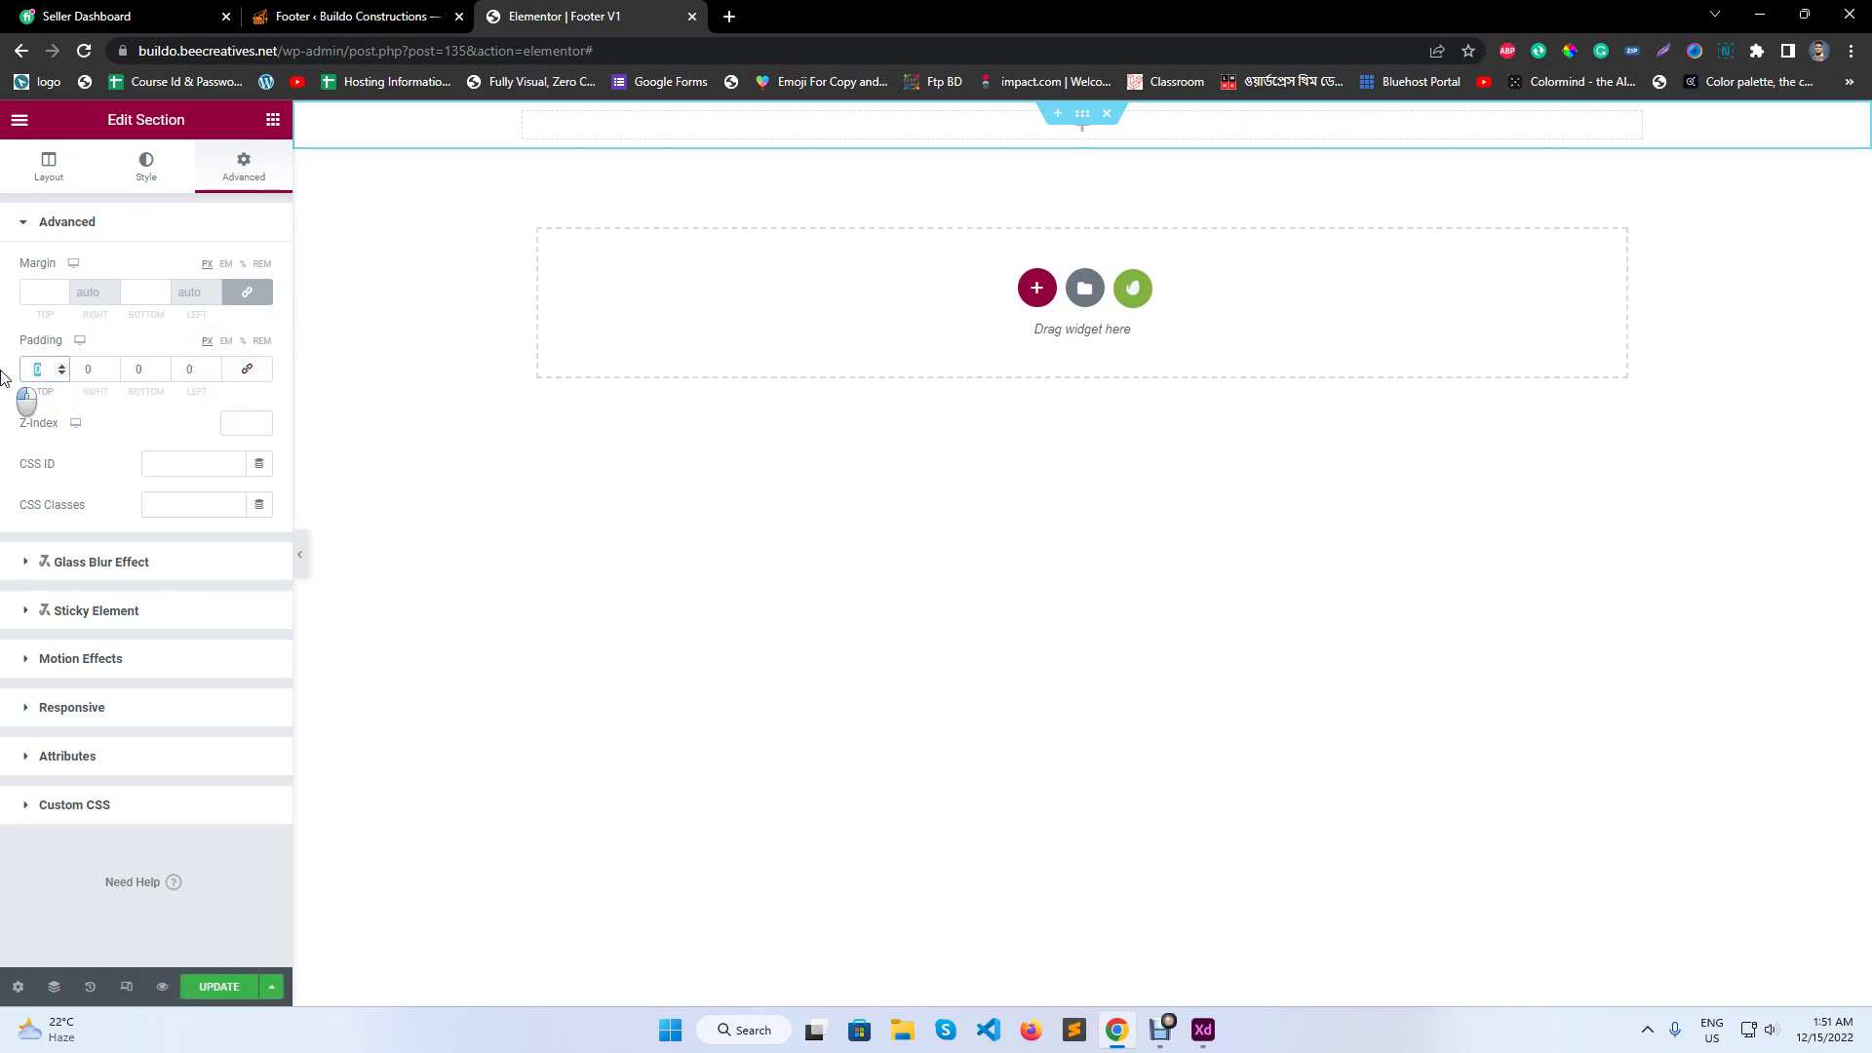
pyautogui.write('100')
pyautogui.click(146, 371)
pyautogui.write('100')
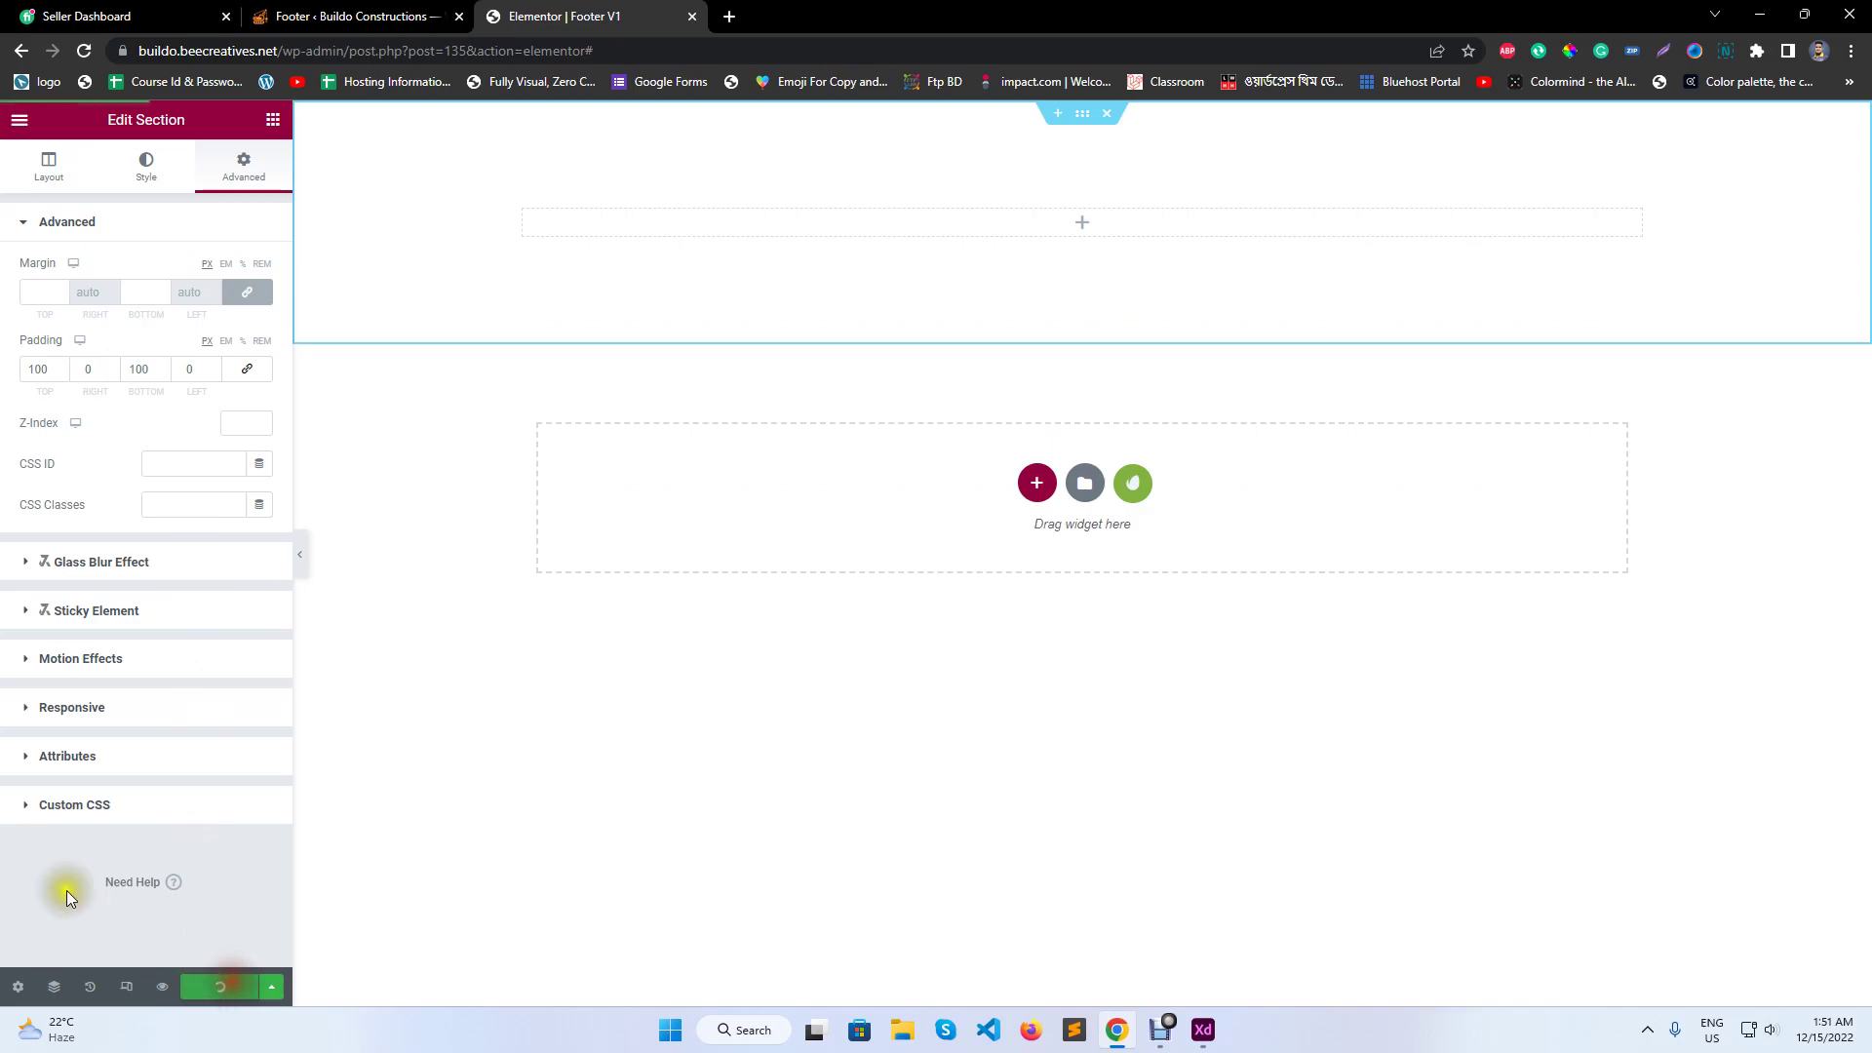
# - Inspect the fill and opacity of the logo strip's background in Adobe XD, and return to the Elementor editor in Chrome
pyautogui.click(1202, 1030)
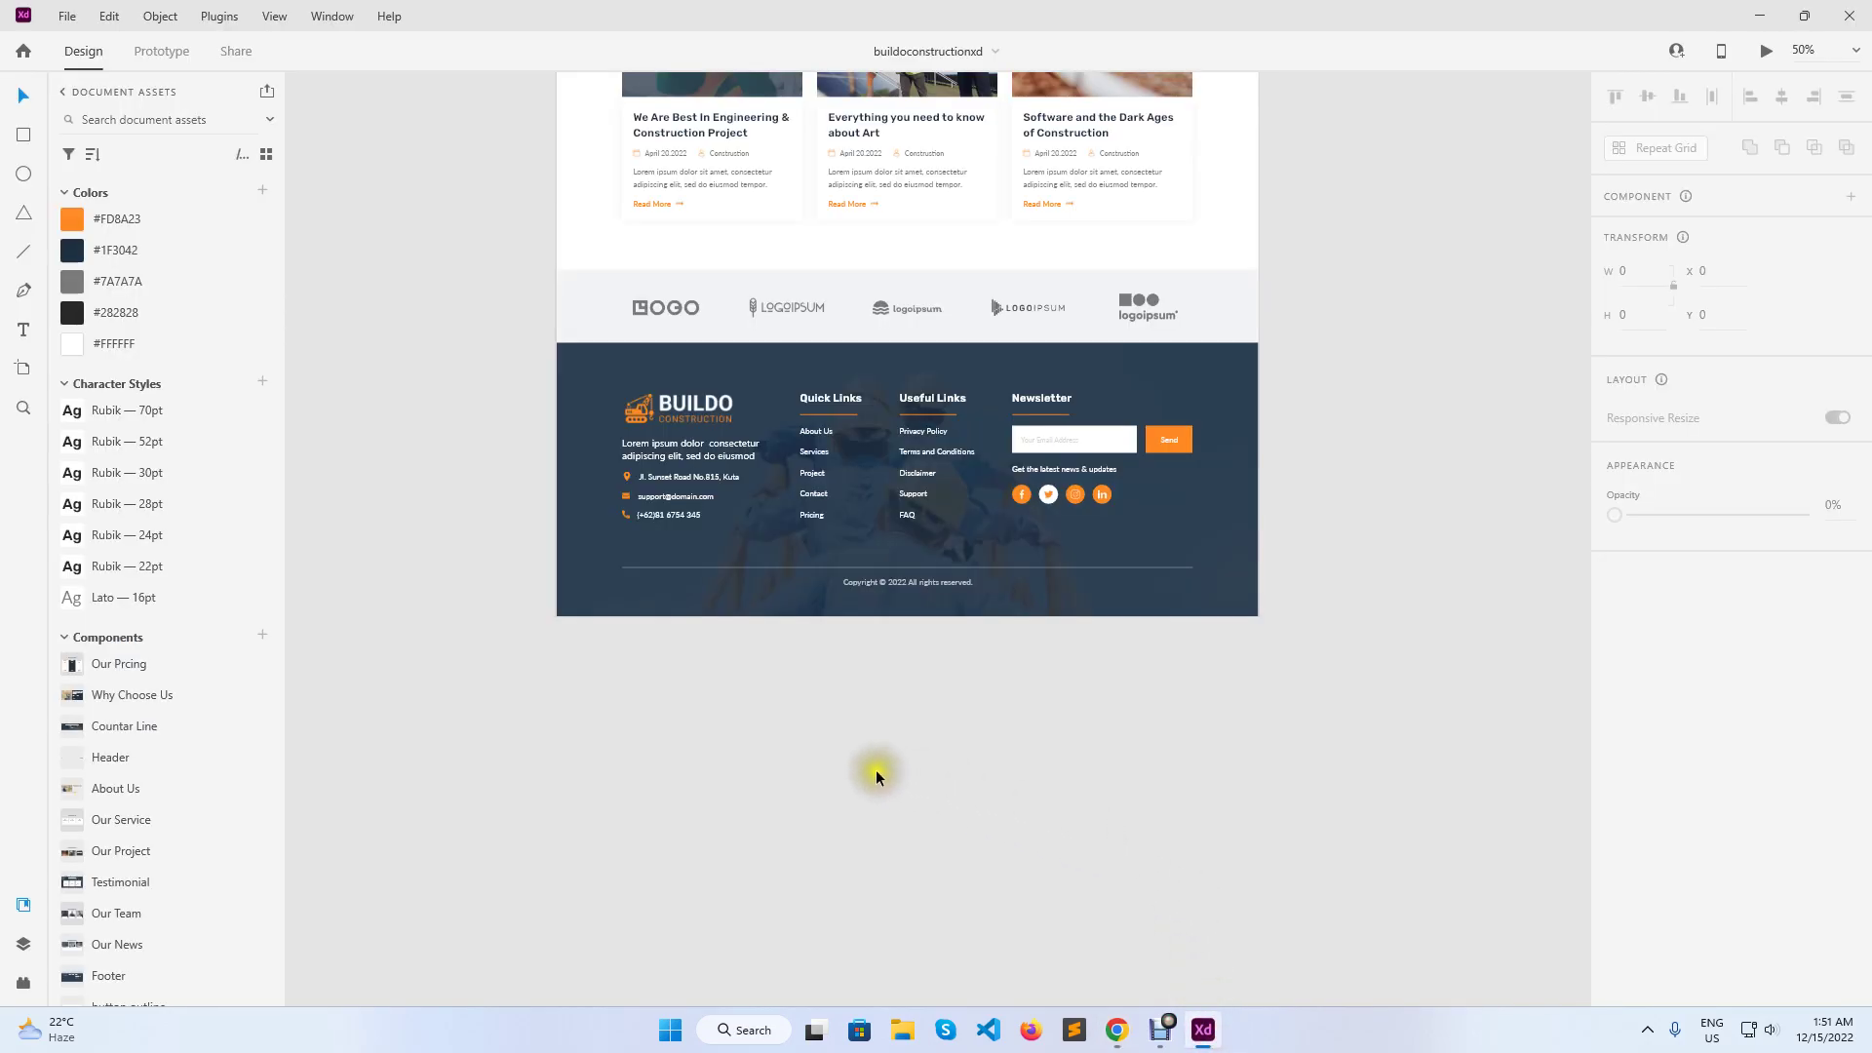
pyautogui.scroll(5, 717, 317)
pyautogui.click(796, 255)
pyautogui.scroll(-1, 1719, 894)
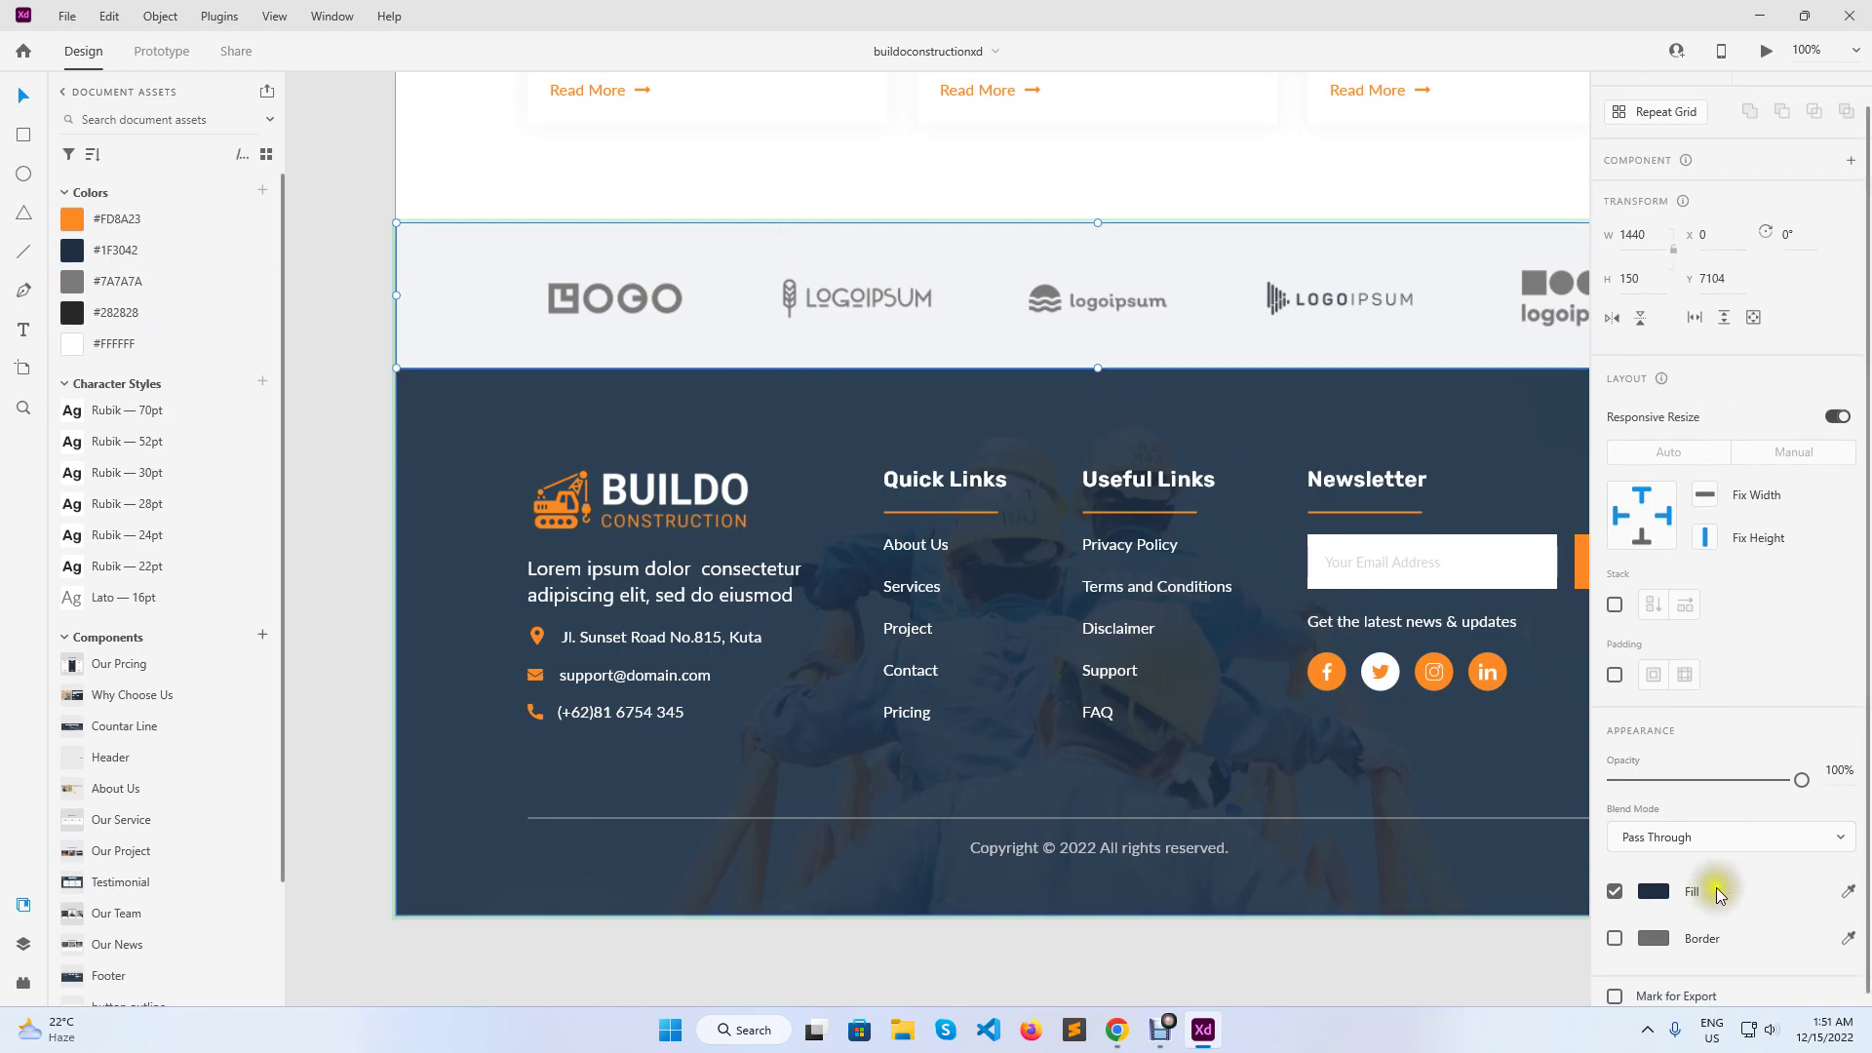
pyautogui.doubleClick(468, 271)
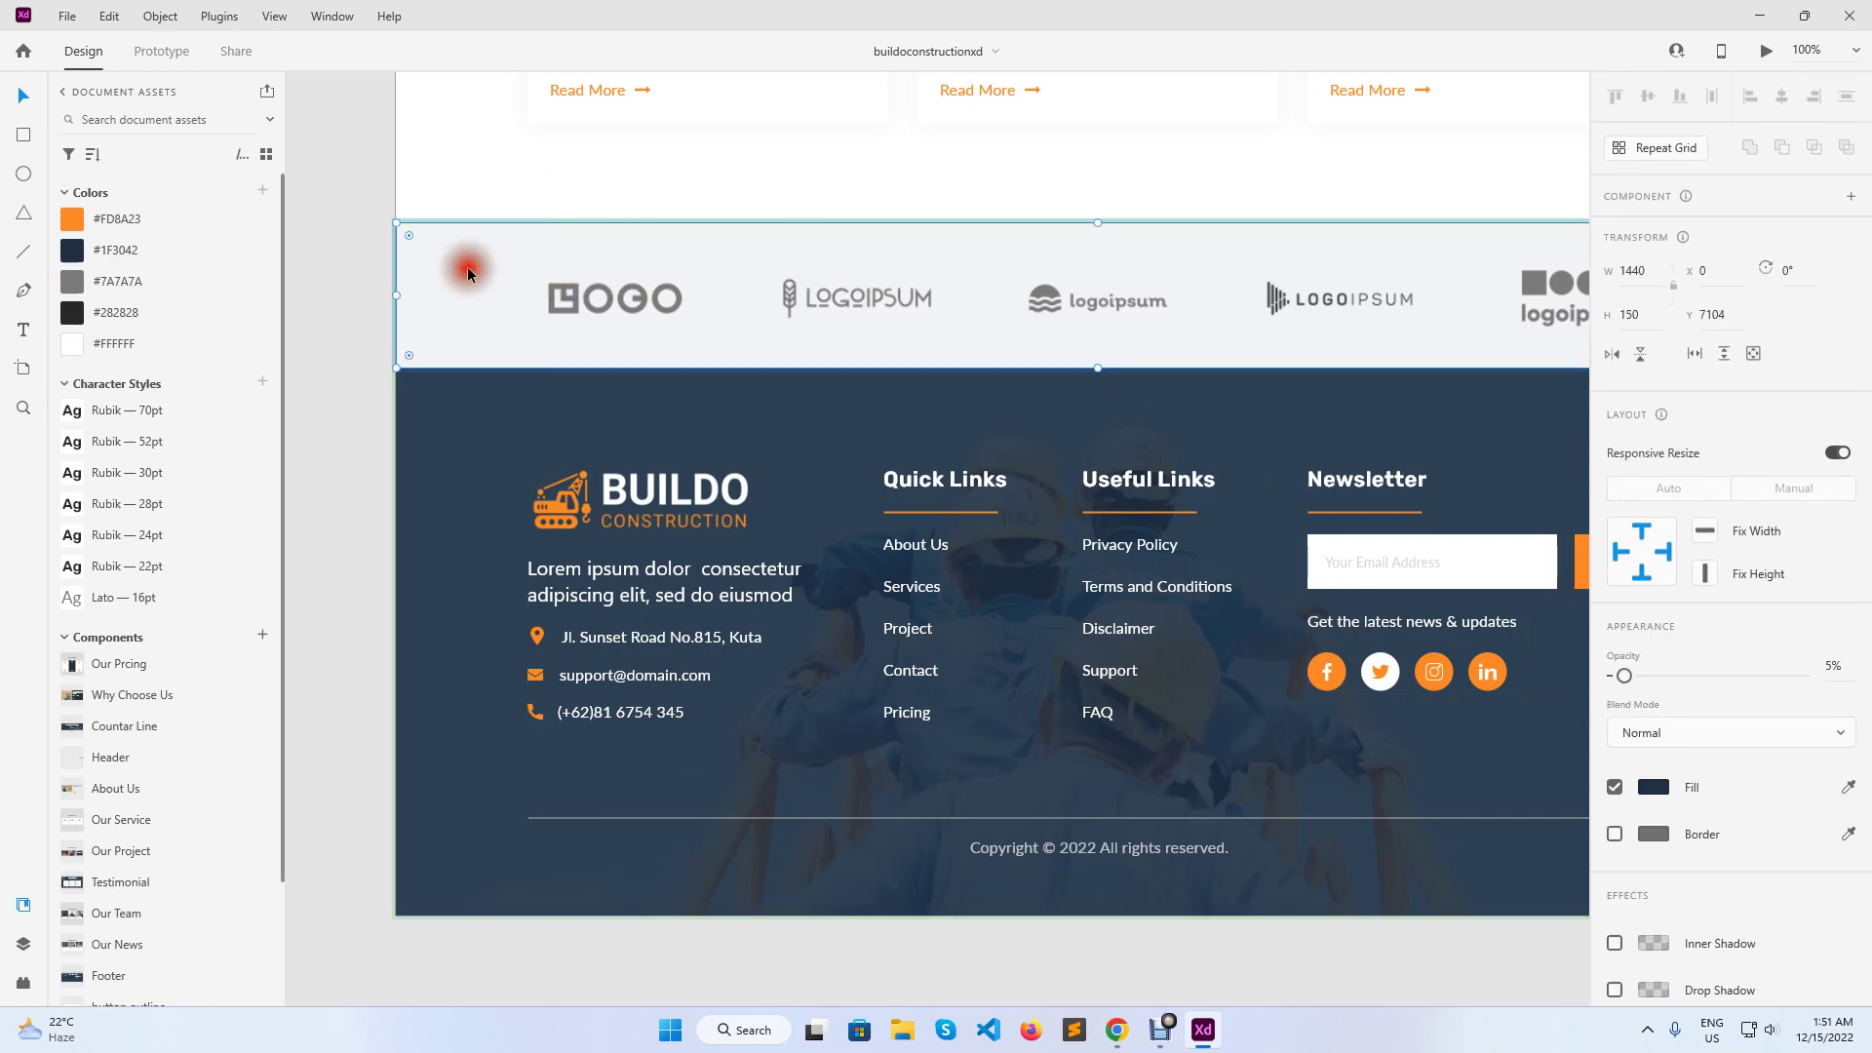
pyautogui.doubleClick(468, 273)
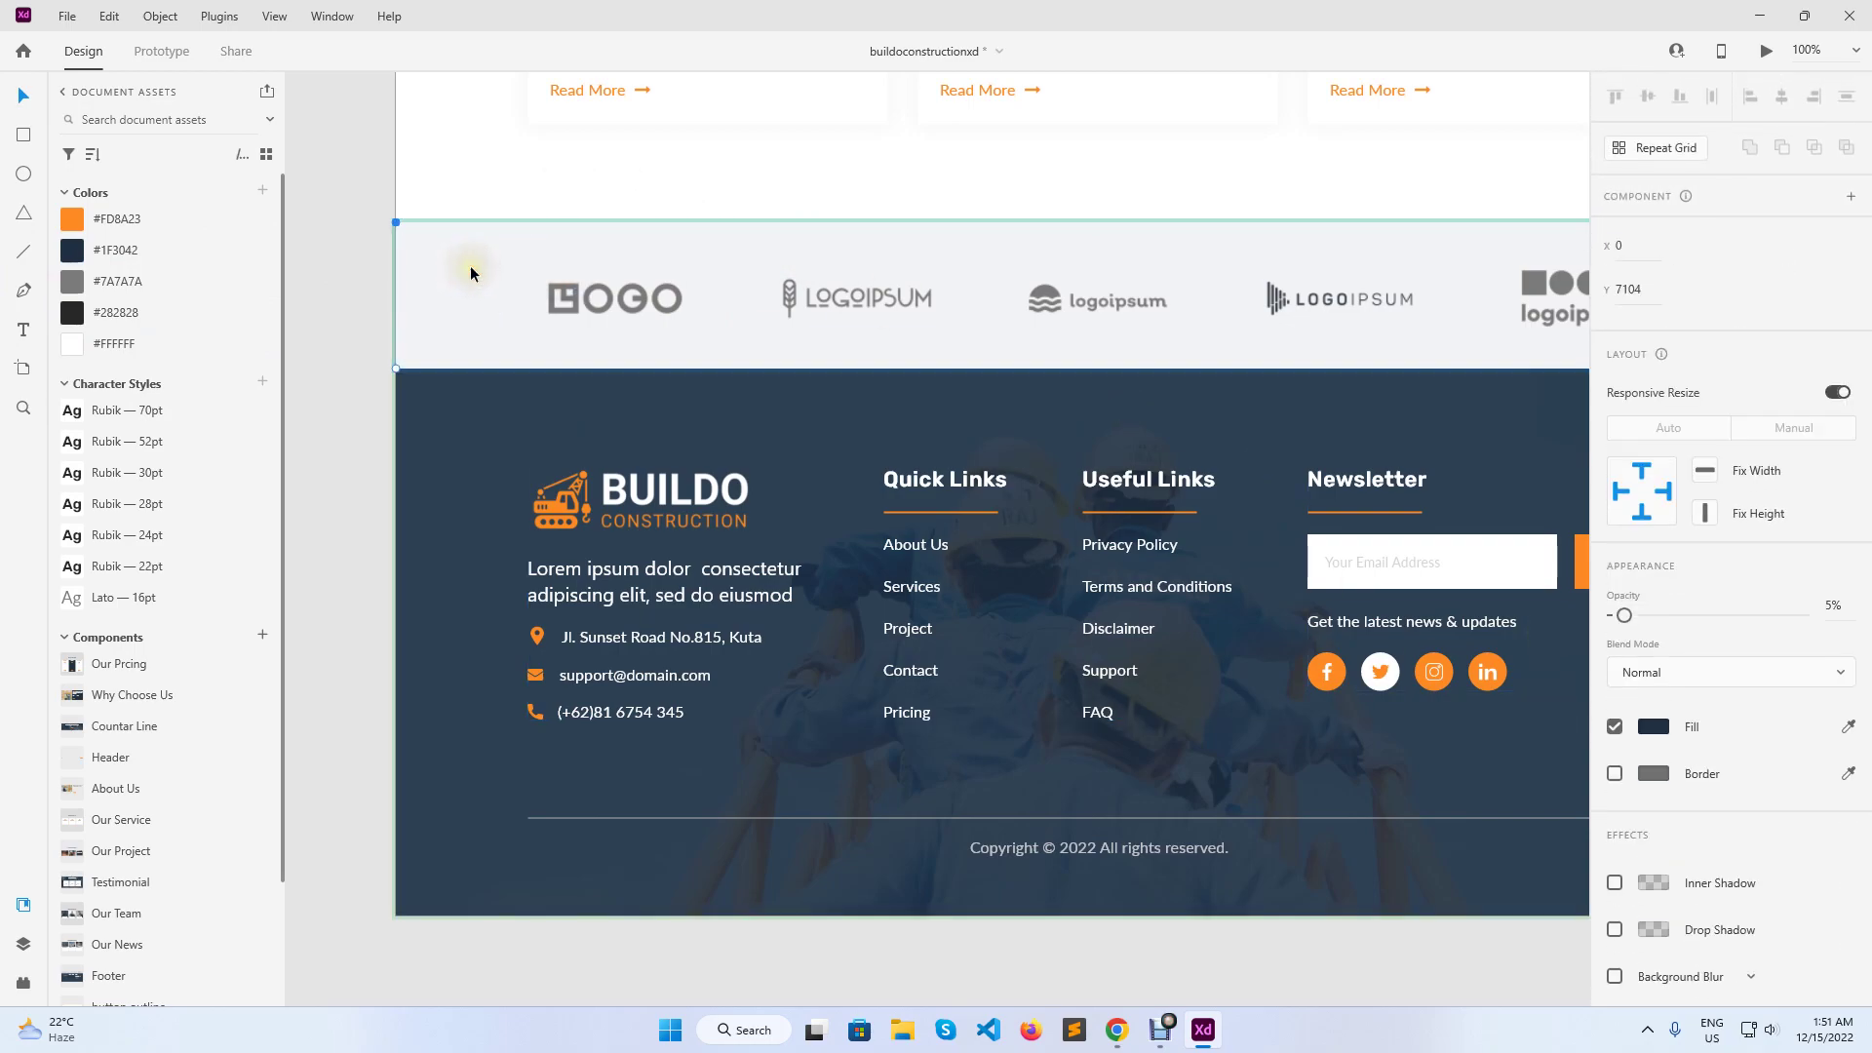
pyautogui.click(1111, 1028)
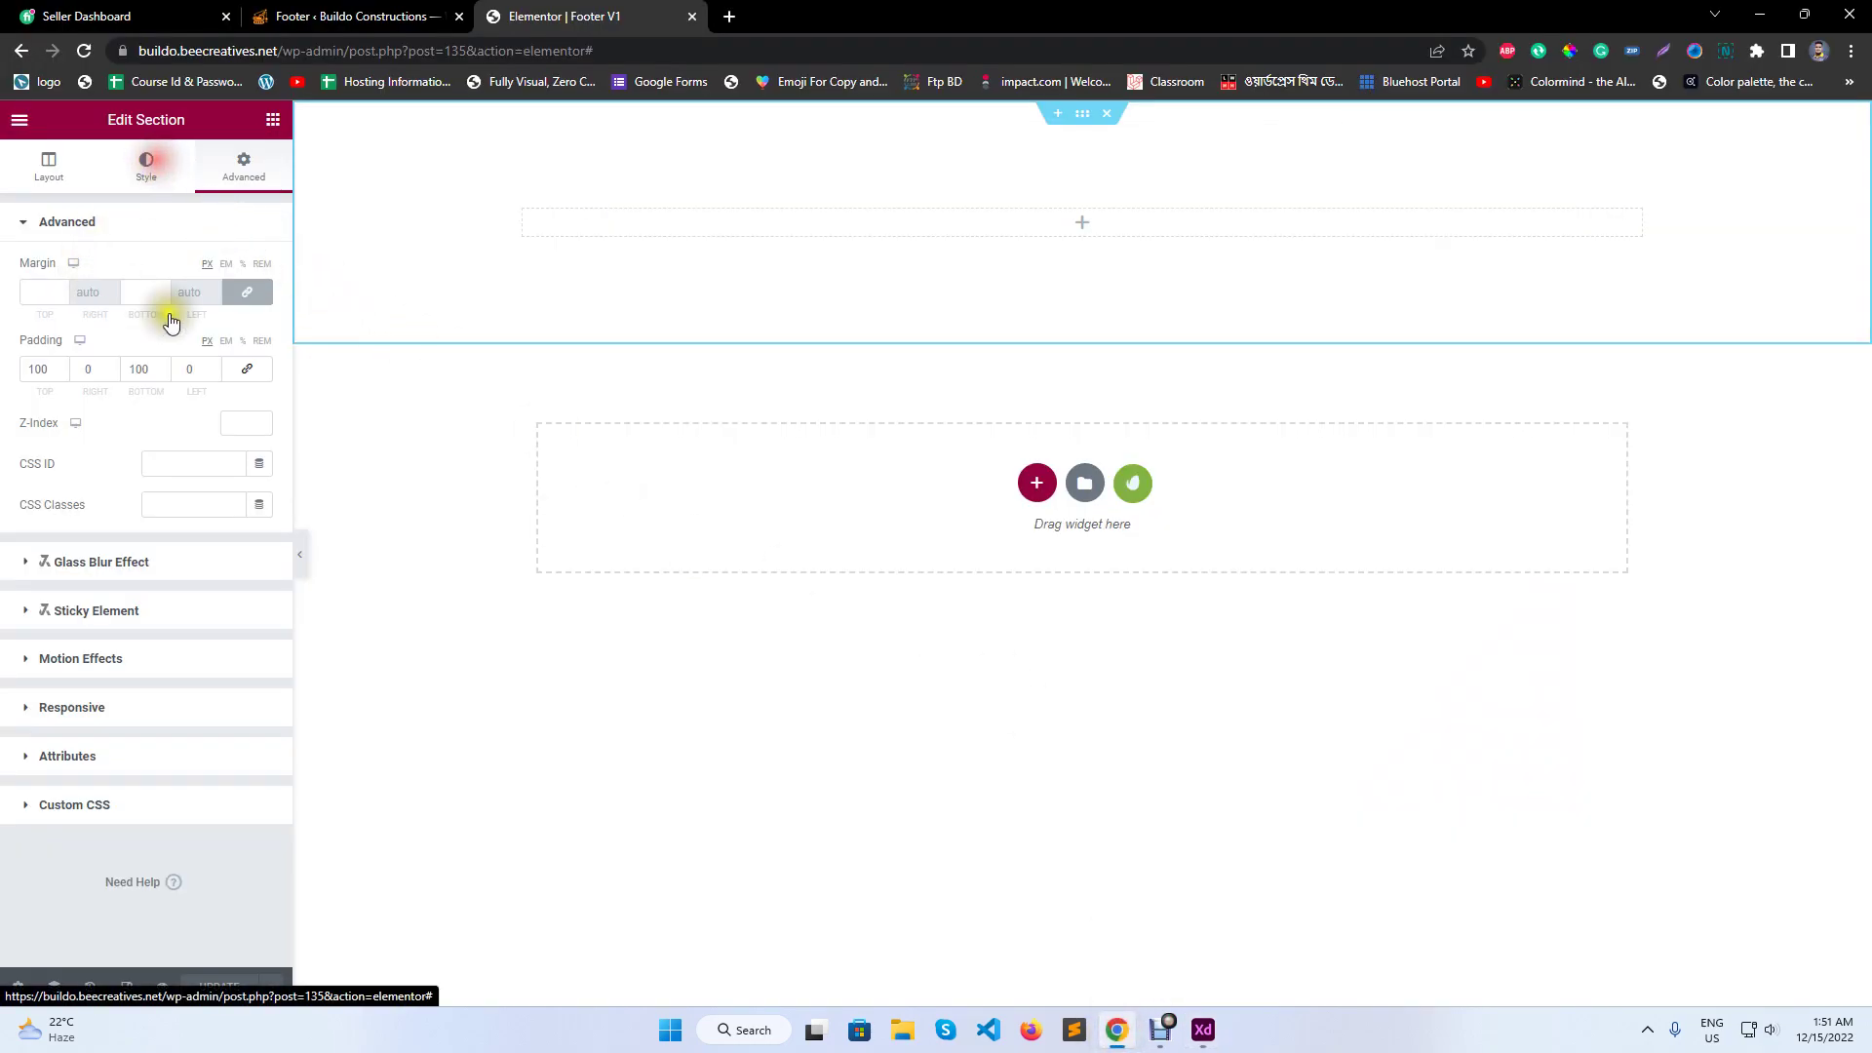
# - Try the global Secondary color with strongly reduced opacity as the section's classic background and save
pyautogui.click(146, 163)
pyautogui.click(180, 310)
pyautogui.click(234, 351)
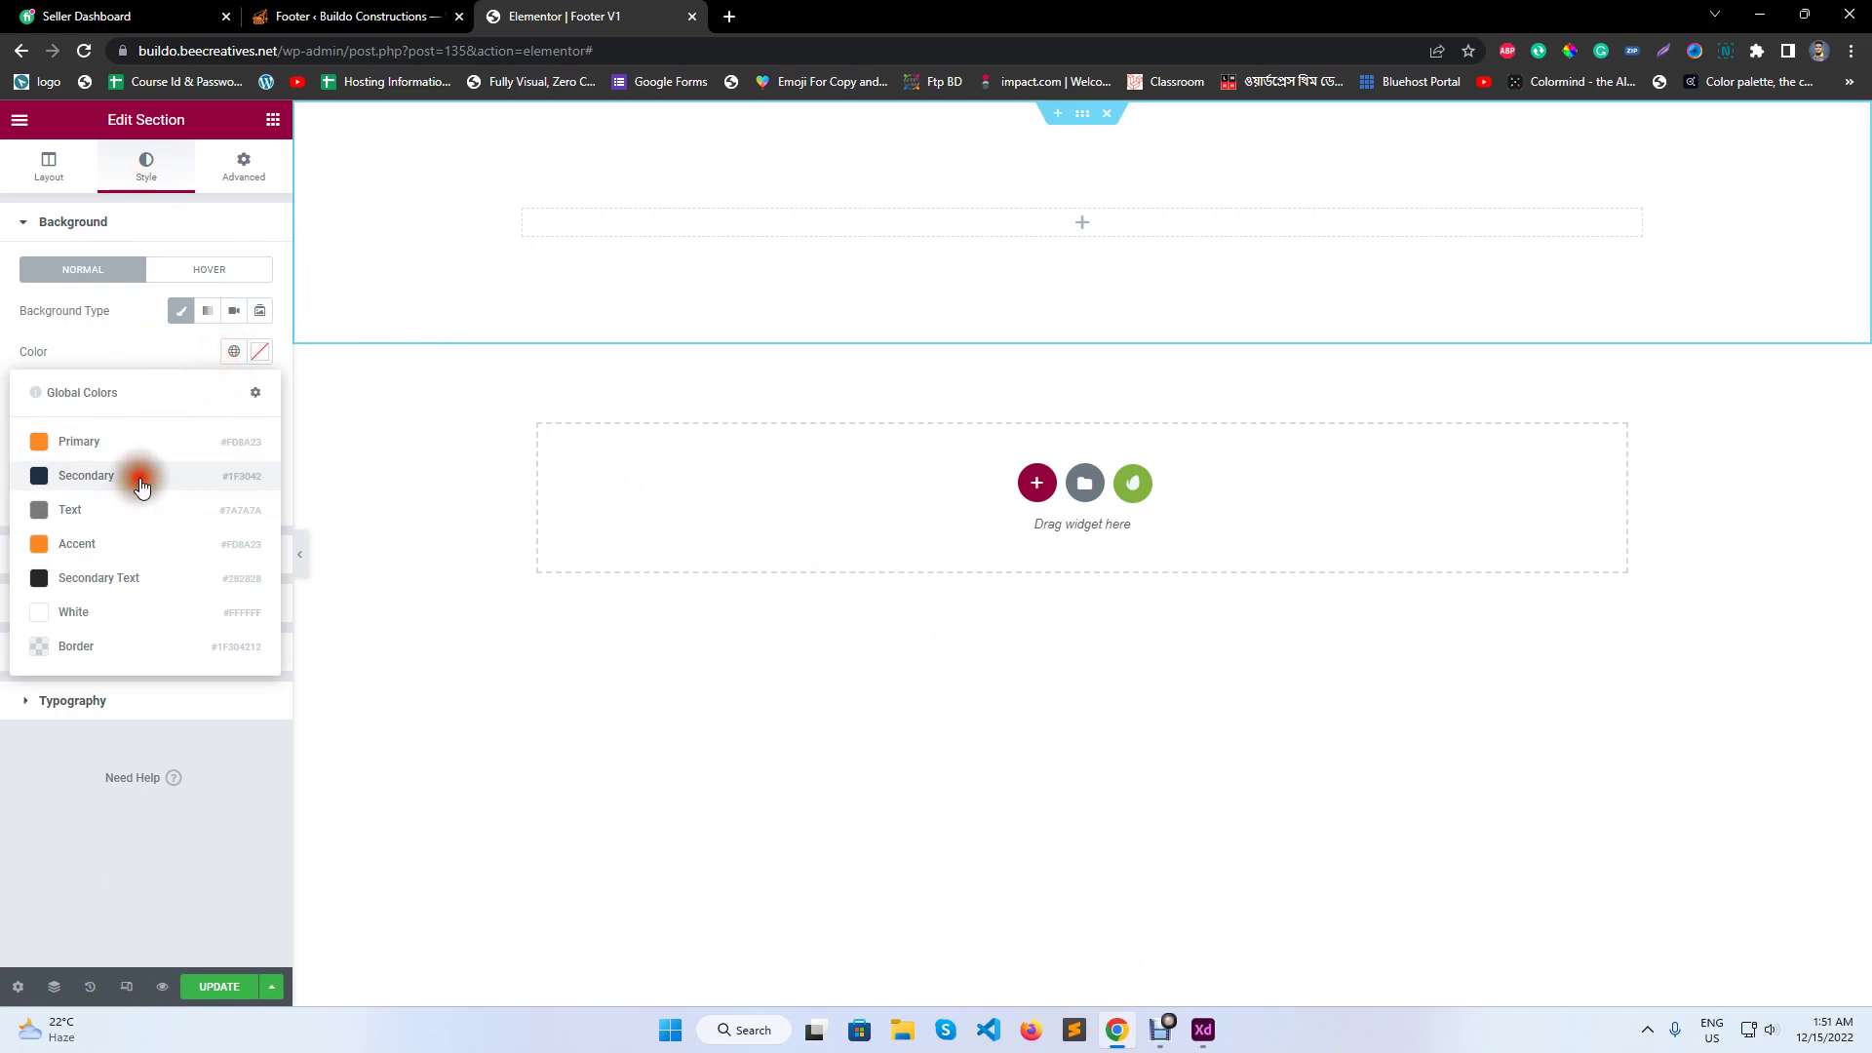
pyautogui.click(140, 485)
pyautogui.click(258, 351)
pyautogui.moveTo(257, 623); pyautogui.dragTo(66, 629)
pyautogui.click(217, 985)
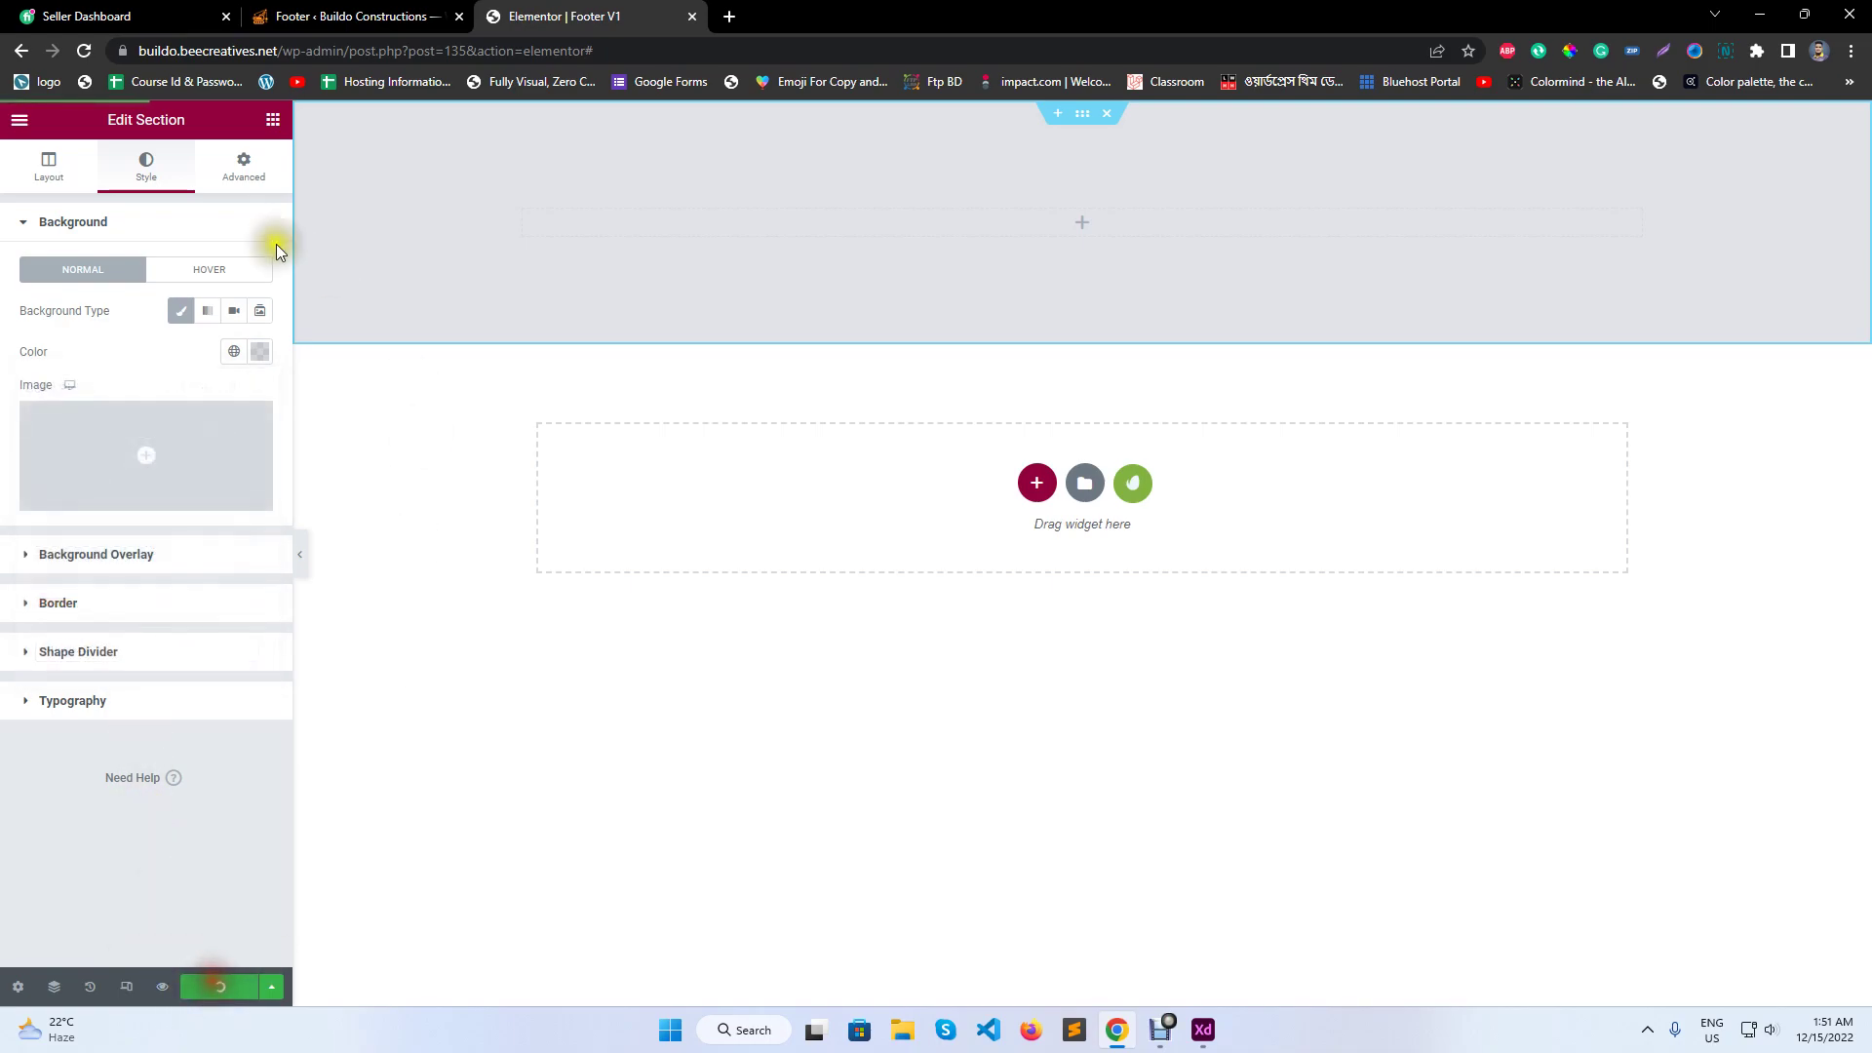
# - Set the section's background to the global Border color
pyautogui.click(234, 351)
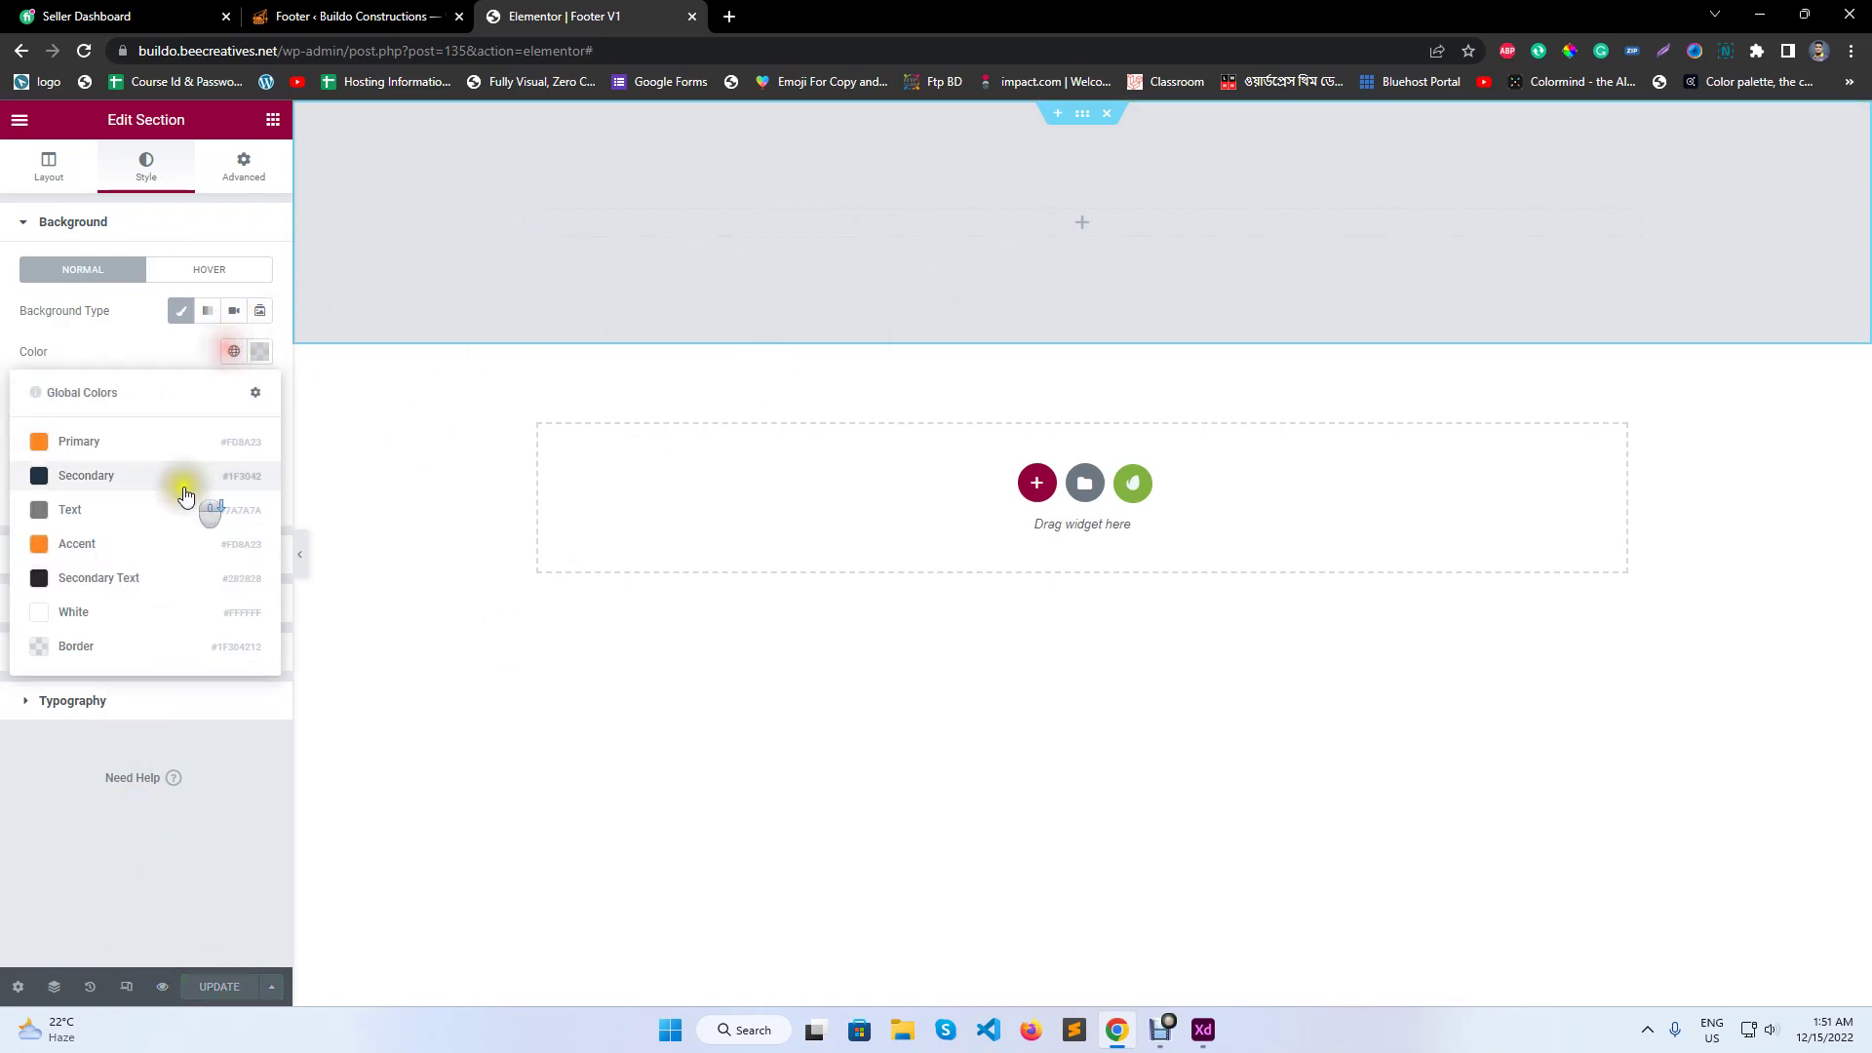
pyautogui.click(134, 648)
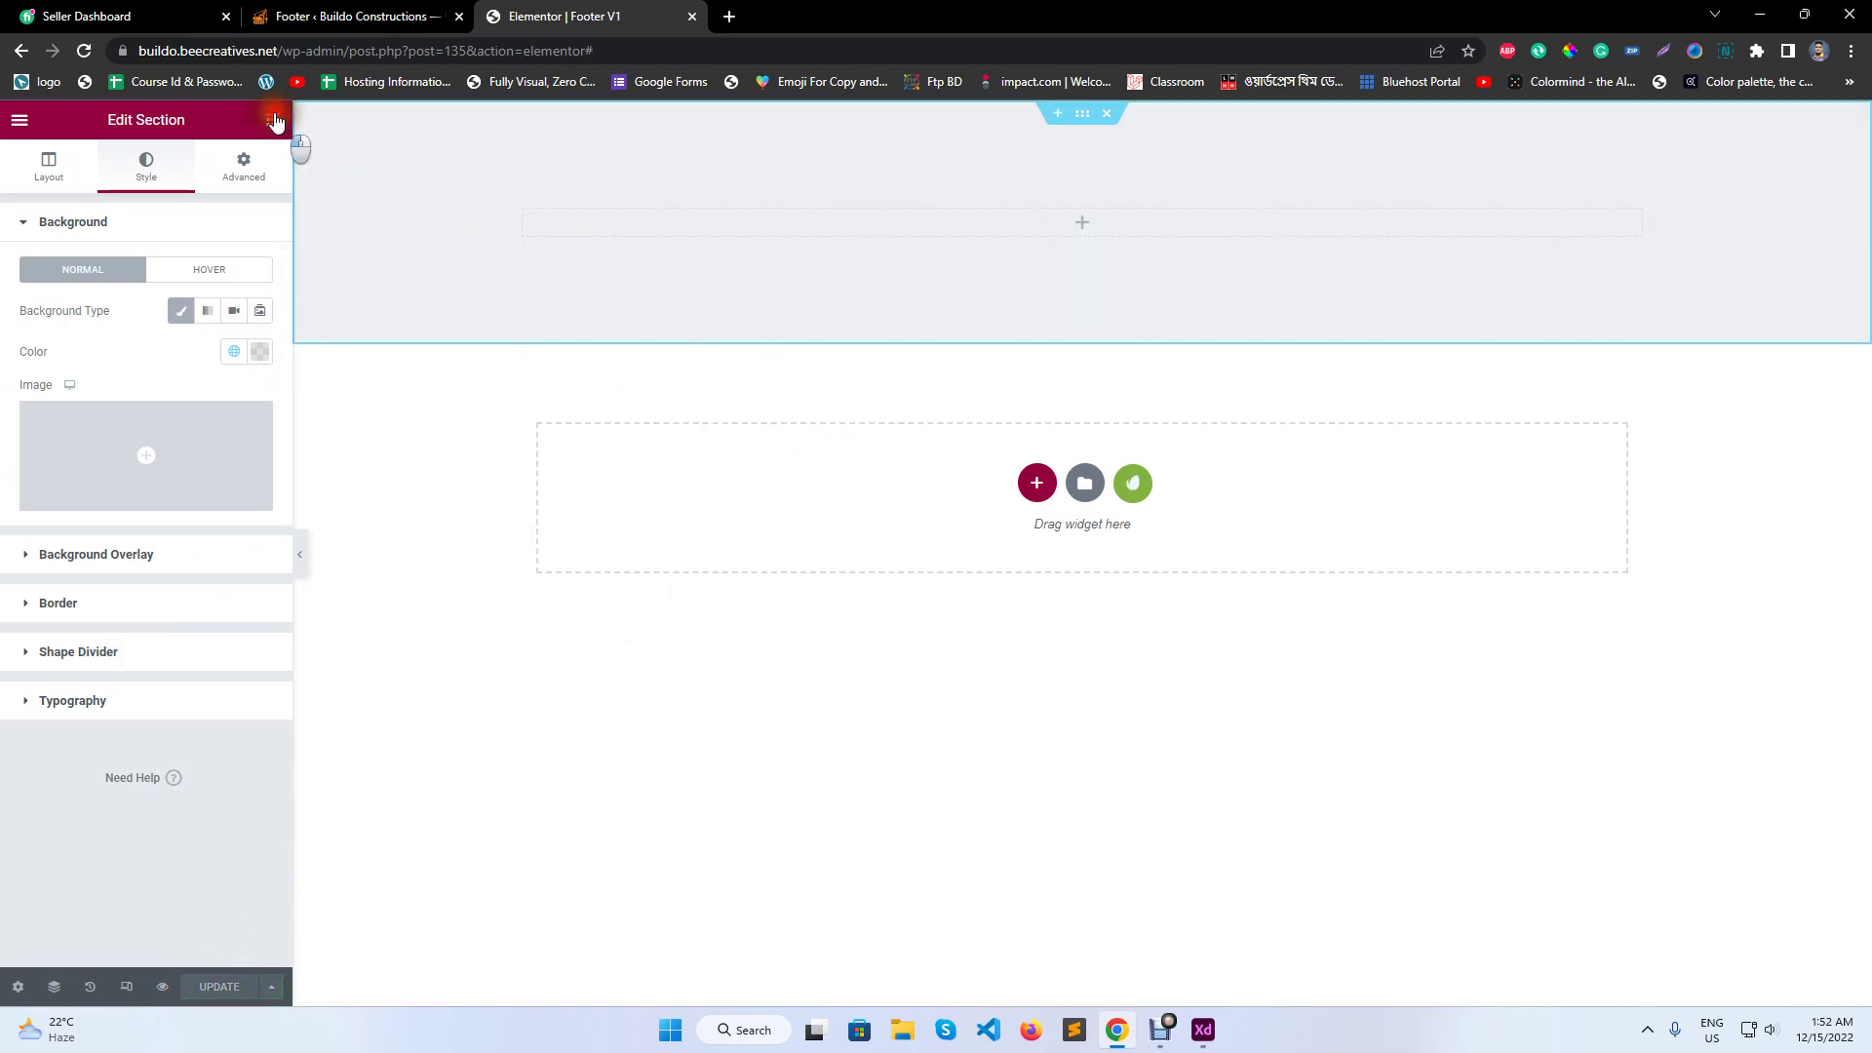
# - Find the JKit - Client Logo widget and place it in the section's column
pyautogui.click(274, 120)
pyautogui.write('clie')
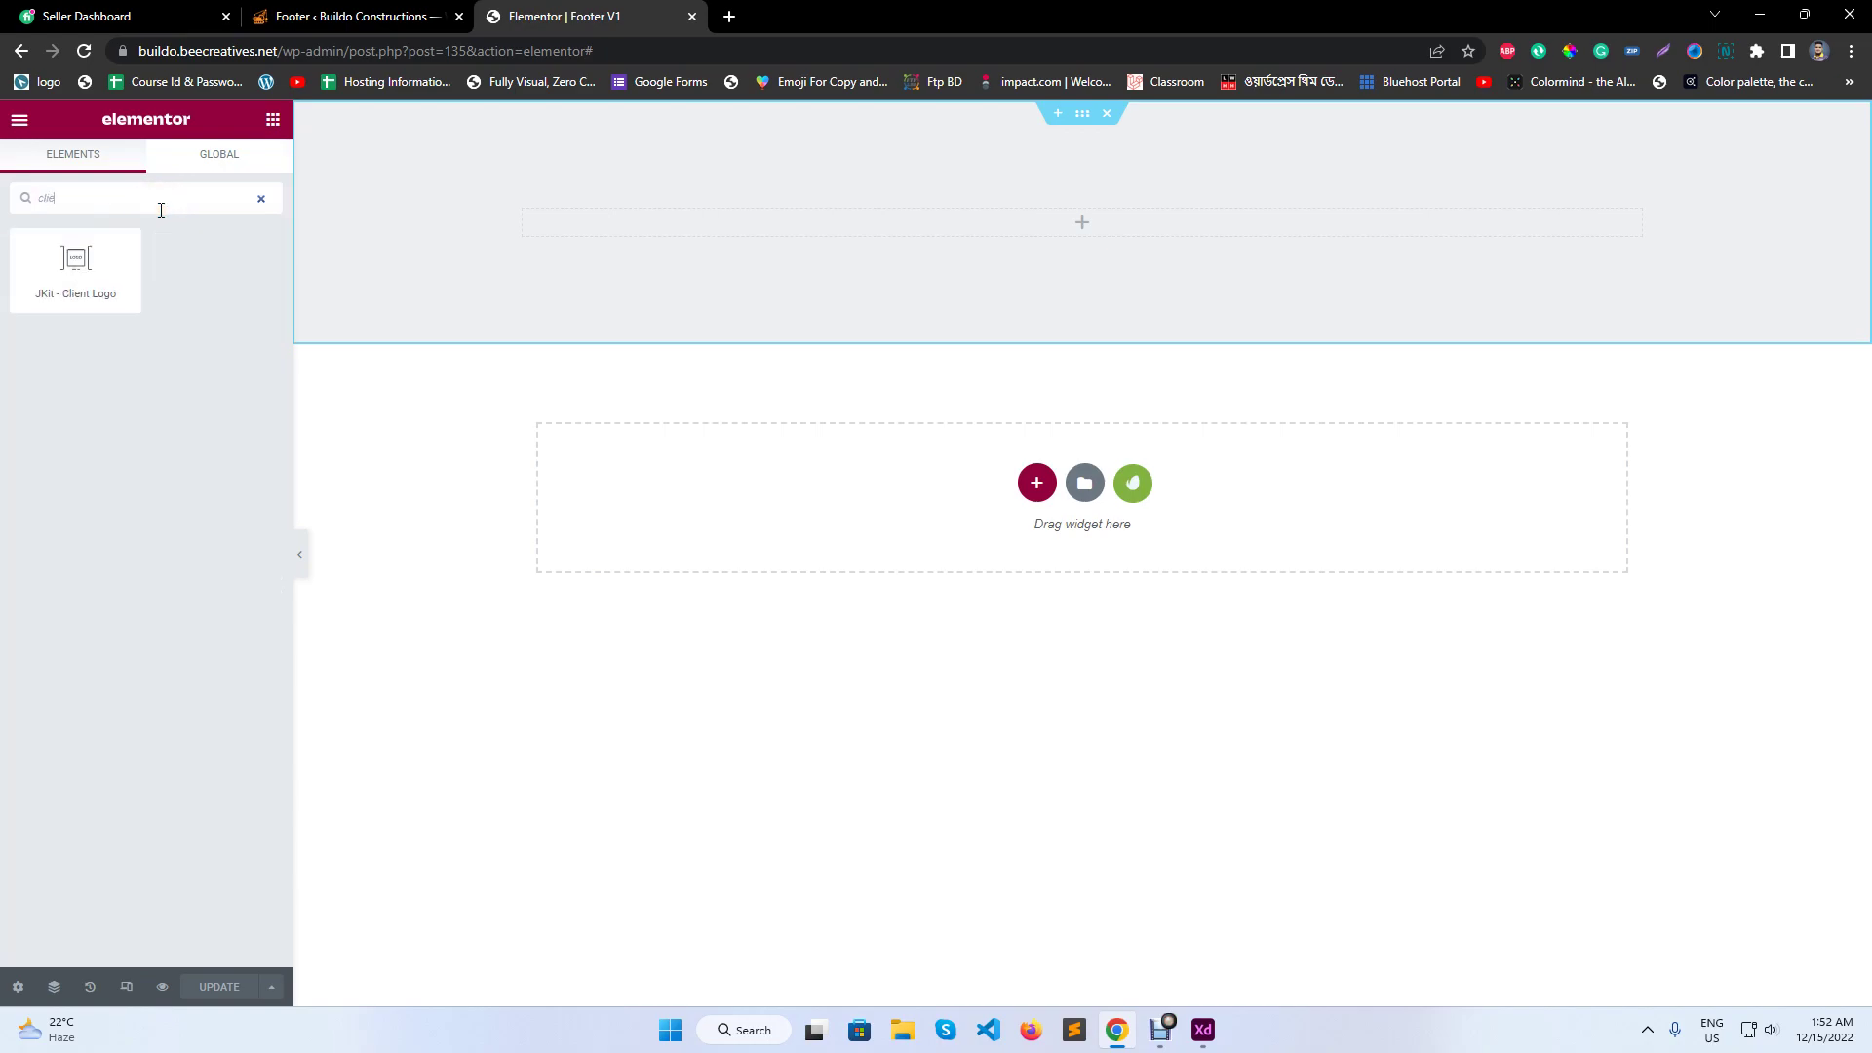
pyautogui.moveTo(126, 241); pyautogui.dragTo(624, 290)
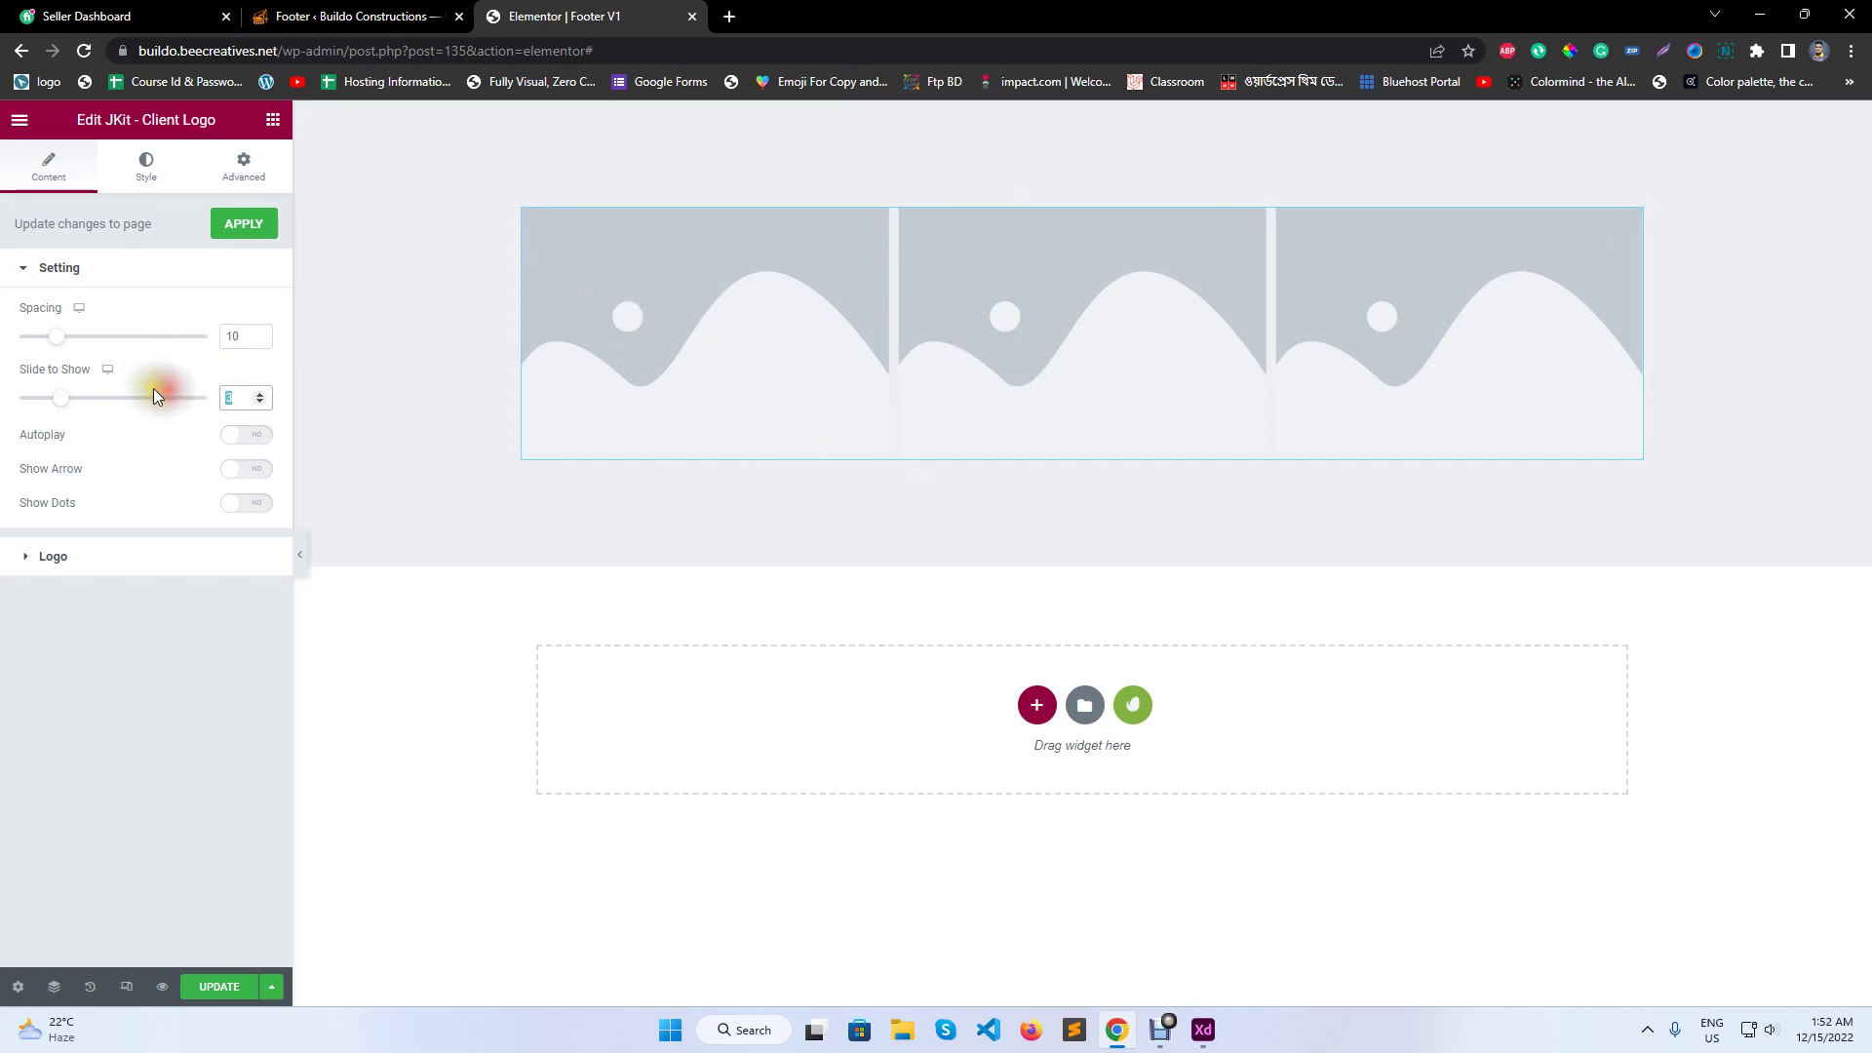
# - Set the client logo carousel to show 5 slides and enable Autoplay, leaving arrows and dots off
pyautogui.write('5')
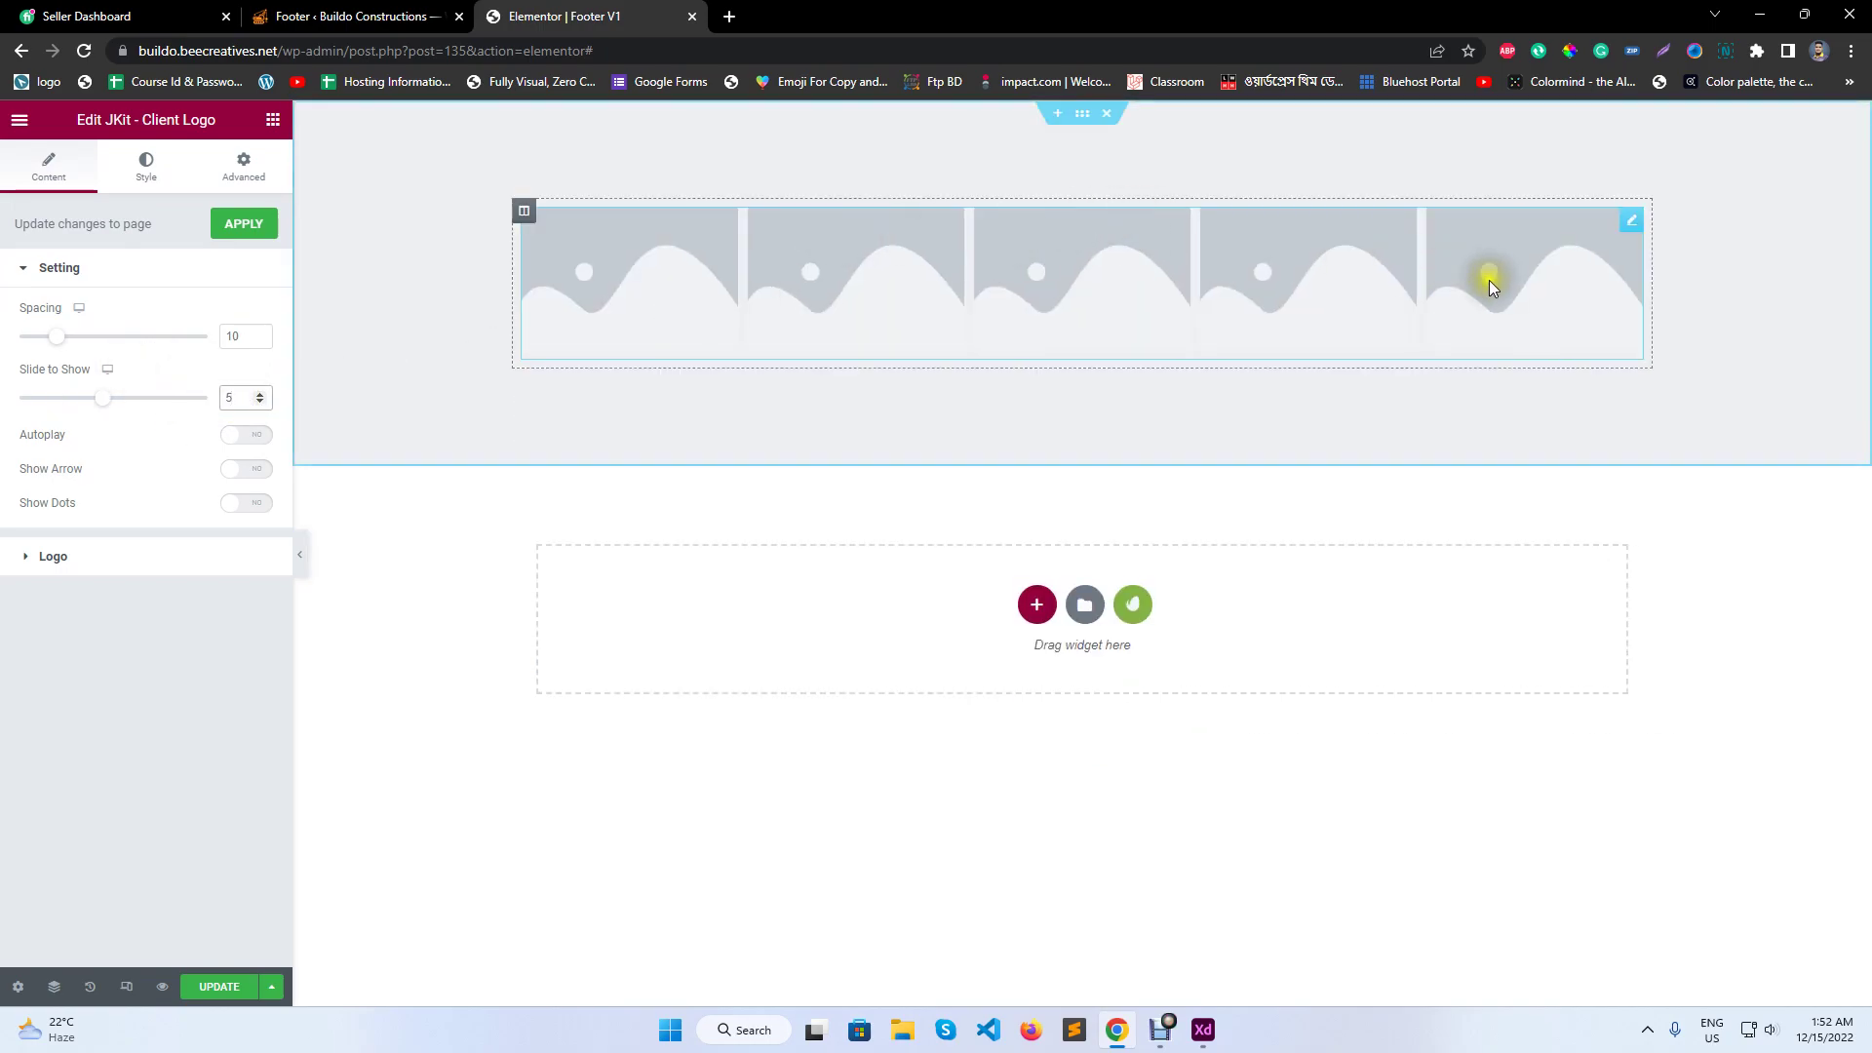
pyautogui.click(243, 439)
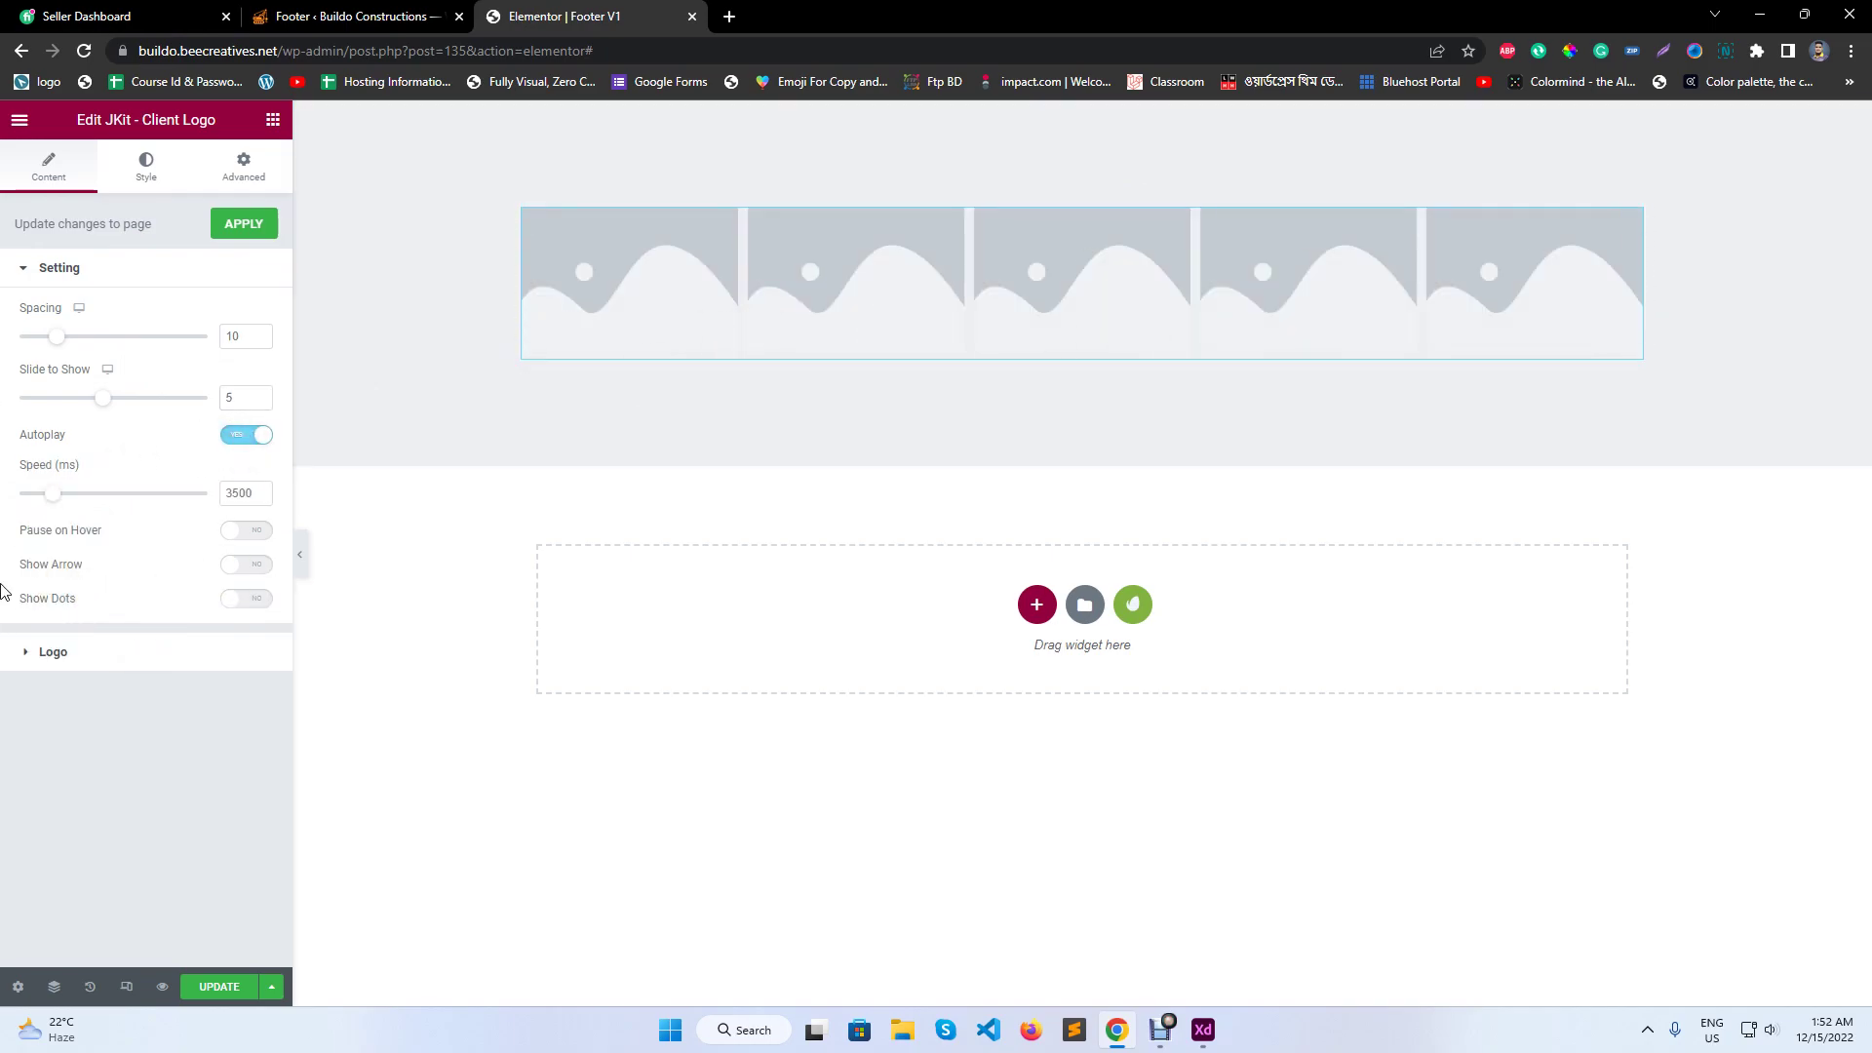
pyautogui.click(264, 575)
pyautogui.click(262, 572)
pyautogui.click(261, 601)
pyautogui.click(261, 600)
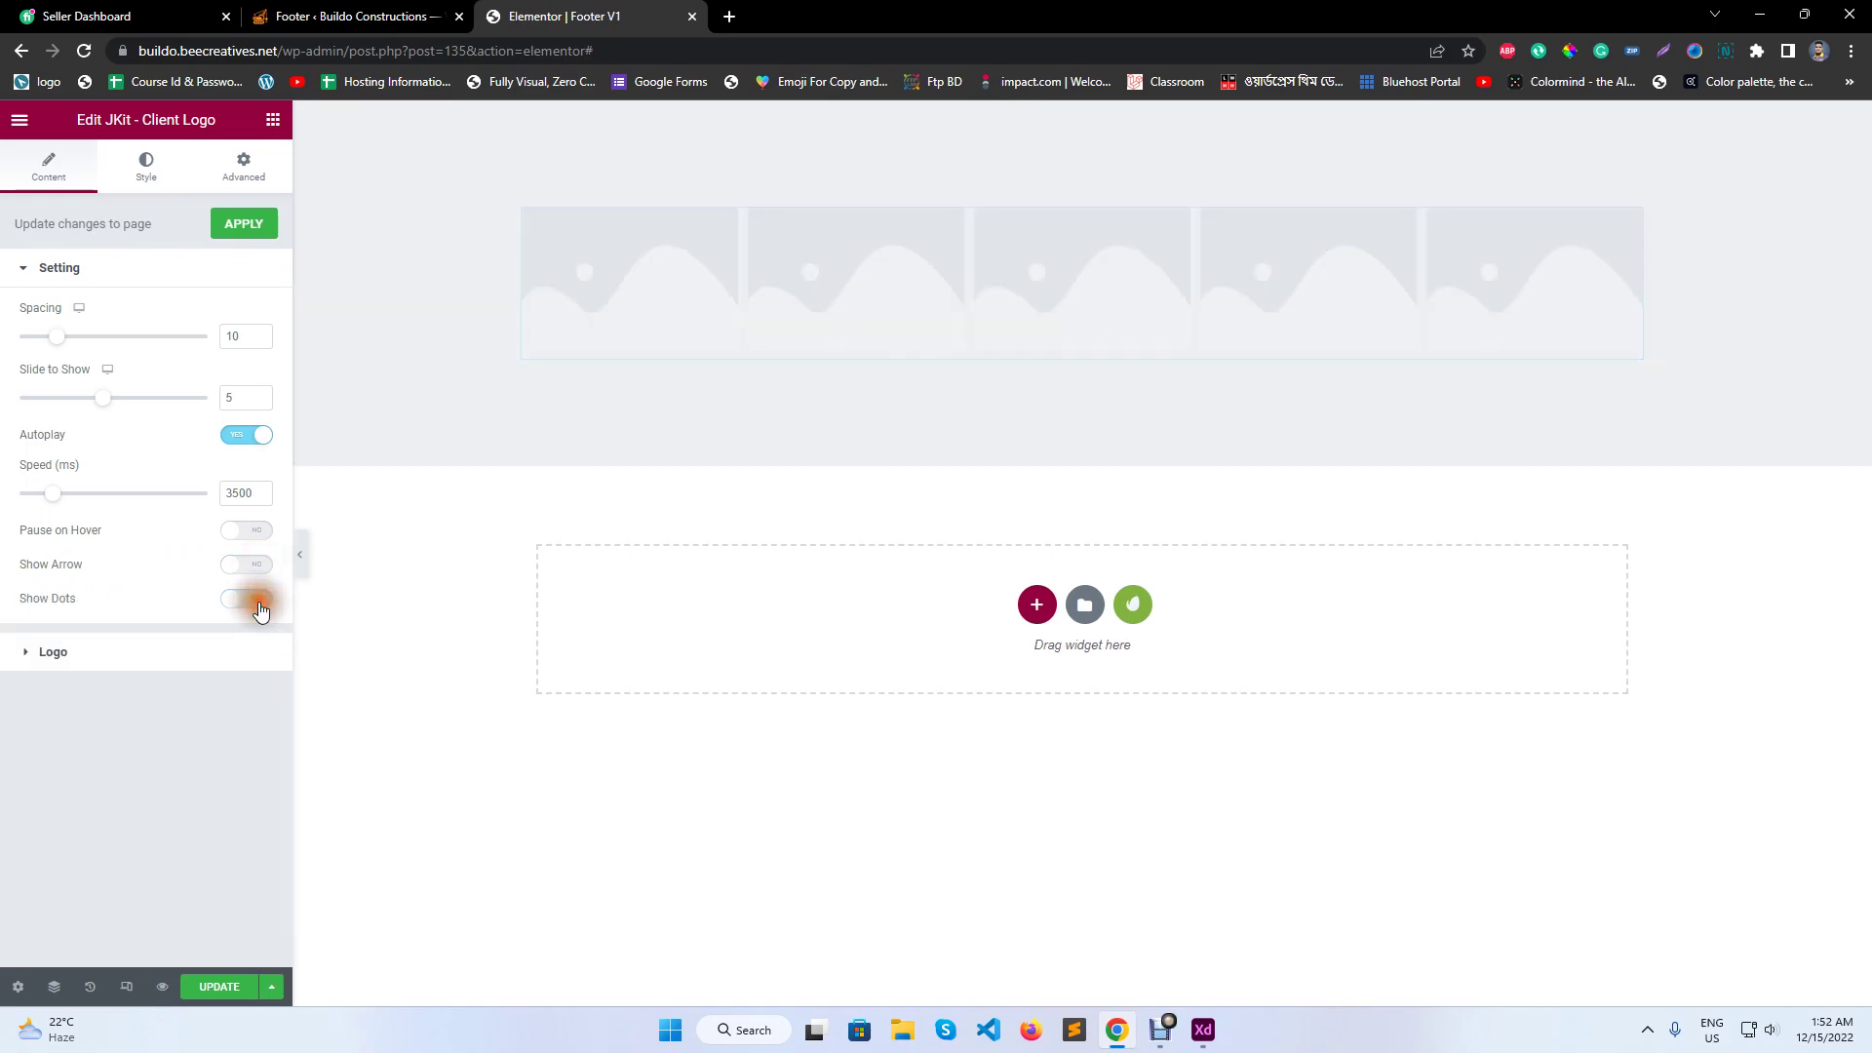
# - Open the first client logo item's image selection and start a file upload from the computer
pyautogui.click(185, 652)
pyautogui.click(125, 434)
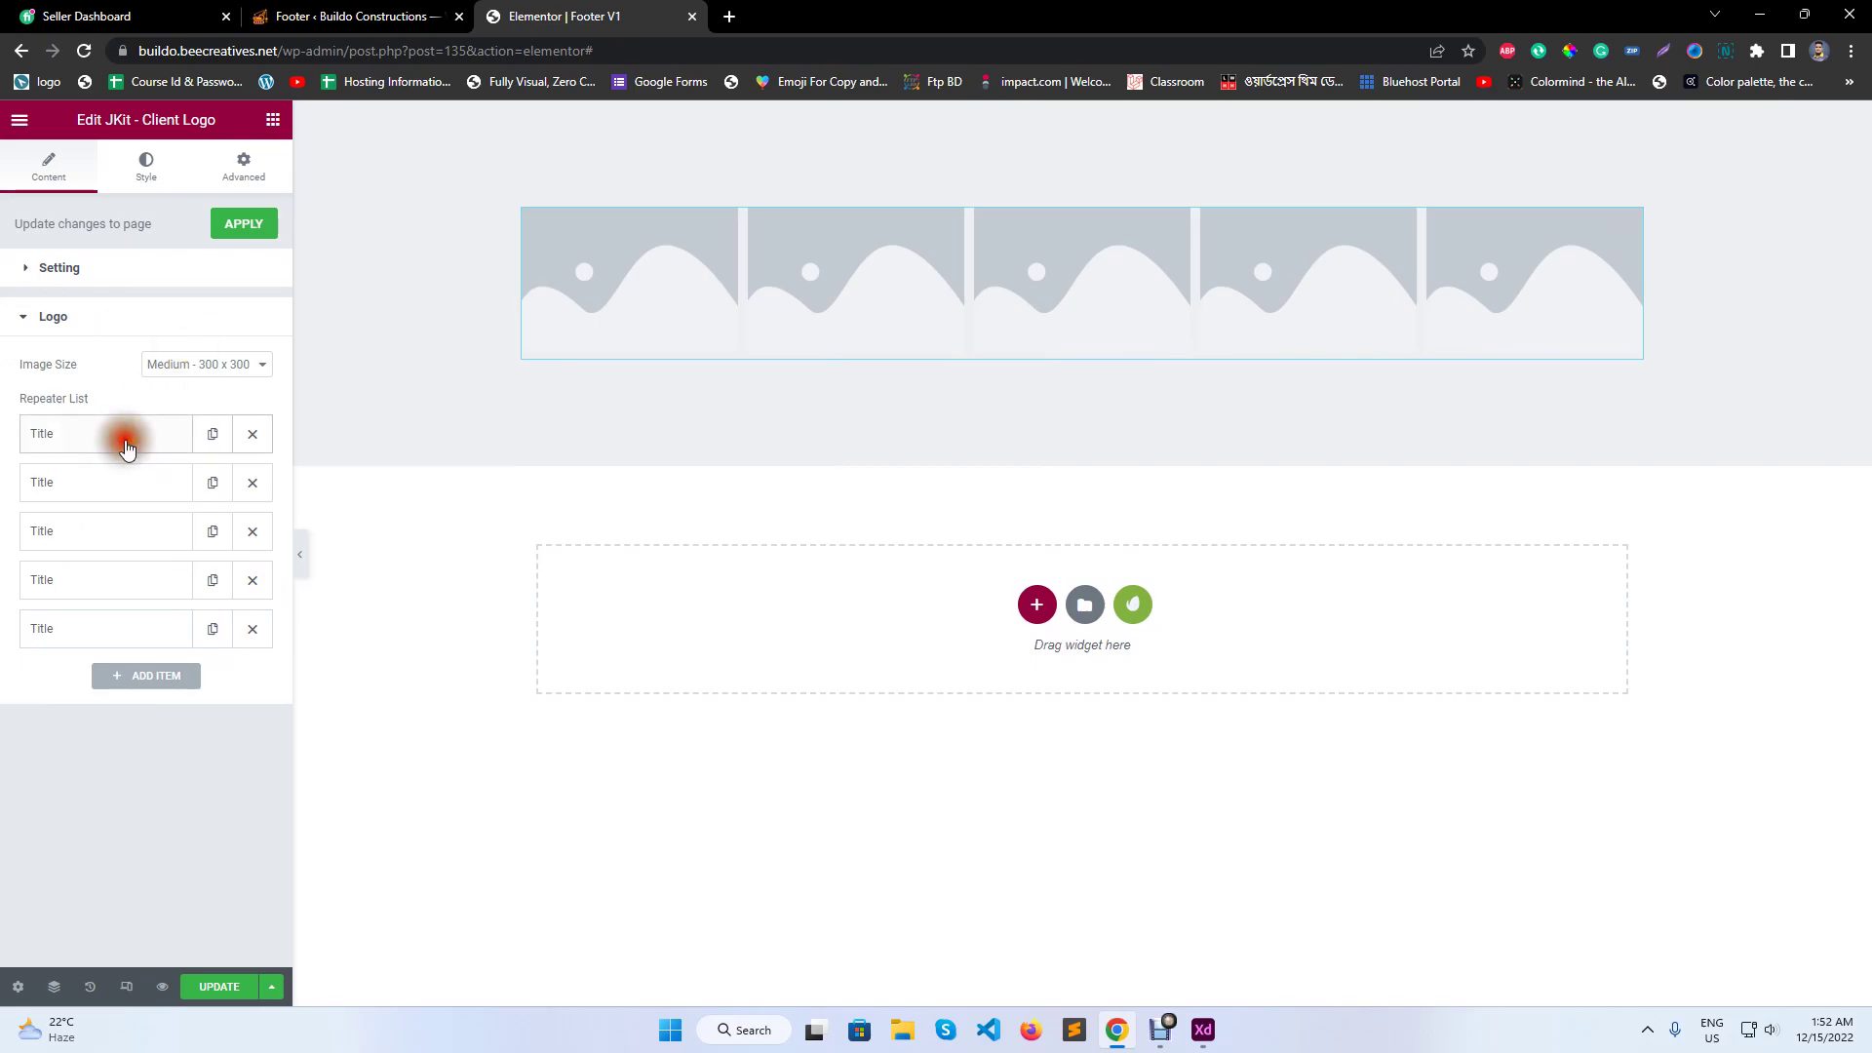
pyautogui.click(128, 561)
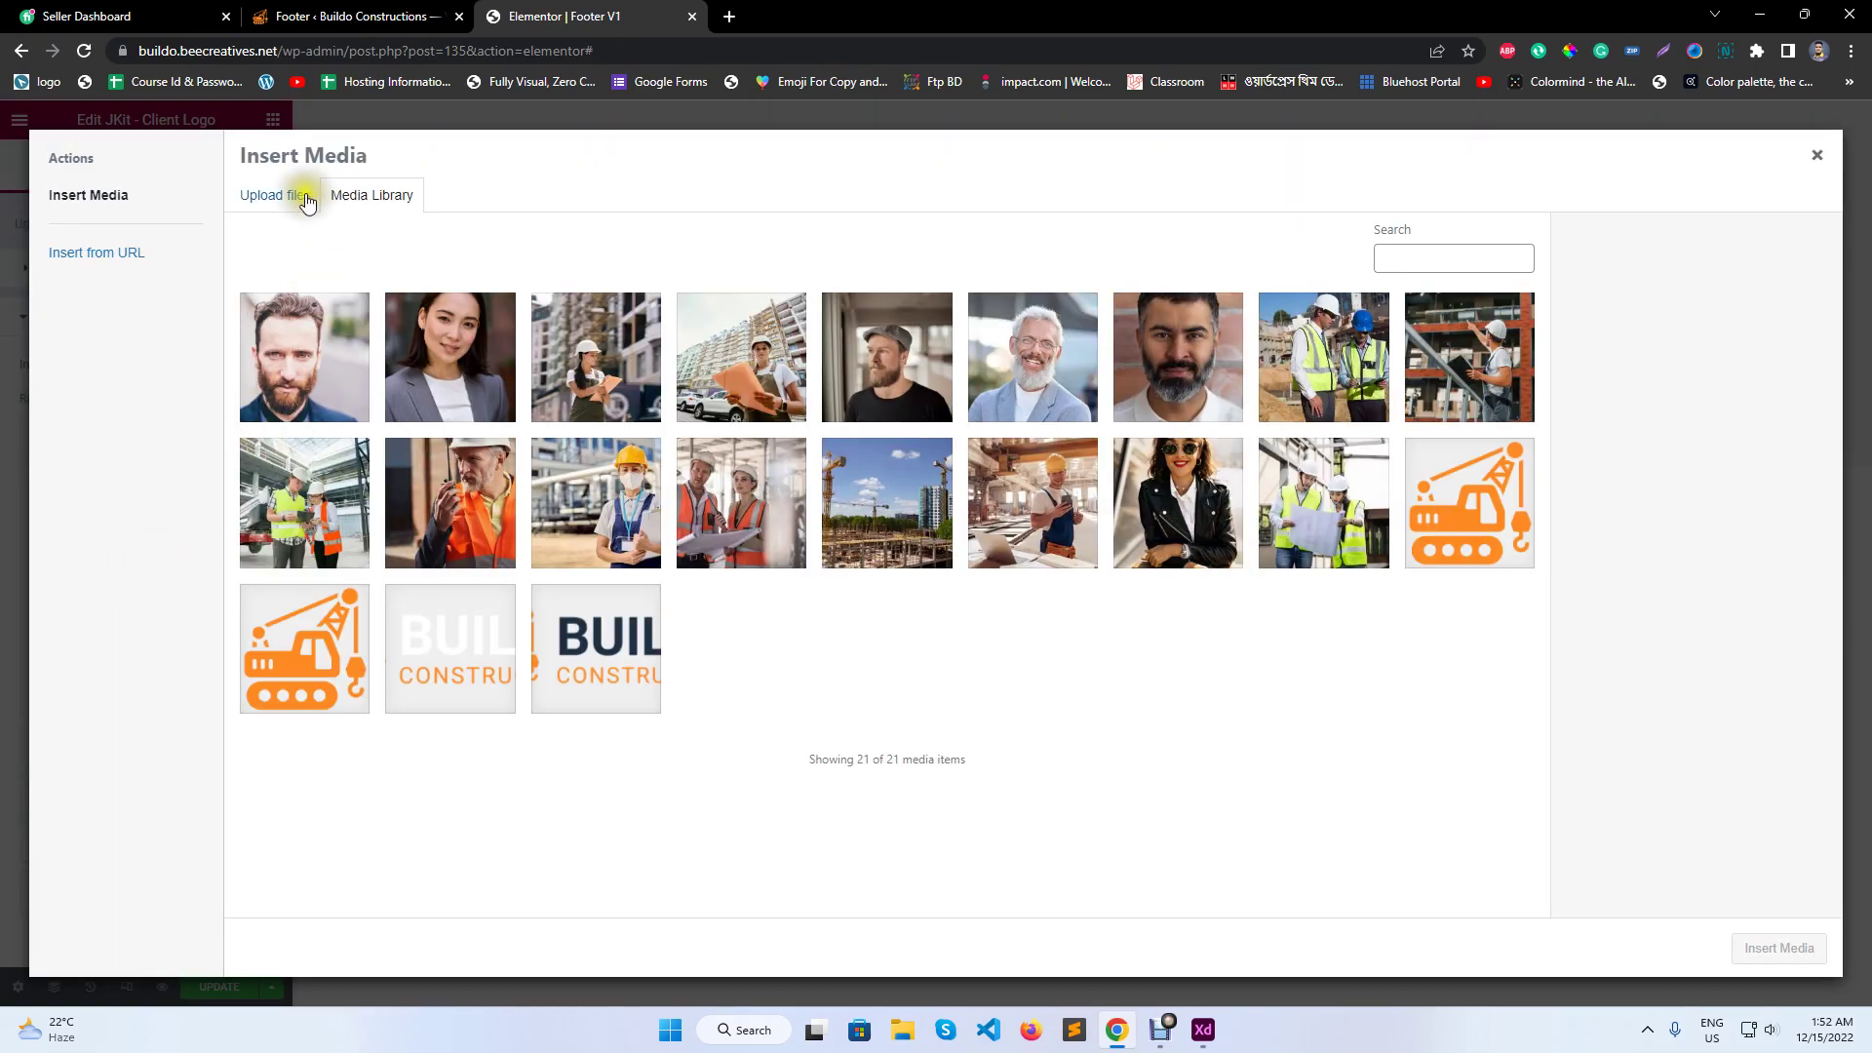
pyautogui.click(273, 195)
pyautogui.click(1051, 517)
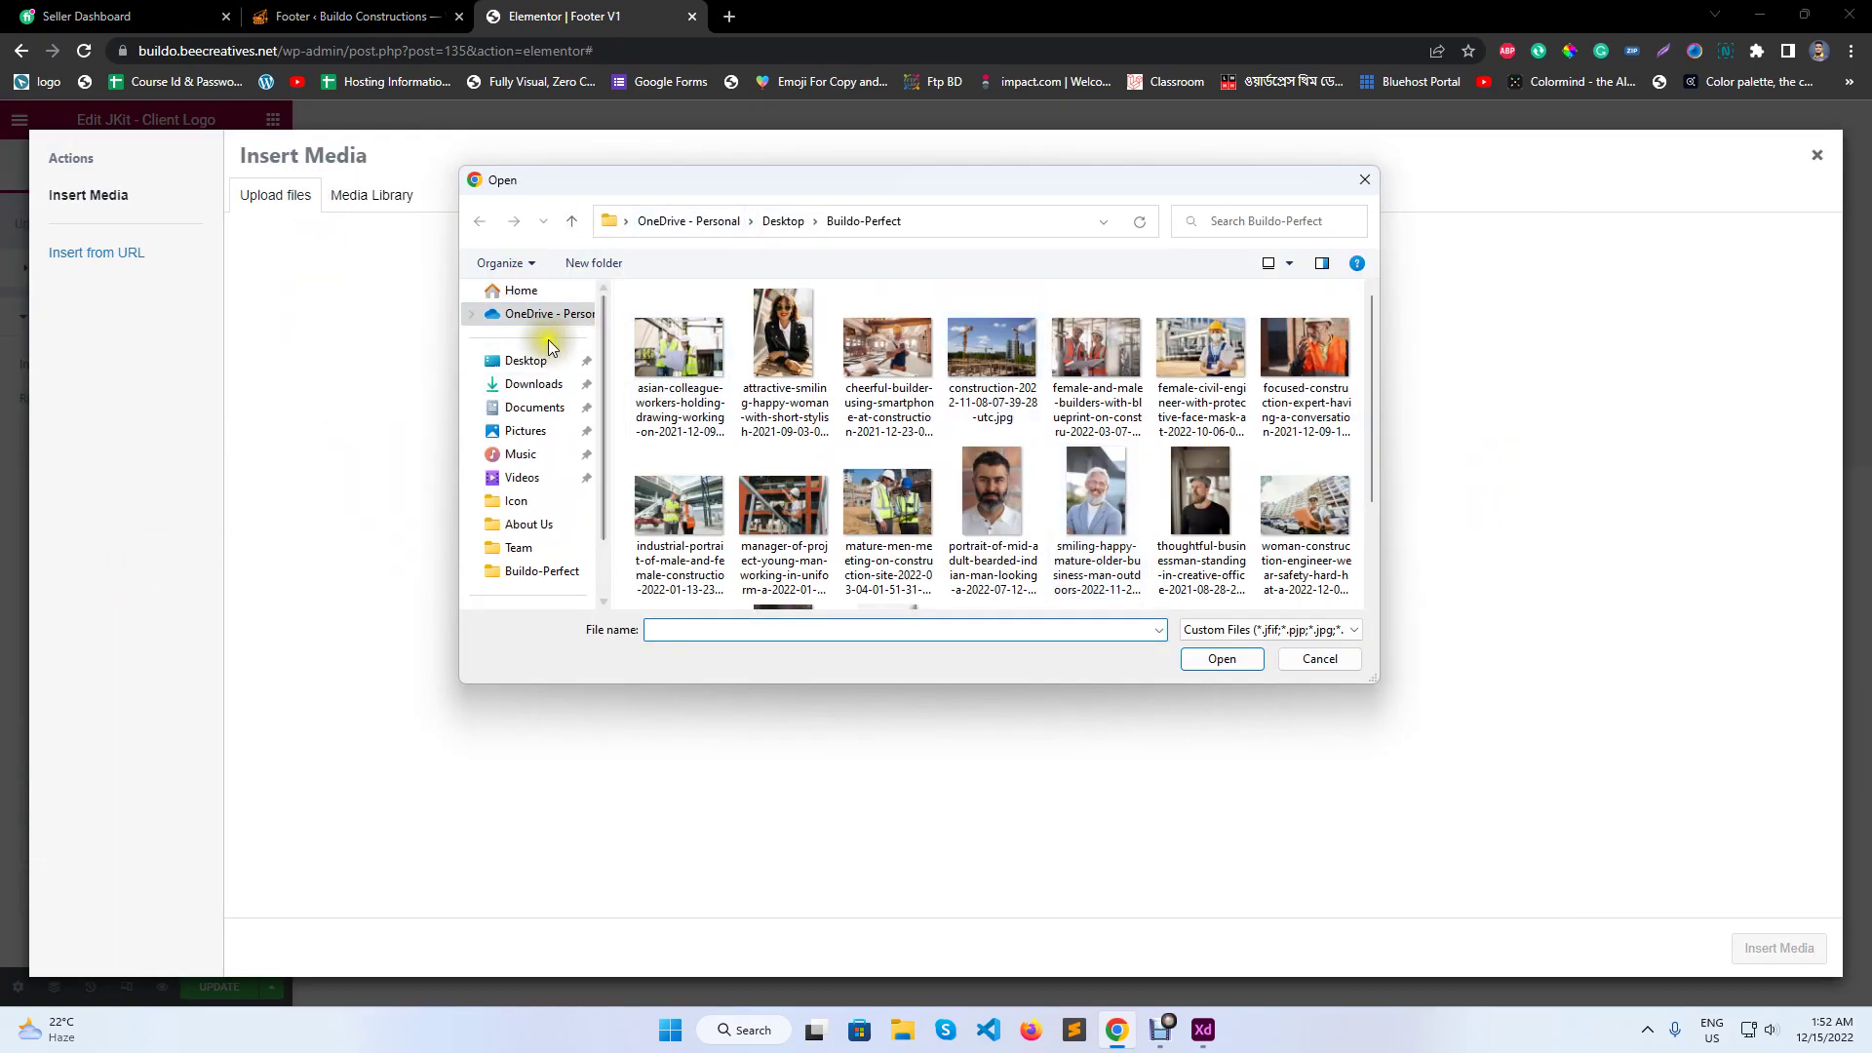
pyautogui.click(534, 383)
pyautogui.click(526, 359)
pyautogui.scroll(-1, 514, 566)
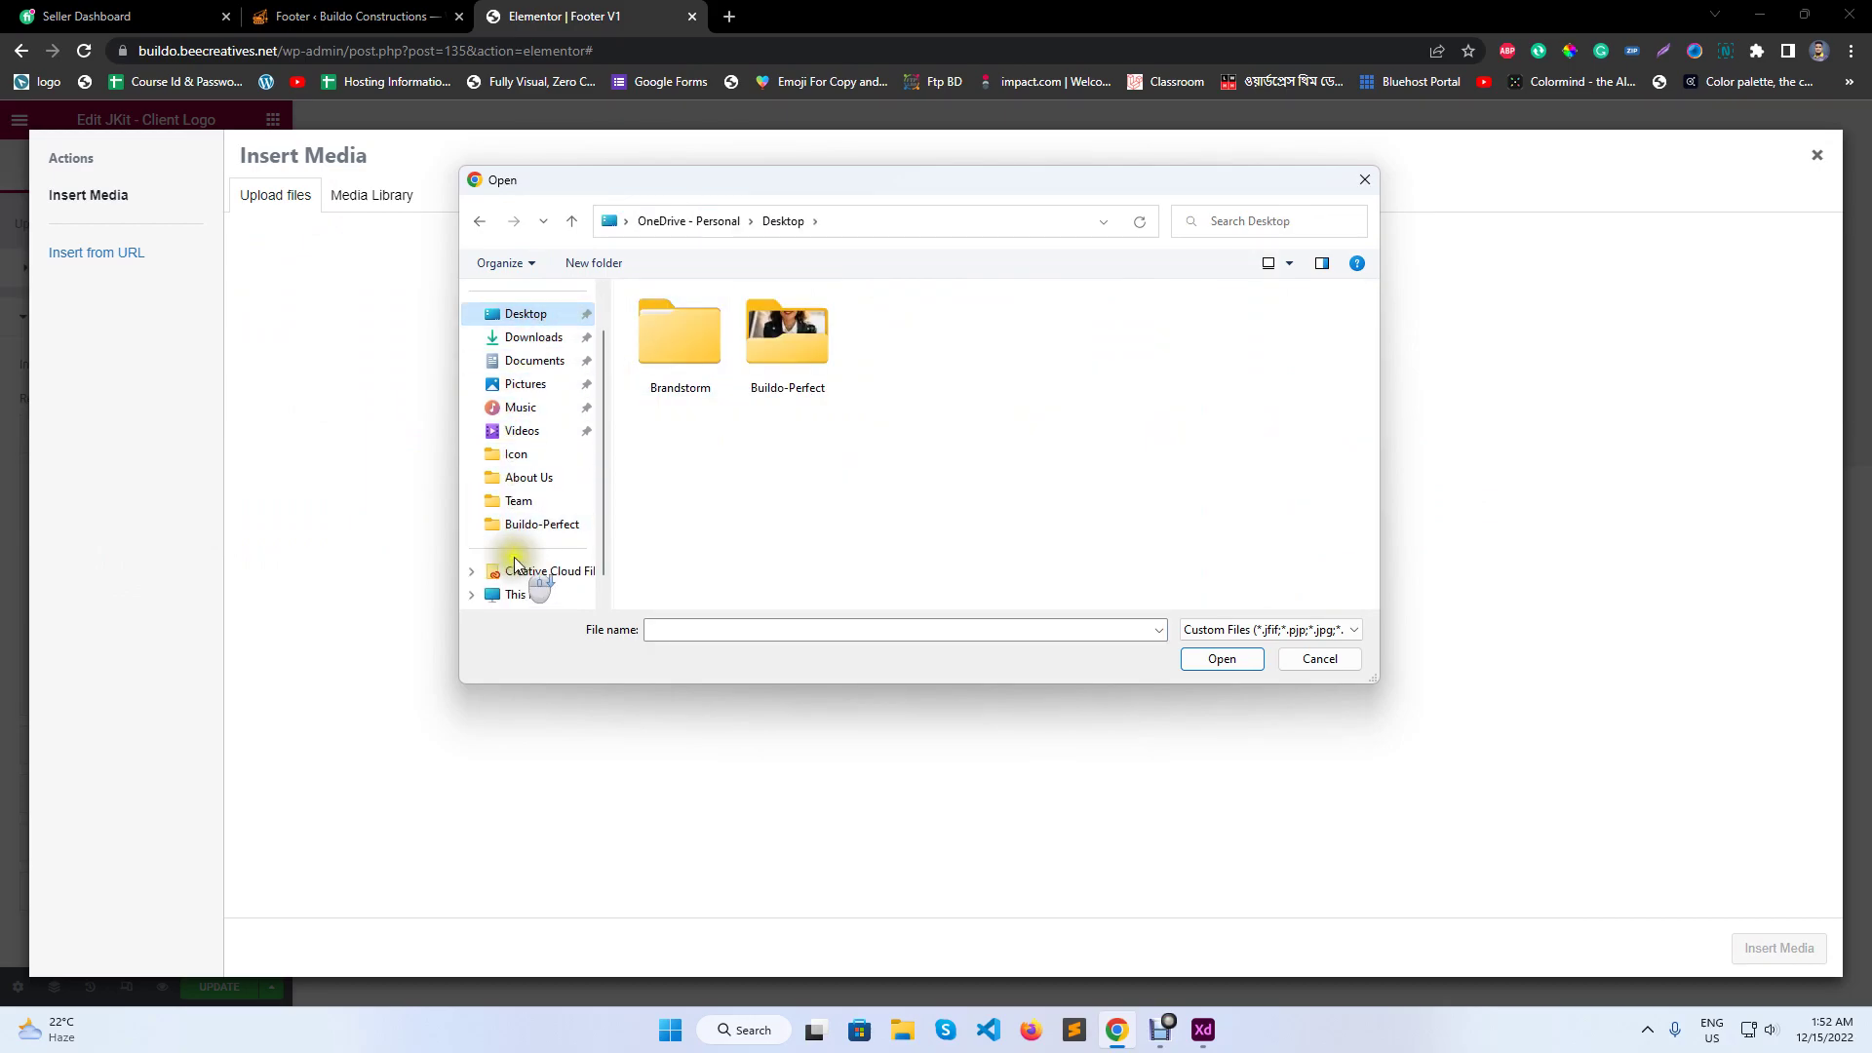
pyautogui.scroll(-1, 514, 565)
pyautogui.click(542, 480)
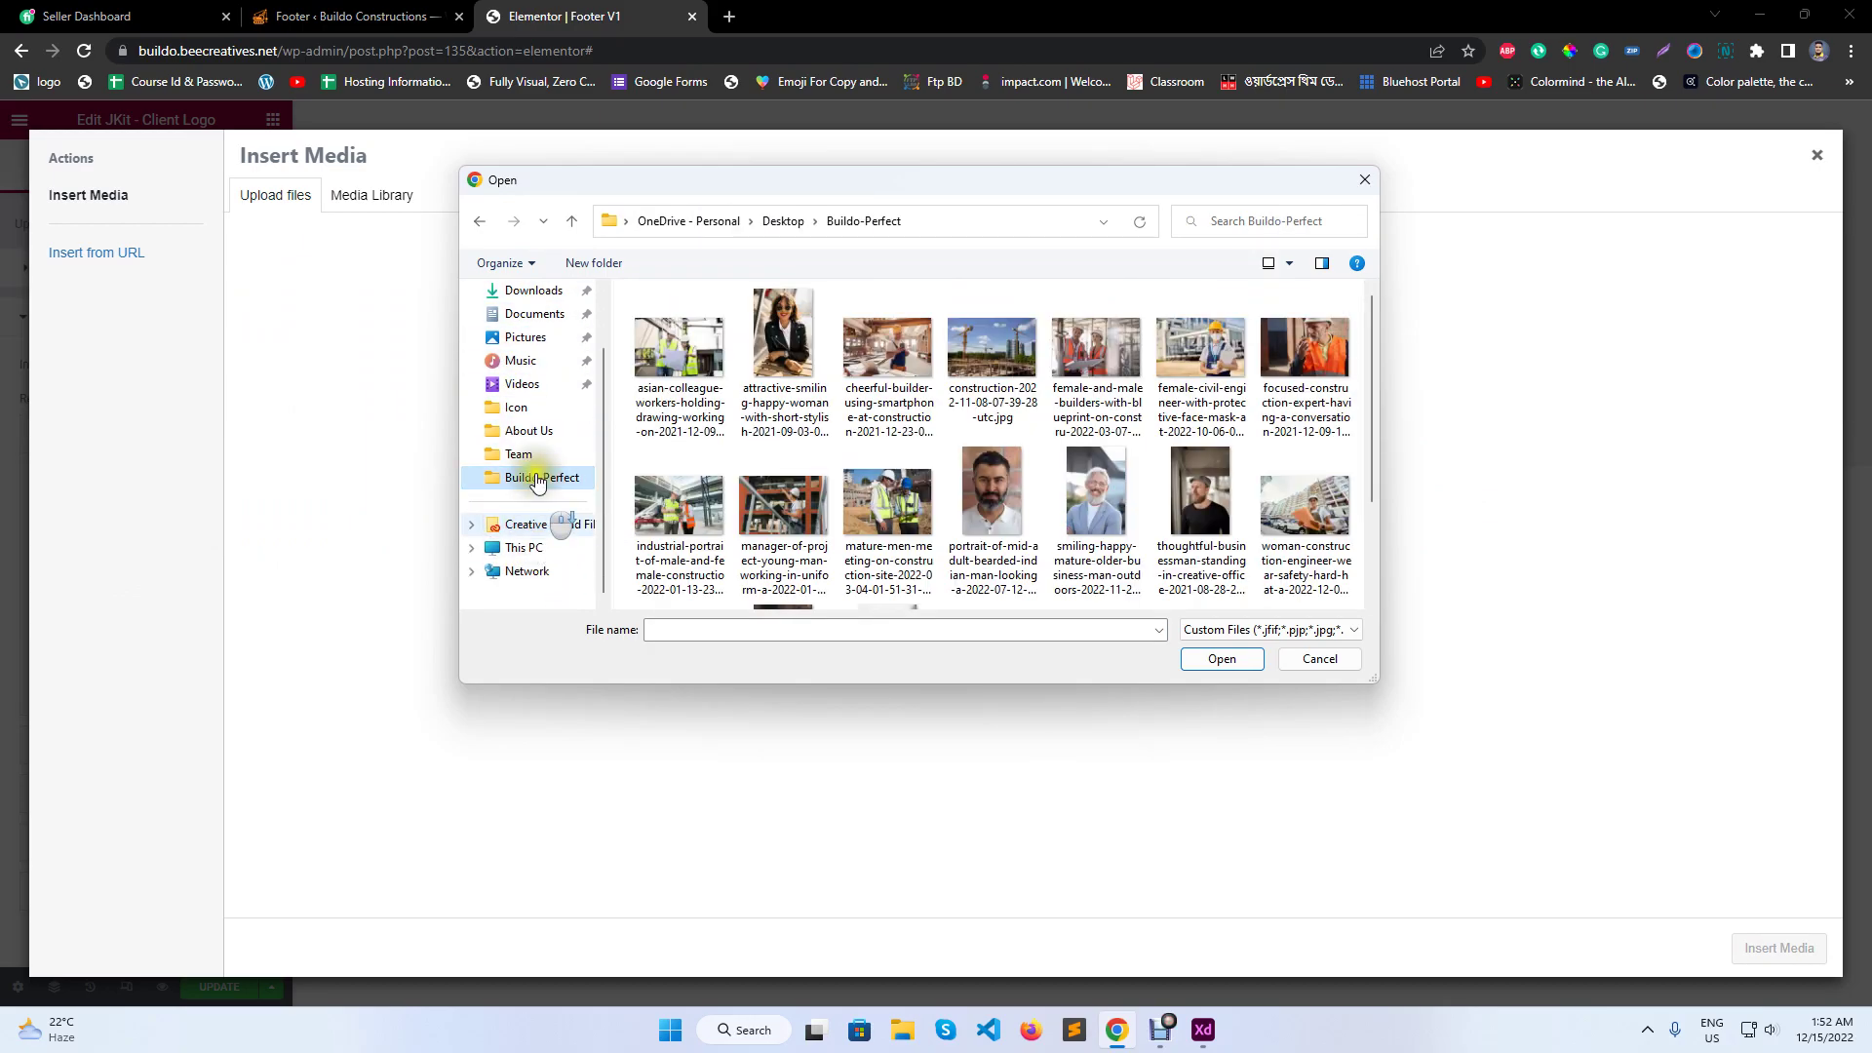
pyautogui.click(541, 453)
# - Browse on Projects (D:) through Themforest, Template Kit Raw XD, Buildo Contrustion and Buildo to the Logo folder
pyautogui.click(527, 524)
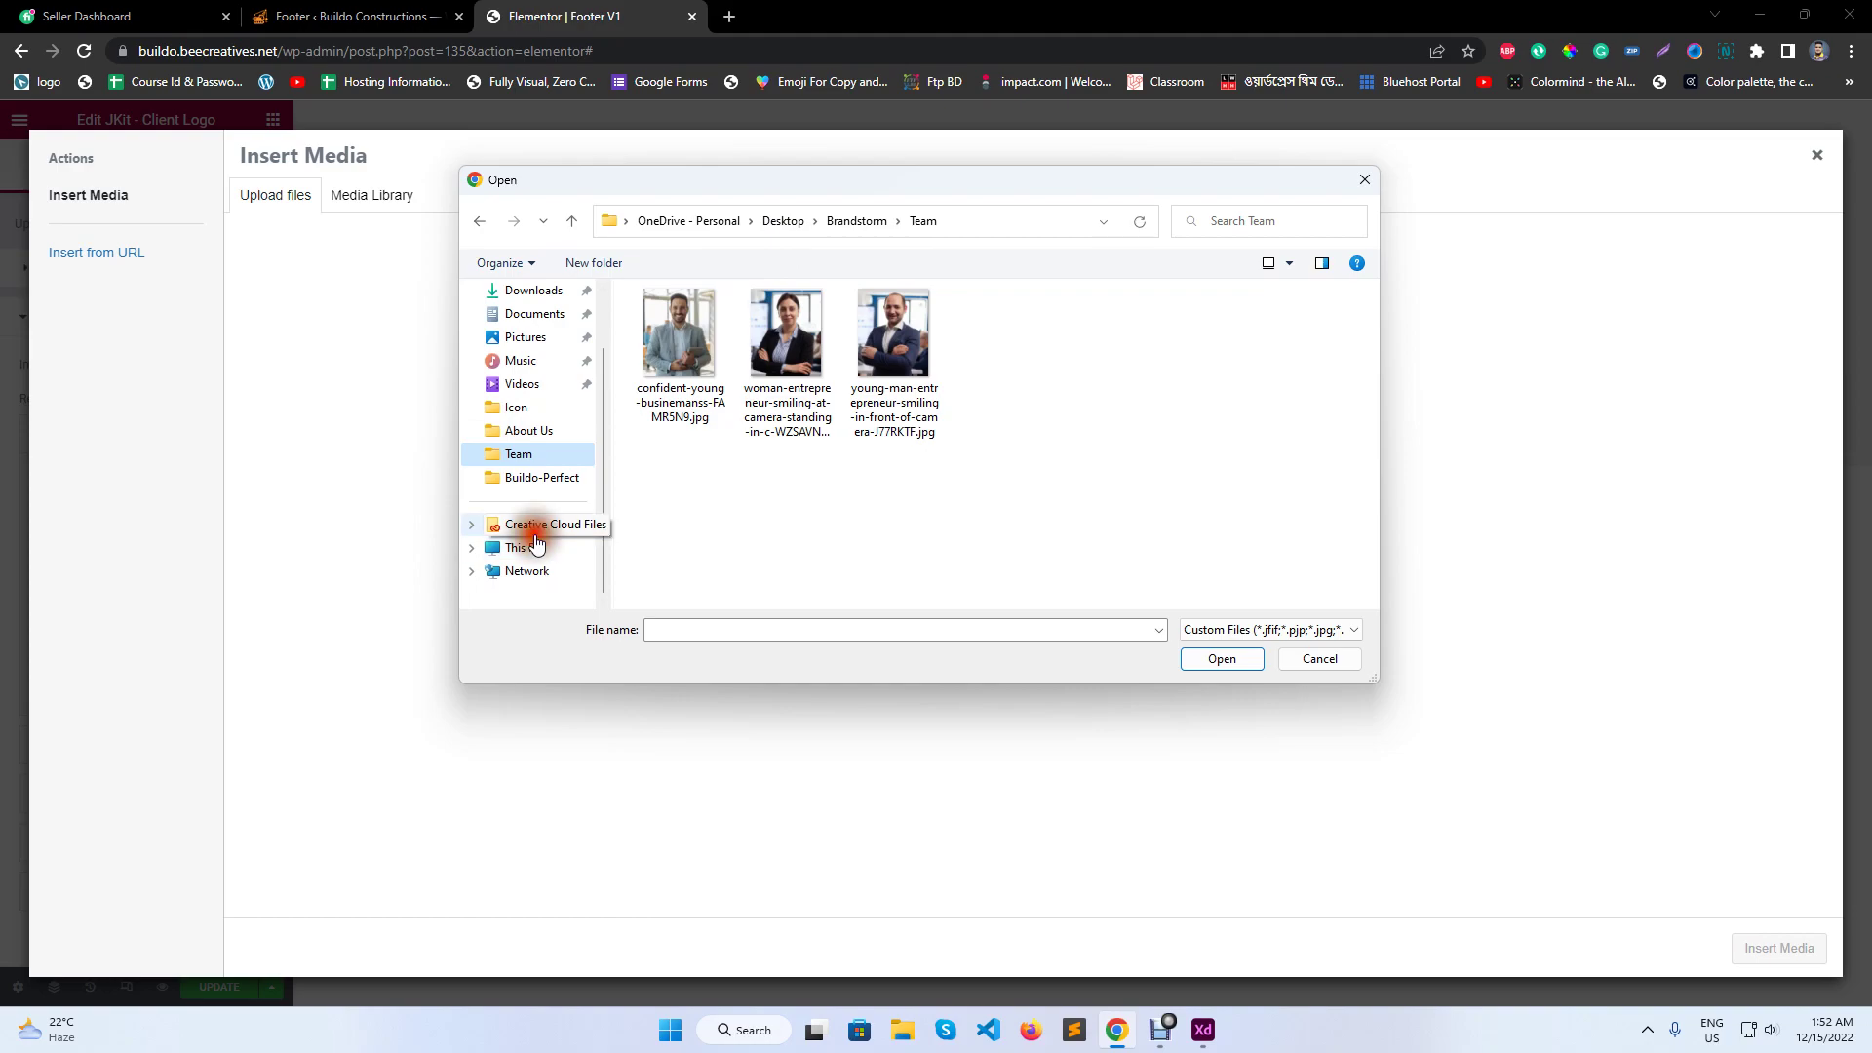
pyautogui.click(523, 547)
pyautogui.click(951, 331)
pyautogui.doubleClick(949, 332)
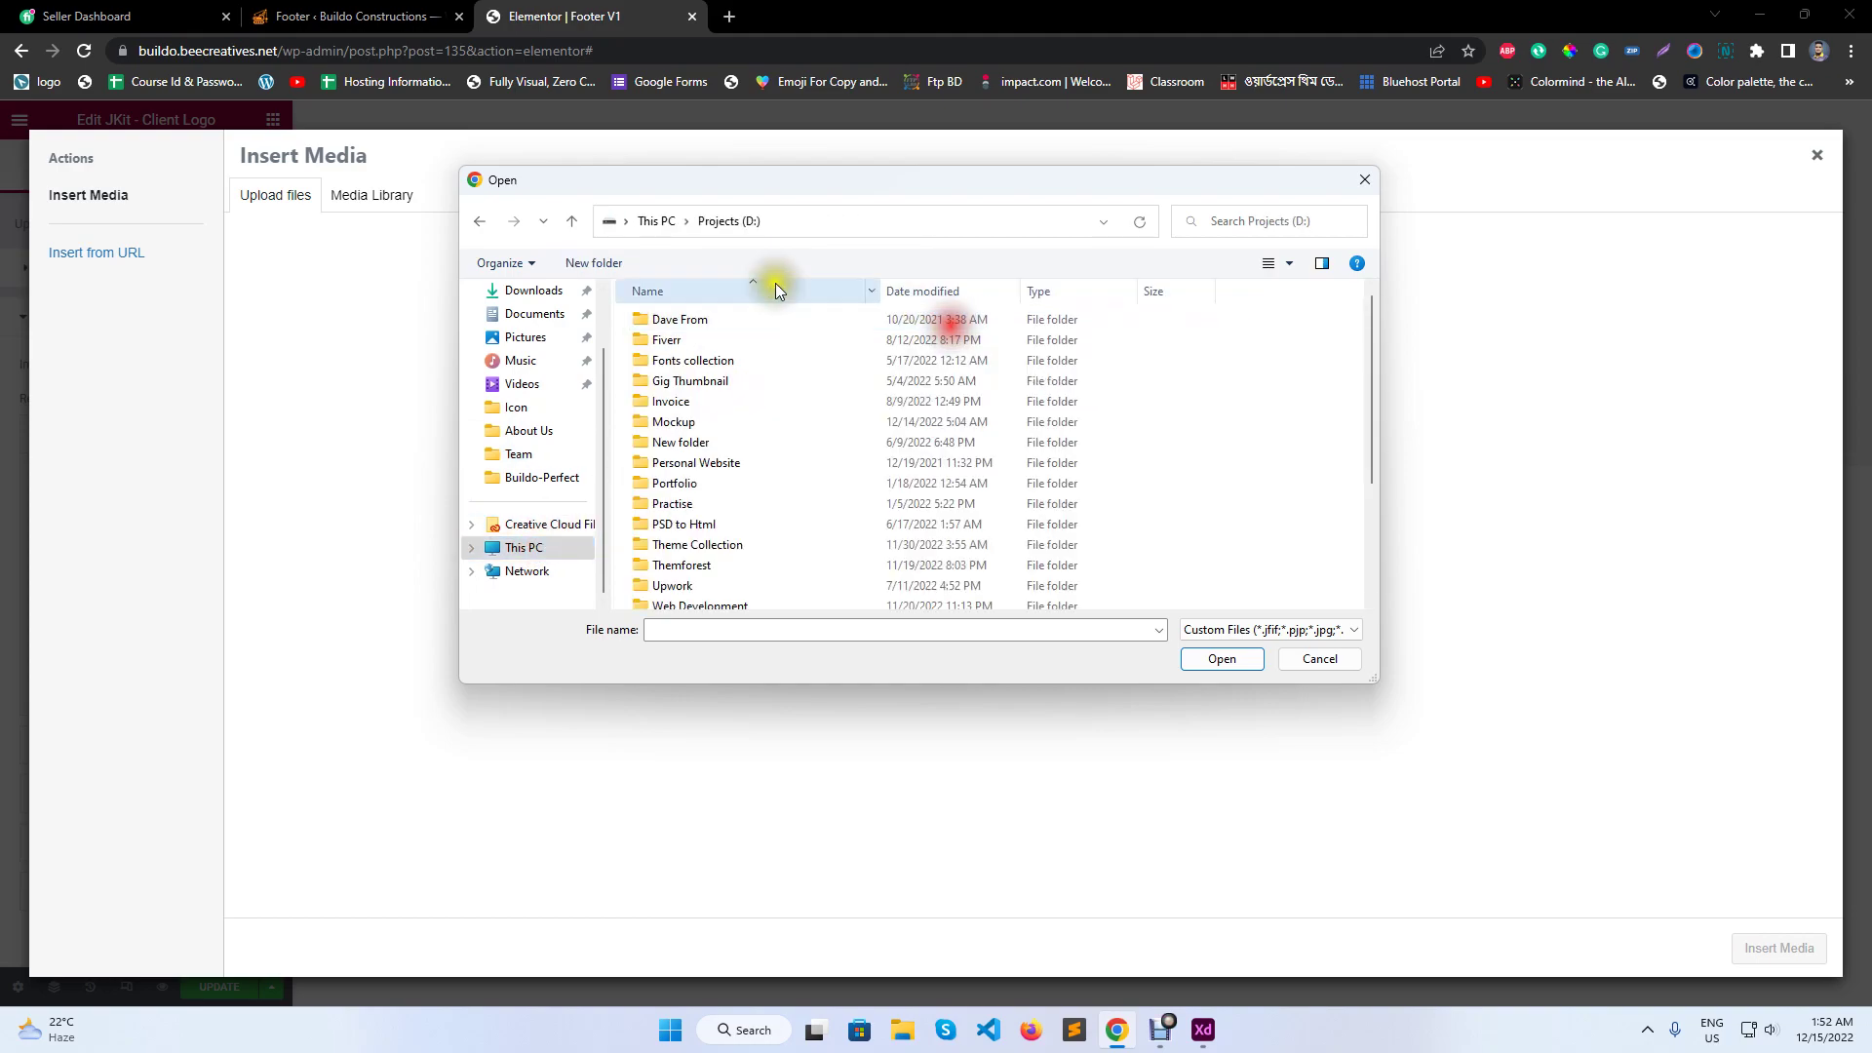
pyautogui.doubleClick(688, 565)
pyautogui.doubleClick(709, 379)
pyautogui.click(717, 321)
pyautogui.doubleClick(717, 322)
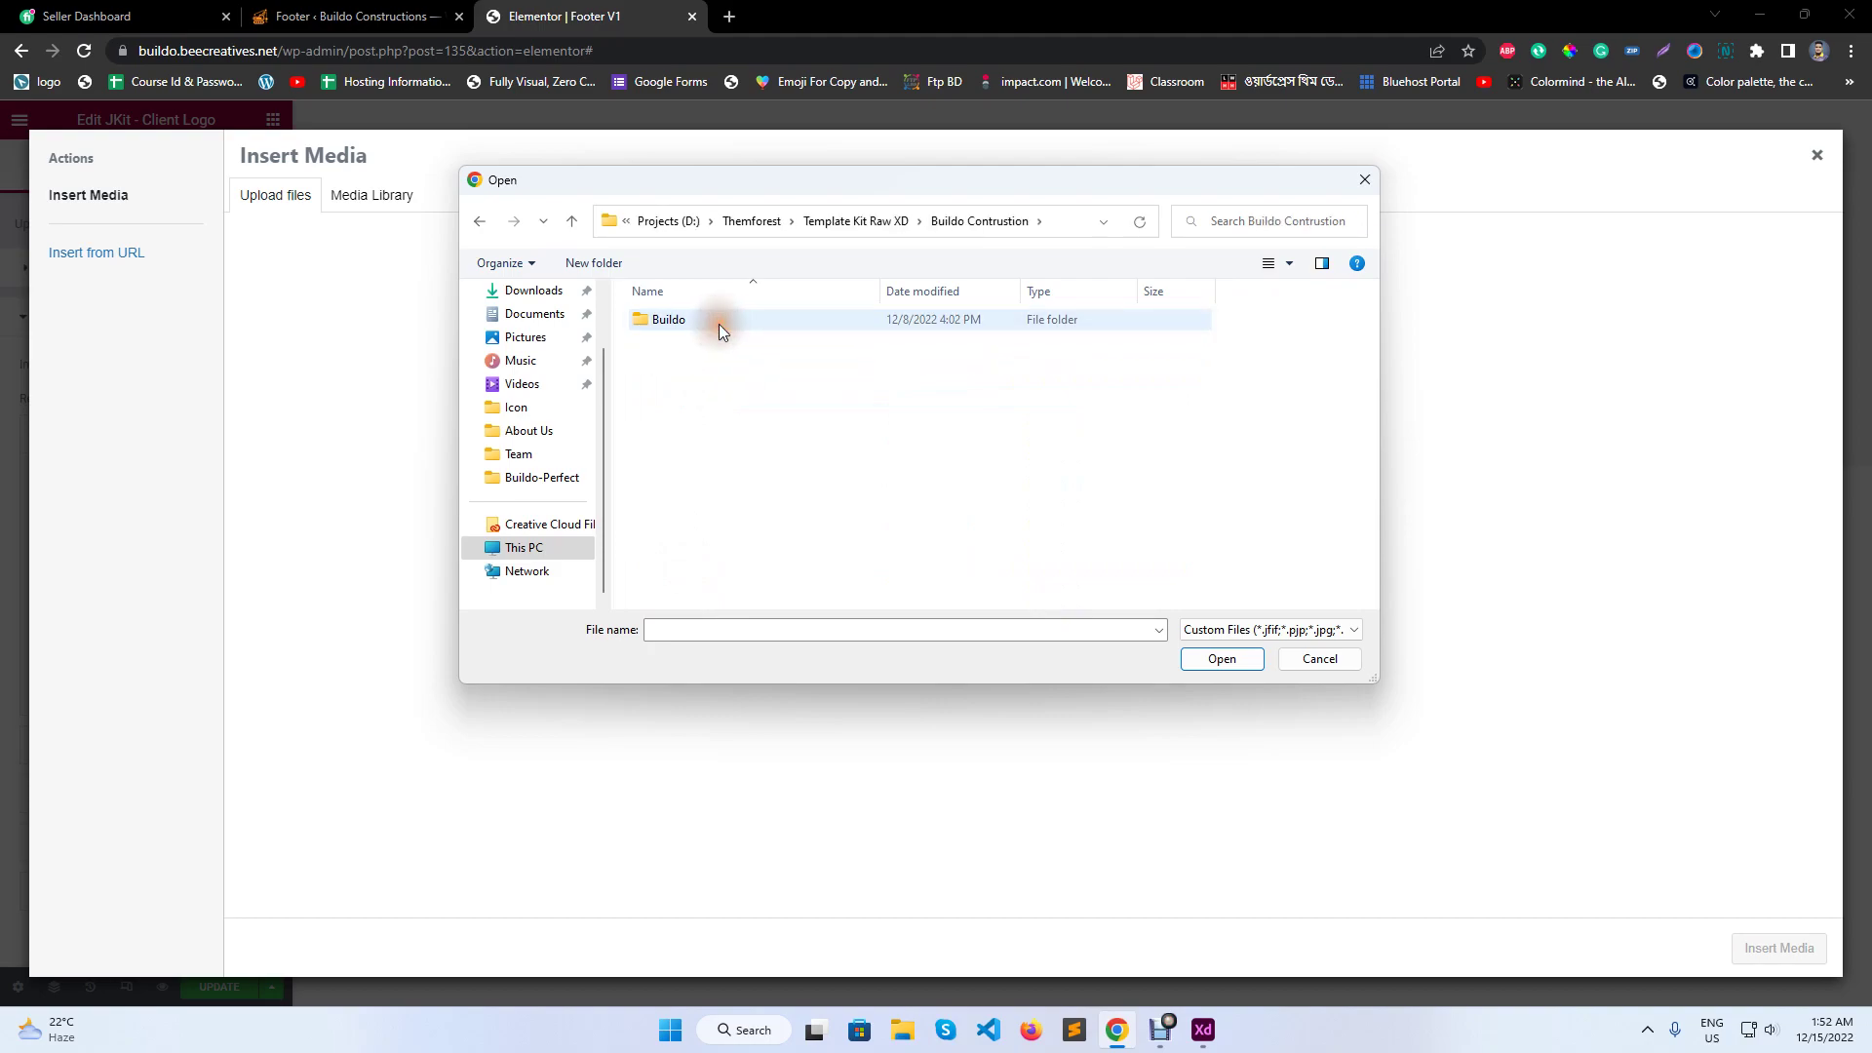
pyautogui.doubleClick(715, 320)
pyautogui.doubleClick(698, 421)
# - Upload the 150x100 PNG files logo-2, logo-3, logo-4, logo-5 and logo-11, and insert logo-11 as the first client logo
pyautogui.click(860, 368)
pyautogui.keyDown('ctrl'); pyautogui.click(997, 359); pyautogui.keyUp('ctrl')
pyautogui.keyDown('ctrl'); pyautogui.click(1100, 369); pyautogui.keyUp('ctrl')
pyautogui.keyDown('ctrl'); pyautogui.click(1216, 363); pyautogui.keyUp('ctrl')
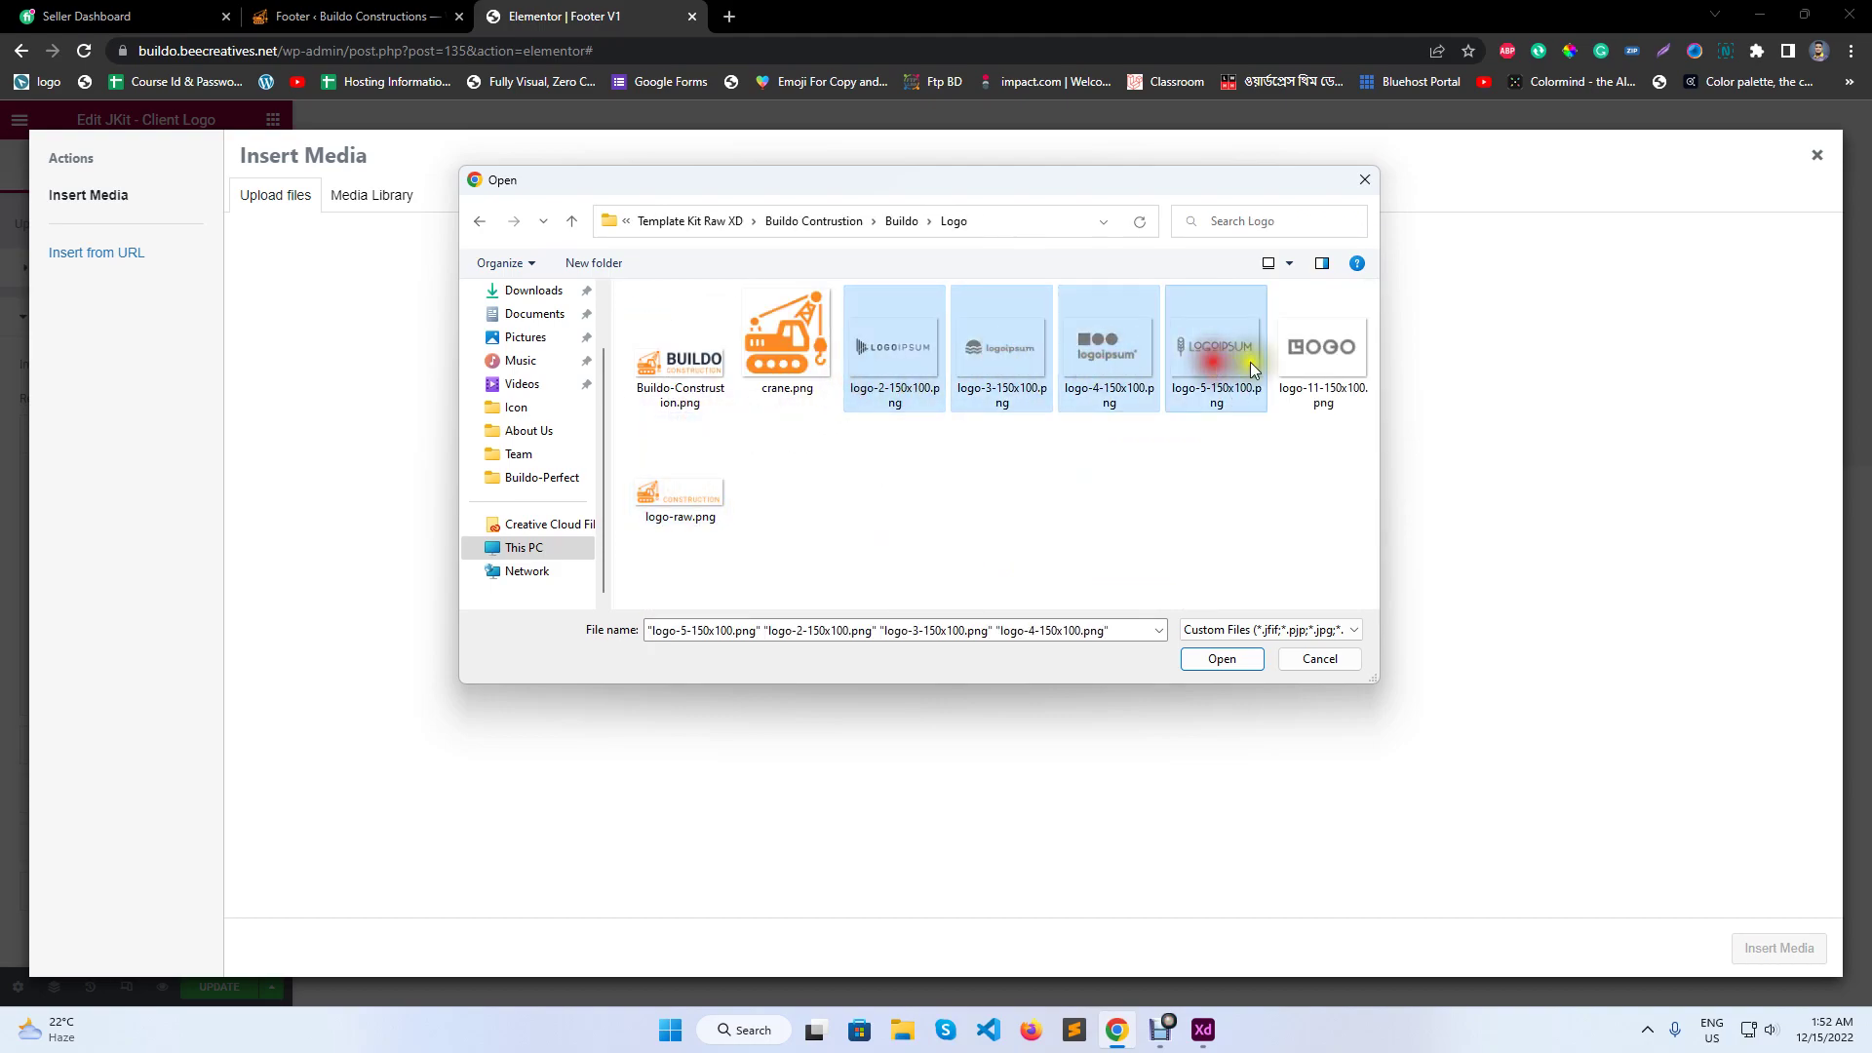
pyautogui.keyDown('ctrl'); pyautogui.click(1321, 351); pyautogui.keyUp('ctrl')
pyautogui.click(1225, 666)
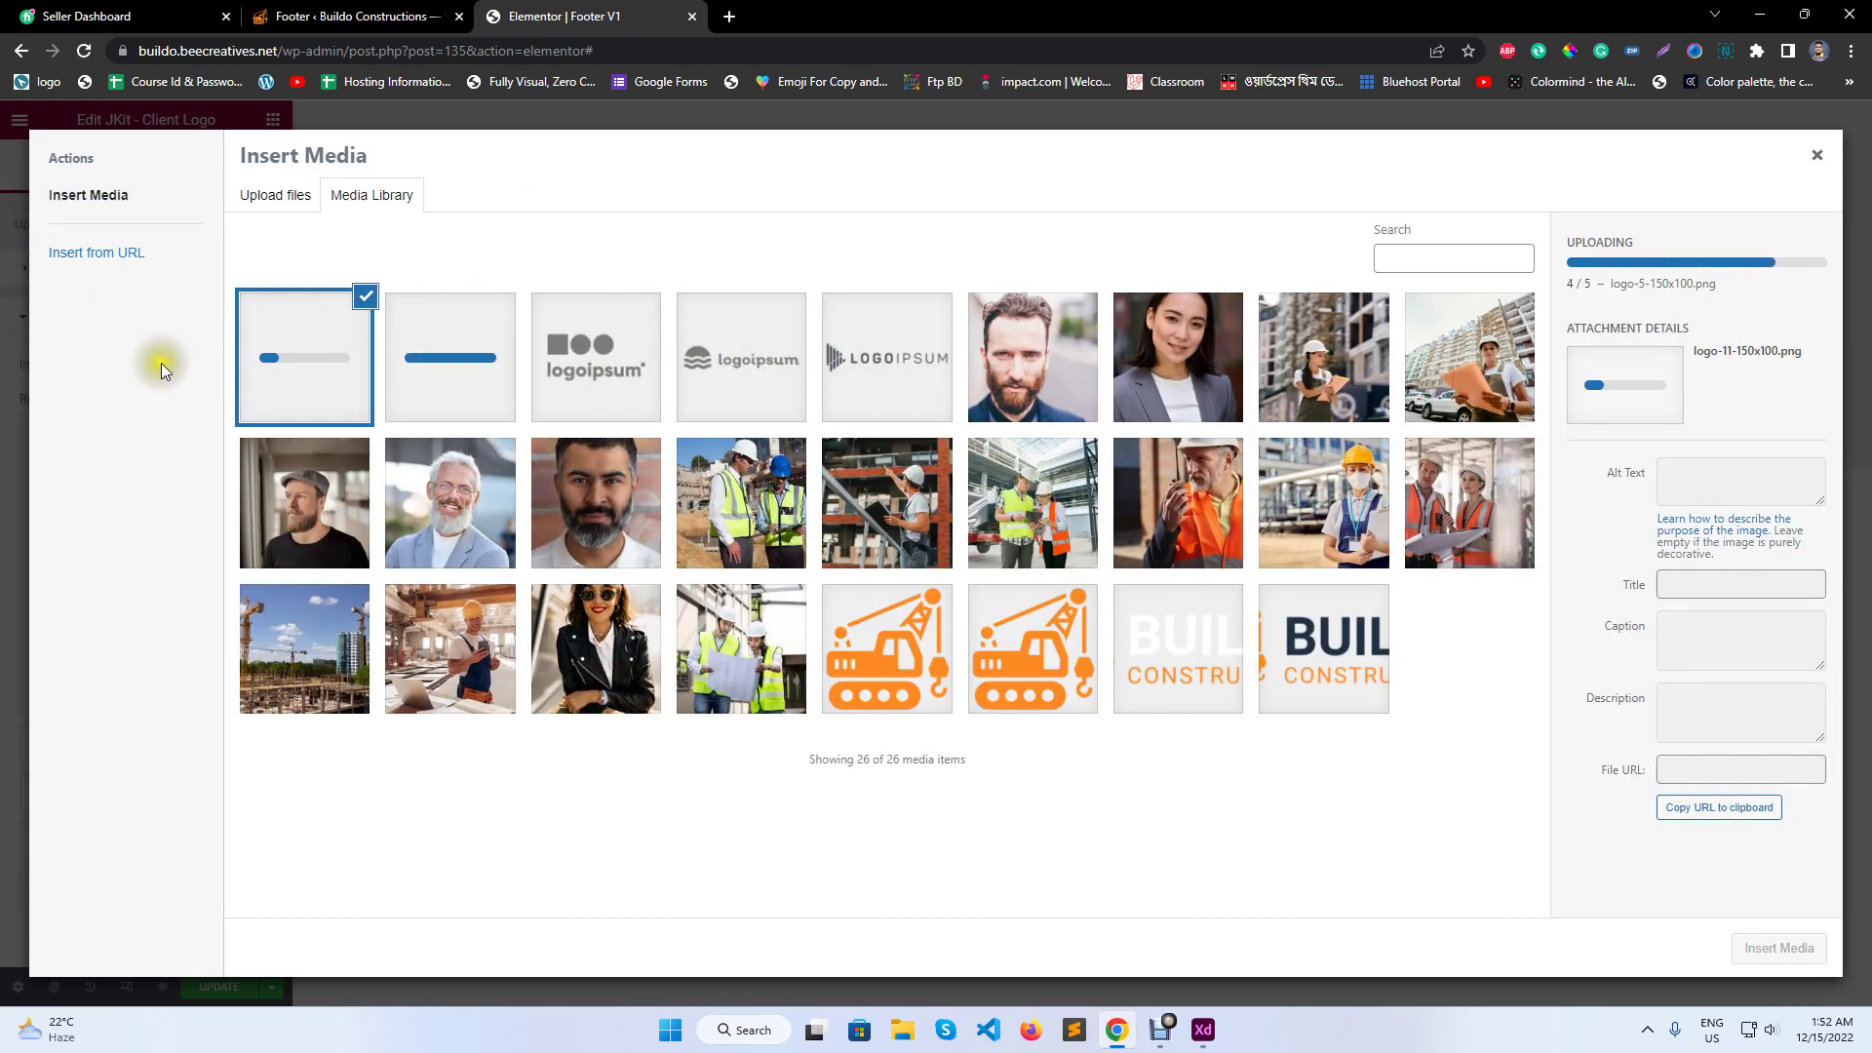
pyautogui.click(1776, 948)
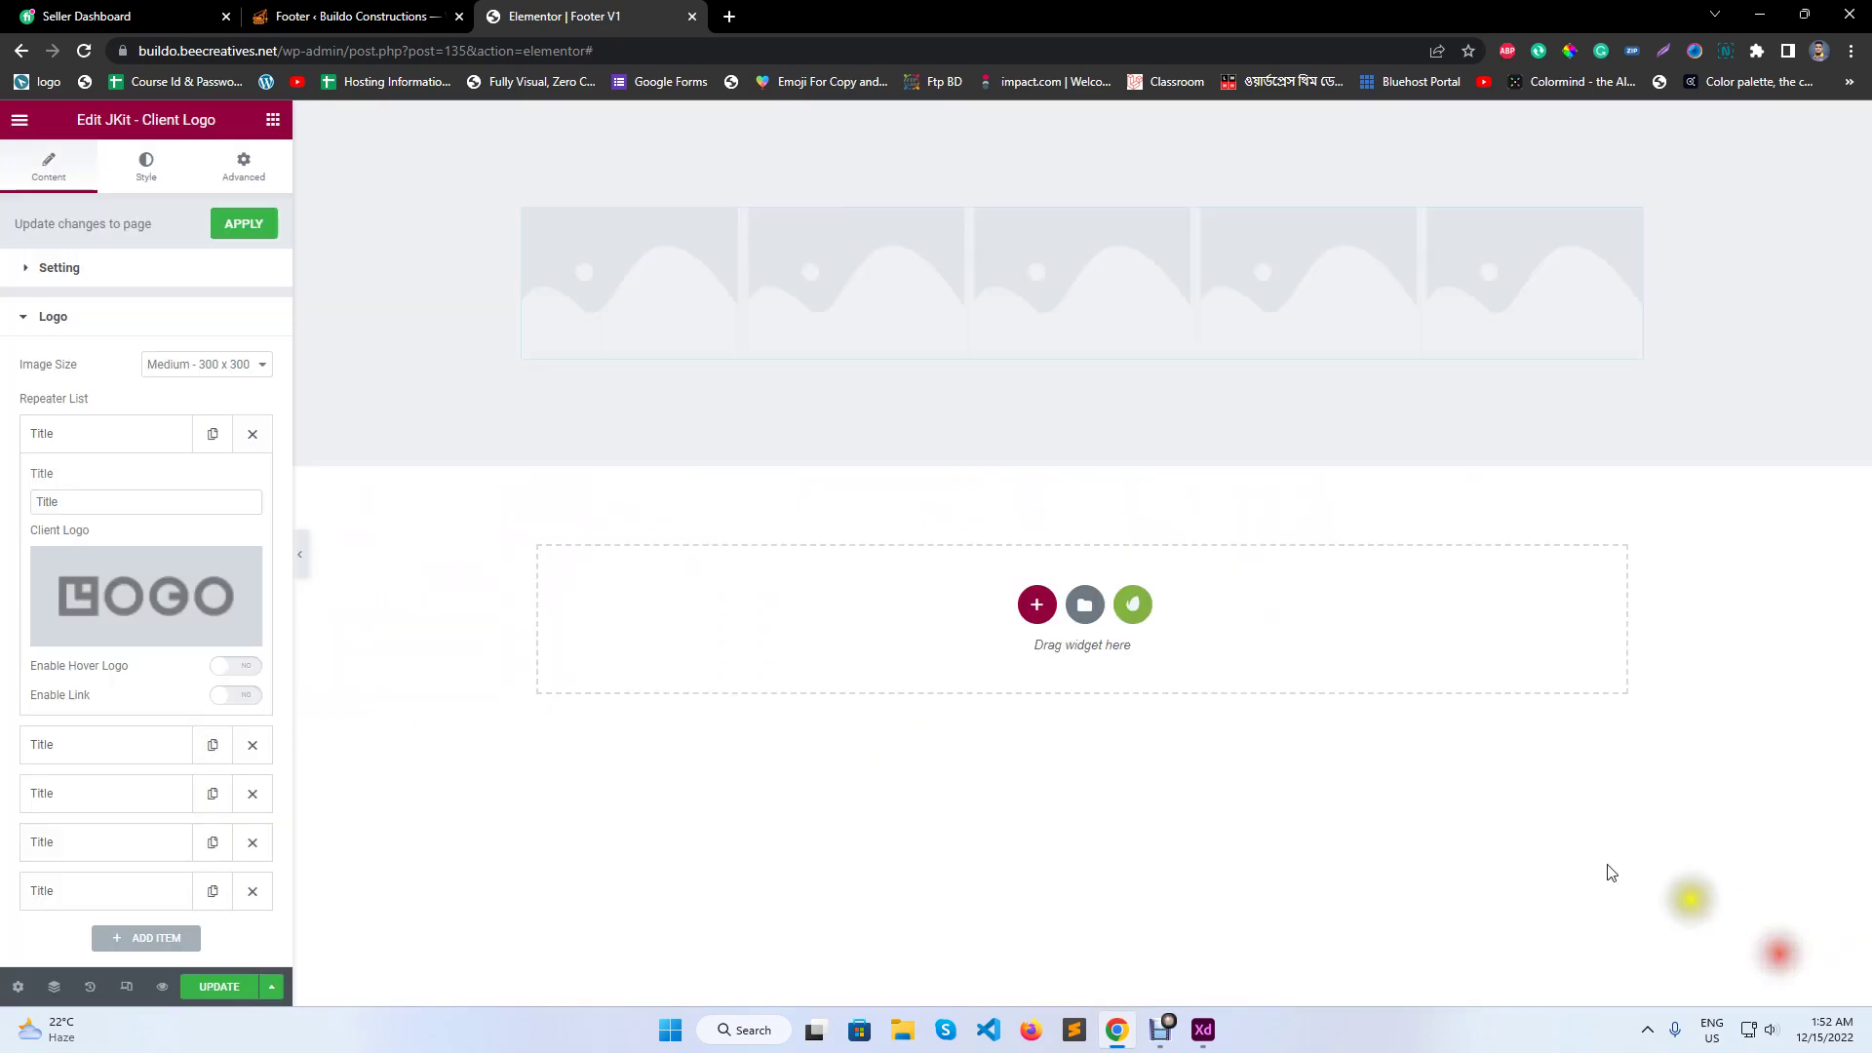
# - Delete the four placeholder items from the logo list, keeping only the first item
pyautogui.click(168, 444)
pyautogui.click(252, 481)
pyautogui.click(251, 481)
pyautogui.click(251, 482)
pyautogui.click(252, 482)
# - Try the Enable Hover Logo option on the remaining logo item
pyautogui.click(117, 434)
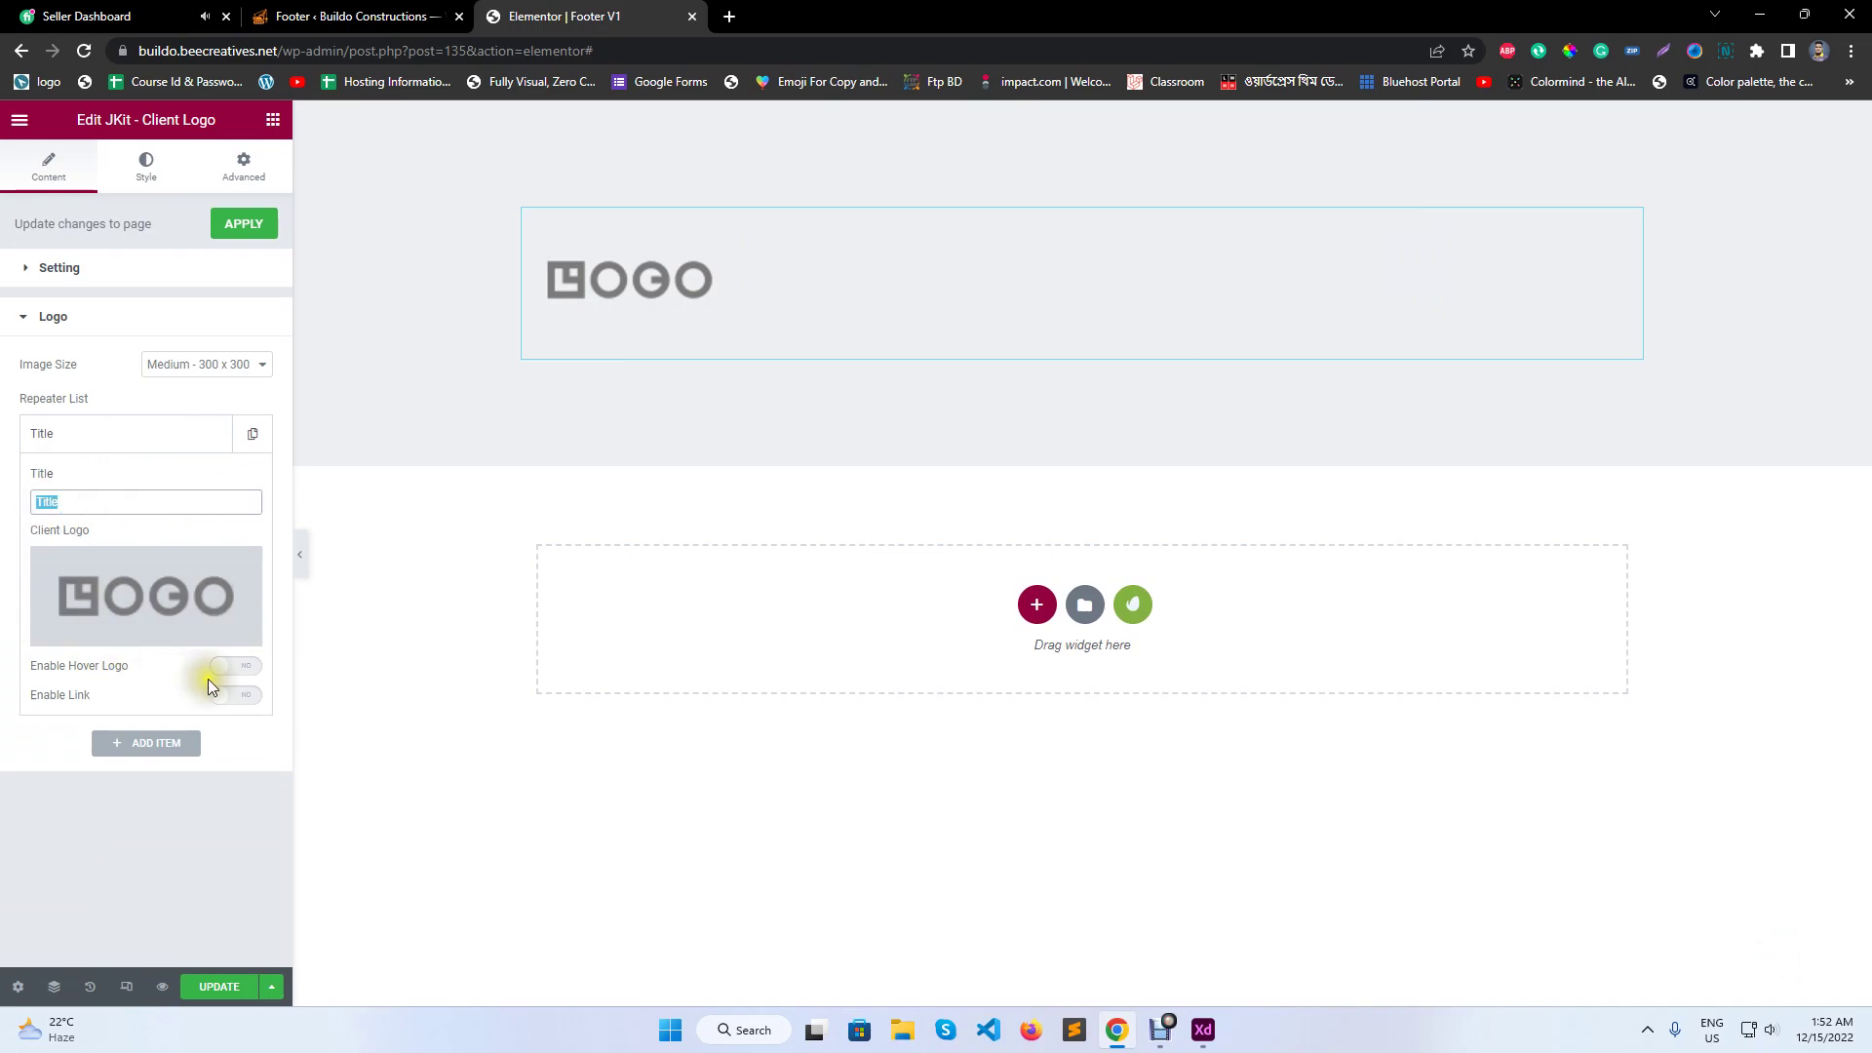
pyautogui.click(255, 667)
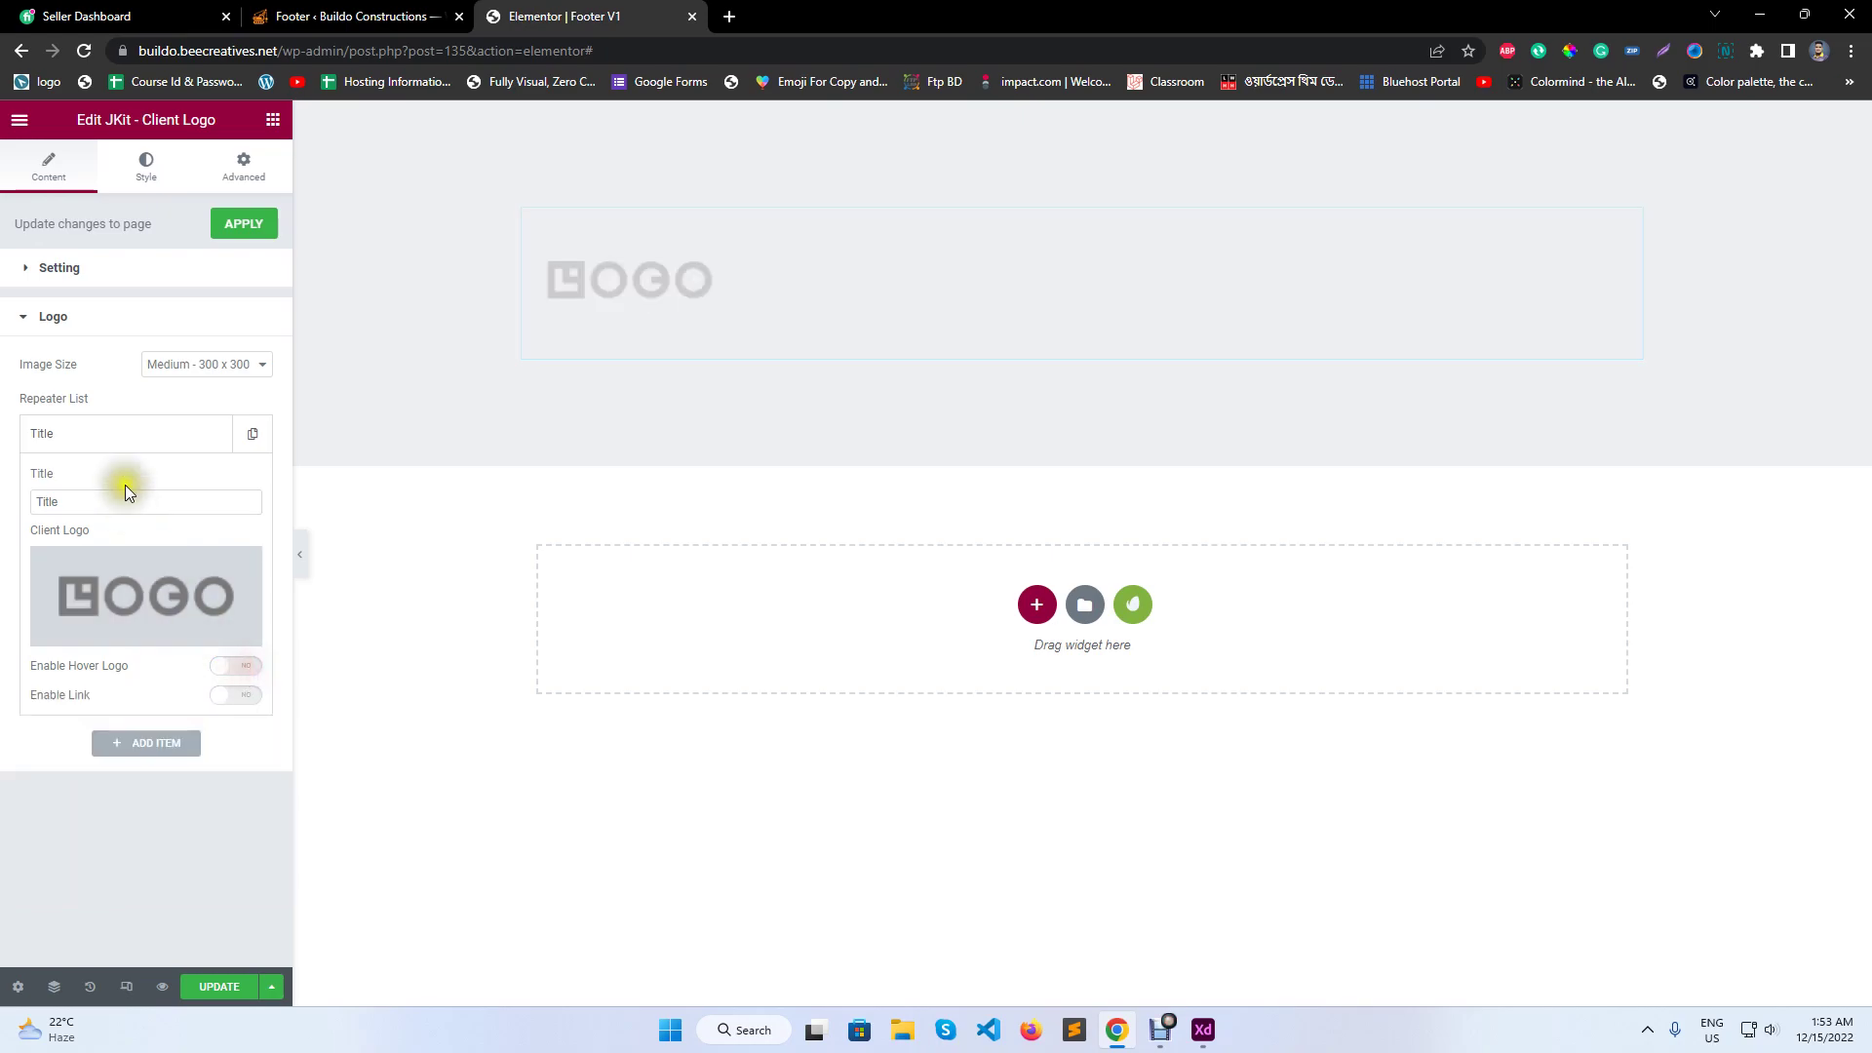
pyautogui.click(104, 433)
# - Duplicate the logo item until the list holds five items
pyautogui.click(244, 434)
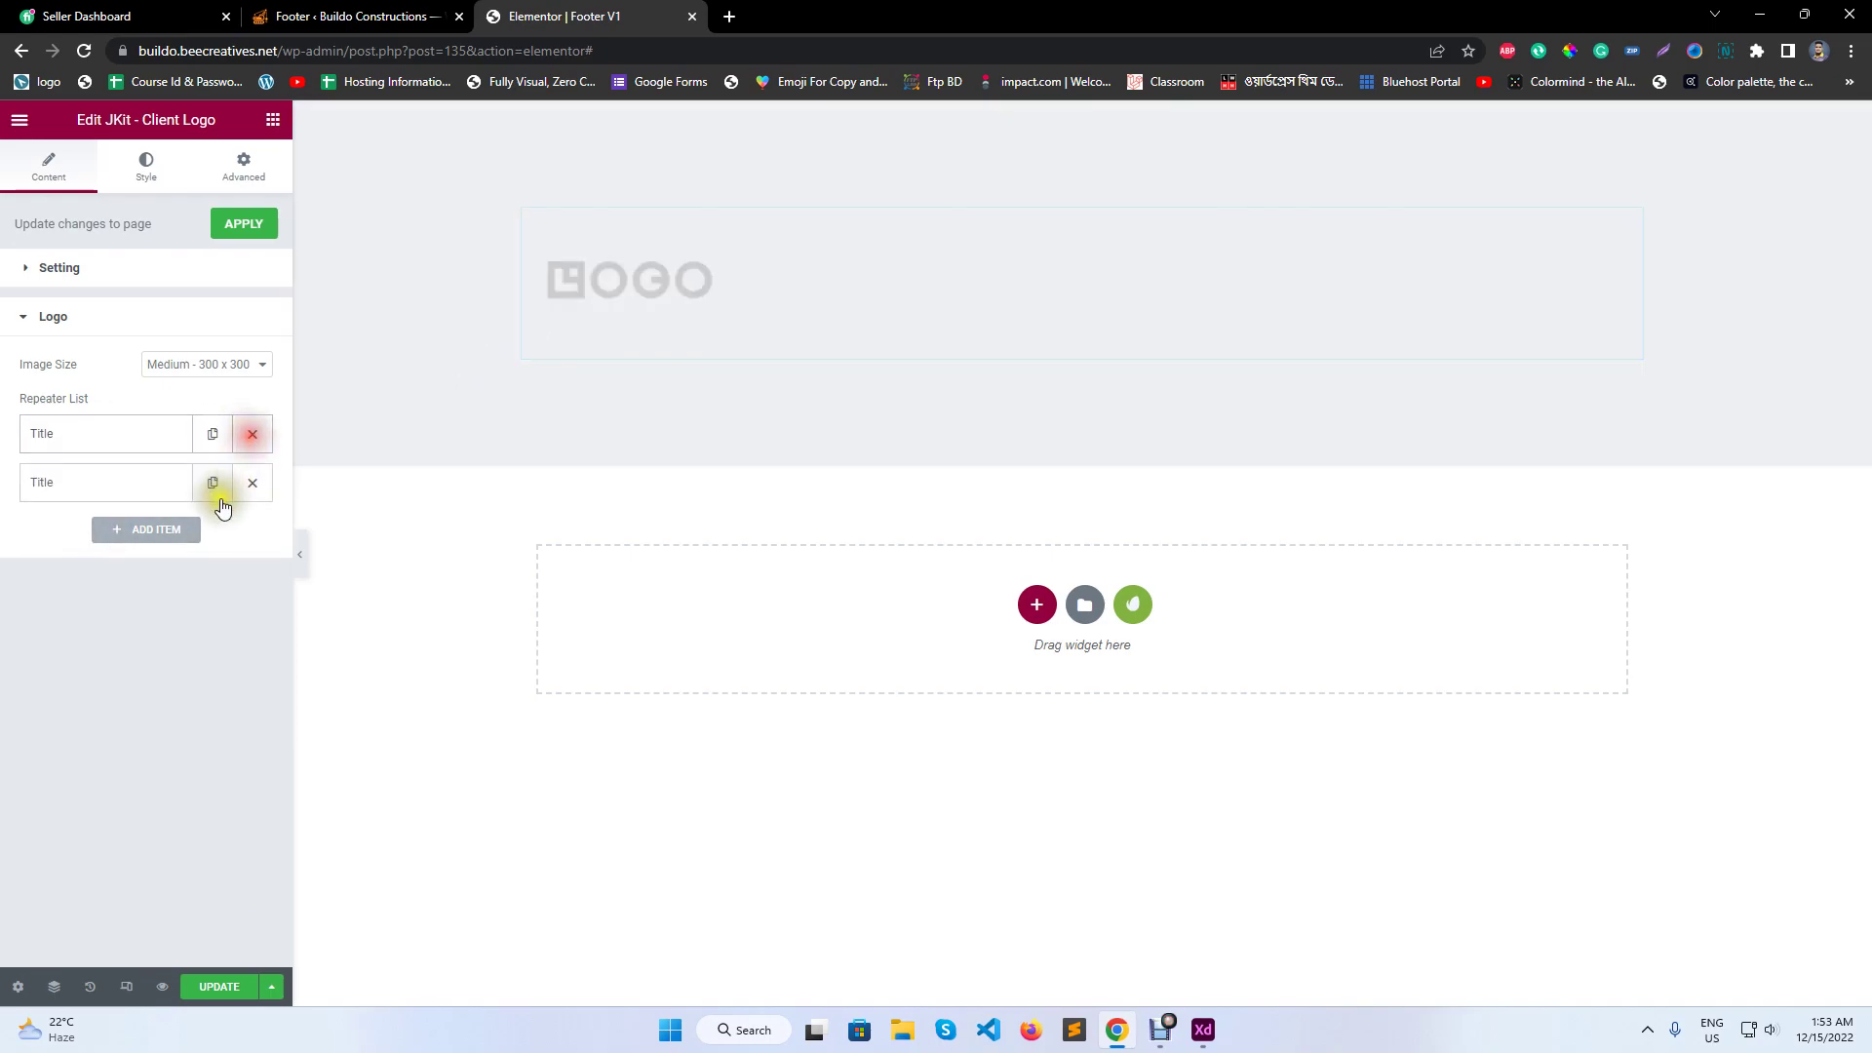
pyautogui.click(212, 486)
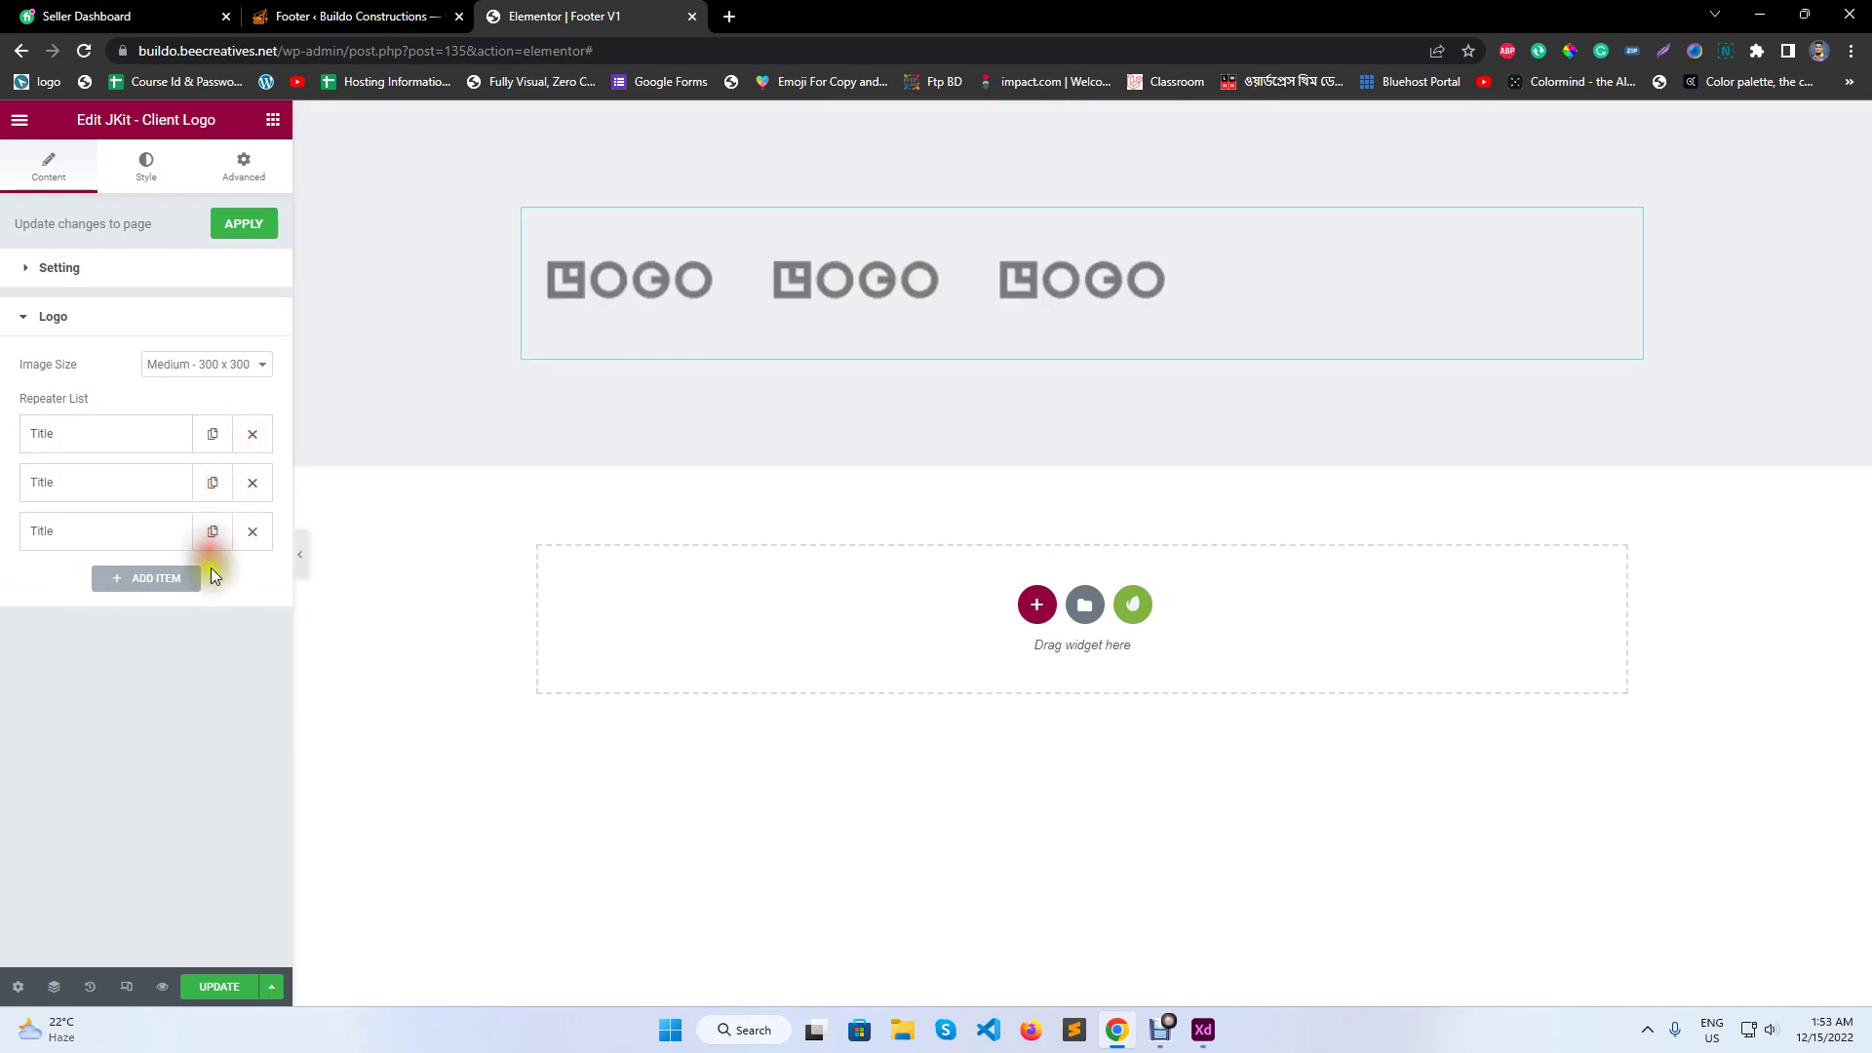
pyautogui.click(213, 535)
pyautogui.click(213, 533)
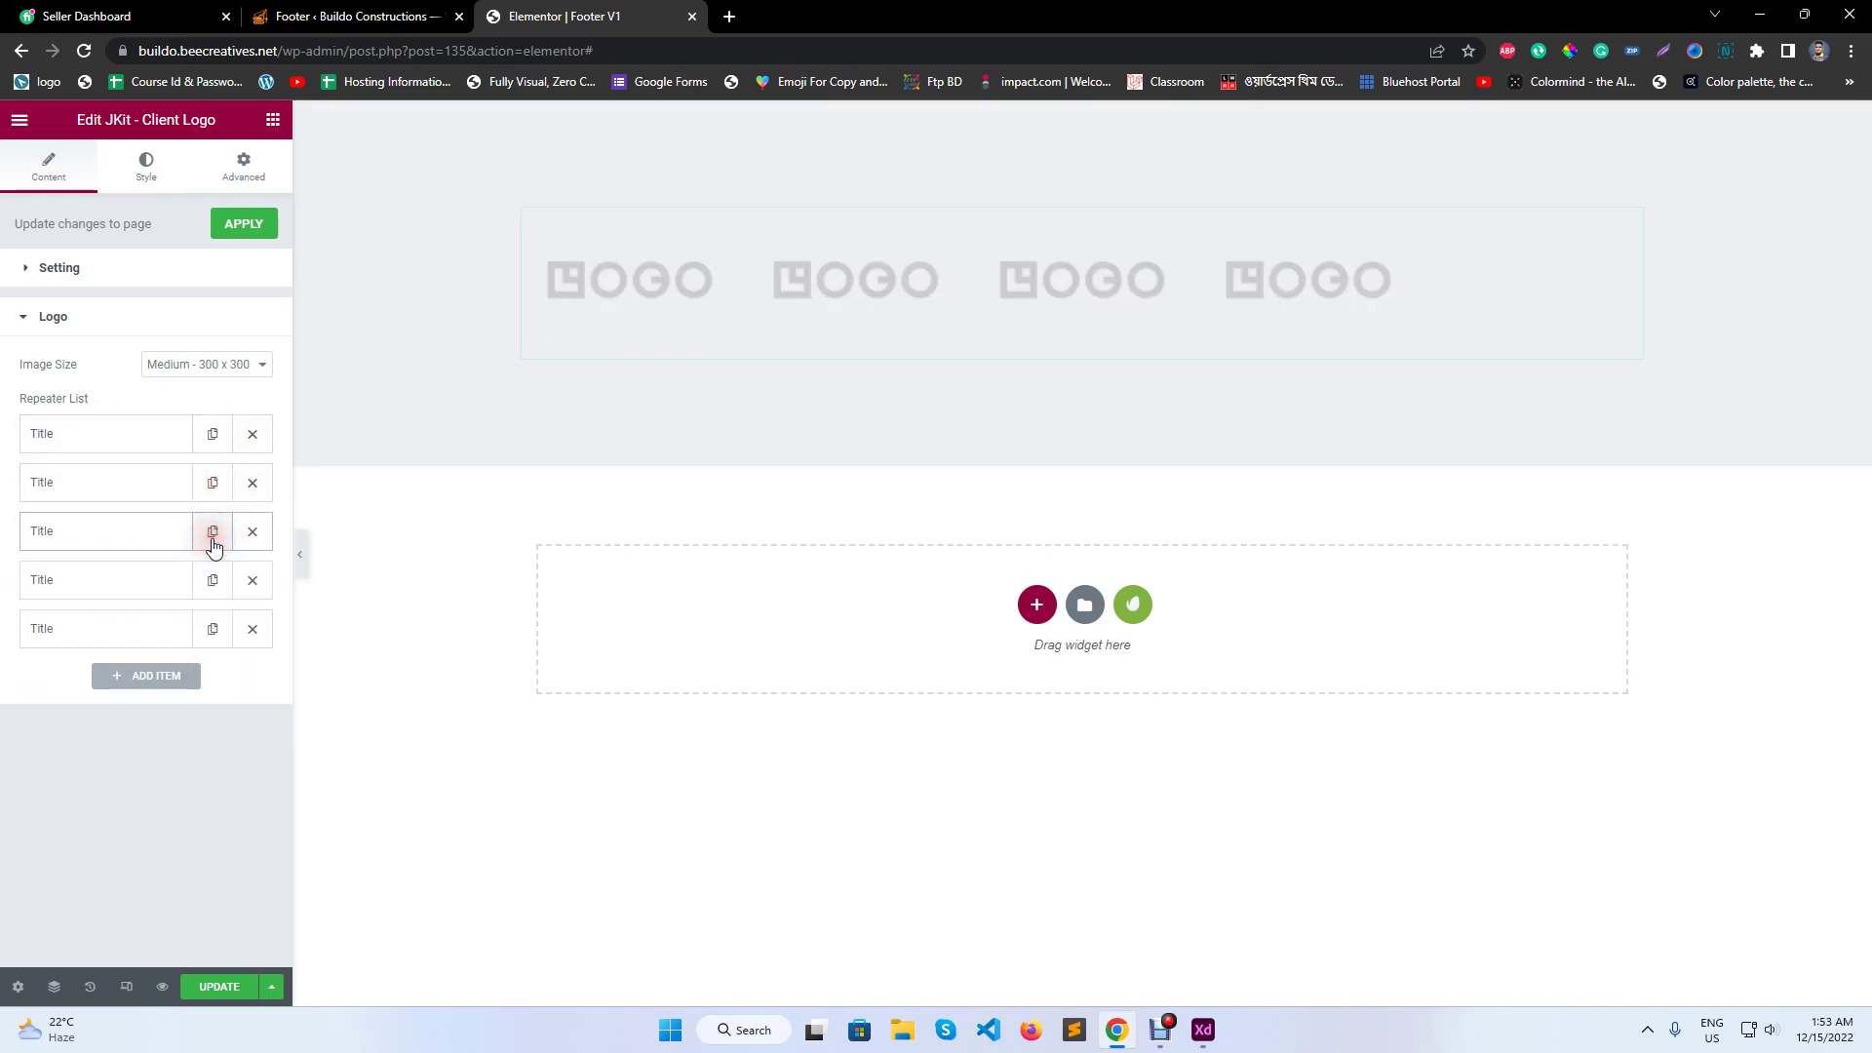
# - Replace the second item's image with the logo-5-150x100 wheat-ear Logoipsum logo from the media library
pyautogui.click(88, 482)
pyautogui.click(116, 619)
pyautogui.click(448, 357)
pyautogui.click(1775, 948)
pyautogui.click(149, 486)
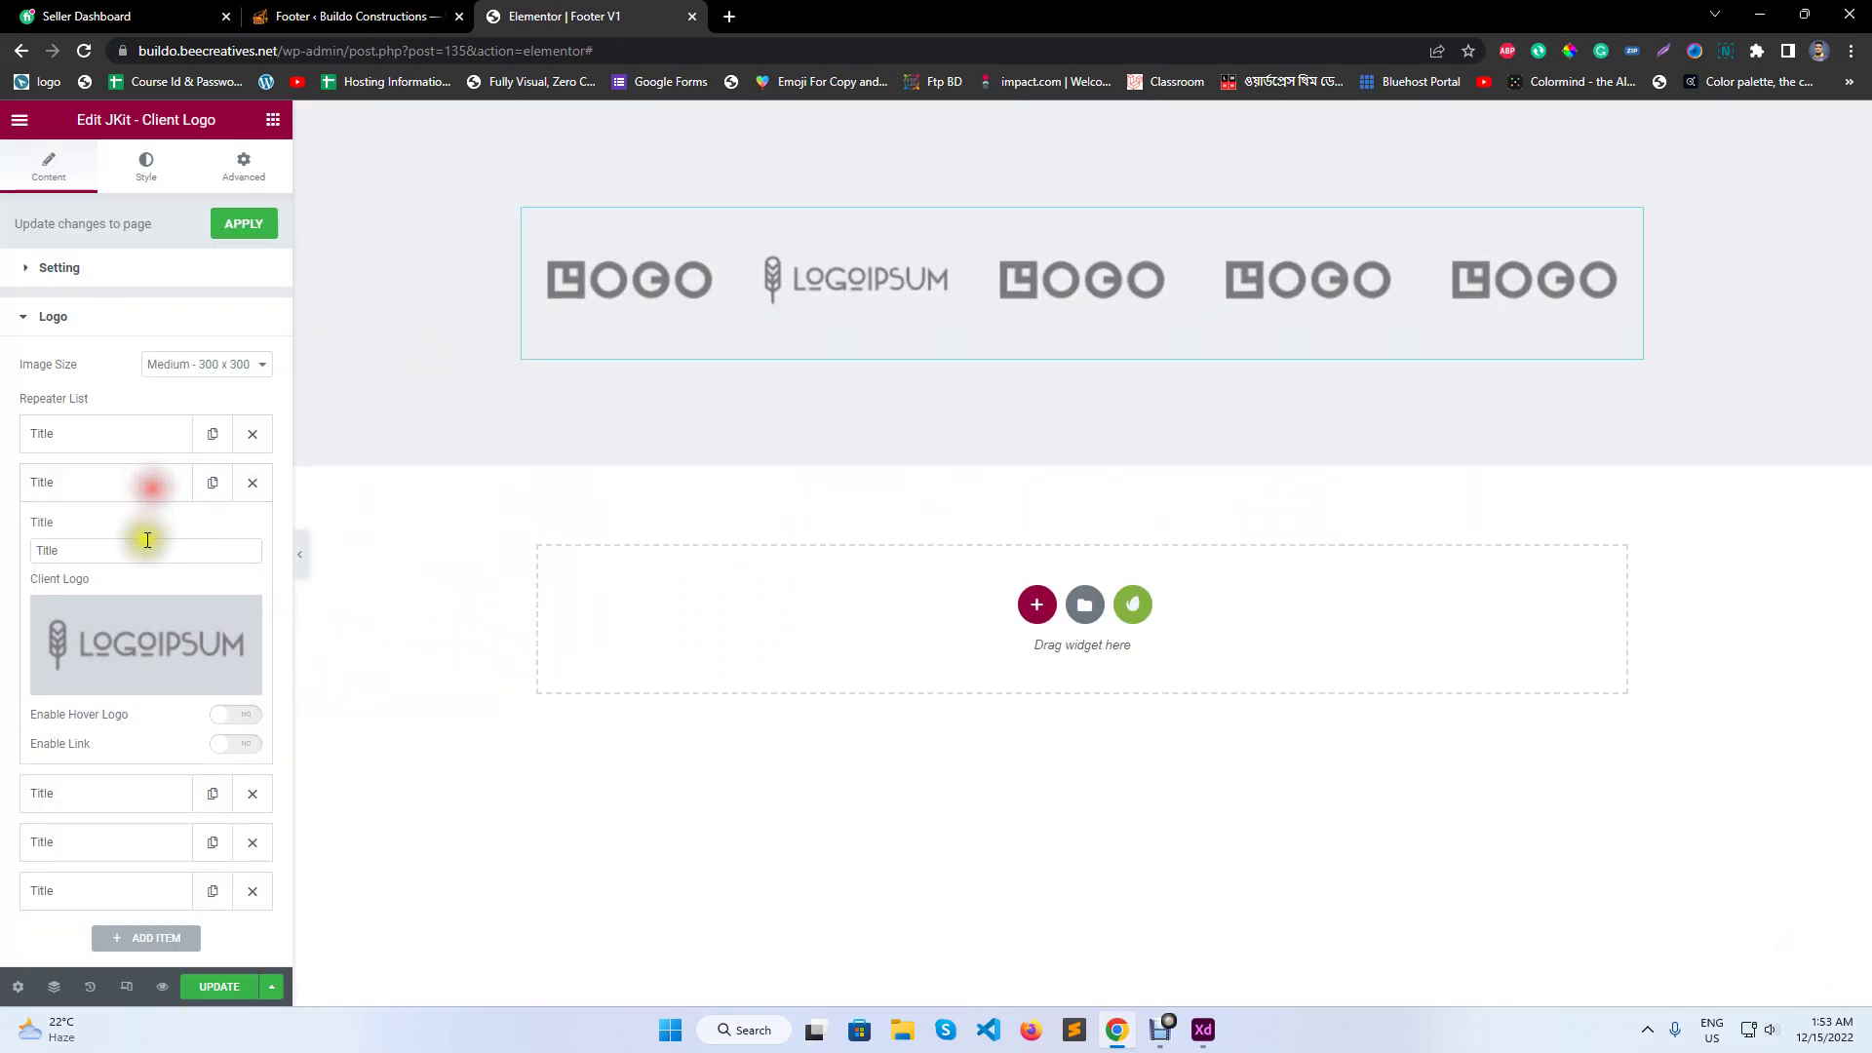
# - Replace the third item's image with the logo-4-150x100 logo from the media library
pyautogui.click(136, 532)
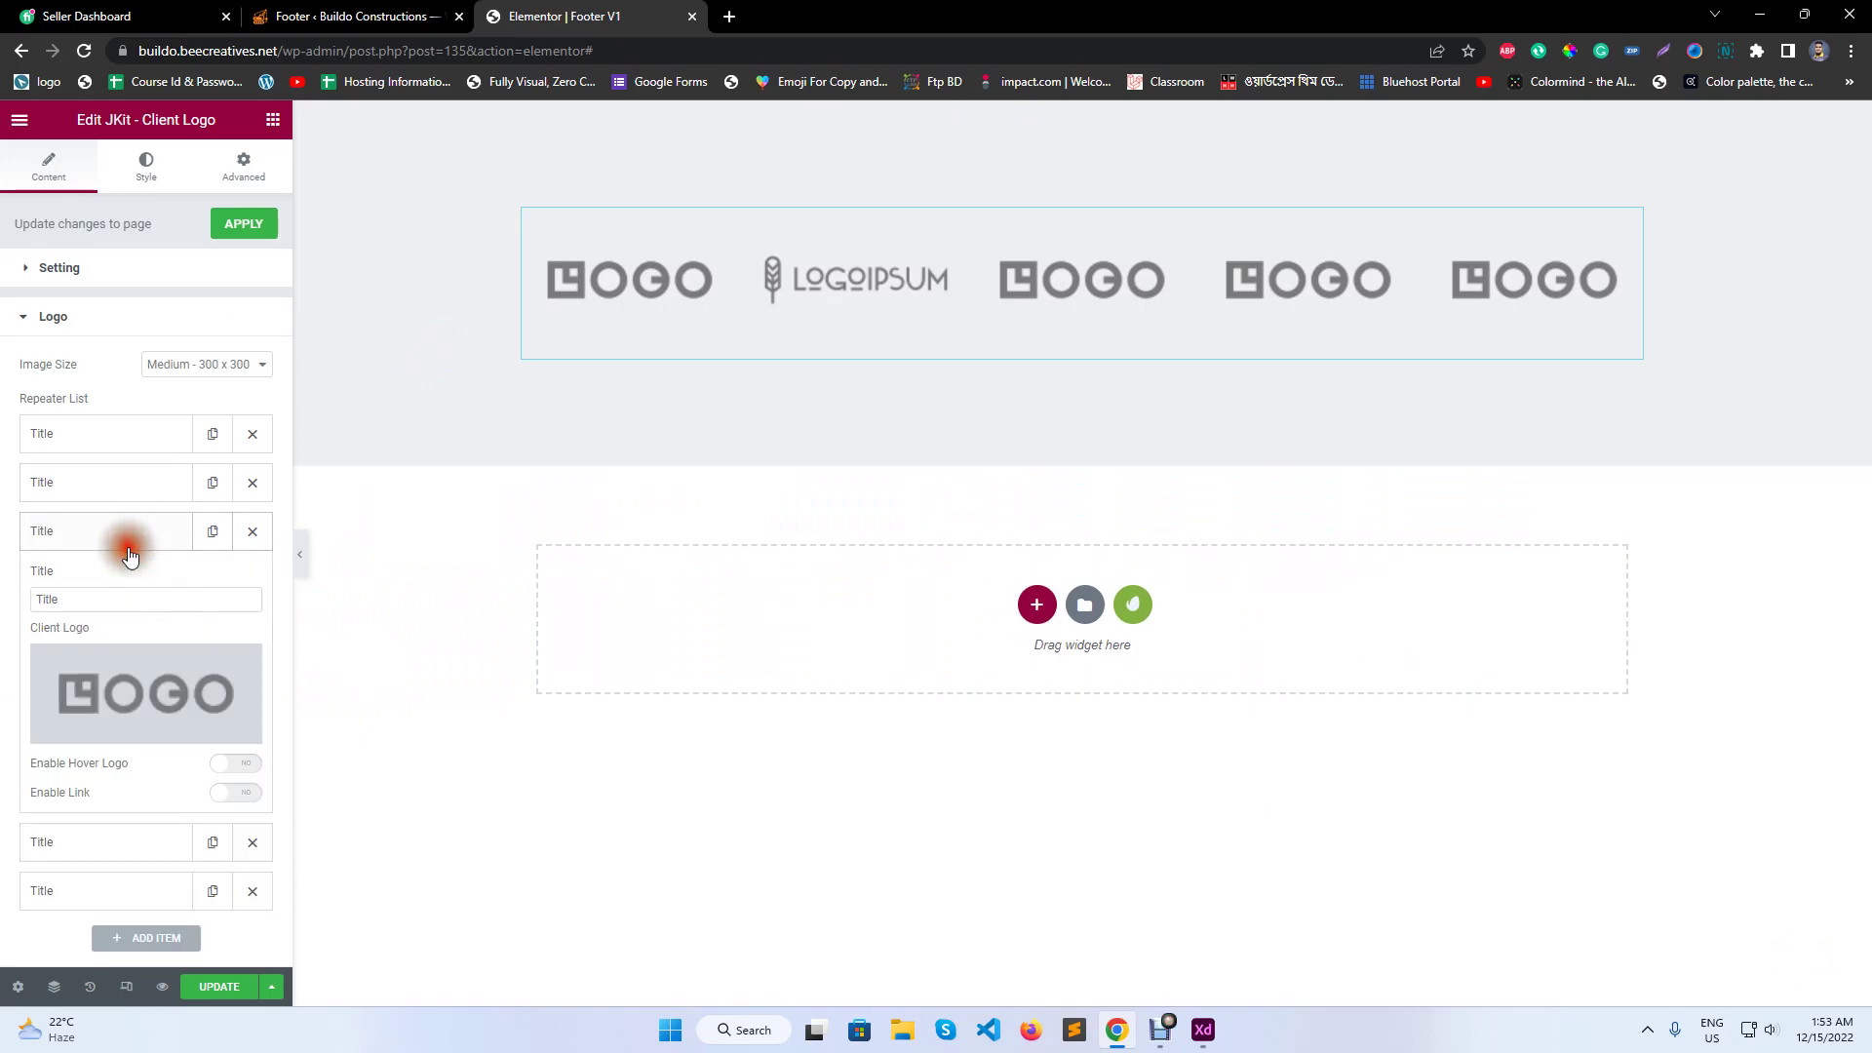
pyautogui.click(156, 653)
pyautogui.click(605, 372)
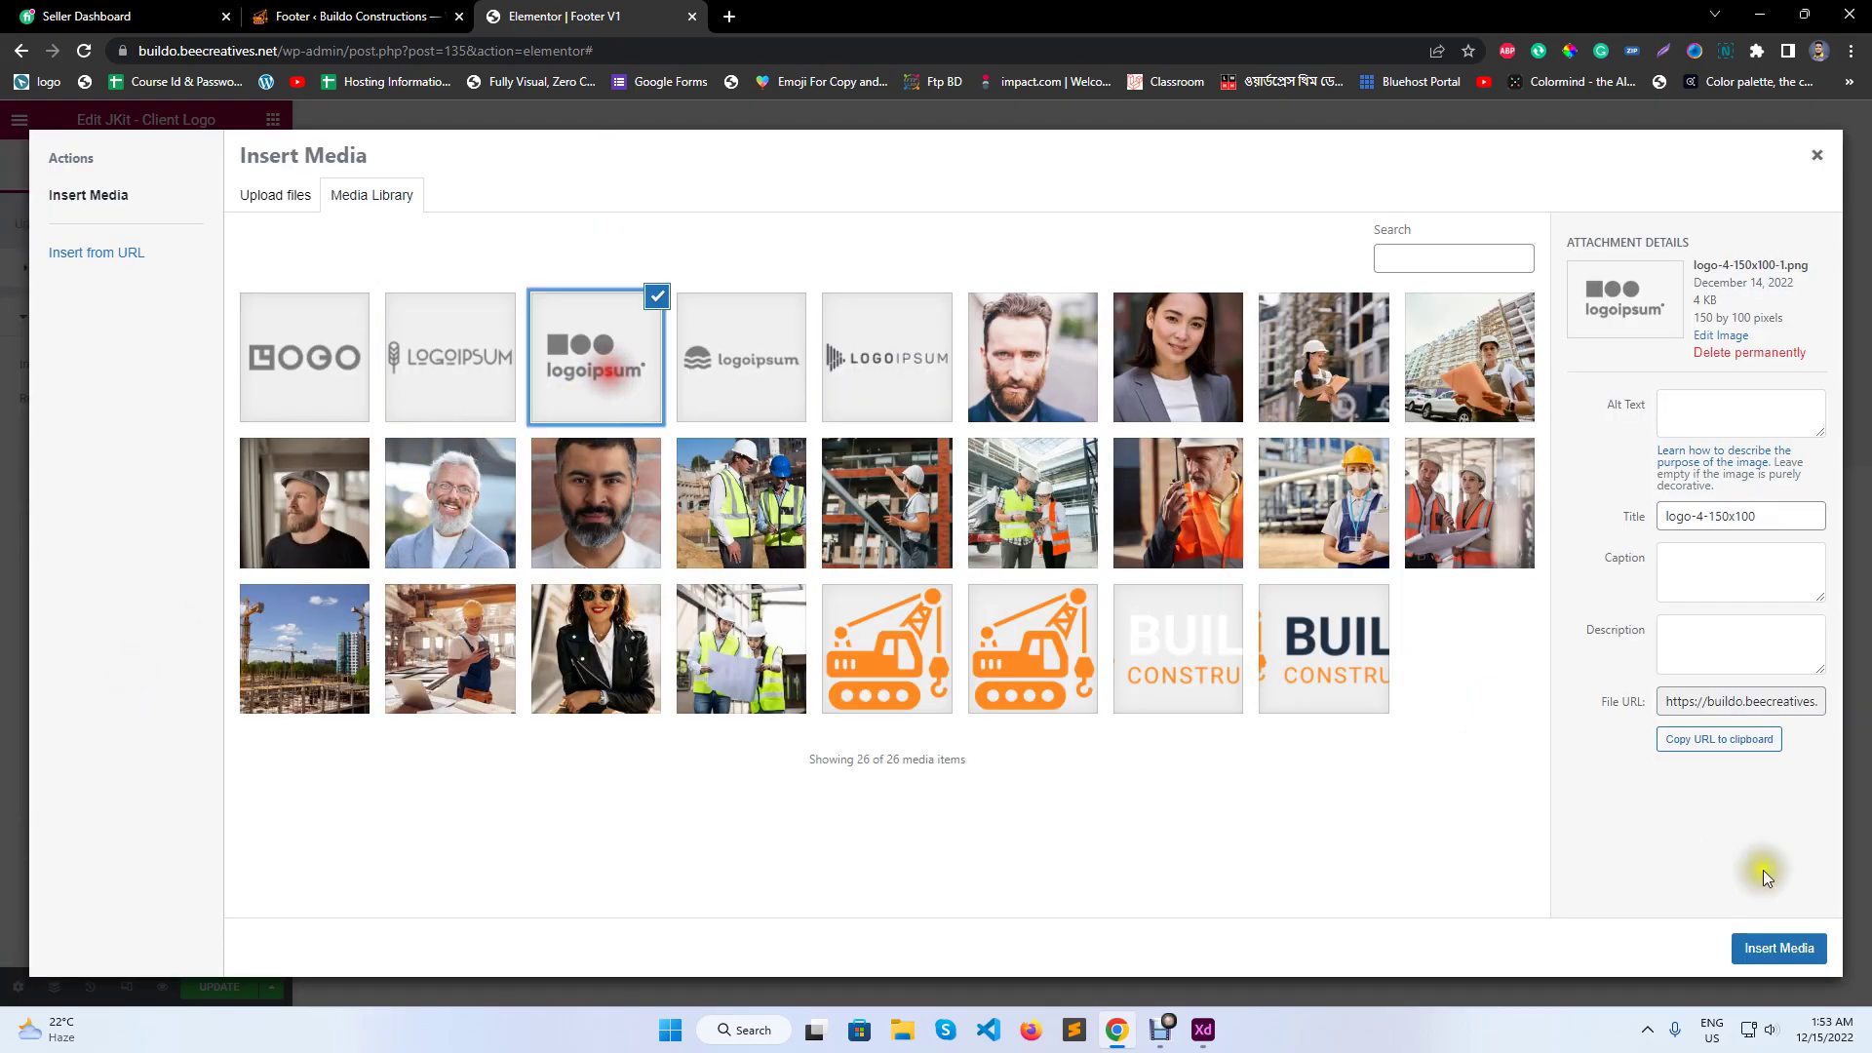
pyautogui.click(1819, 963)
pyautogui.click(92, 532)
# - Replace the fourth item's image with the logo-3-150x100 logo with the wave symbol from the media library
pyautogui.click(121, 583)
pyautogui.click(119, 688)
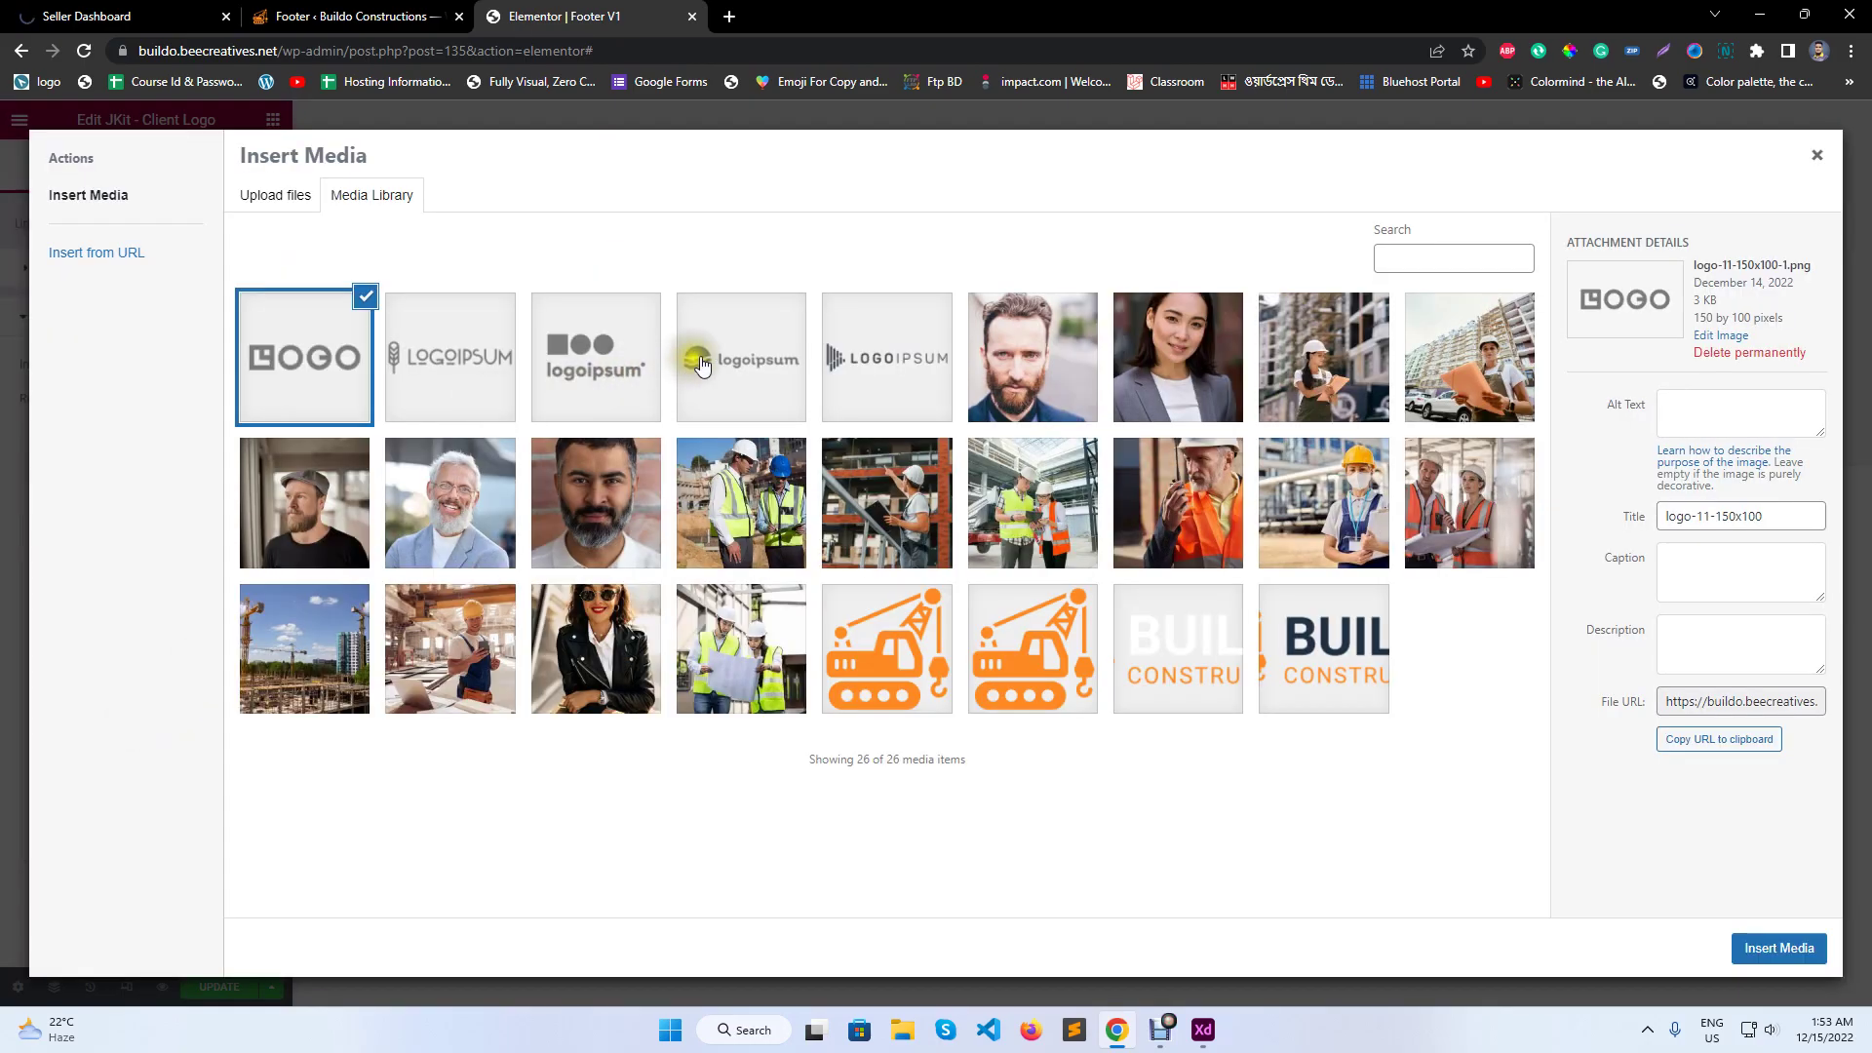
pyautogui.click(726, 349)
pyautogui.click(1777, 947)
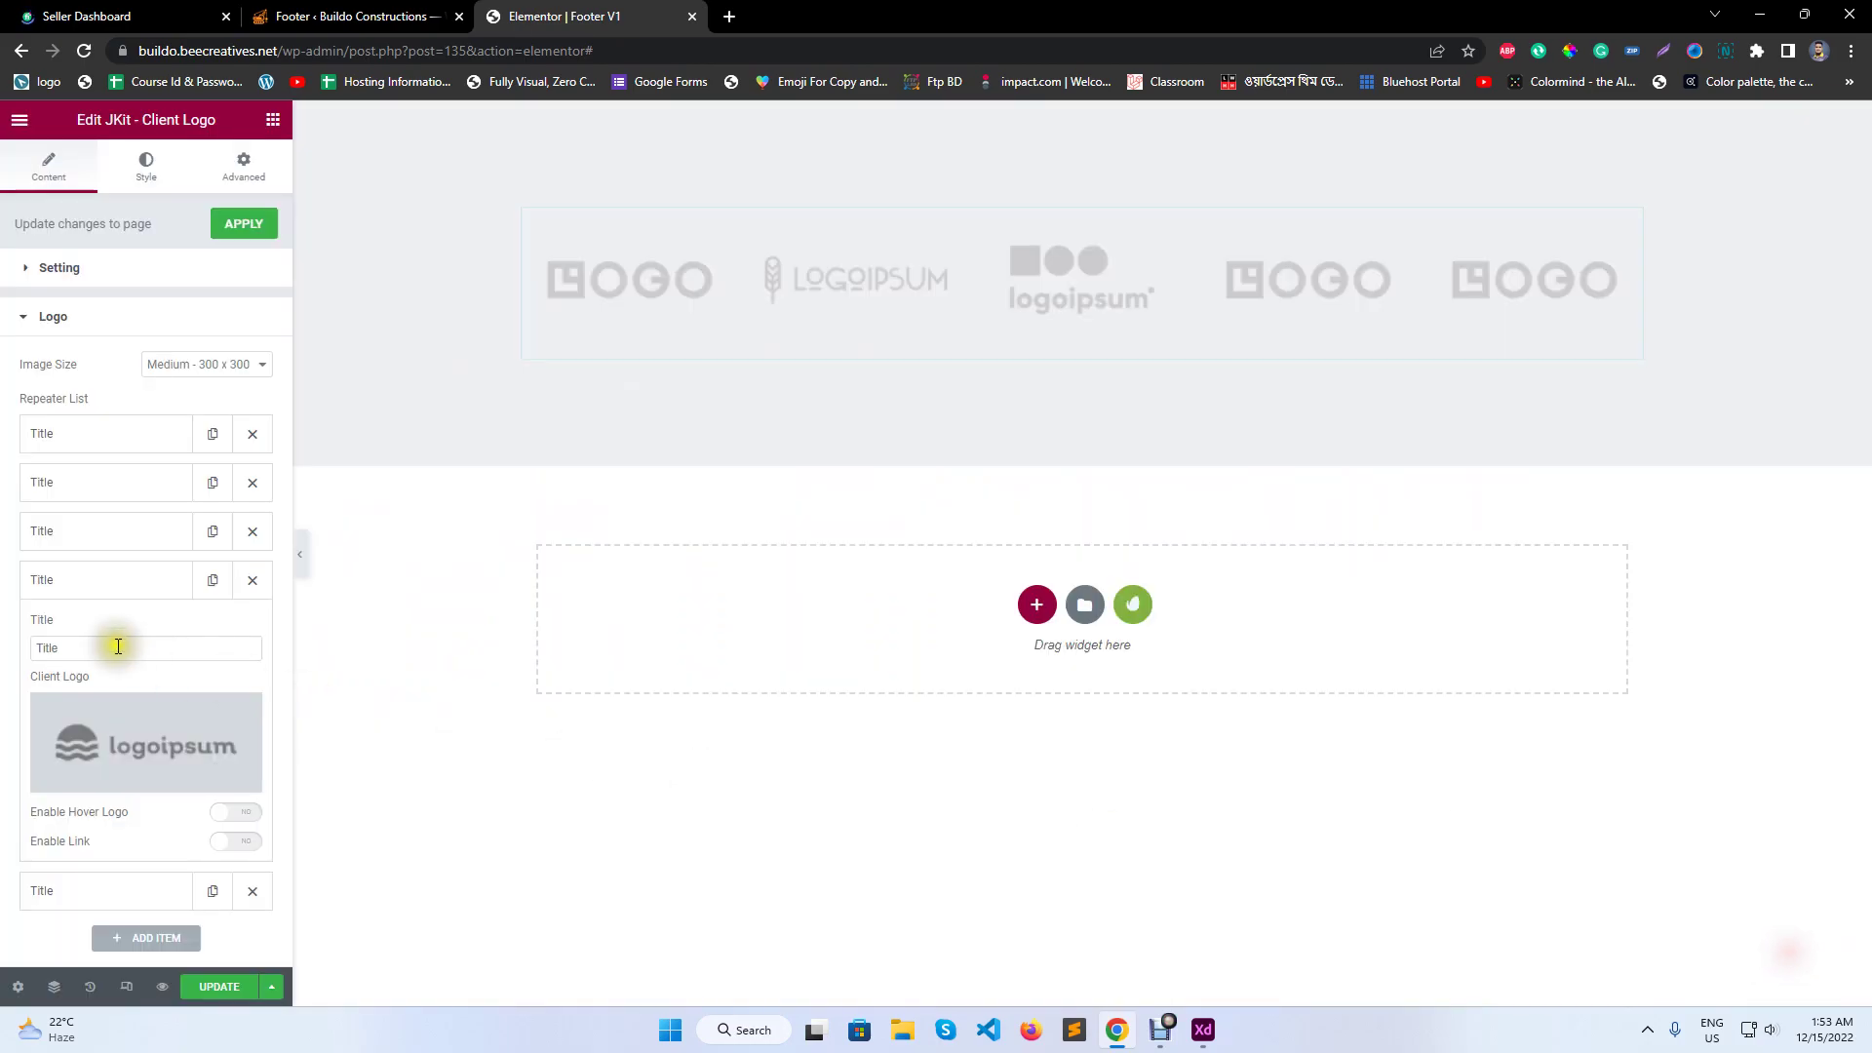
pyautogui.click(104, 589)
# - Replace the fifth item's image with the logo-2-150x100 logo with the vertical bars from the media library
pyautogui.click(94, 632)
pyautogui.click(125, 824)
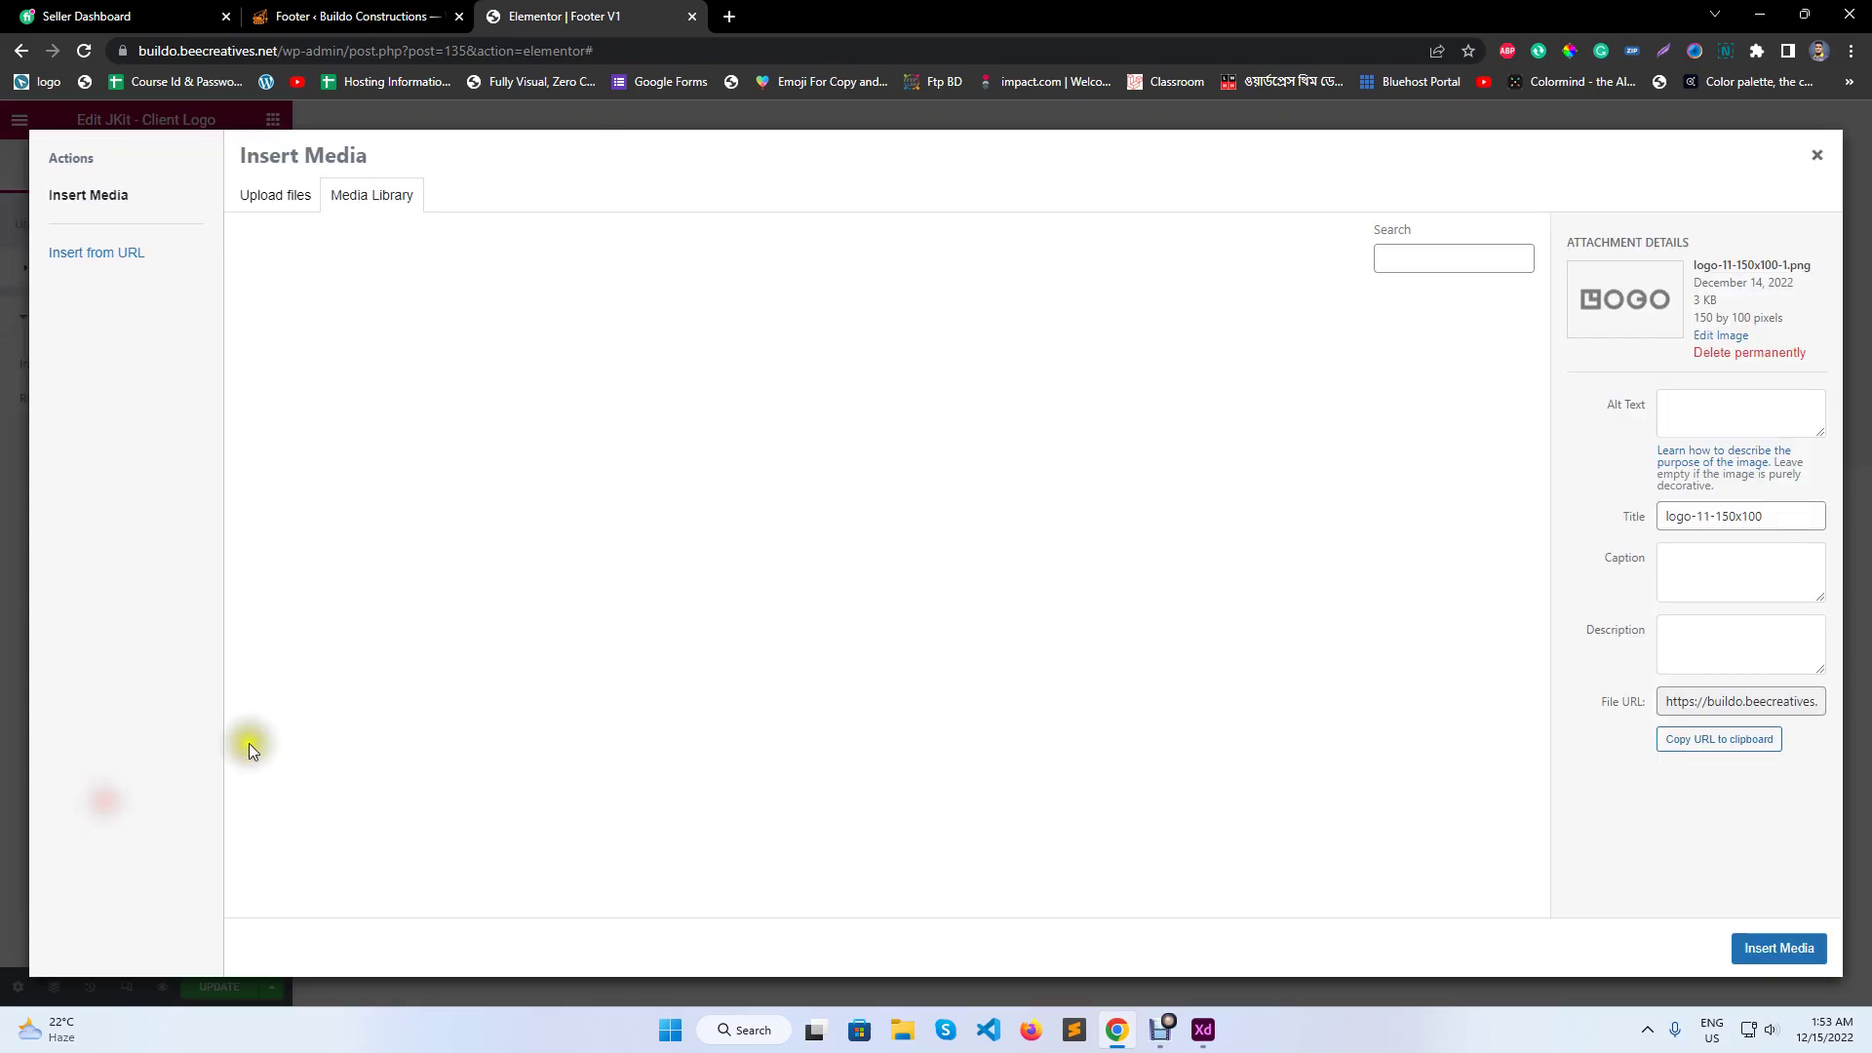
pyautogui.click(914, 393)
pyautogui.click(1794, 948)
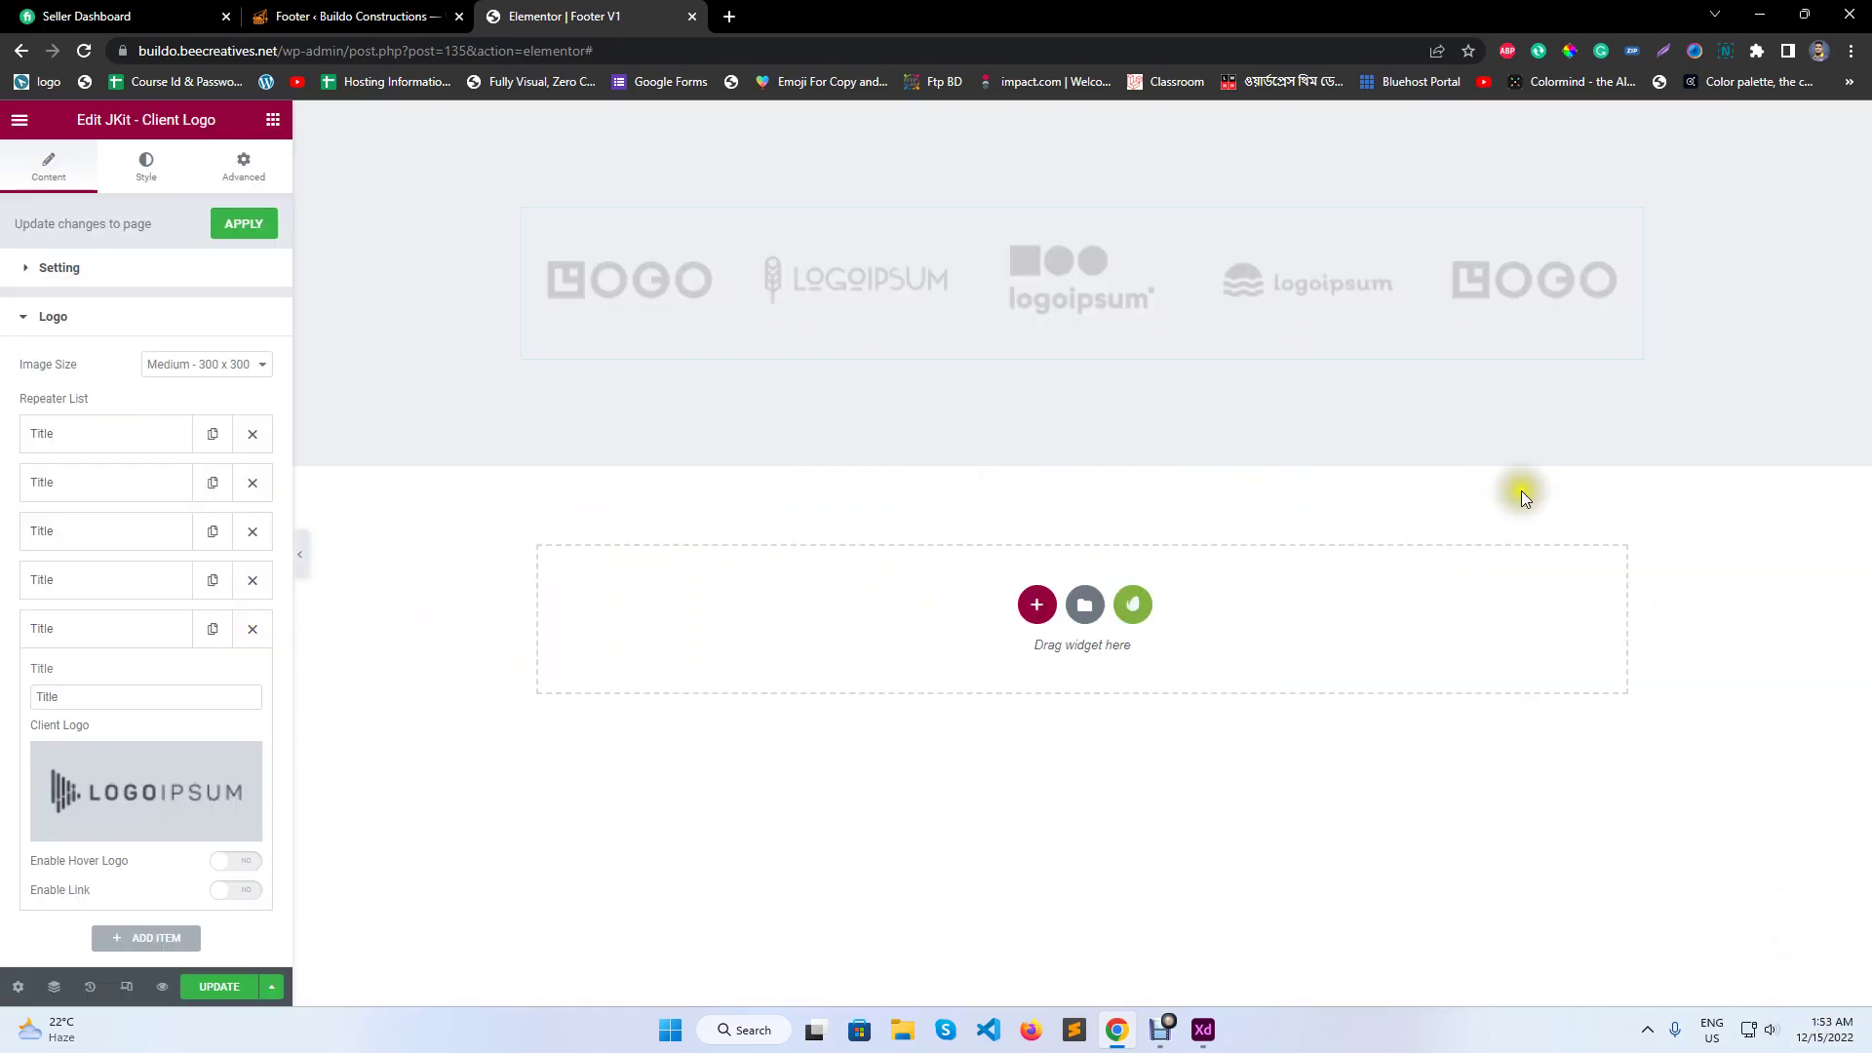
# - Set the client logos' image size to Large - 1024 x 1024 and collapse the fifth item
pyautogui.click(217, 365)
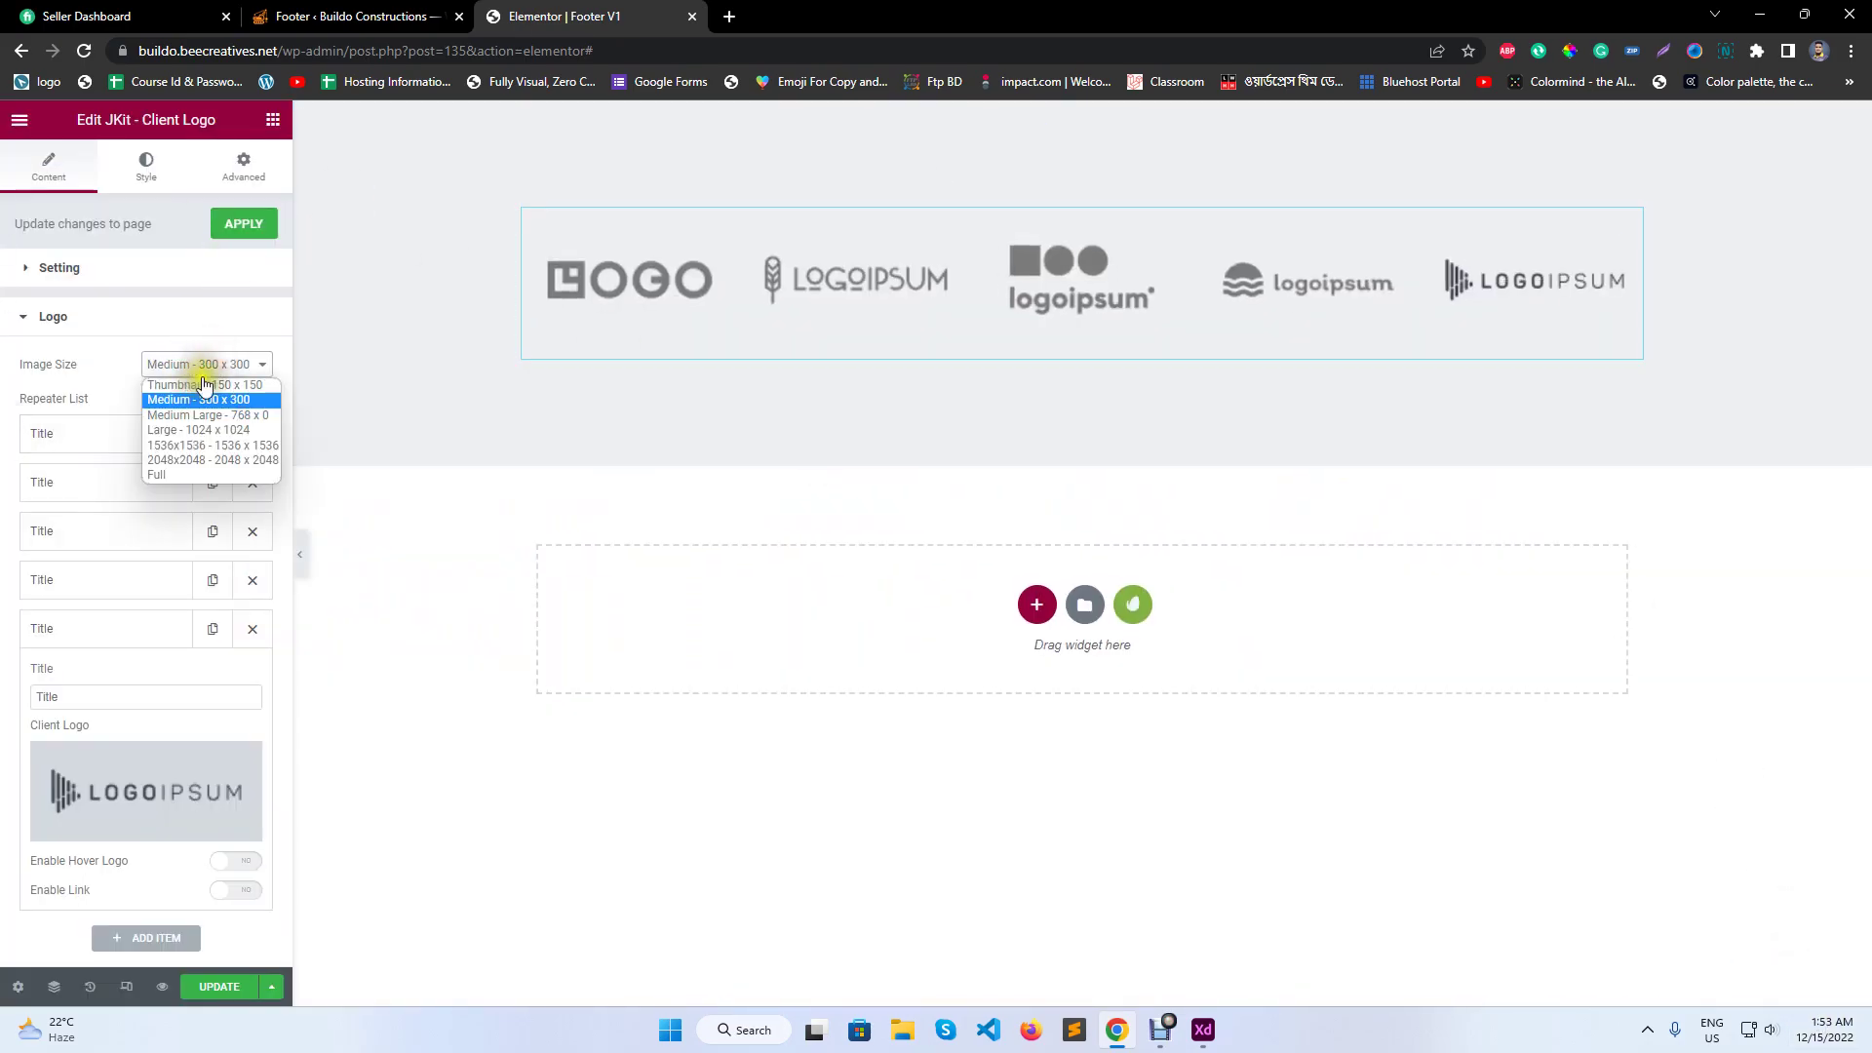
pyautogui.click(230, 432)
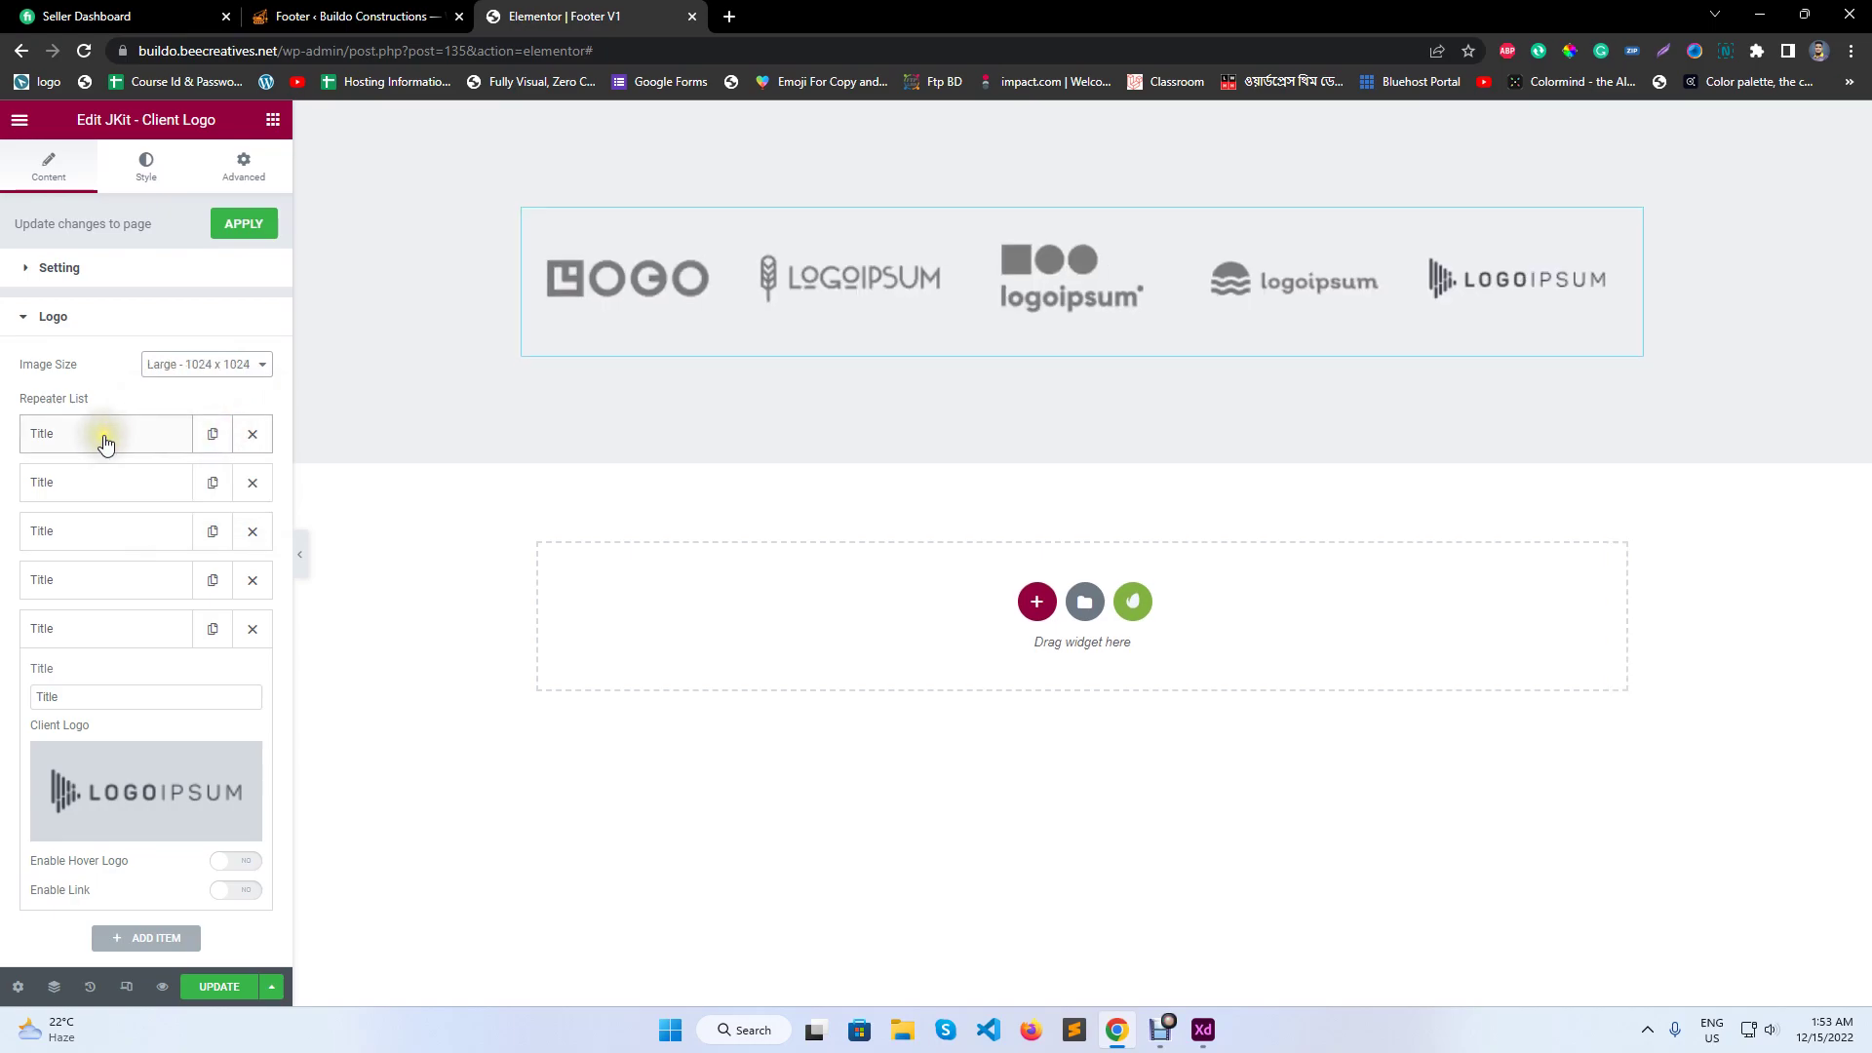
pyautogui.click(144, 651)
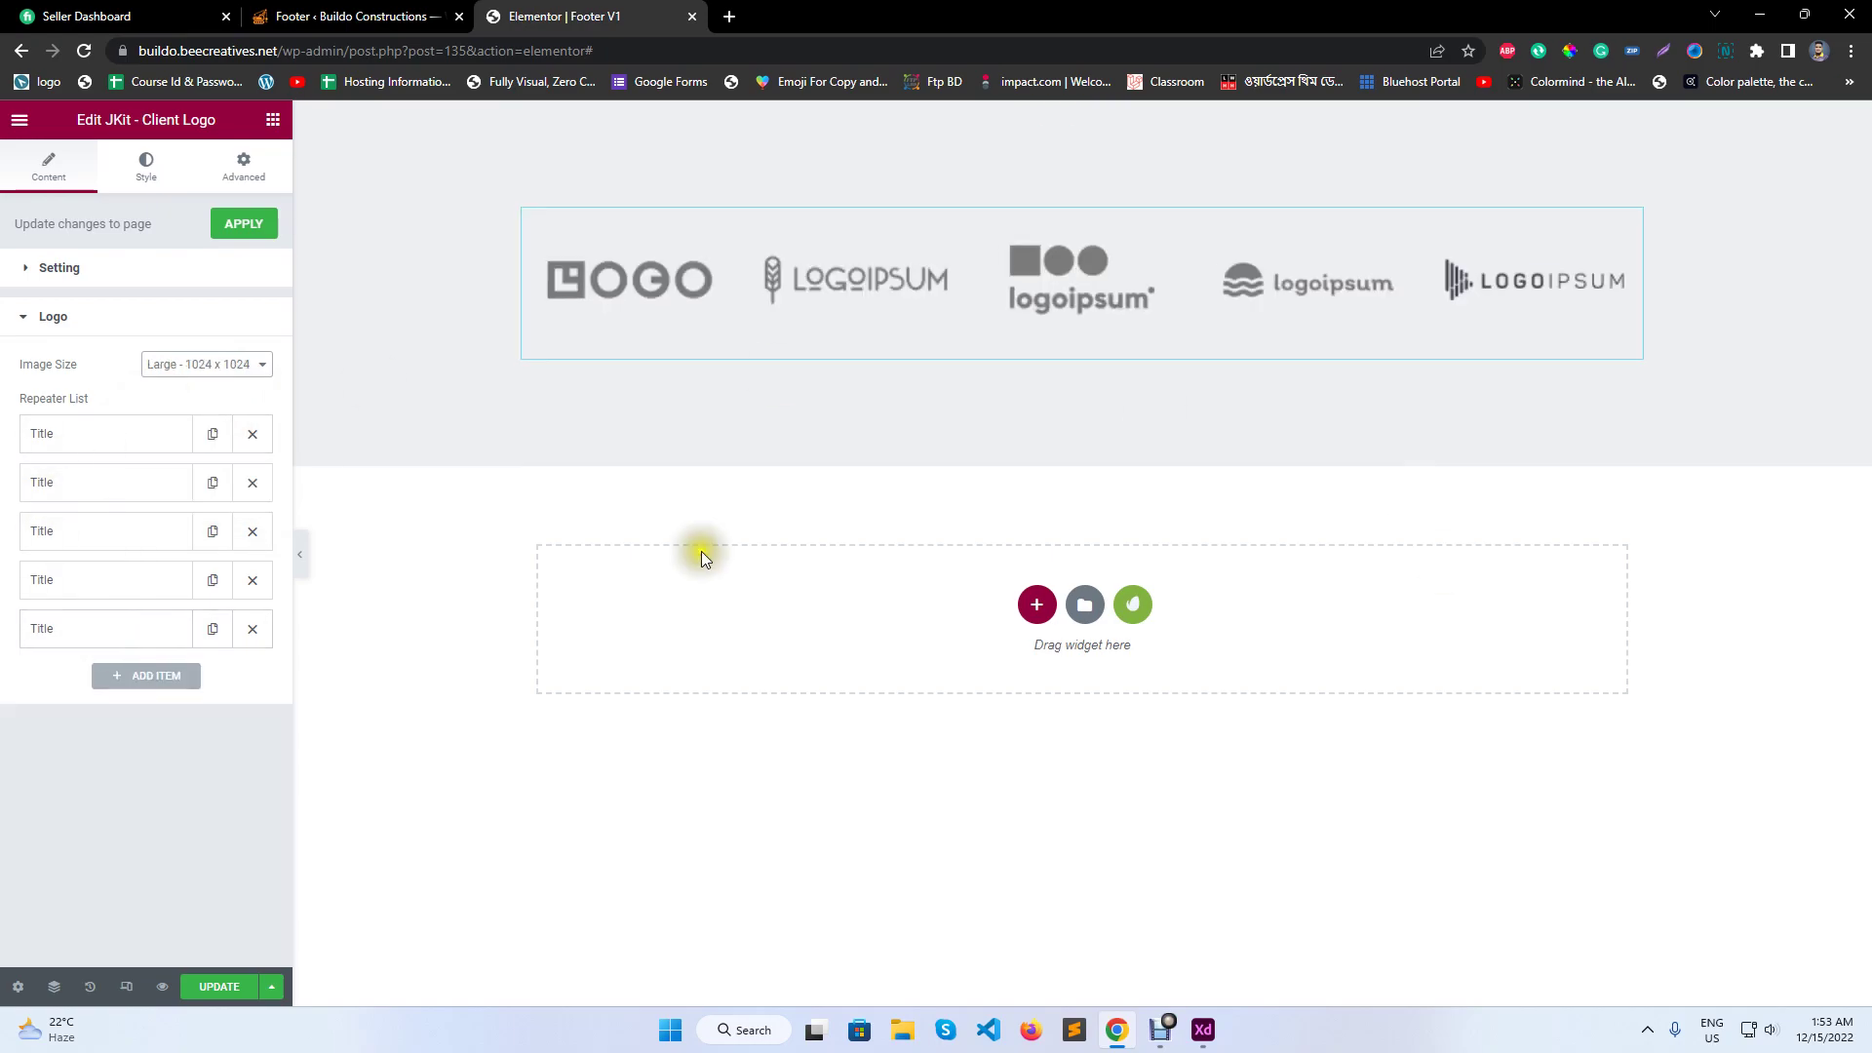
# - Set the carousel's spacing to 7 and turn Autoplay off
pyautogui.click(124, 270)
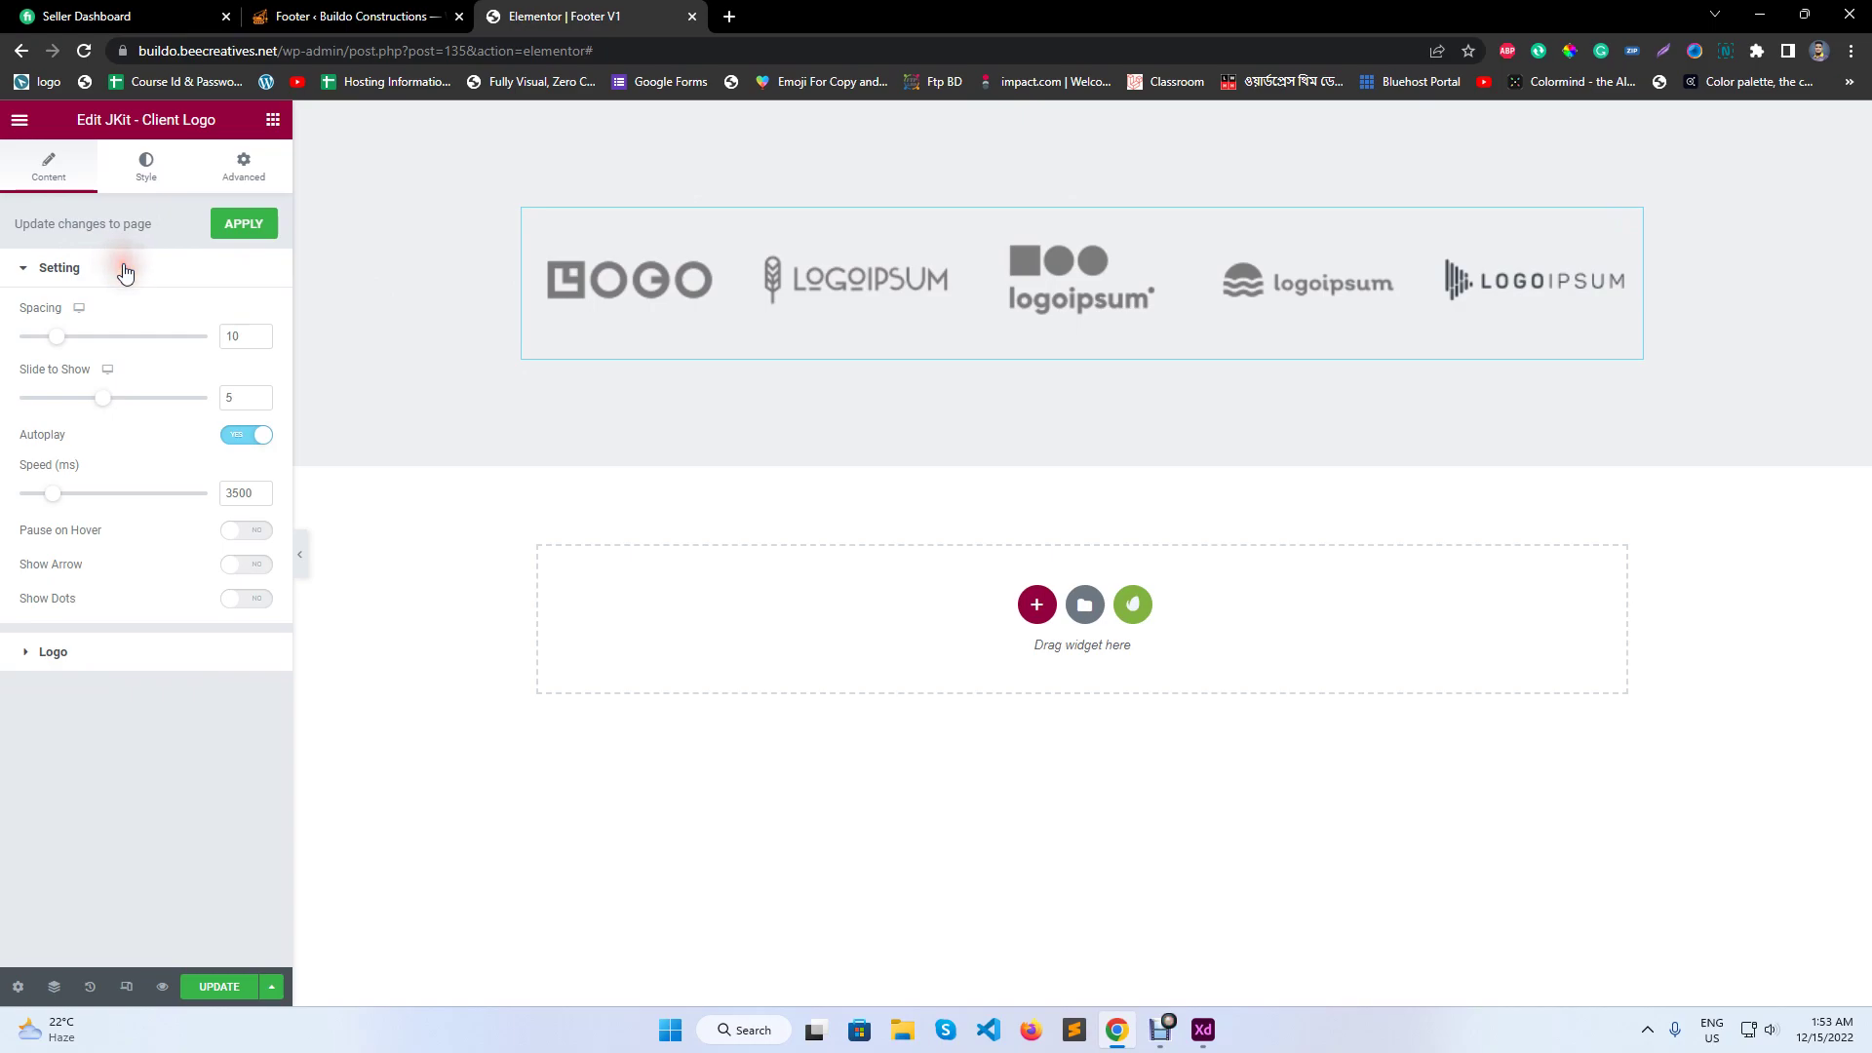
pyautogui.moveTo(58, 339); pyautogui.dragTo(45, 341)
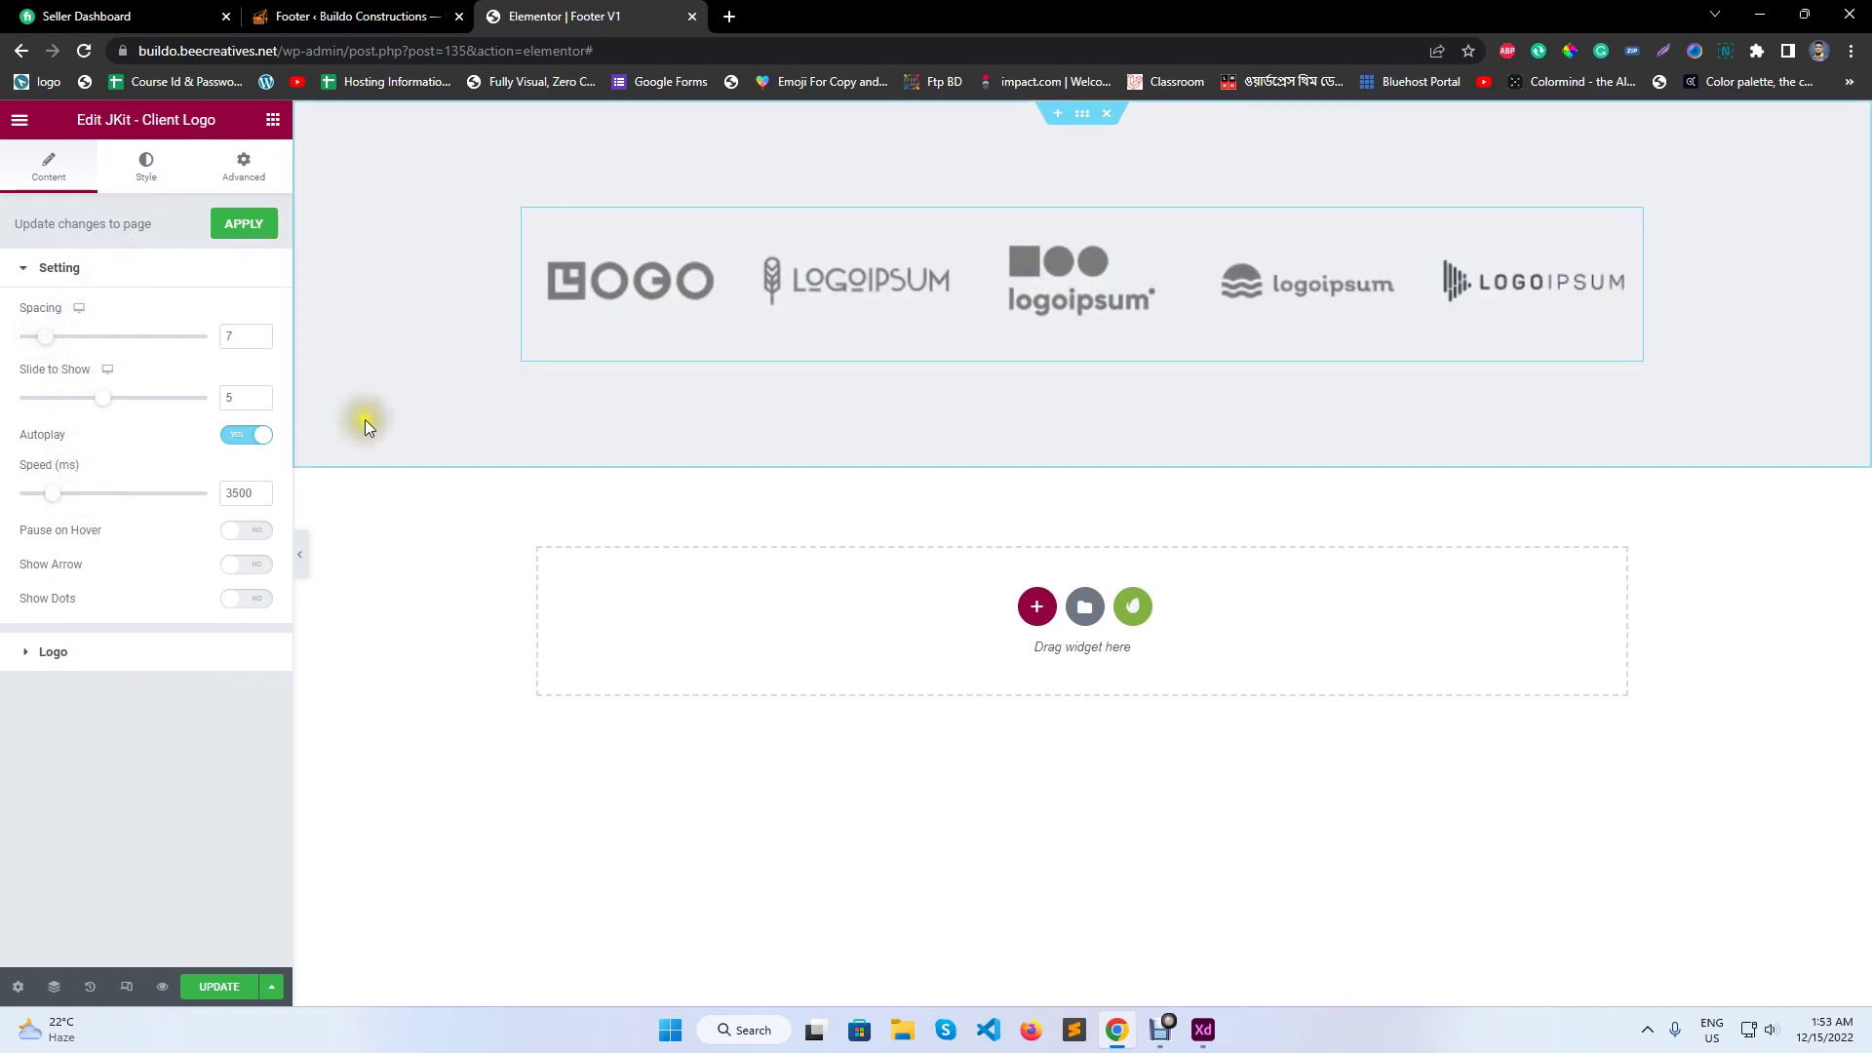
pyautogui.click(239, 438)
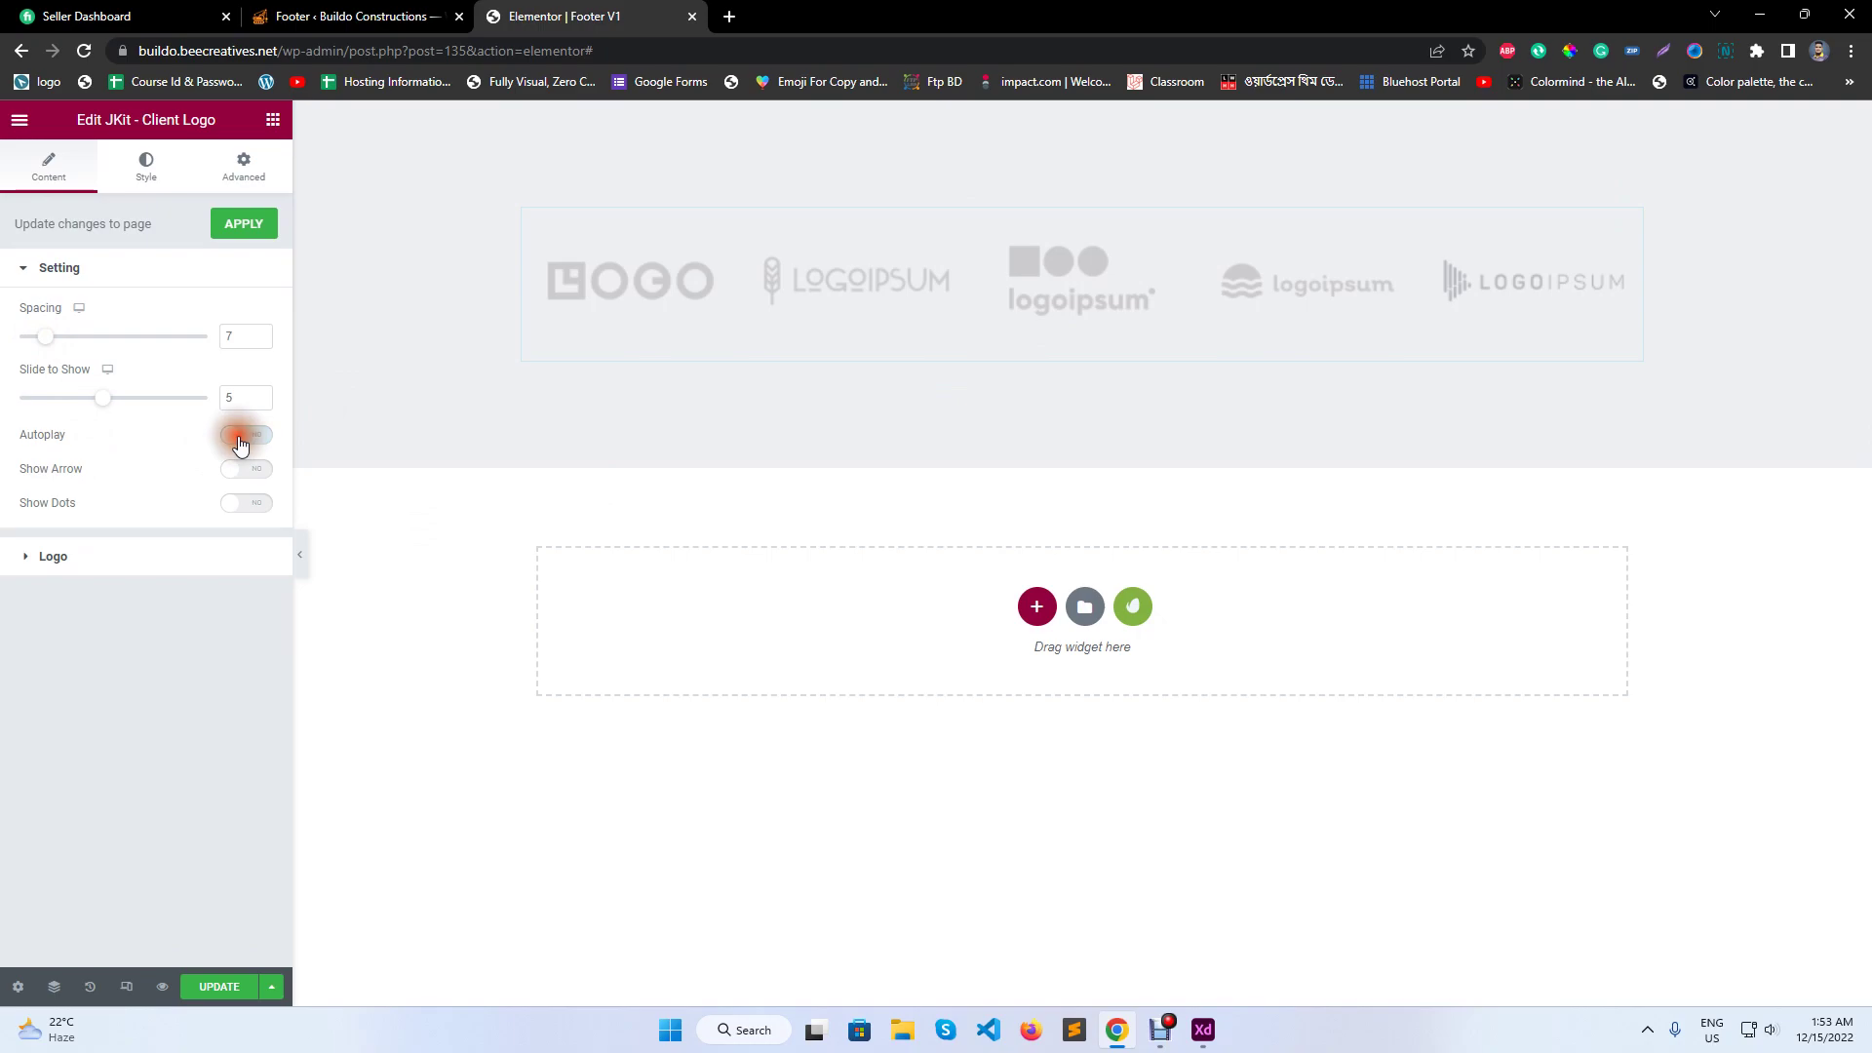
# - Set the logos' normal padding to 15 px on all sides and their normal opacity to 100
pyautogui.click(161, 163)
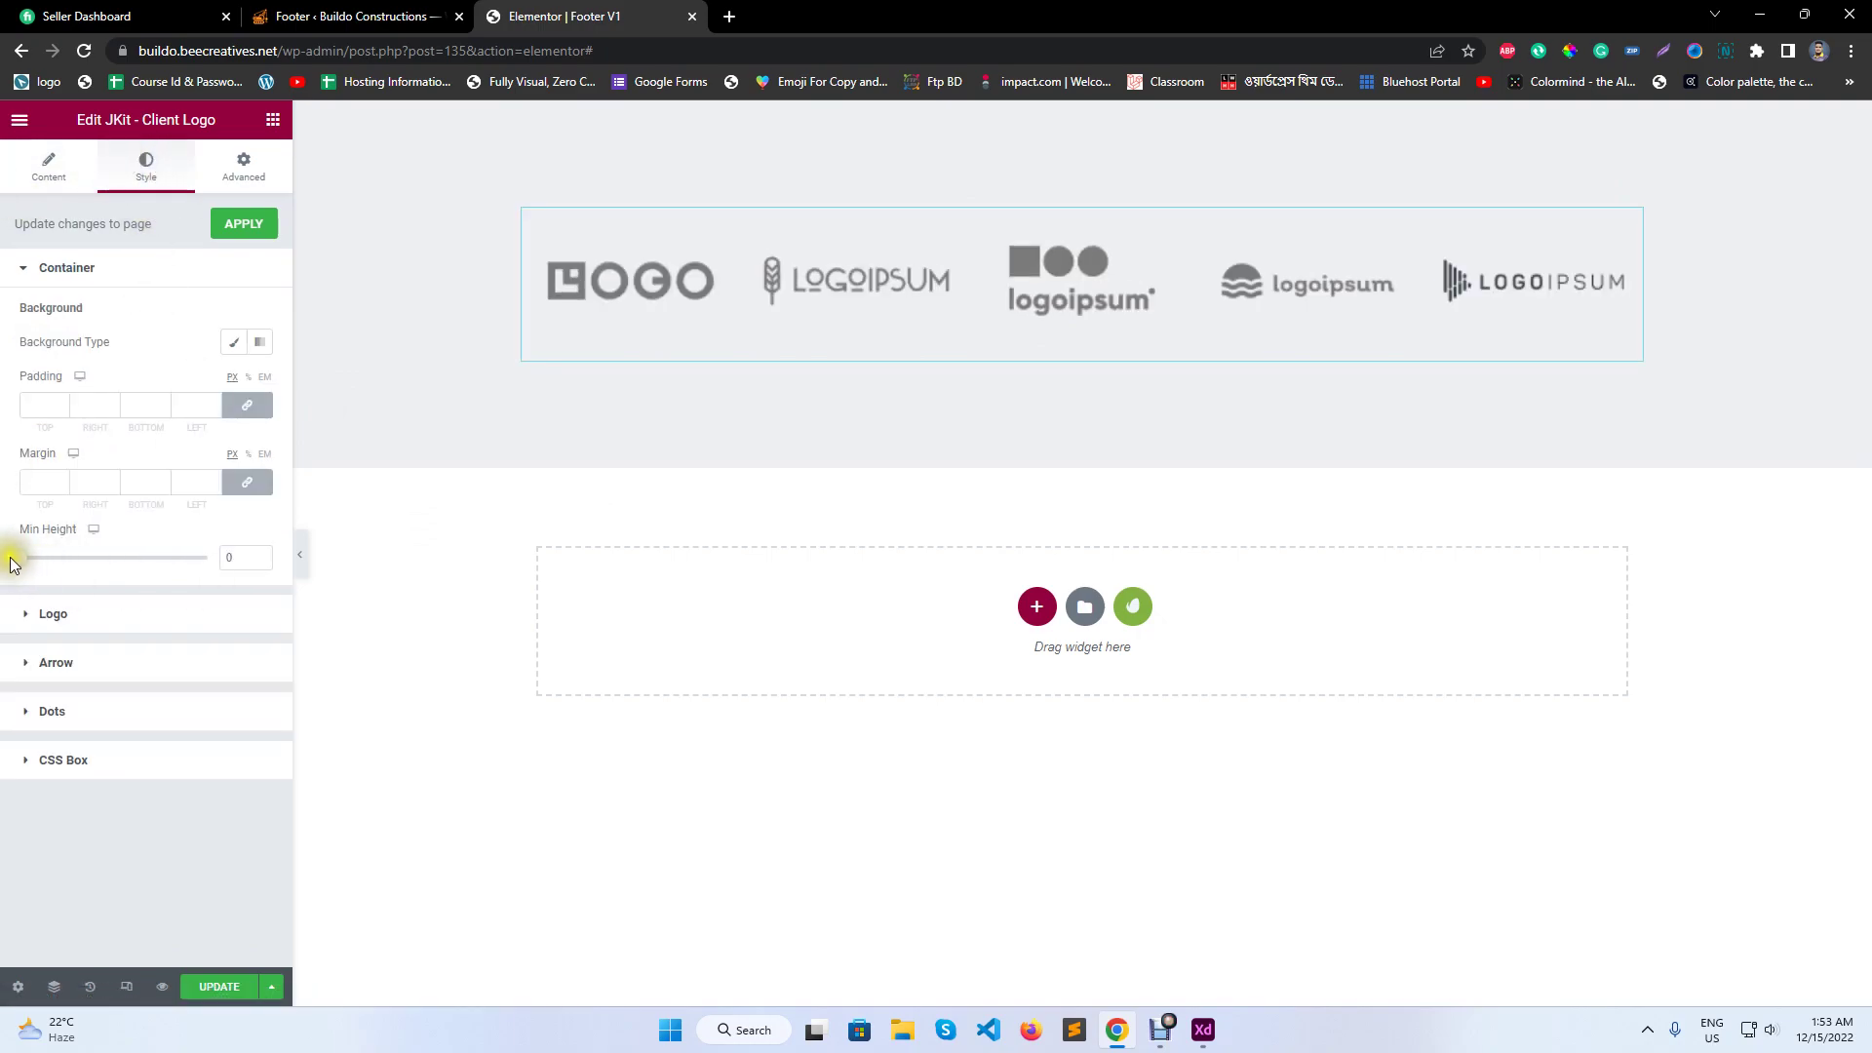
pyautogui.moveTo(19, 557); pyautogui.dragTo(12, 562)
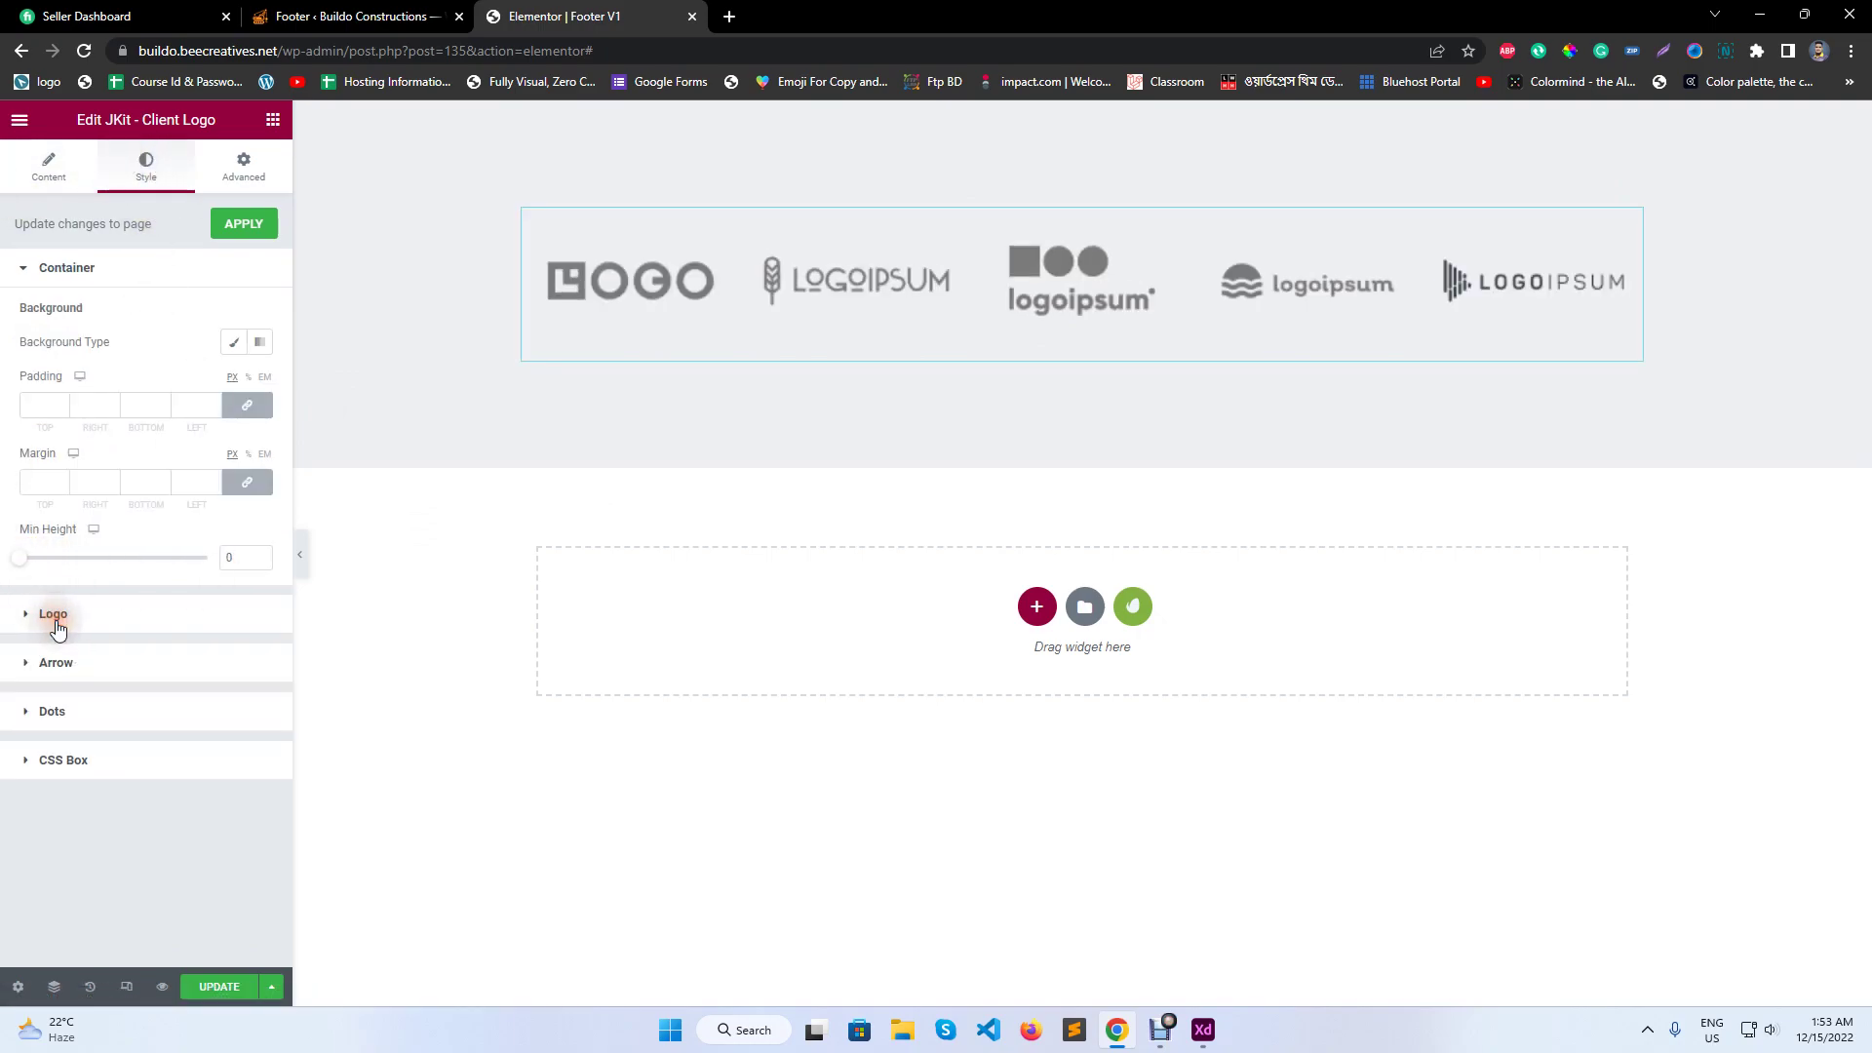
pyautogui.click(53, 615)
pyautogui.scroll(-1, 88, 634)
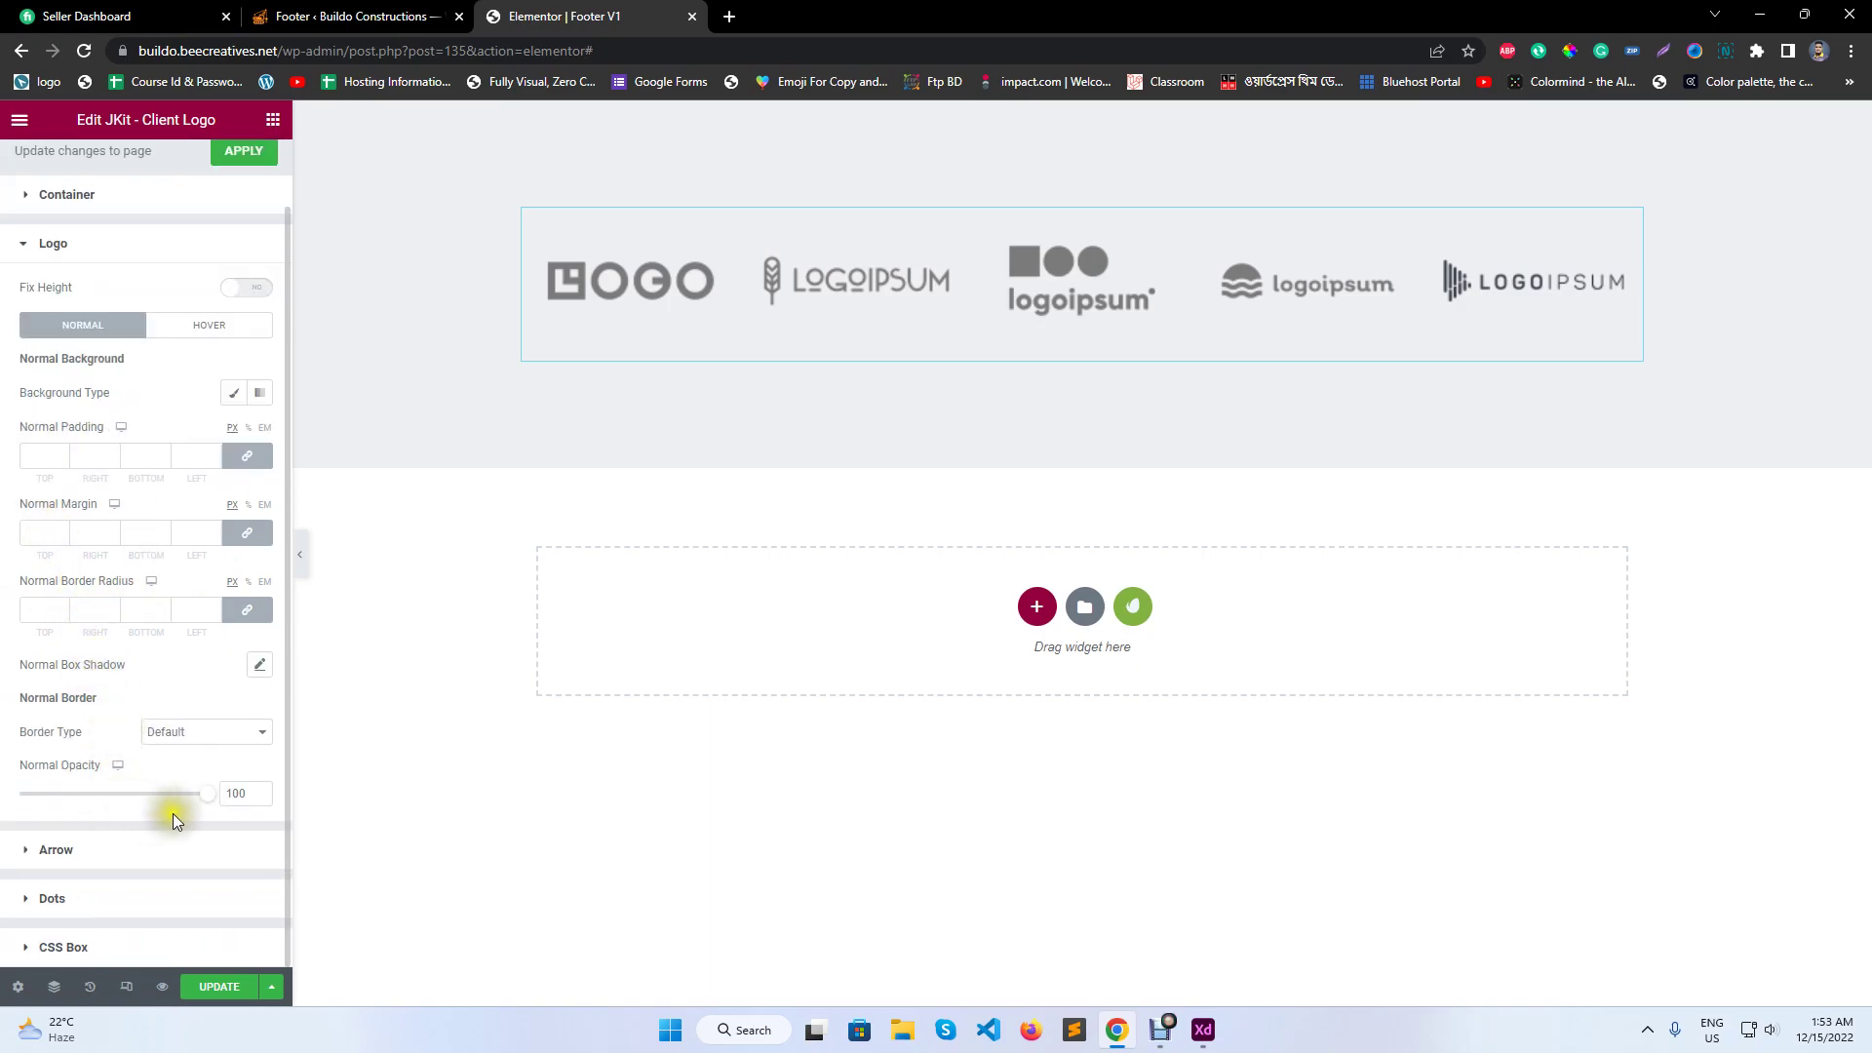
pyautogui.moveTo(205, 795)
pyautogui.mouseDown()
pyautogui.moveTo(33, 777)
pyautogui.moveTo(221, 794)
pyautogui.moveTo(181, 795)
pyautogui.mouseUp()
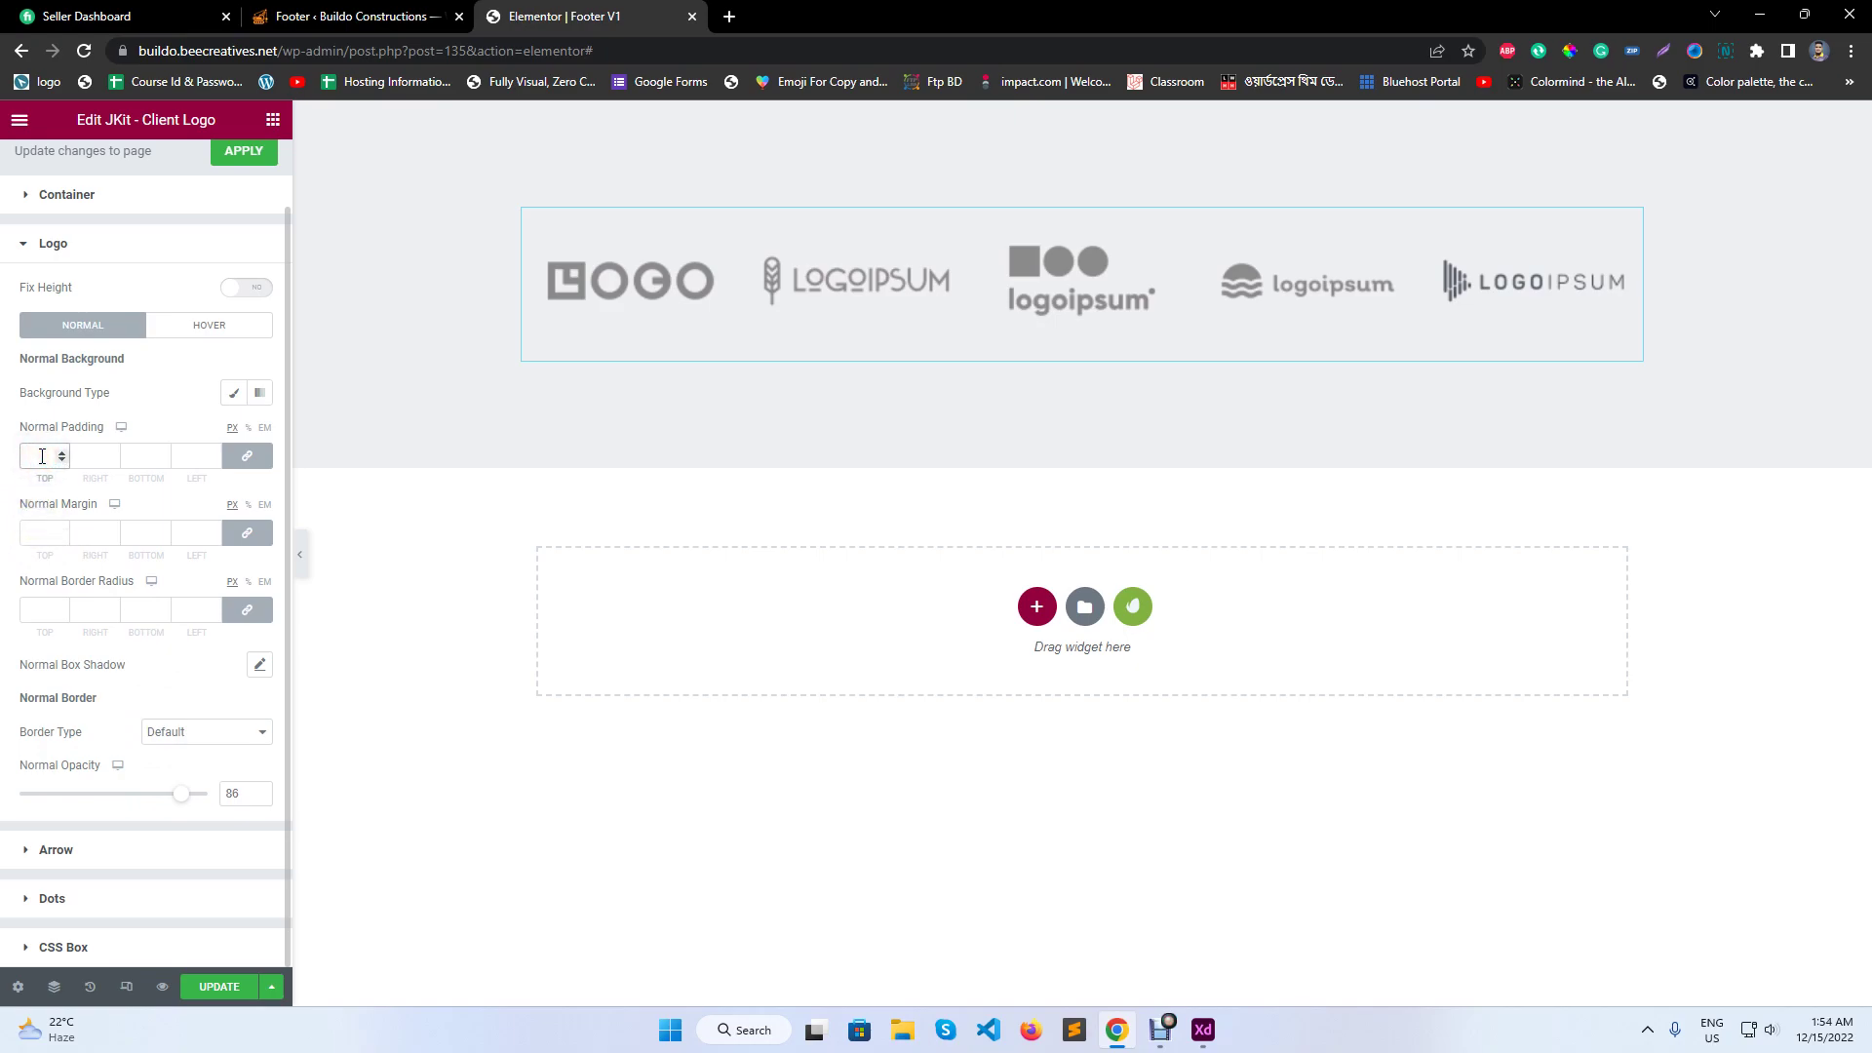
pyautogui.write('15')
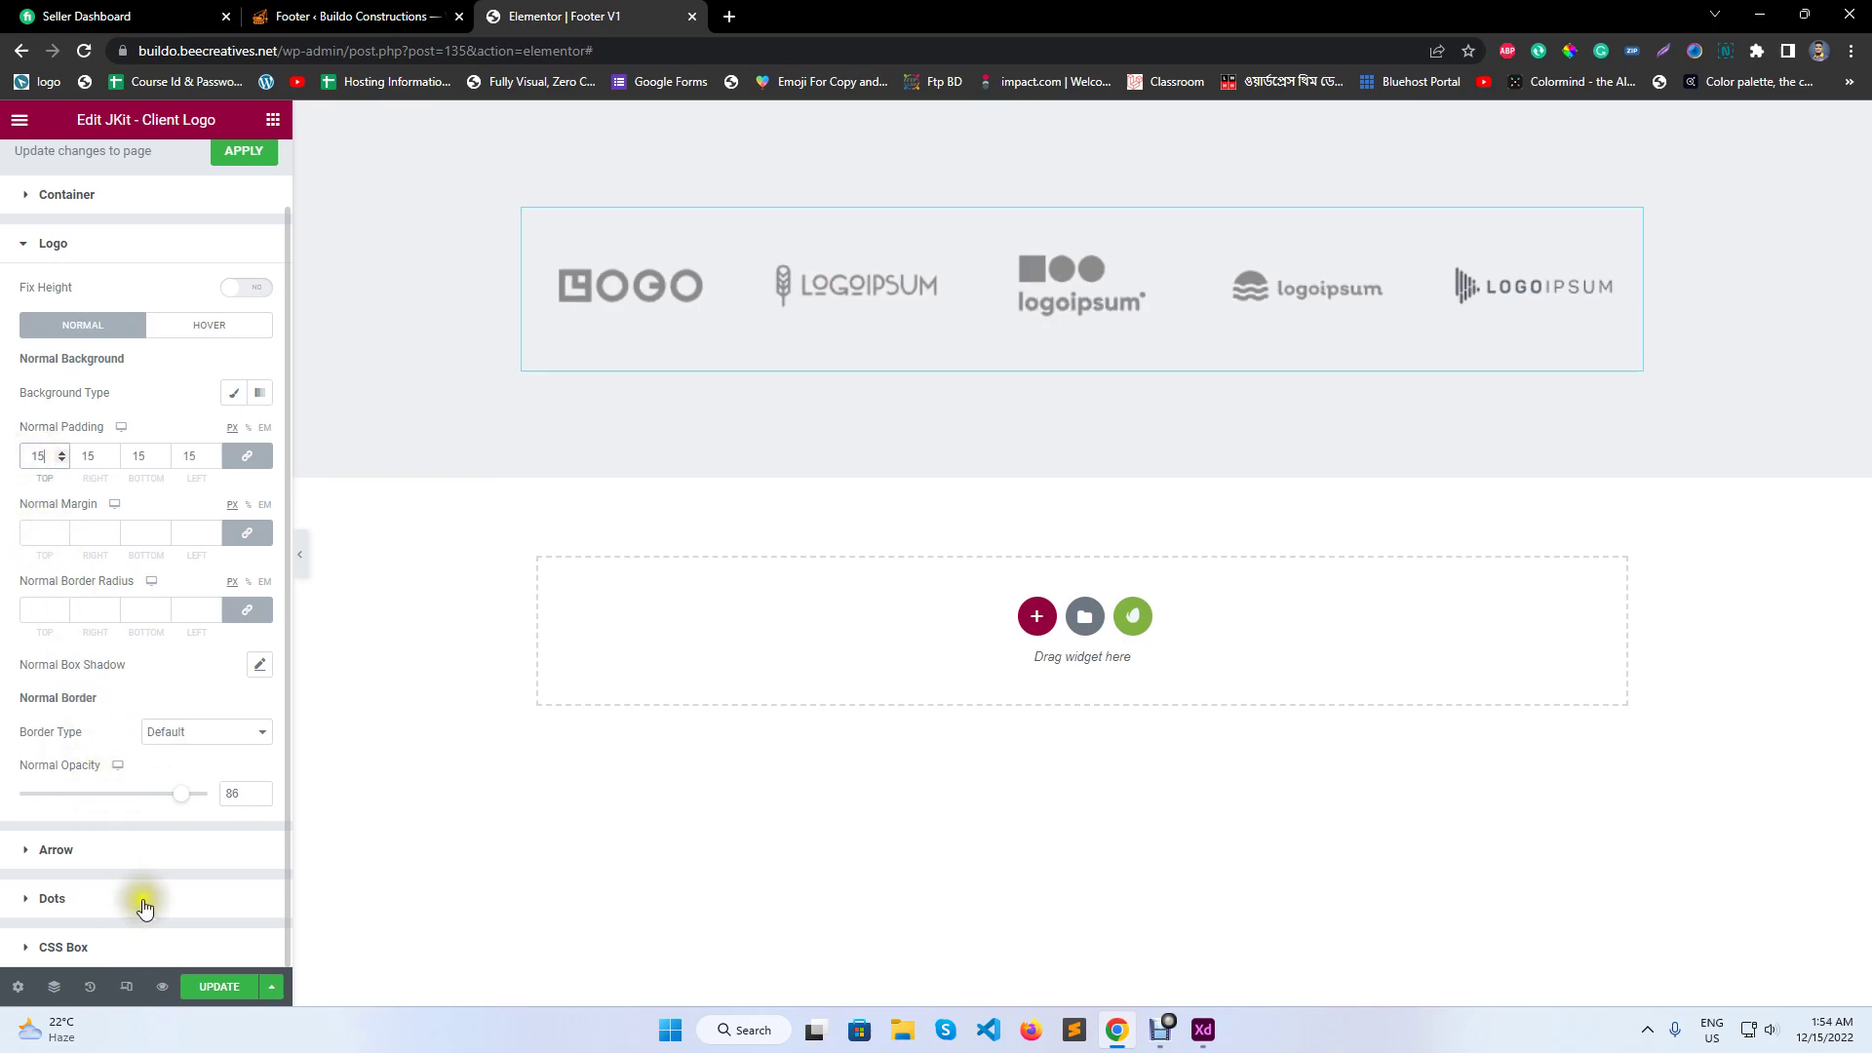
pyautogui.moveTo(249, 792); pyautogui.dragTo(167, 789)
pyautogui.write('100')
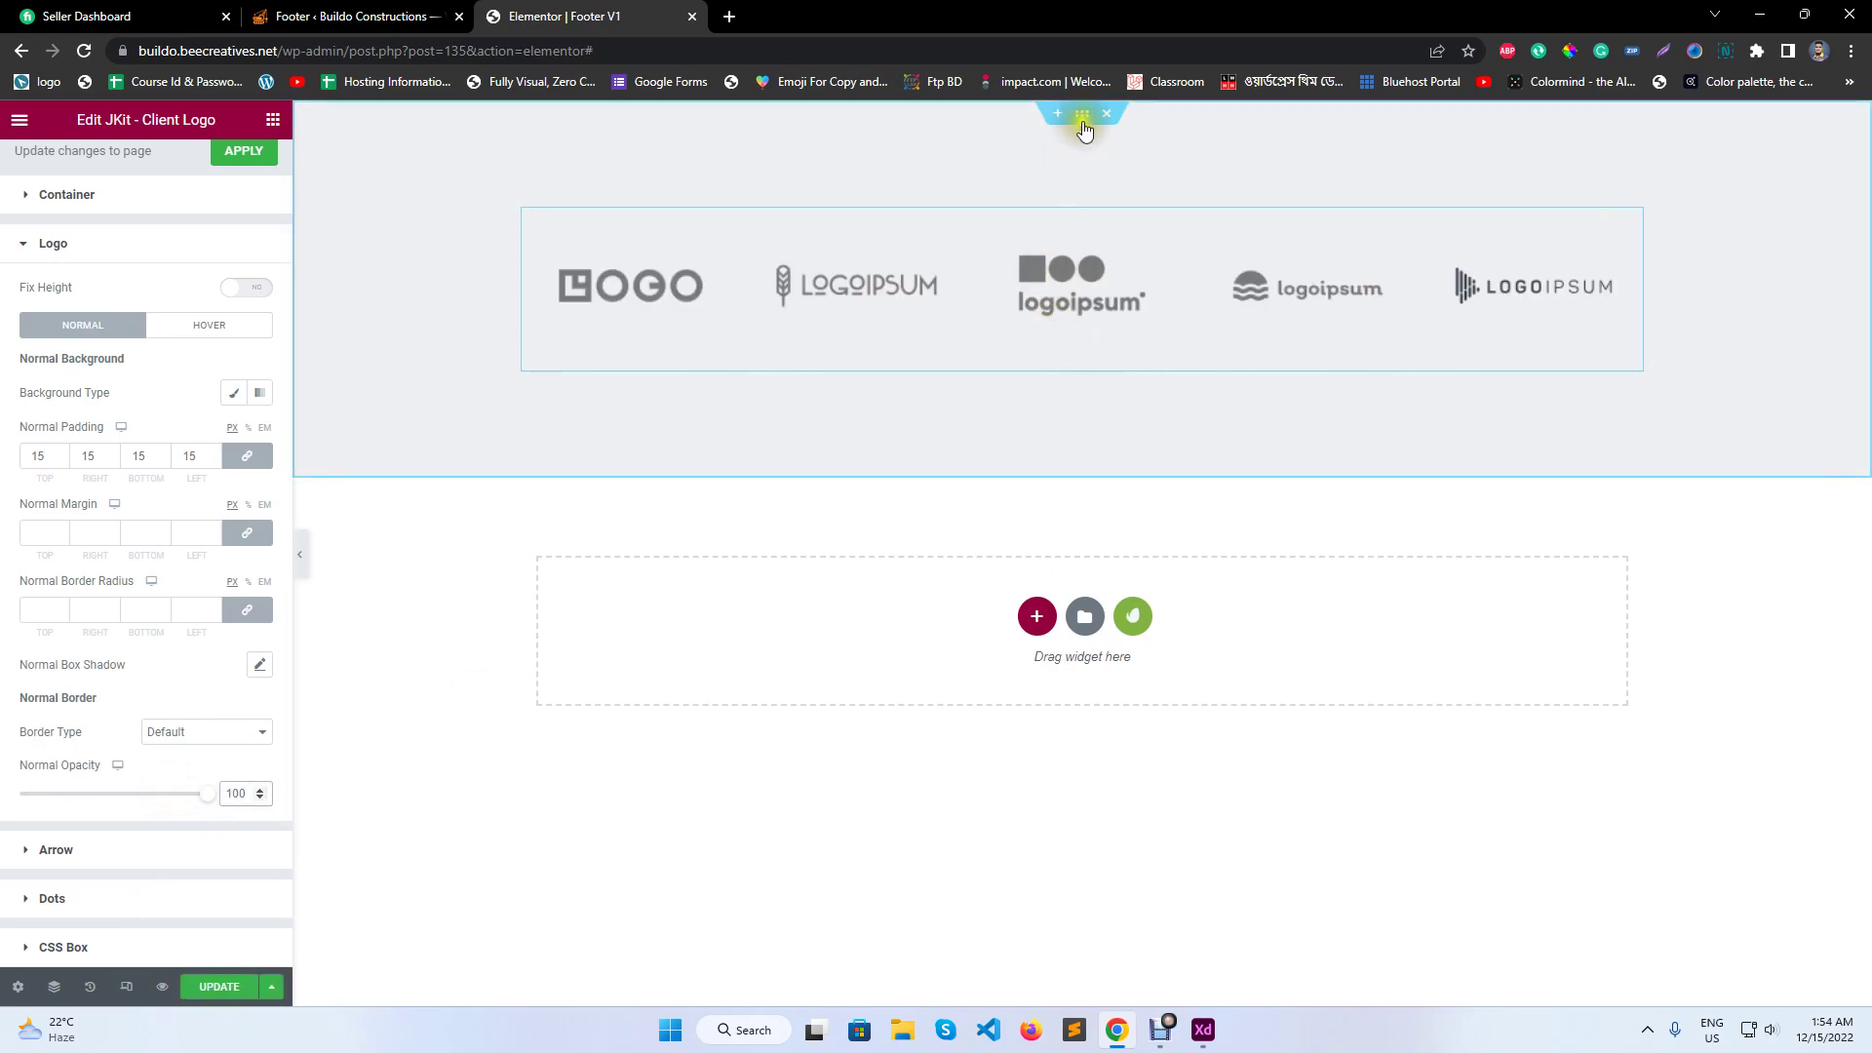
# - Set the logo section's padding to 20 px at the top and bottom and update the template
pyautogui.click(1082, 114)
pyautogui.click(248, 167)
pyautogui.click(55, 369)
pyautogui.press('BackSpace')
pyautogui.press('BackSpace')
pyautogui.press('BackSpace')
pyautogui.write('20')
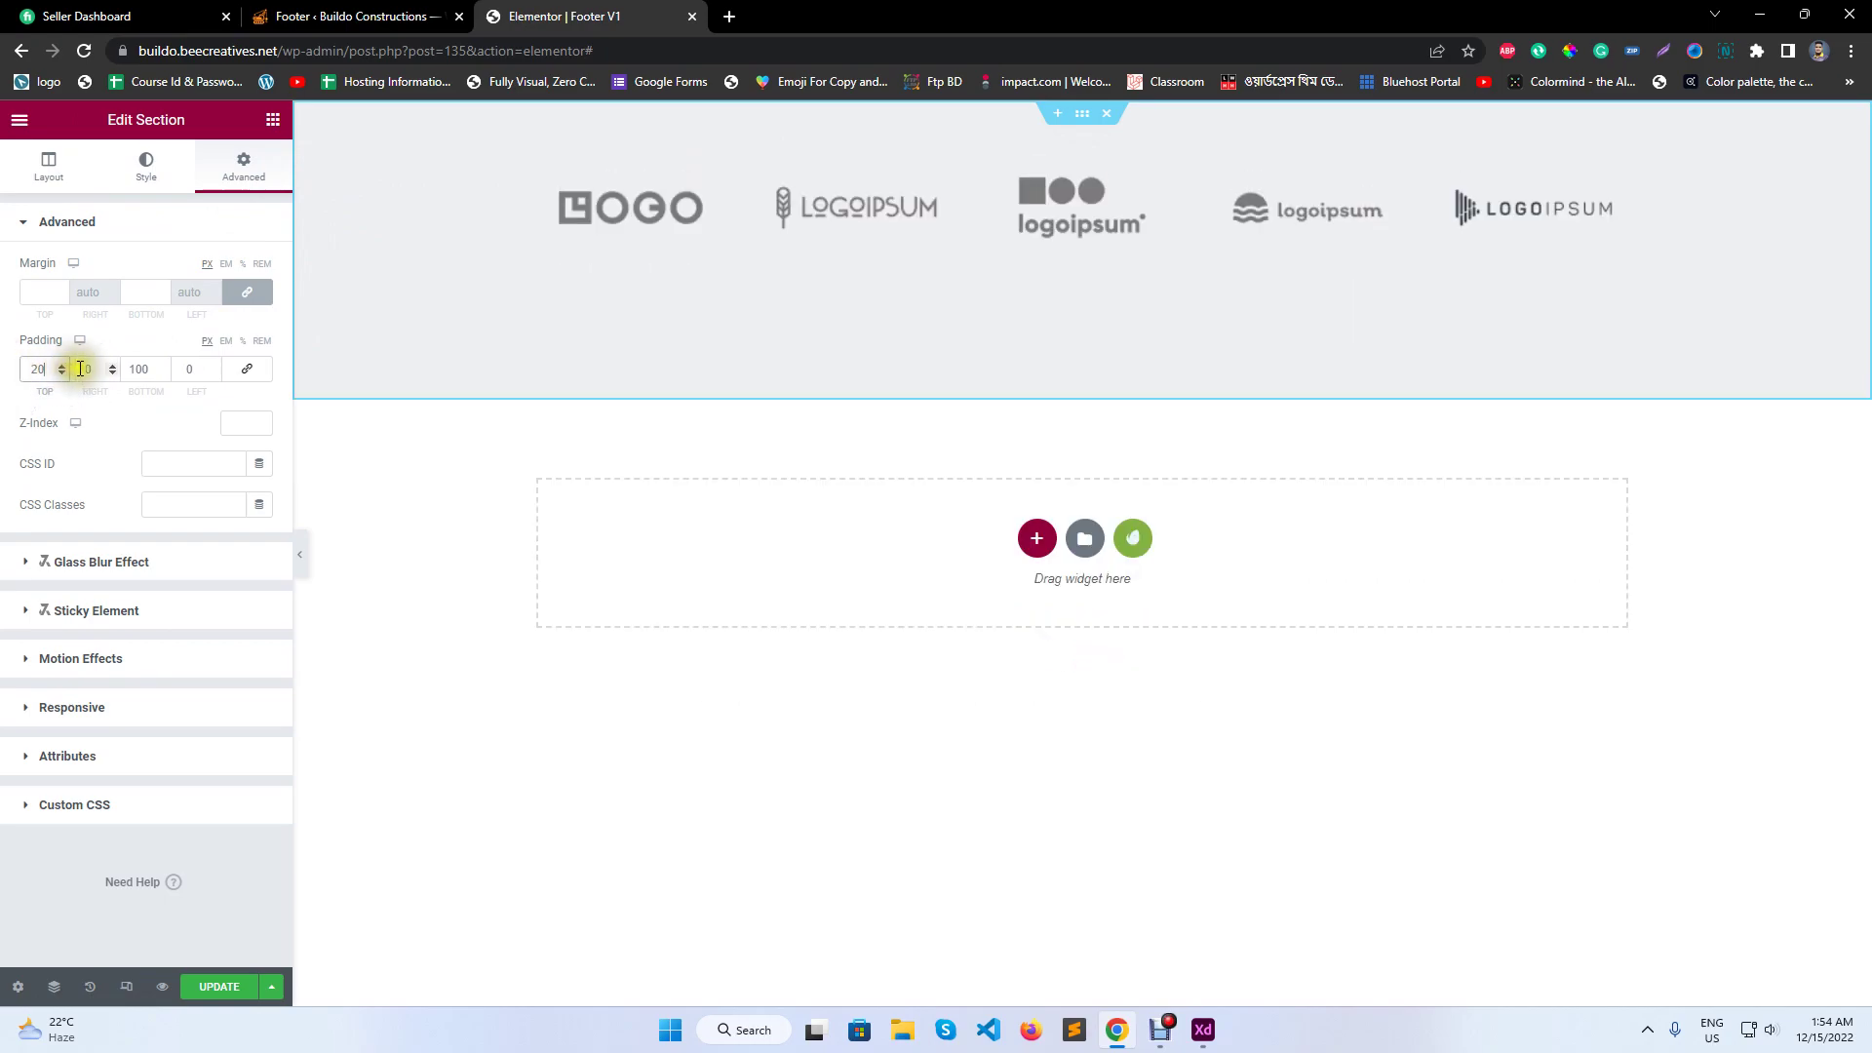
pyautogui.doubleClick(143, 375)
pyautogui.write('20')
pyautogui.click(218, 986)
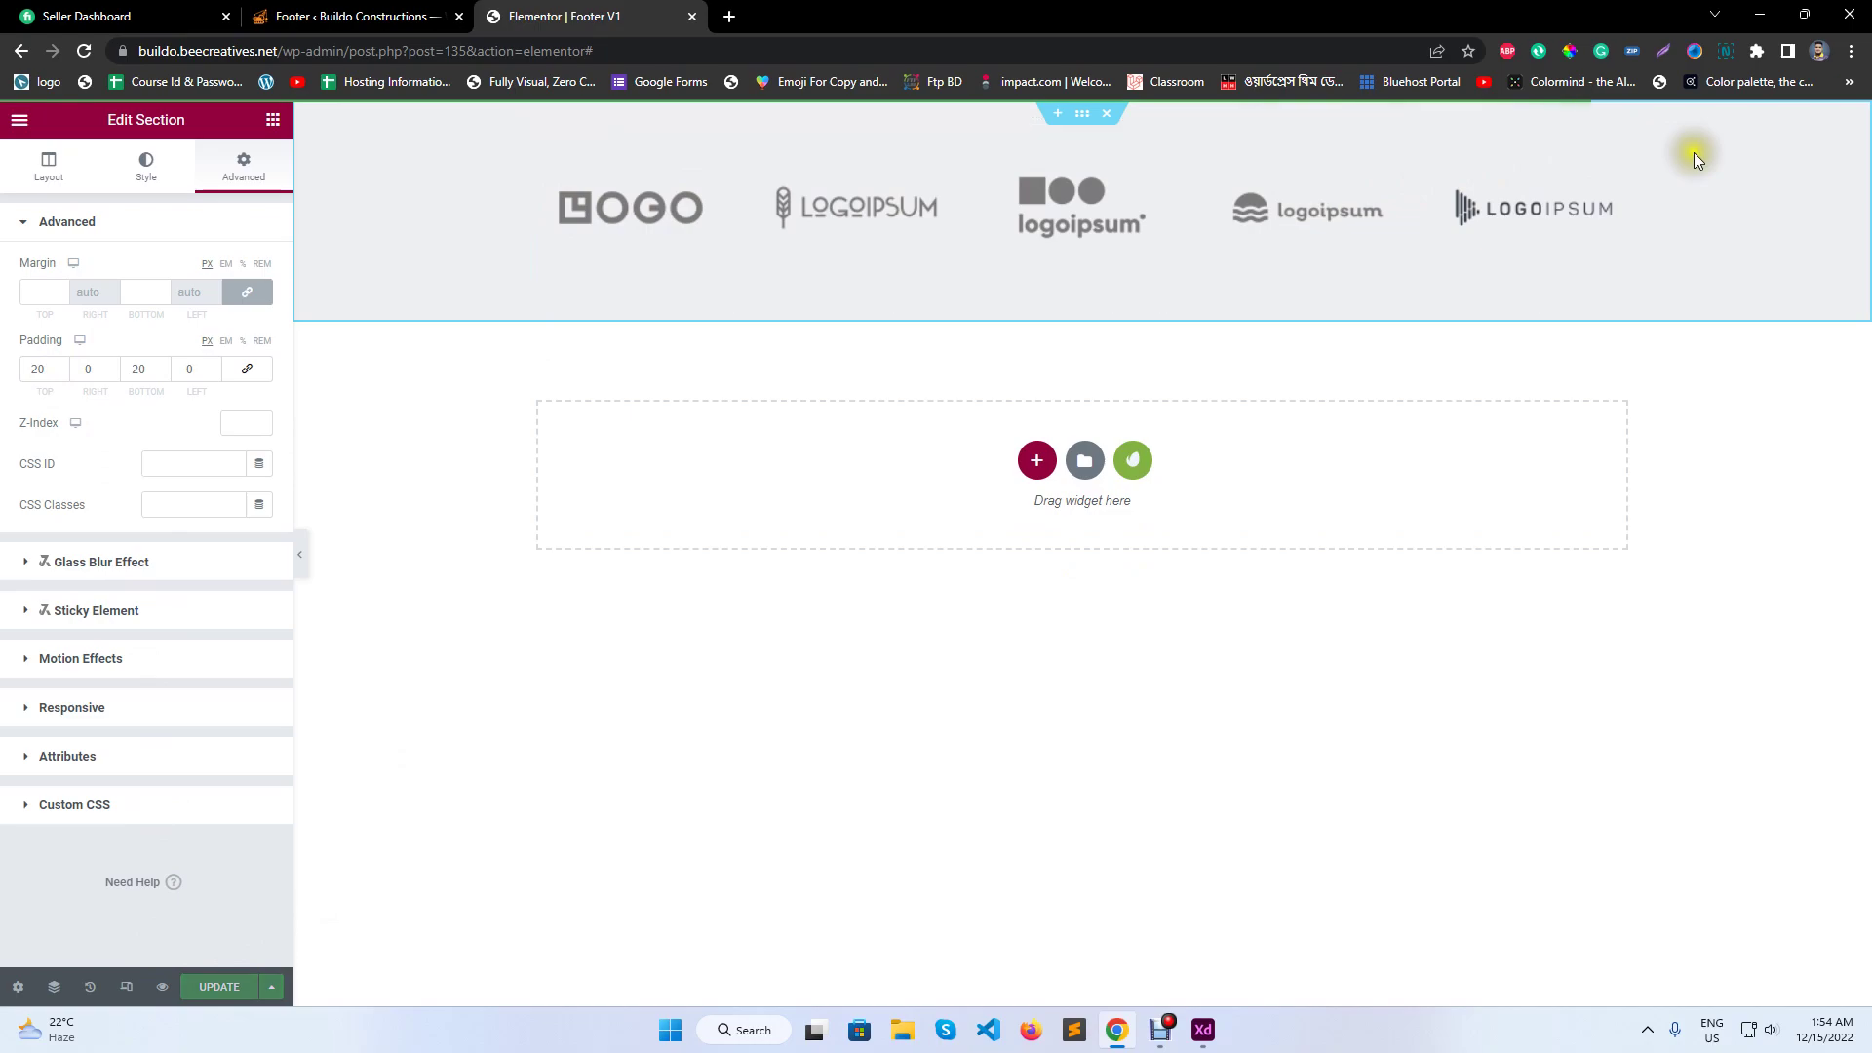
# - Set the client logo container's padding and margin to 0 on all sides and try a minimum height of 132
pyautogui.click(1631, 142)
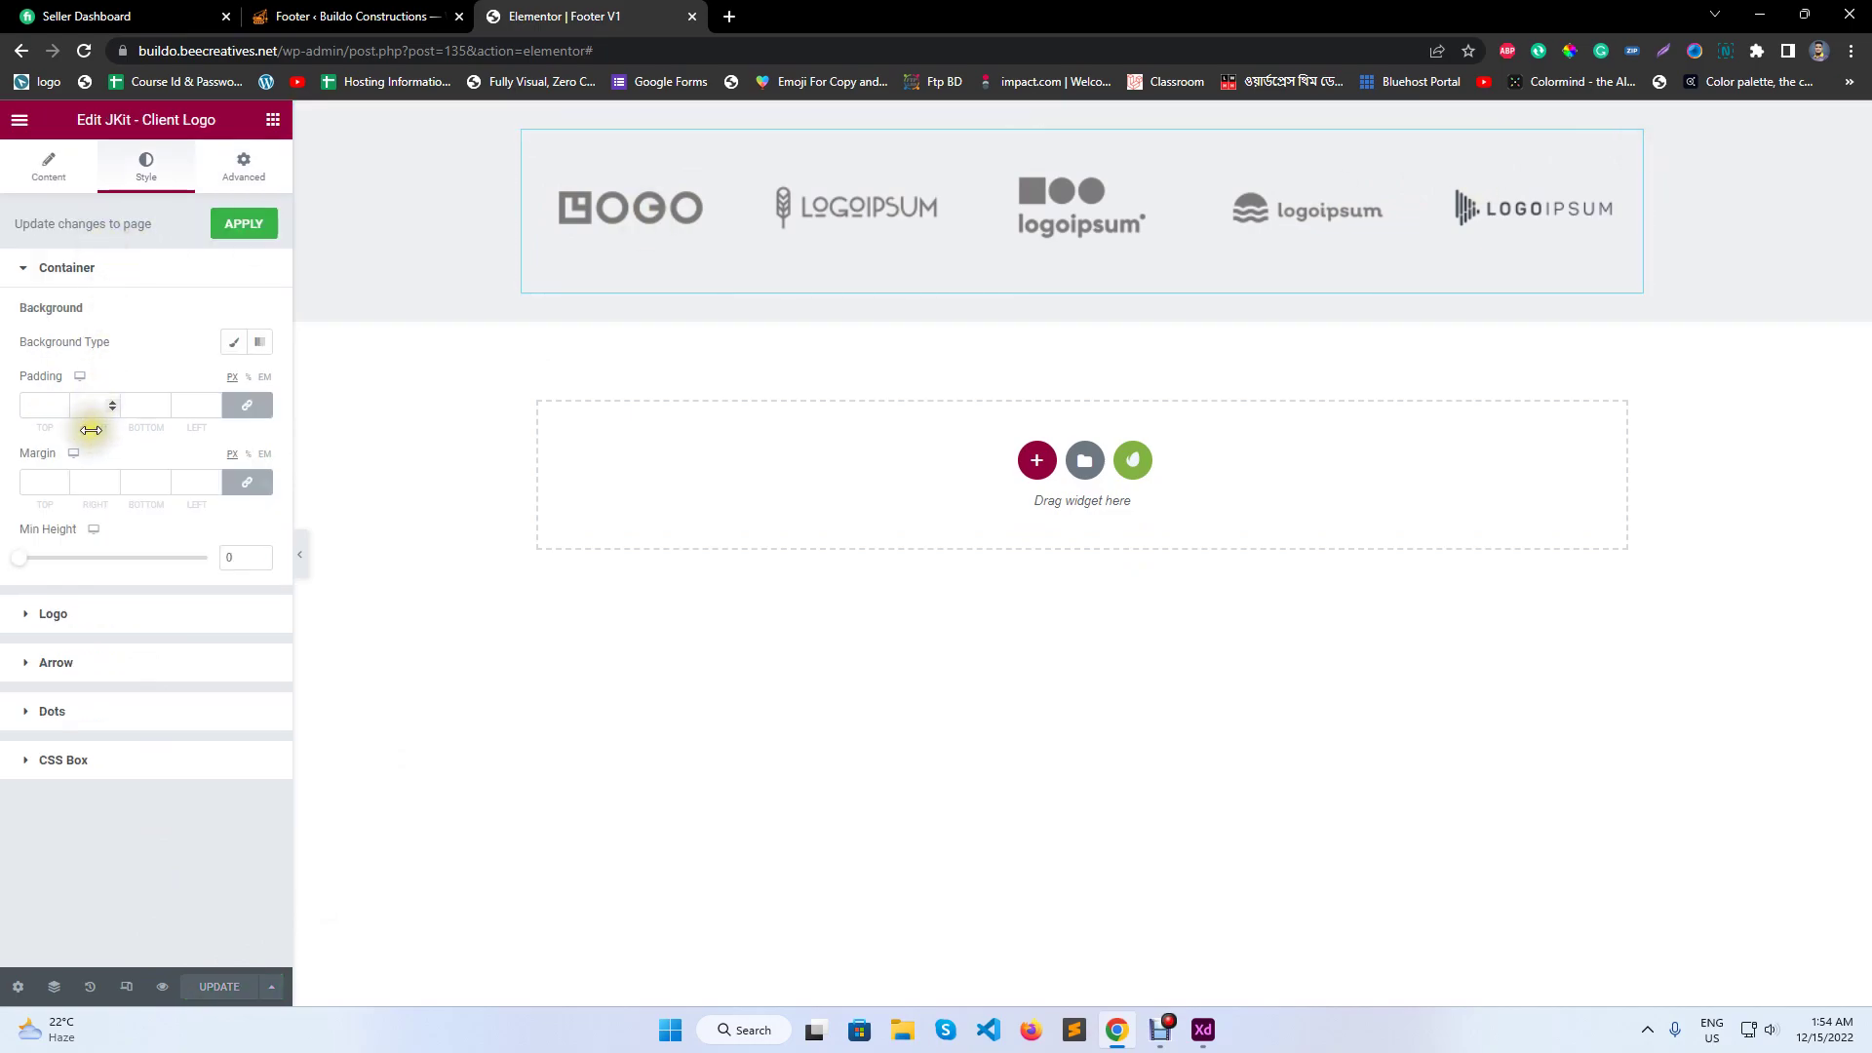
pyautogui.click(247, 406)
pyautogui.click(247, 484)
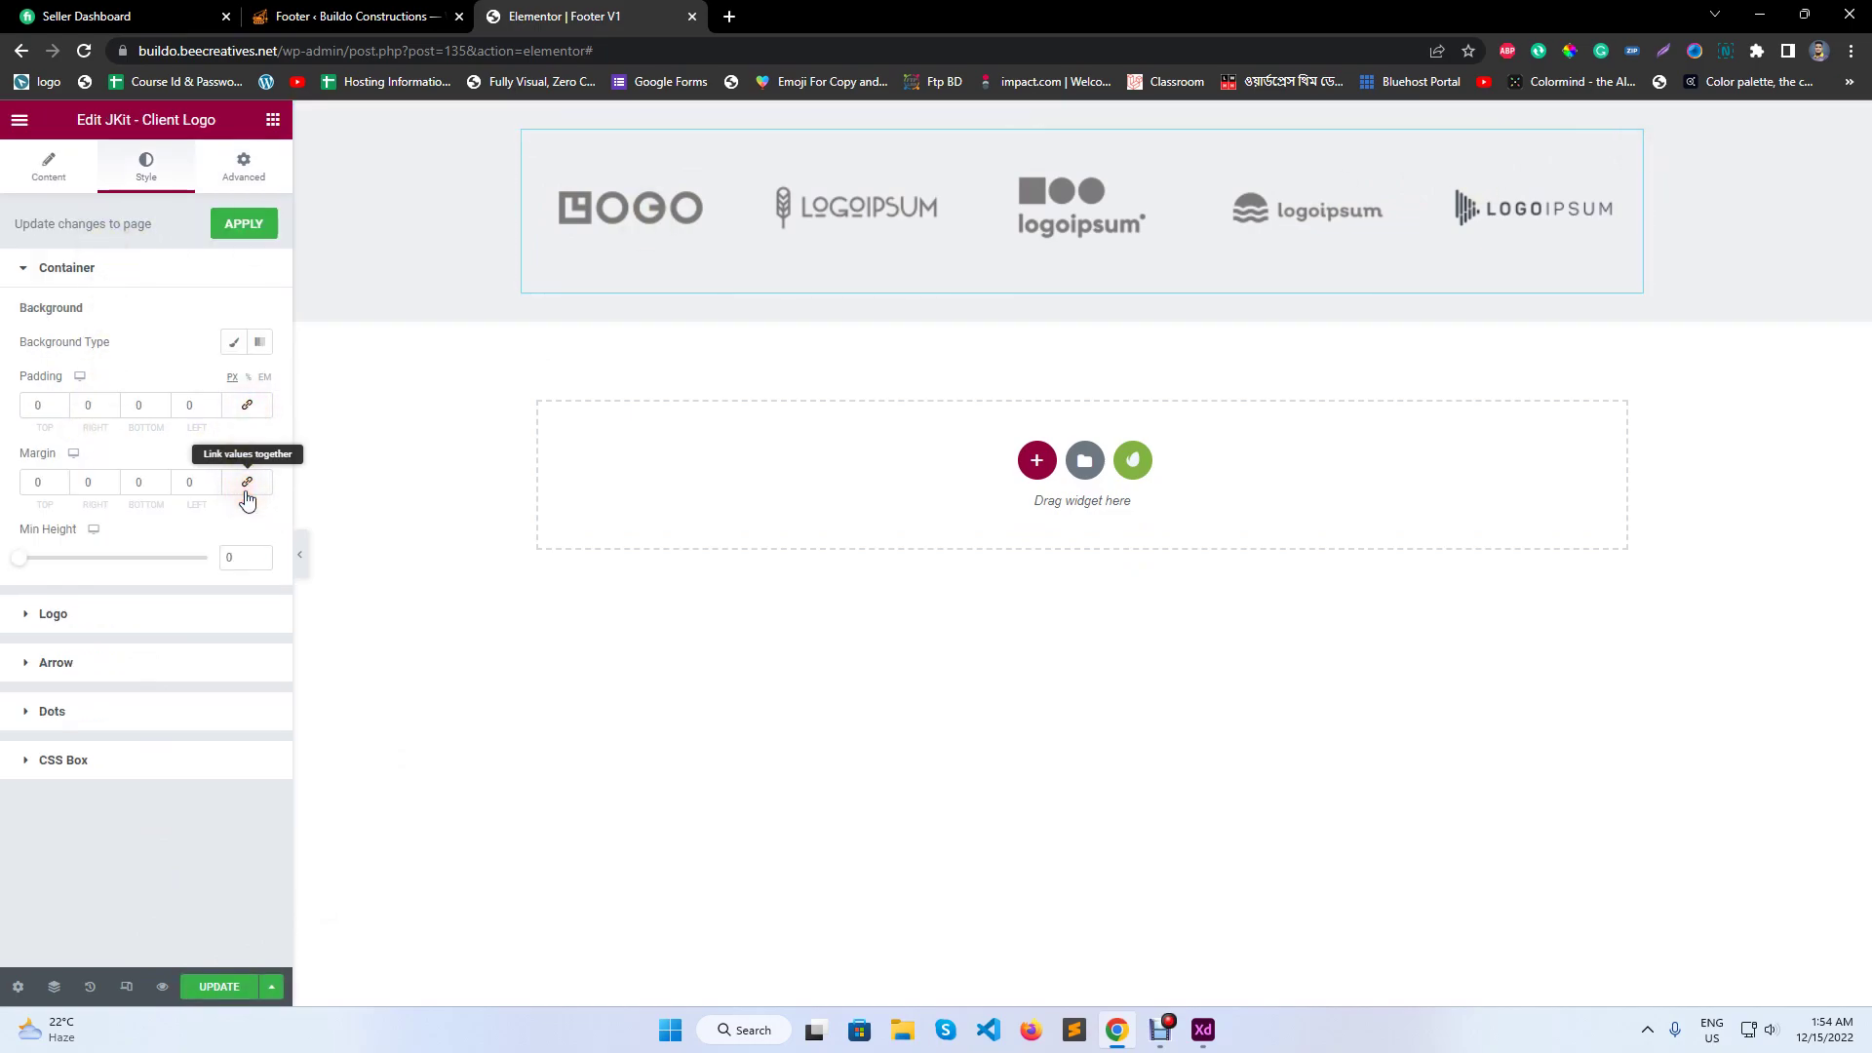
pyautogui.moveTo(19, 557); pyautogui.dragTo(68, 558)
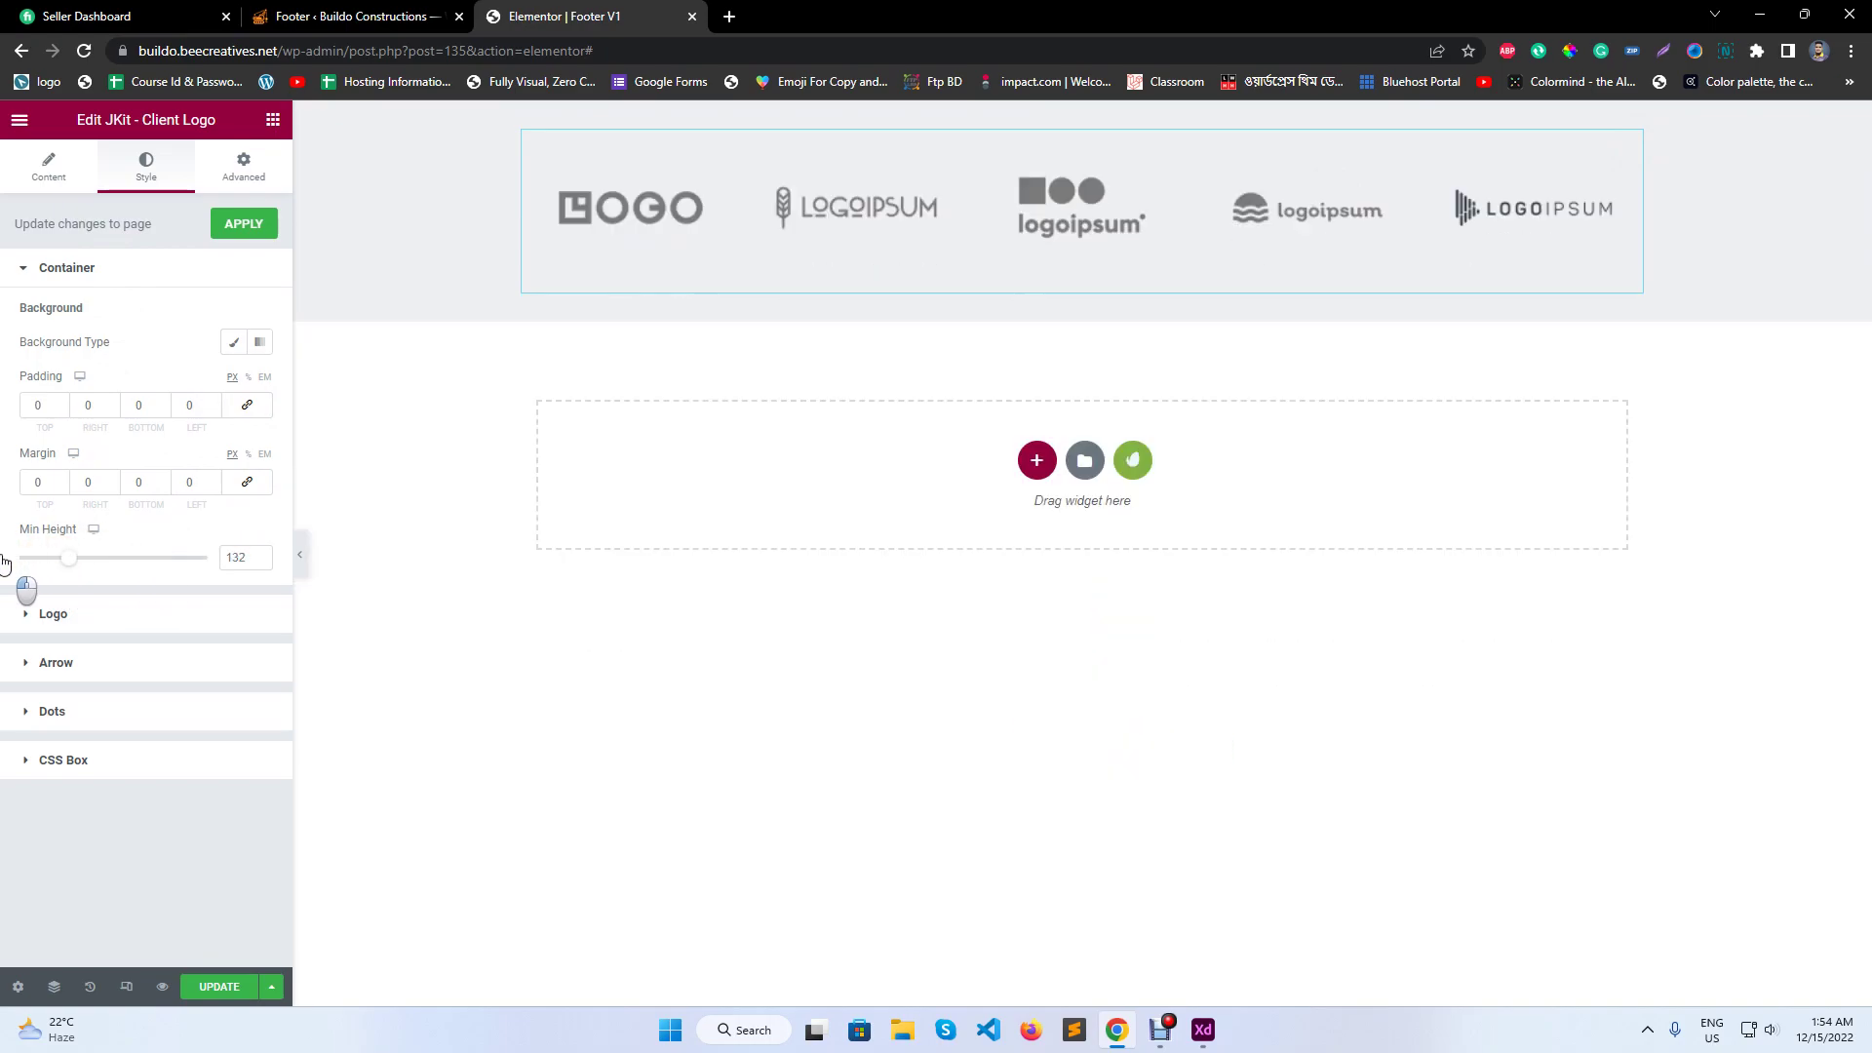
# - Set the client logos' image size to Medium - 300 x 300
pyautogui.click(39, 164)
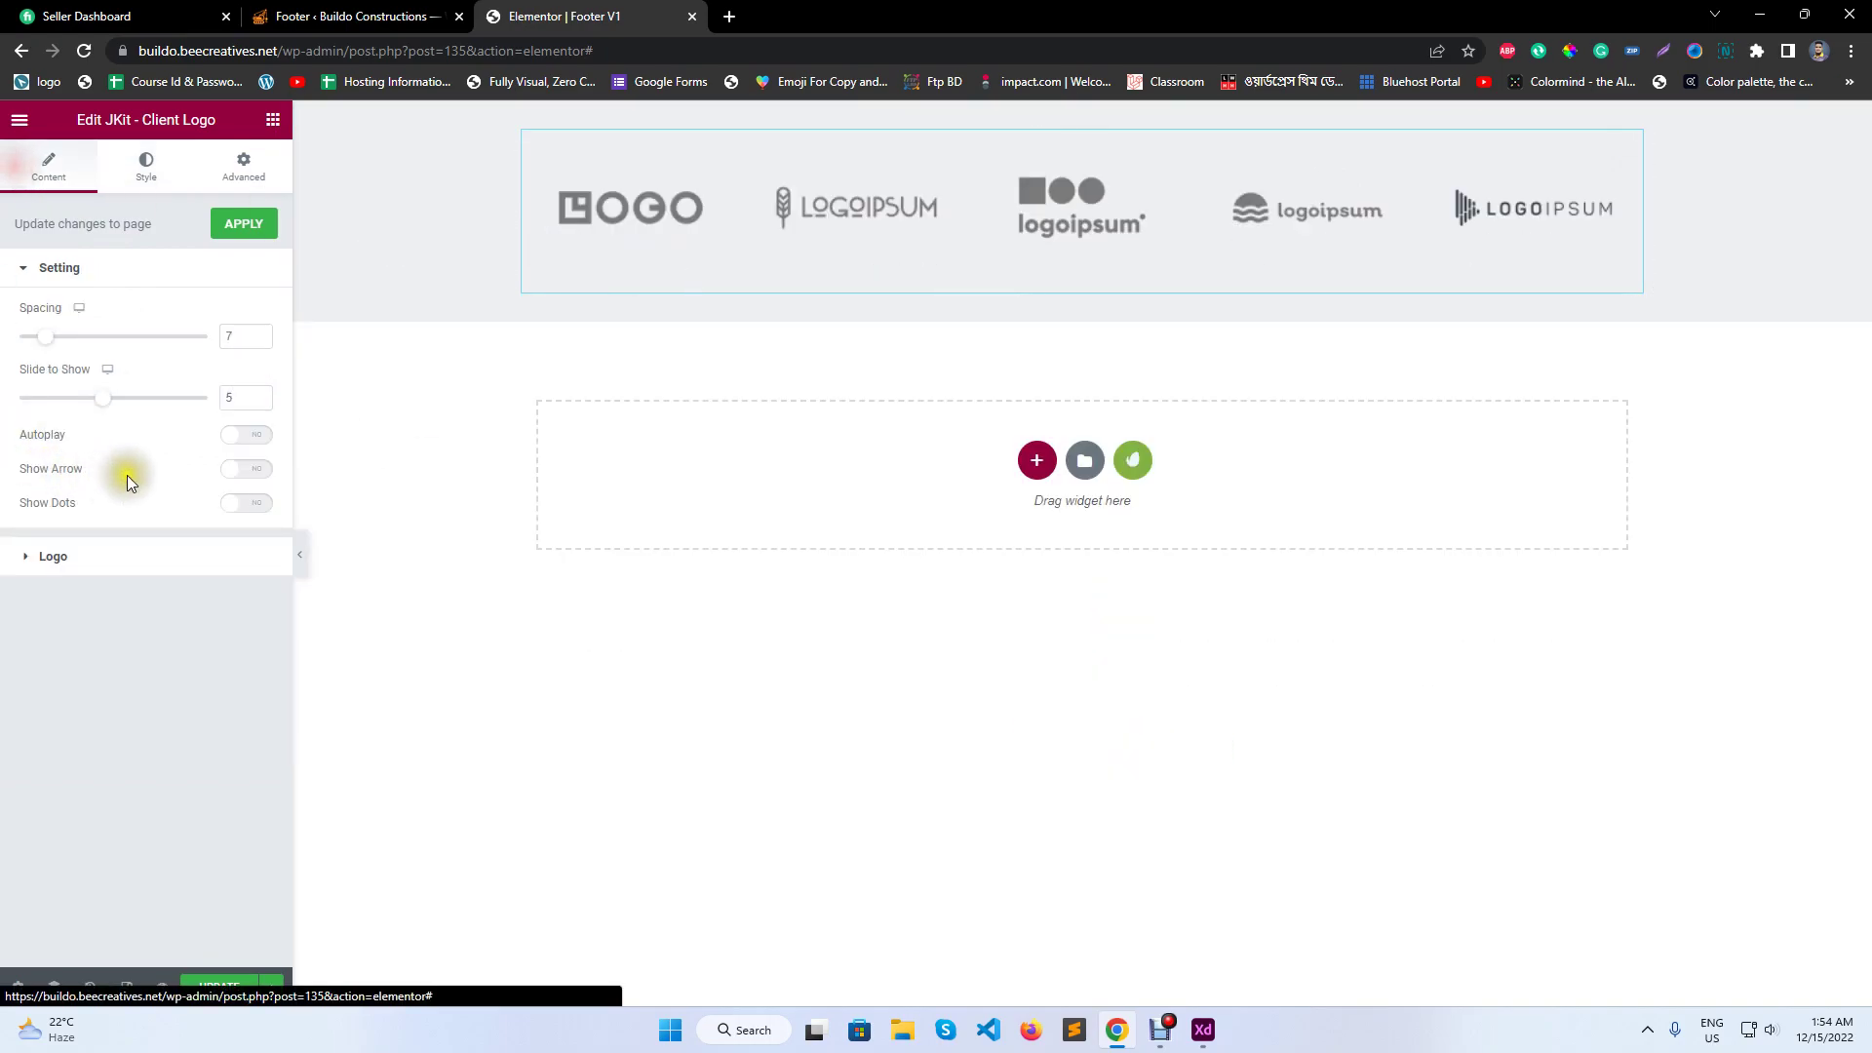
pyautogui.click(118, 553)
pyautogui.click(158, 439)
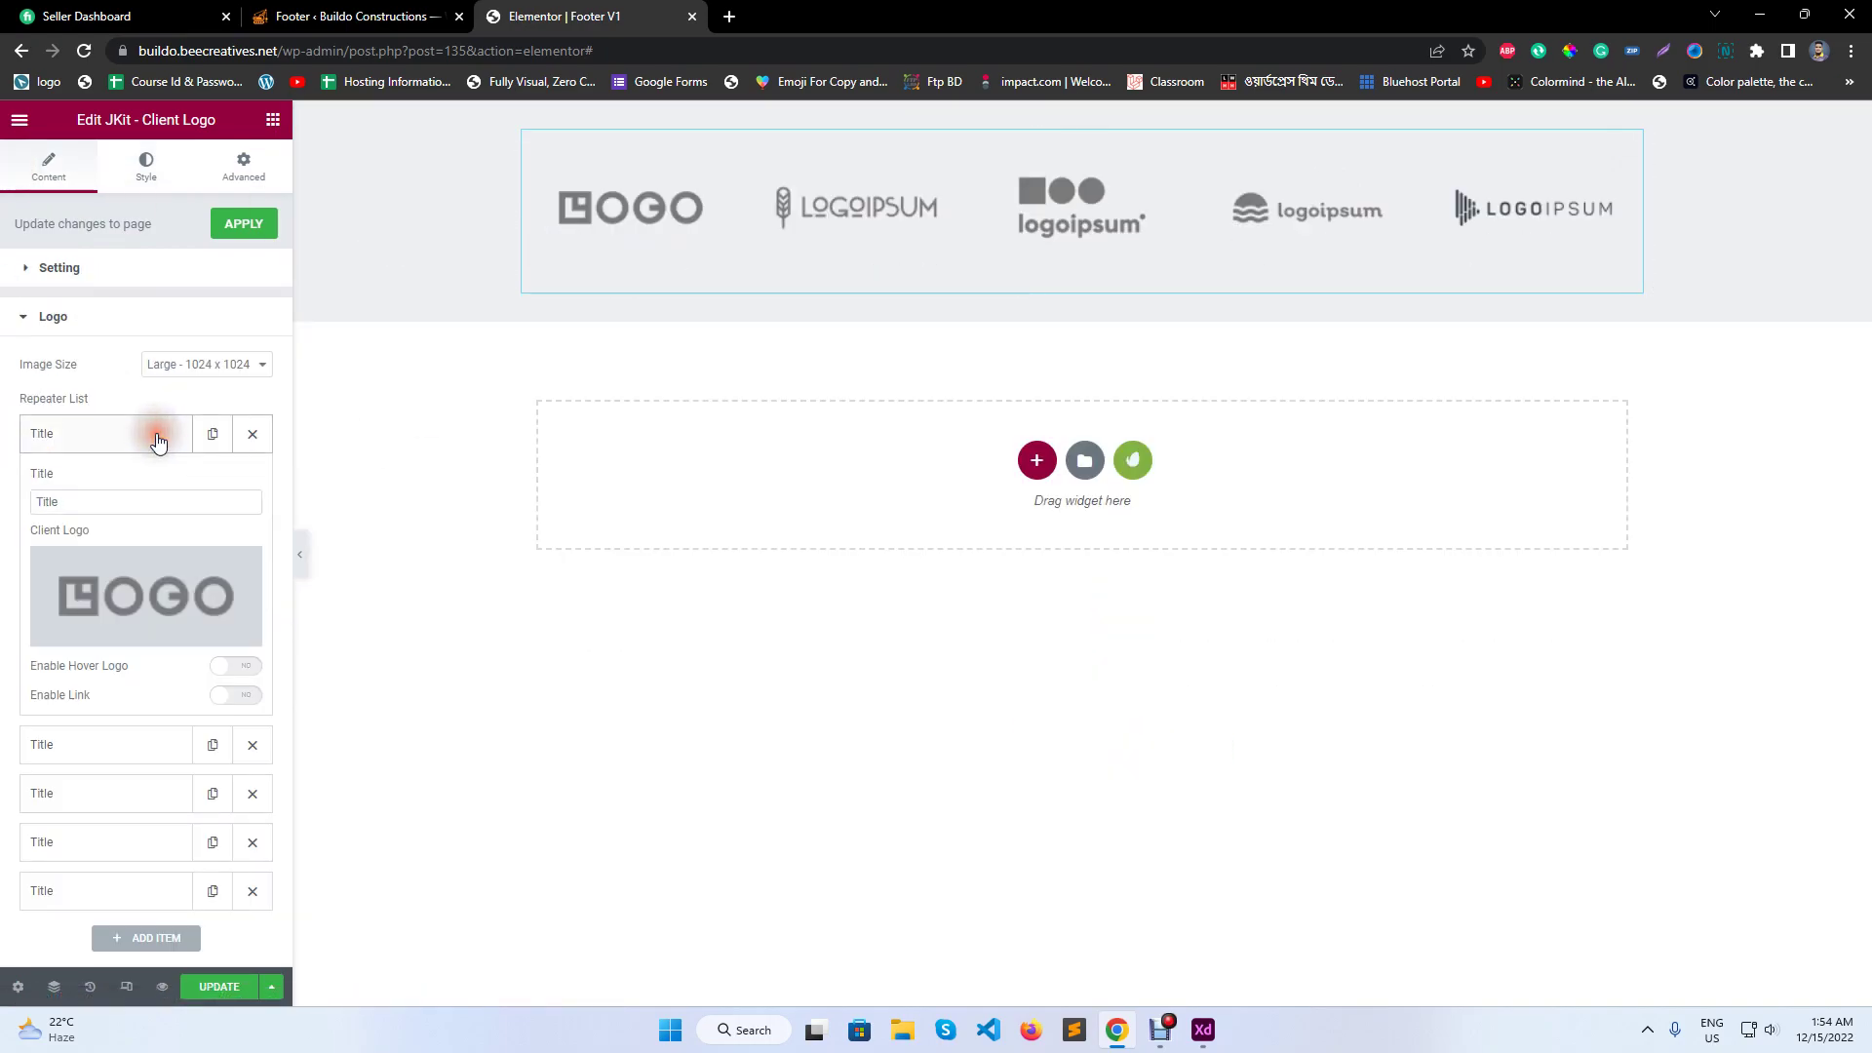
pyautogui.click(156, 436)
pyautogui.click(208, 364)
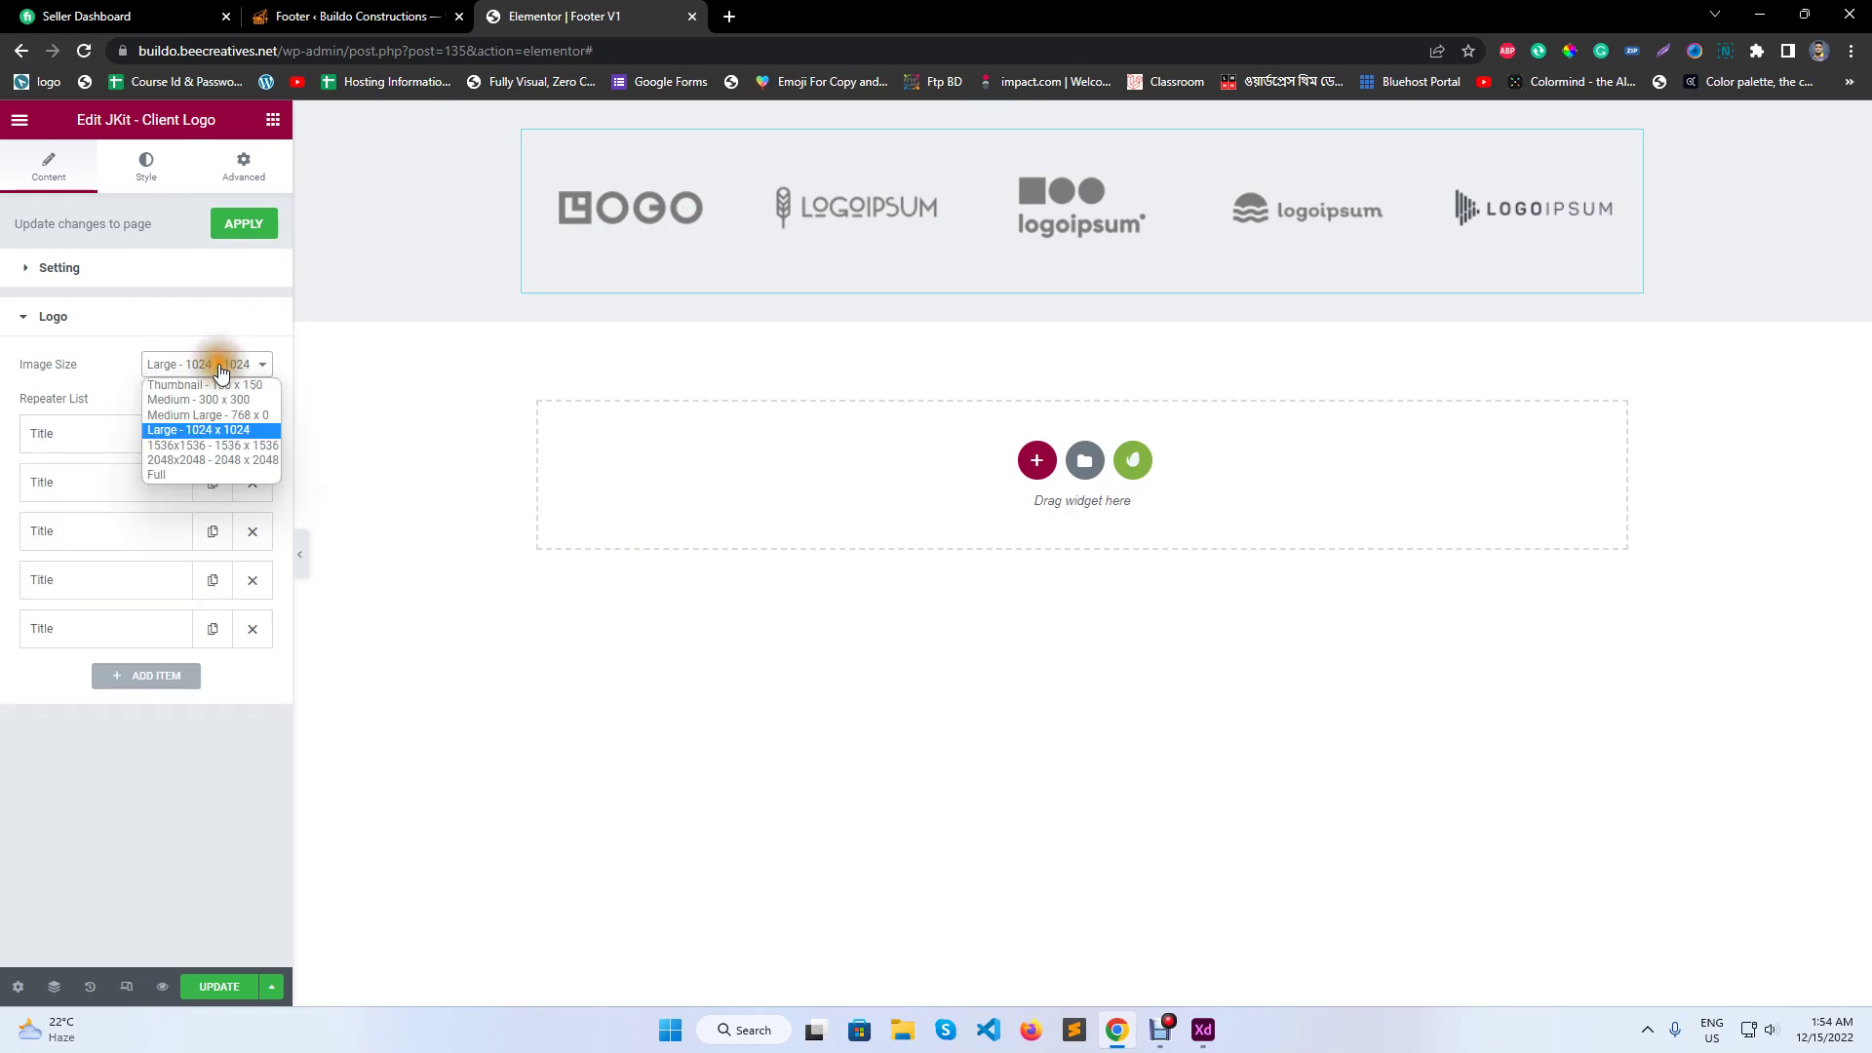
pyautogui.click(211, 386)
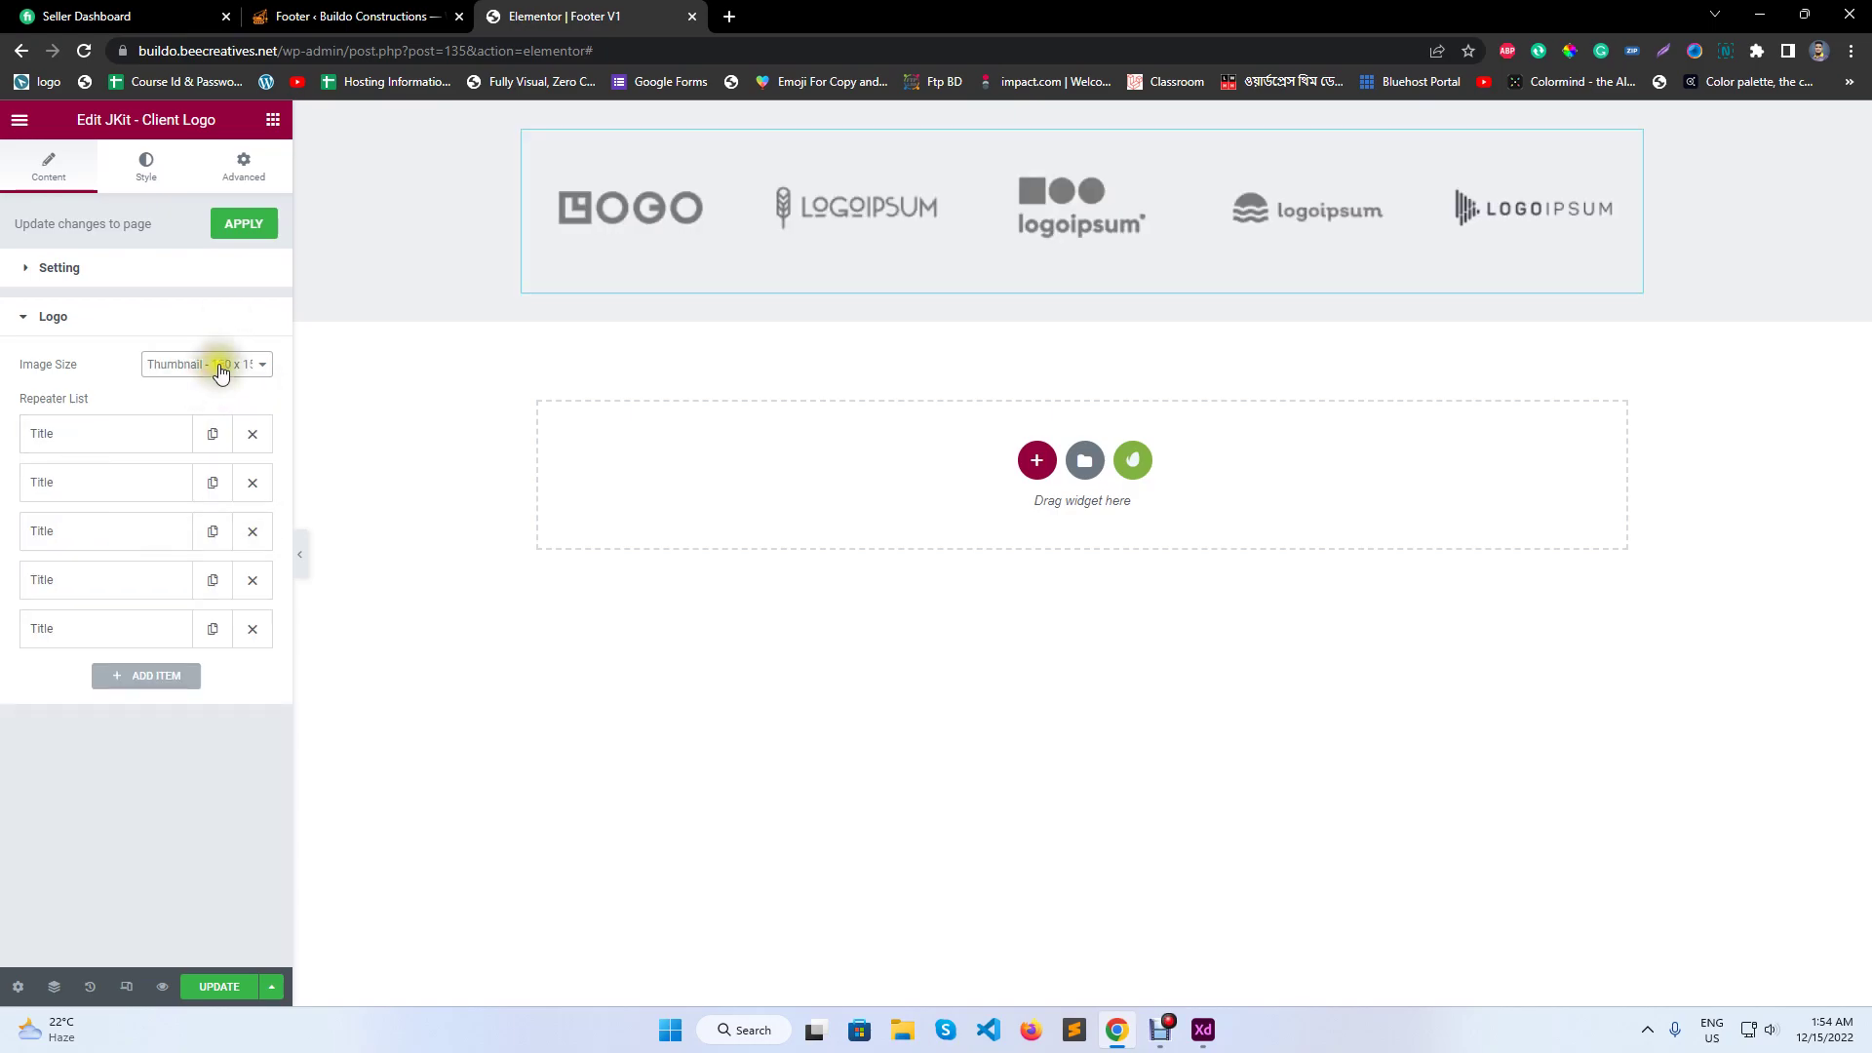
pyautogui.click(221, 364)
pyautogui.click(221, 400)
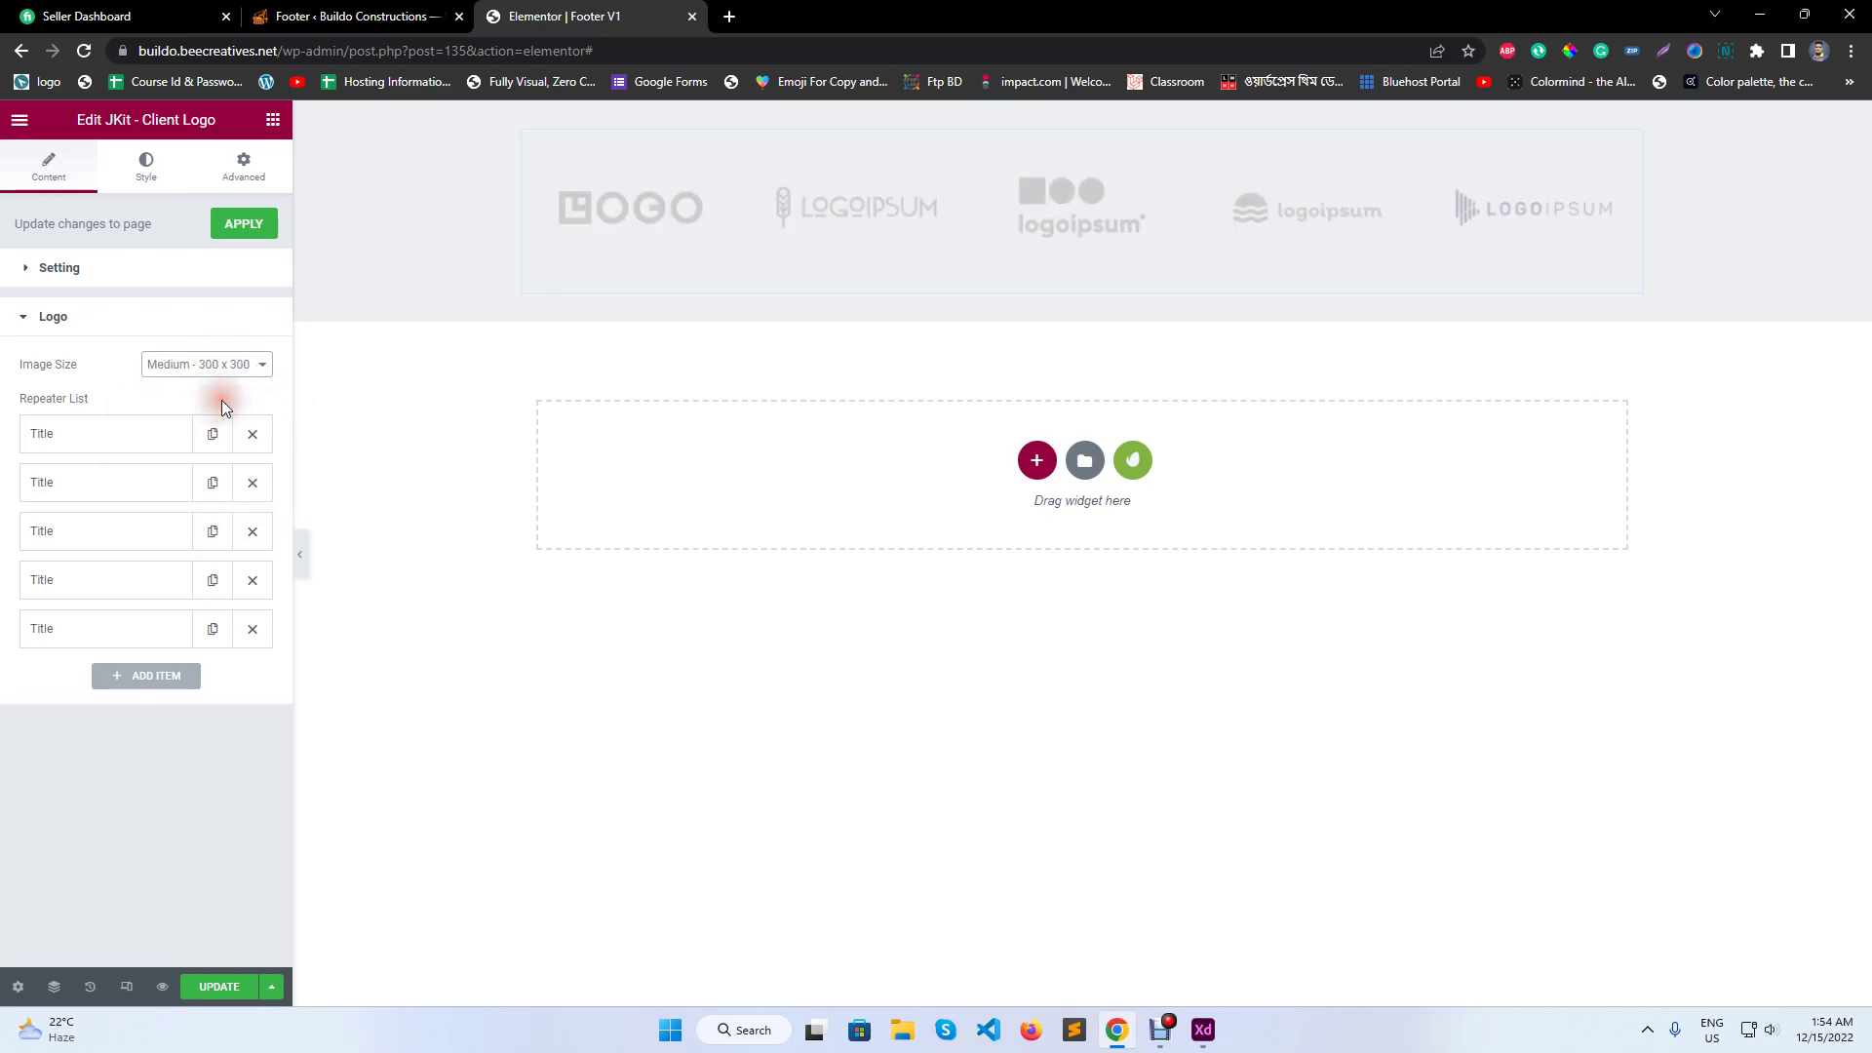
# - Turn on Fix Height for the logos with a height of 38 and set Object Fit to Contain
pyautogui.click(182, 192)
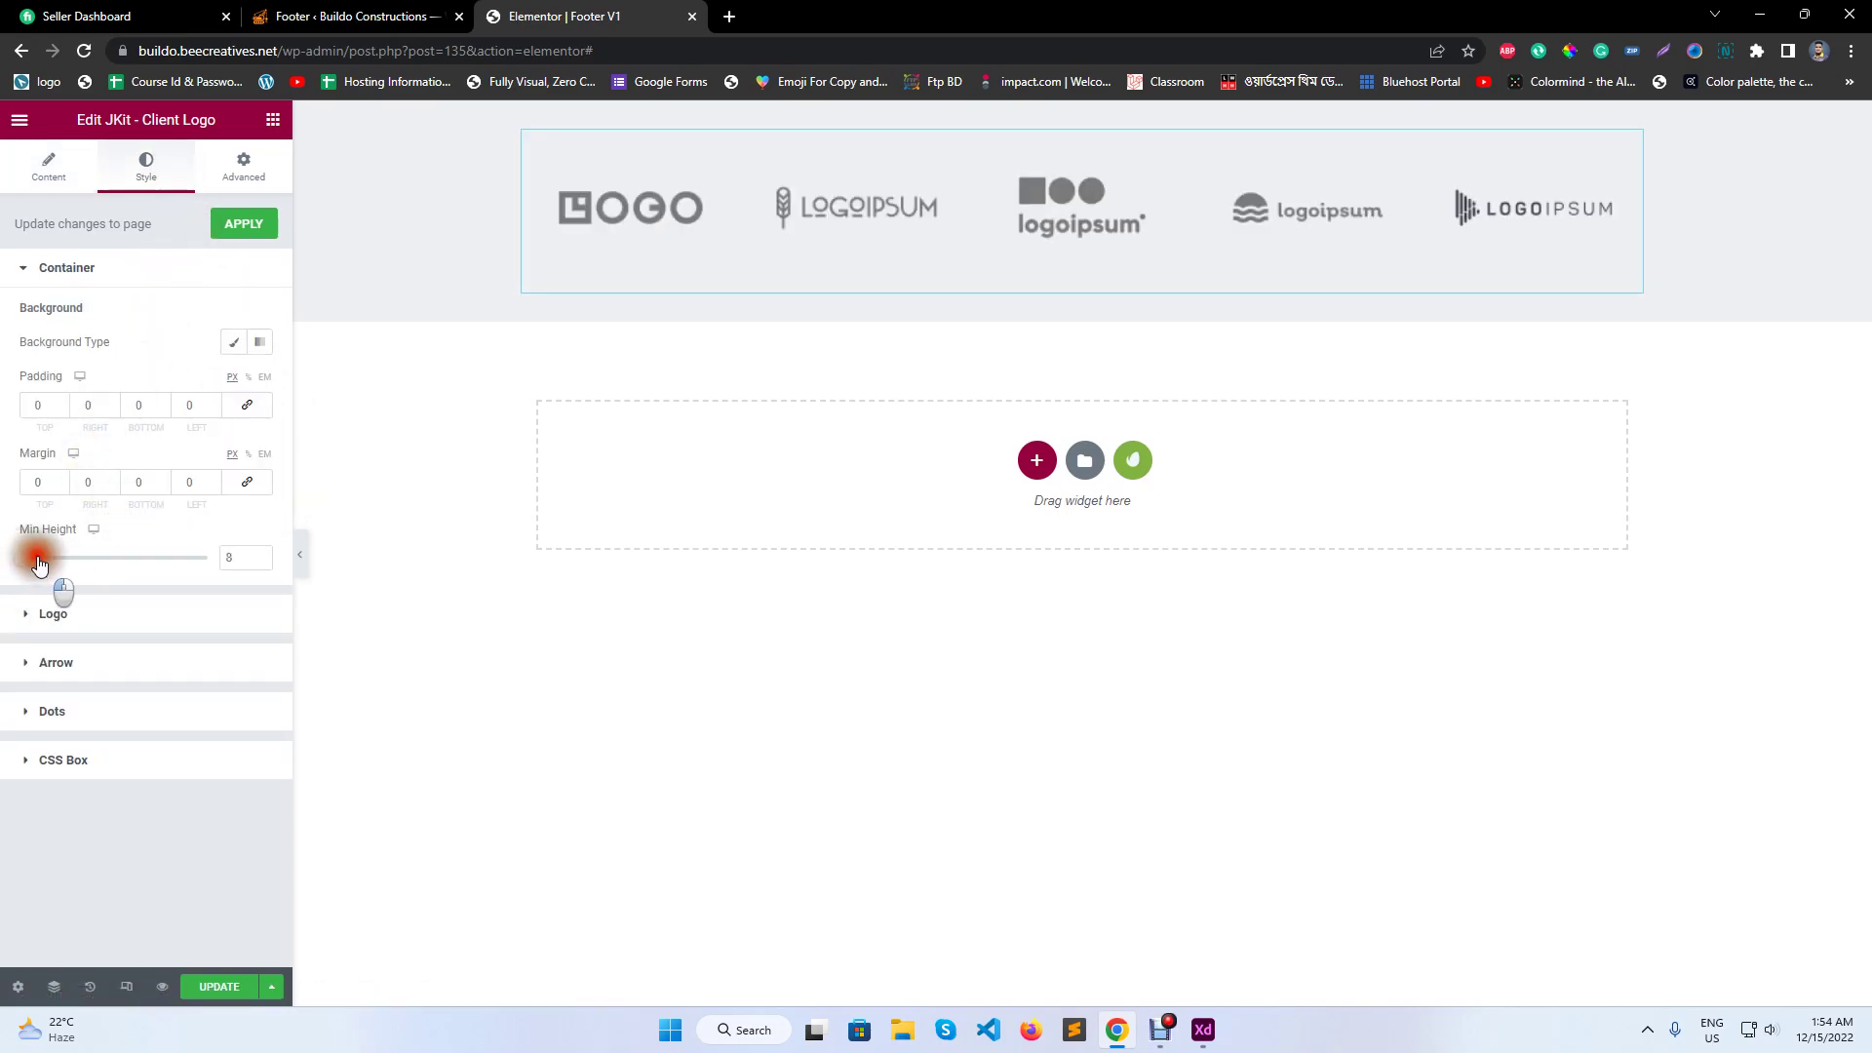
pyautogui.click(124, 615)
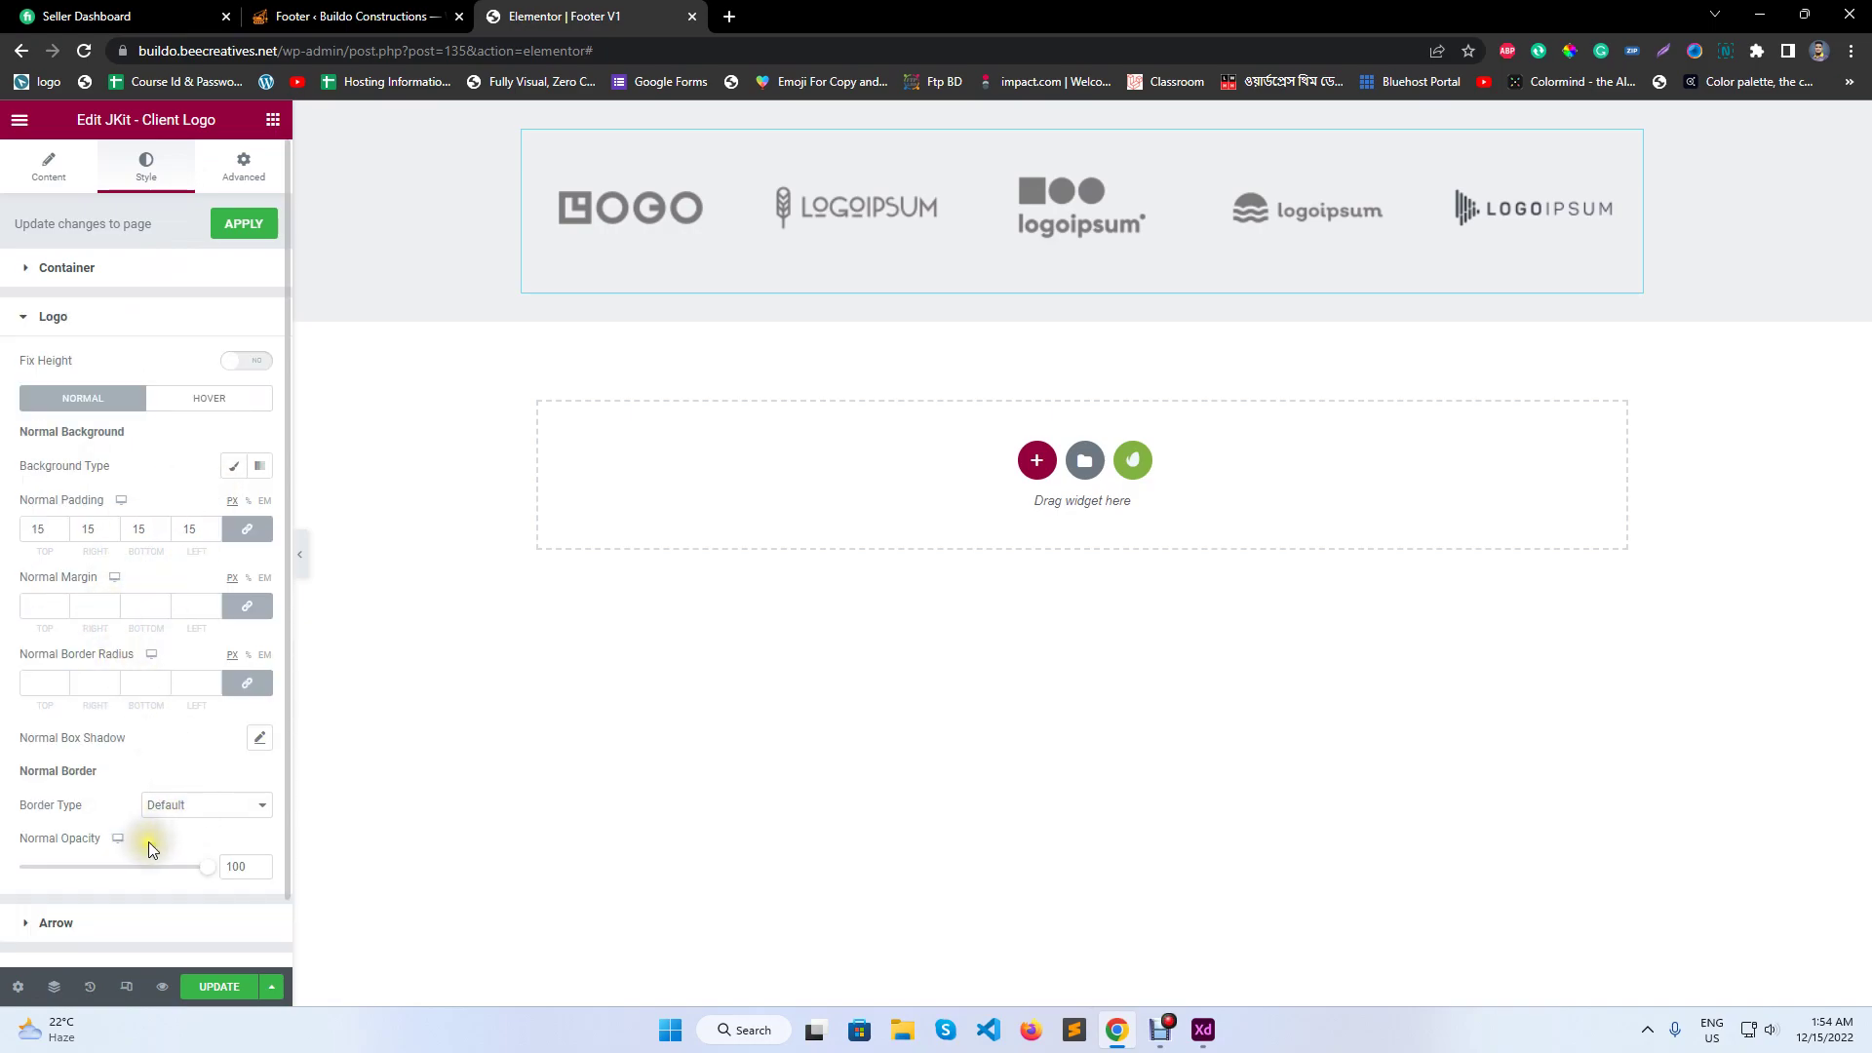
pyautogui.scroll(-1, 148, 840)
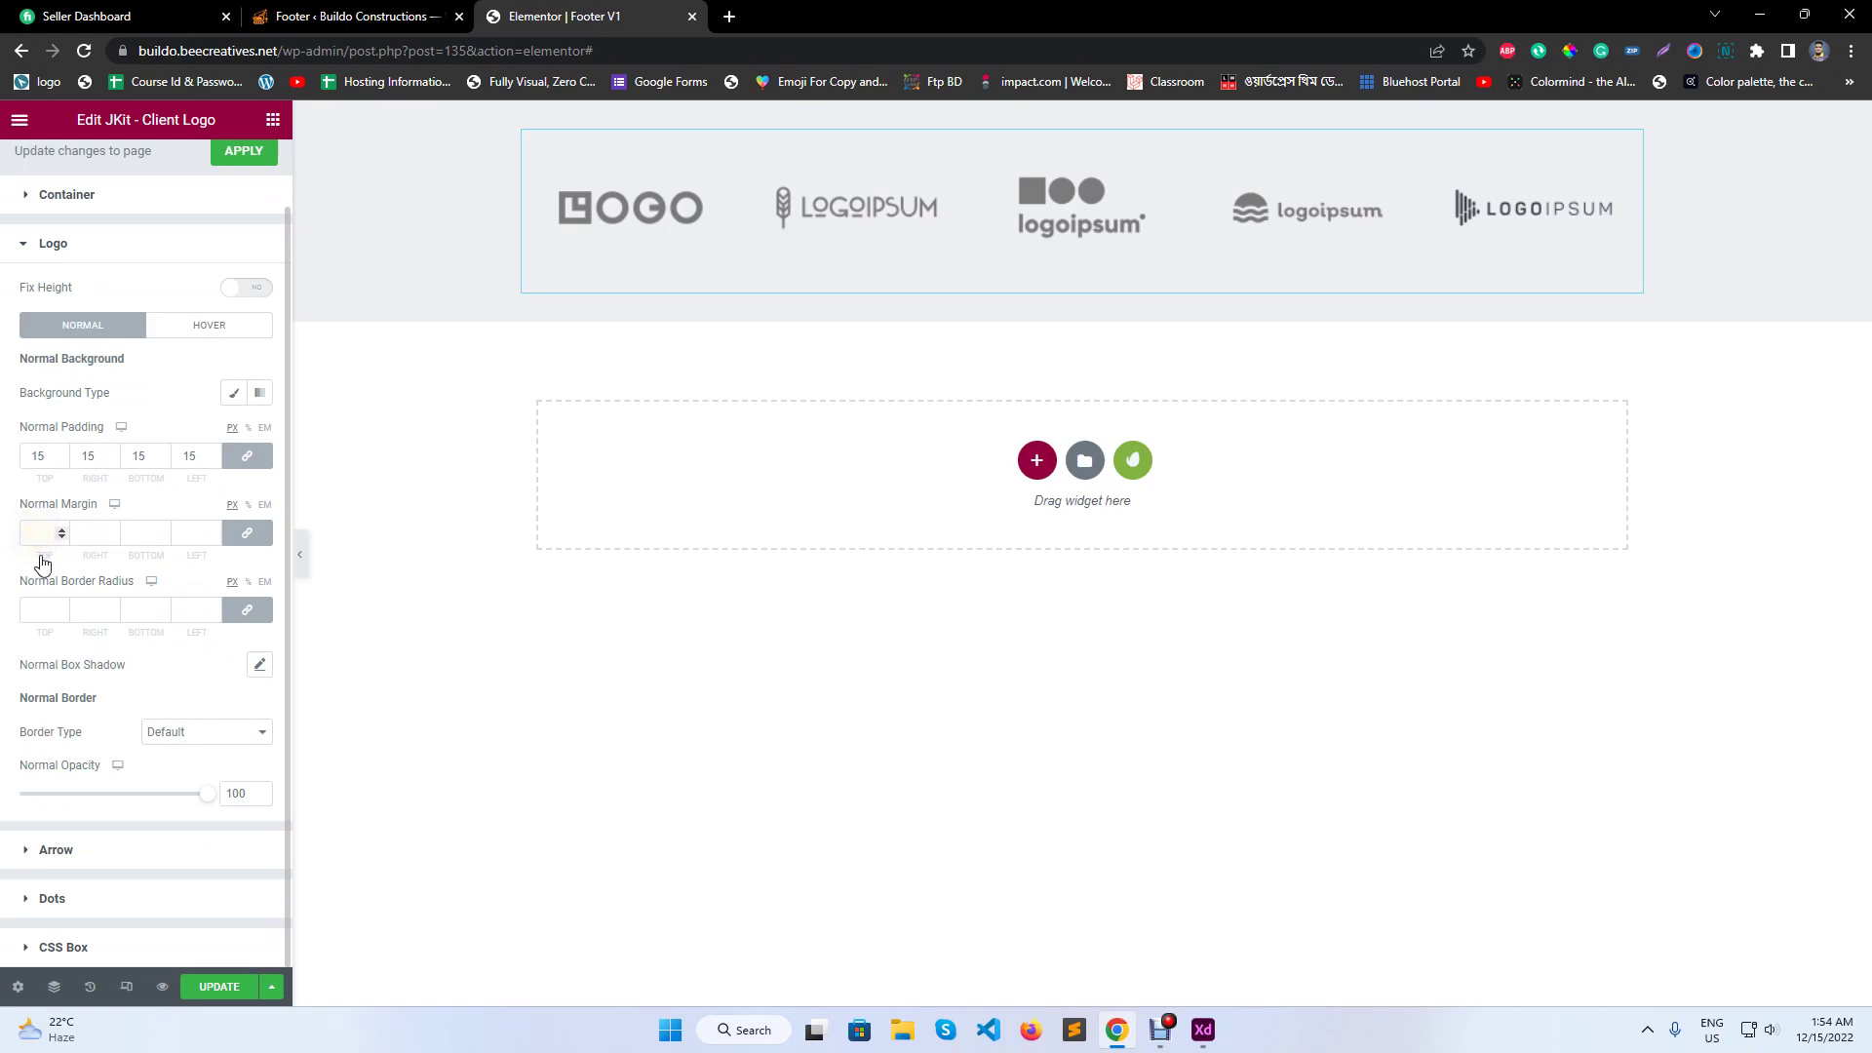
pyautogui.click(240, 287)
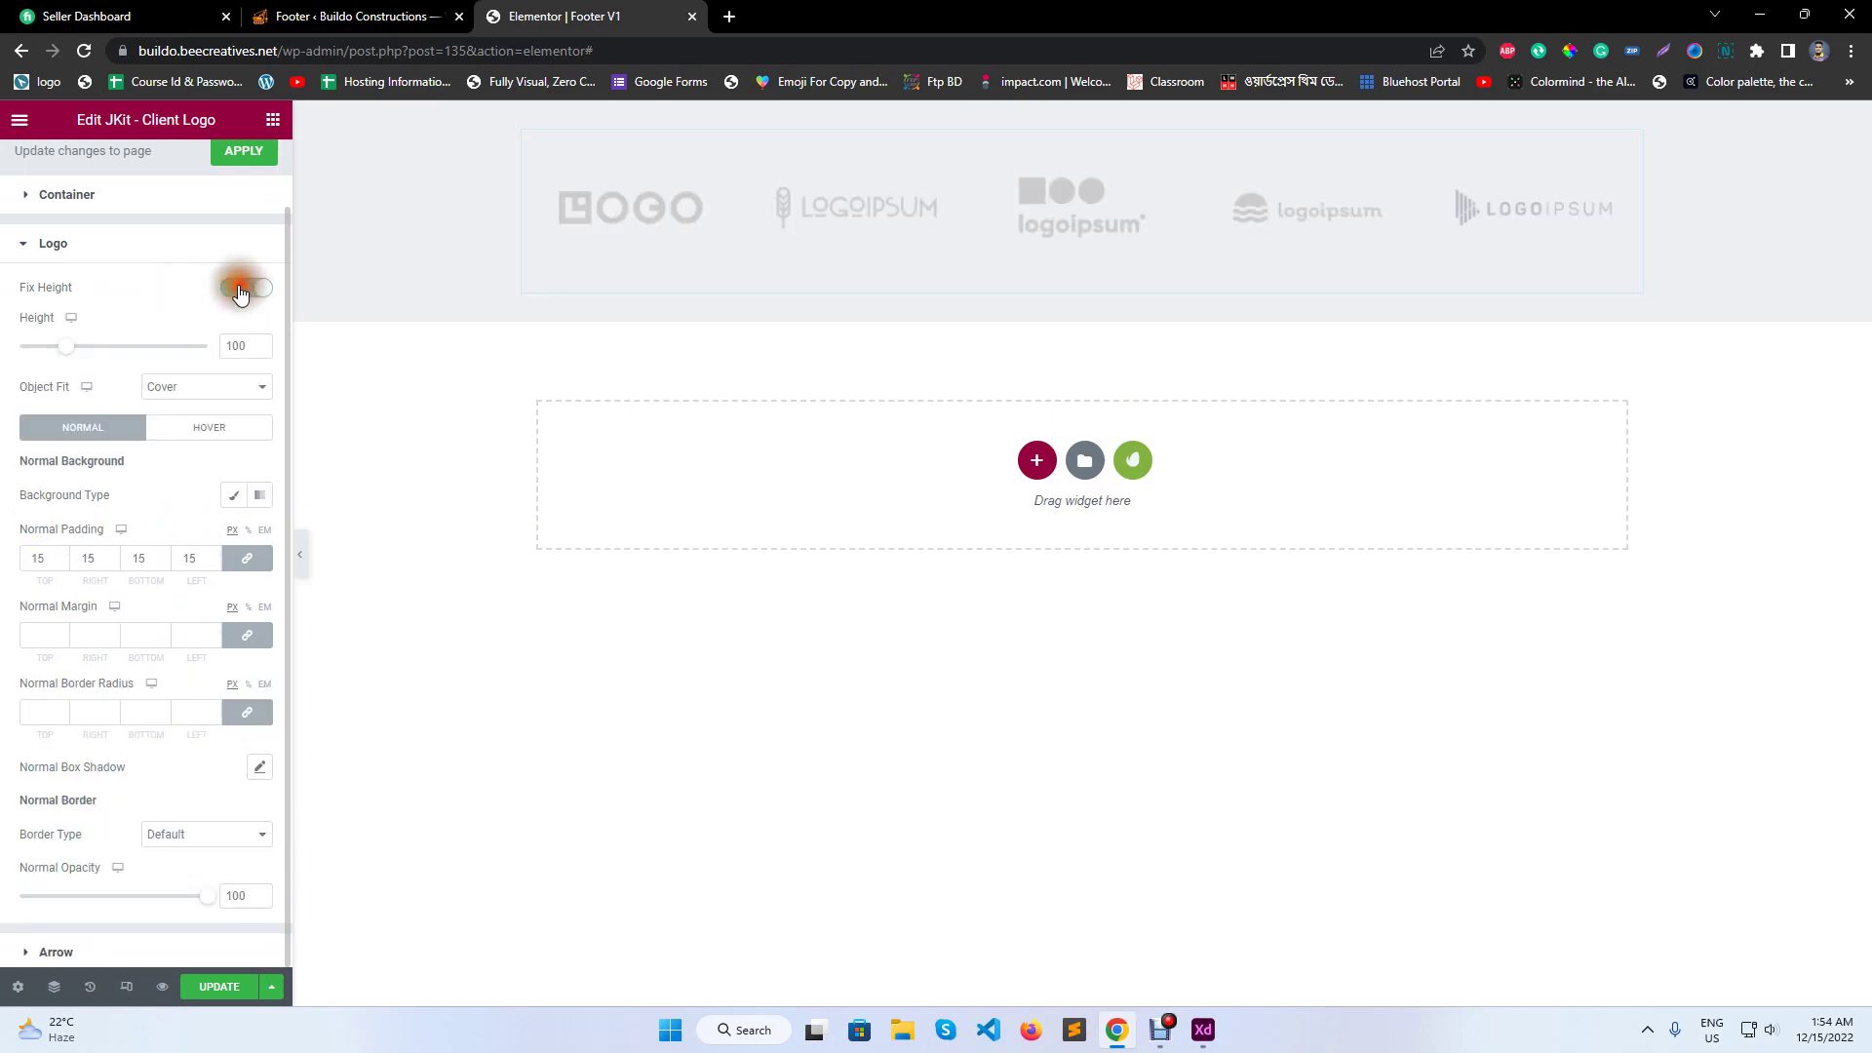
pyautogui.moveTo(68, 353); pyautogui.dragTo(39, 353)
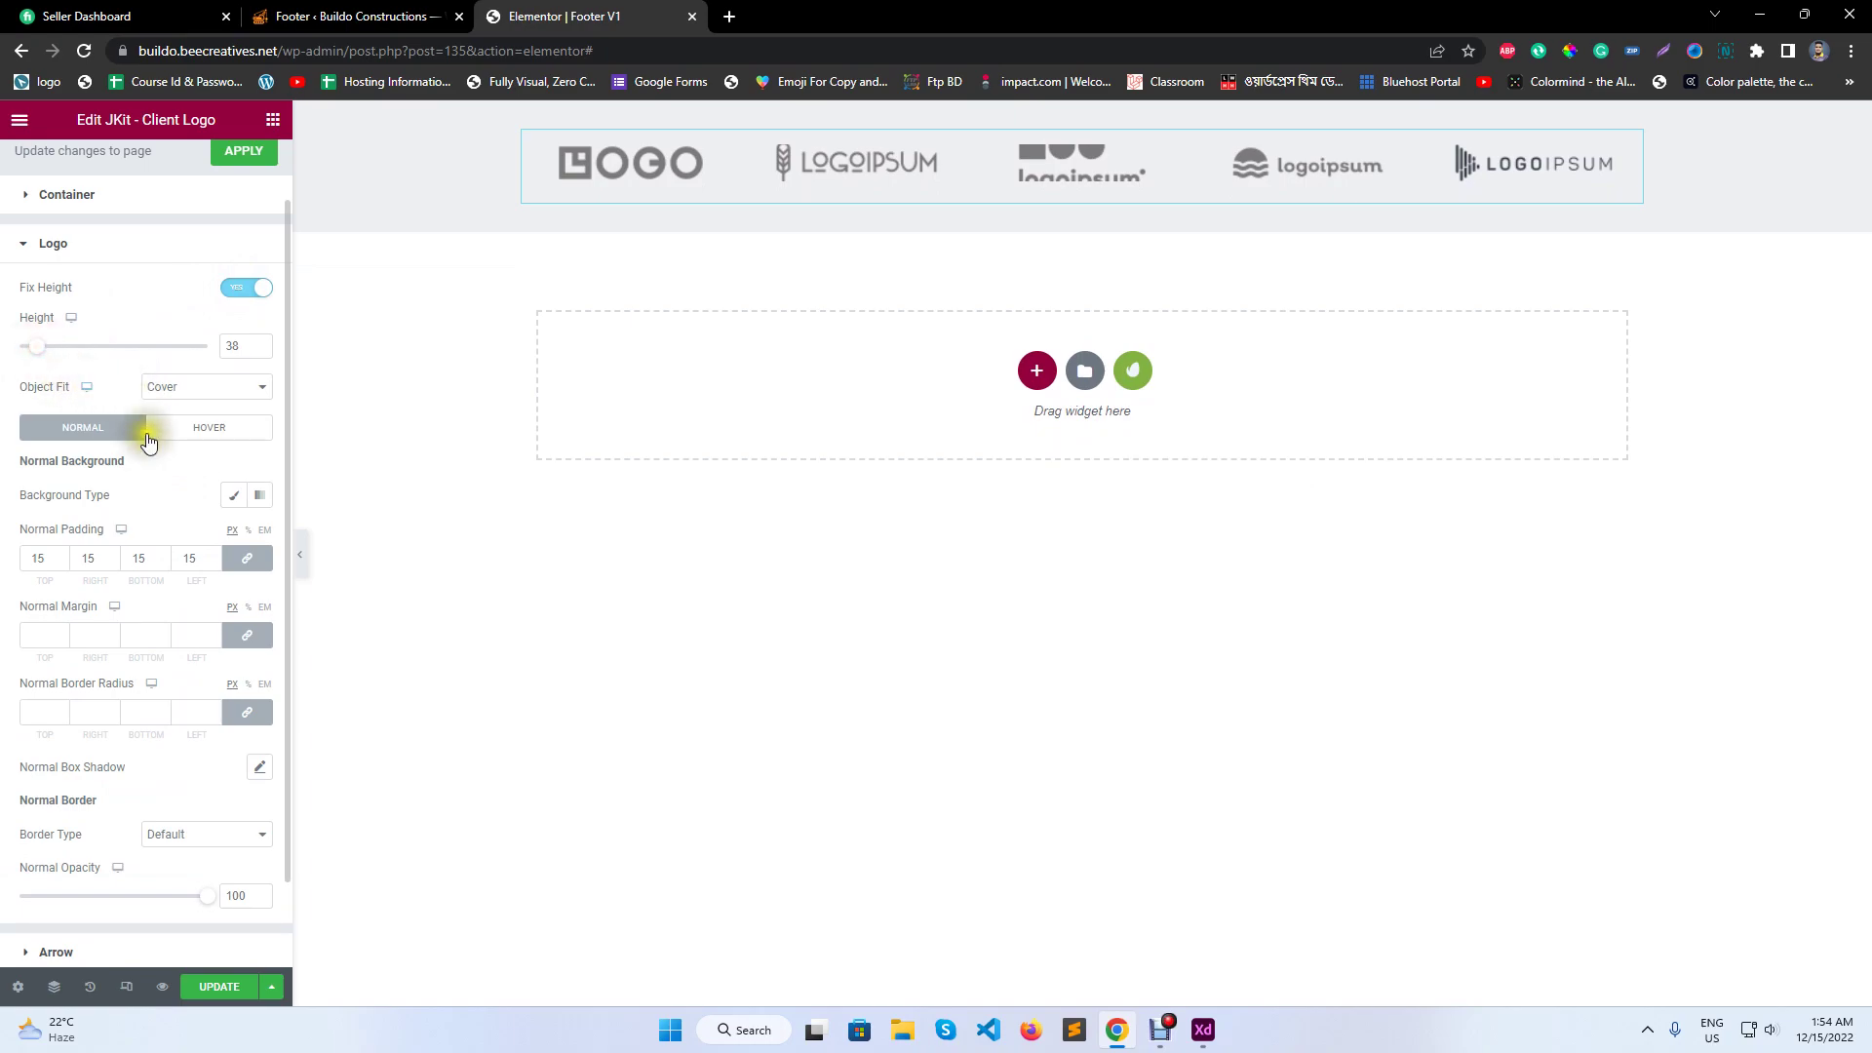
pyautogui.click(183, 388)
pyautogui.click(197, 416)
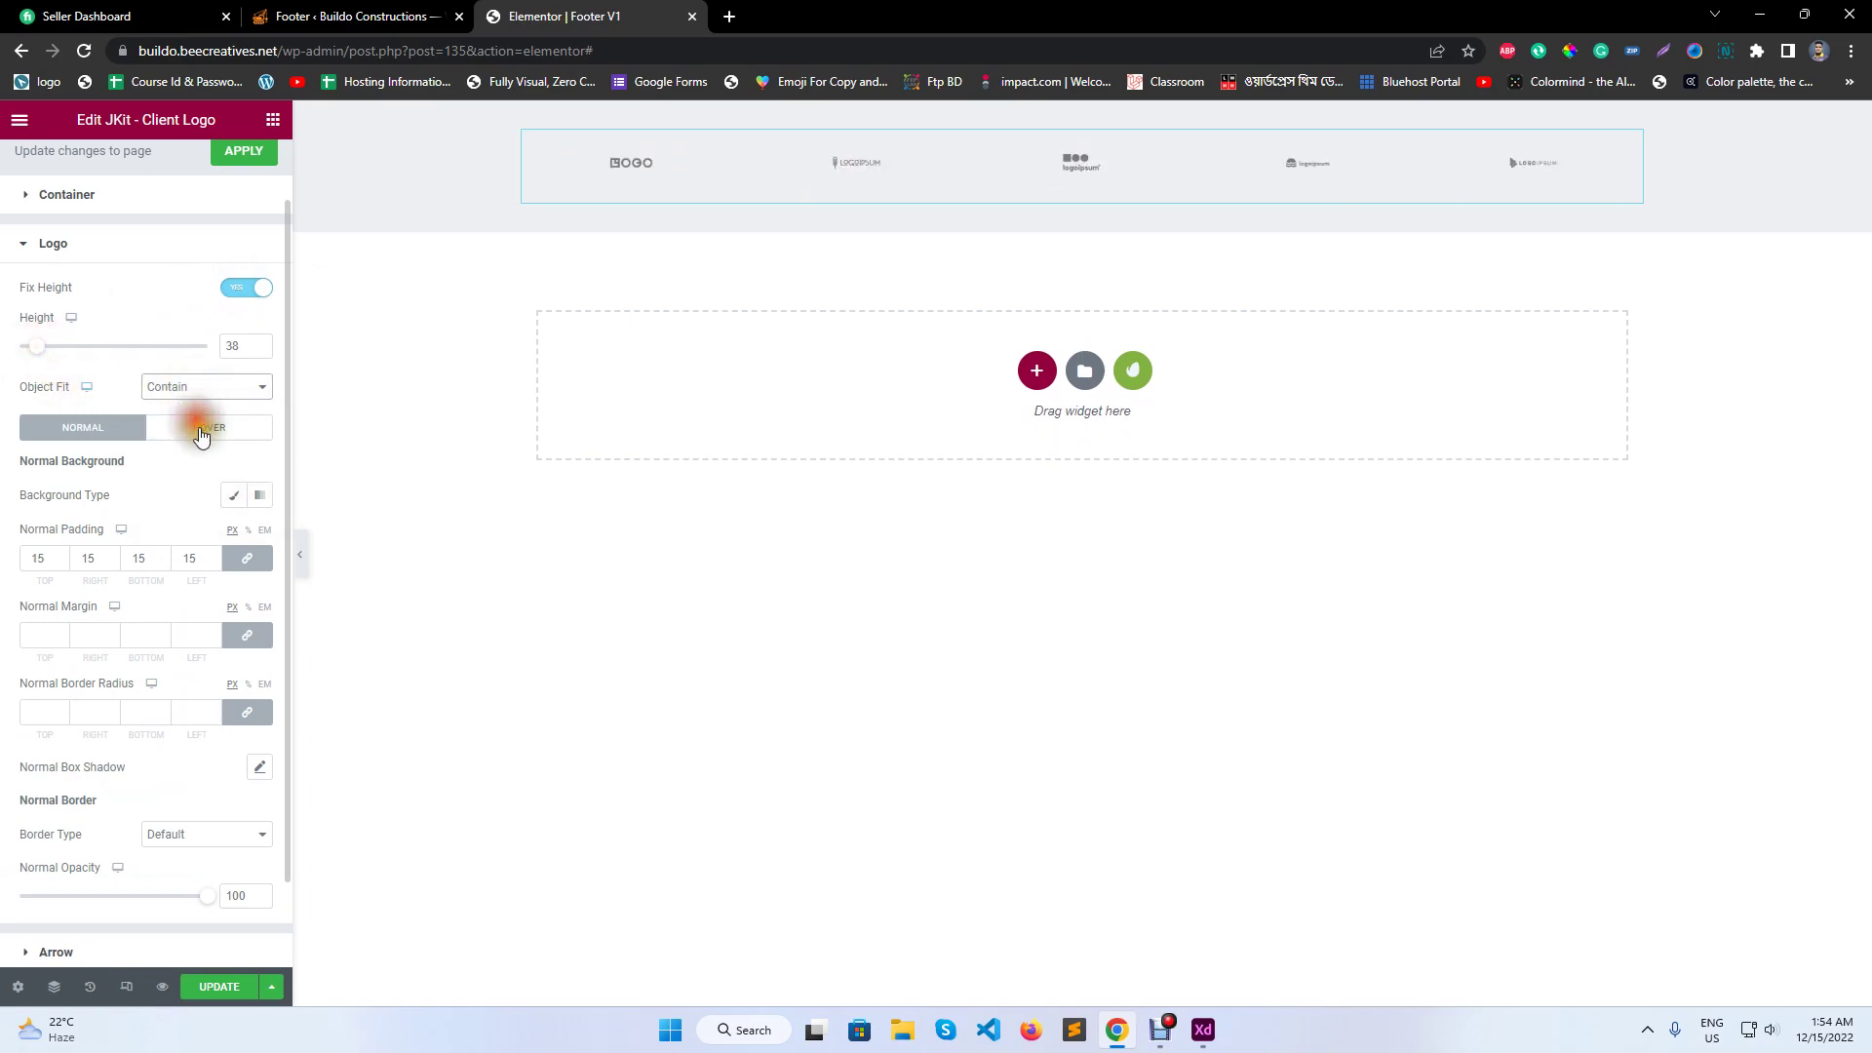
# - Set the logos' fixed height to 80, clear their normal padding and update the template
pyautogui.moveTo(35, 356); pyautogui.dragTo(57, 356)
pyautogui.click(237, 345)
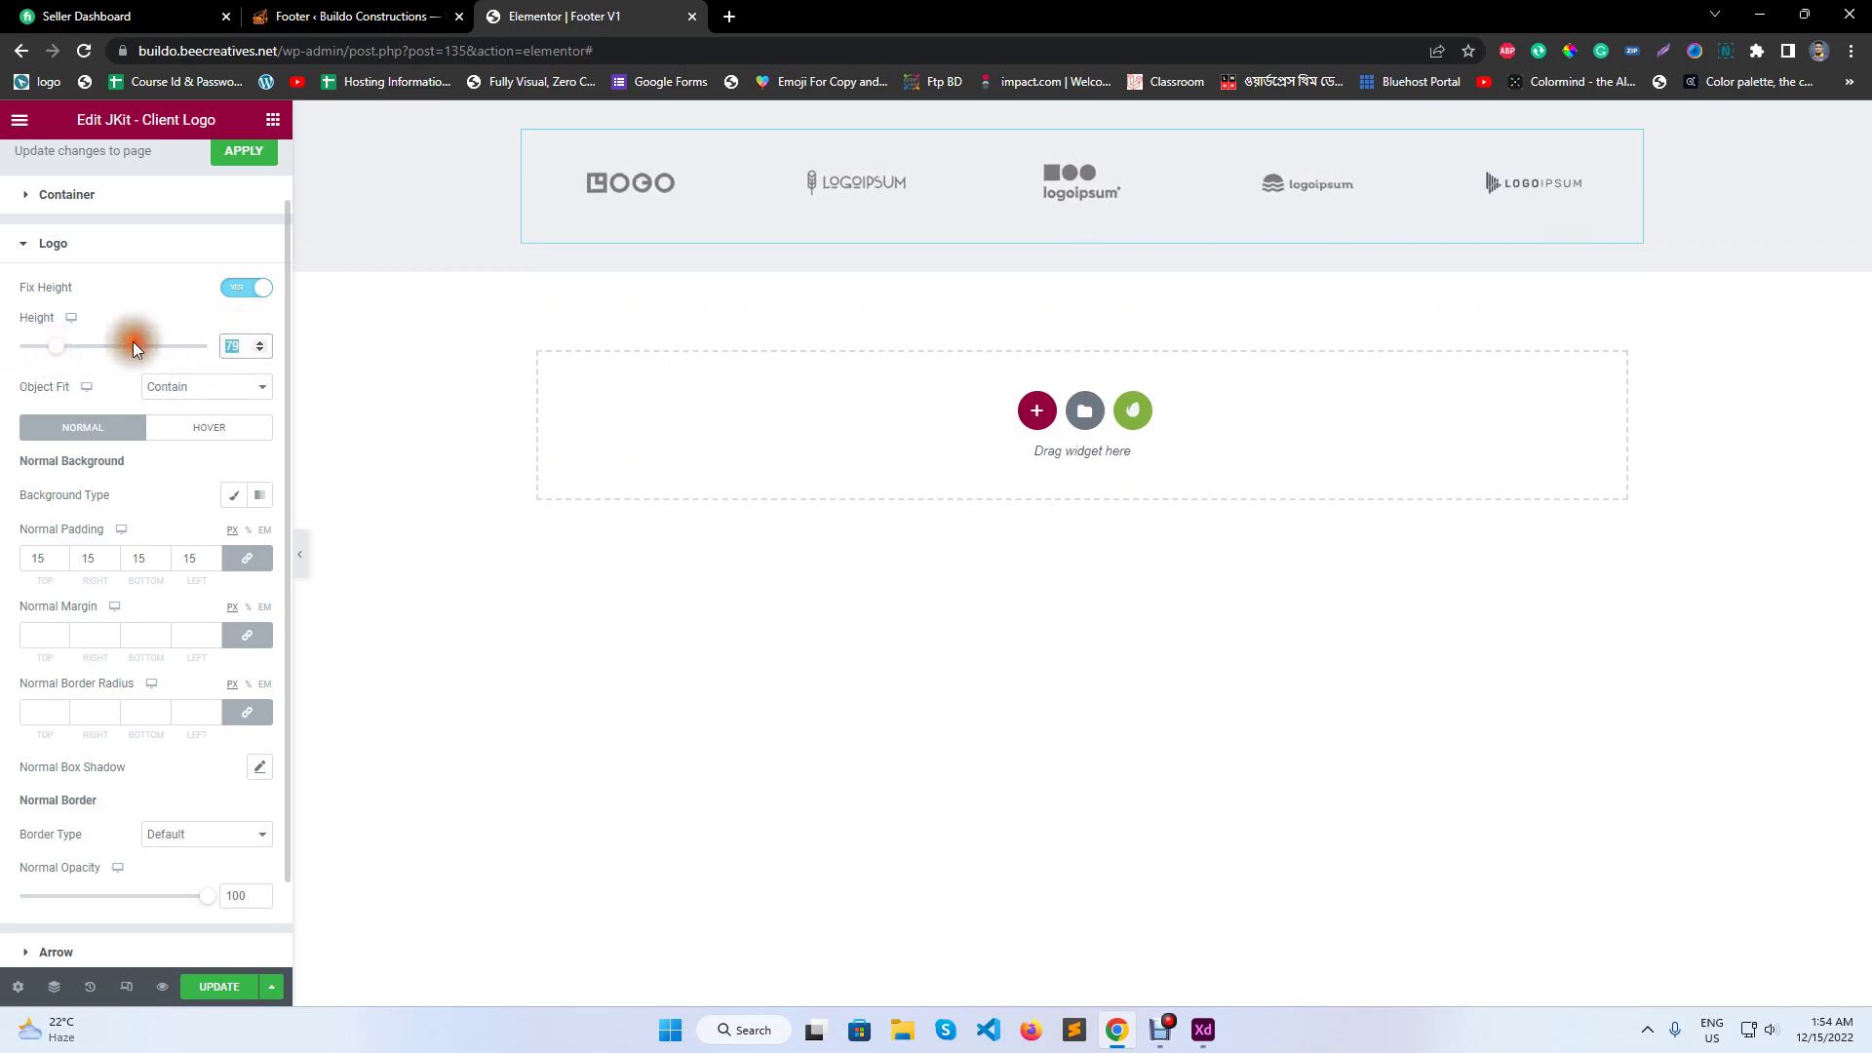
pyautogui.press('BackSpace')
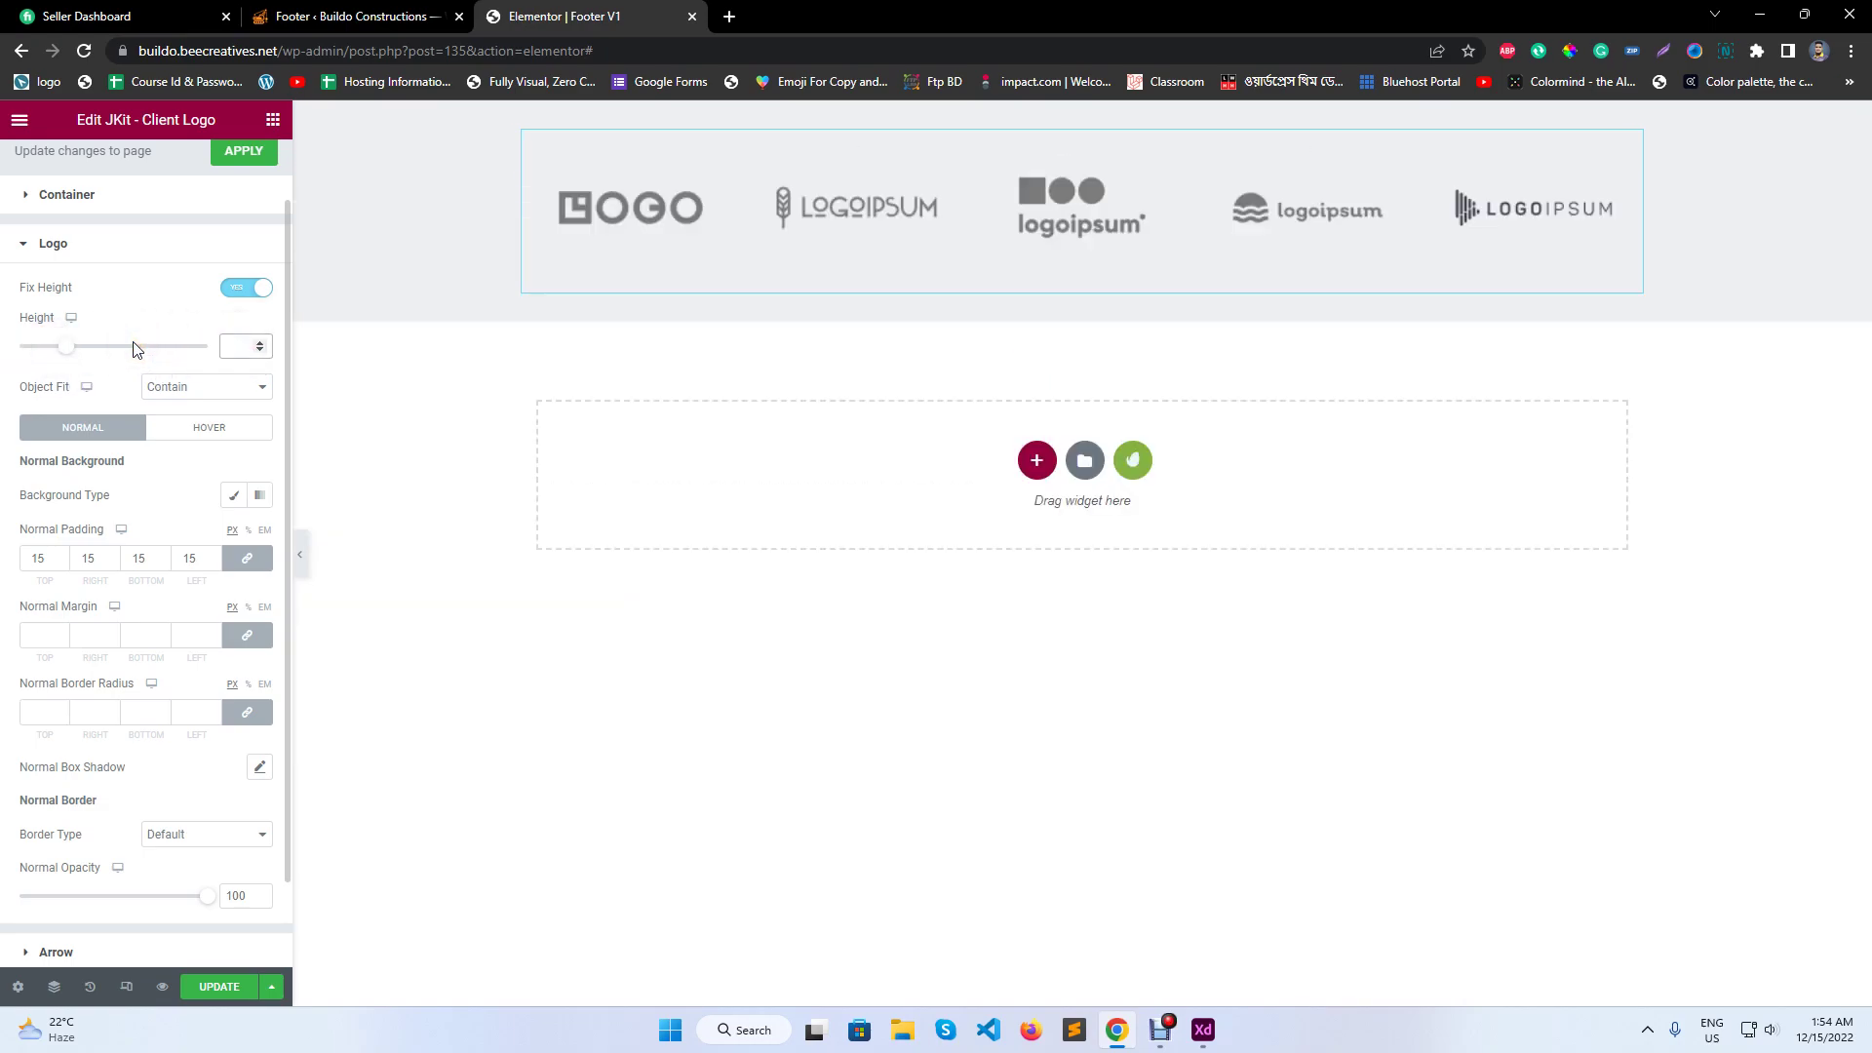
pyautogui.write('80')
pyautogui.click(72, 557)
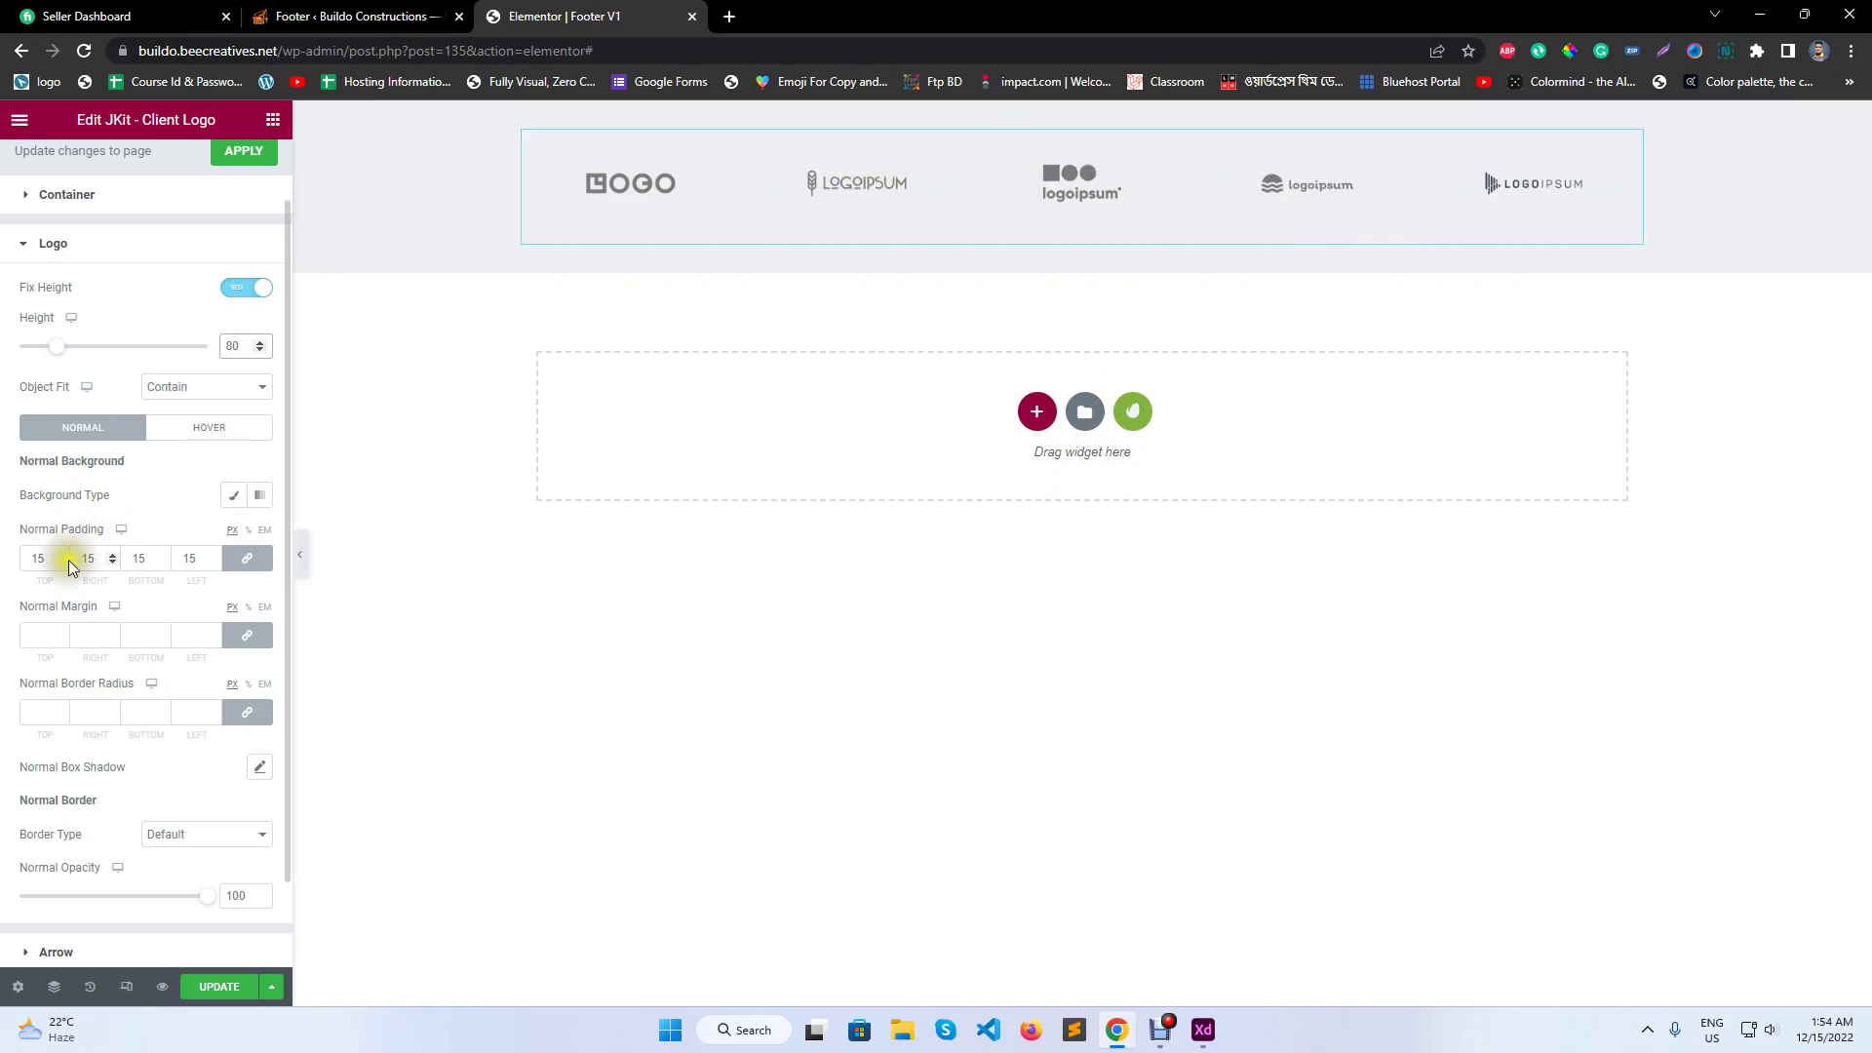
pyautogui.press('BackSpace')
pyautogui.click(220, 987)
# - Preview the logo carousel at full width with the editing panel hidden and test swiping through the logos
pyautogui.click(300, 555)
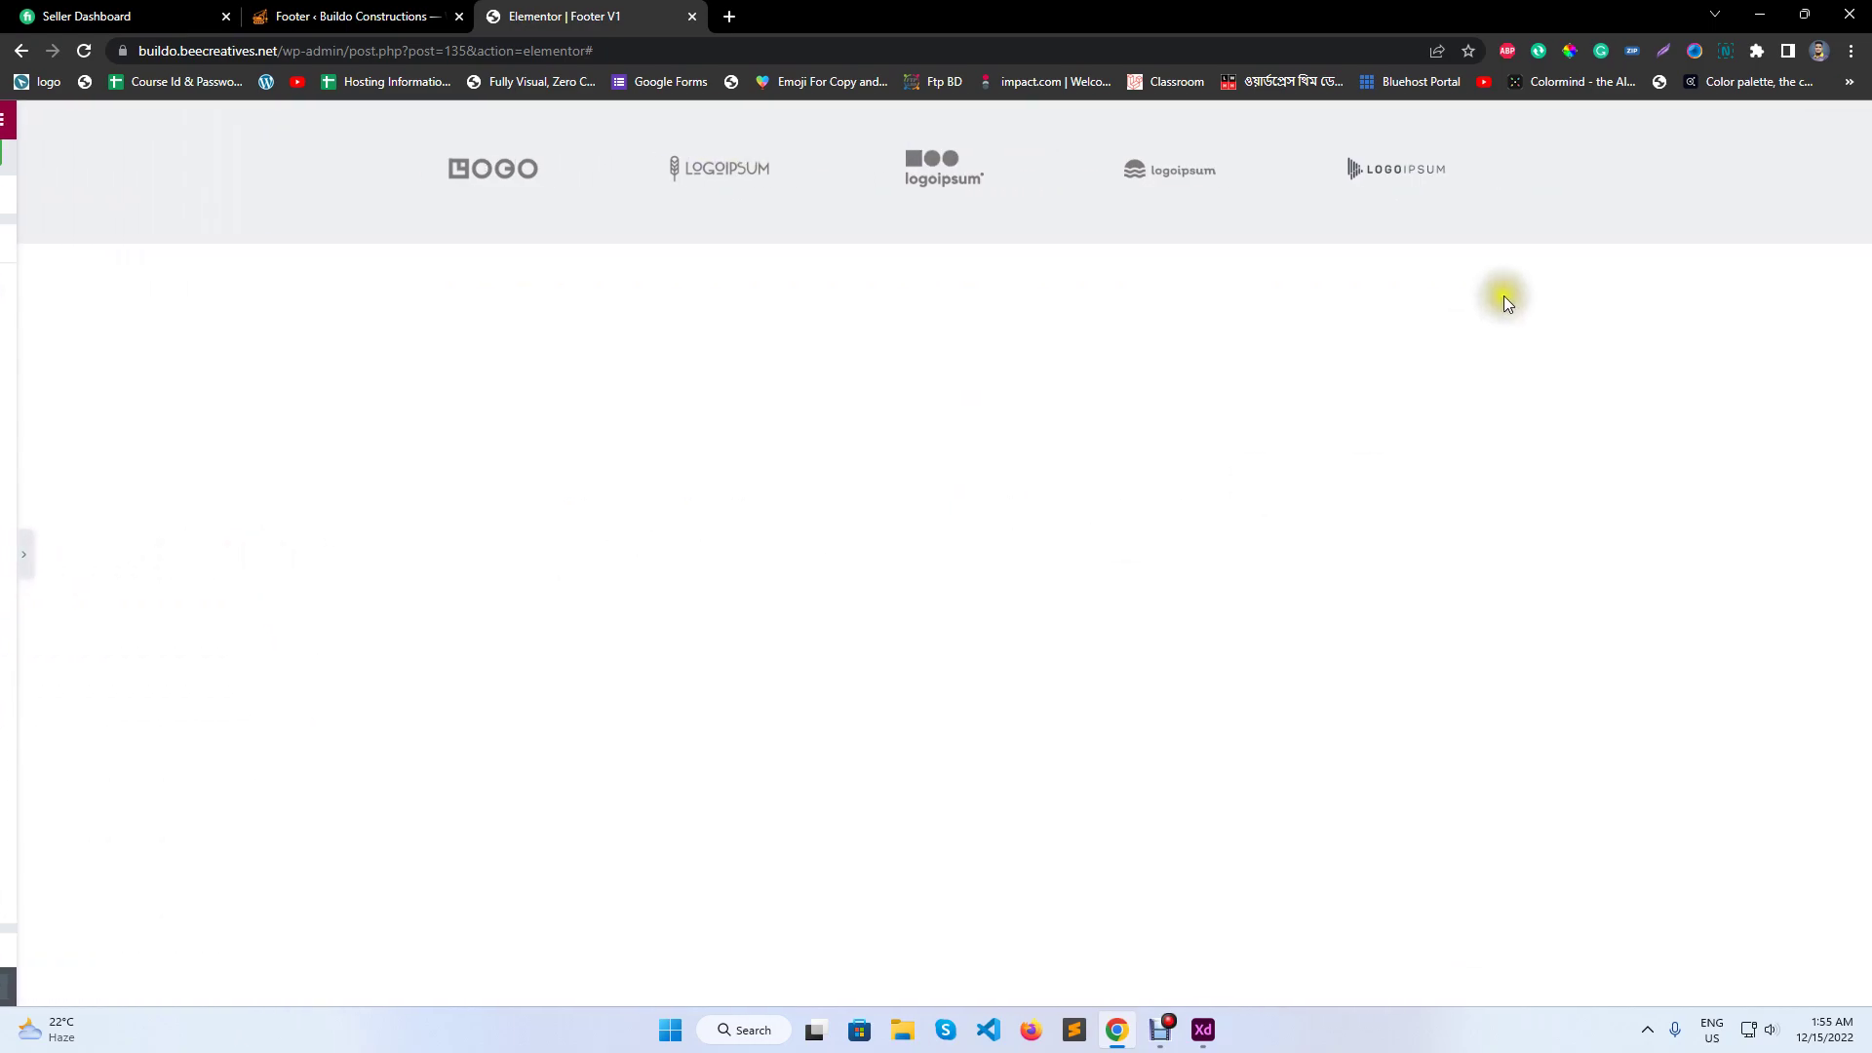
pyautogui.moveTo(1165, 173); pyautogui.dragTo(489, 172)
pyautogui.click(6, 566)
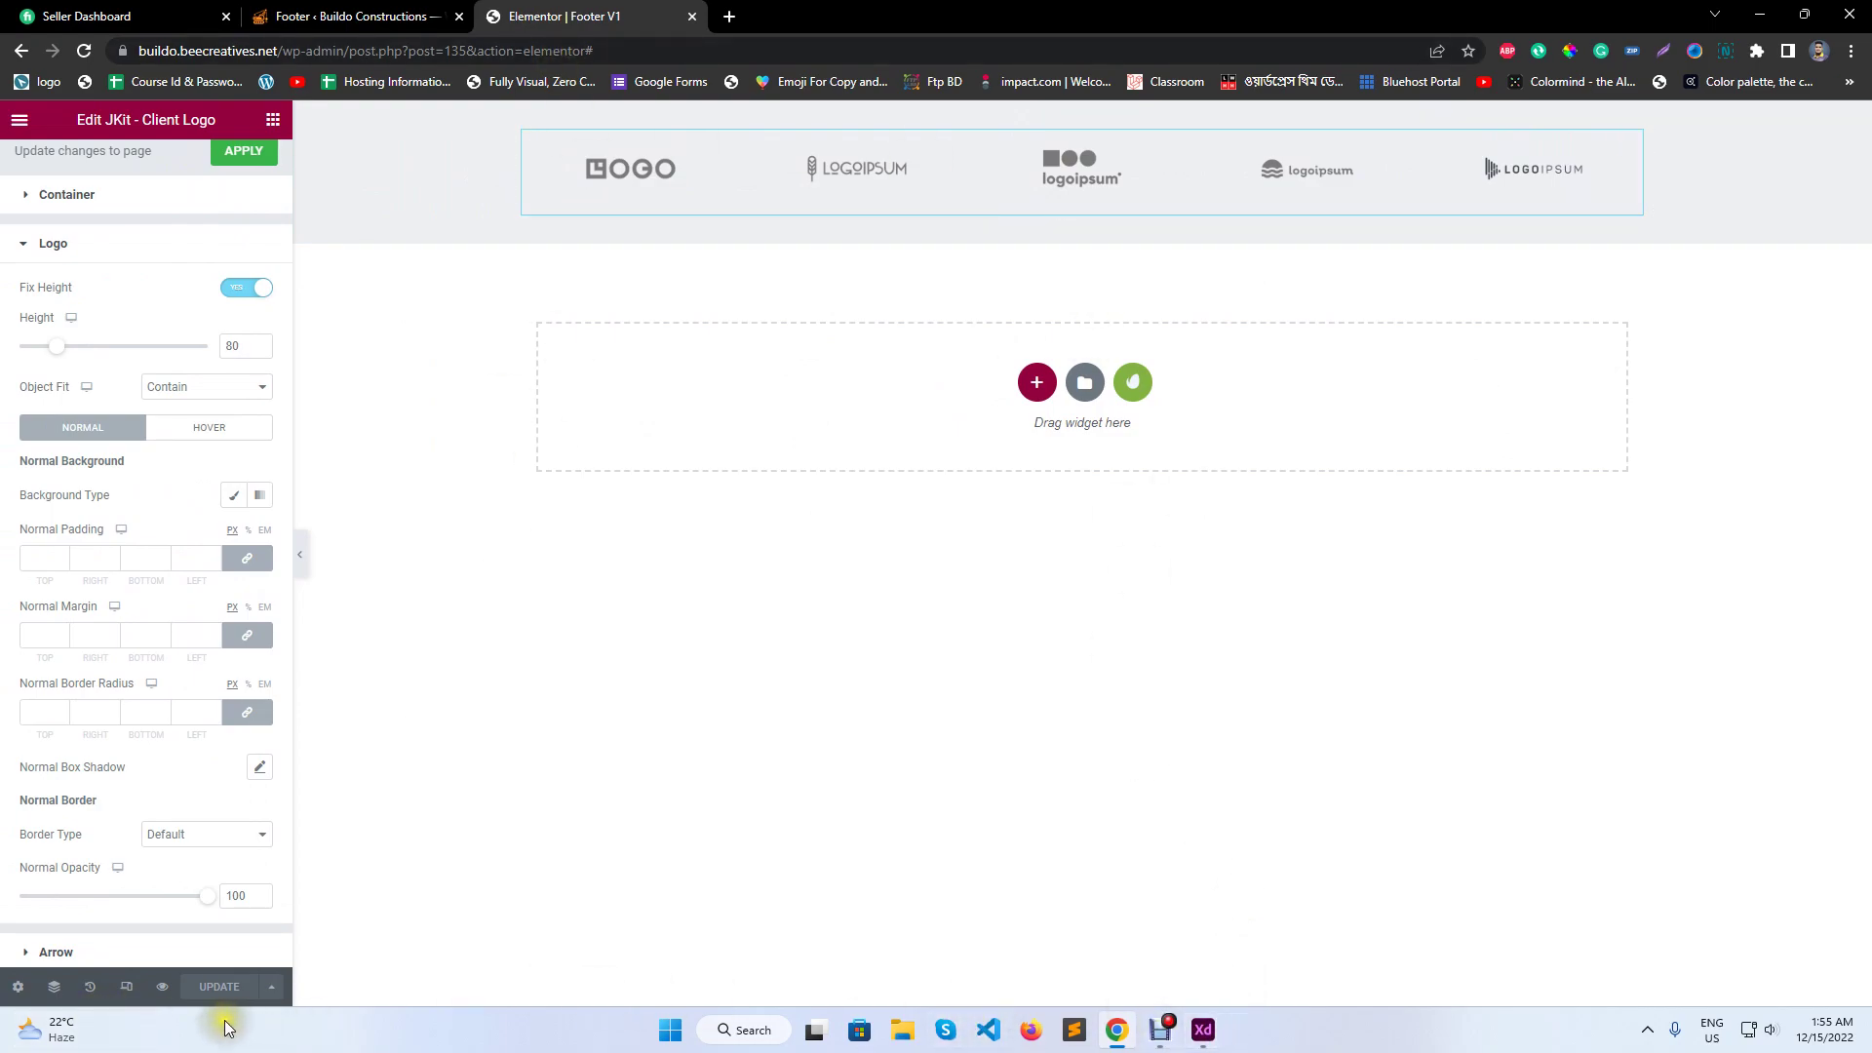
# - Set the carousel's Slide to Show to 3 for mobile, turn Autoplay on and update the template
pyautogui.click(126, 987)
pyautogui.click(995, 119)
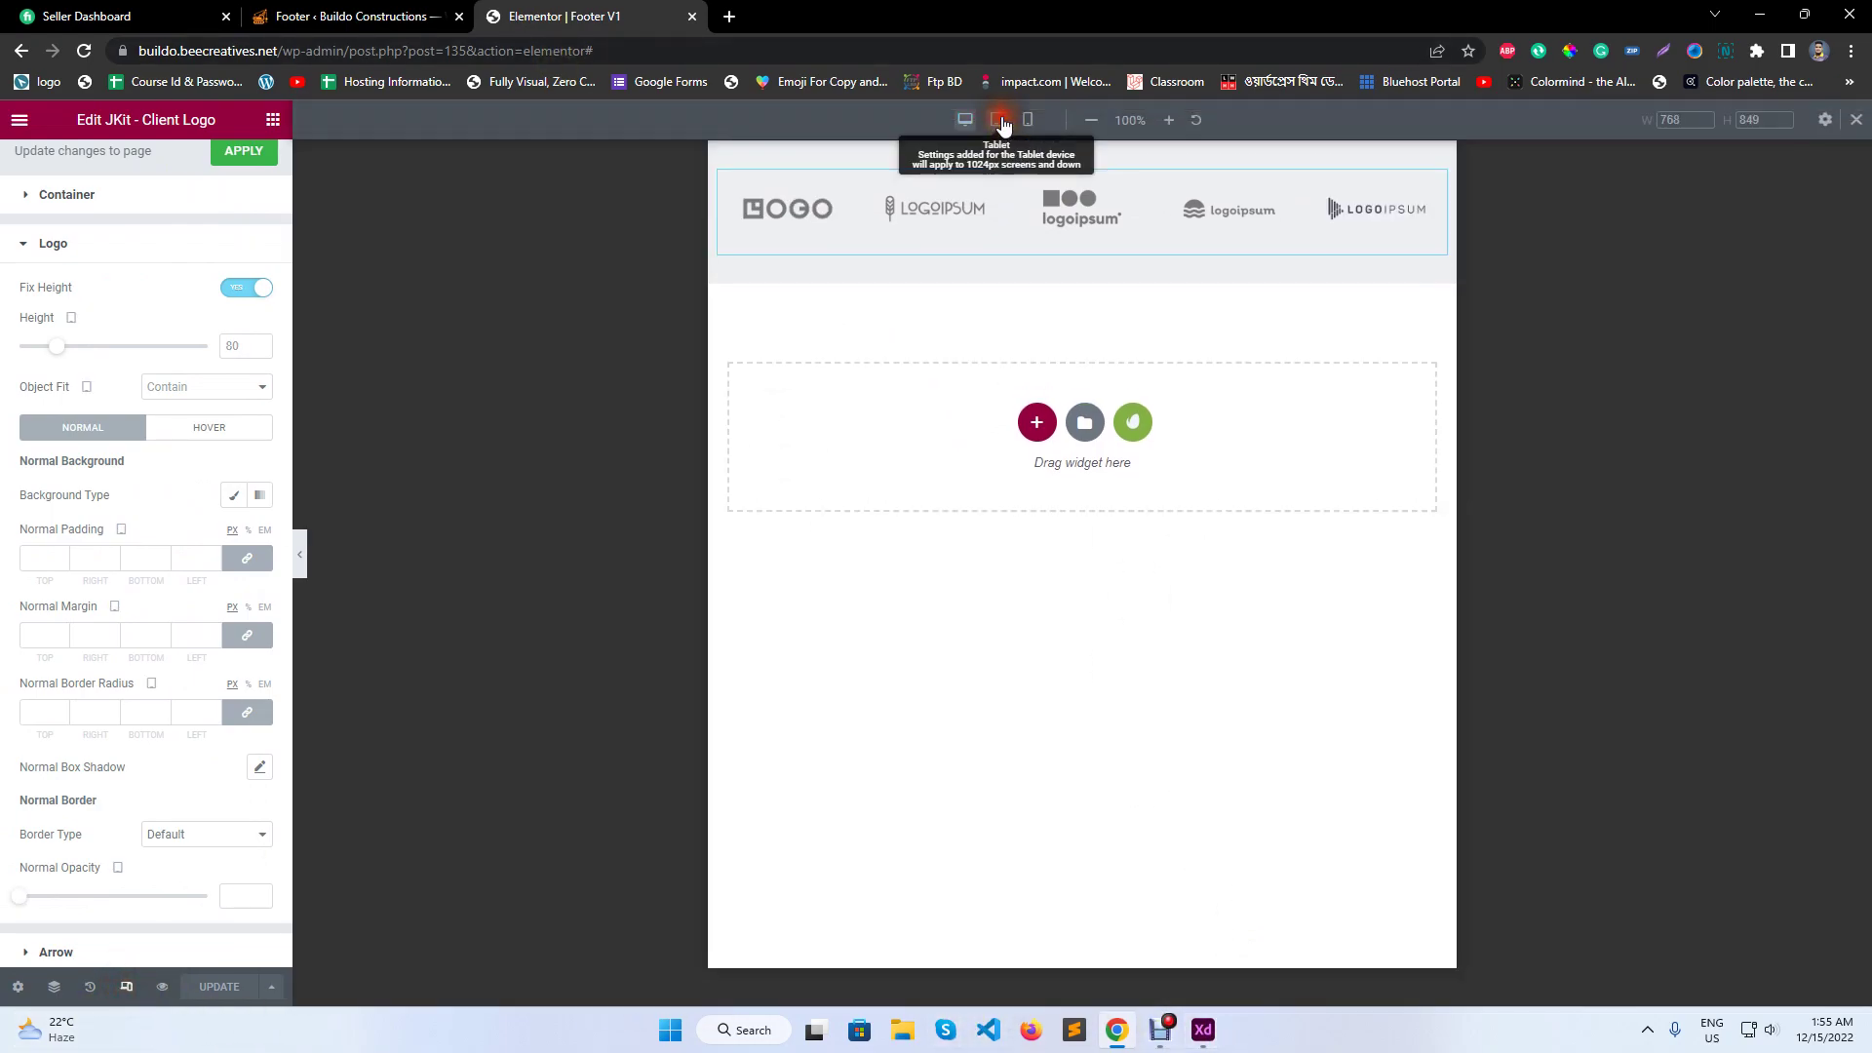
pyautogui.click(1030, 121)
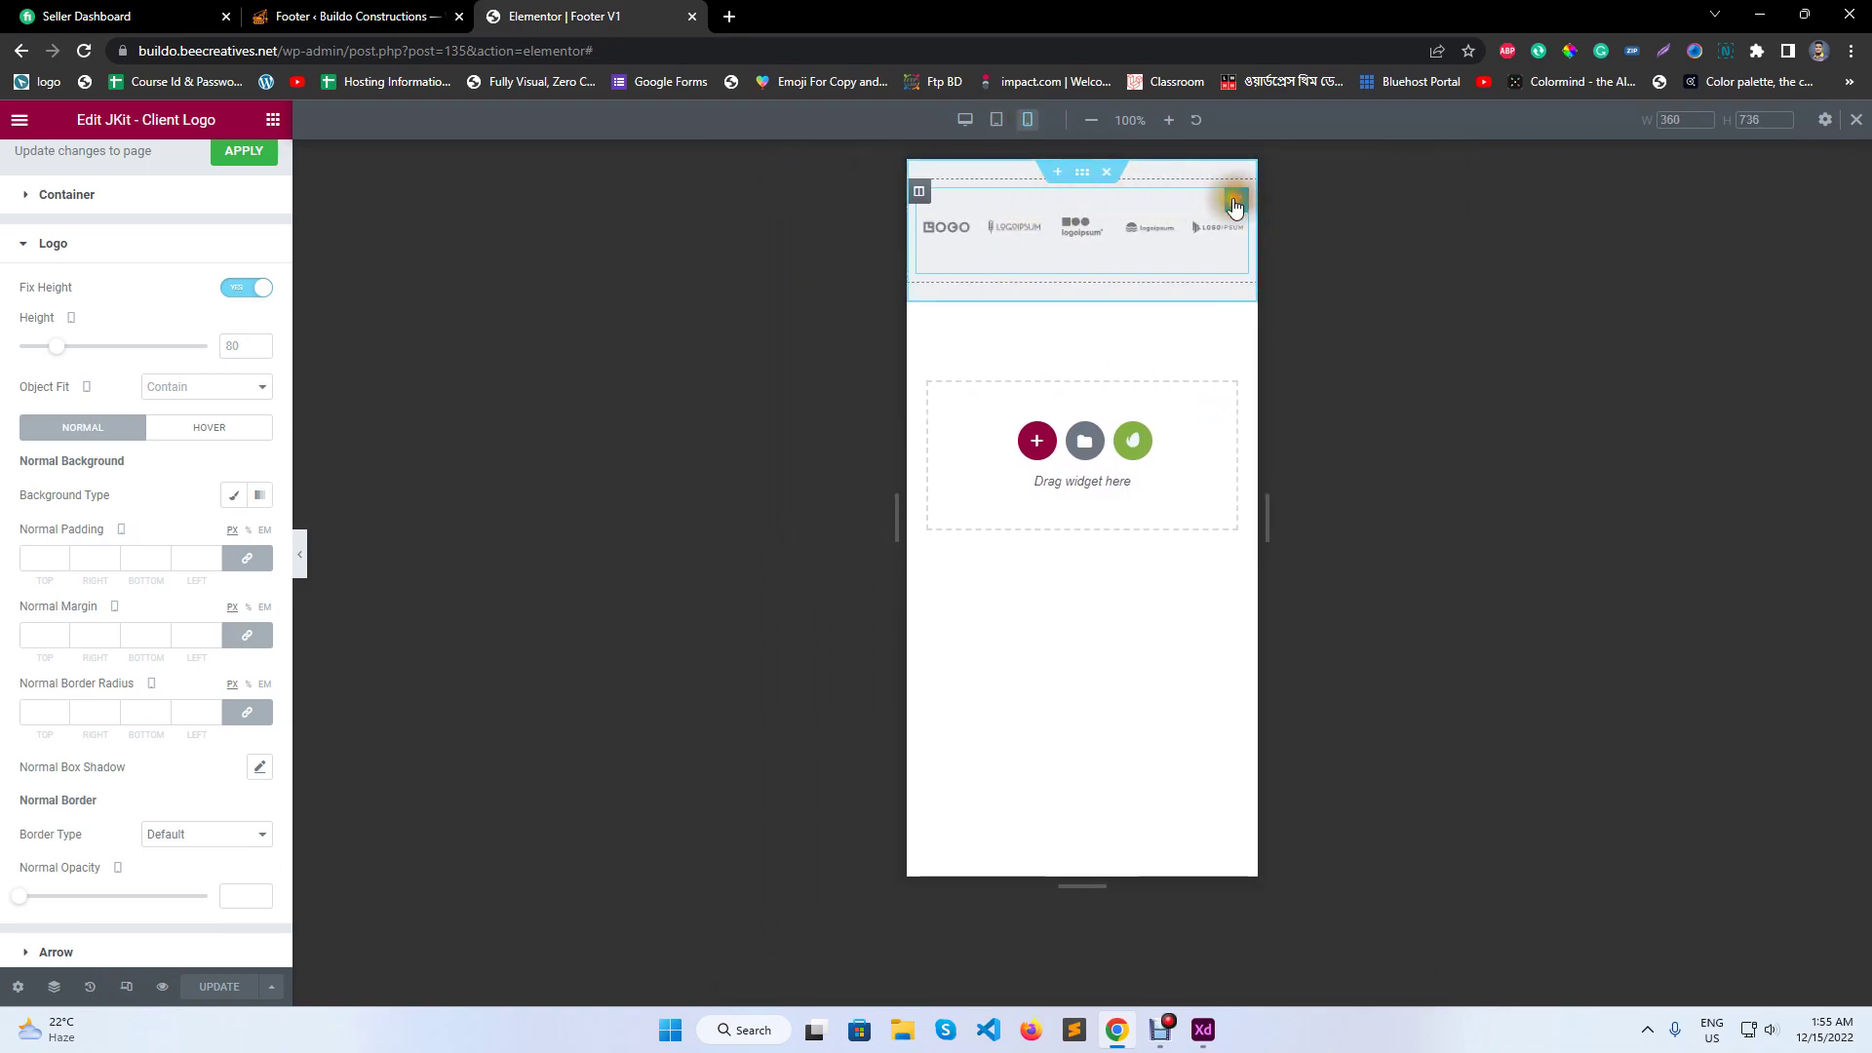
pyautogui.scroll(1, 85, 361)
pyautogui.click(37, 176)
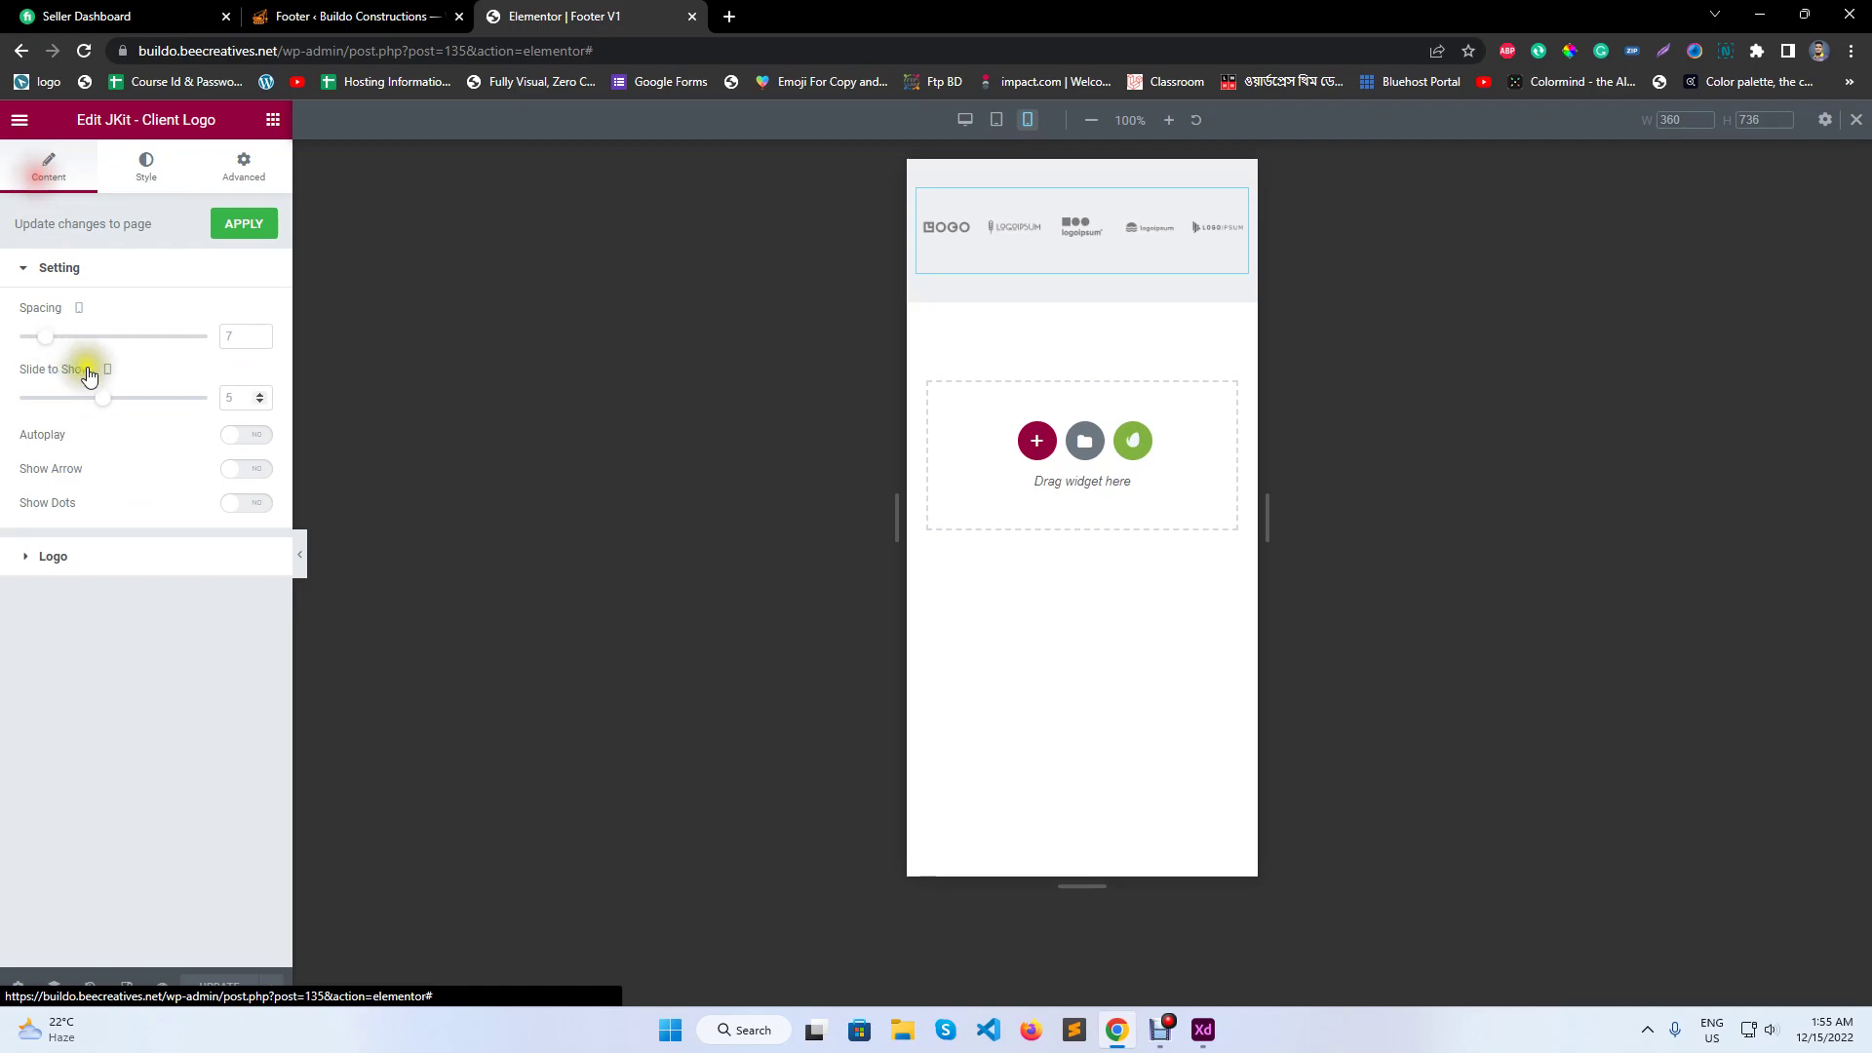
pyautogui.moveTo(101, 398); pyautogui.dragTo(89, 405)
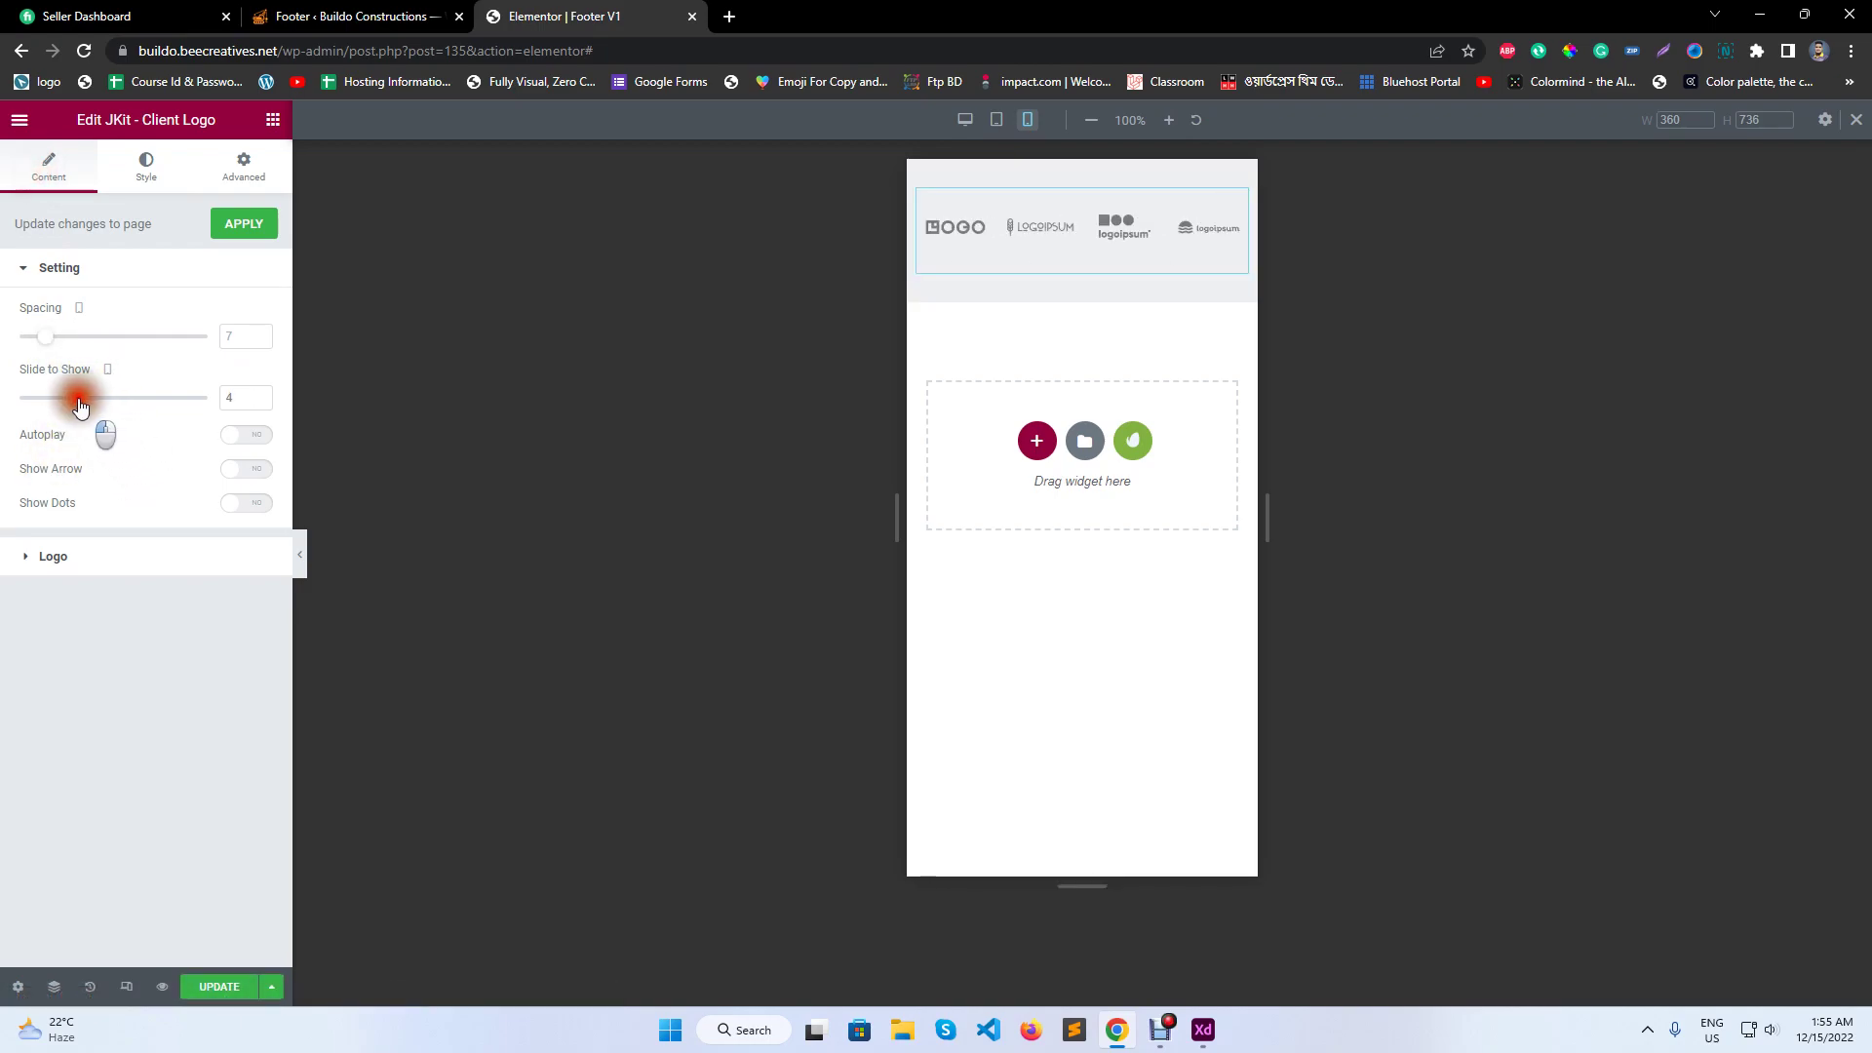
pyautogui.moveTo(80, 406); pyautogui.dragTo(73, 406)
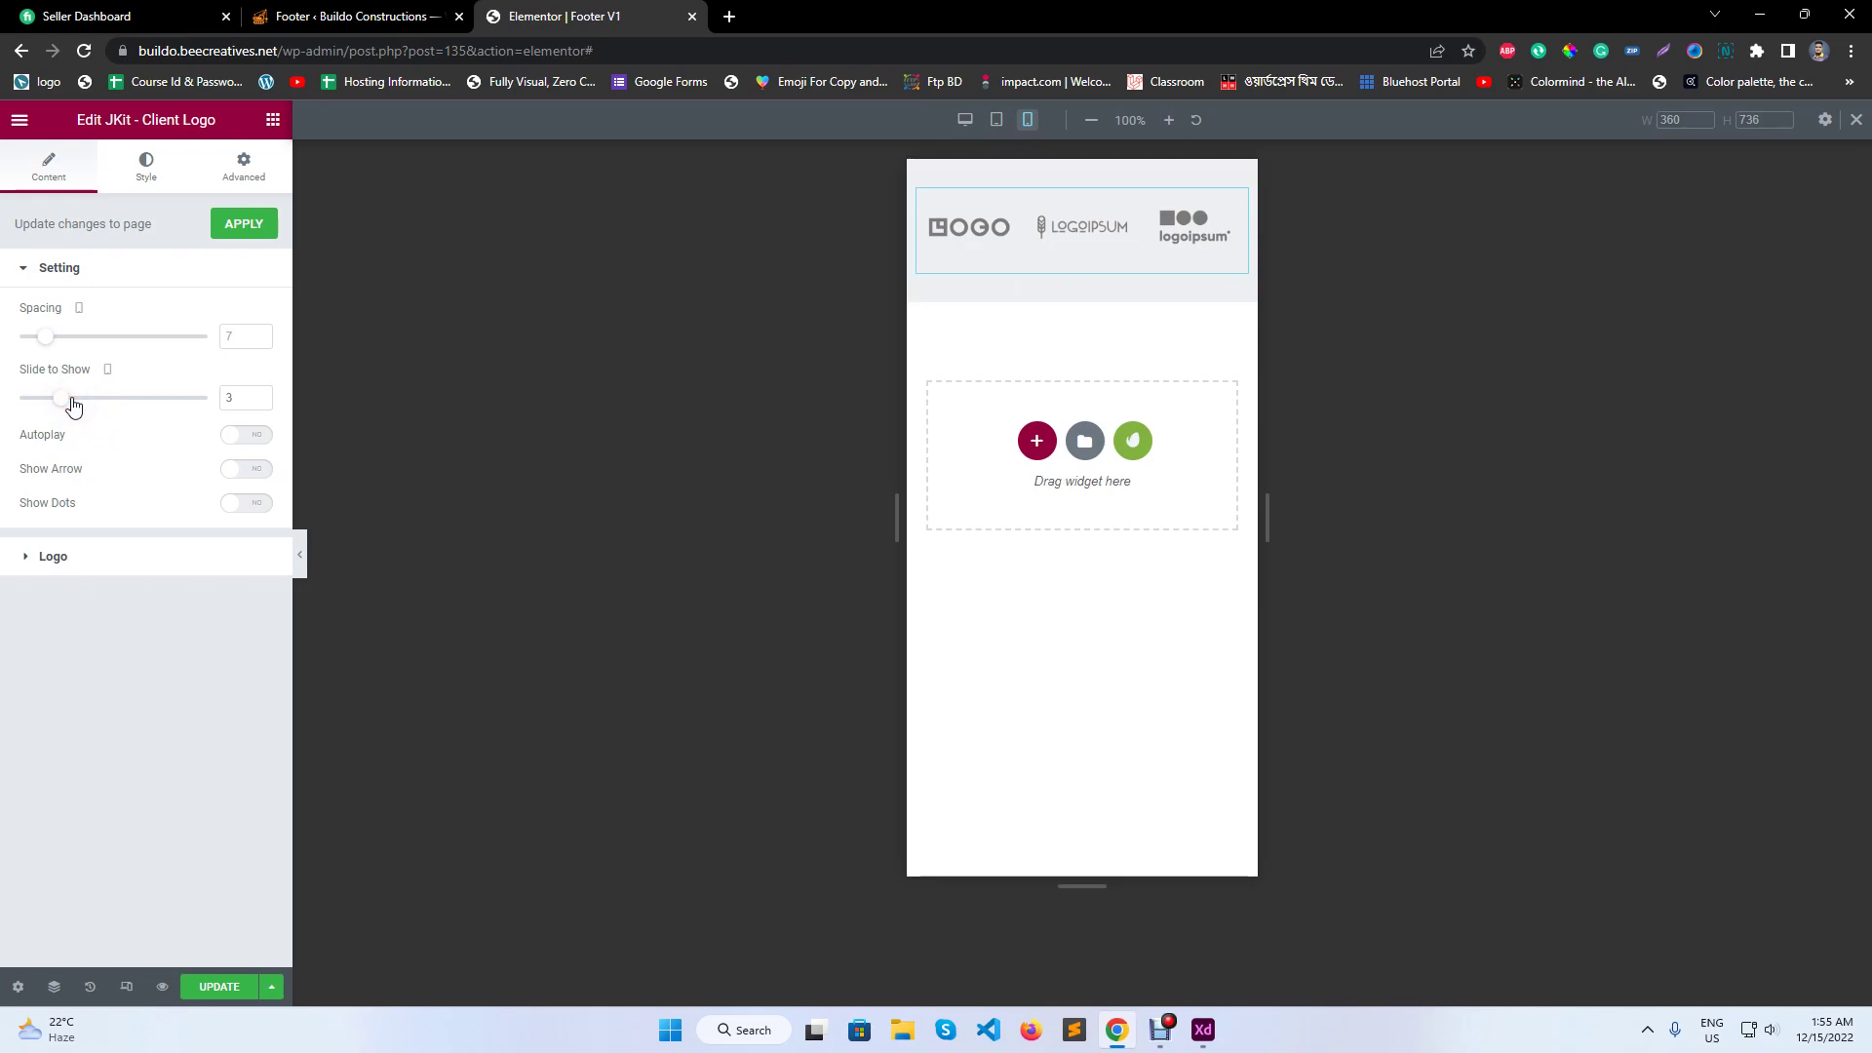
pyautogui.click(255, 435)
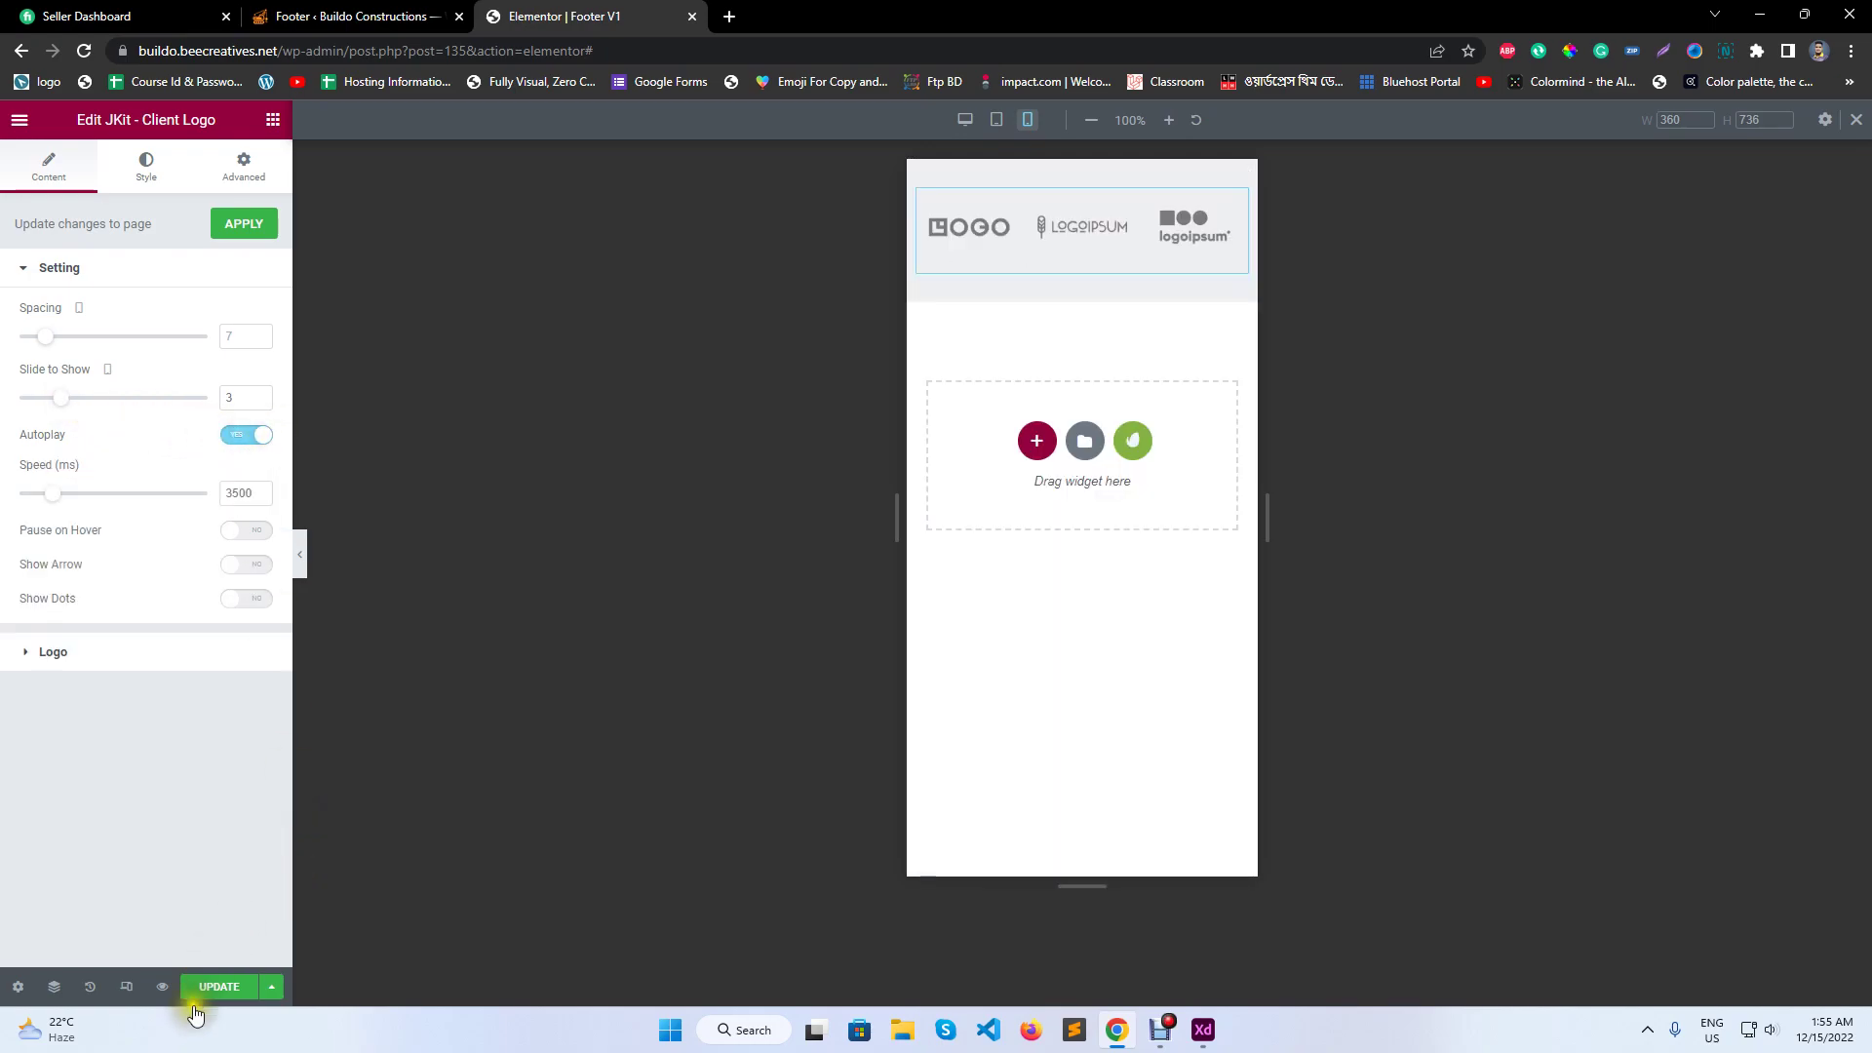
pyautogui.click(232, 989)
# - Duplicate the fifth item in the client logo widget's repeater list
pyautogui.click(1232, 198)
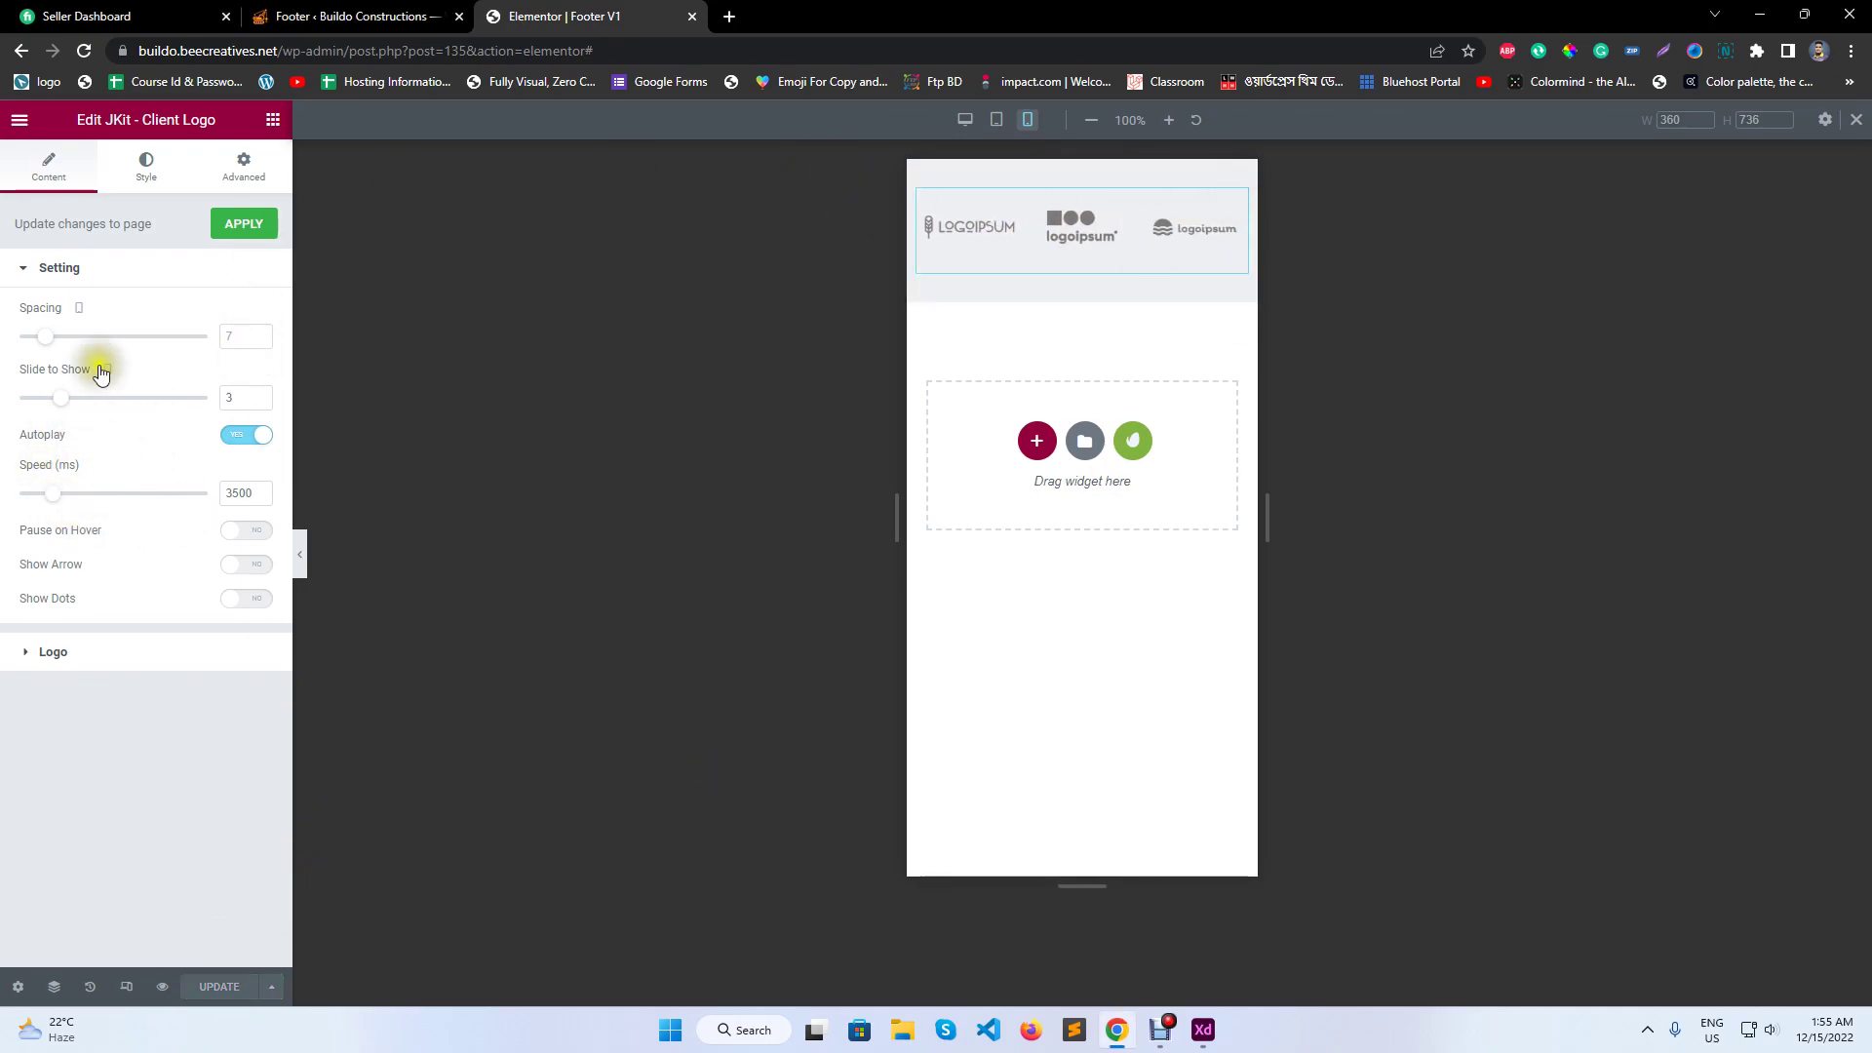
pyautogui.click(146, 188)
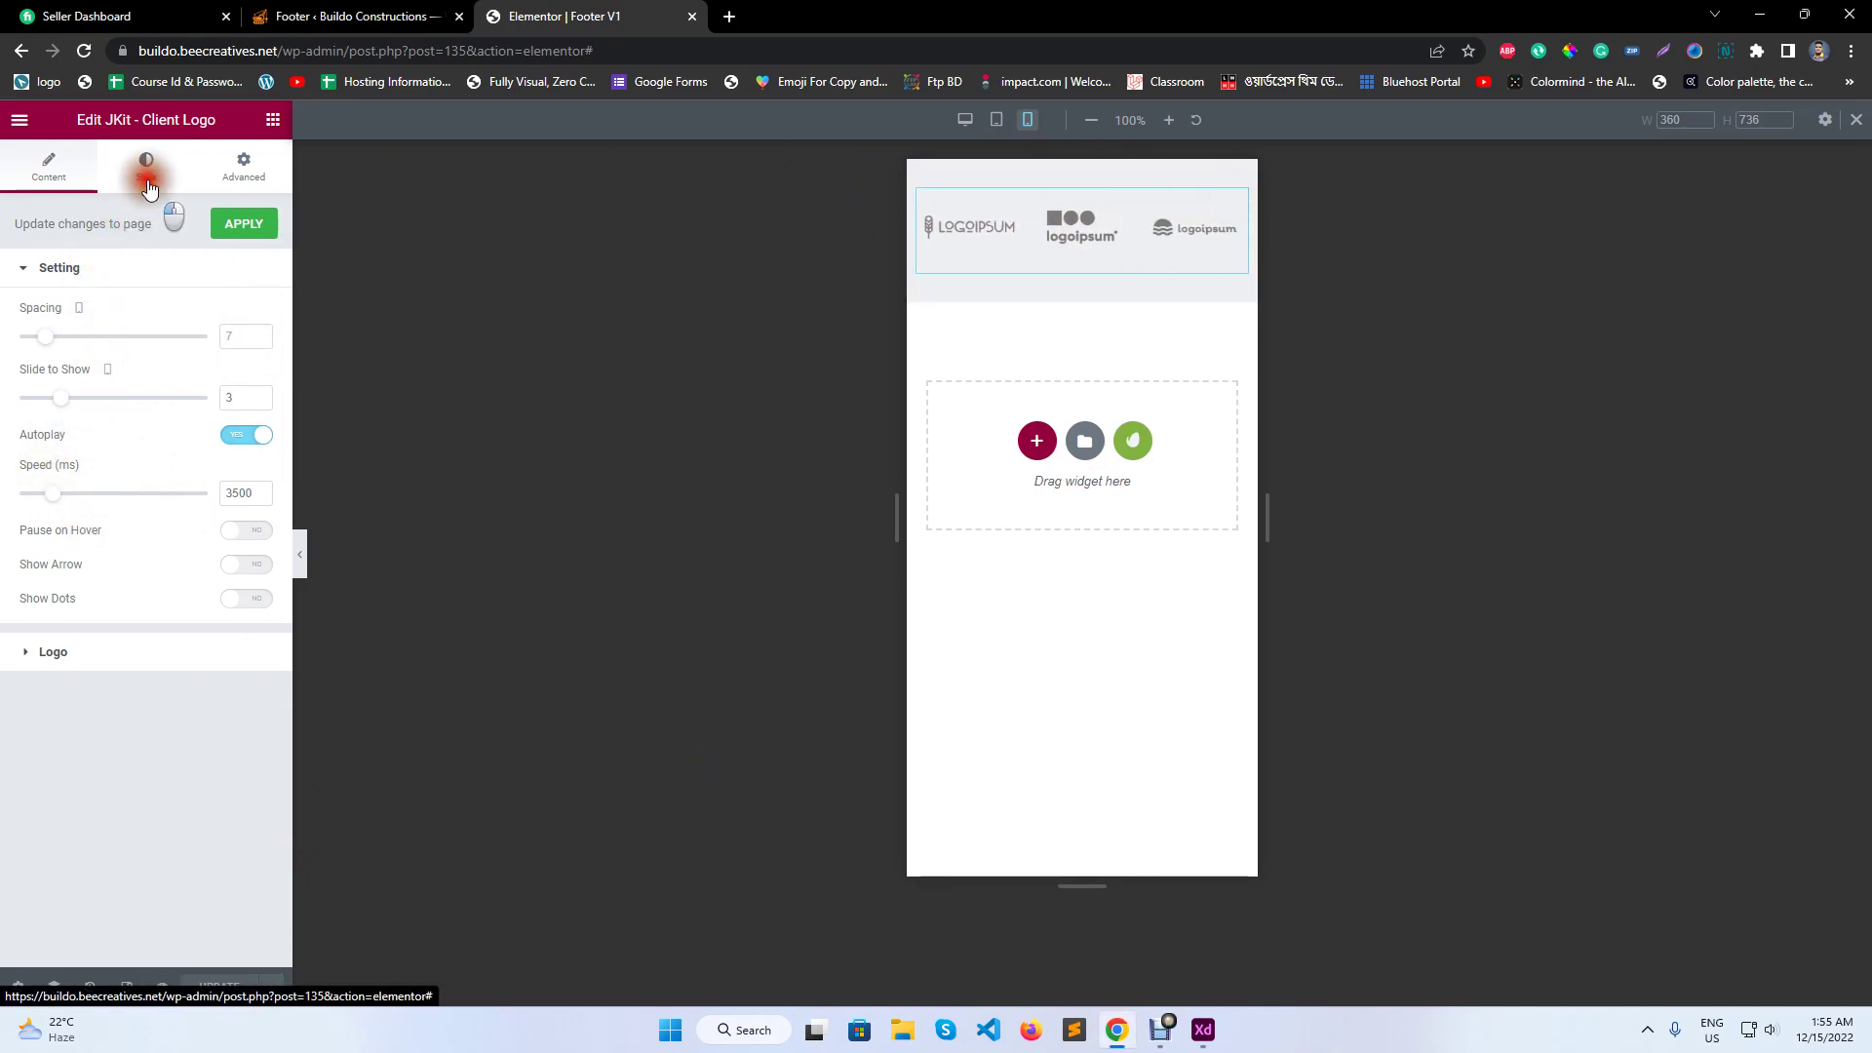
pyautogui.click(61, 175)
pyautogui.click(85, 654)
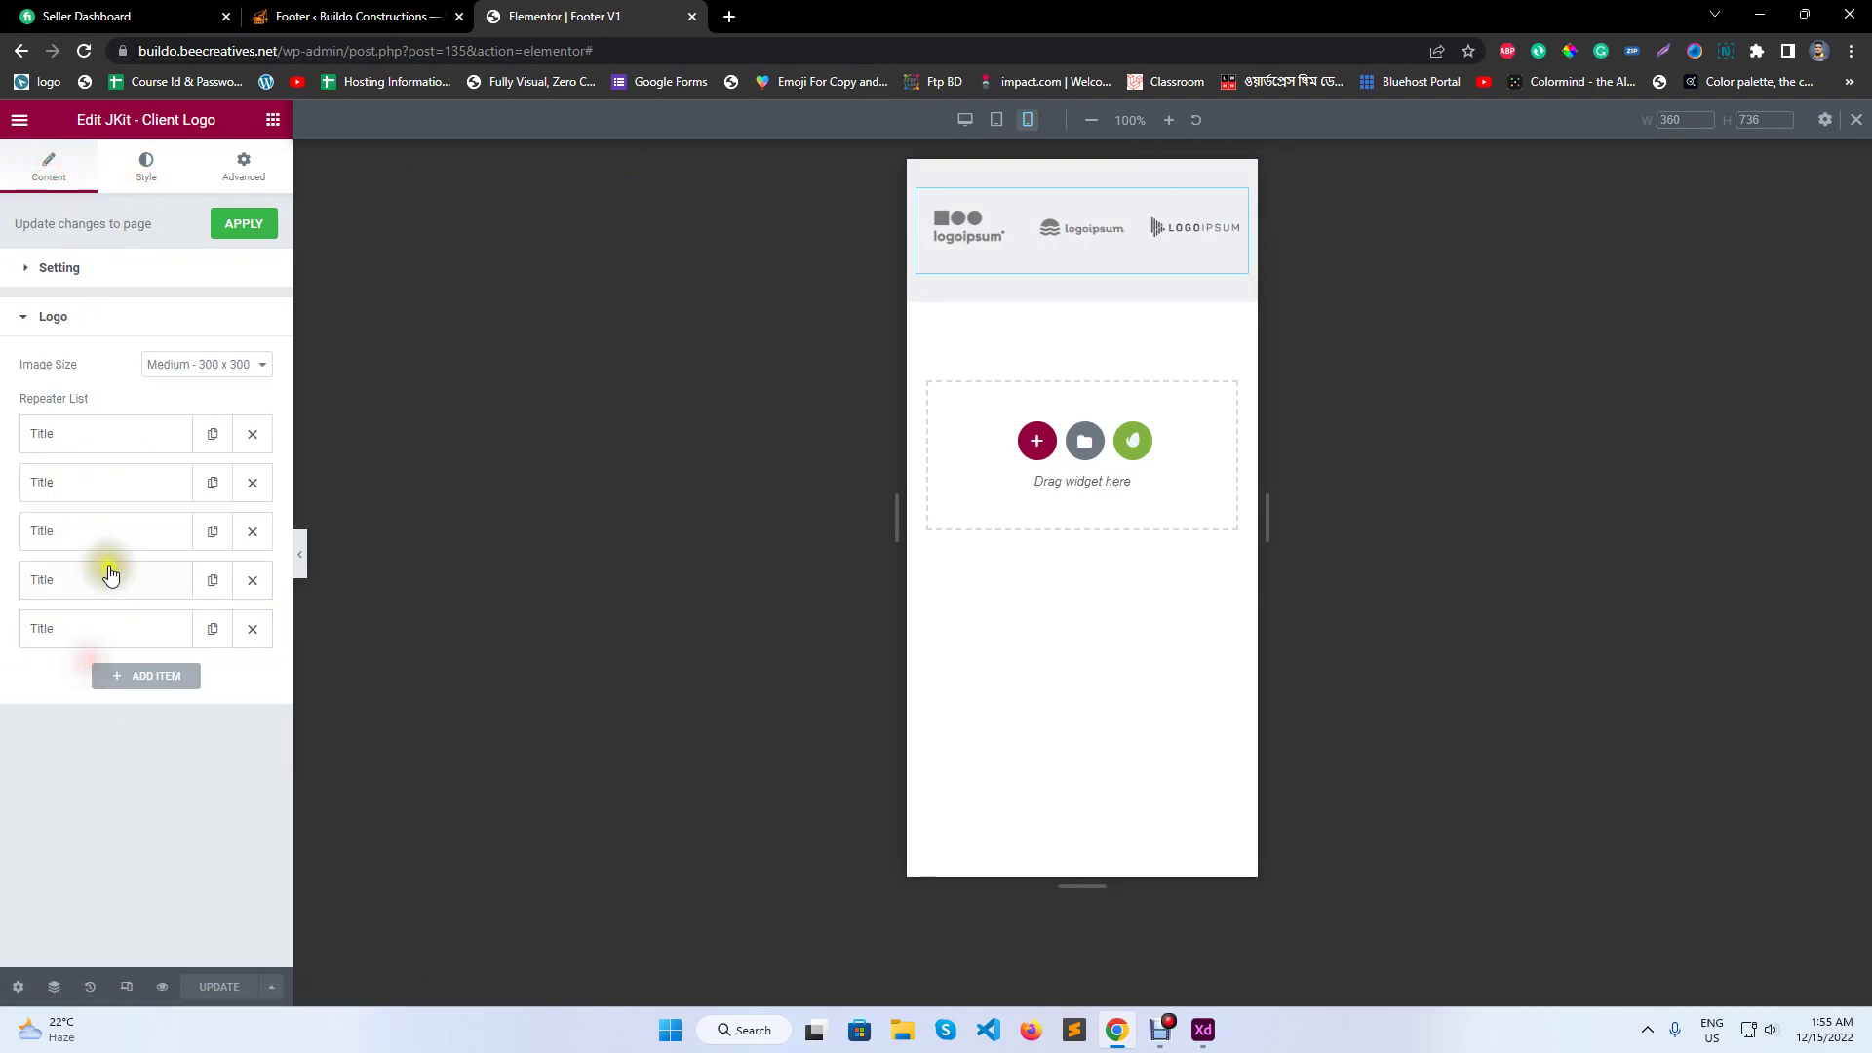
pyautogui.click(212, 629)
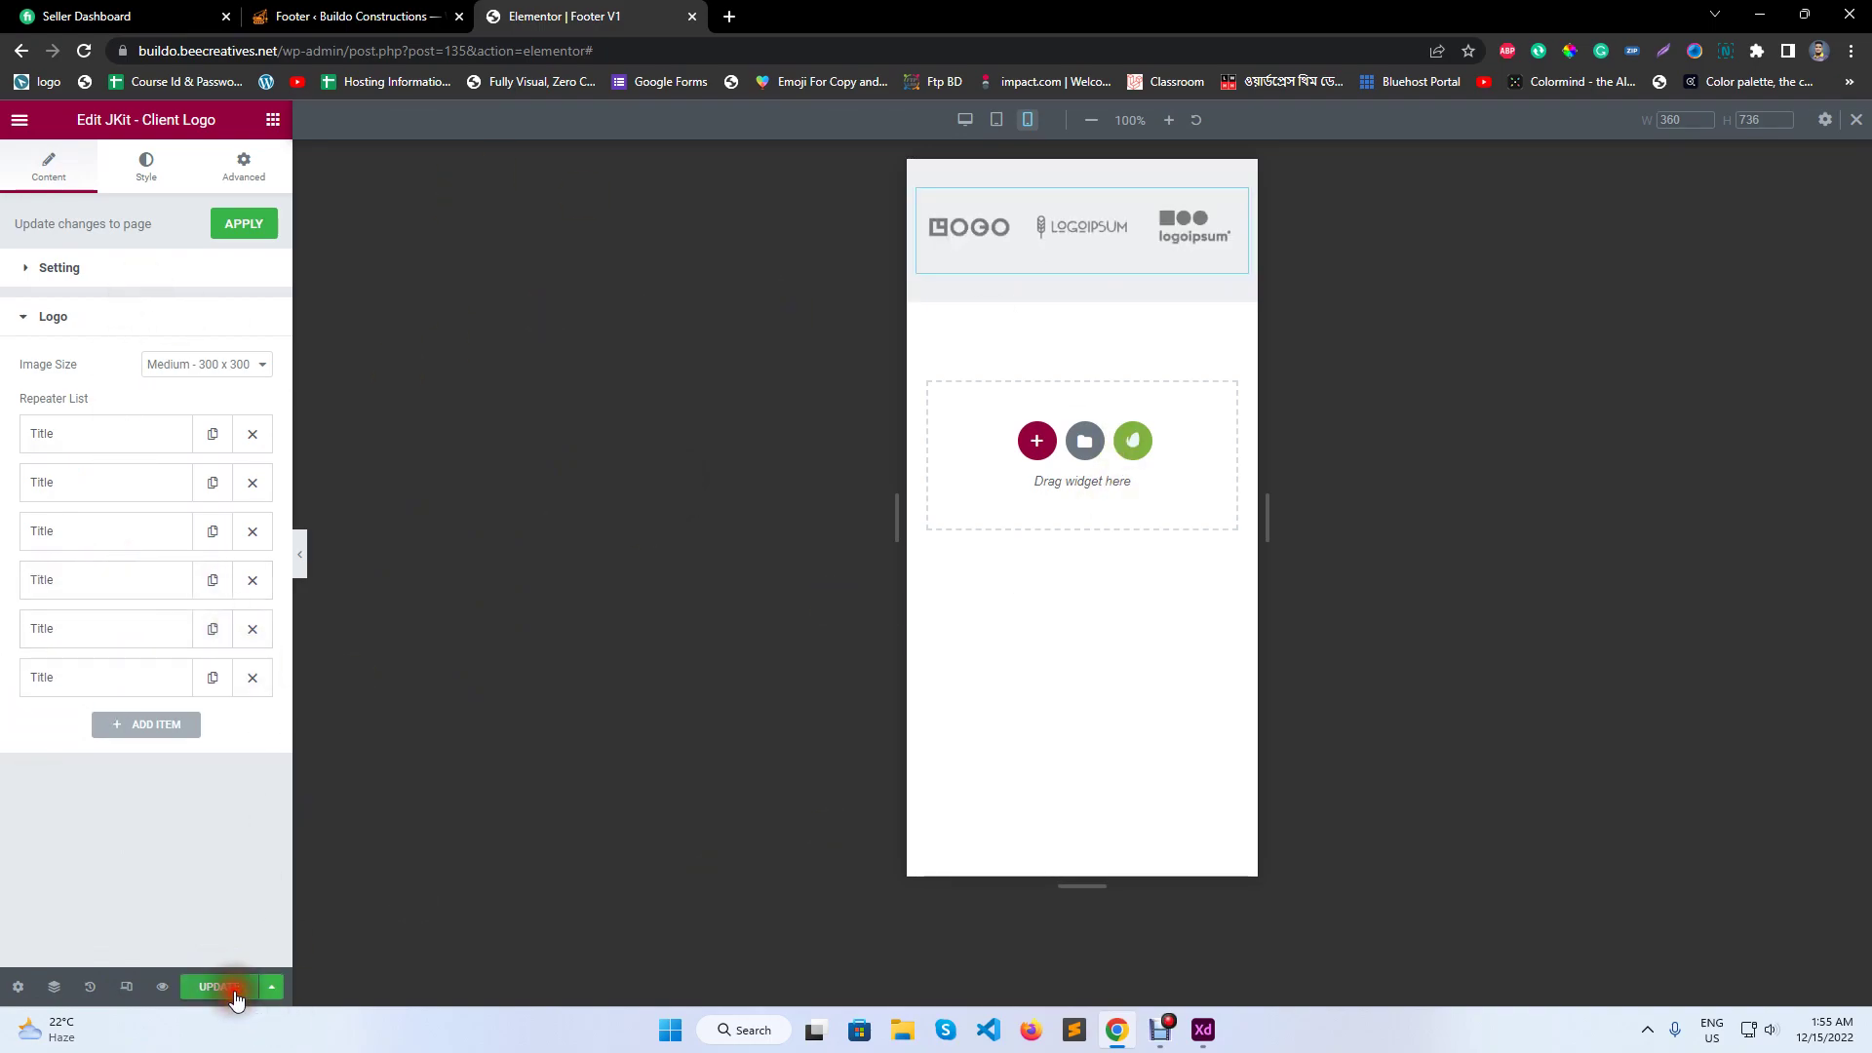
# - Check the carousel's slide count in the desktop view and set Slide to Show to 4 for tablet
pyautogui.click(965, 119)
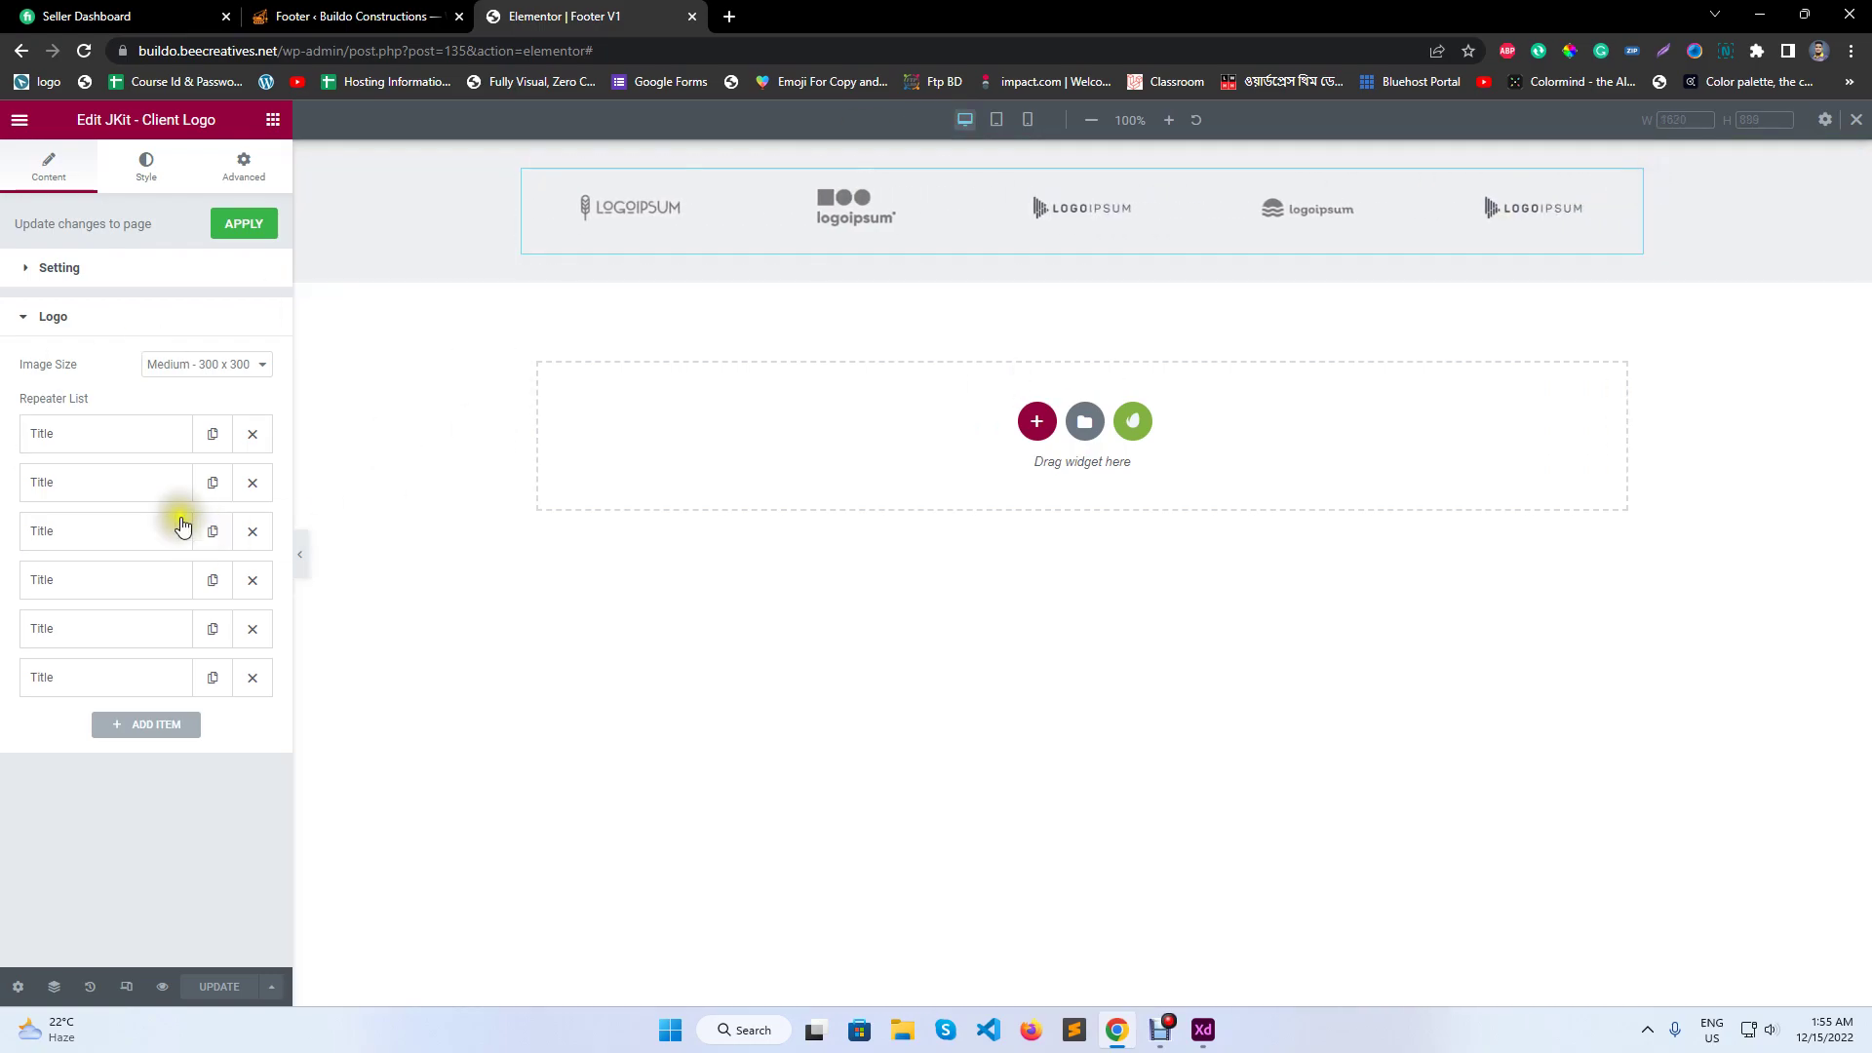
pyautogui.click(88, 285)
pyautogui.doubleClick(240, 397)
pyautogui.click(103, 400)
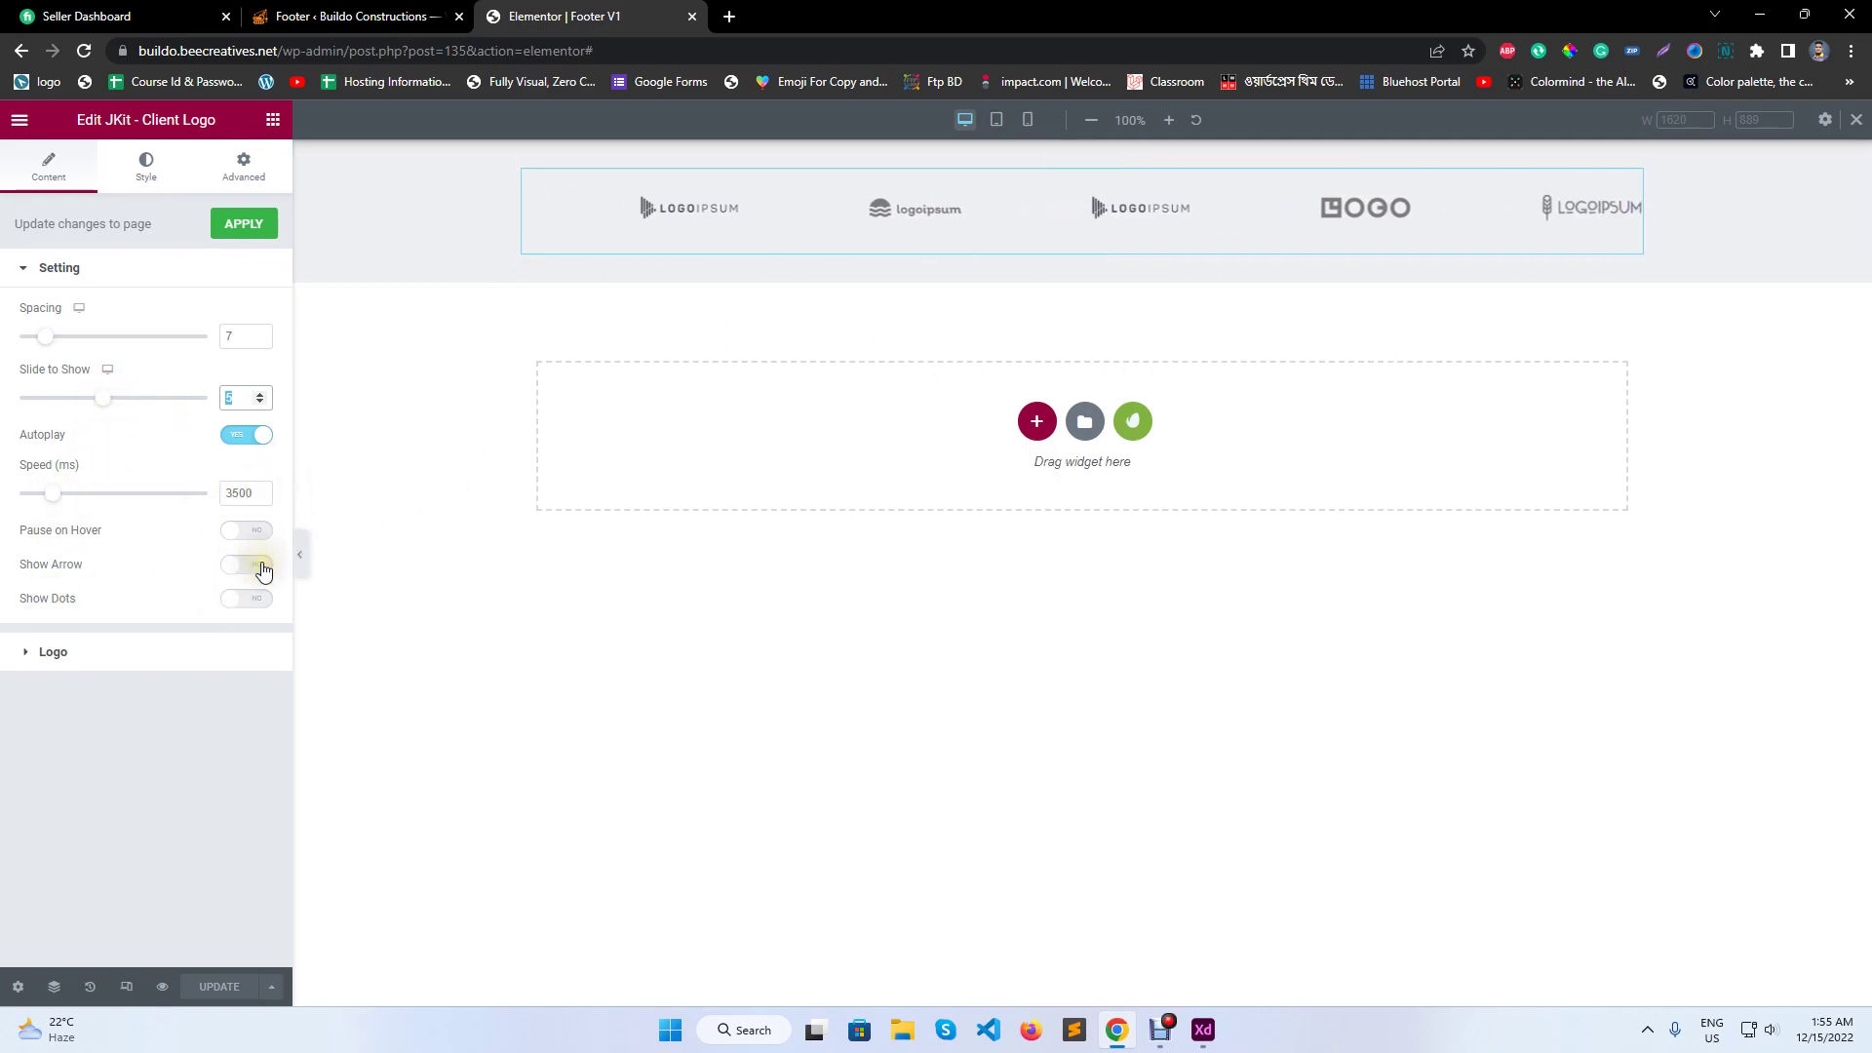
pyautogui.click(999, 123)
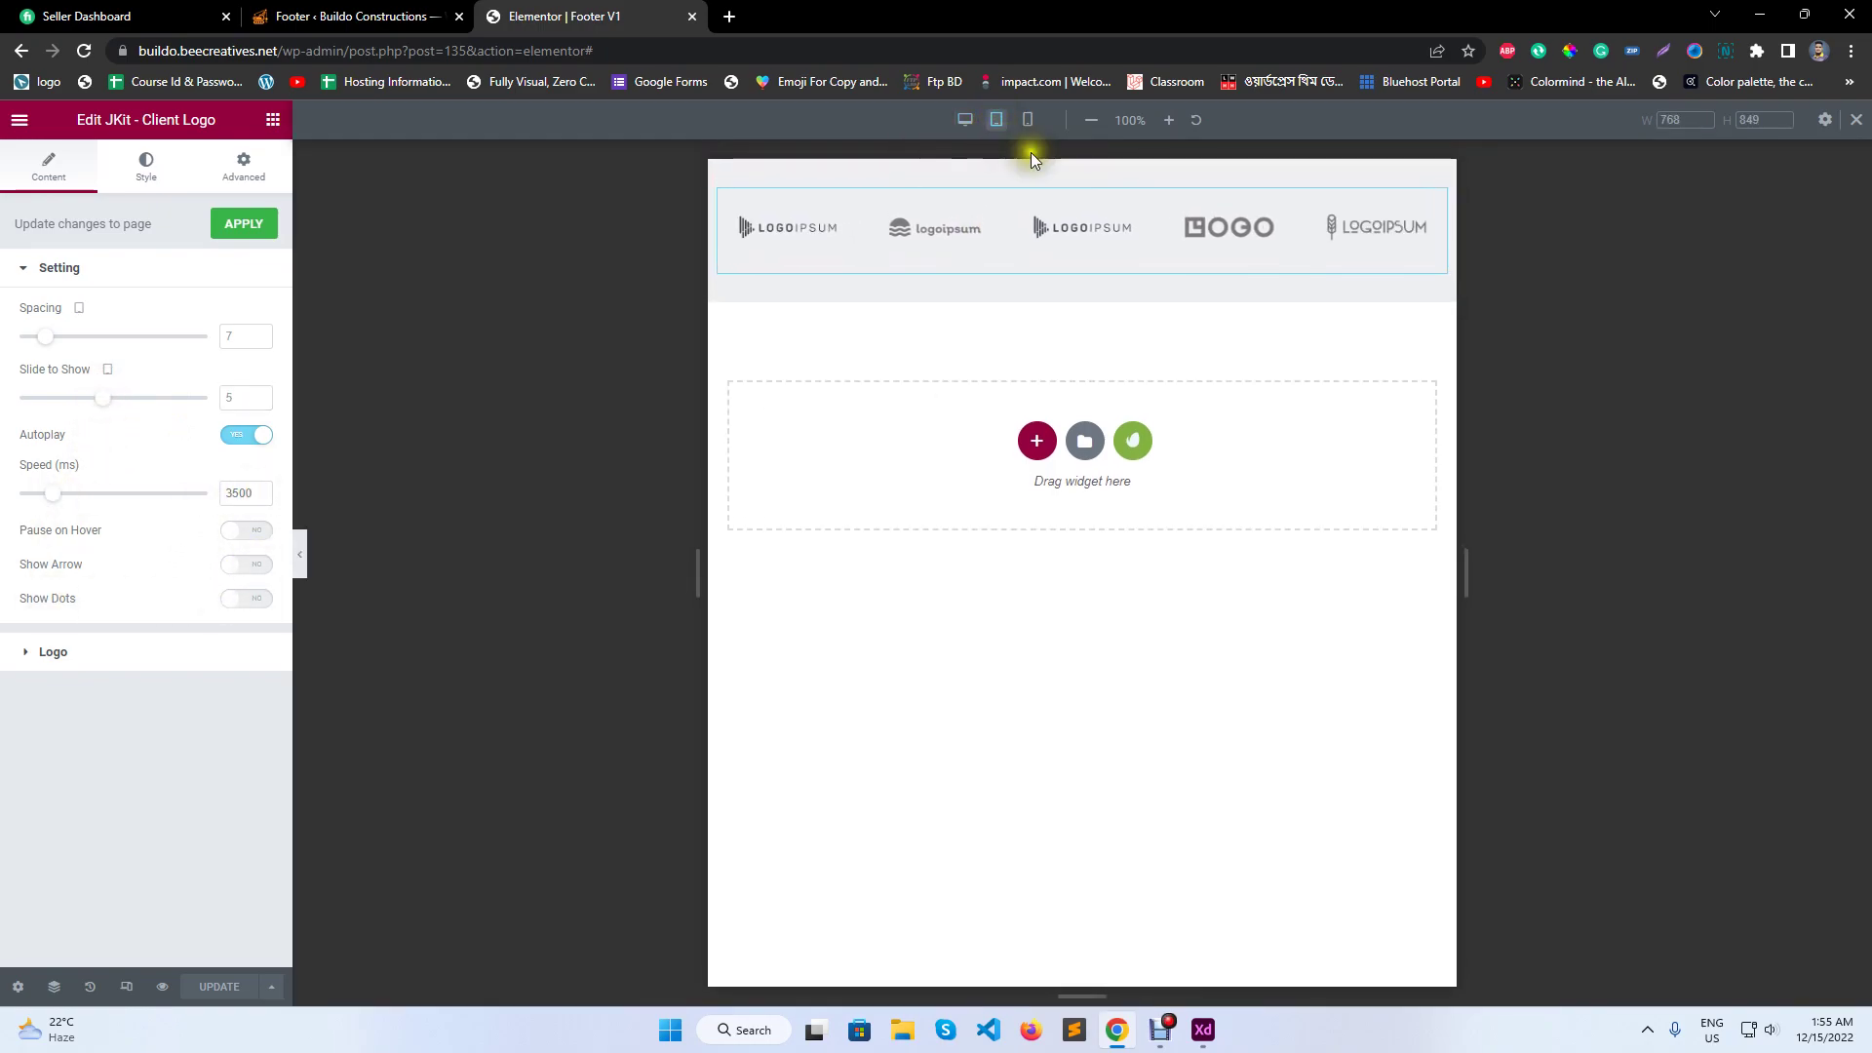
pyautogui.moveTo(103, 397); pyautogui.dragTo(82, 397)
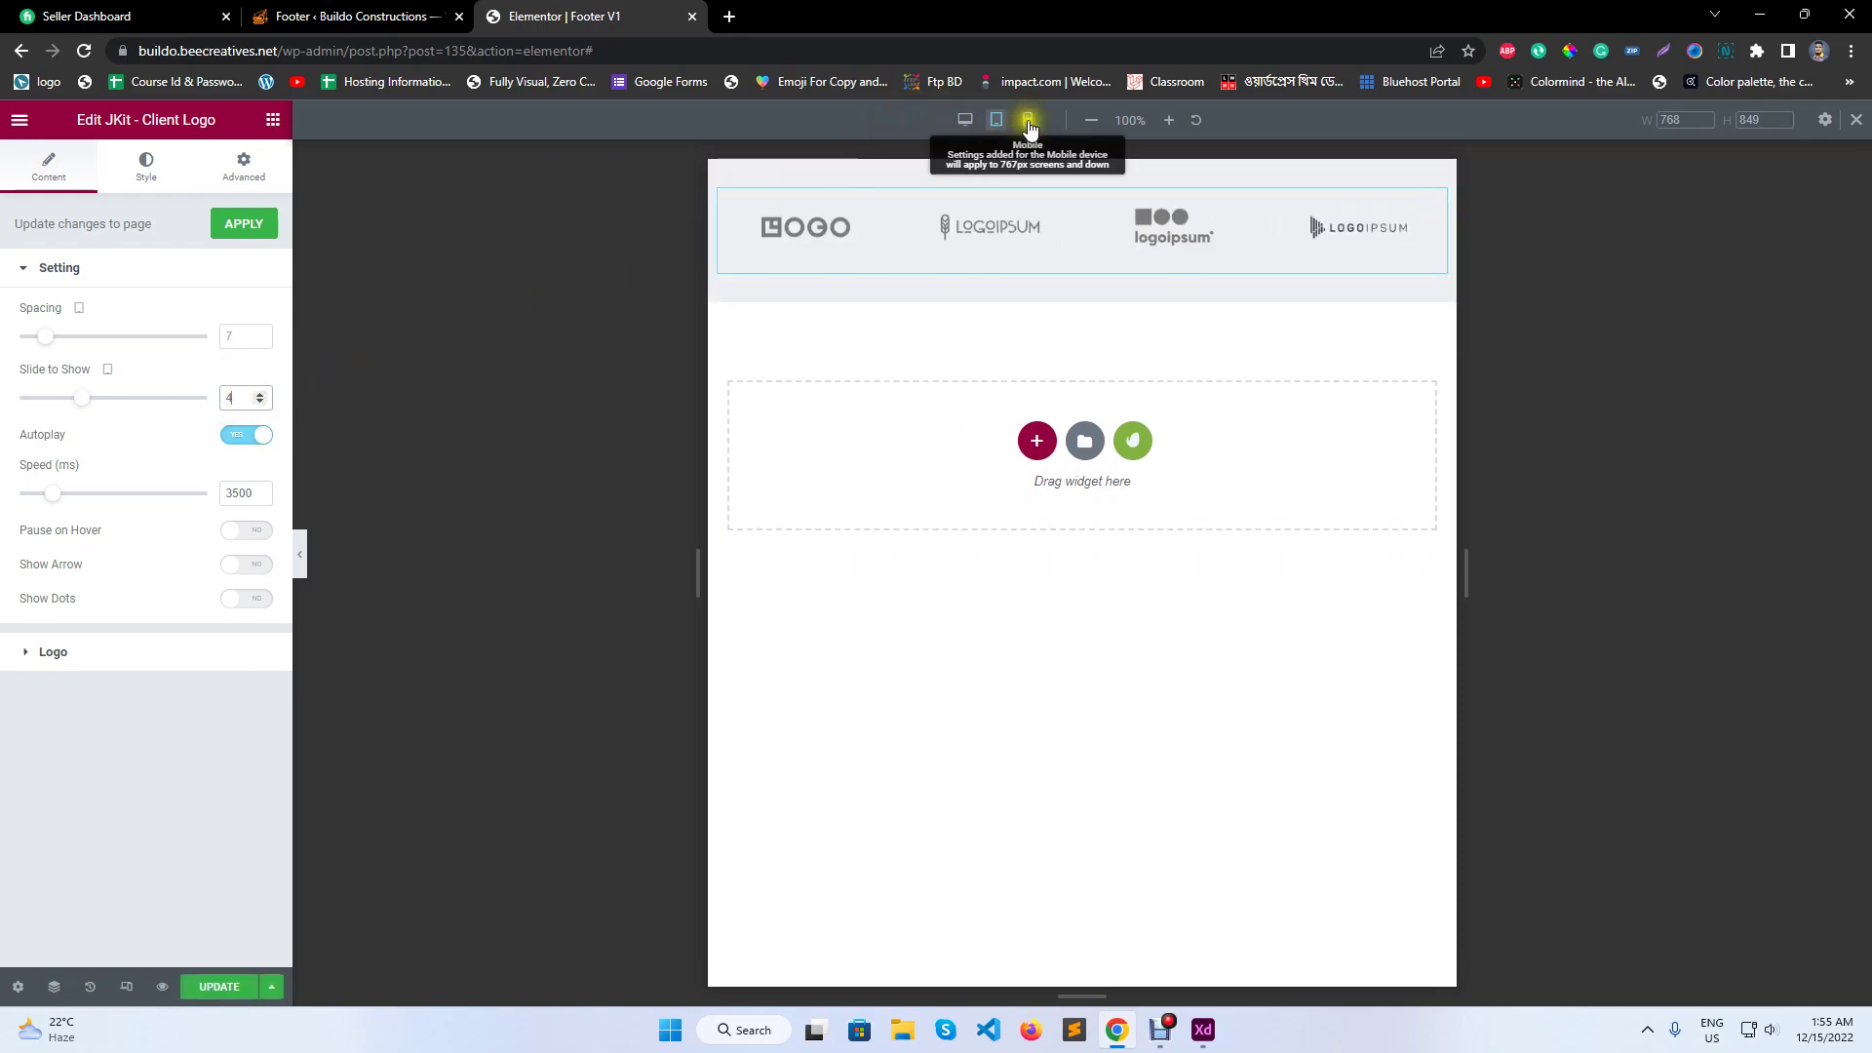
# - Check the logo carousel in the mobile view, update the template and return to the desktop view
pyautogui.click(1028, 119)
pyautogui.click(221, 986)
pyautogui.click(125, 987)
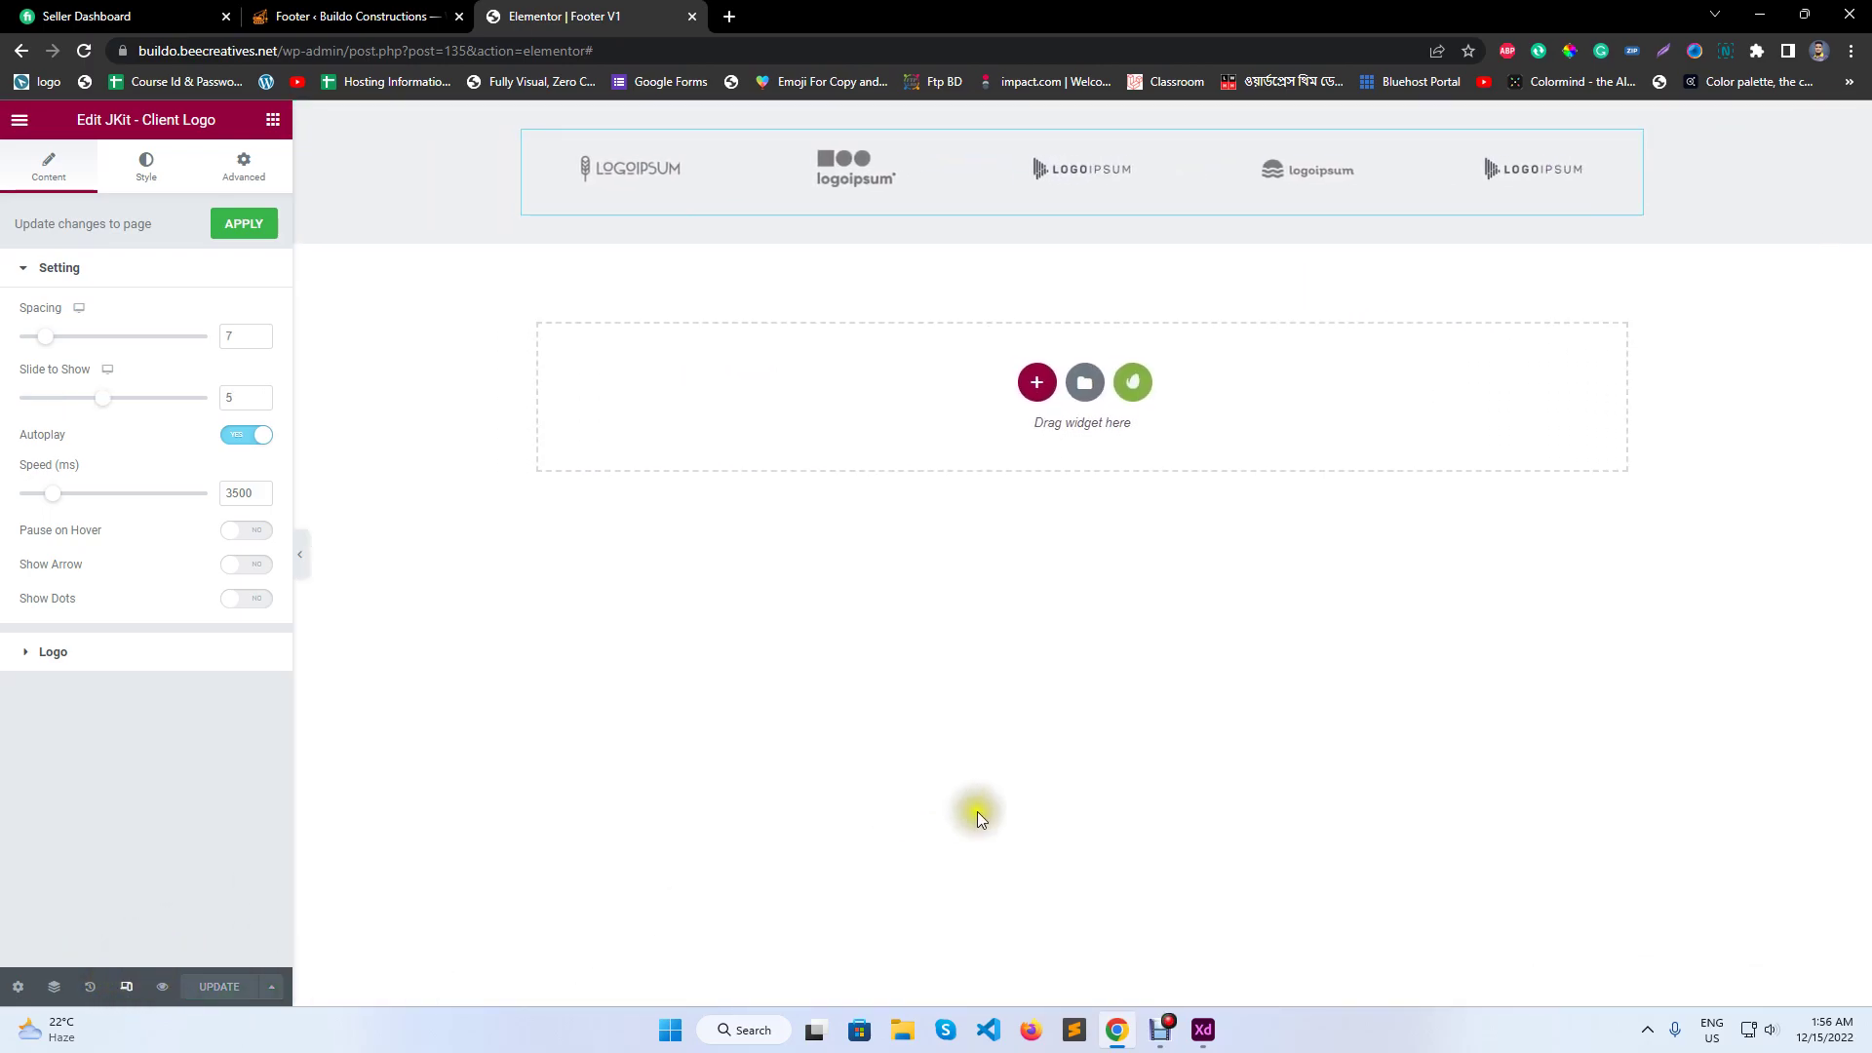
# - Switch to Adobe XD to examine the footer design's column layout and background, and return to the Elementor page
pyautogui.click(1197, 1036)
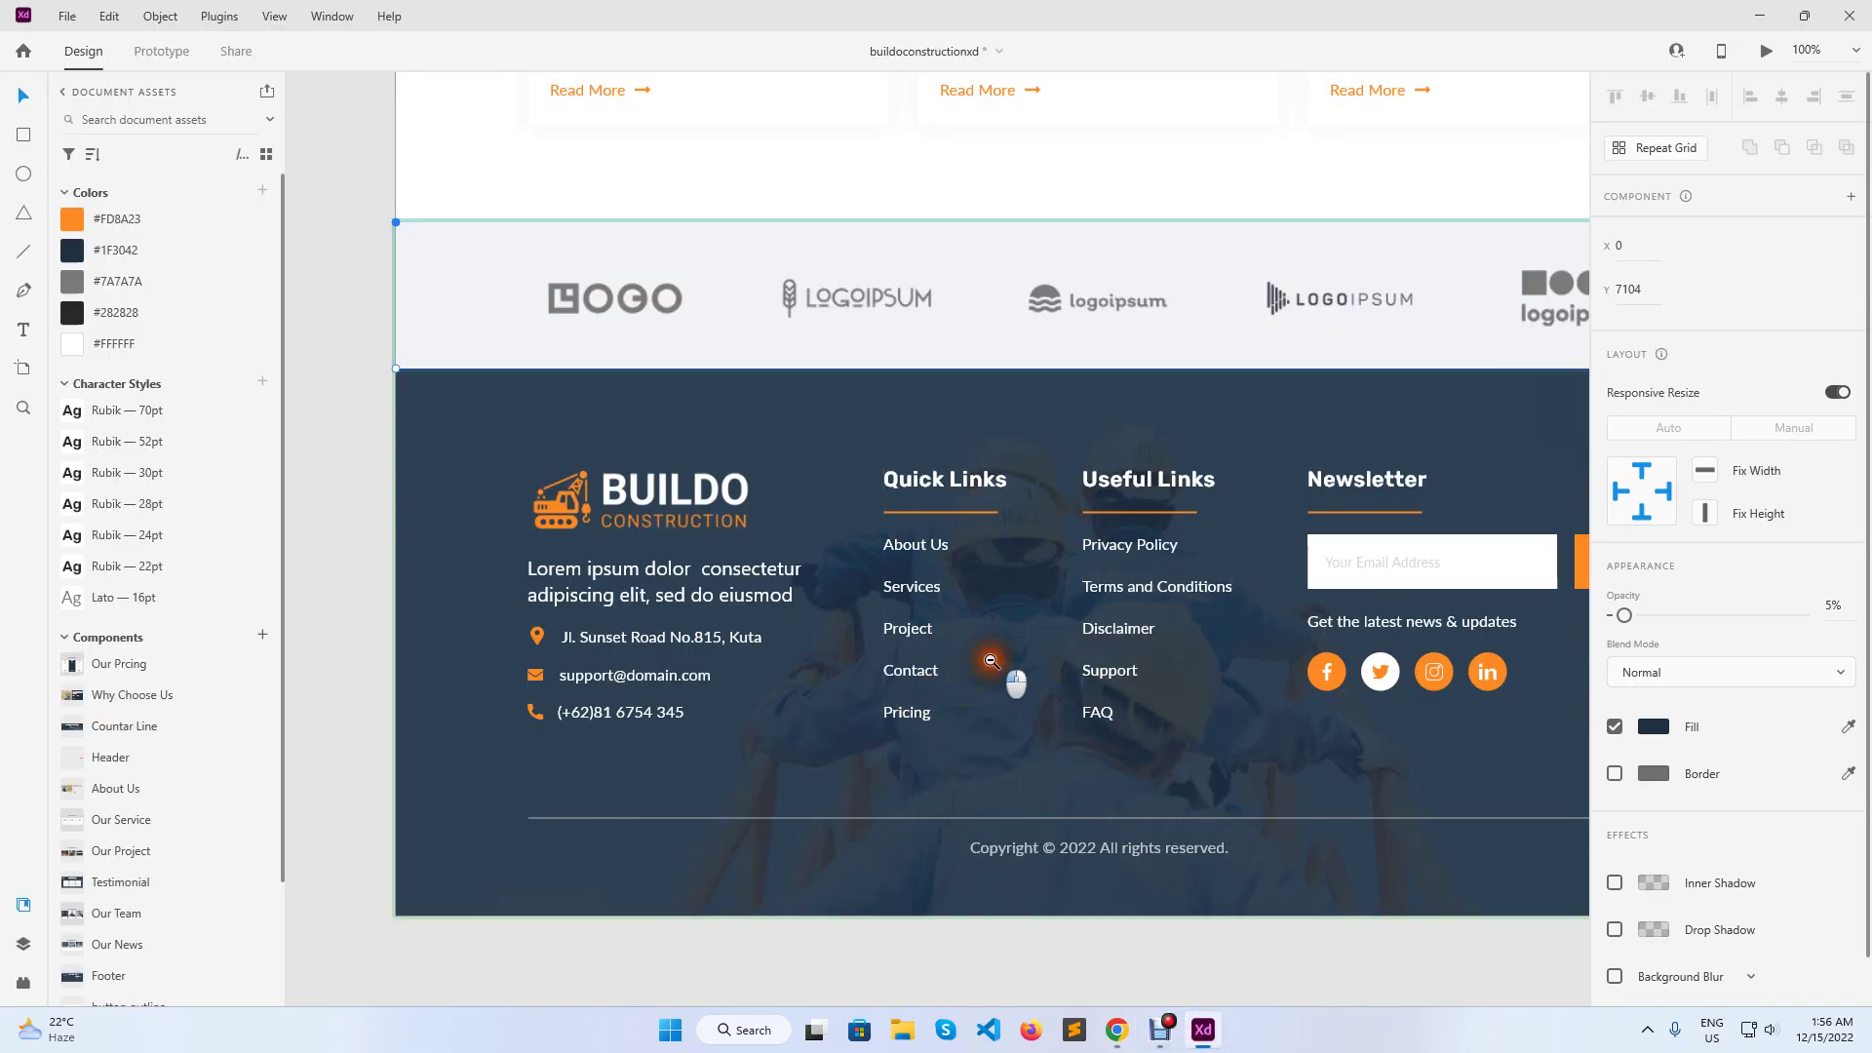
pyautogui.moveTo(1014, 704); pyautogui.dragTo(835, 635)
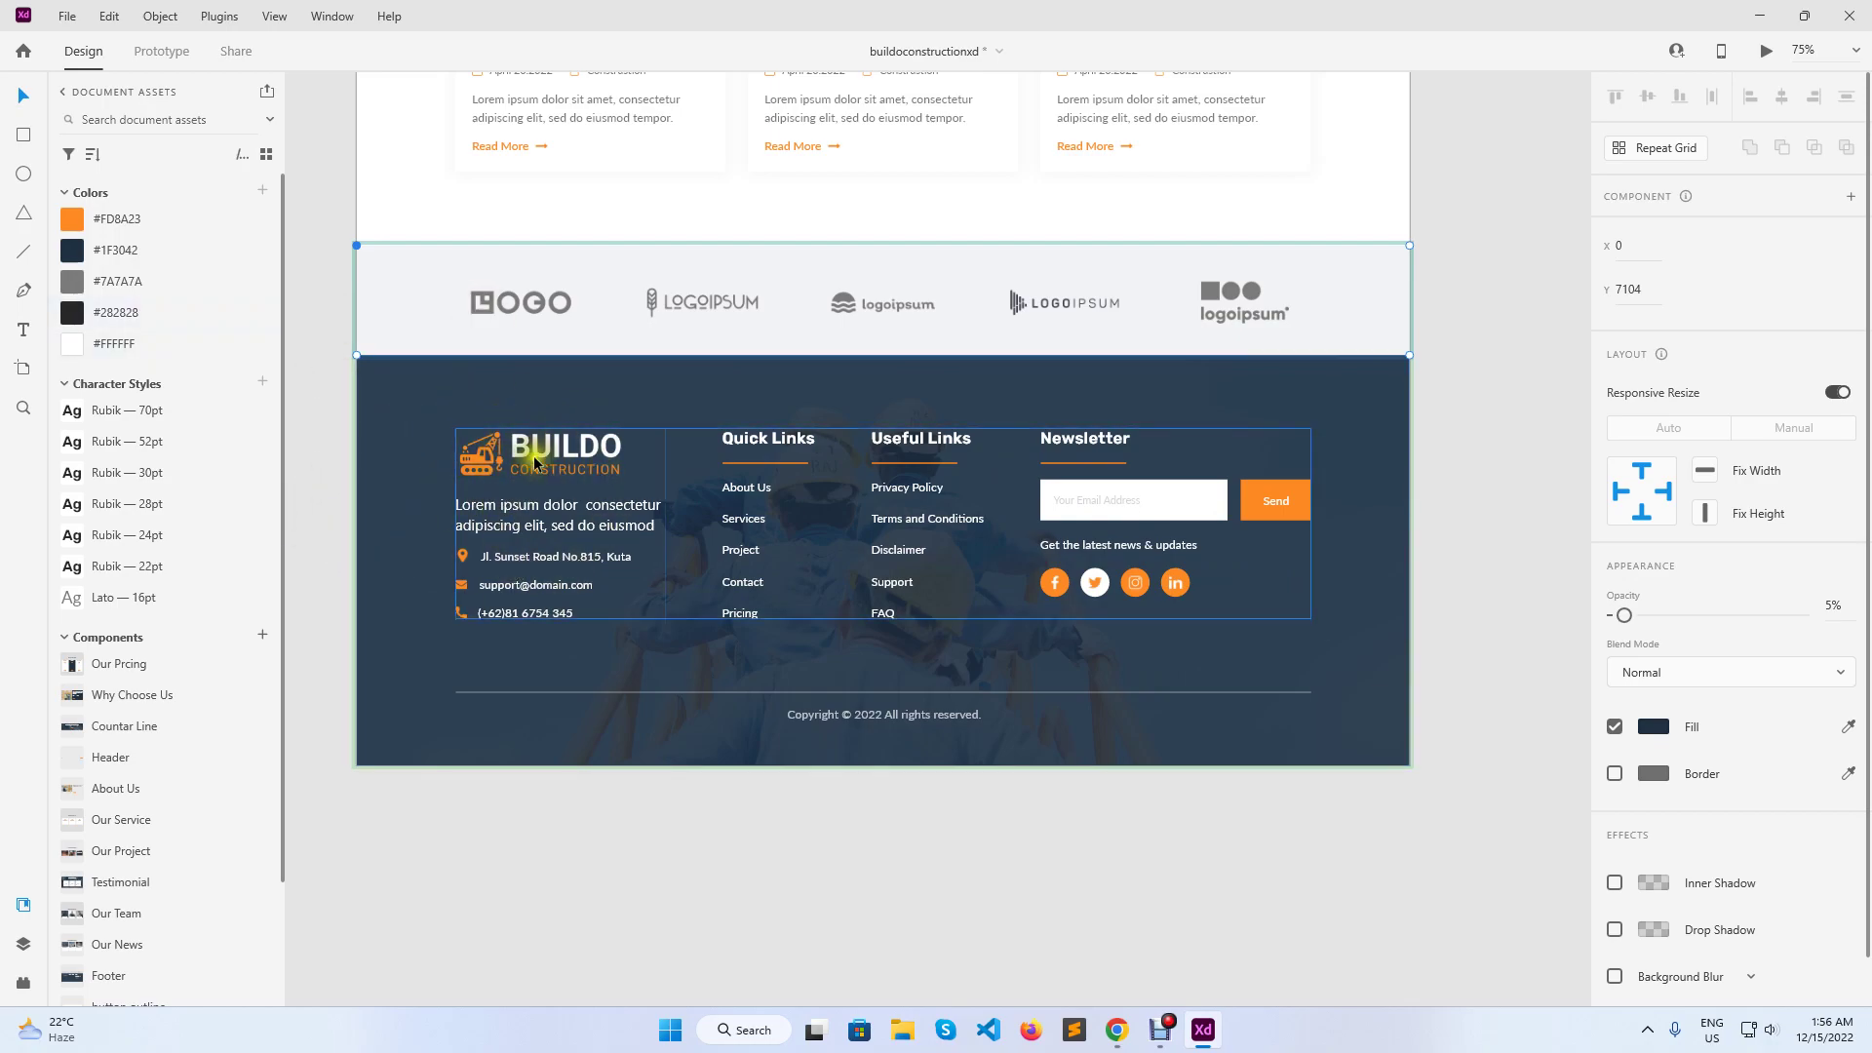
pyautogui.click(1122, 1026)
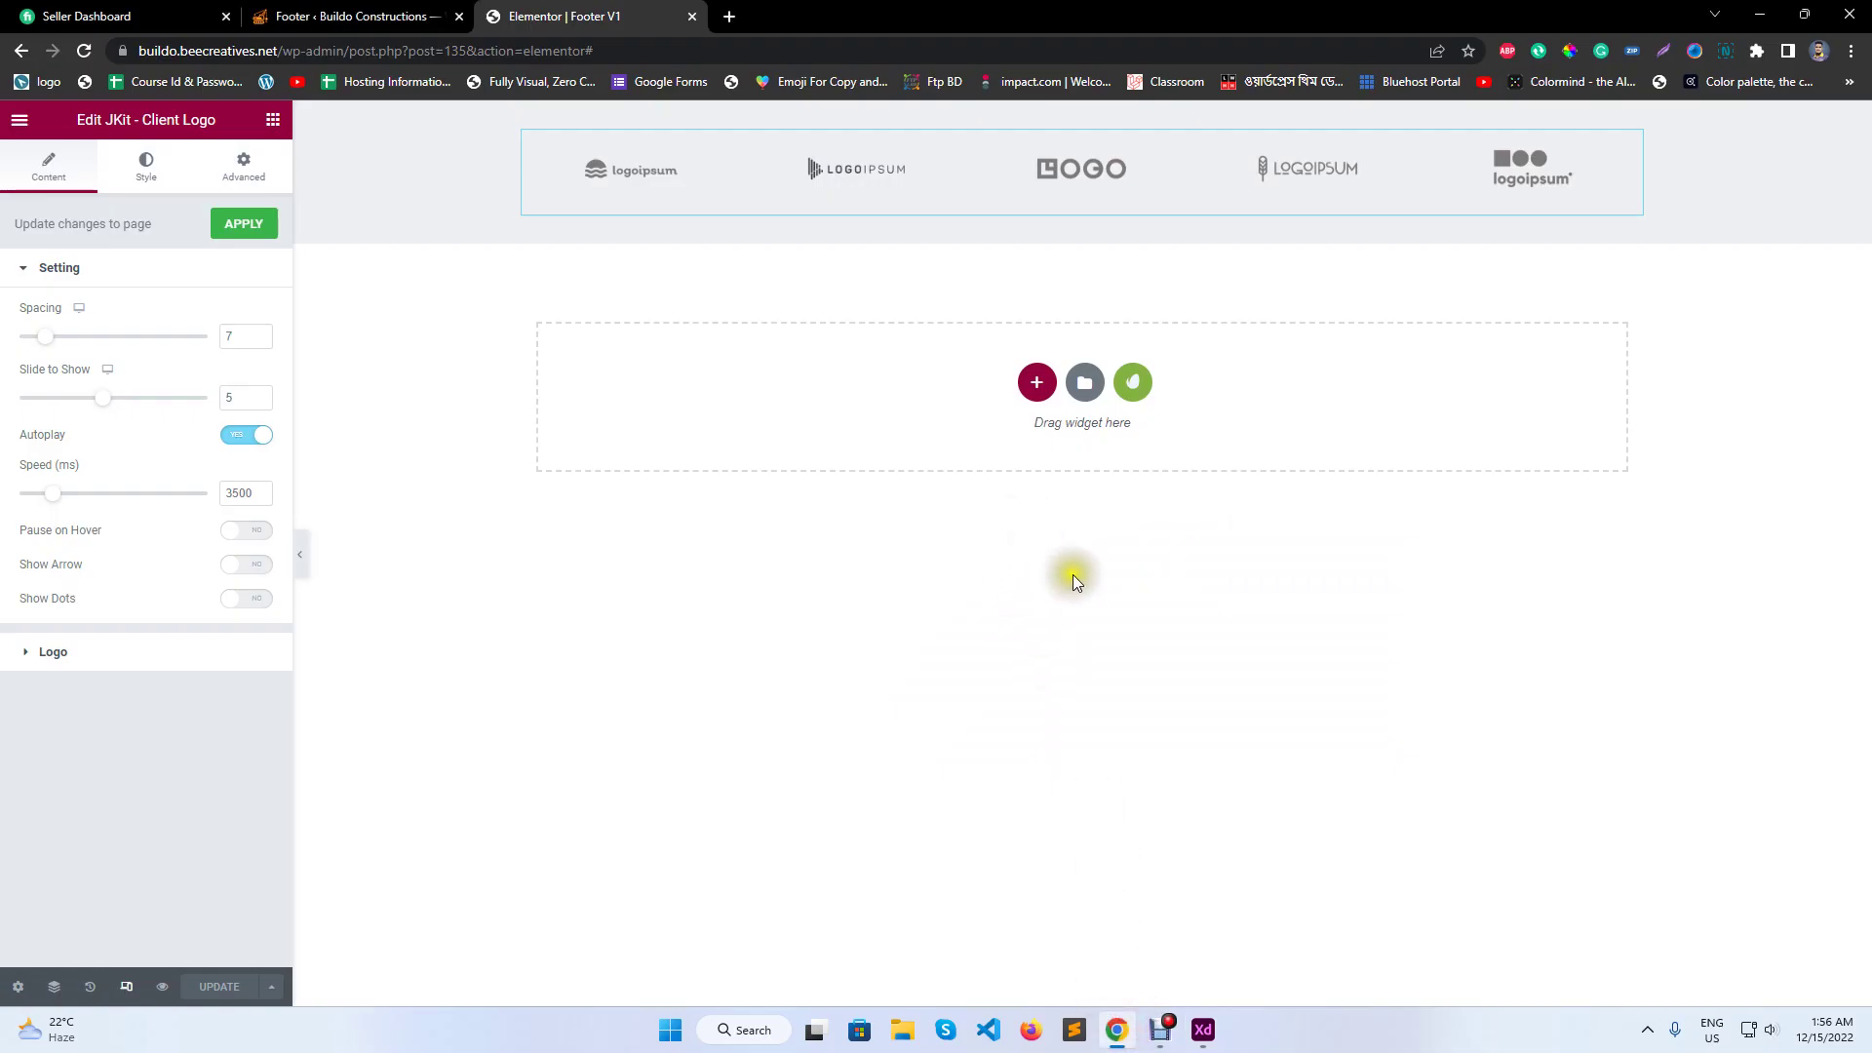
pyautogui.click(1205, 1031)
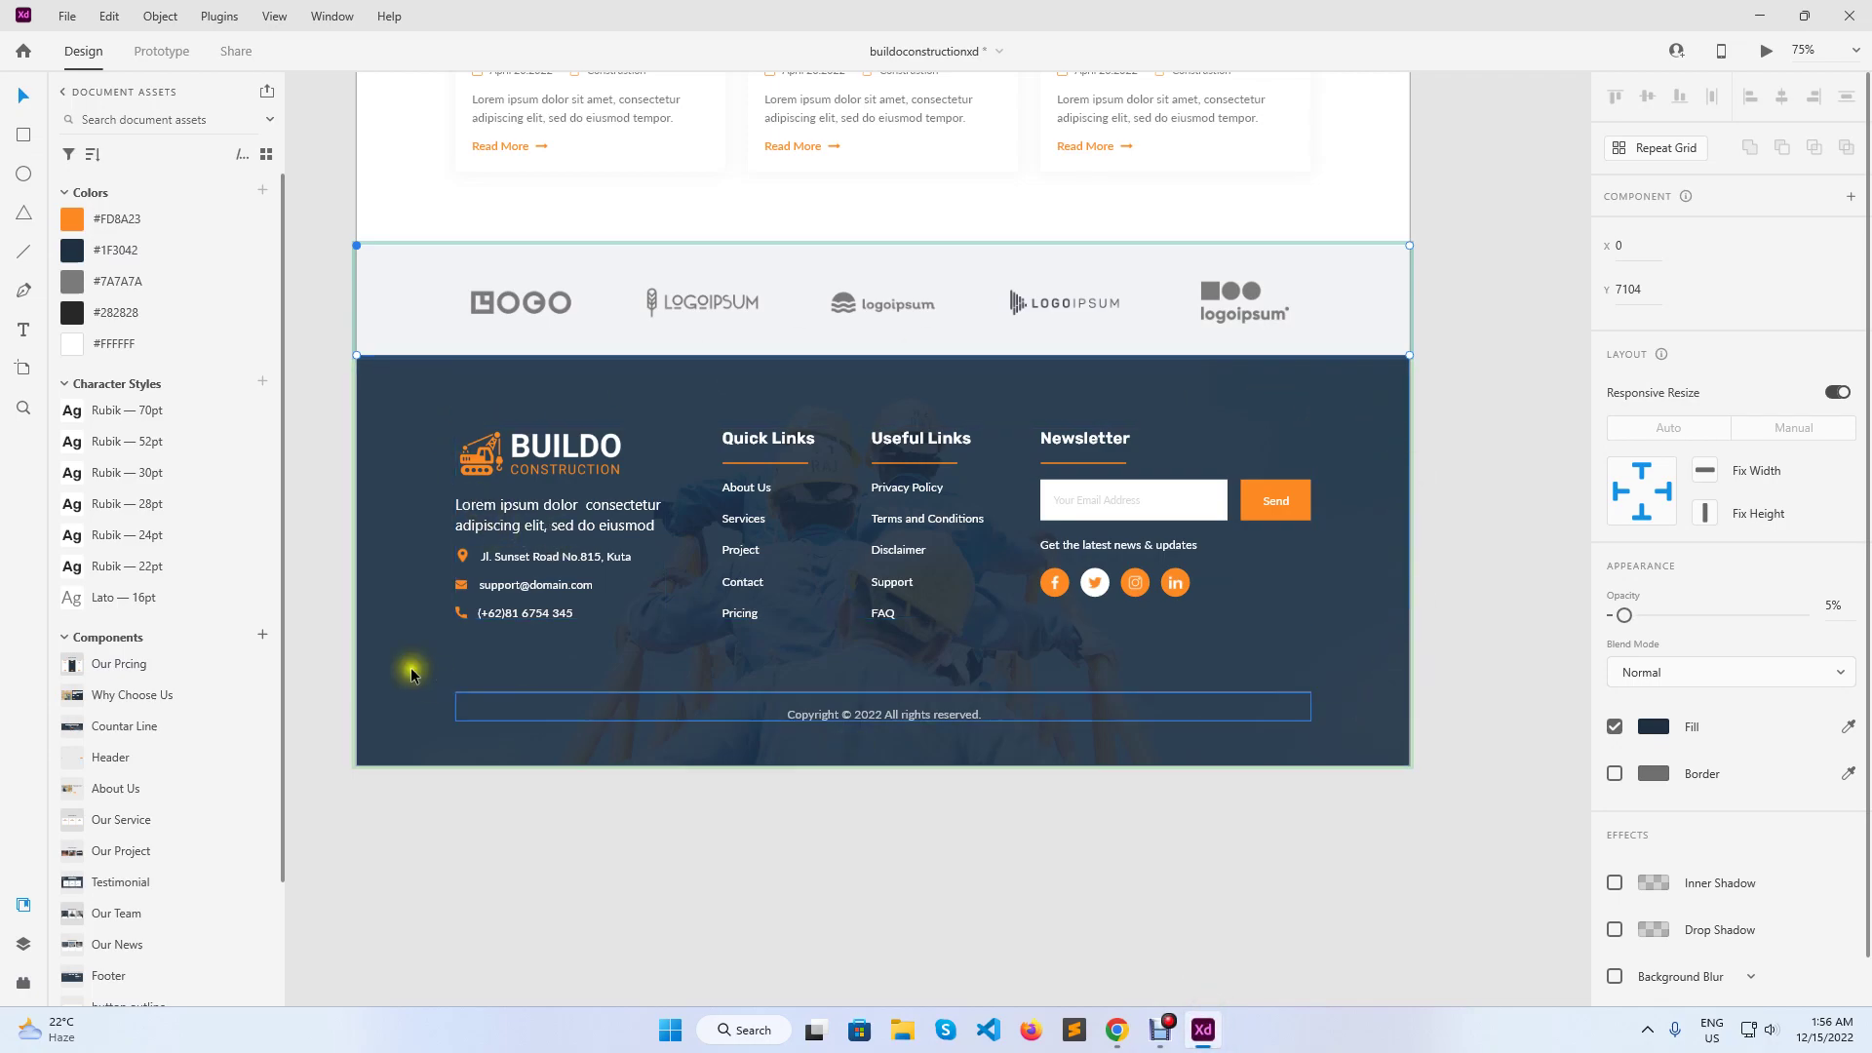
pyautogui.click(1118, 1029)
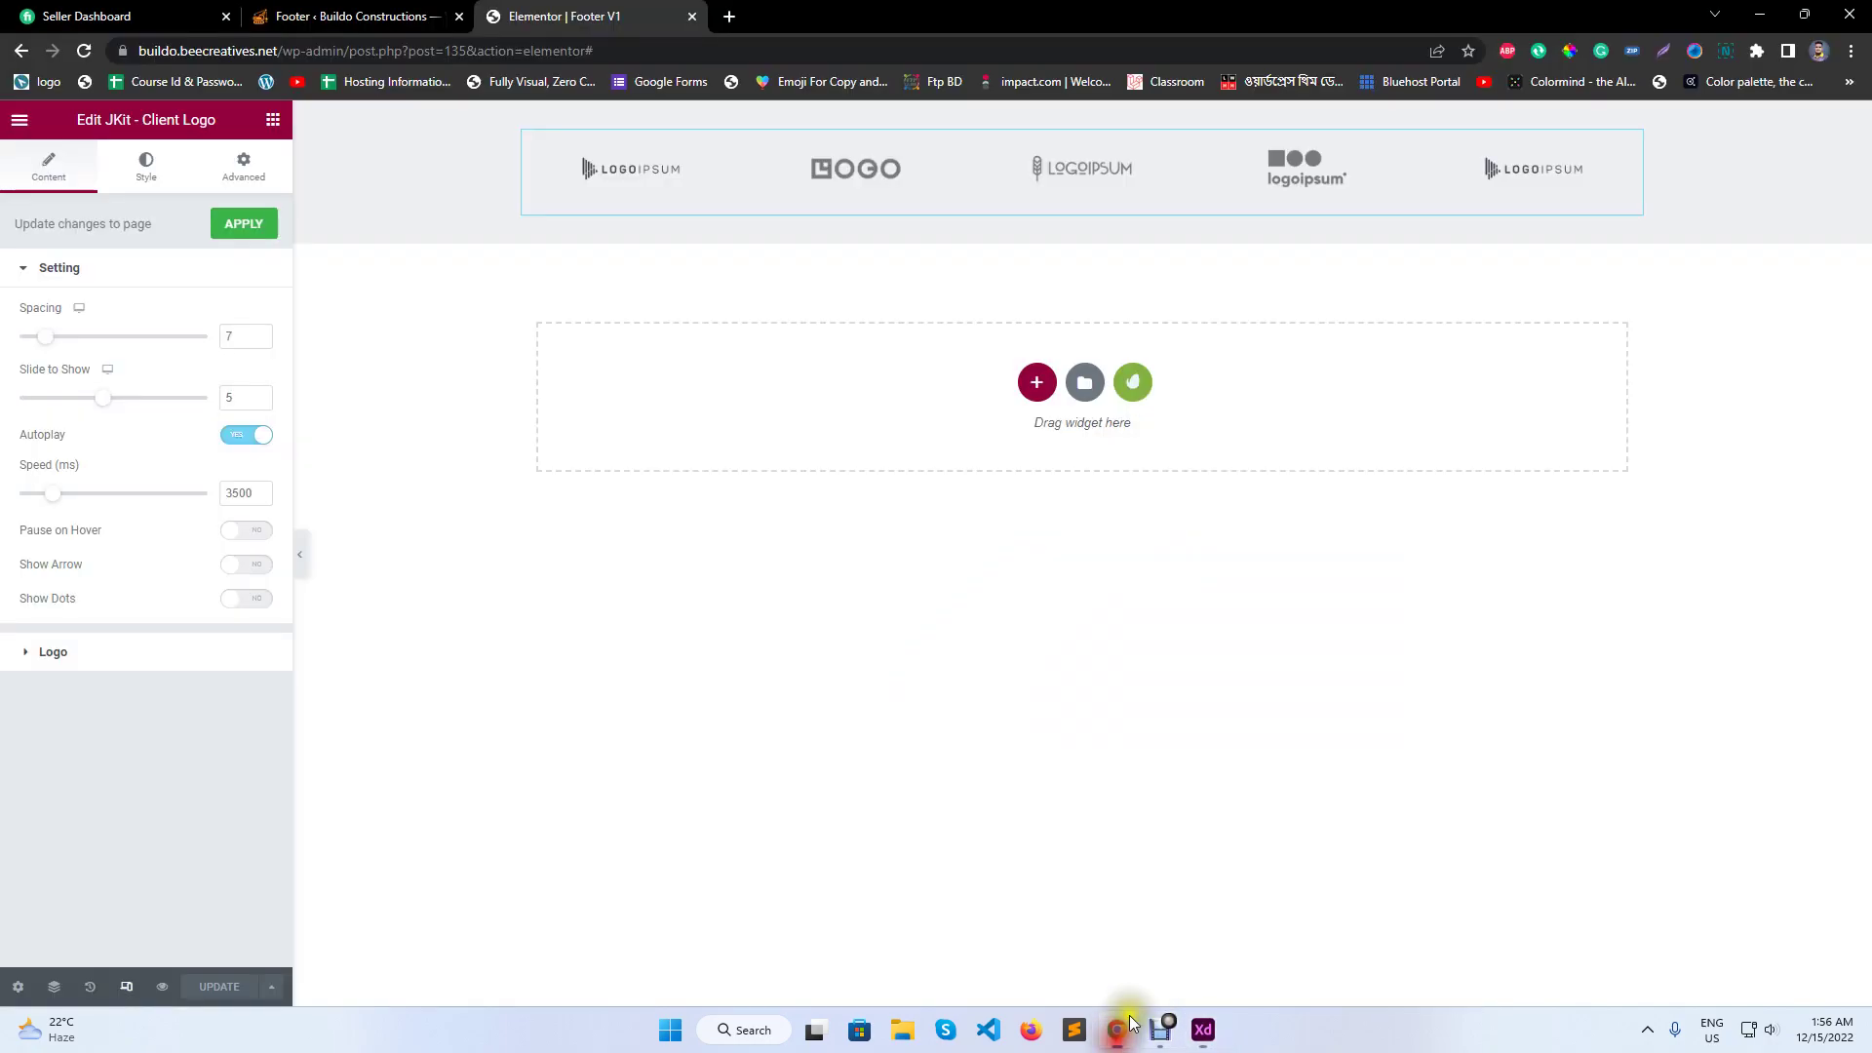
# - Add a single-column section below the logo carousel with 100 px of top and bottom padding
pyautogui.click(1031, 370)
pyautogui.click(846, 433)
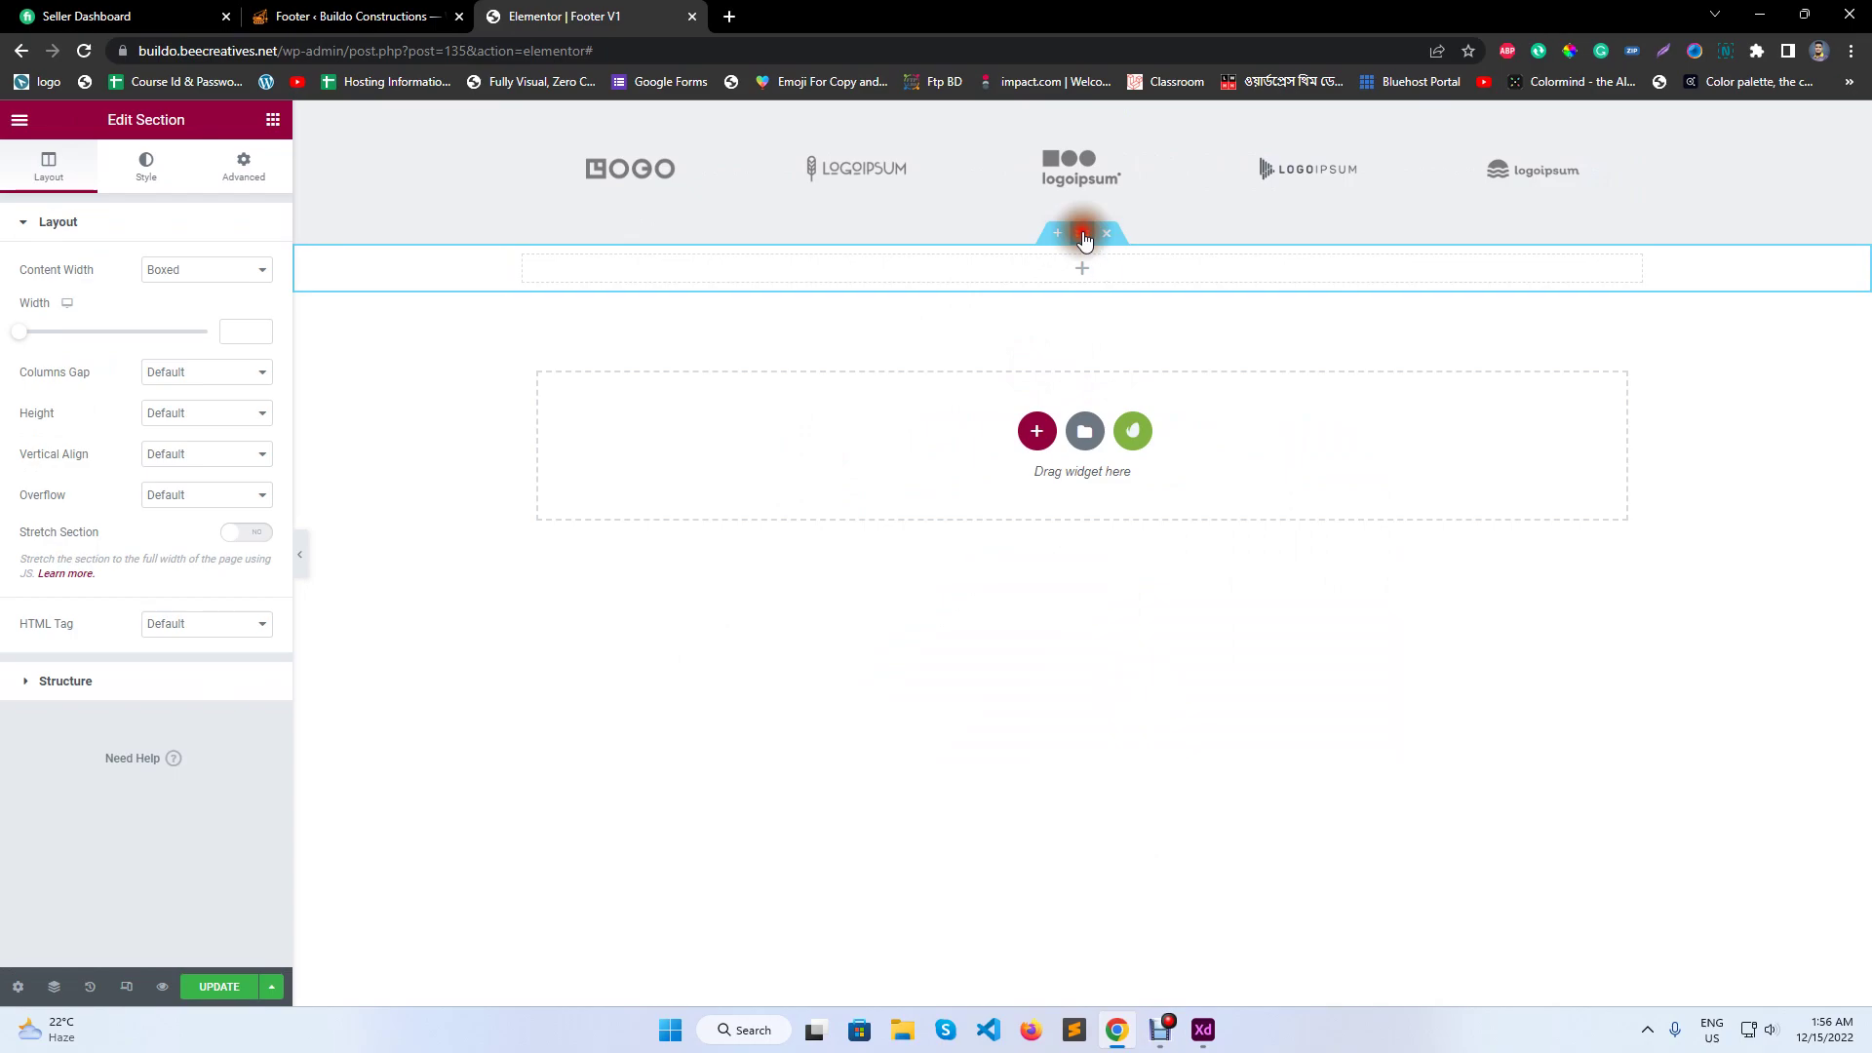
pyautogui.click(243, 166)
pyautogui.click(39, 369)
pyautogui.write('100')
pyautogui.click(139, 368)
pyautogui.write('100')
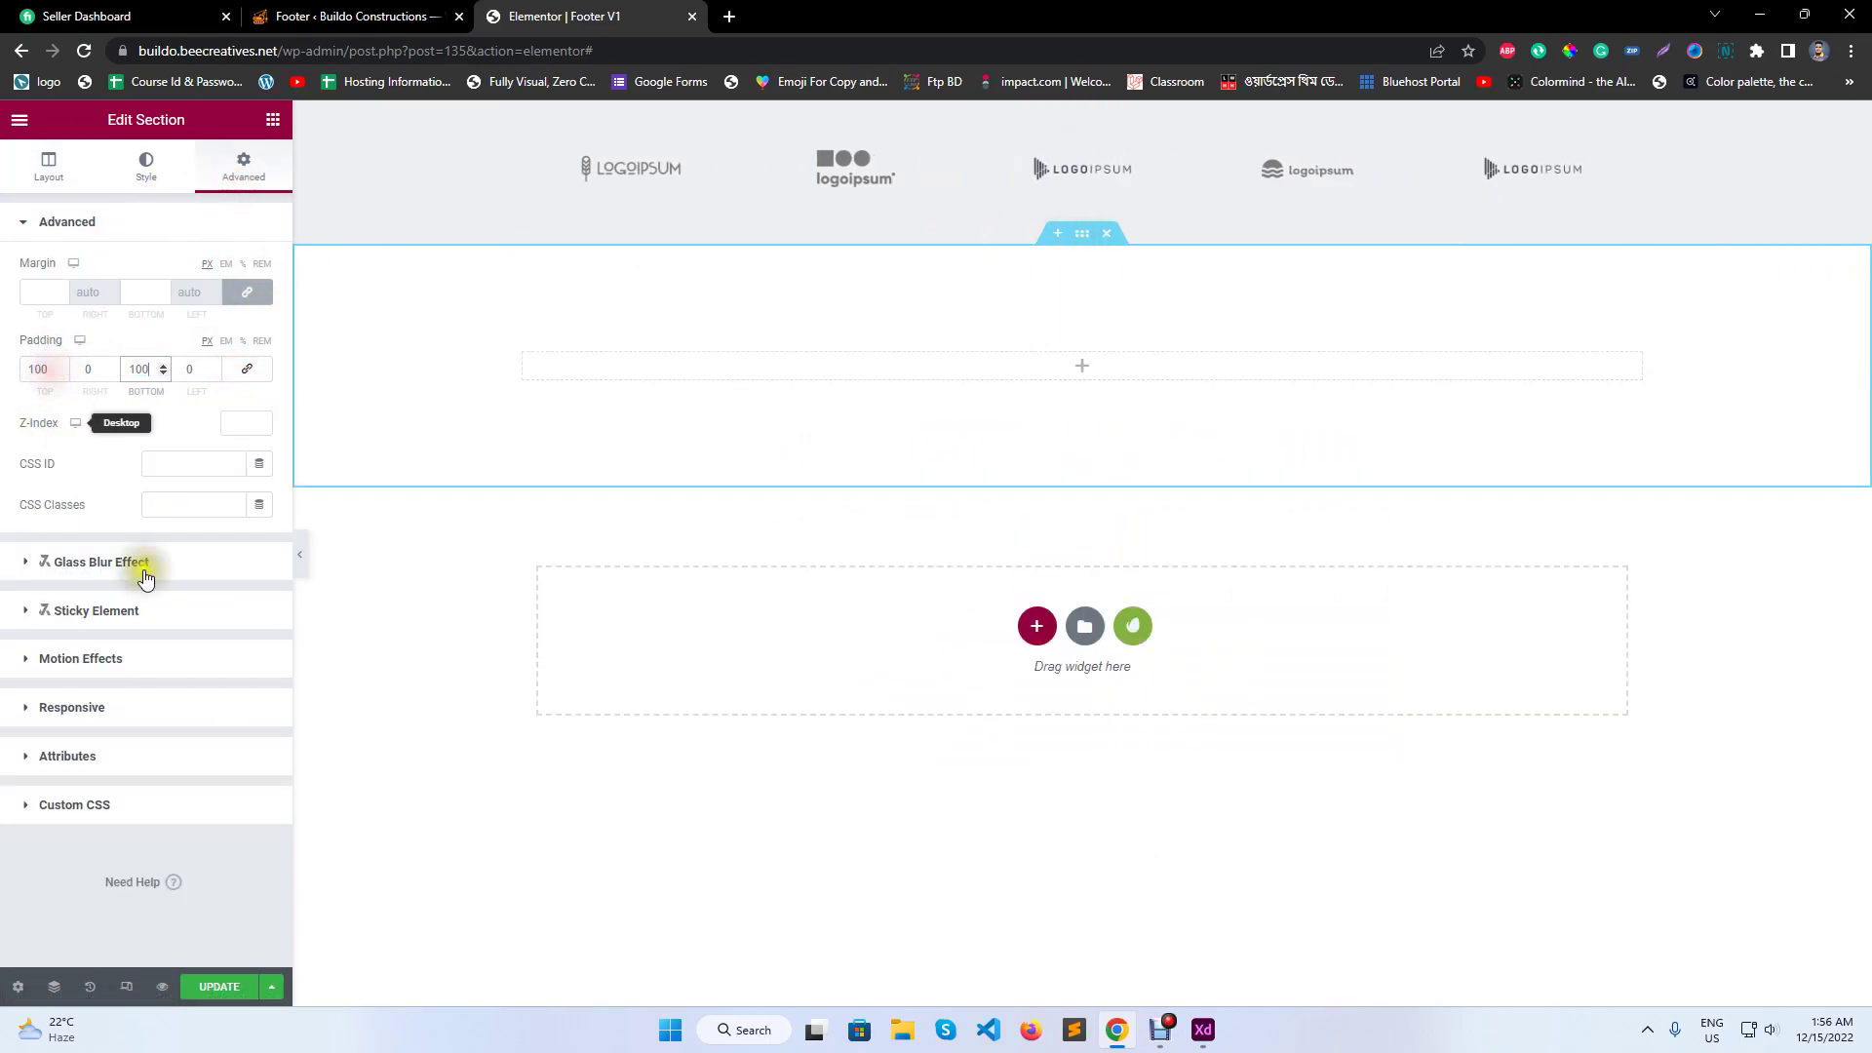
# - Insert an inner section into the new section, update the template and duplicate its columns to make four
pyautogui.click(272, 119)
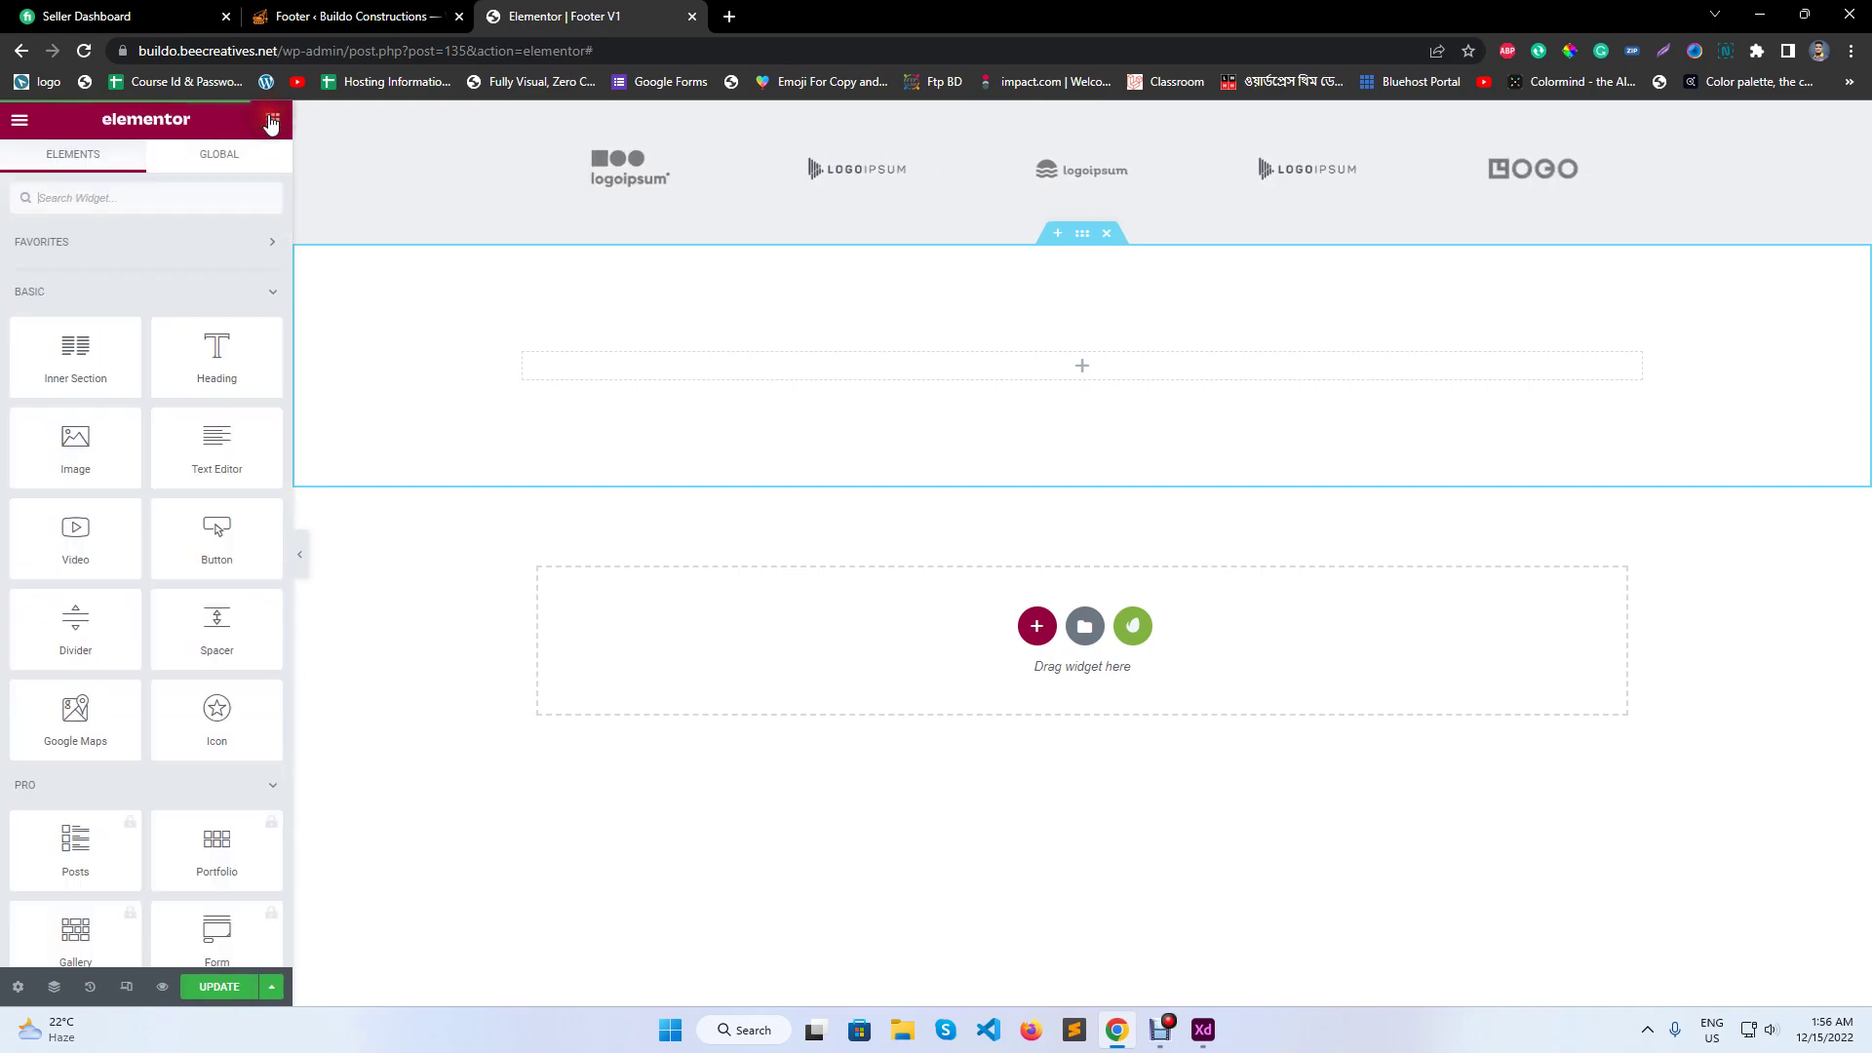
pyautogui.moveTo(102, 358); pyautogui.dragTo(997, 390)
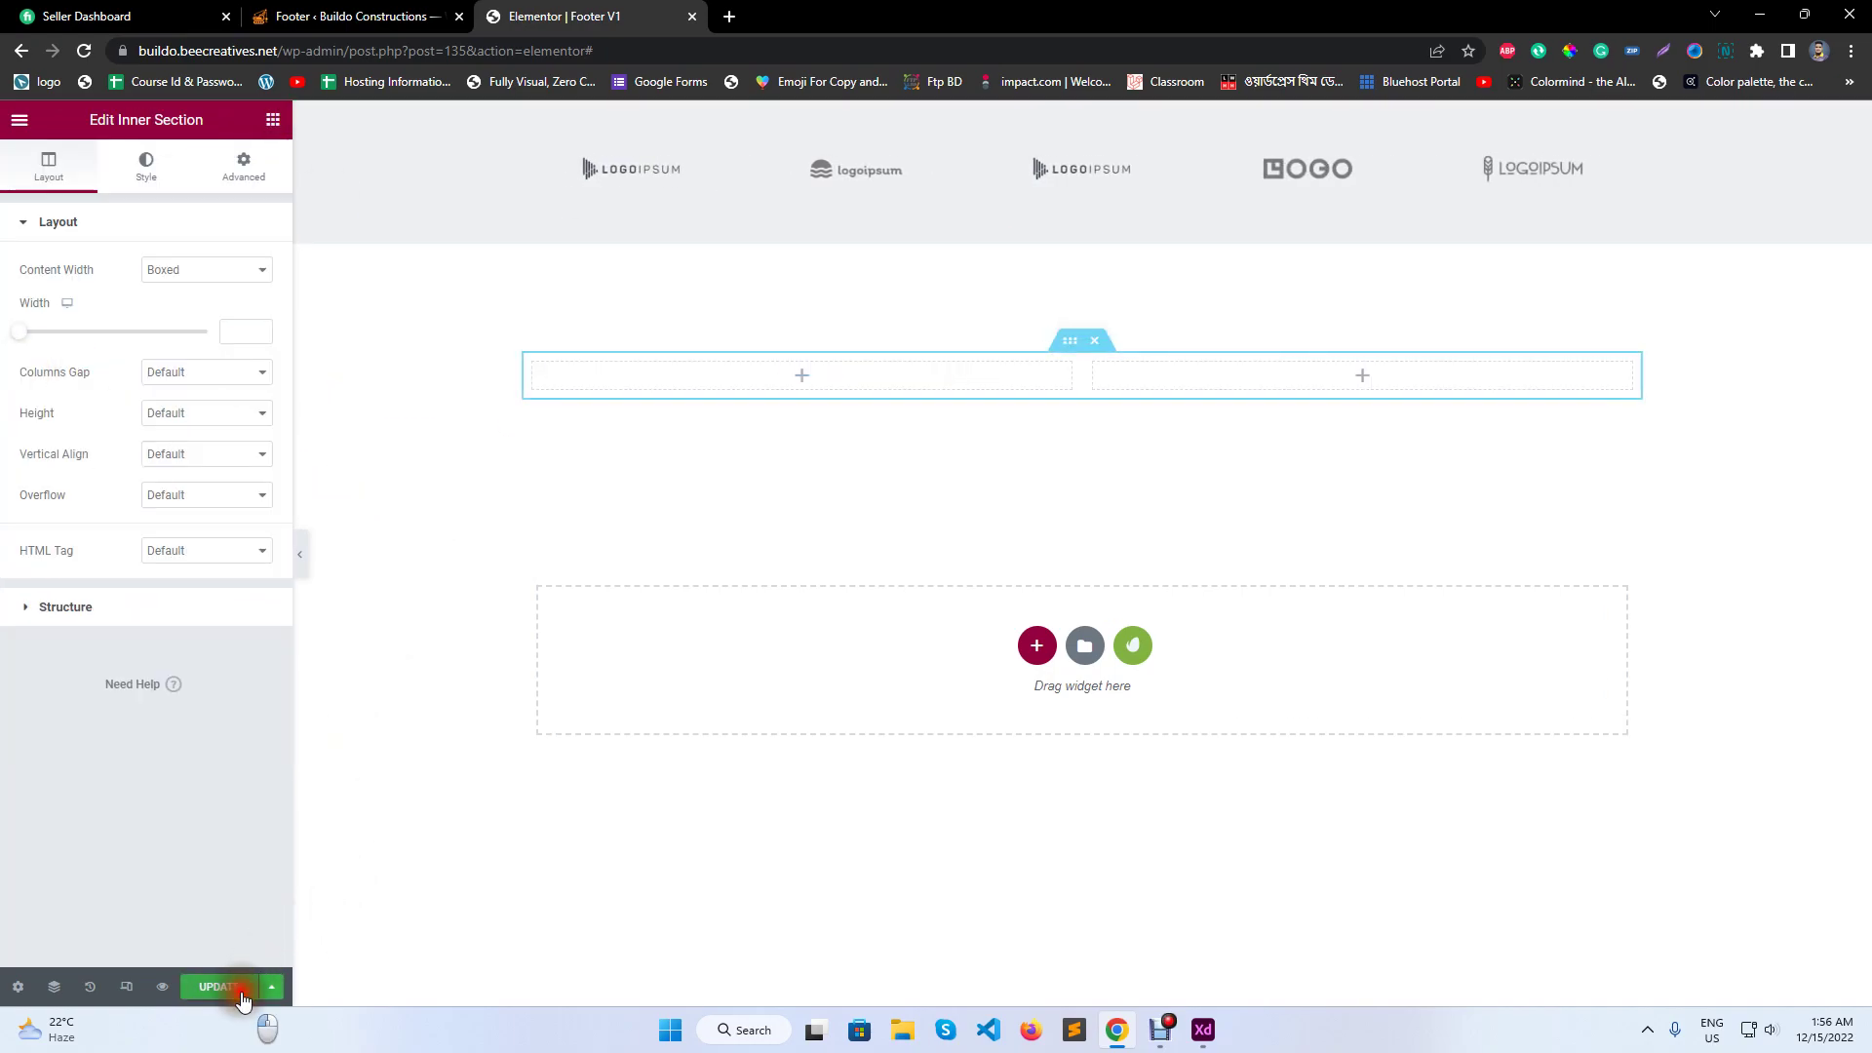
pyautogui.click(243, 999)
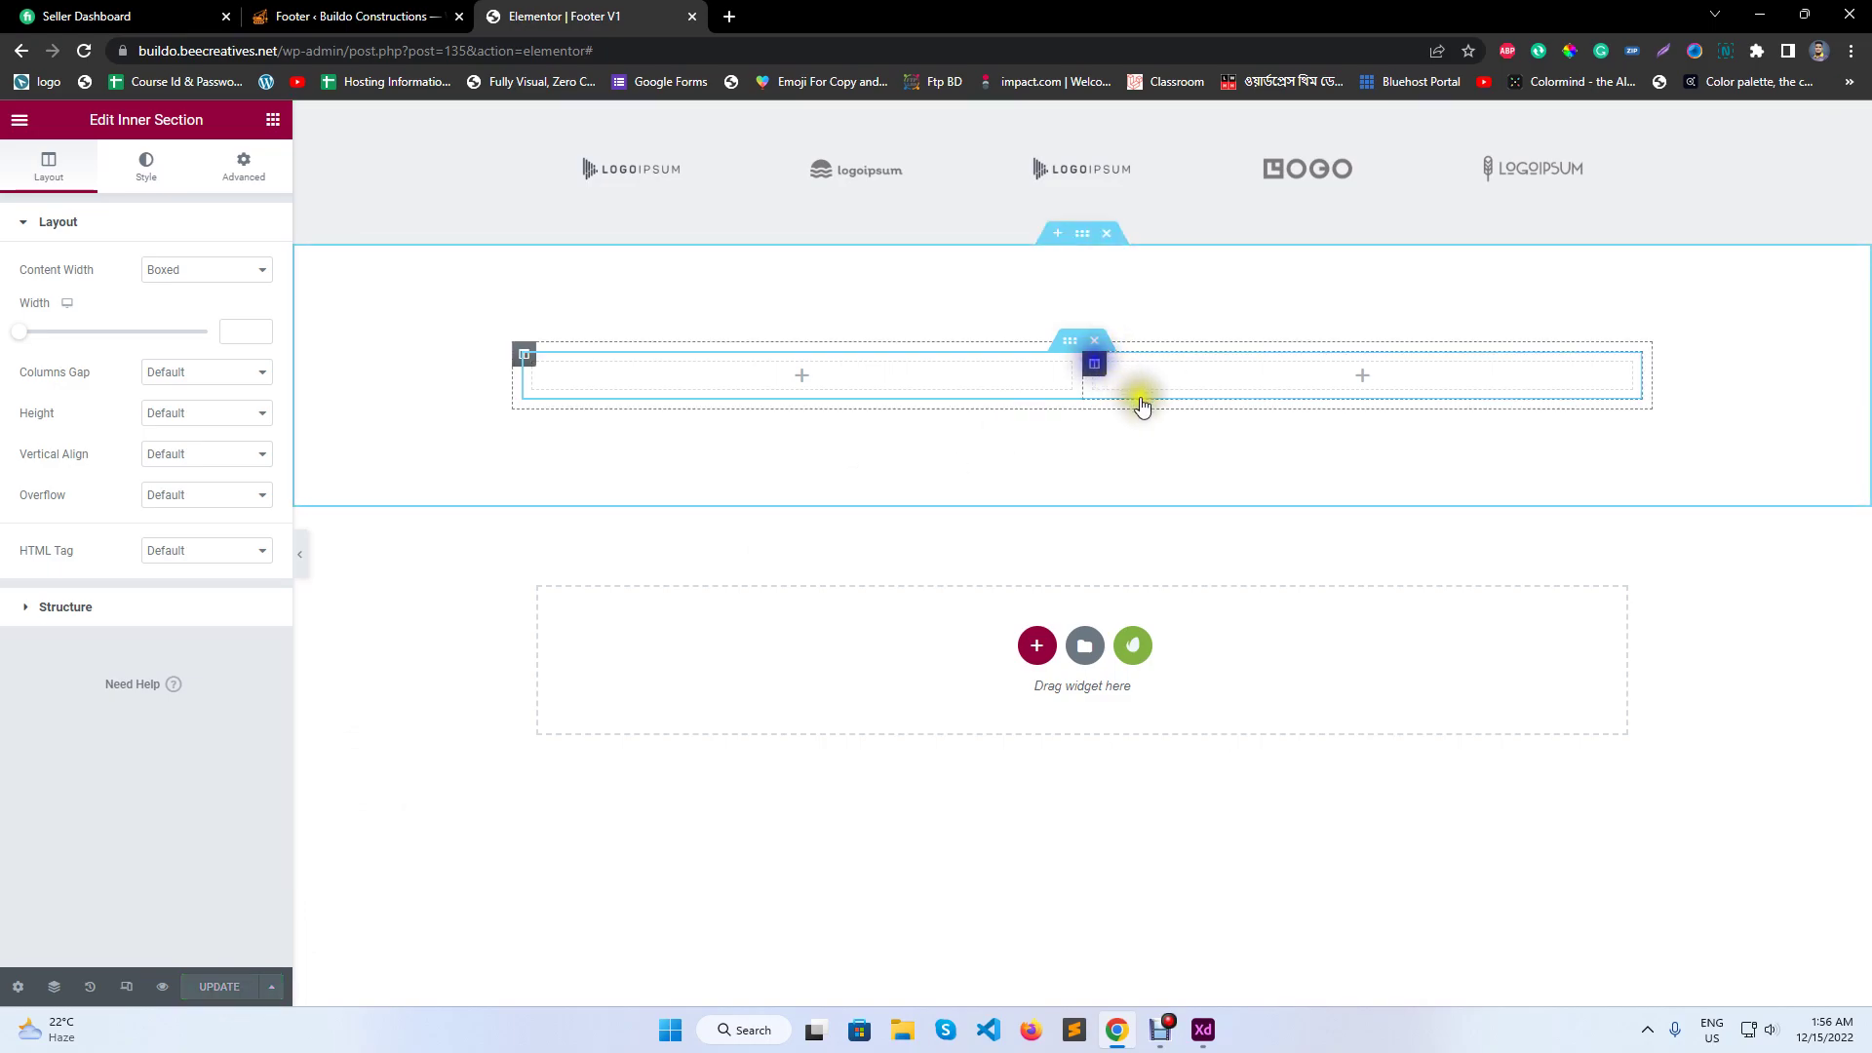
pyautogui.rightClick(1096, 366)
pyautogui.click(1170, 406)
pyautogui.rightClick(1282, 368)
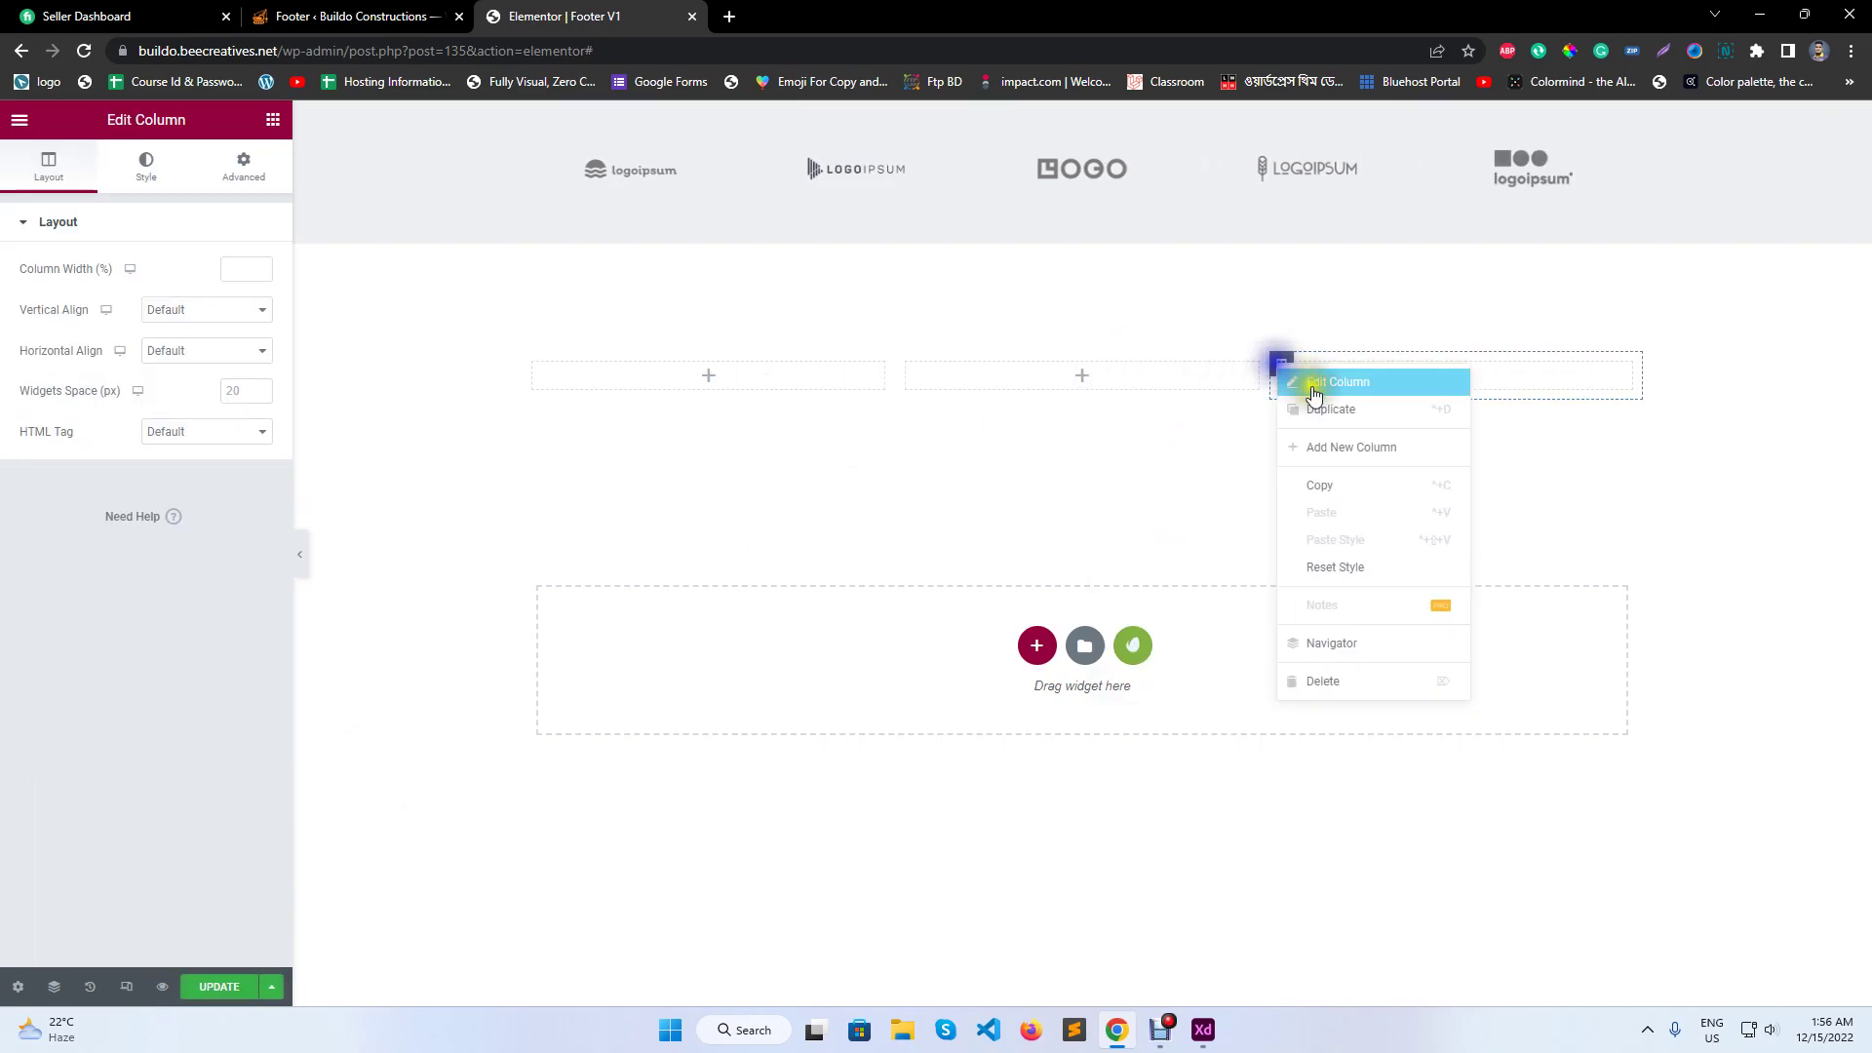
pyautogui.click(1331, 412)
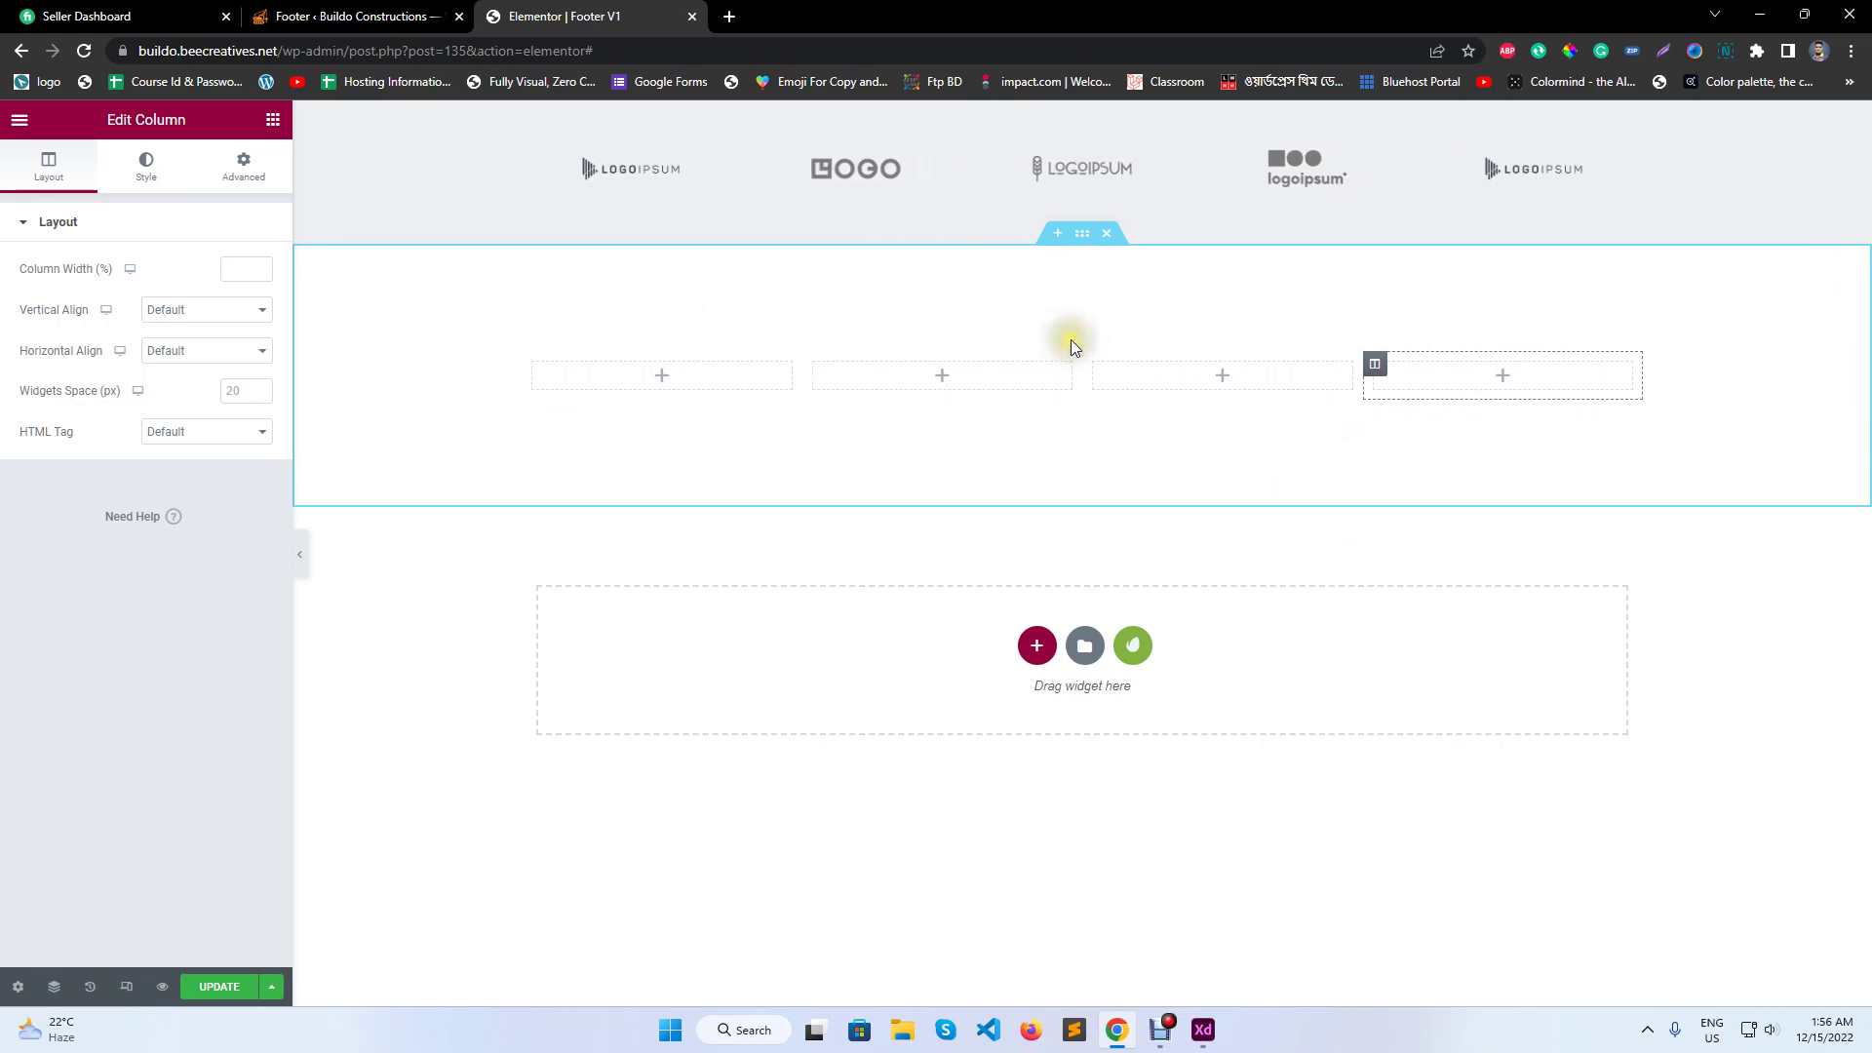
# - Set the four-column inner section's Columns Gap to No Gap
pyautogui.click(1071, 341)
pyautogui.click(209, 371)
pyautogui.click(214, 407)
pyautogui.click(217, 376)
pyautogui.click(208, 405)
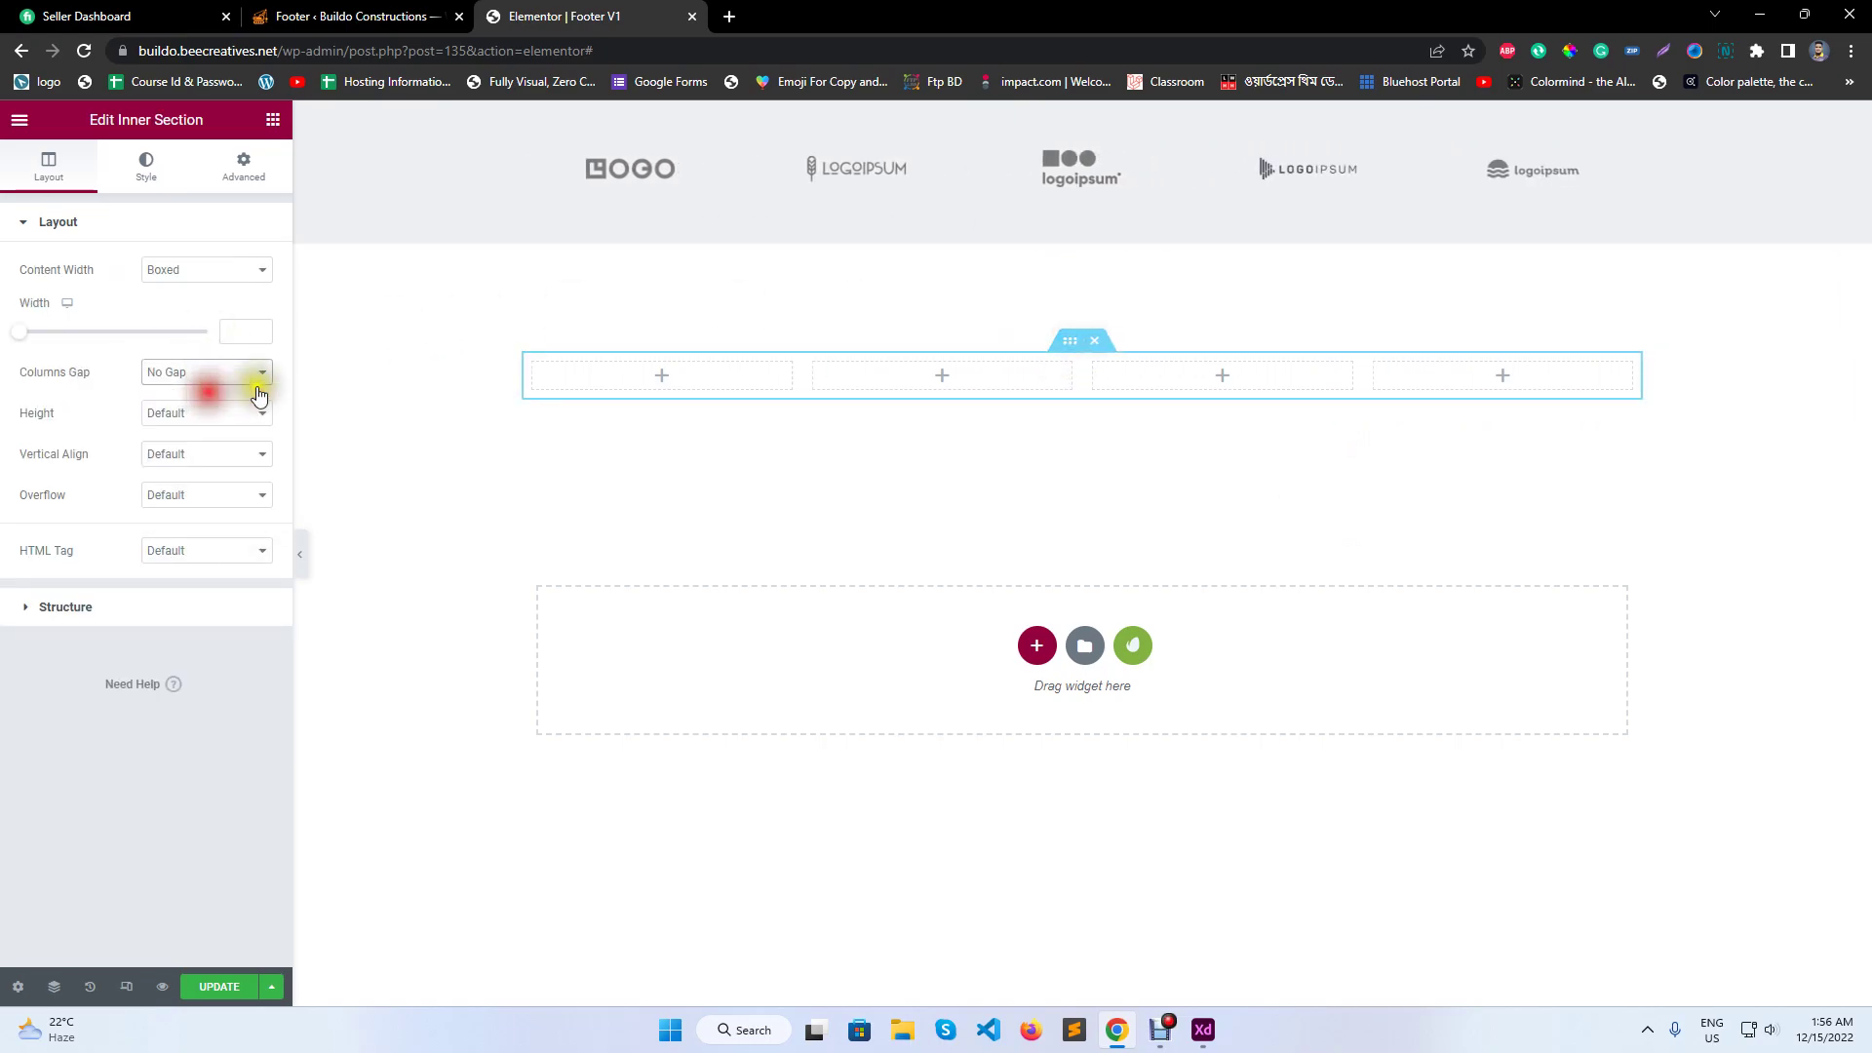
# - Set the parent footer section's Columns Gap to No Gap and update the template
pyautogui.click(1095, 242)
pyautogui.click(49, 166)
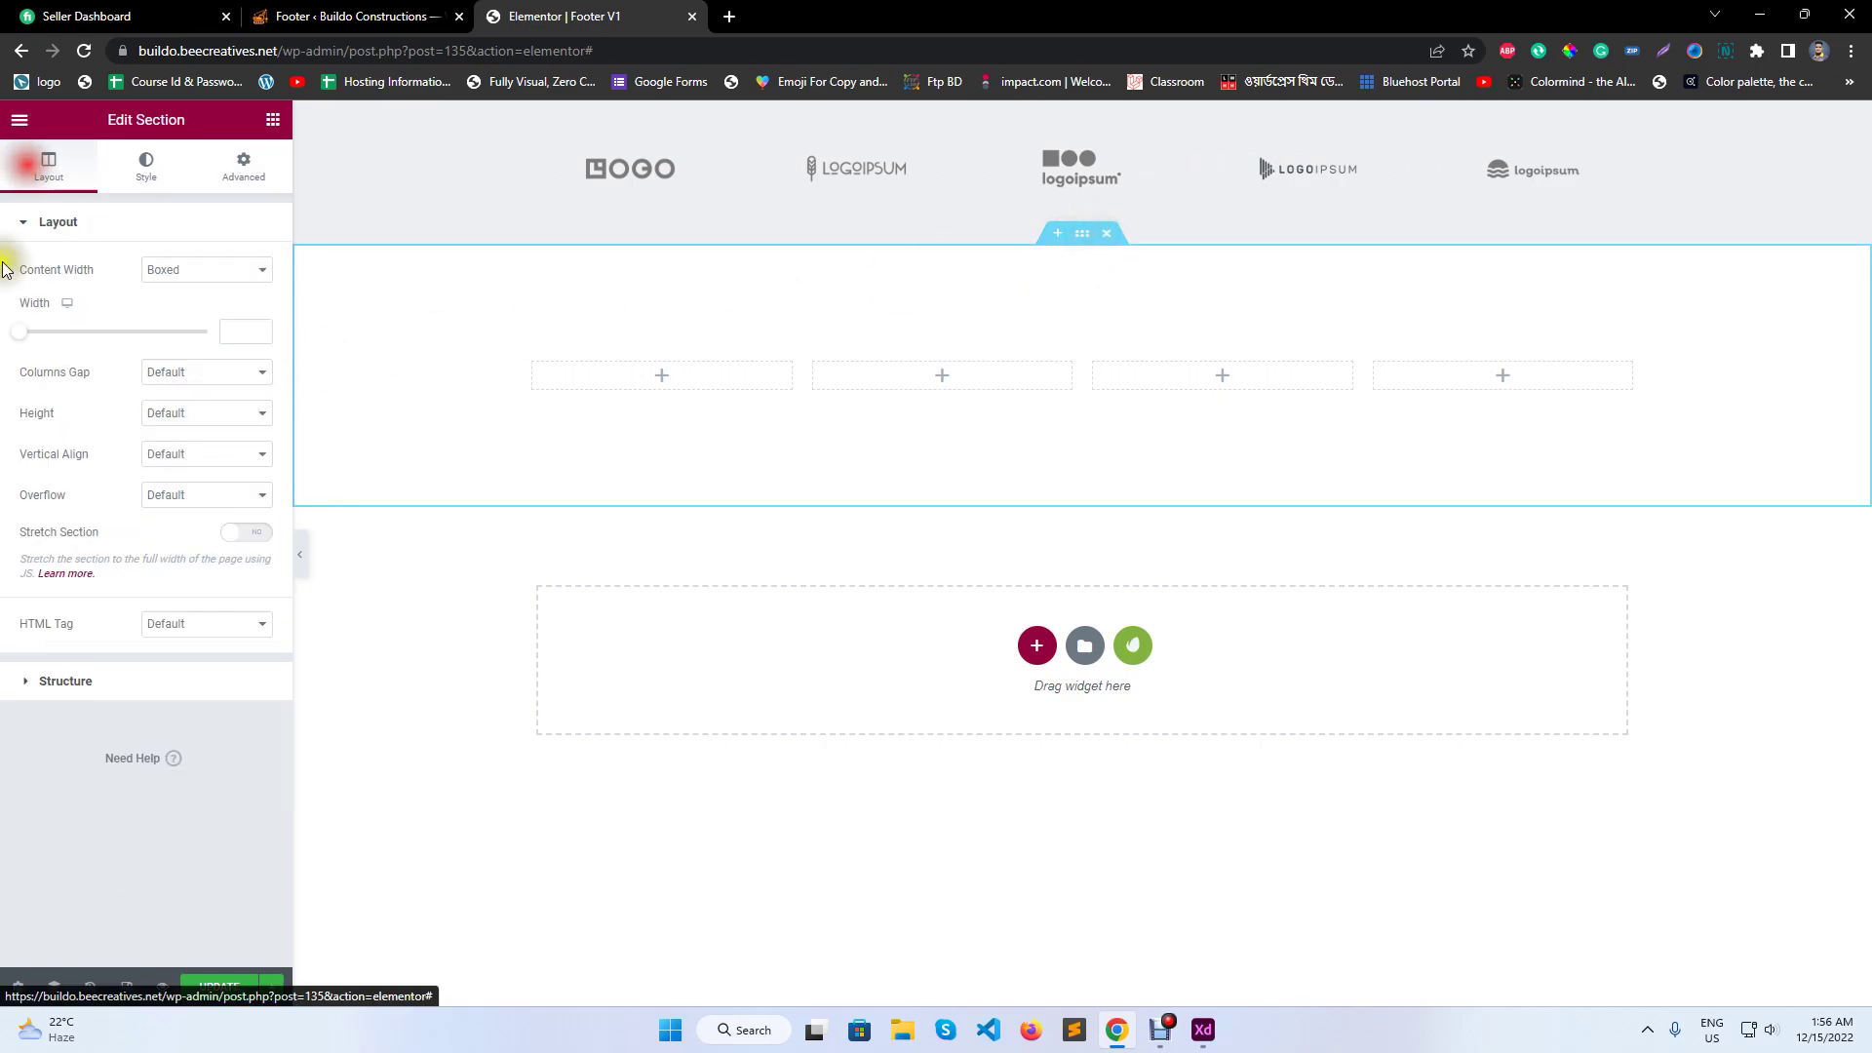
pyautogui.click(206, 372)
pyautogui.click(203, 407)
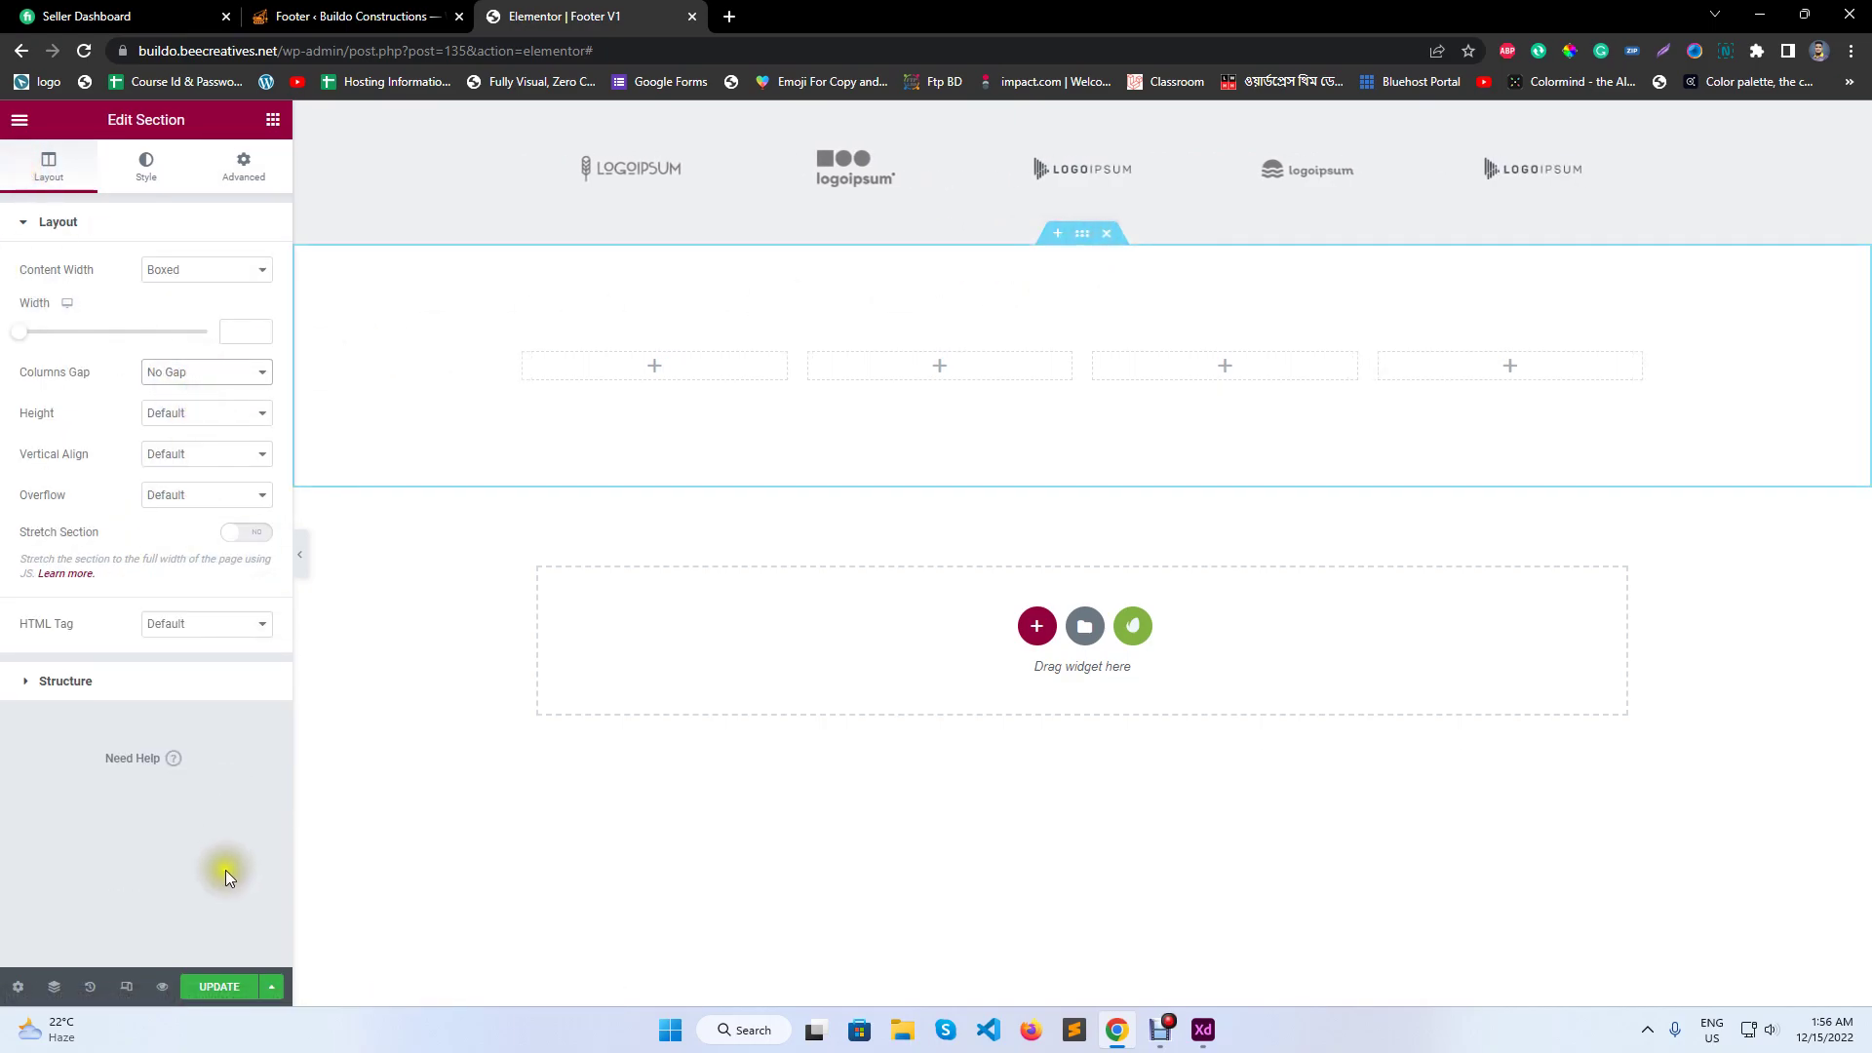
pyautogui.click(215, 987)
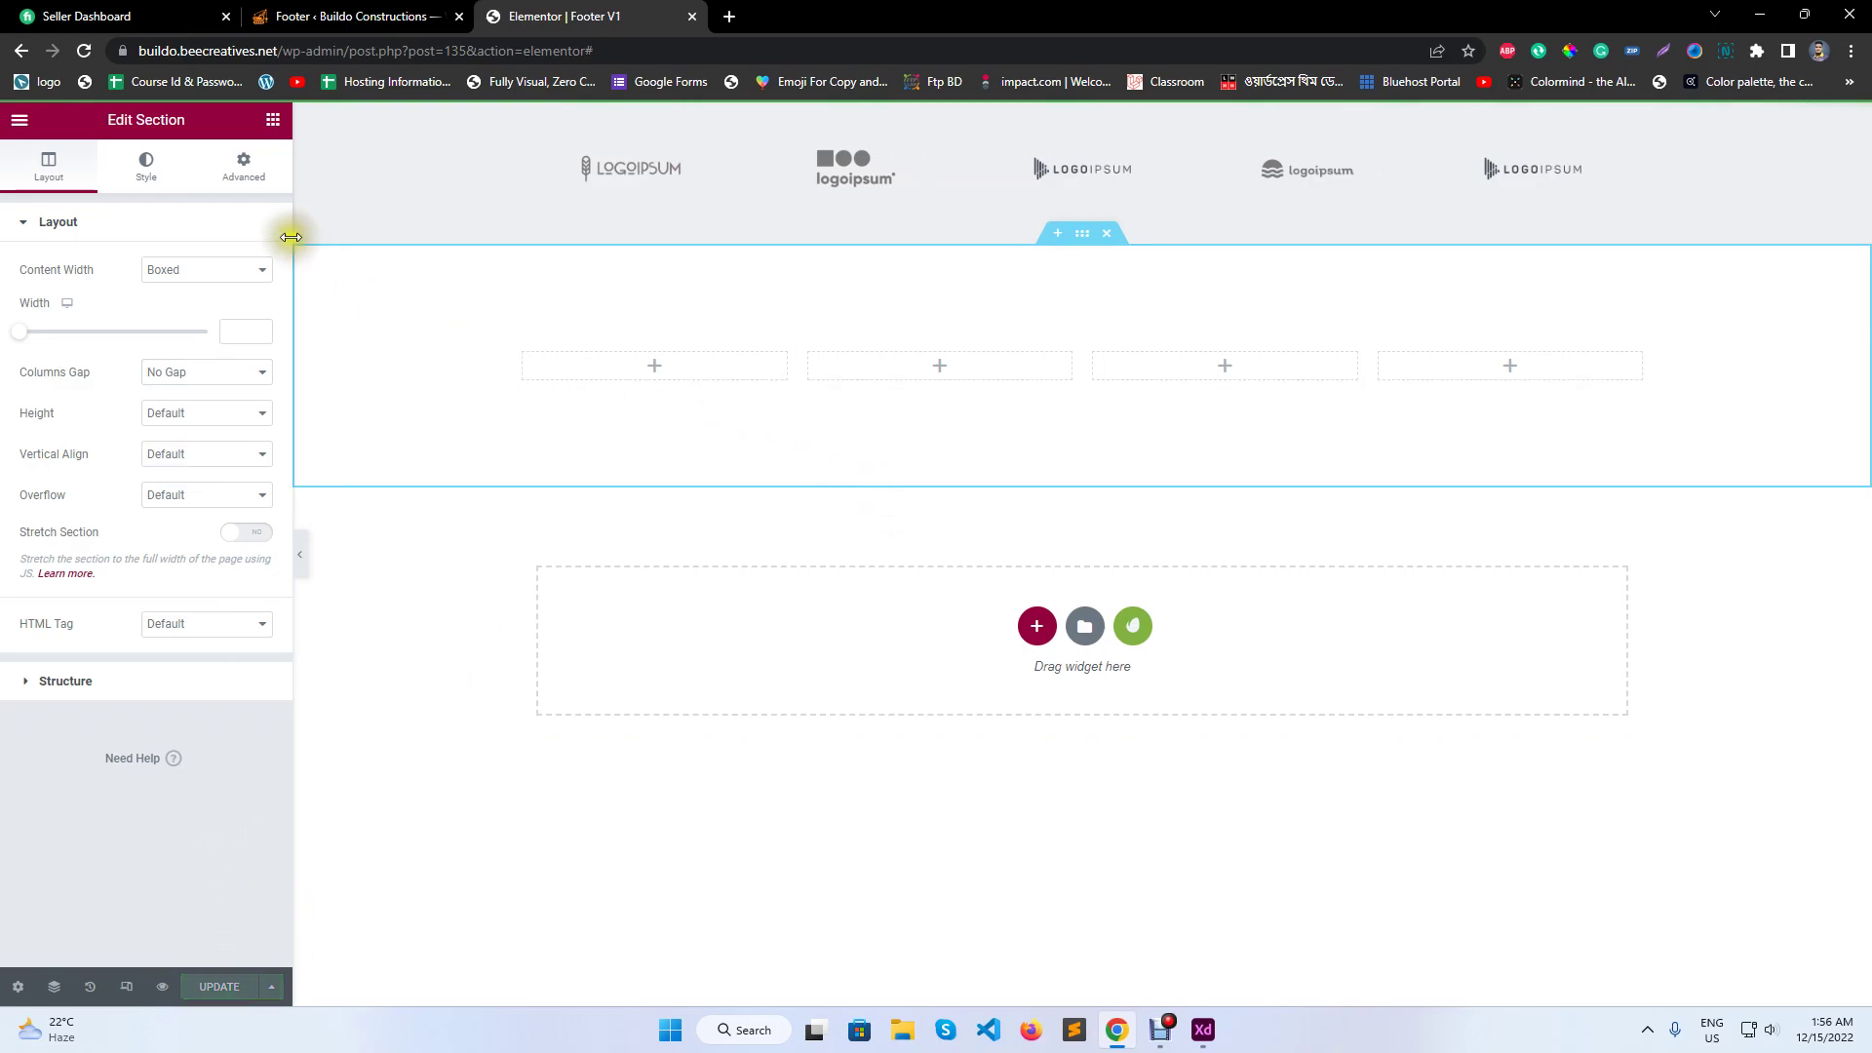
# - Give the parent footer section a classic background in the global Secondary color
pyautogui.click(168, 687)
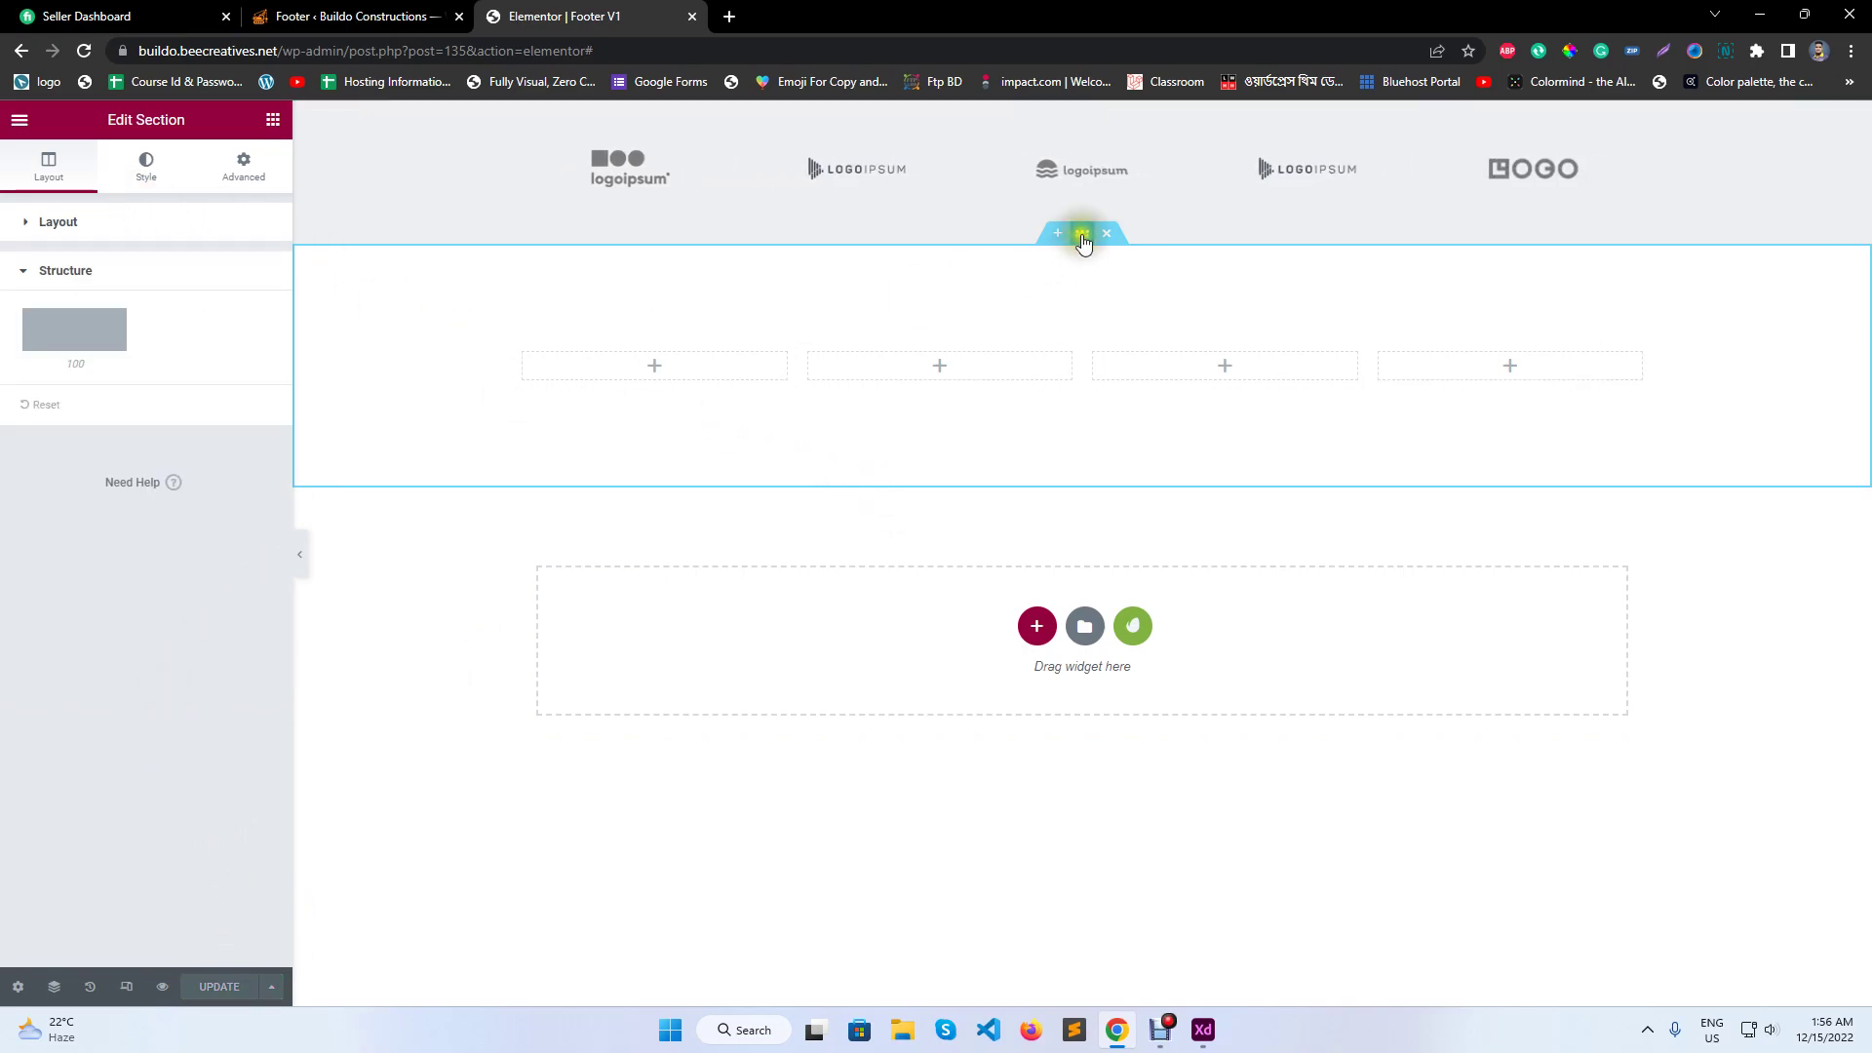
pyautogui.click(147, 164)
pyautogui.click(182, 310)
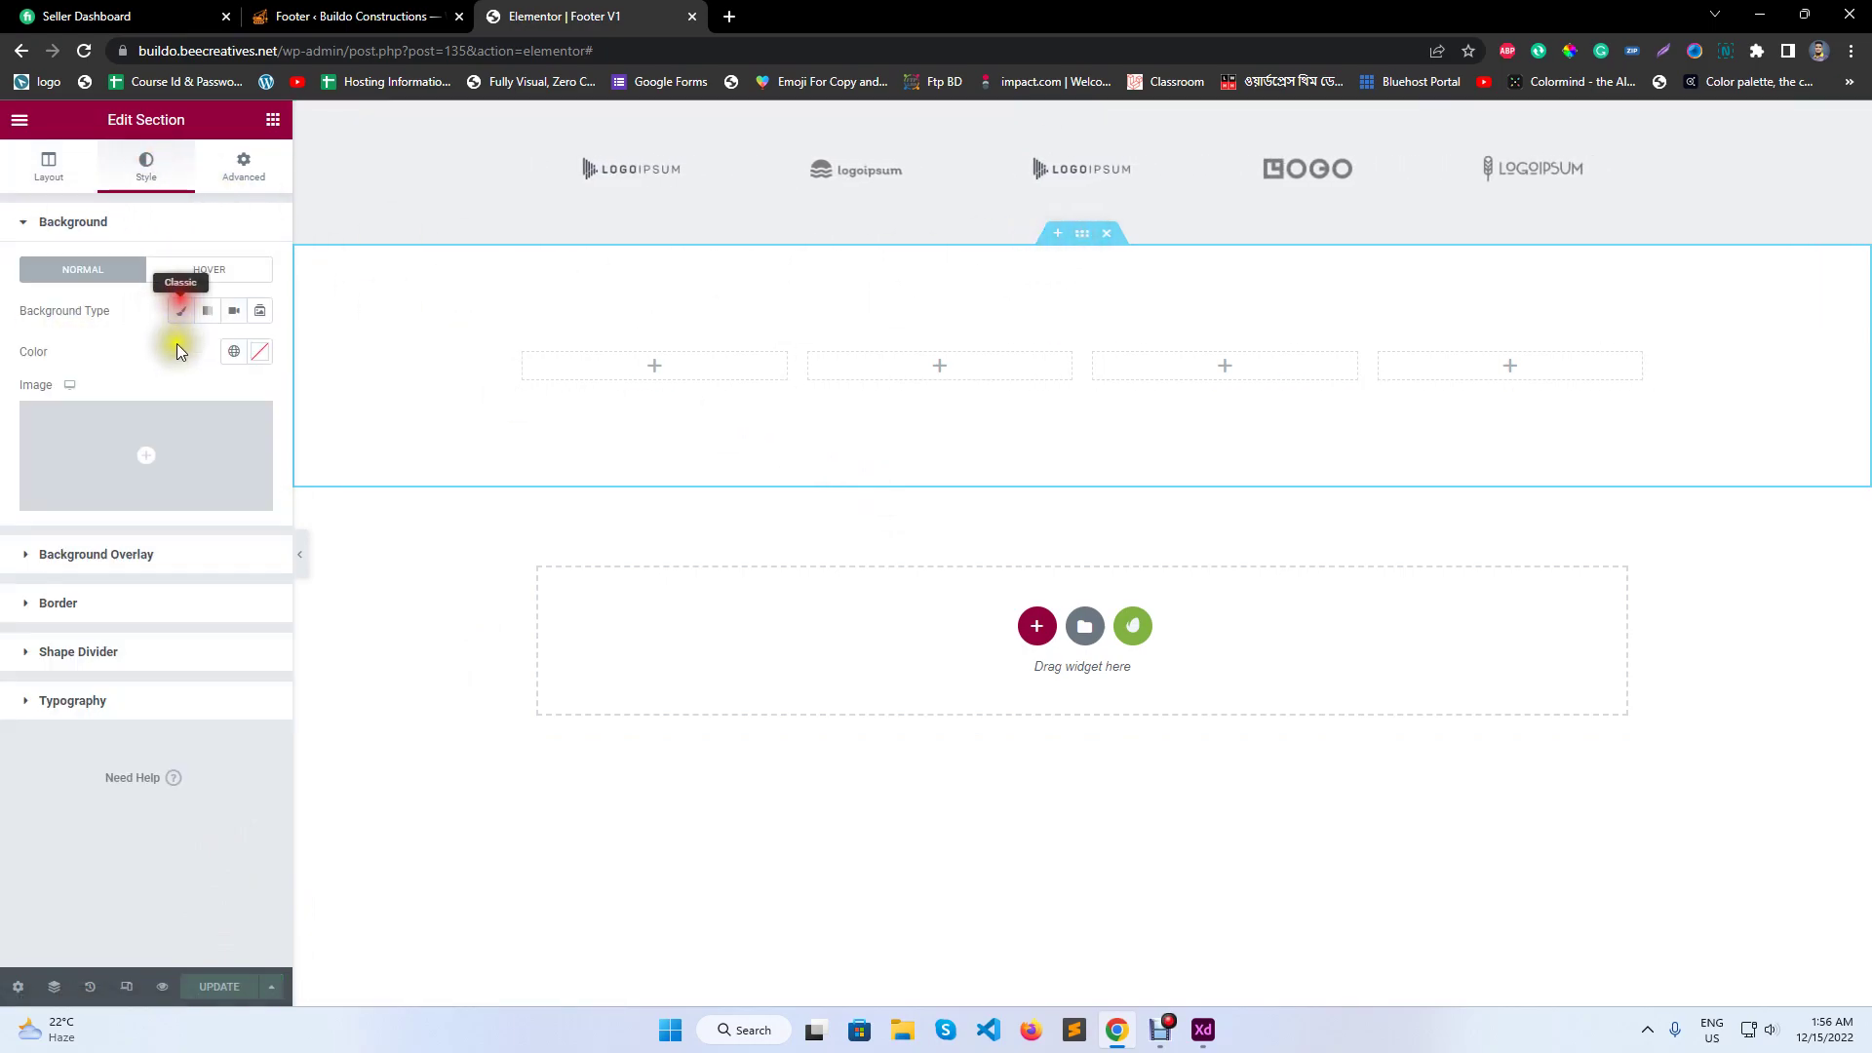
pyautogui.click(234, 351)
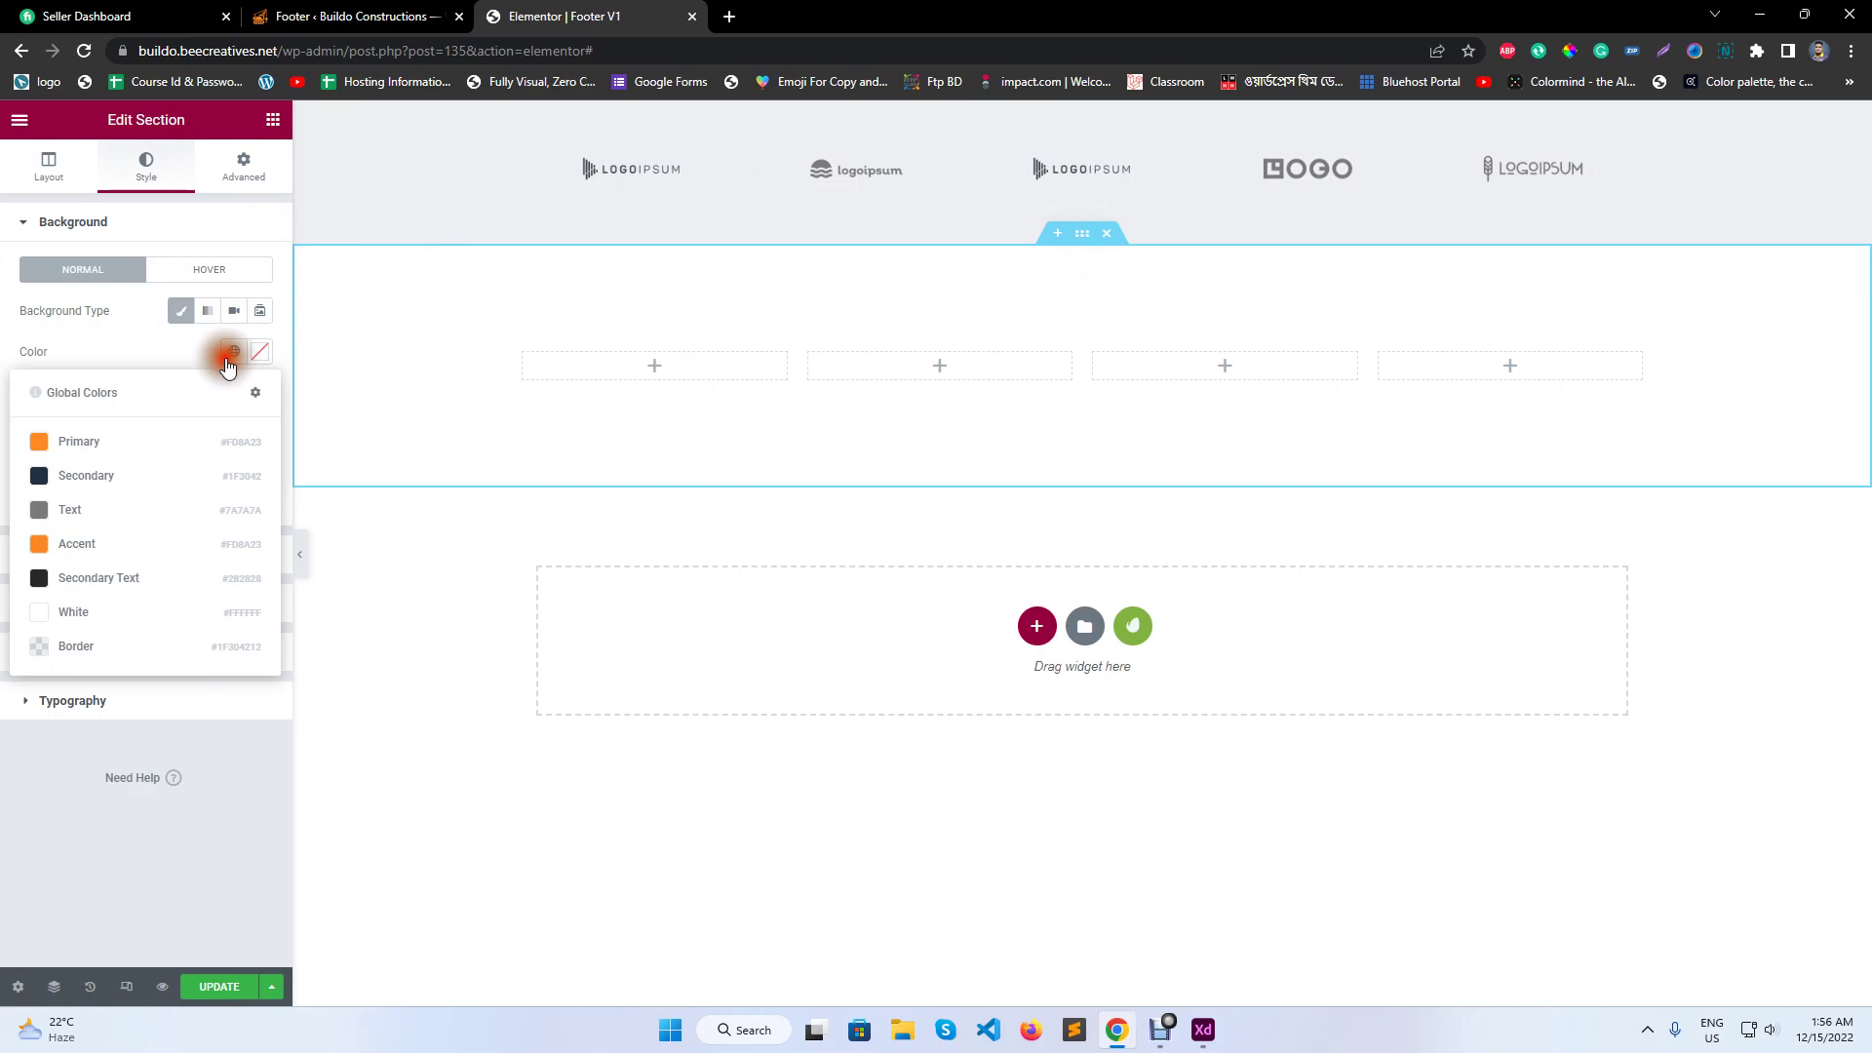
pyautogui.click(132, 477)
# - Add a classic background overlay to the footer section using the manager-of-project-young-man-working-in-uniform photo from the media library
pyautogui.click(168, 544)
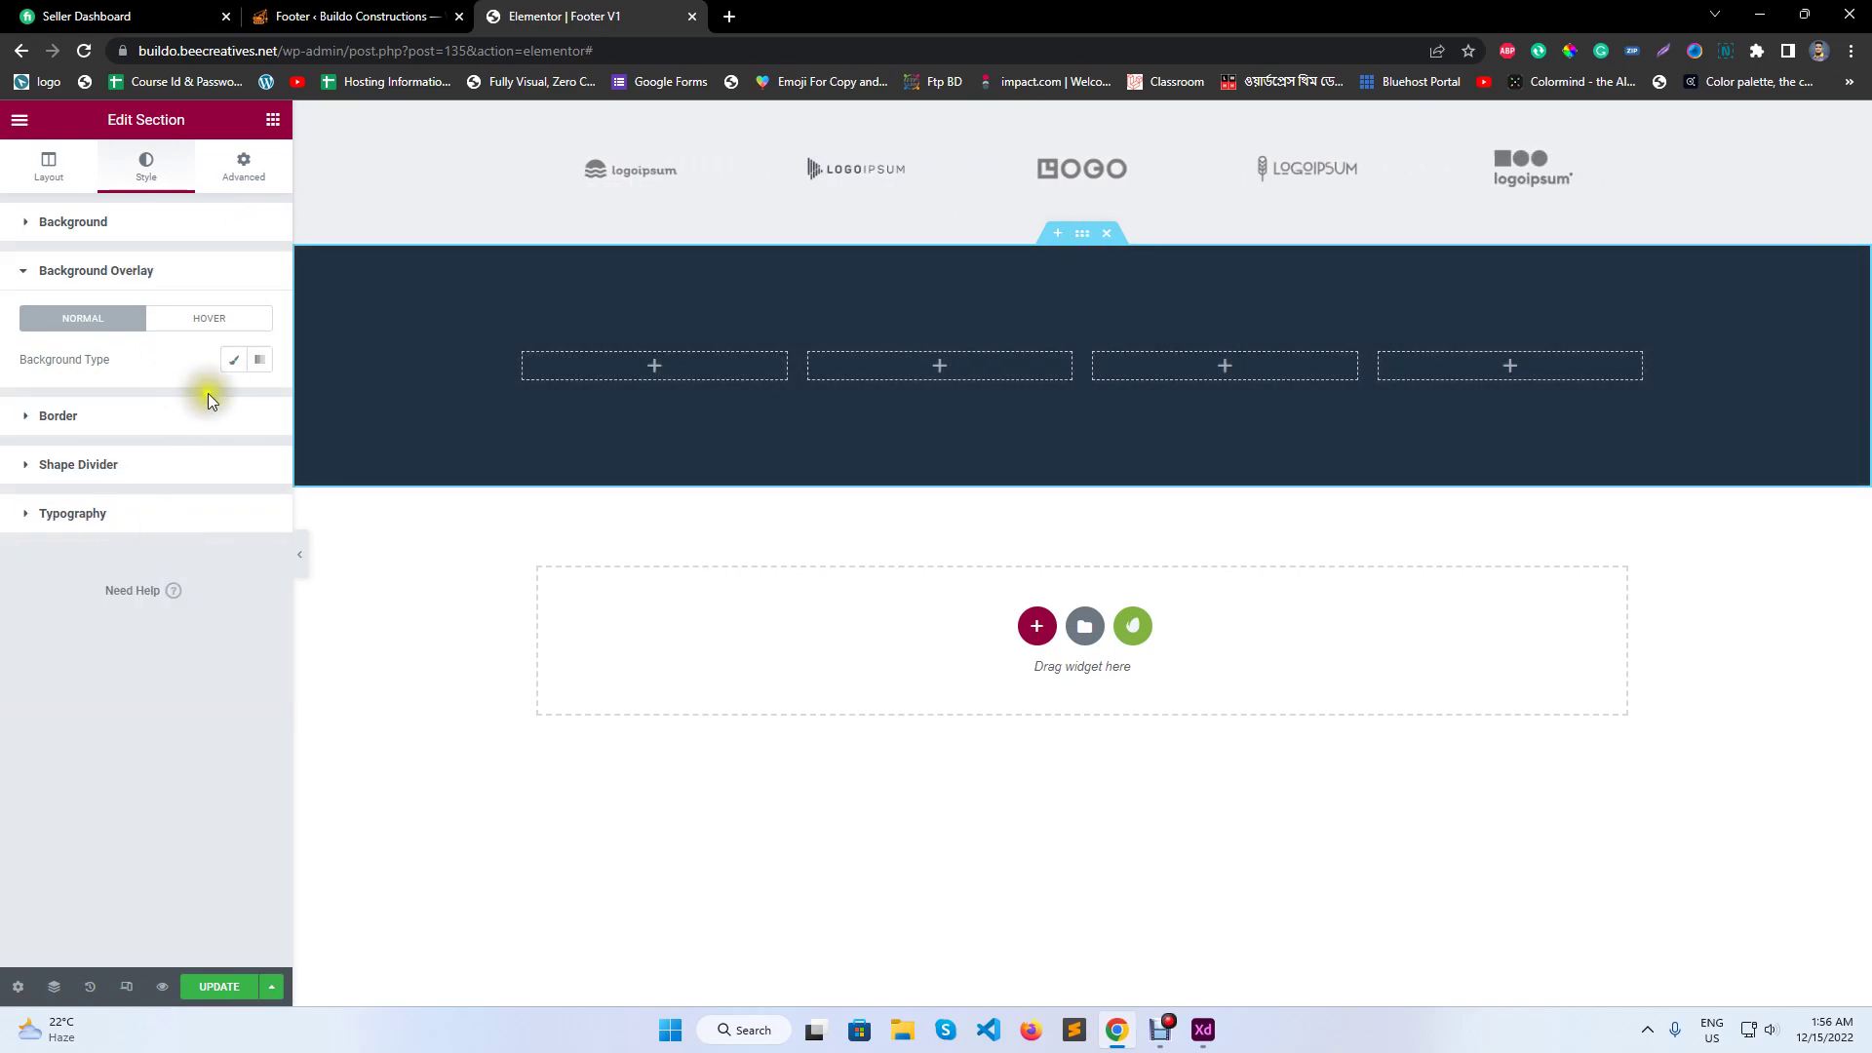
pyautogui.click(234, 359)
pyautogui.click(164, 507)
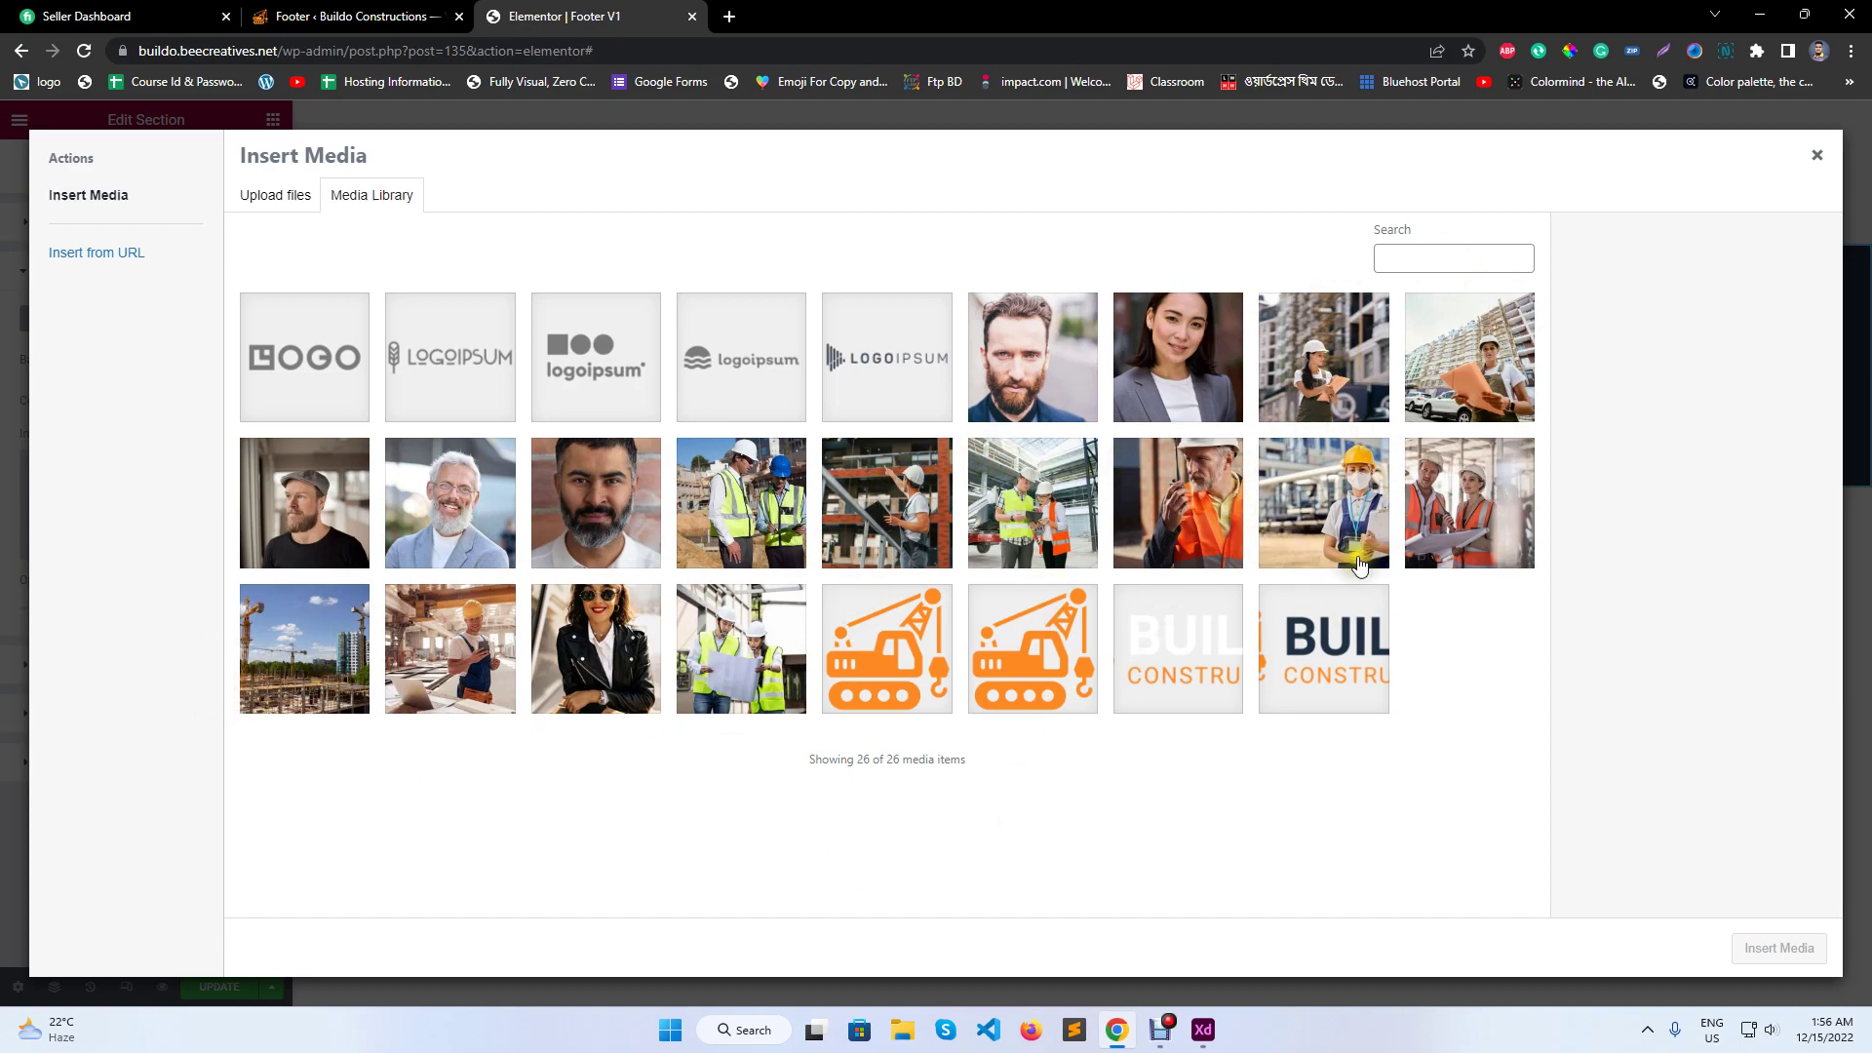
pyautogui.click(889, 509)
pyautogui.click(1818, 963)
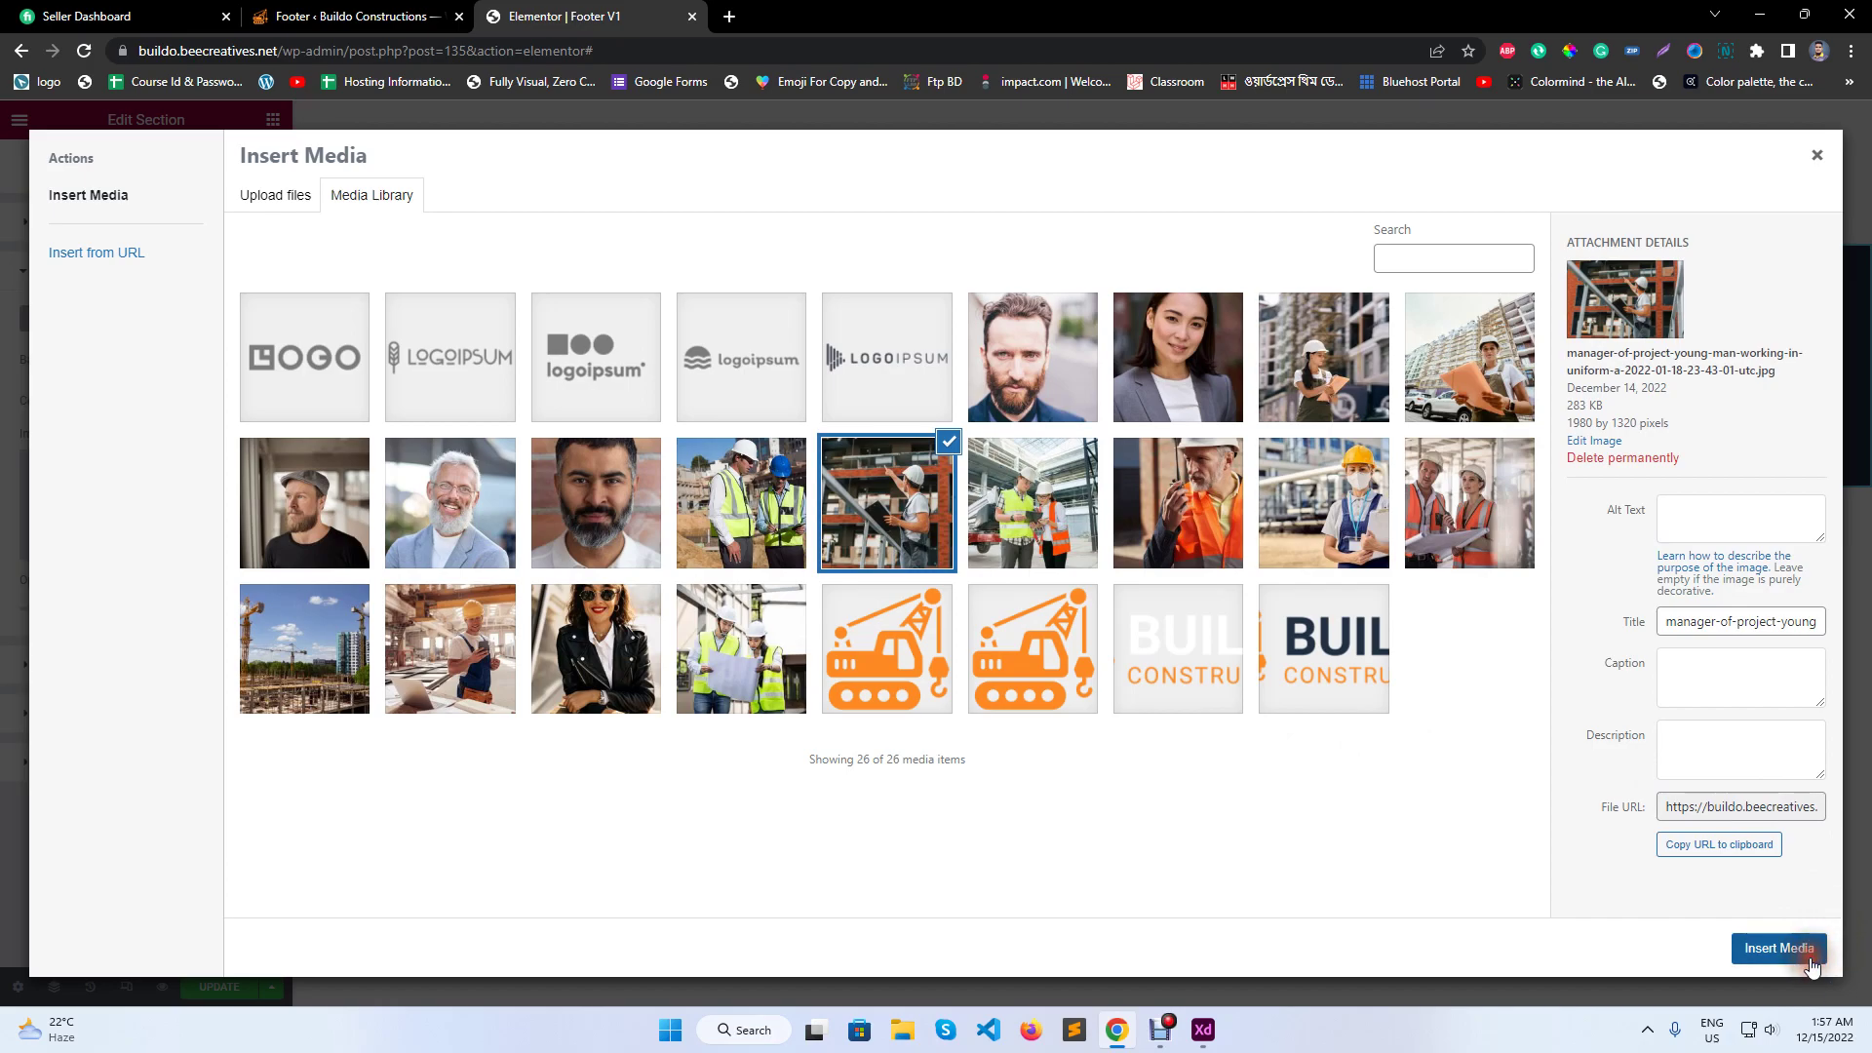
# - Set the overlay image to Center Center, Scroll, No-repeat and Cover with 0.15 opacity, and update the template
pyautogui.click(209, 623)
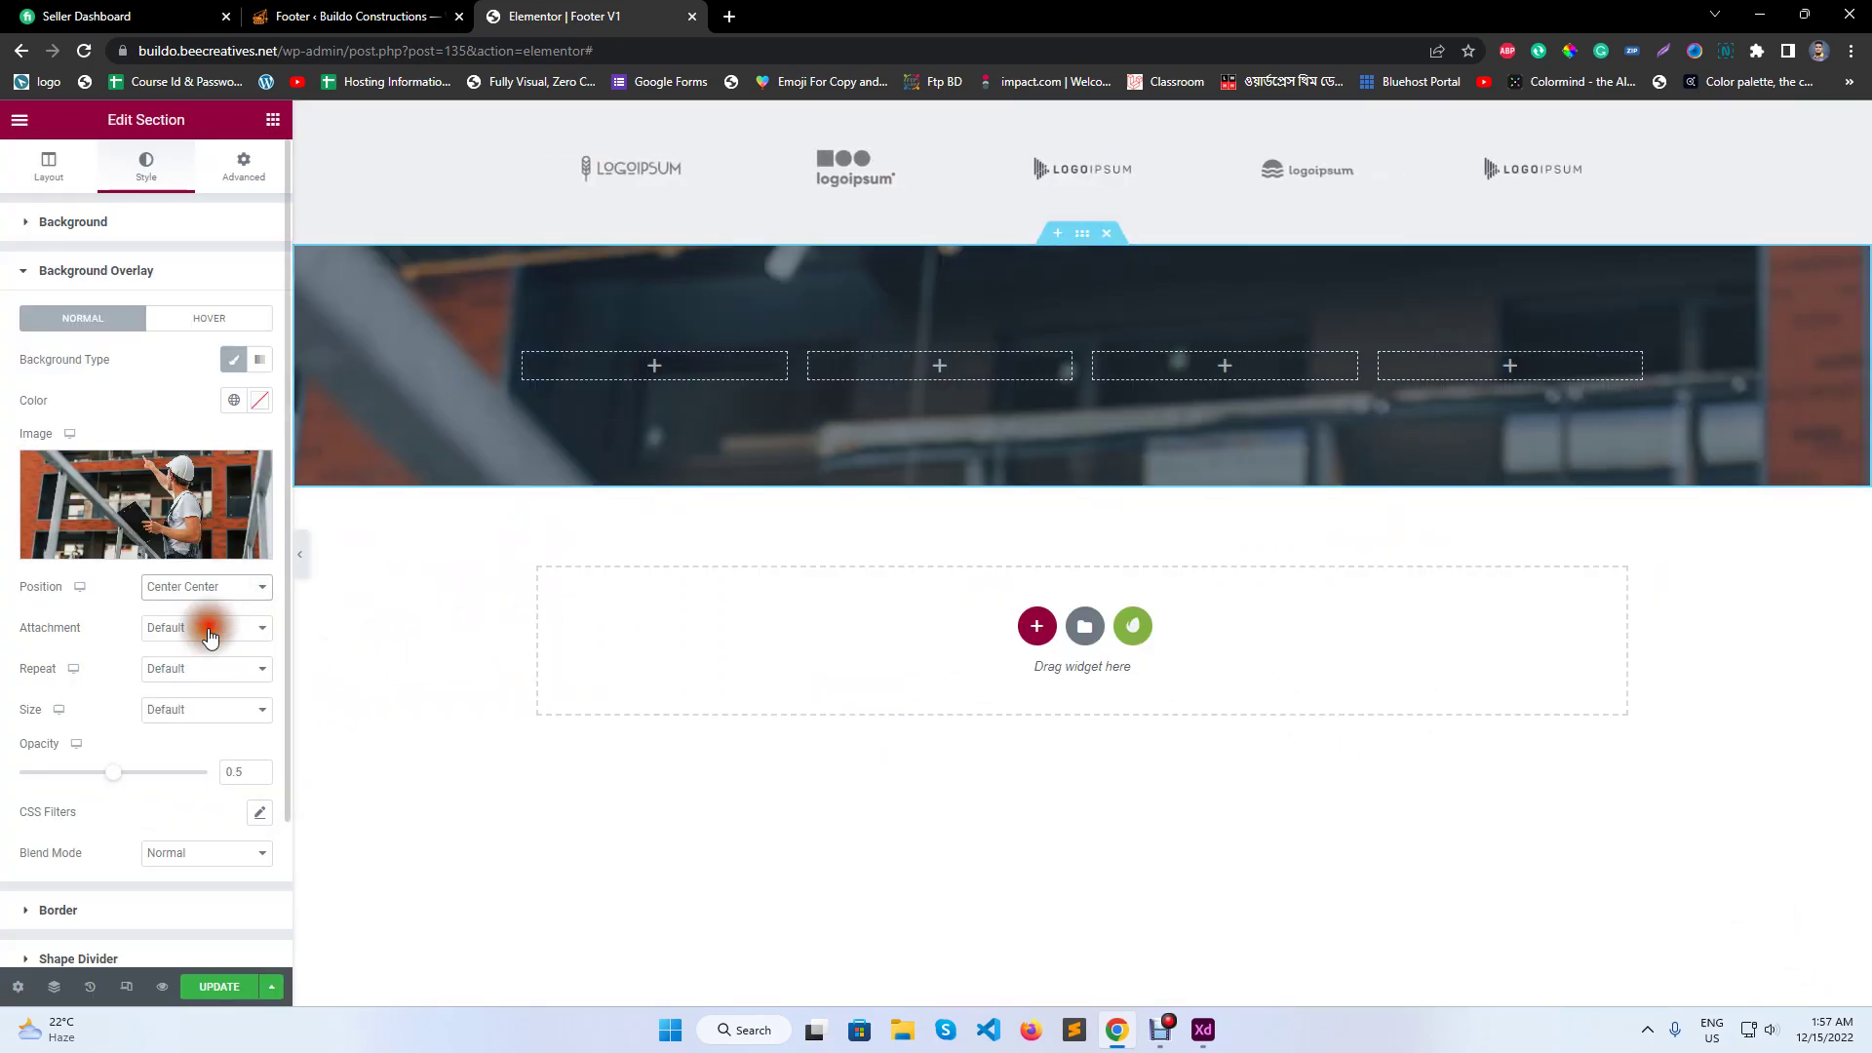
pyautogui.click(209, 627)
pyautogui.click(195, 661)
pyautogui.click(195, 669)
pyautogui.click(200, 698)
pyautogui.click(200, 720)
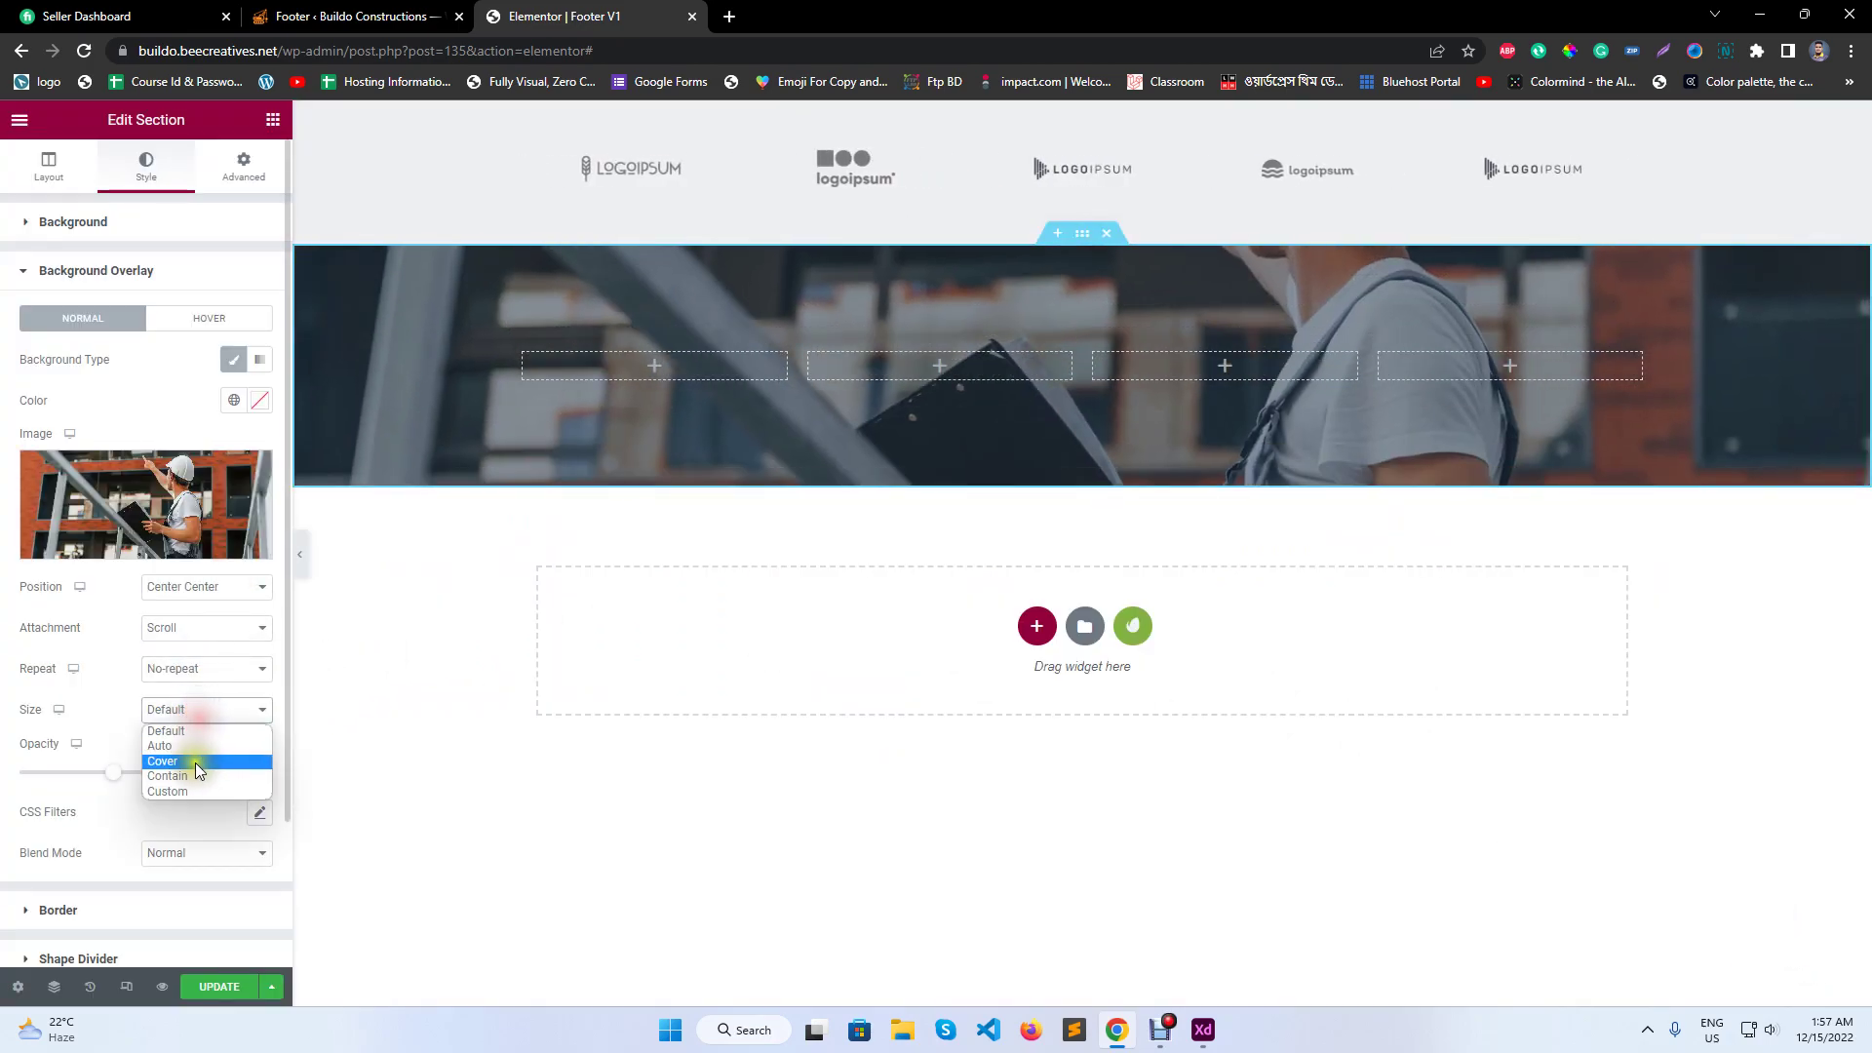
pyautogui.click(195, 762)
pyautogui.moveTo(121, 776); pyautogui.dragTo(46, 780)
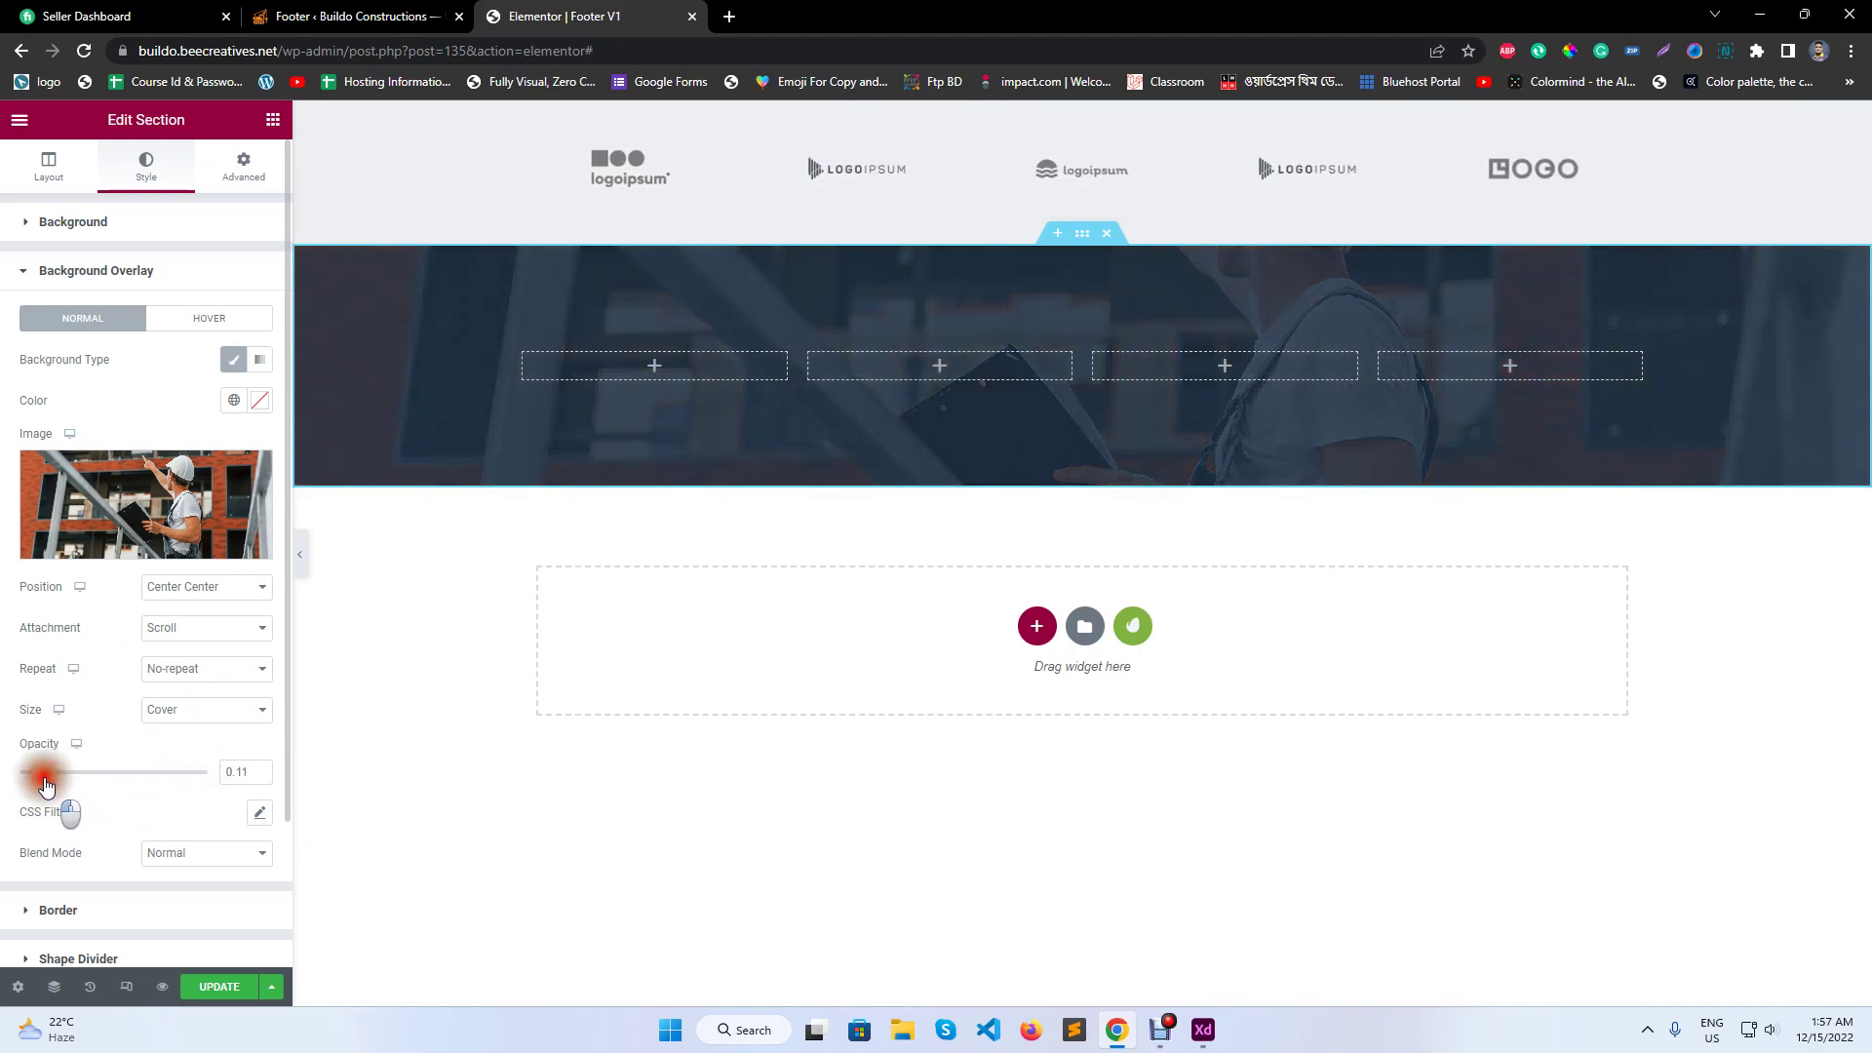
pyautogui.click(235, 988)
# - Compare with the Adobe XD design, and insert an image widget with the white Buildo Construction logo in the first footer column
pyautogui.click(1206, 1032)
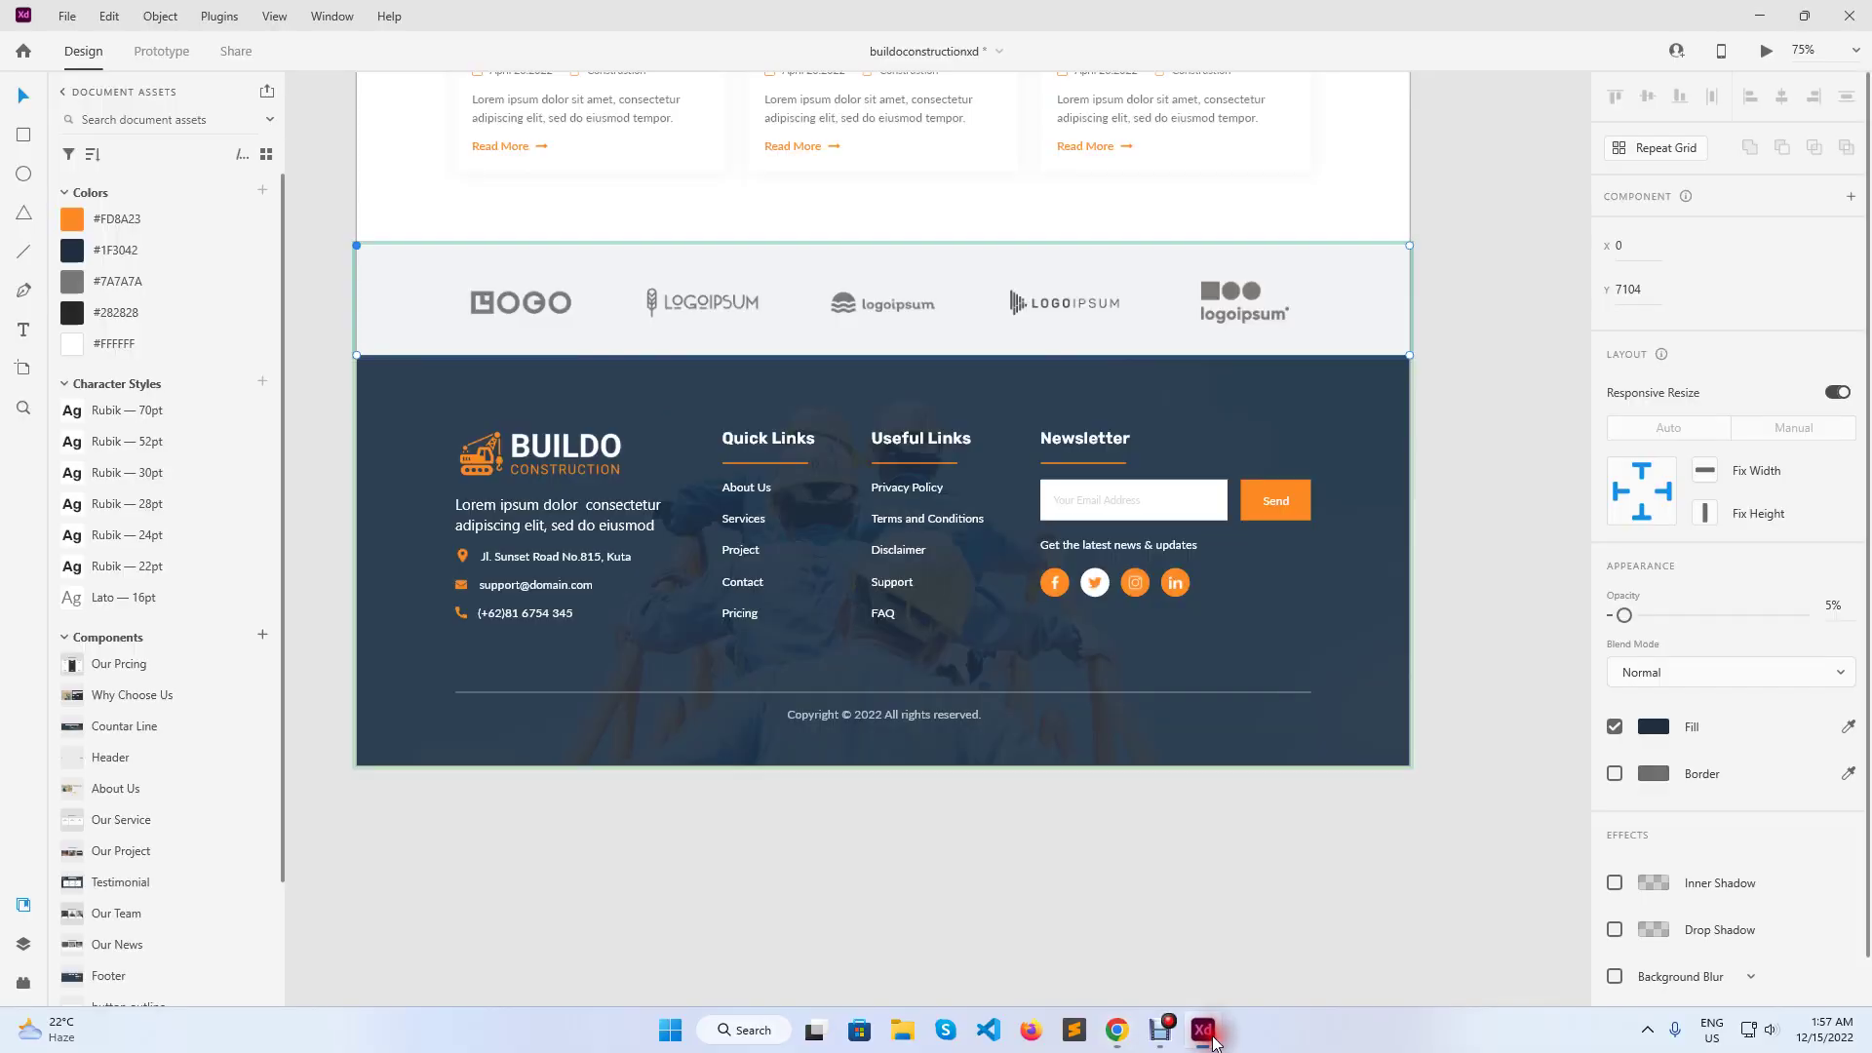
pyautogui.click(1213, 1040)
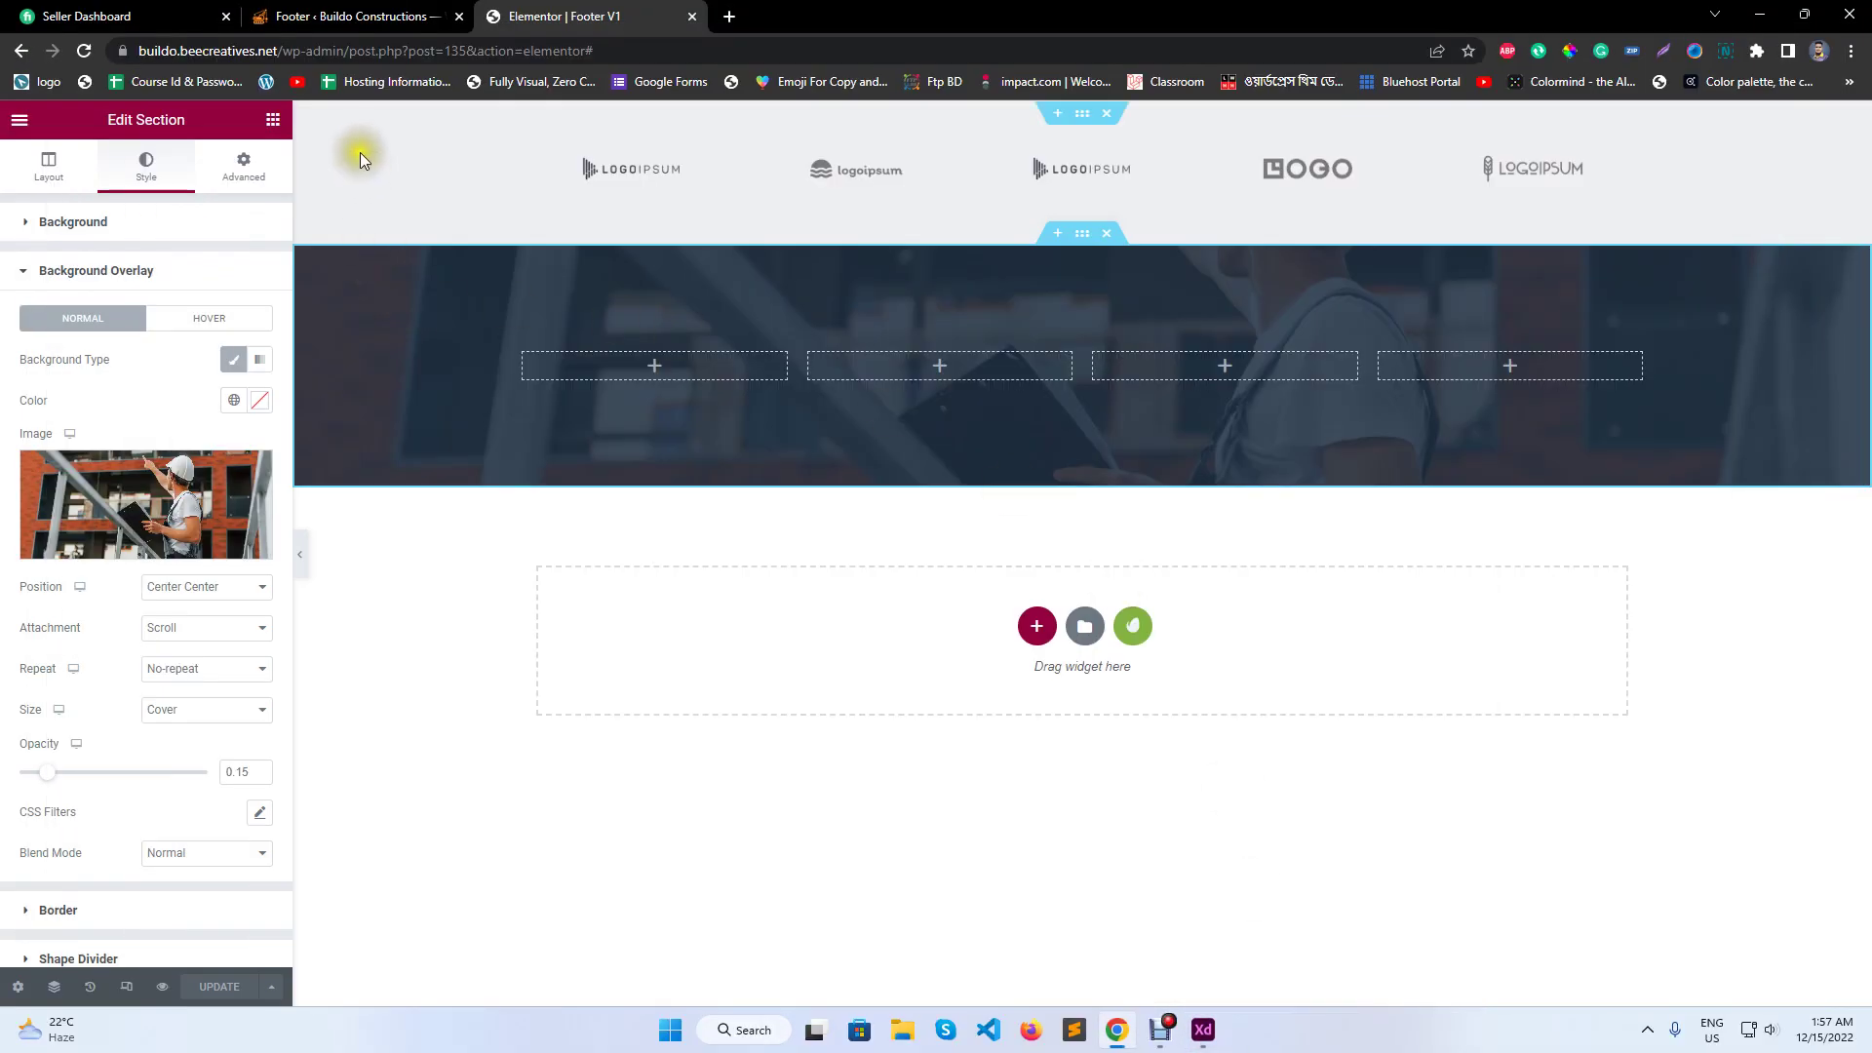
pyautogui.click(273, 119)
pyautogui.moveTo(76, 447); pyautogui.dragTo(569, 370)
pyautogui.click(115, 331)
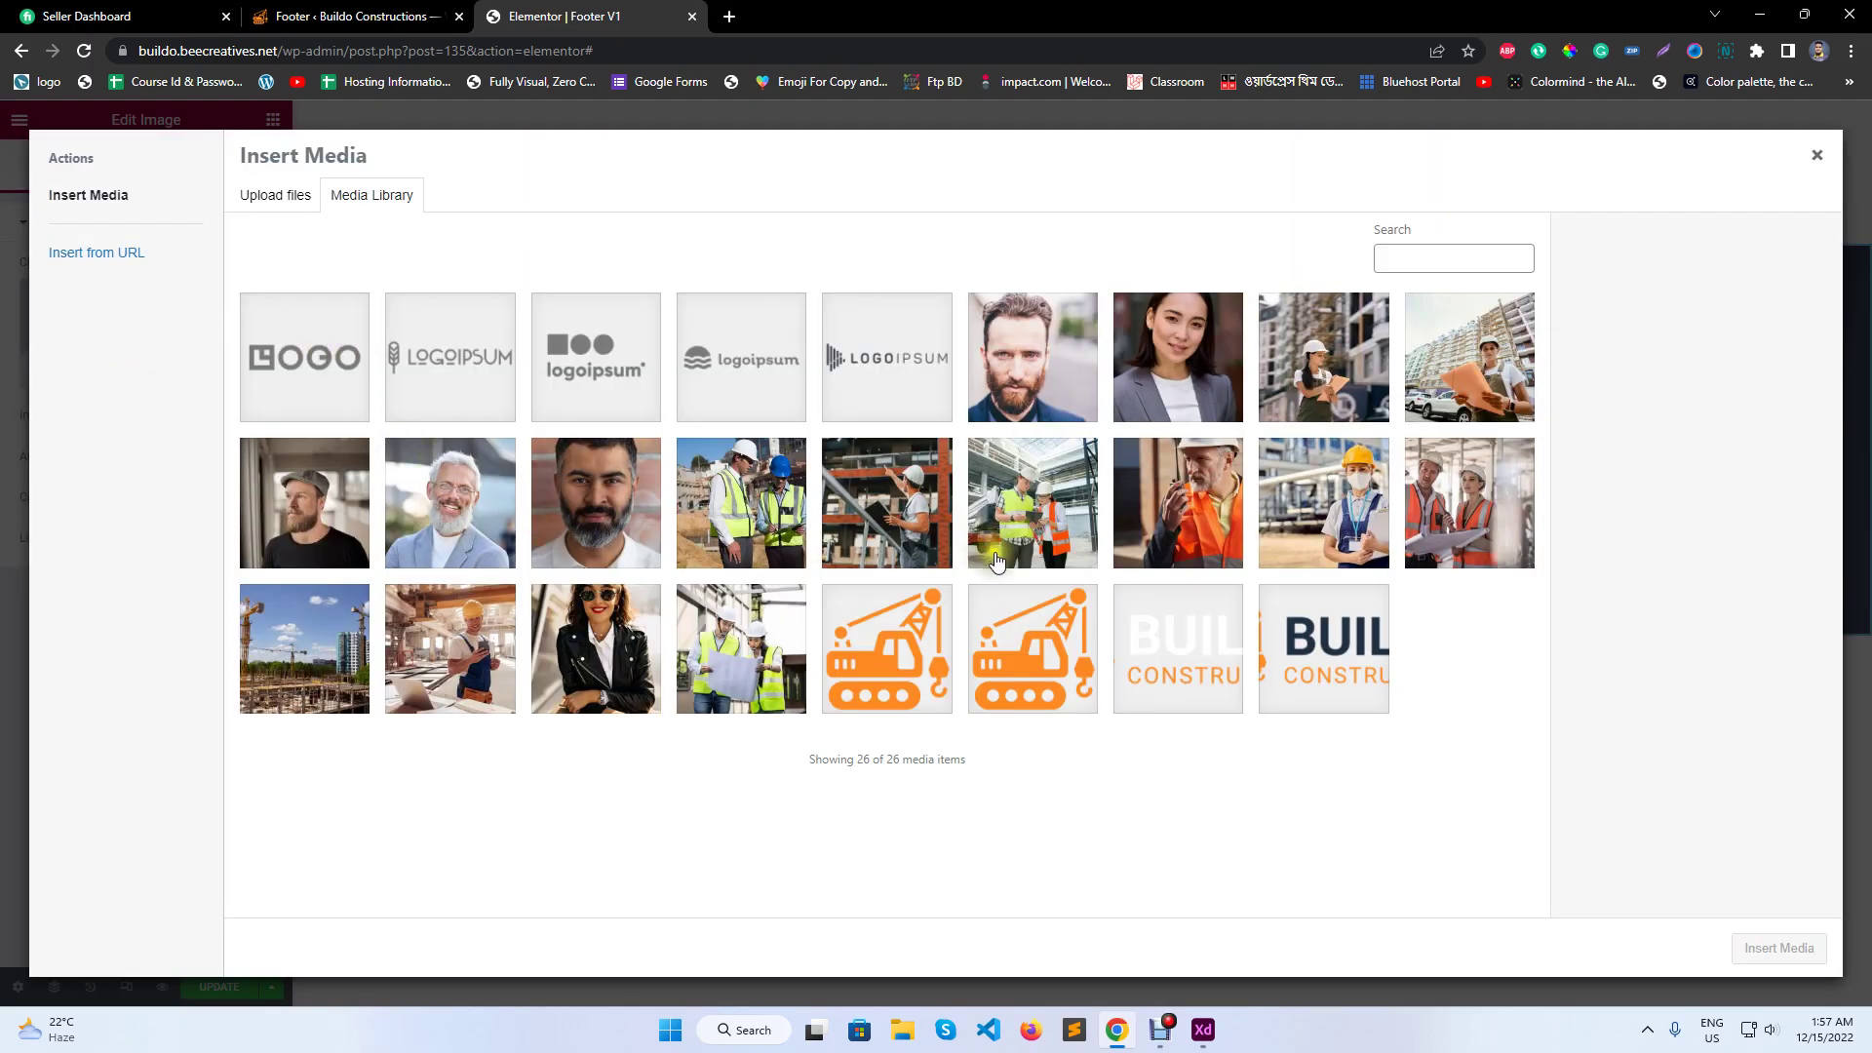
pyautogui.click(1217, 694)
pyautogui.click(1755, 948)
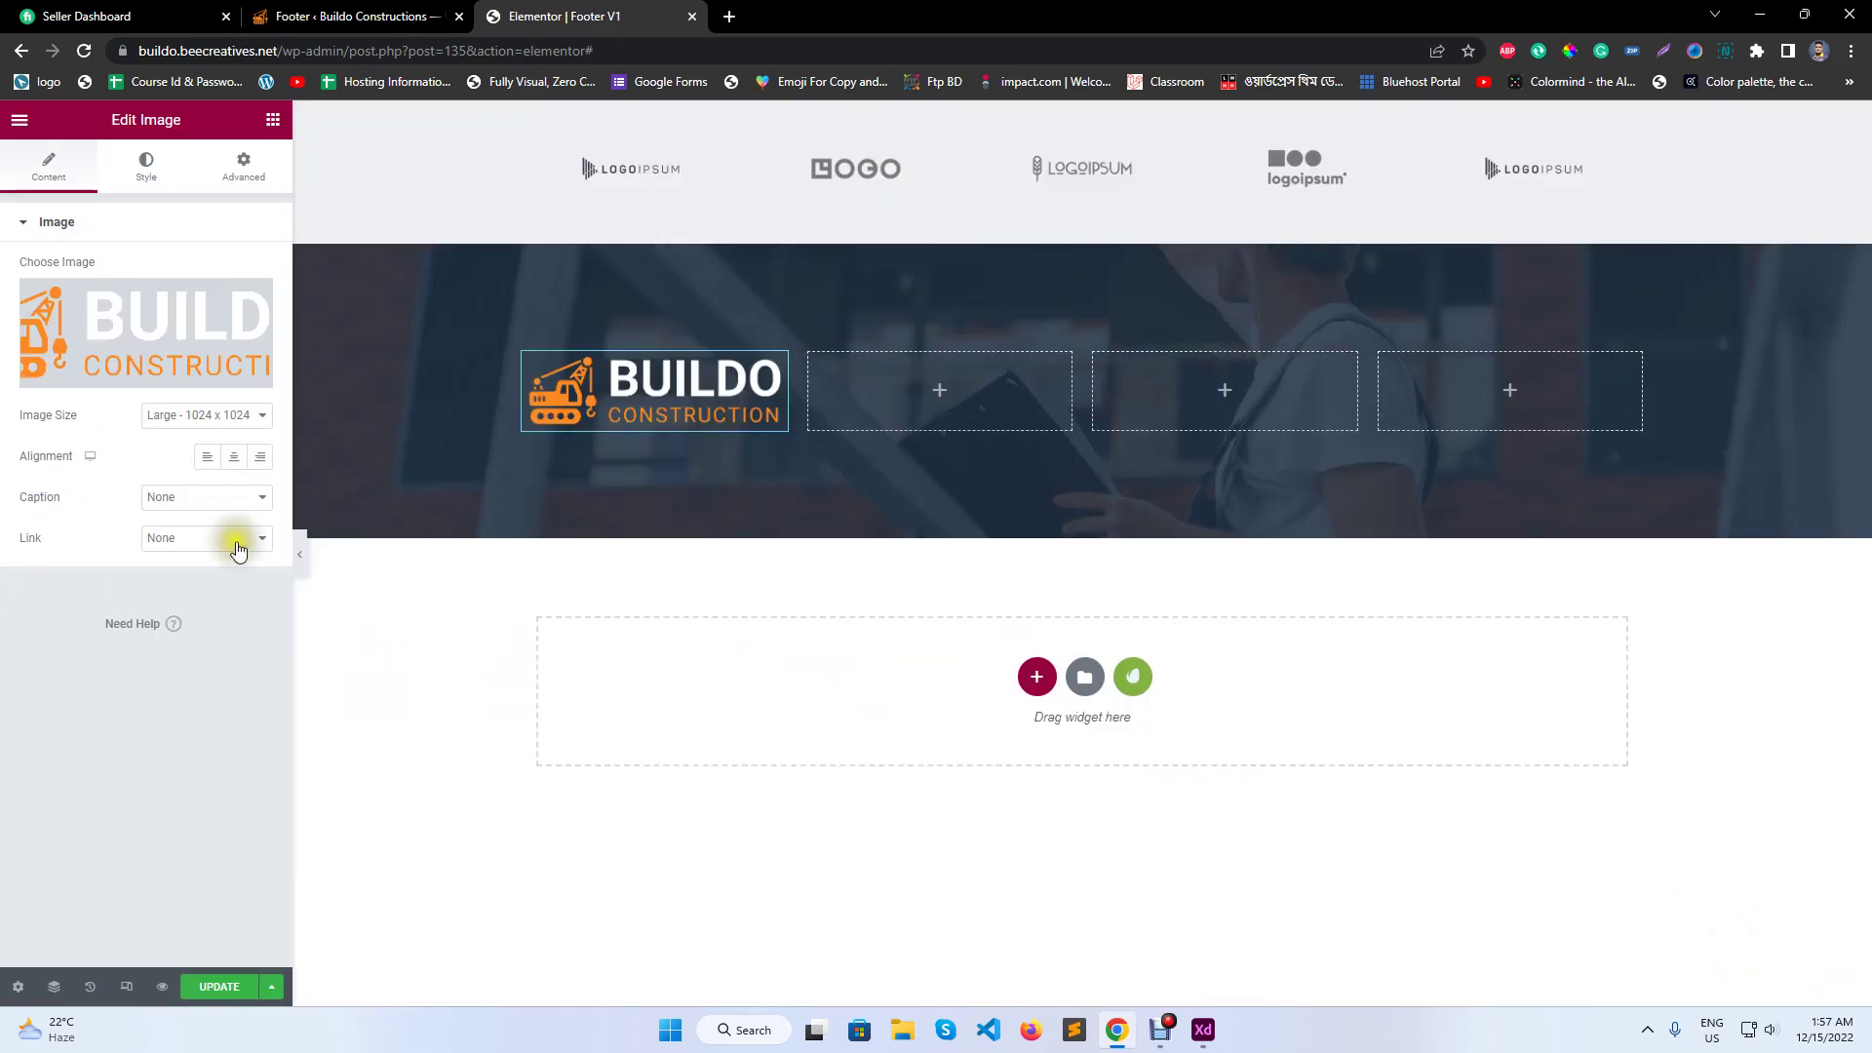
# - Set the footer logo's image size to Medium - 300 x 300, its width to 50% and its alignment to left
pyautogui.click(205, 415)
pyautogui.click(199, 458)
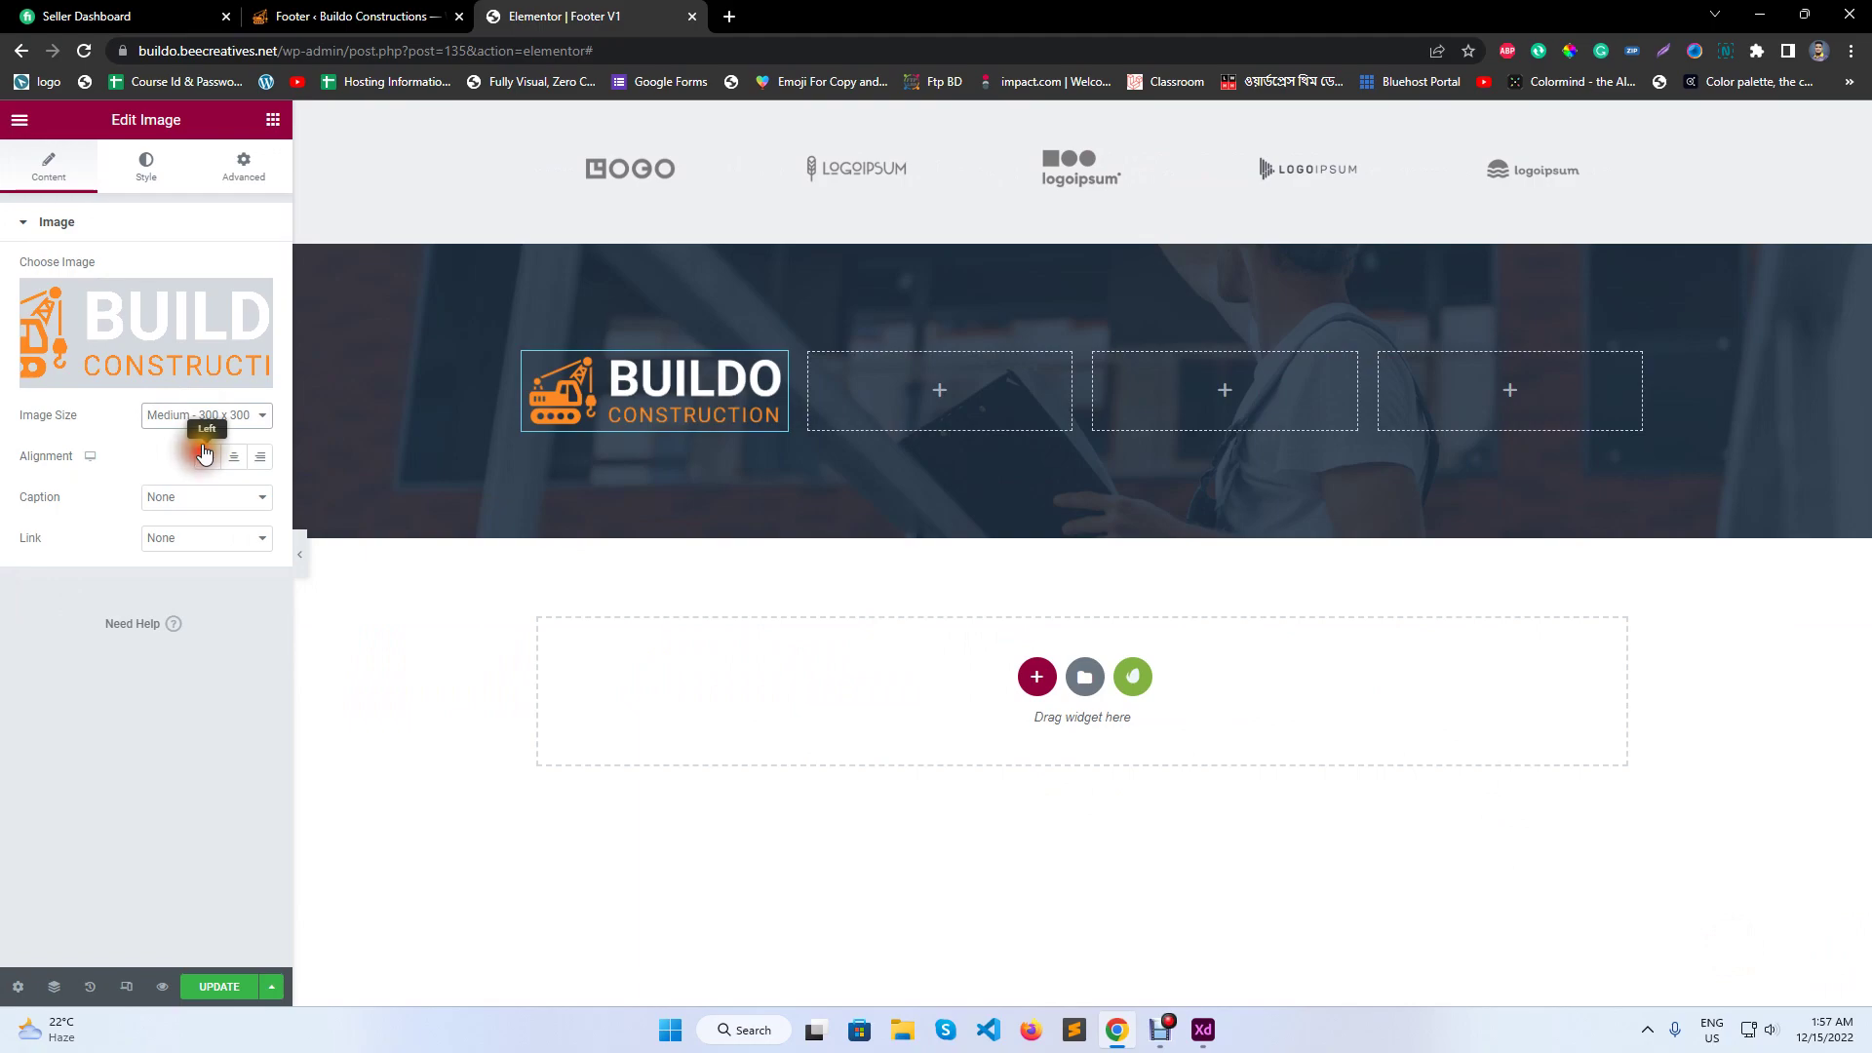
pyautogui.click(142, 166)
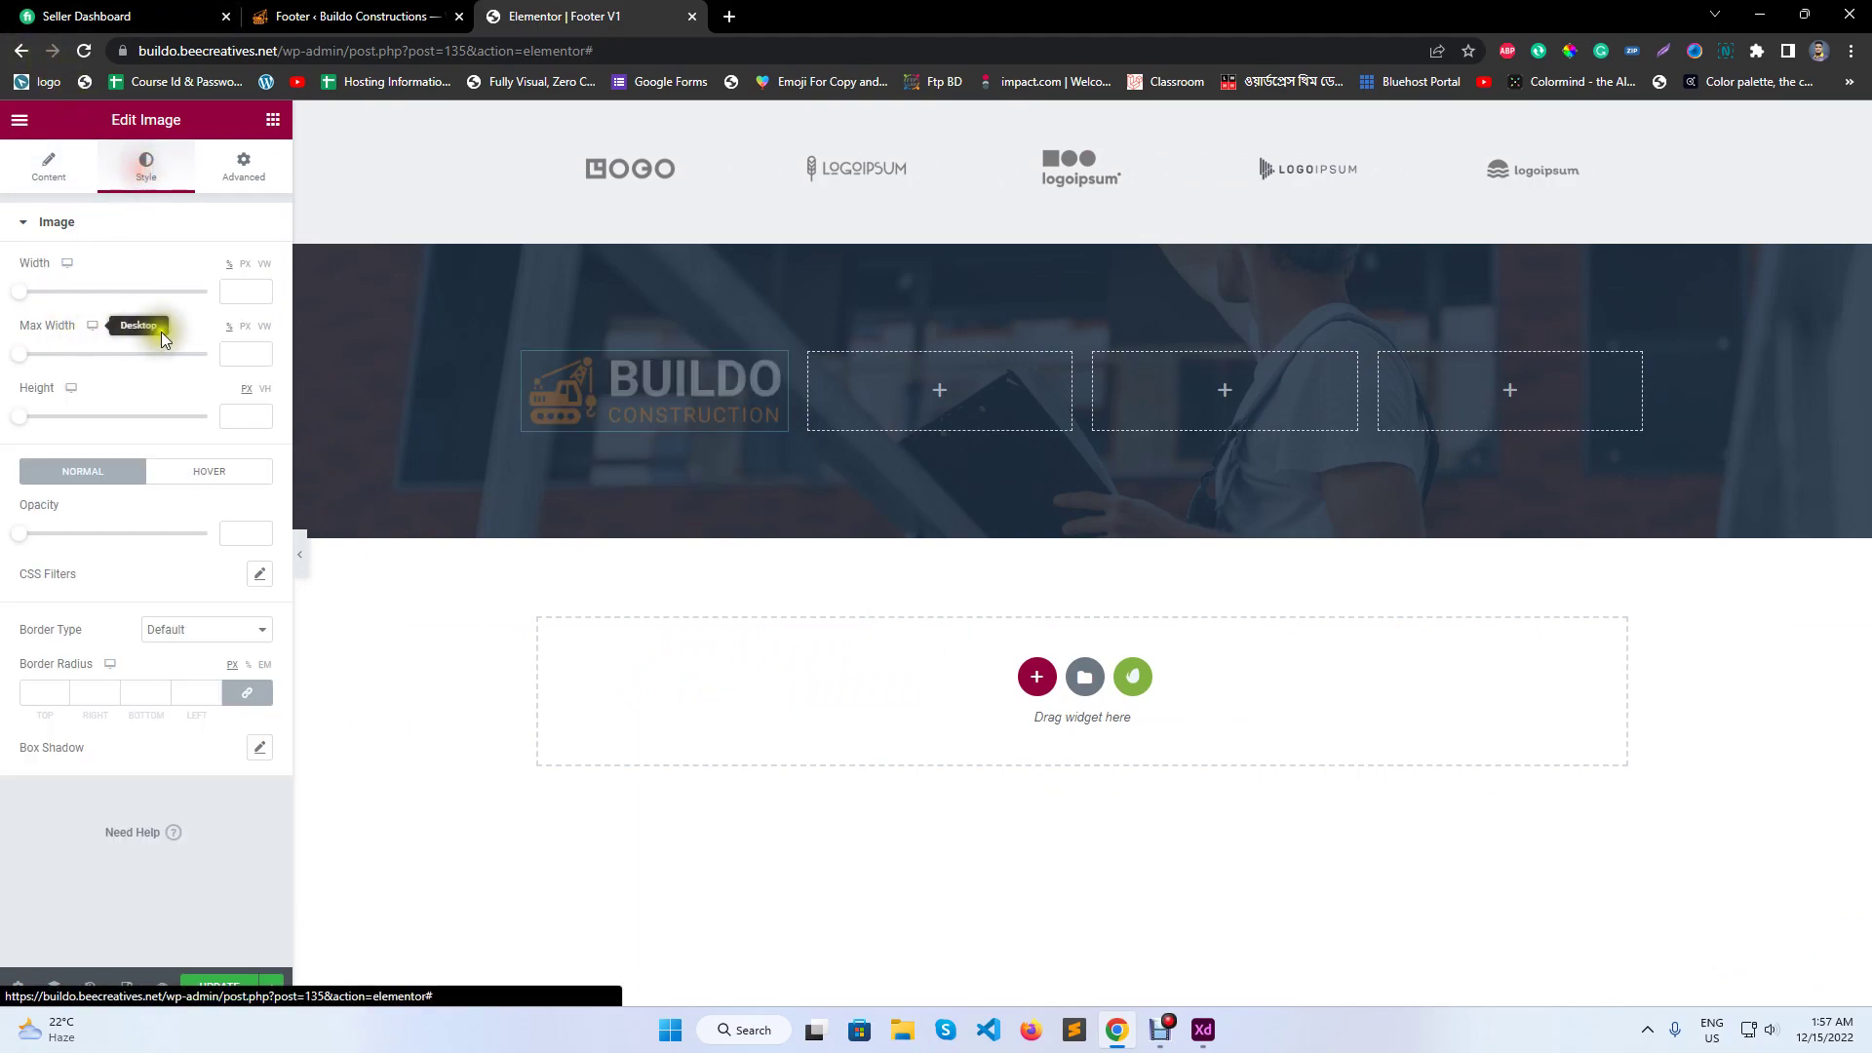
pyautogui.click(239, 298)
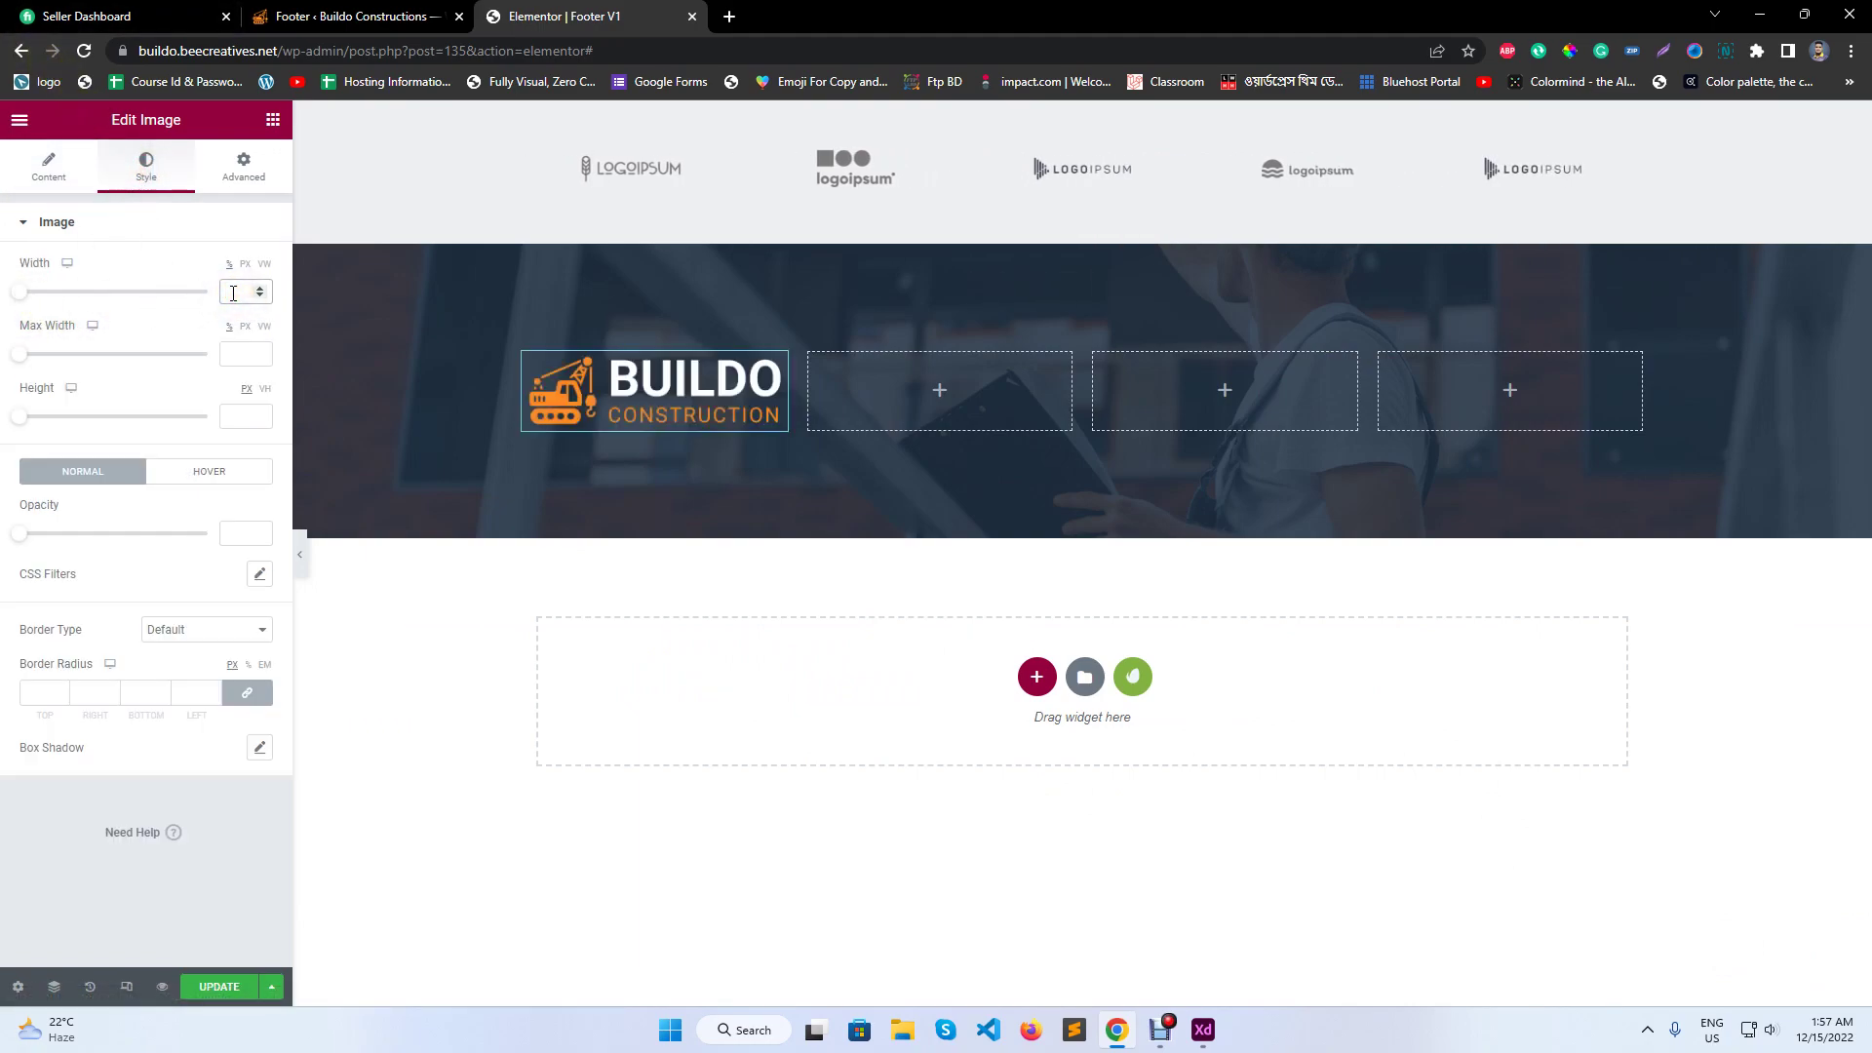
pyautogui.write('50')
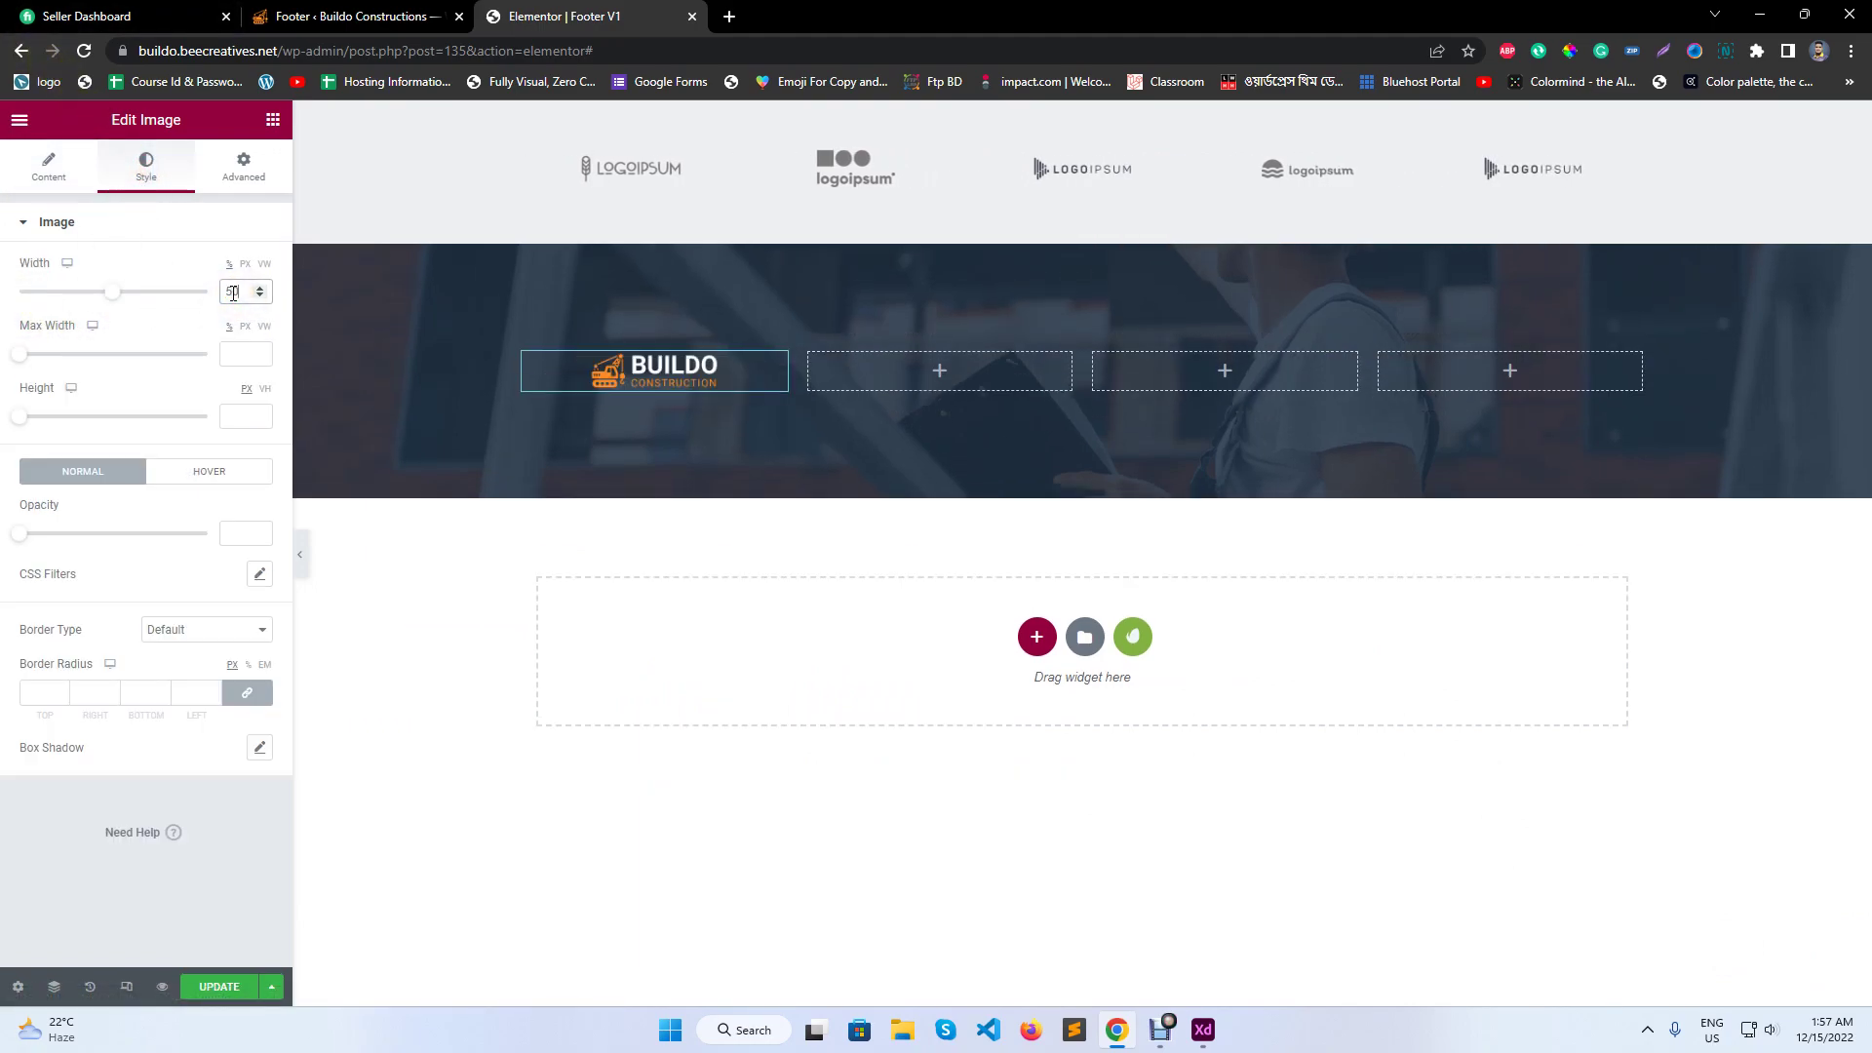
pyautogui.click(9, 165)
pyautogui.click(207, 456)
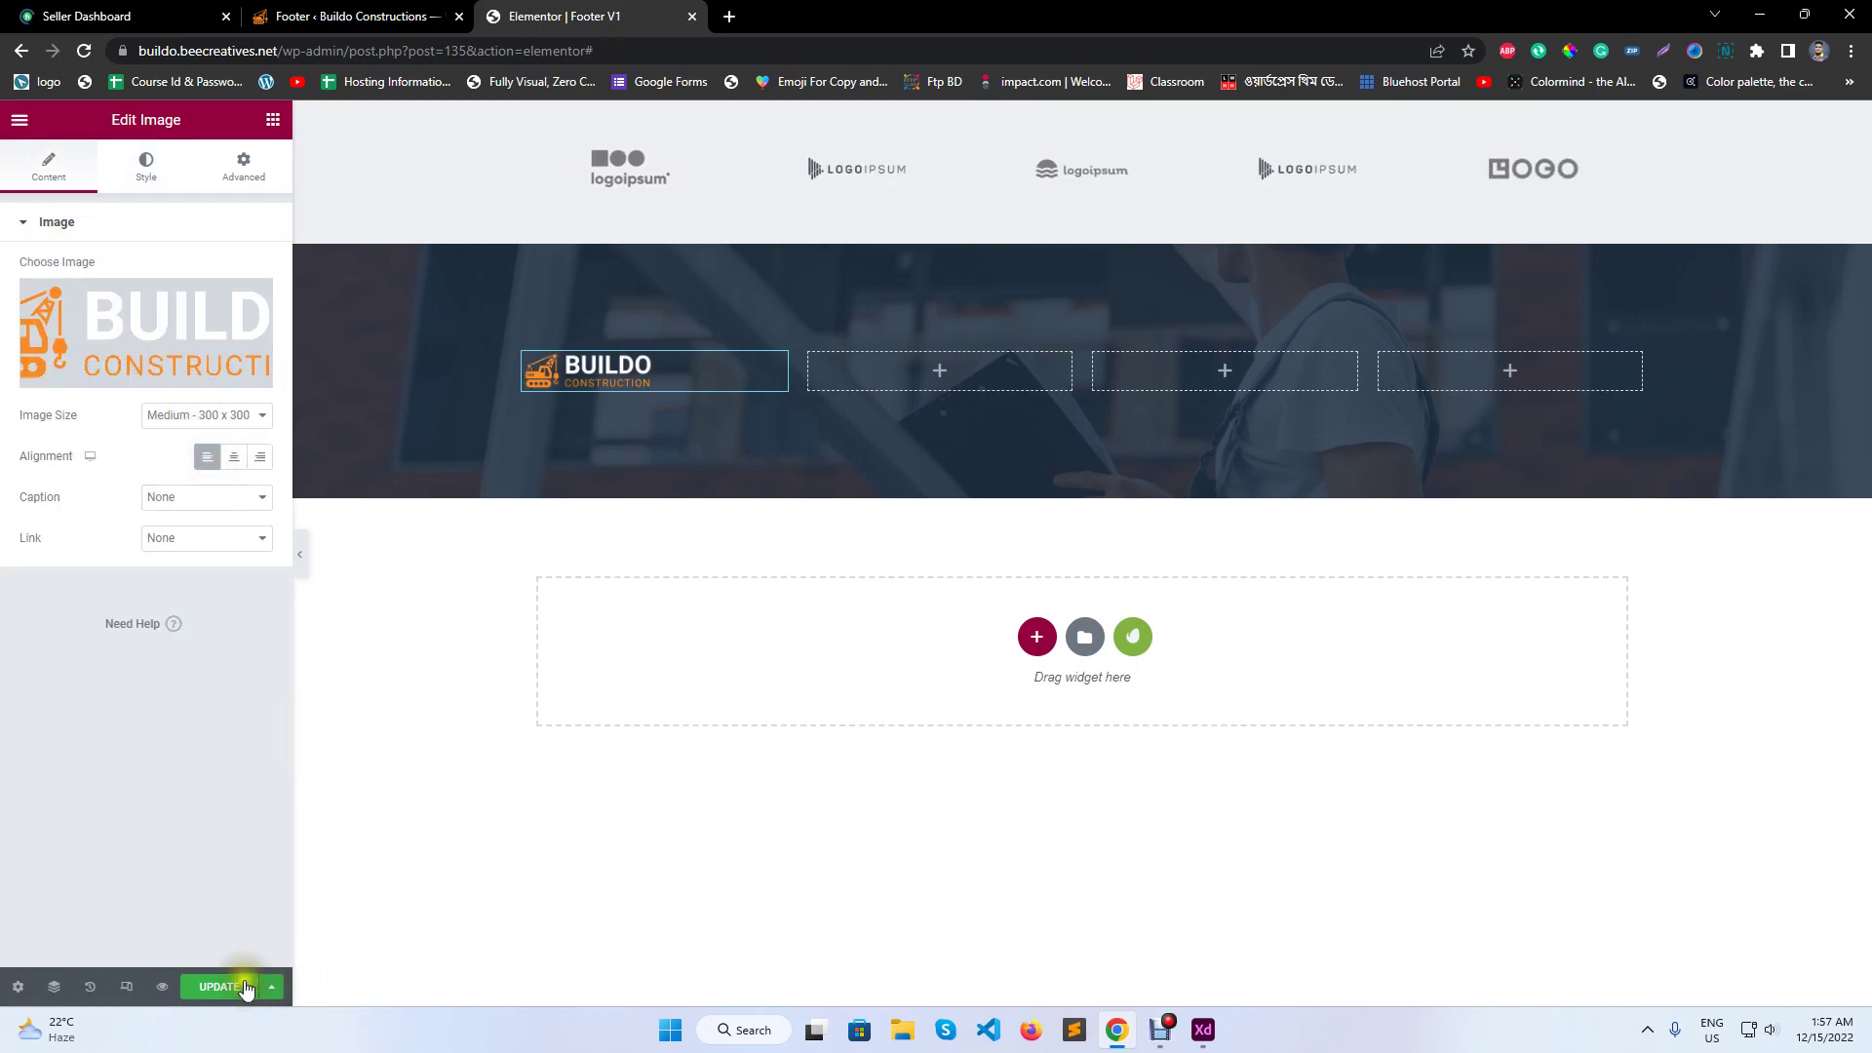
# - Set the footer logo's width to 60%, update the template and compare the result with the Adobe XD design
pyautogui.click(146, 166)
pyautogui.doubleClick(234, 291)
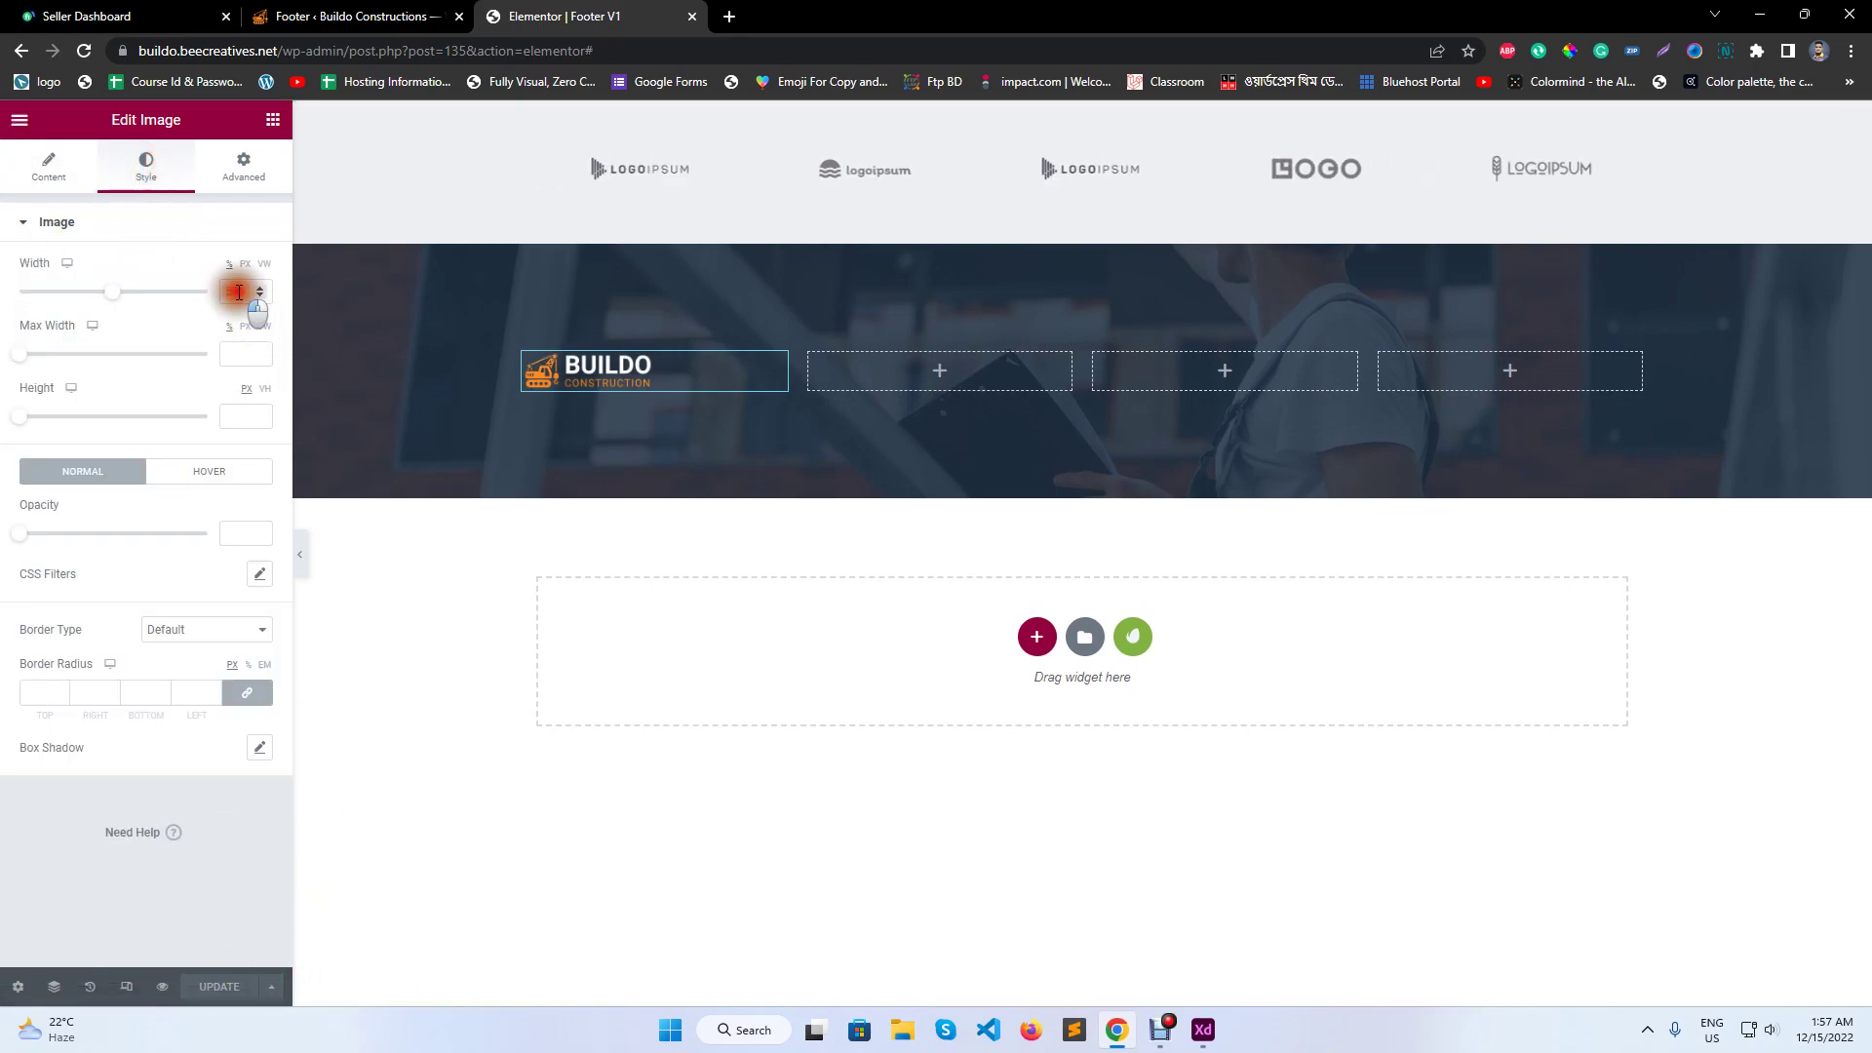
pyautogui.write('60')
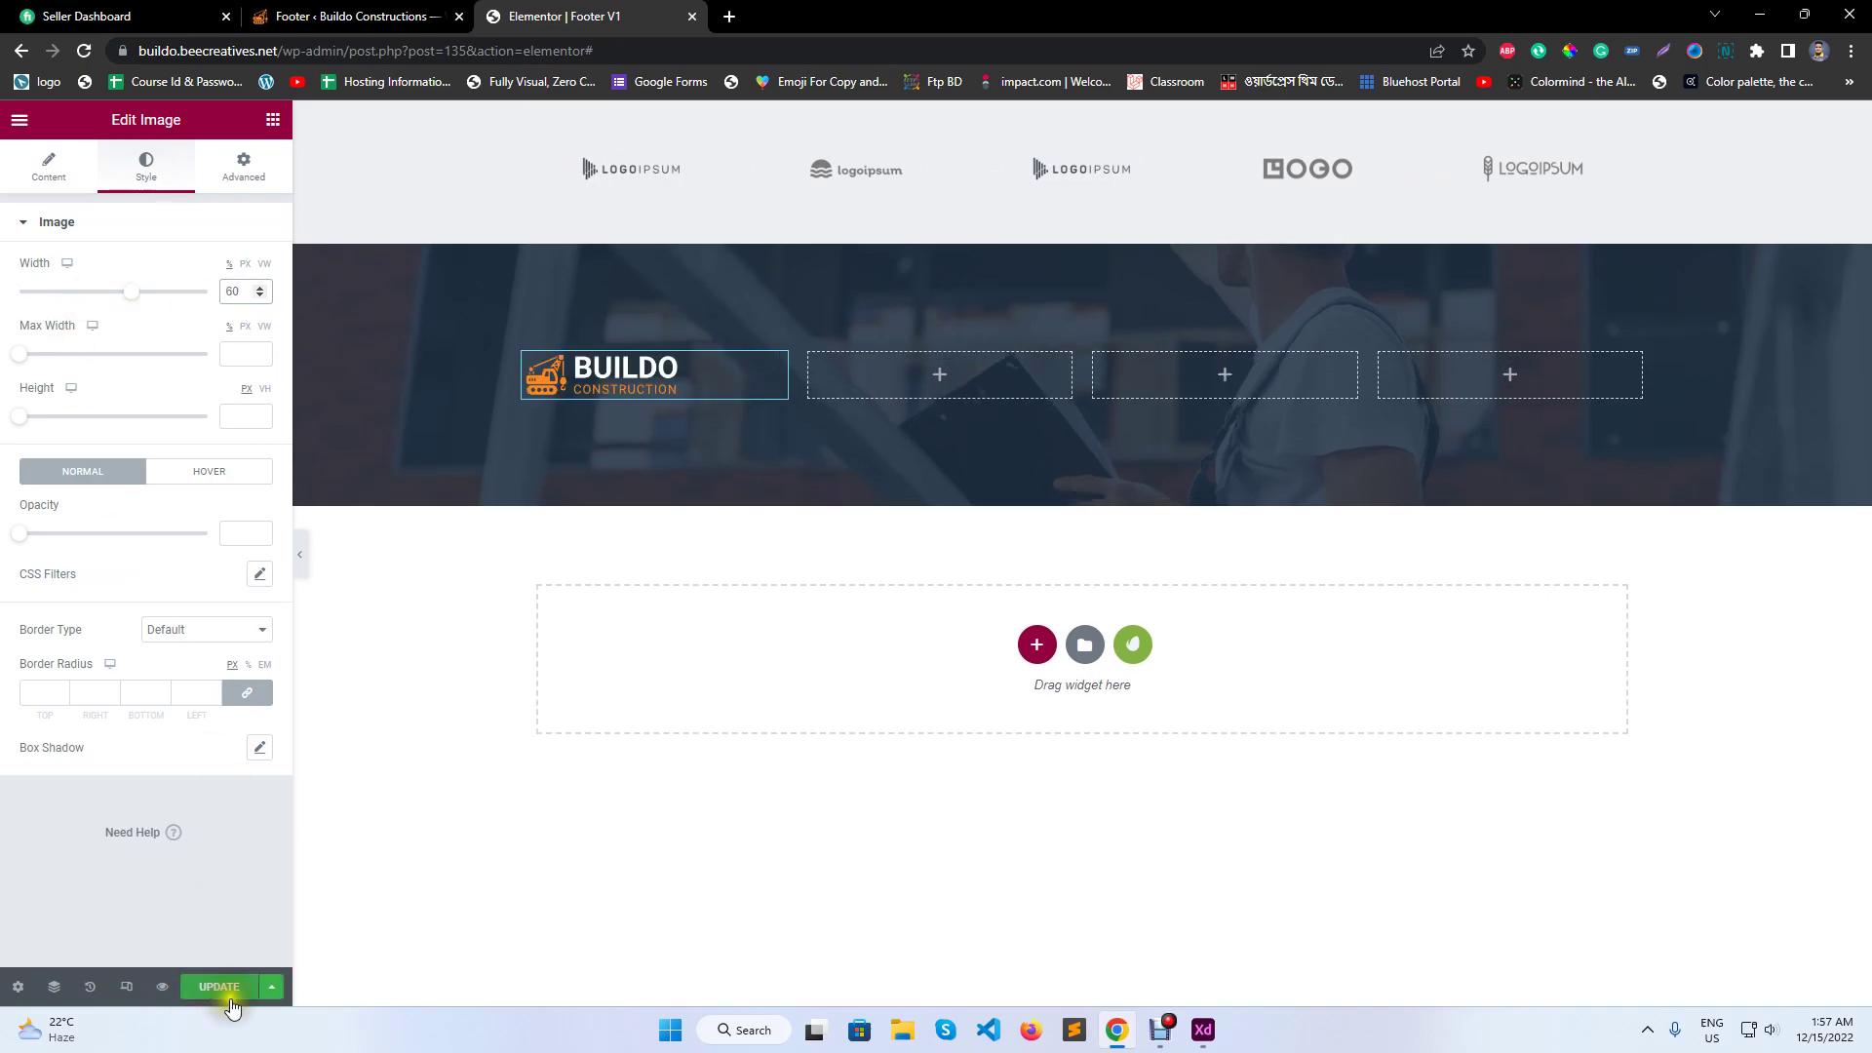
pyautogui.click(1189, 1031)
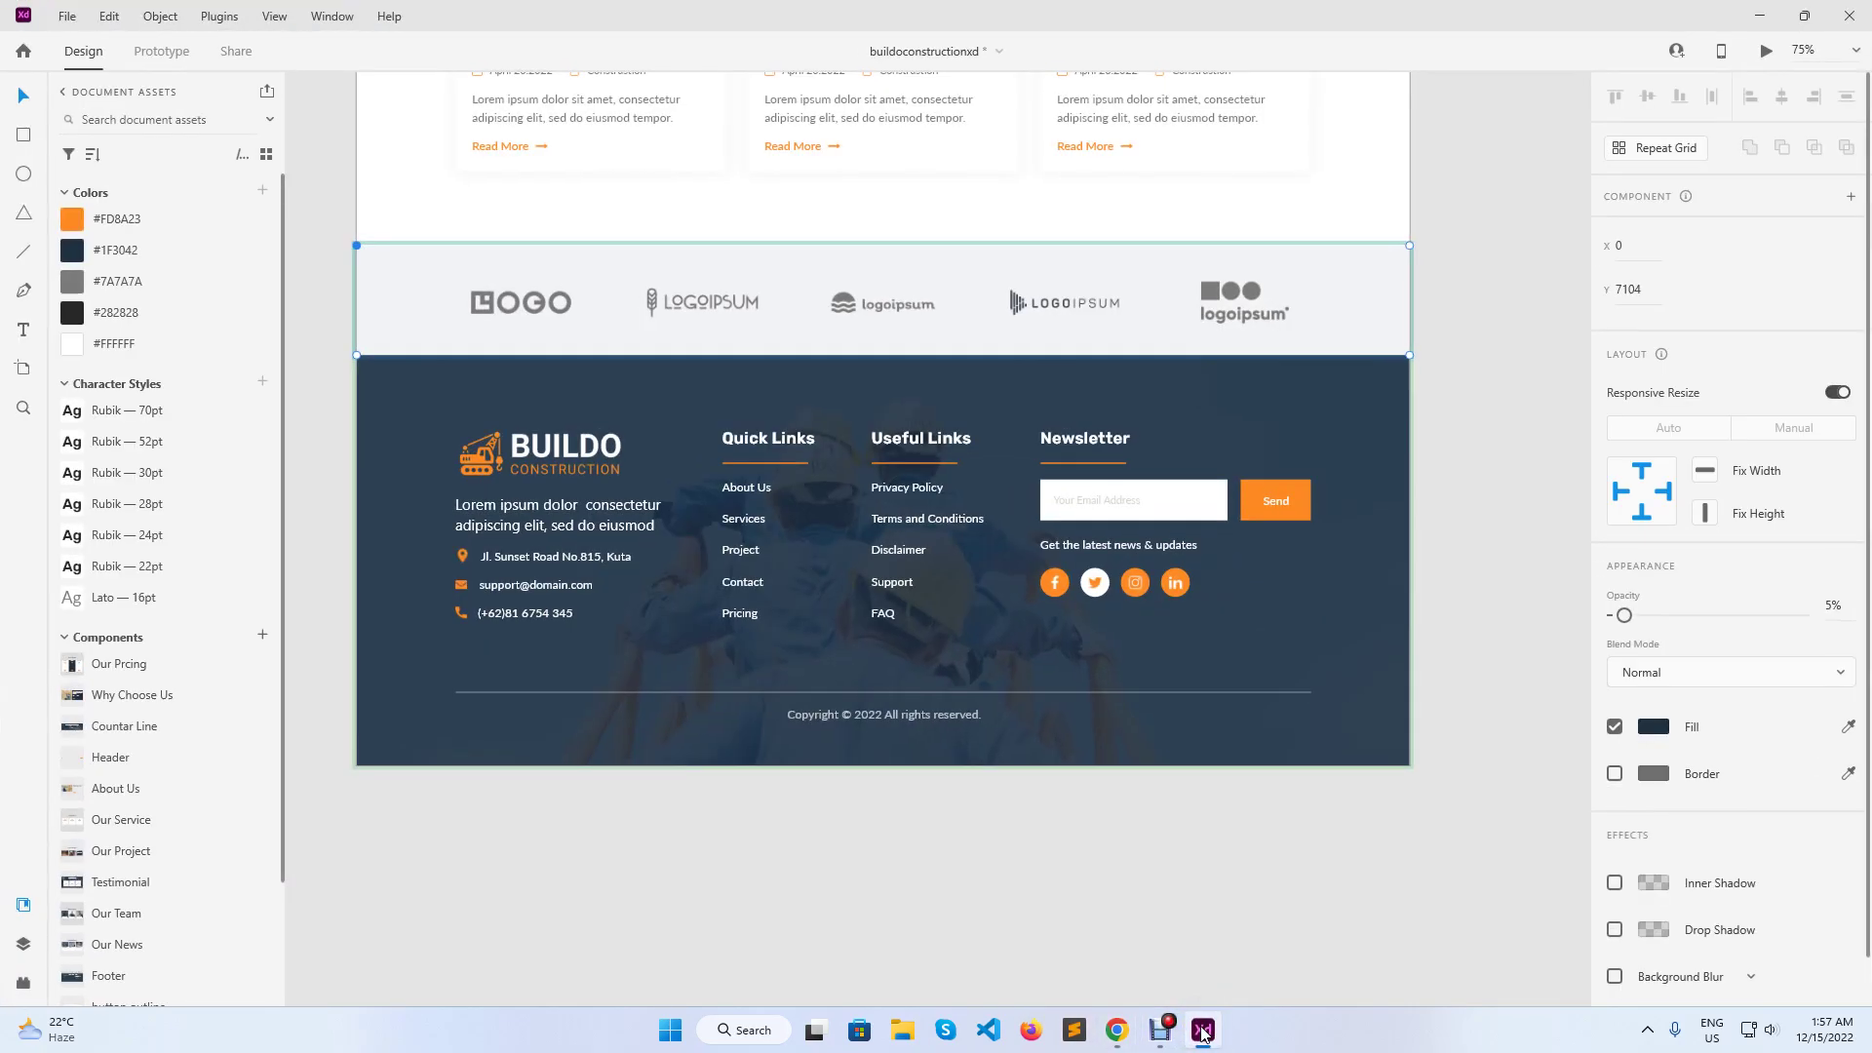
pyautogui.hotkey('alt', 'Tab')
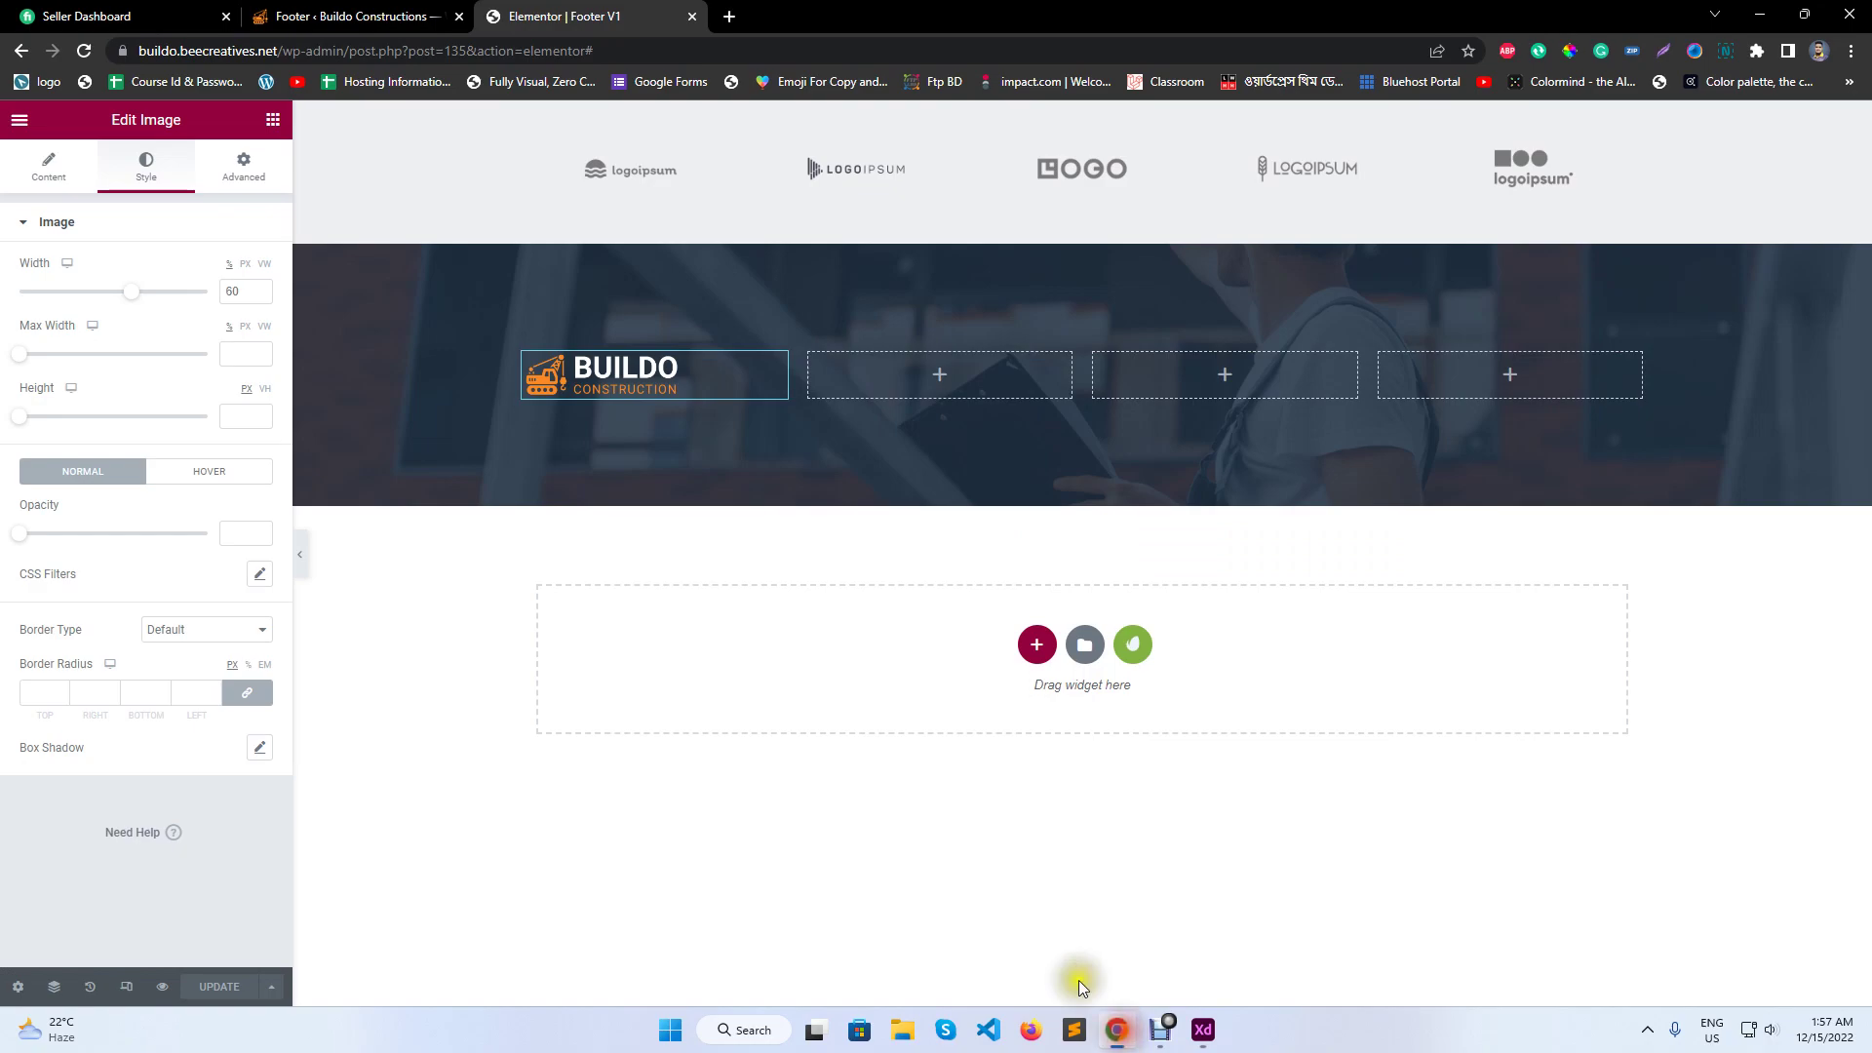
# - Add a text editor widget below the footer logo with the White global color and a global typography preset, and update the template
pyautogui.click(270, 121)
pyautogui.moveTo(246, 448); pyautogui.dragTo(651, 394)
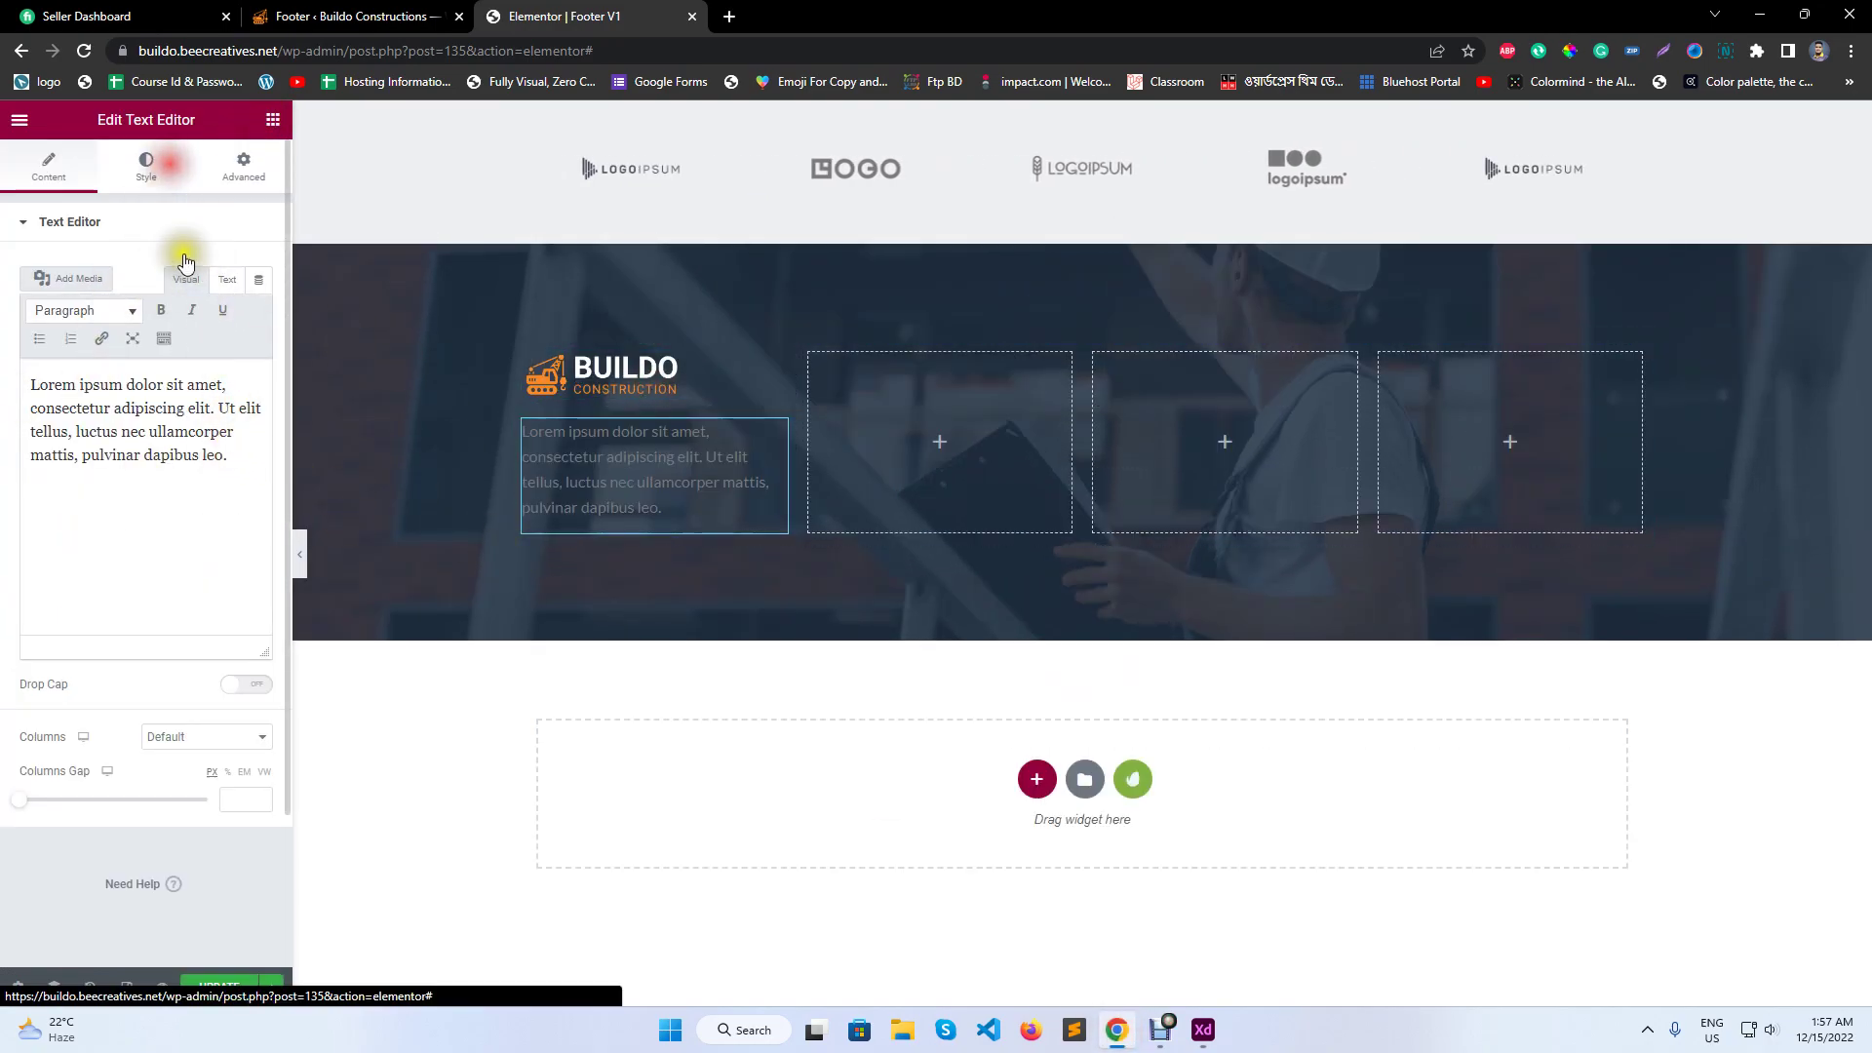
pyautogui.click(166, 164)
pyautogui.click(234, 311)
pyautogui.click(137, 568)
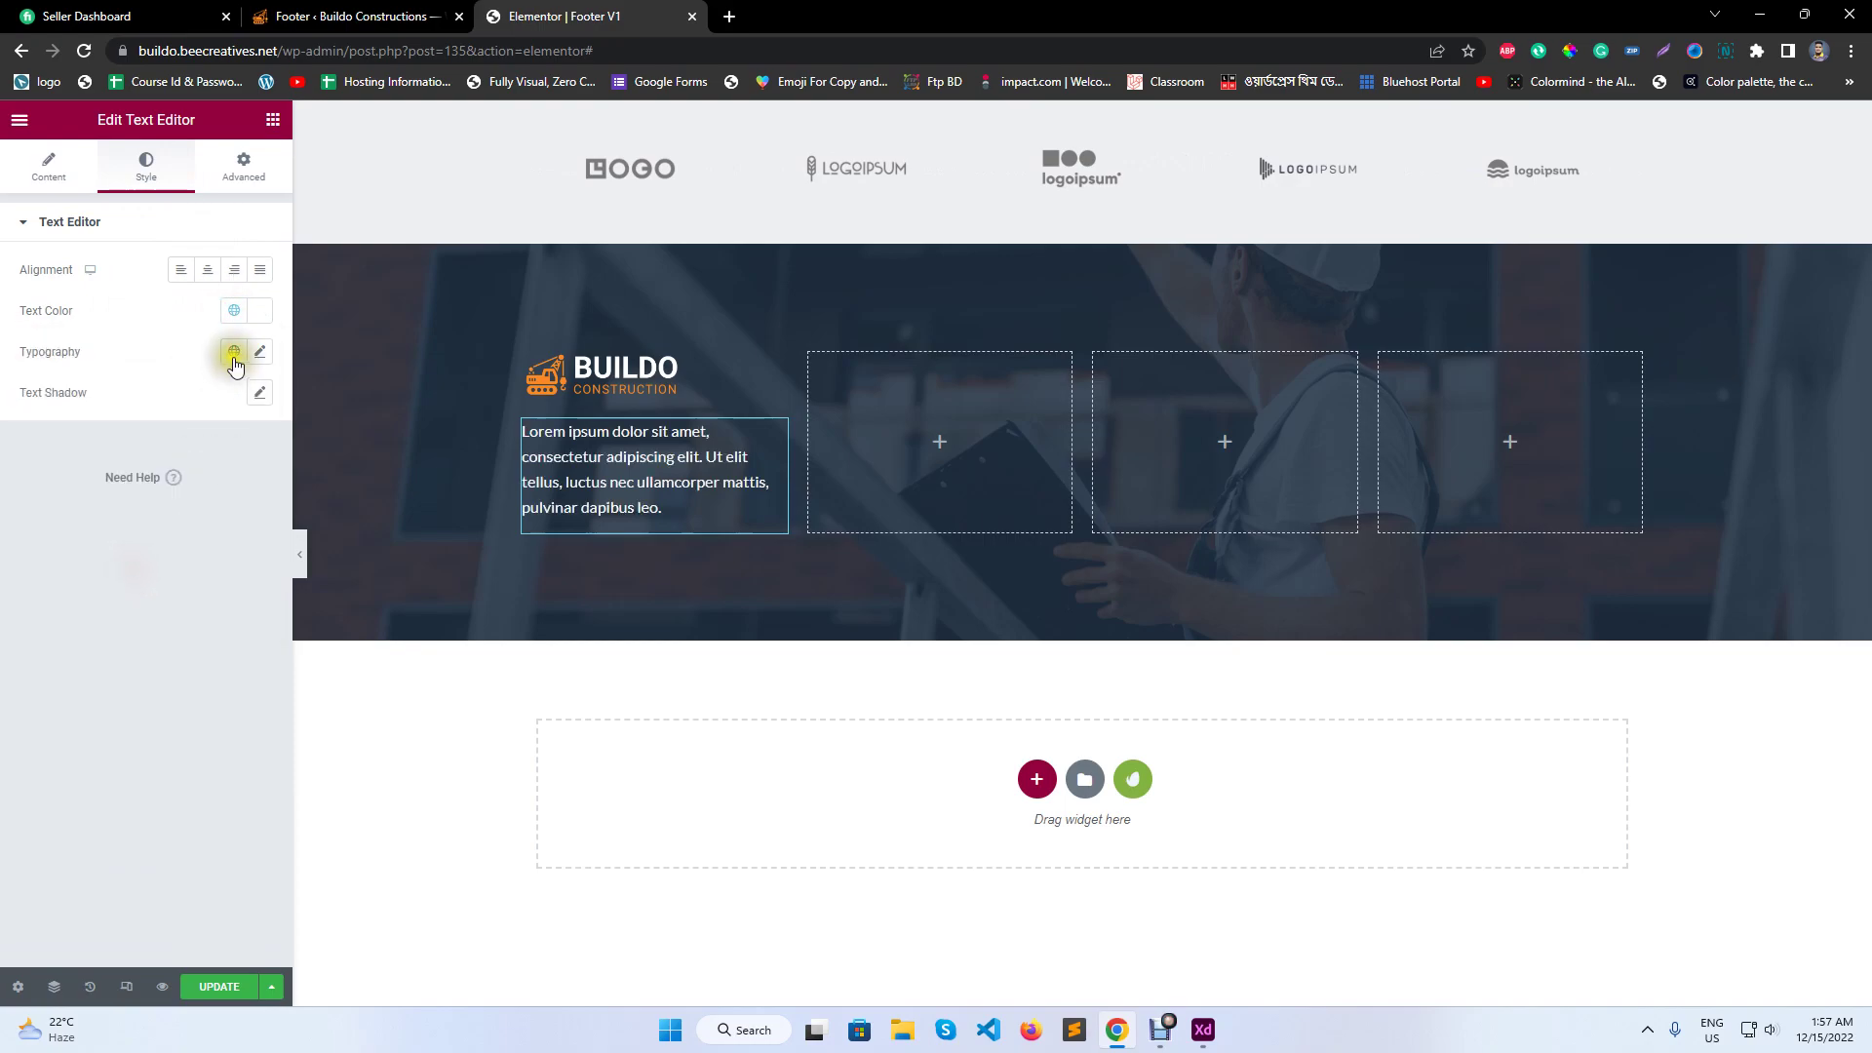
pyautogui.click(234, 353)
pyautogui.click(159, 547)
pyautogui.click(211, 994)
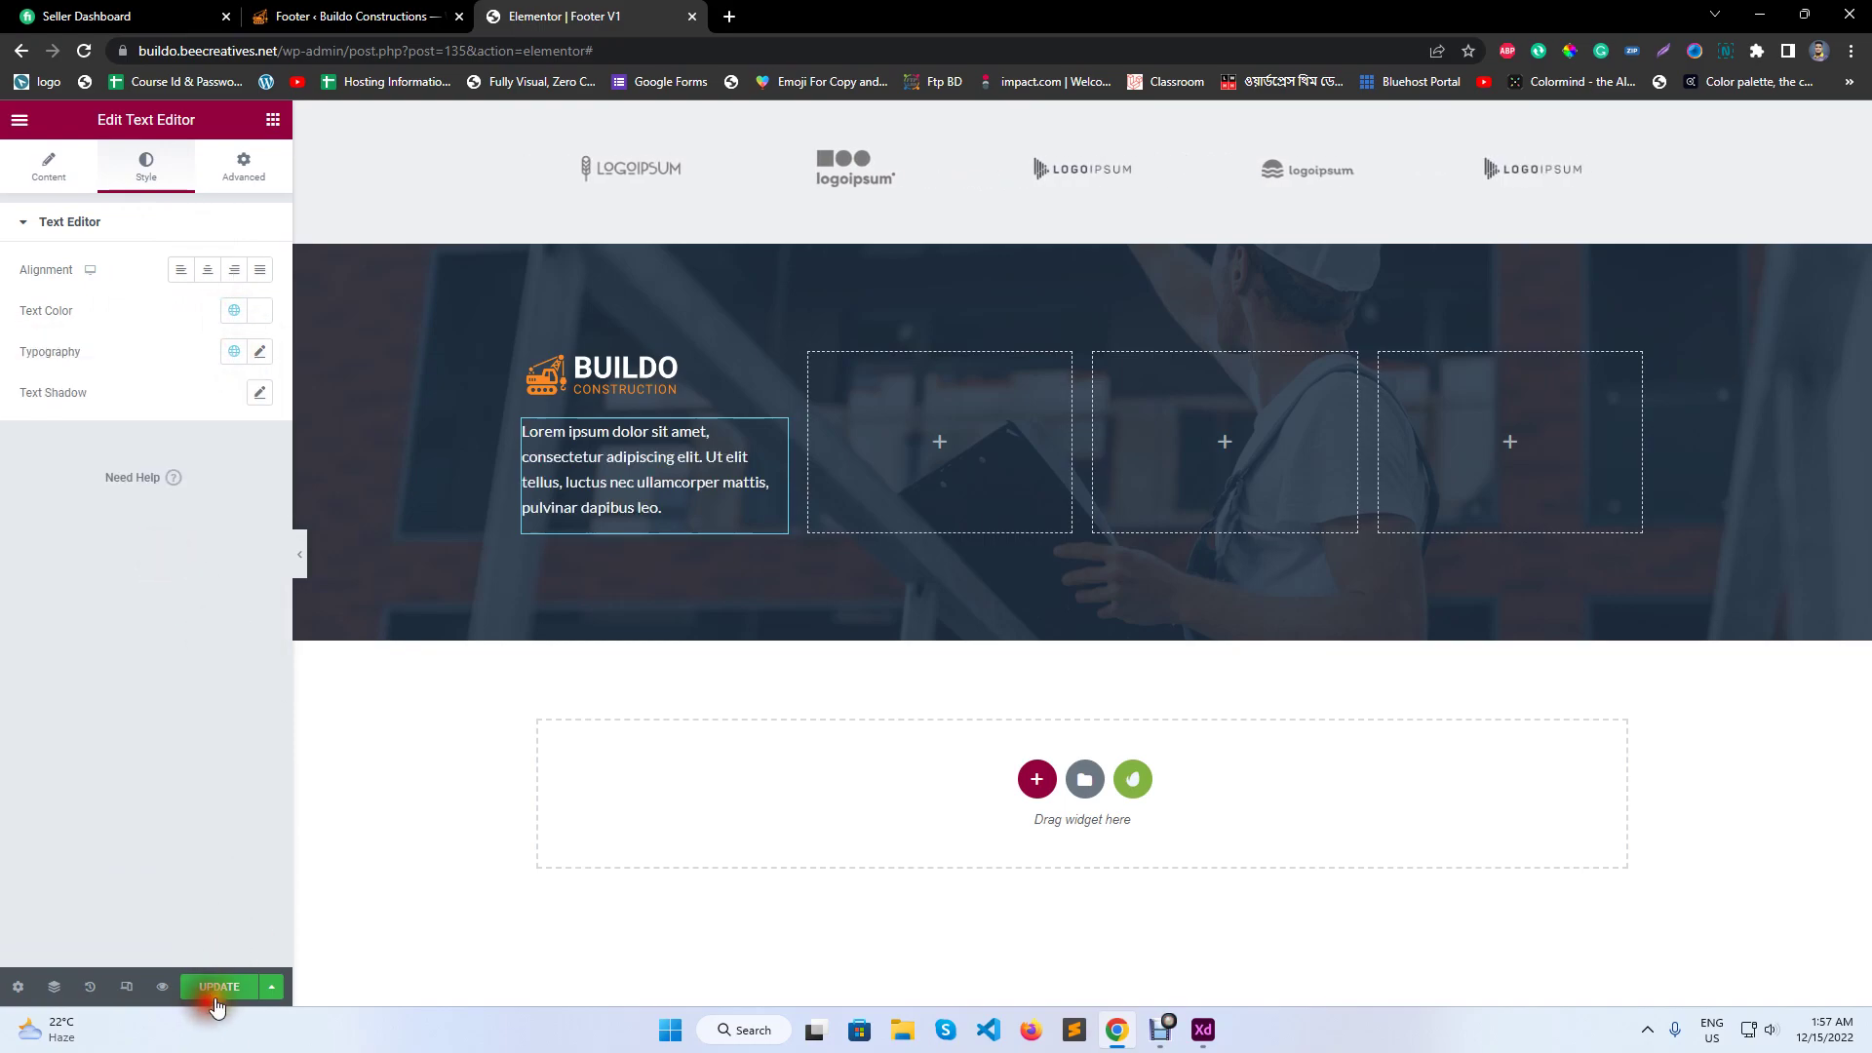
# - Compare with the Adobe XD design, and shorten the footer paragraph to "Lorem ipsum dolor sit amet, consectetur adipiscing elit. Ut"
pyautogui.click(1202, 1031)
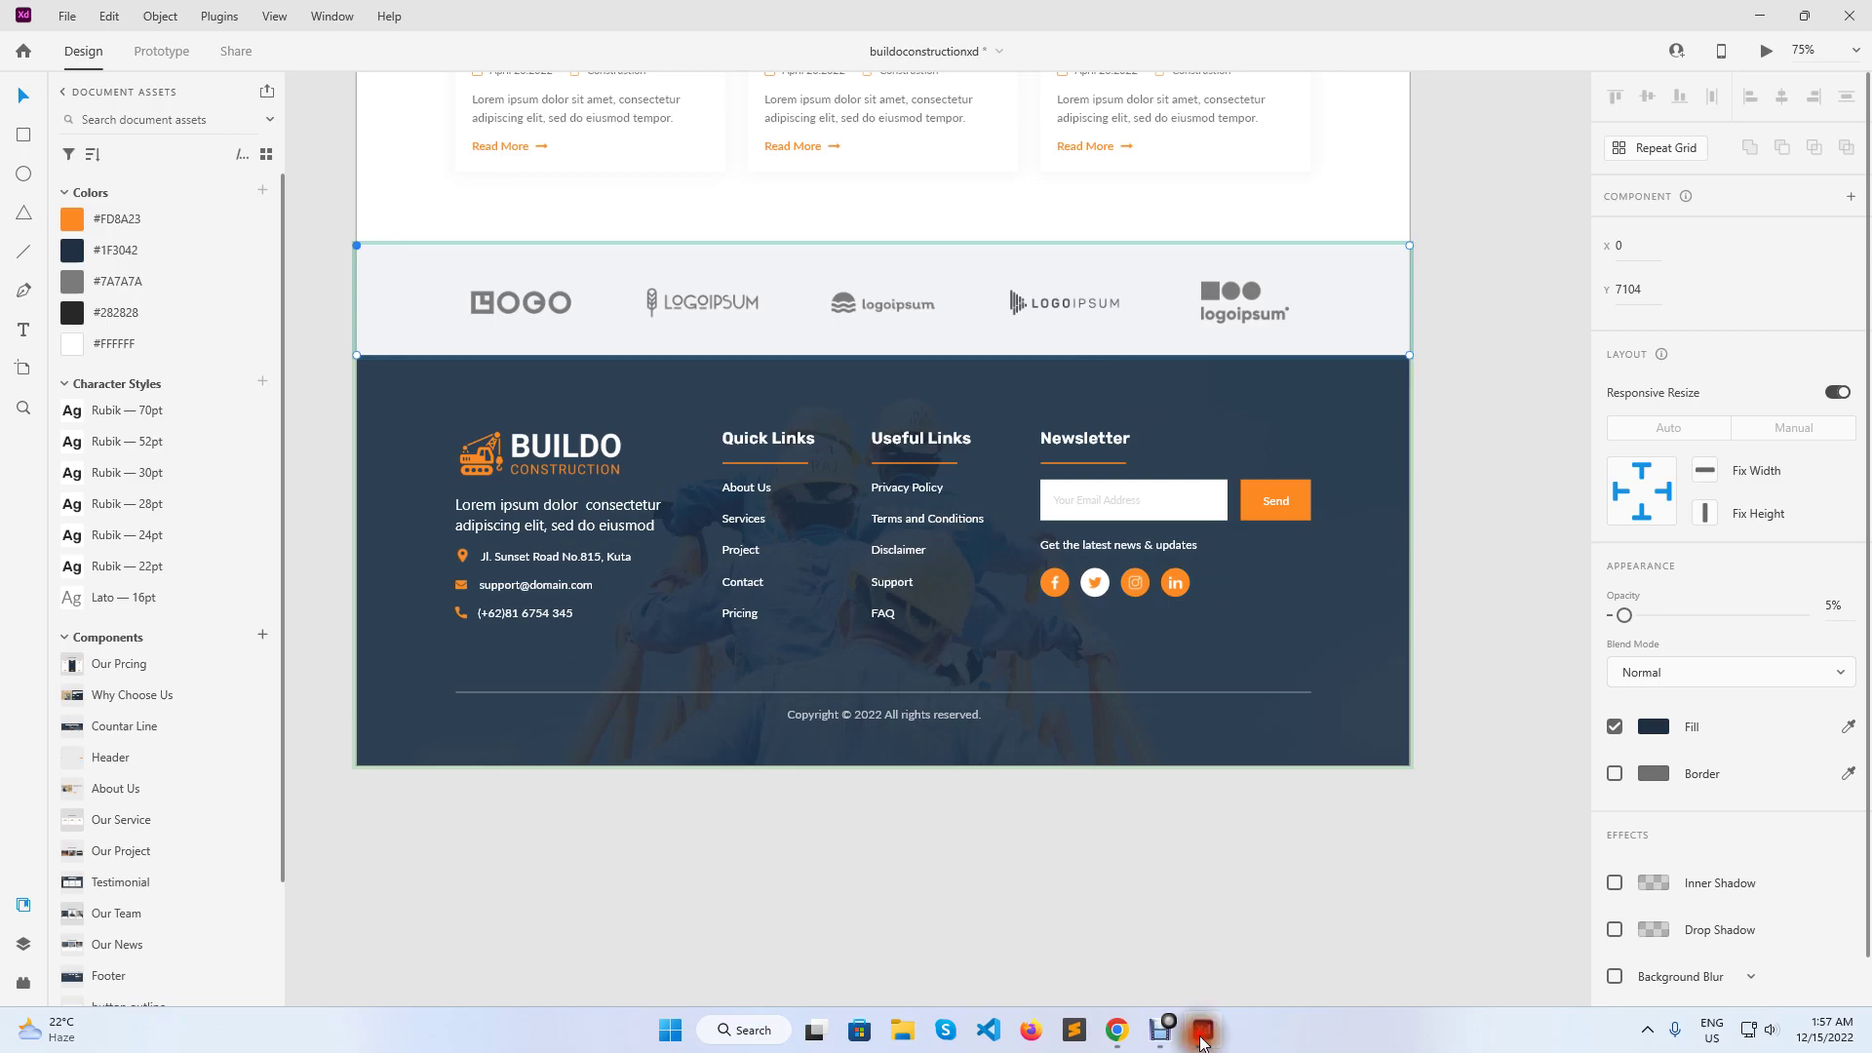
pyautogui.click(1201, 1036)
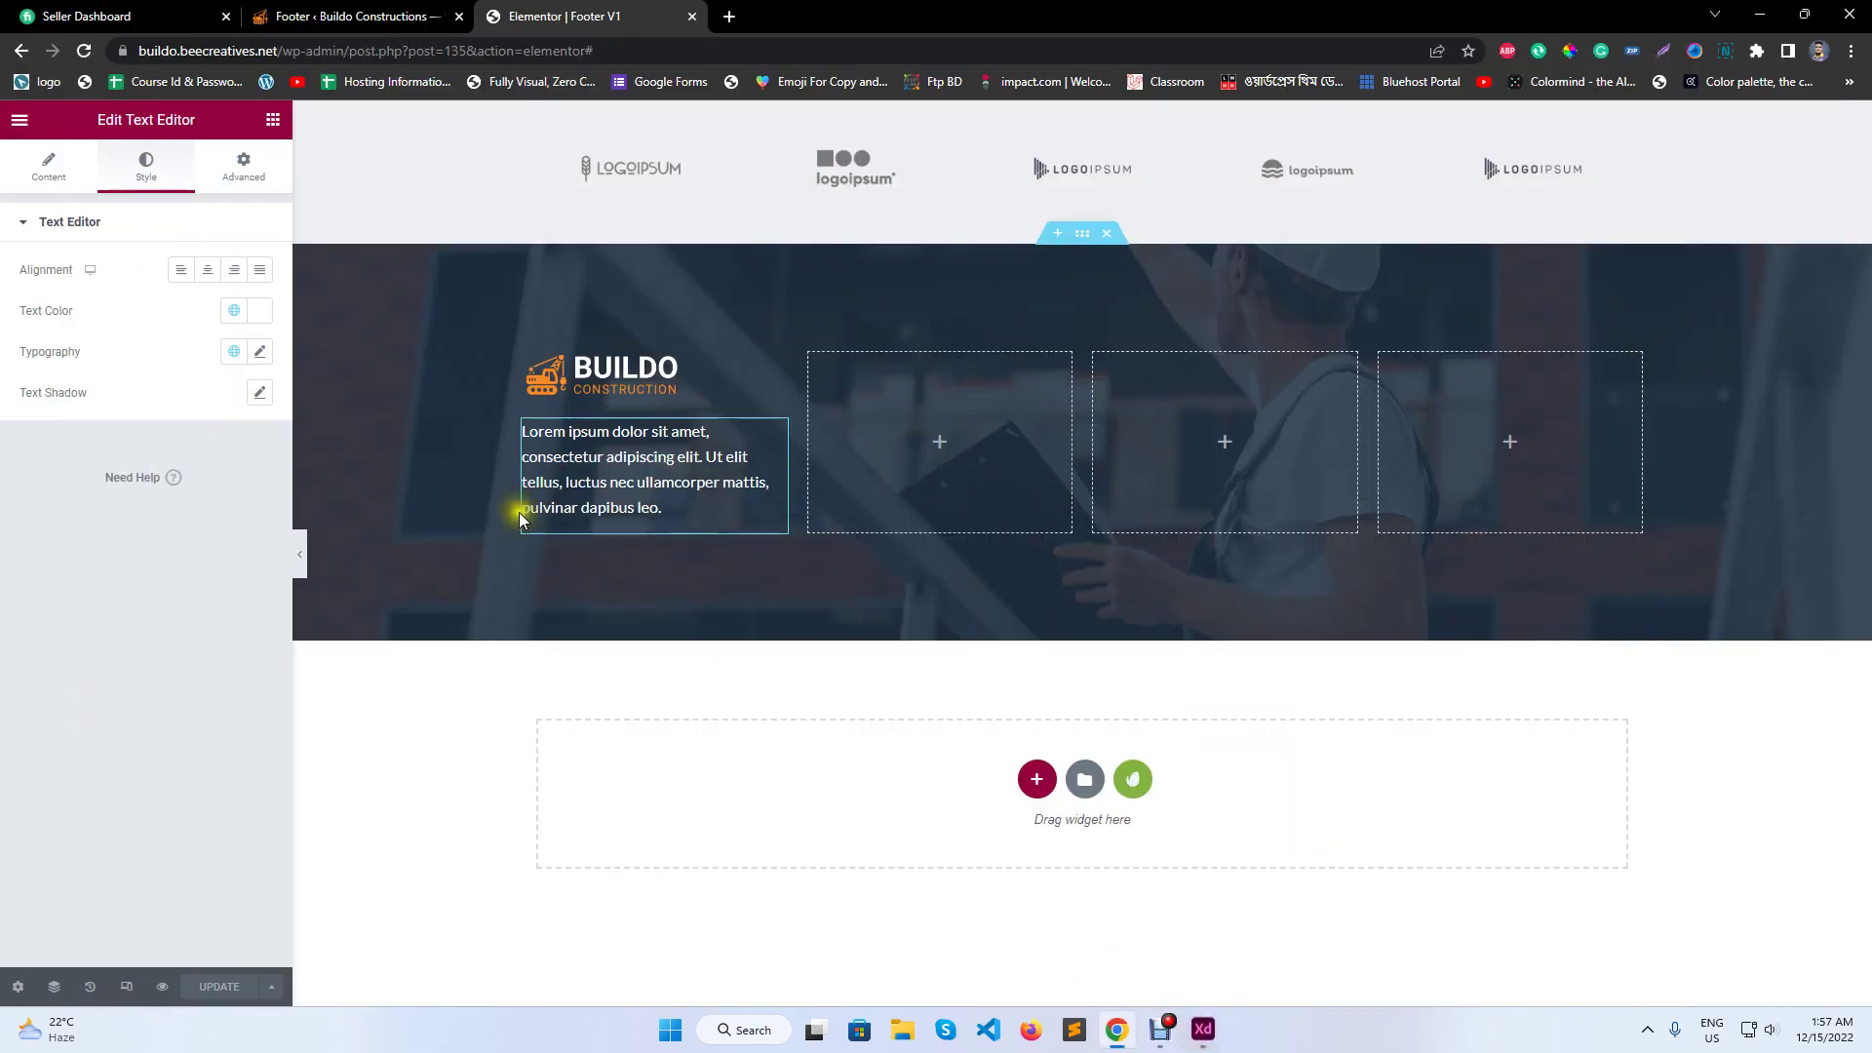
pyautogui.click(1205, 1031)
pyautogui.click(1209, 1032)
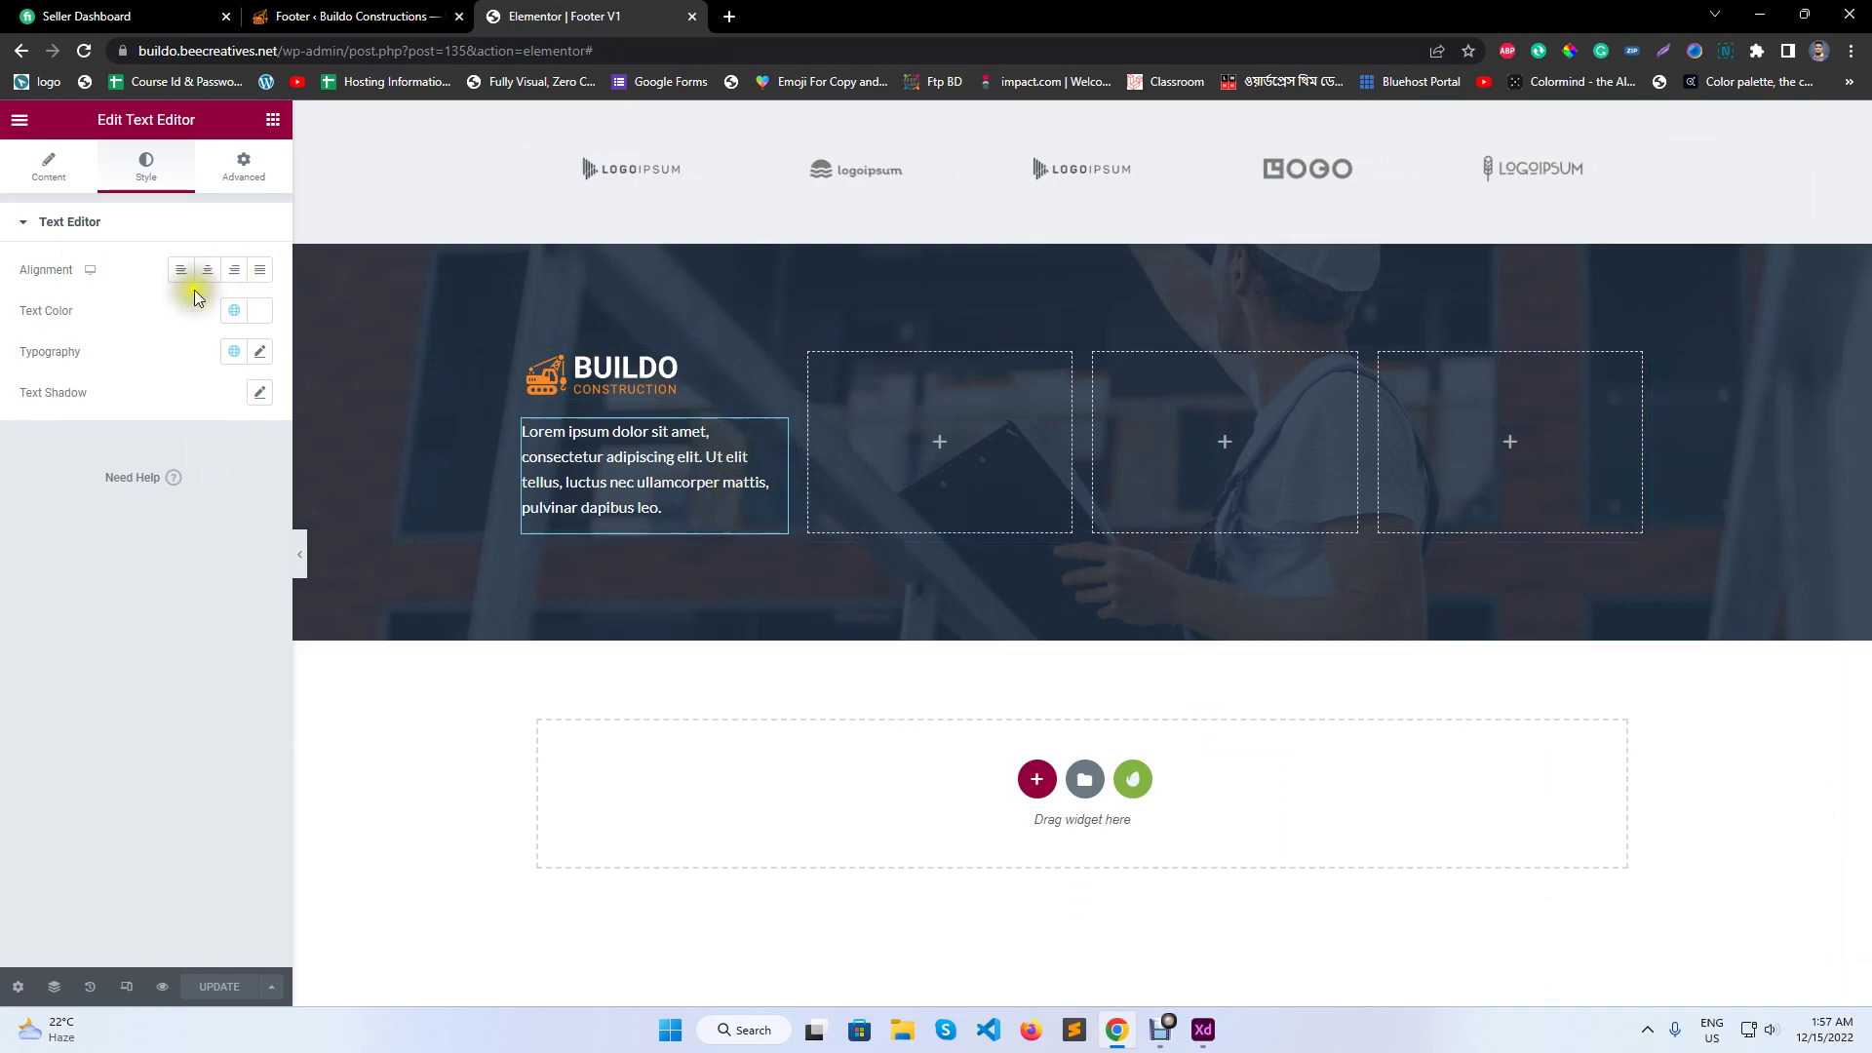
pyautogui.click(68, 176)
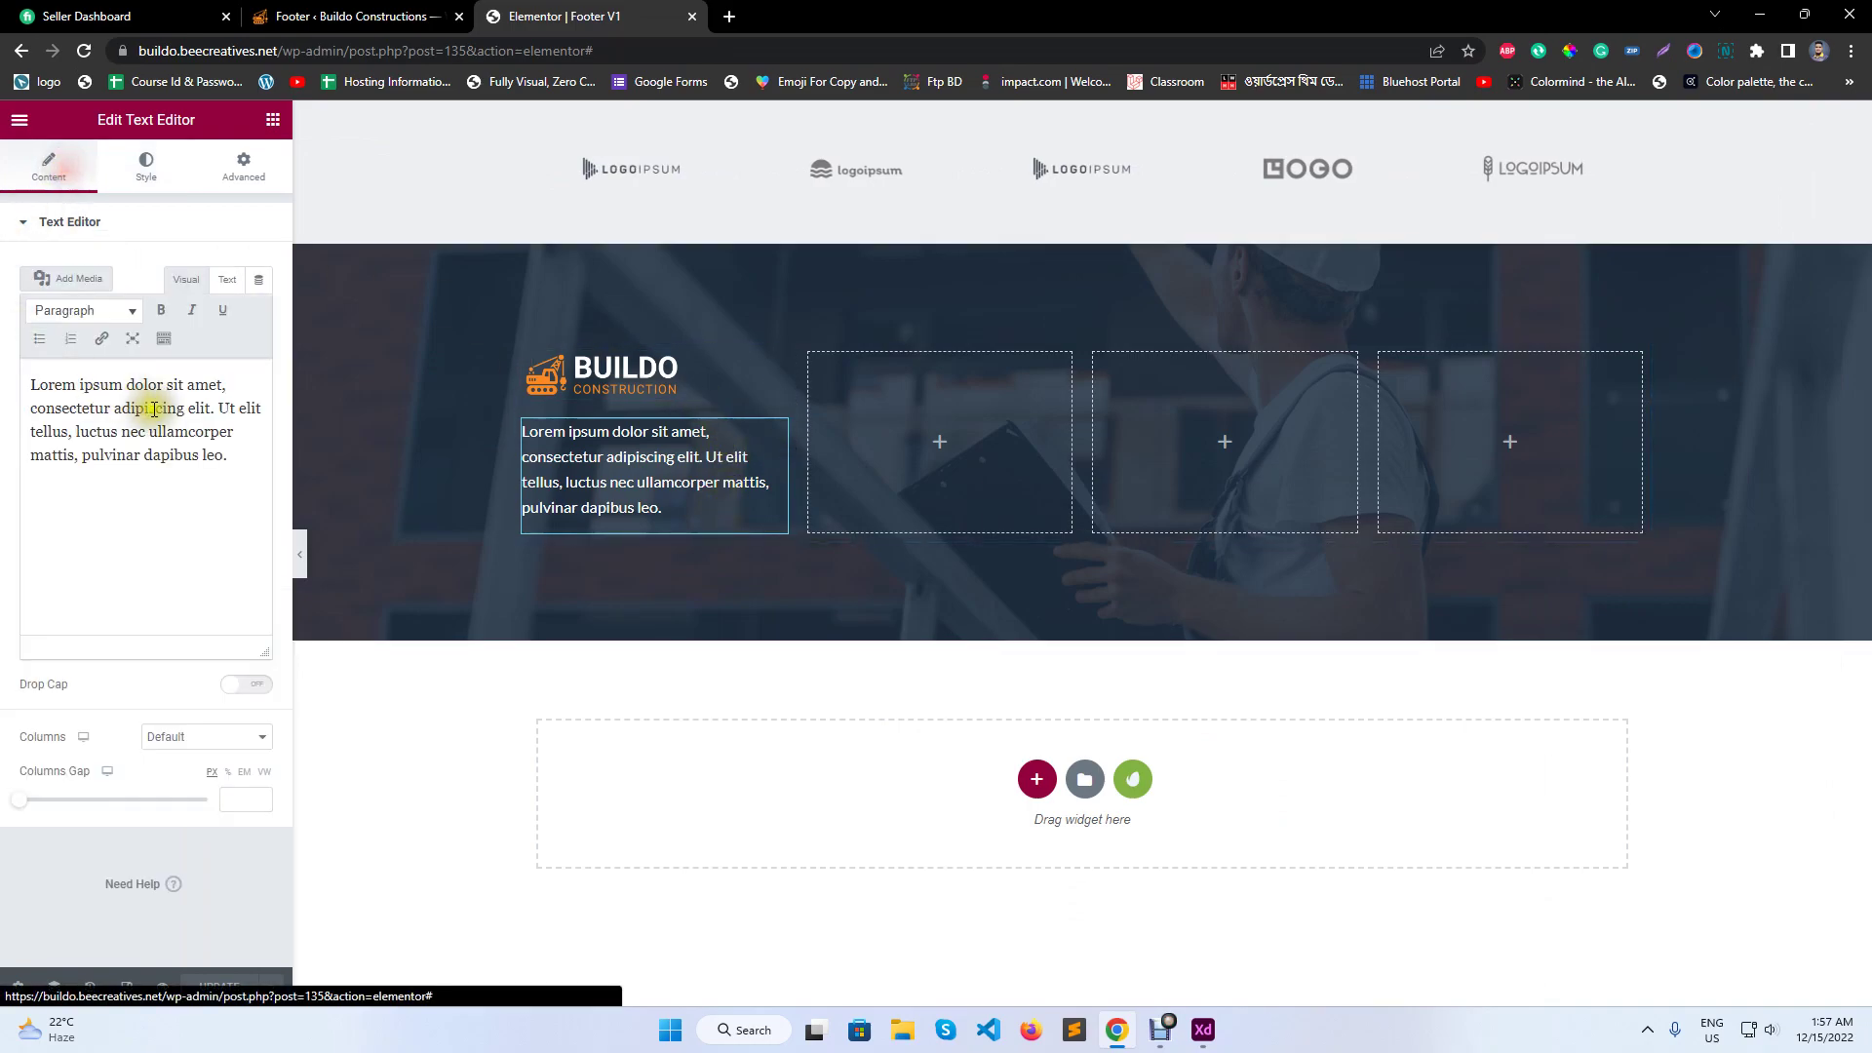
pyautogui.click(241, 432)
pyautogui.press('BackSpace')
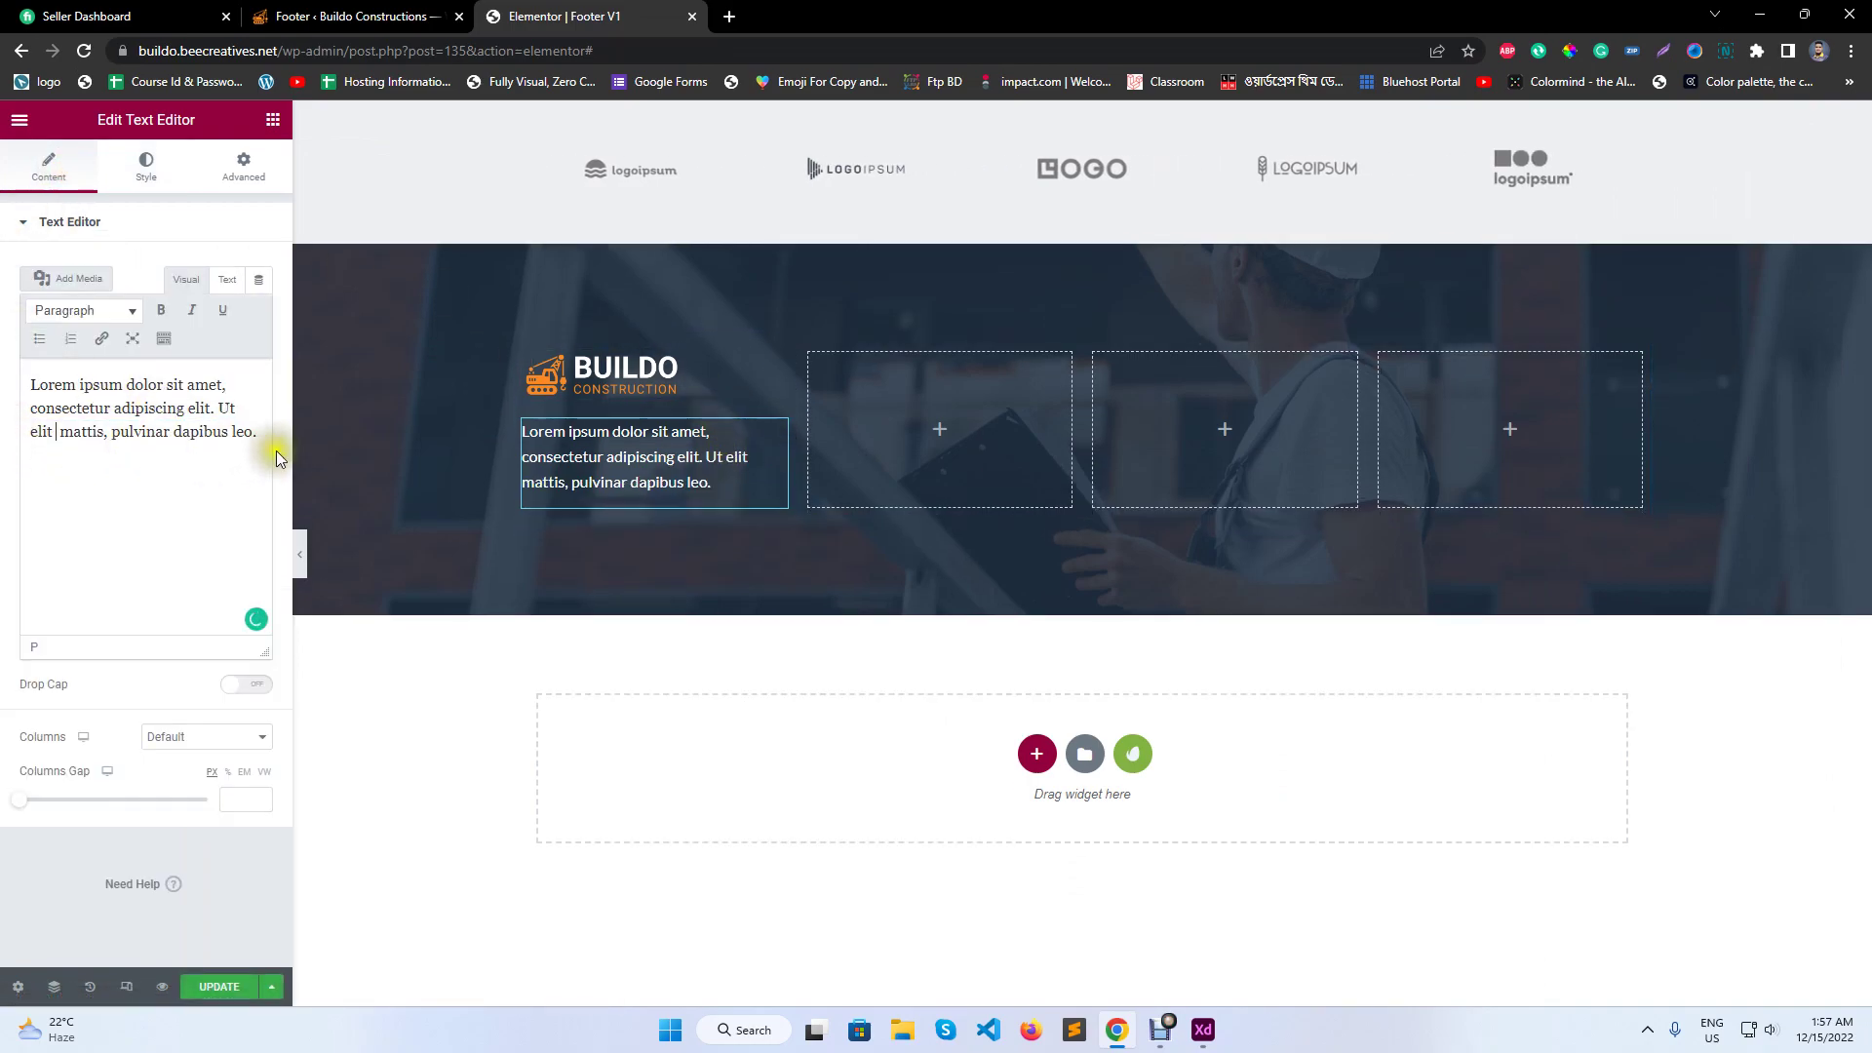
pyautogui.moveTo(259, 435); pyautogui.dragTo(21, 435)
pyautogui.press('BackSpace')
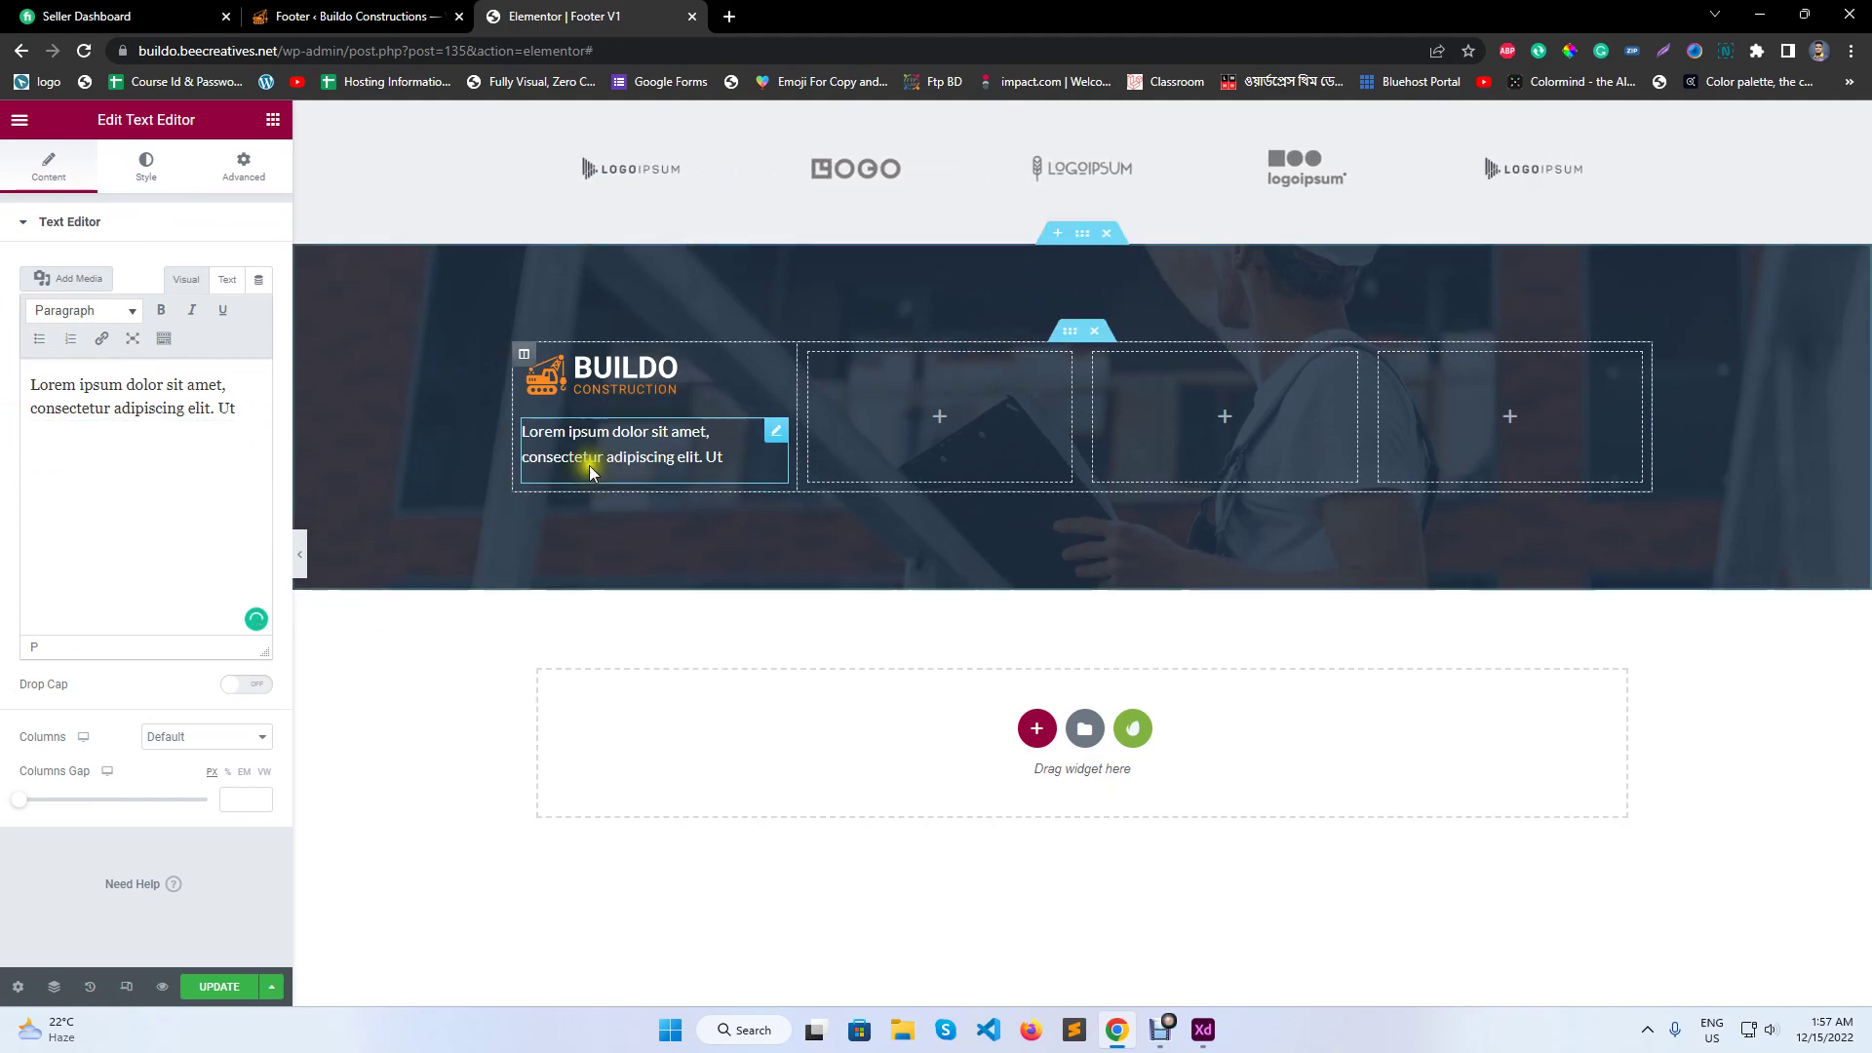
# - Widen the first footer column slightly, and replace its text widget with a new default text editor widget below the logo
pyautogui.moveTo(810, 401); pyautogui.dragTo(817, 381)
pyautogui.click(79, 478)
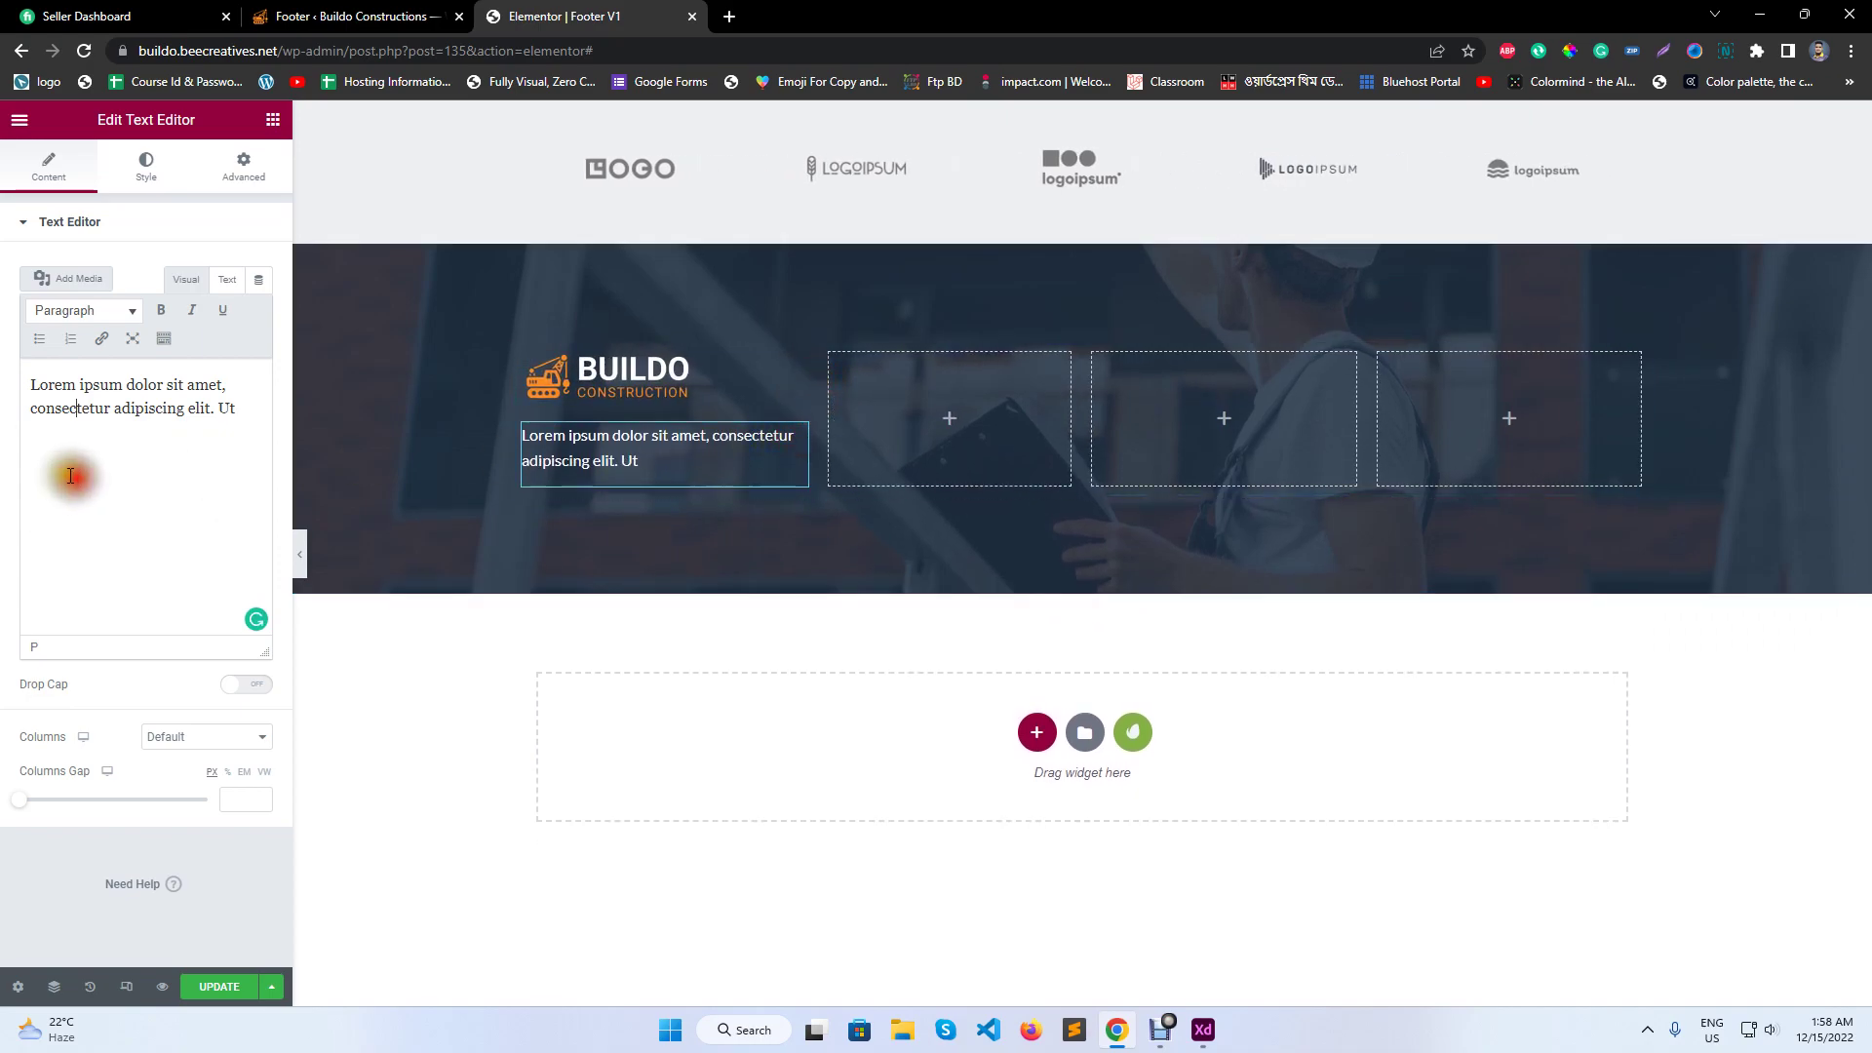
pyautogui.hotkey('ctrl', 'a')
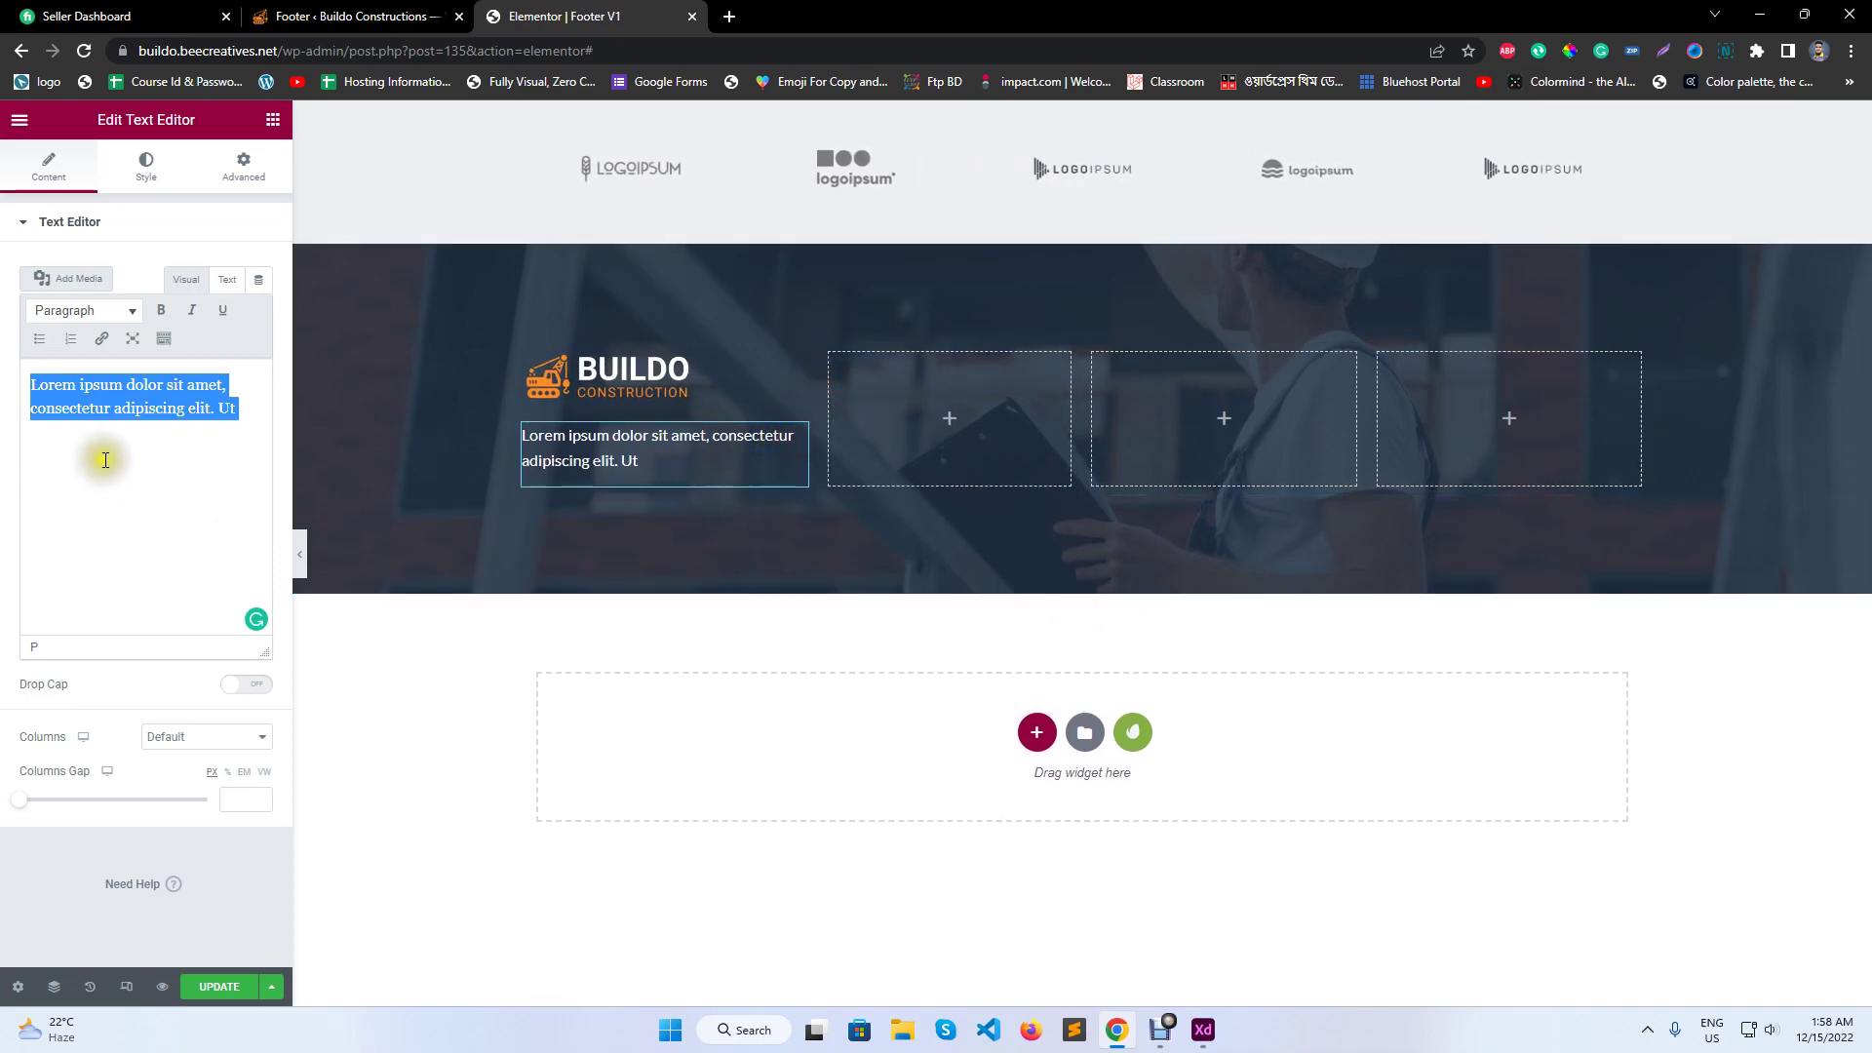
pyautogui.press('BackSpace')
pyautogui.click(271, 137)
pyautogui.moveTo(217, 438); pyautogui.dragTo(639, 492)
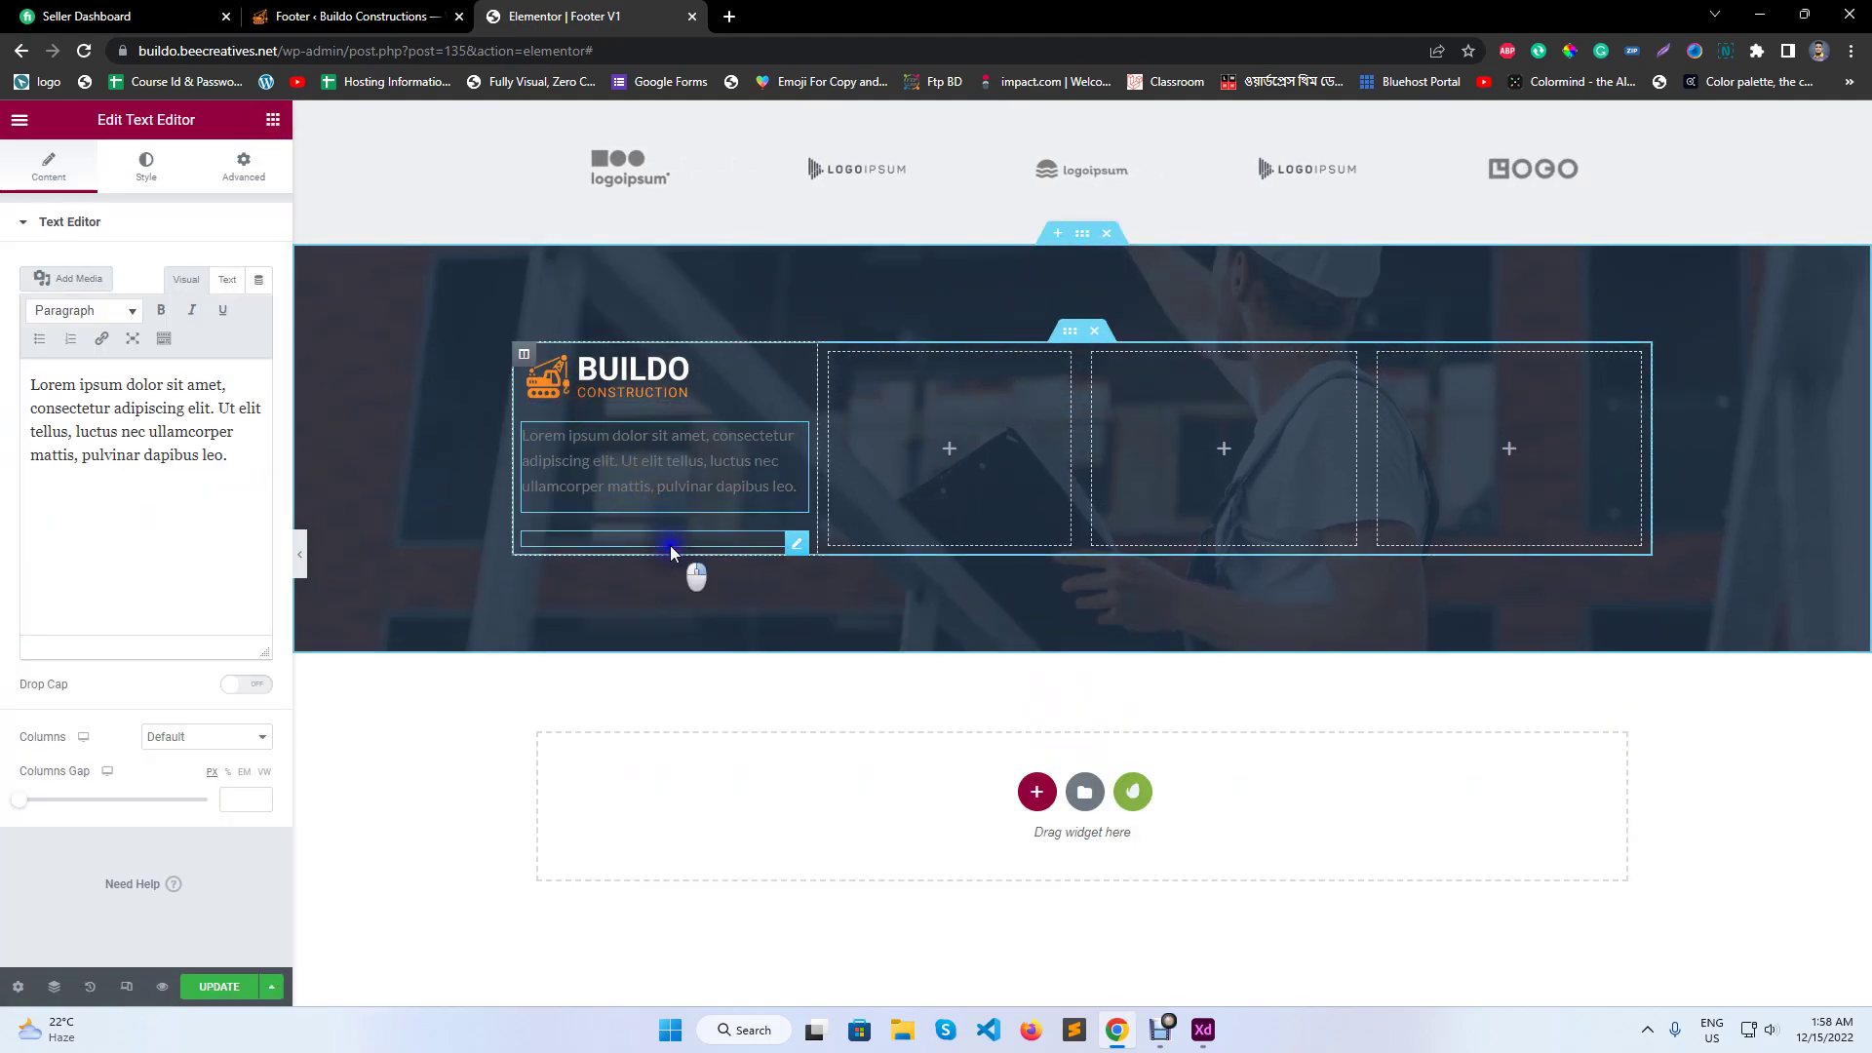
pyautogui.rightClick(670, 546)
pyautogui.click(722, 887)
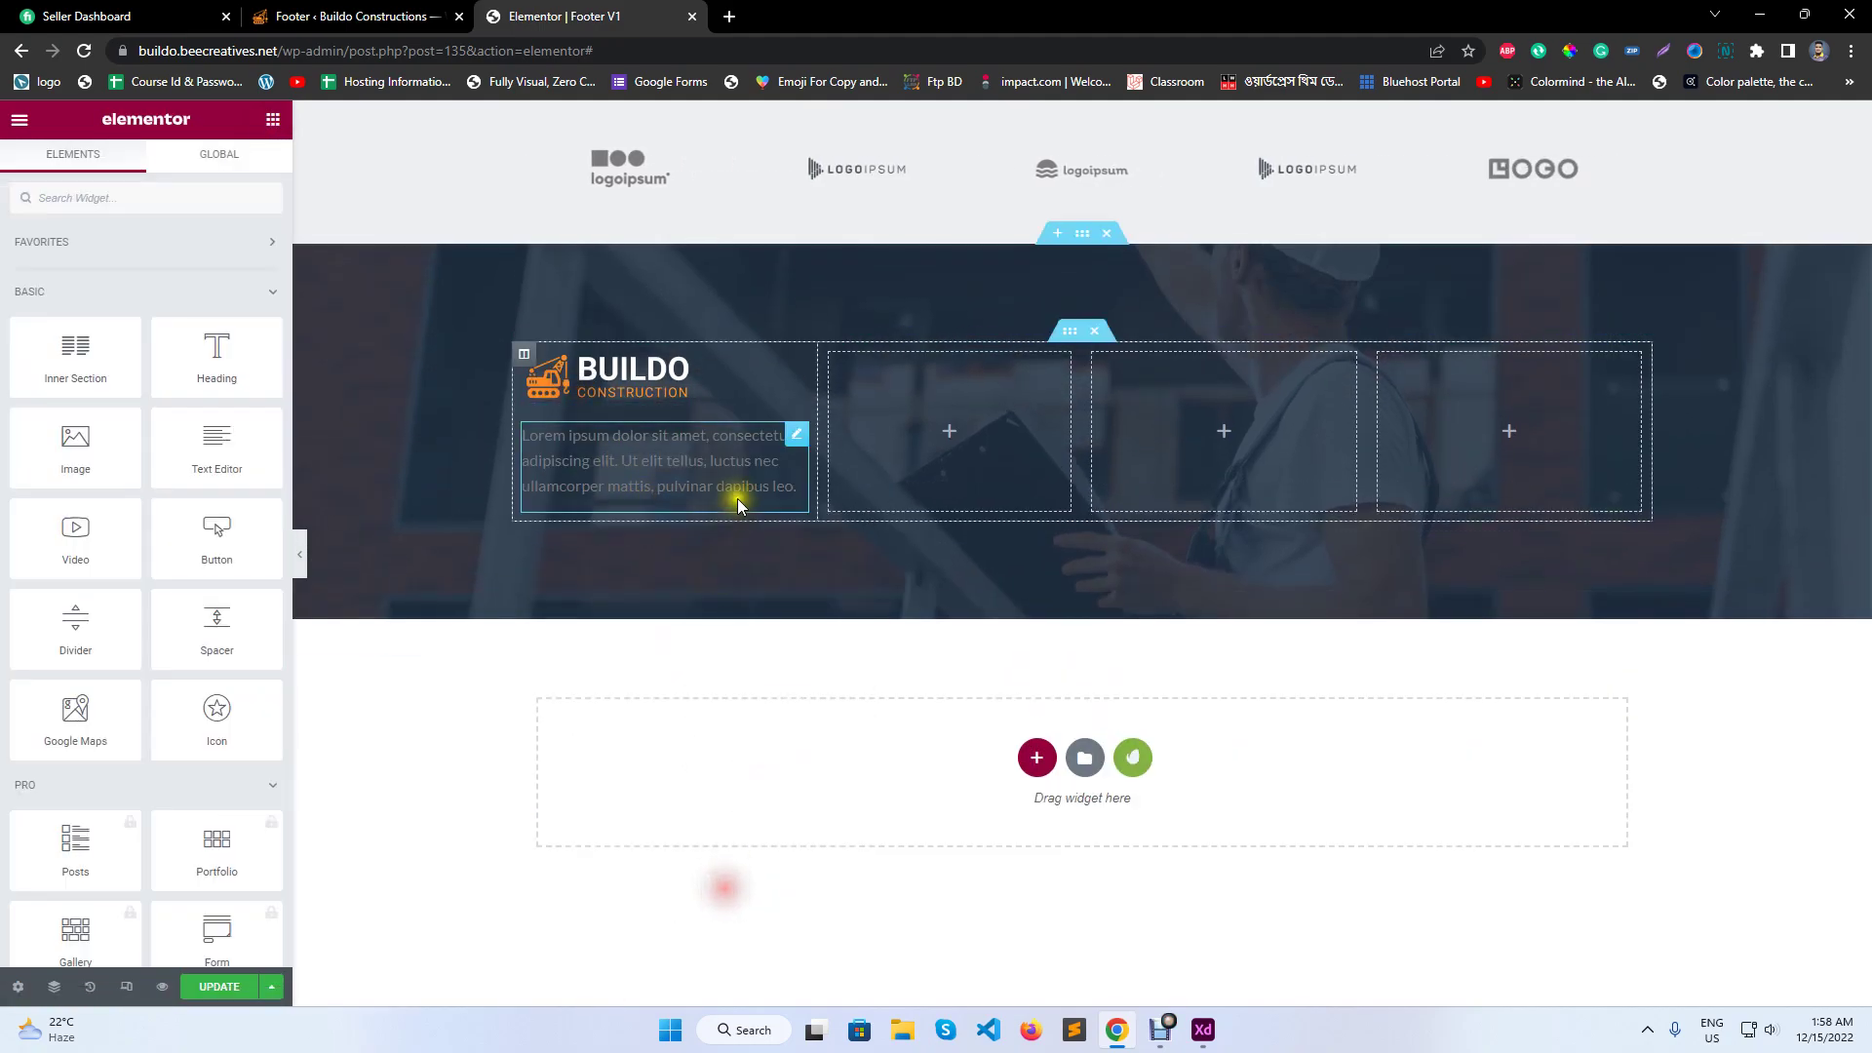
# - Give the new footer paragraph the White global color and a global typography preset
pyautogui.click(794, 435)
pyautogui.click(141, 164)
pyautogui.click(234, 310)
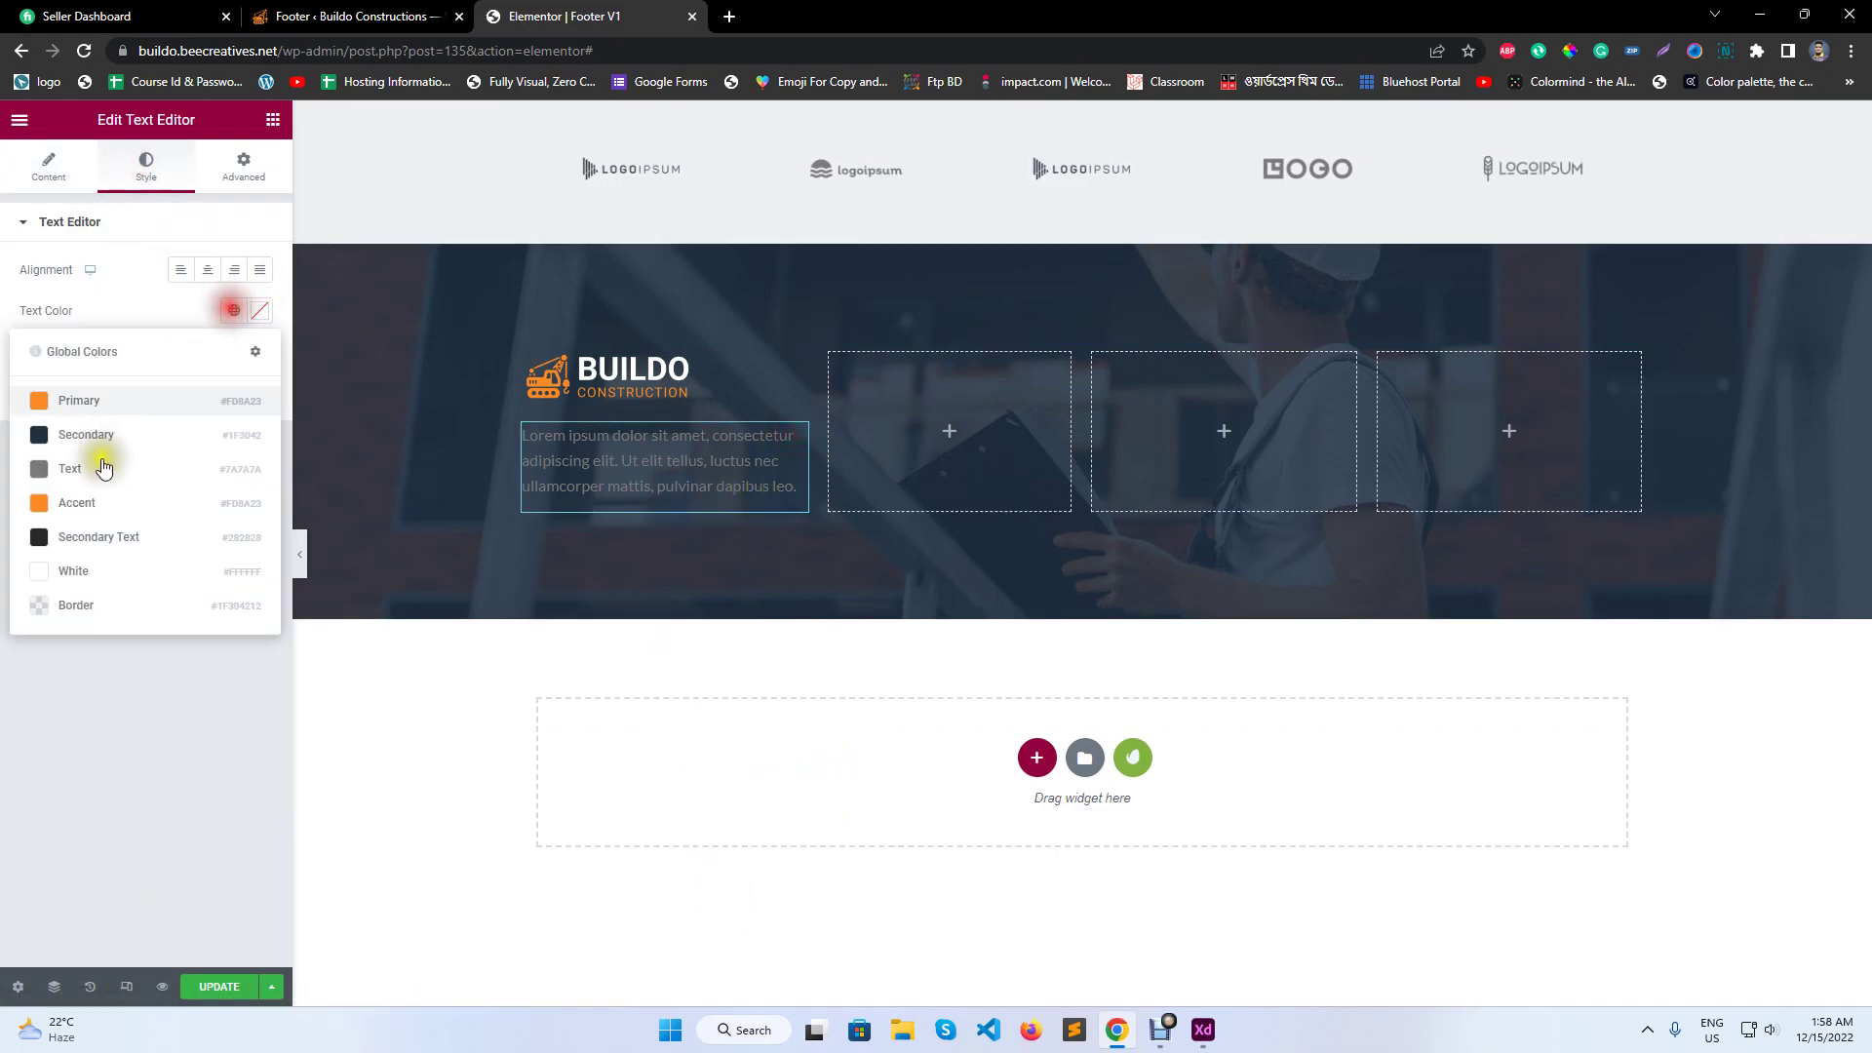
pyautogui.click(97, 568)
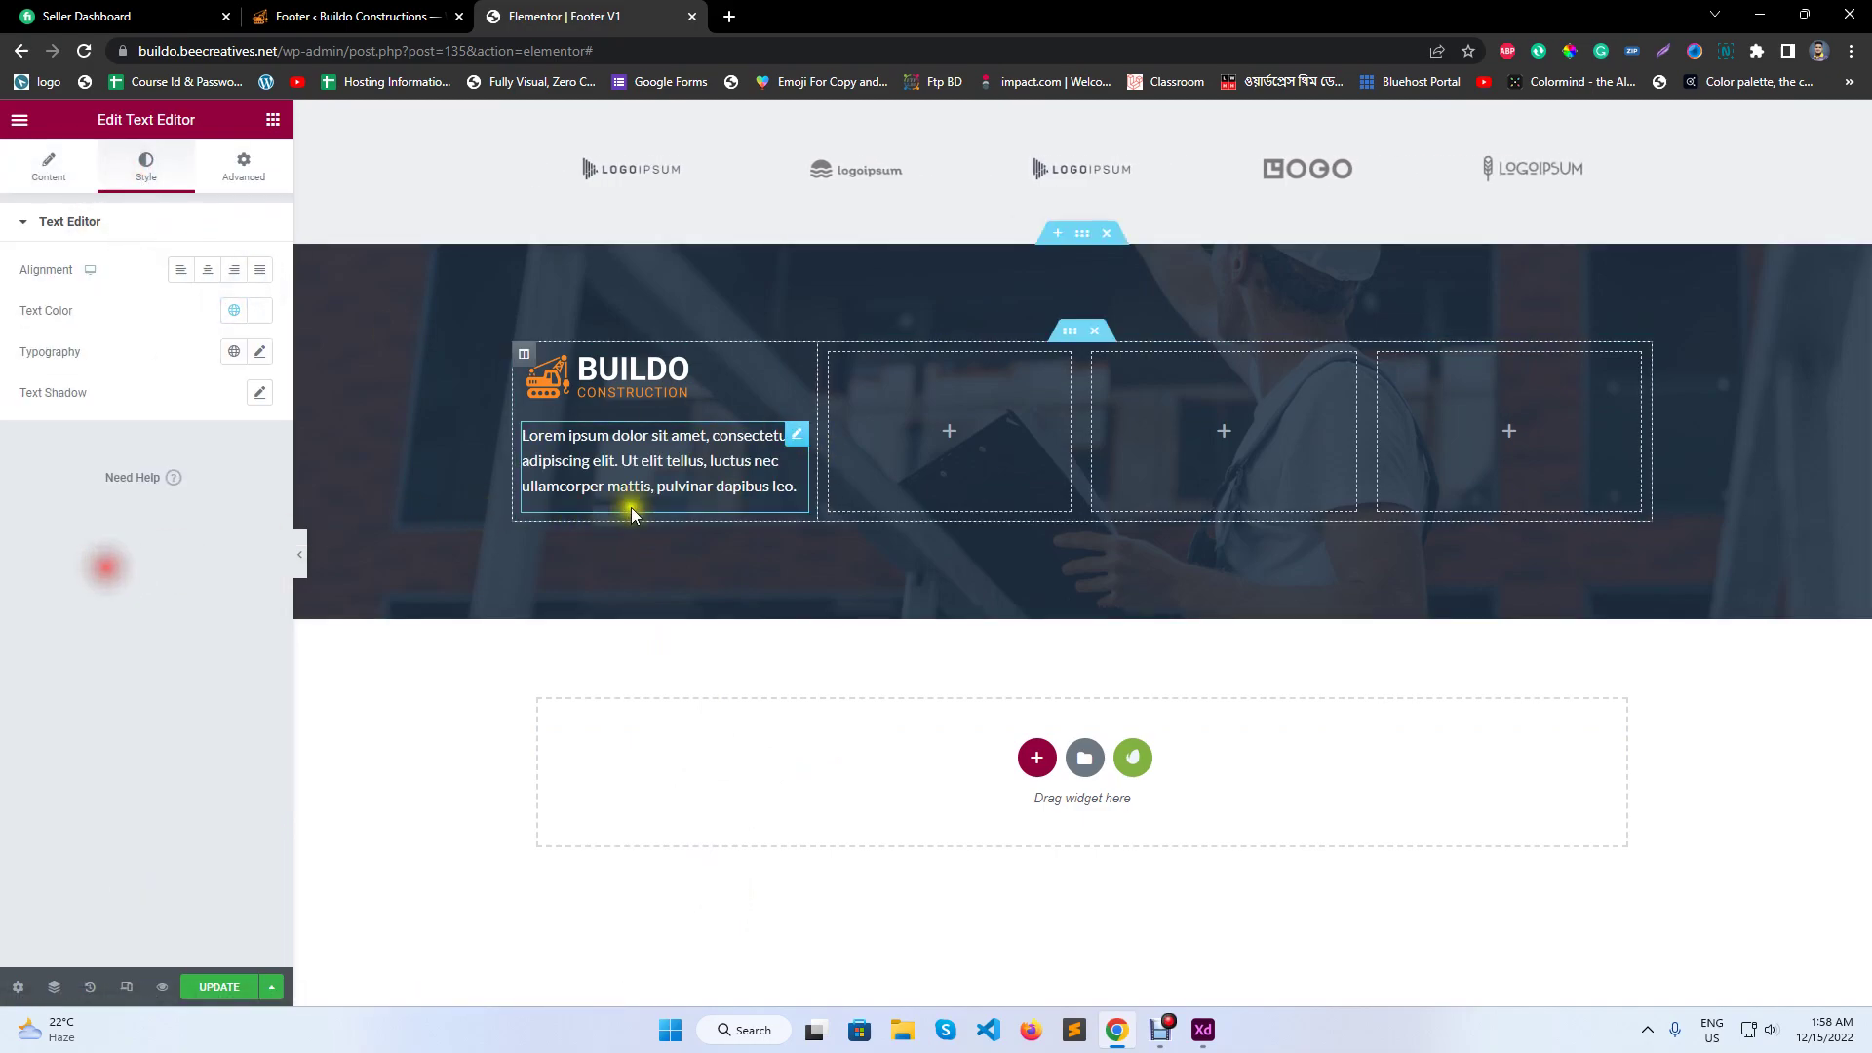
pyautogui.click(234, 351)
pyautogui.click(141, 548)
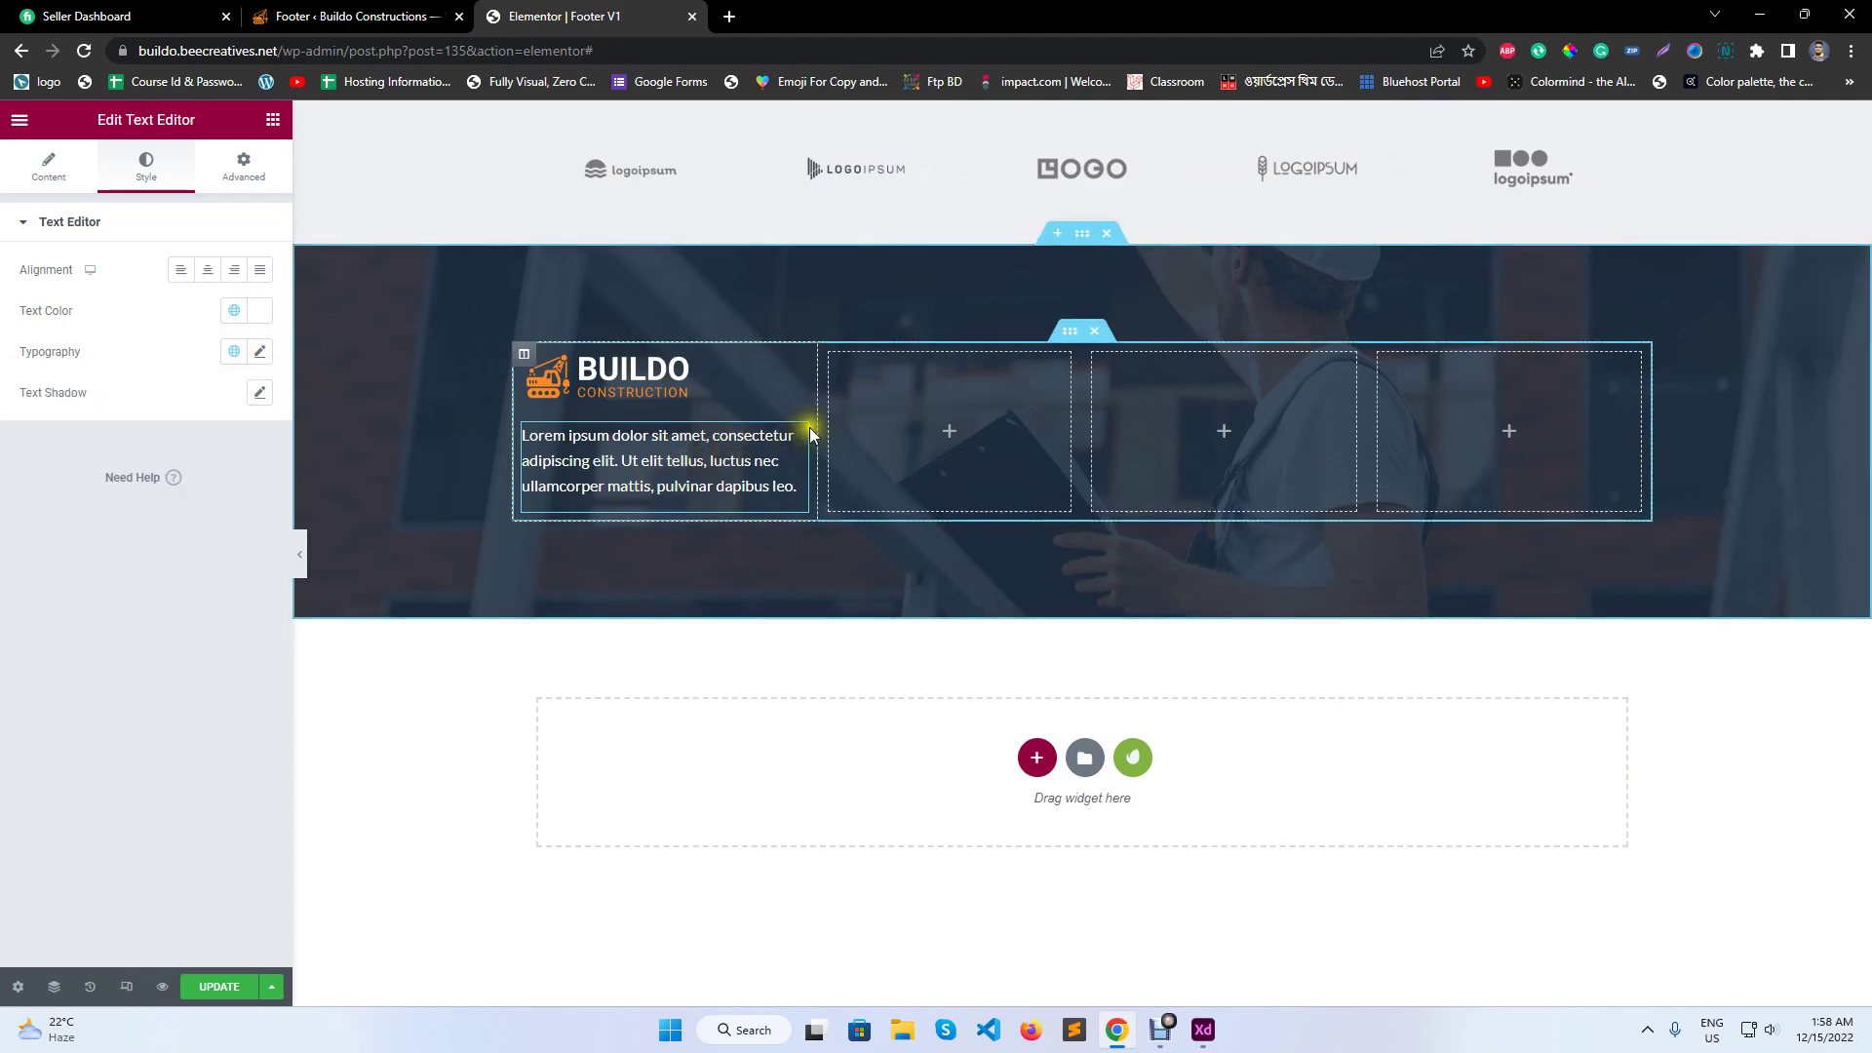
# - Trim the footer paragraph so it ends at "Ut elit tellus, luctus nec .", and update the template
pyautogui.click(41, 168)
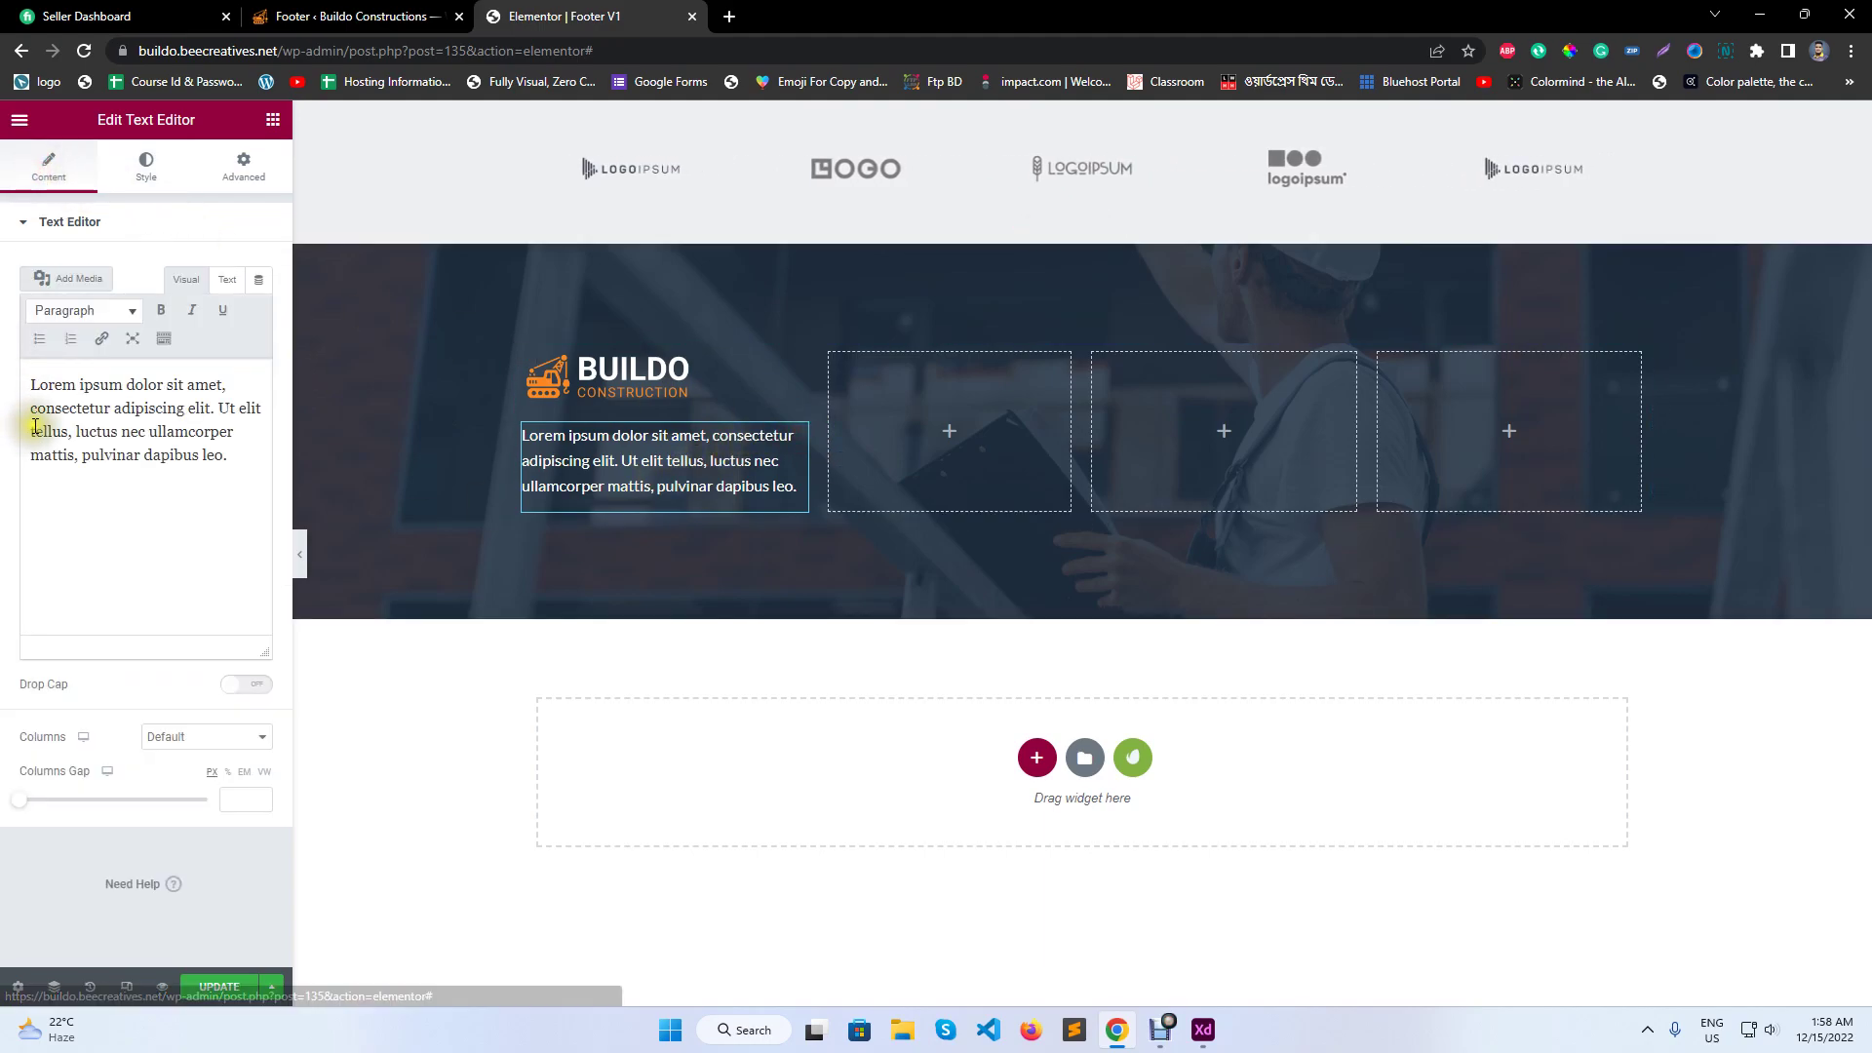
pyautogui.moveTo(231, 458); pyautogui.dragTo(3, 451)
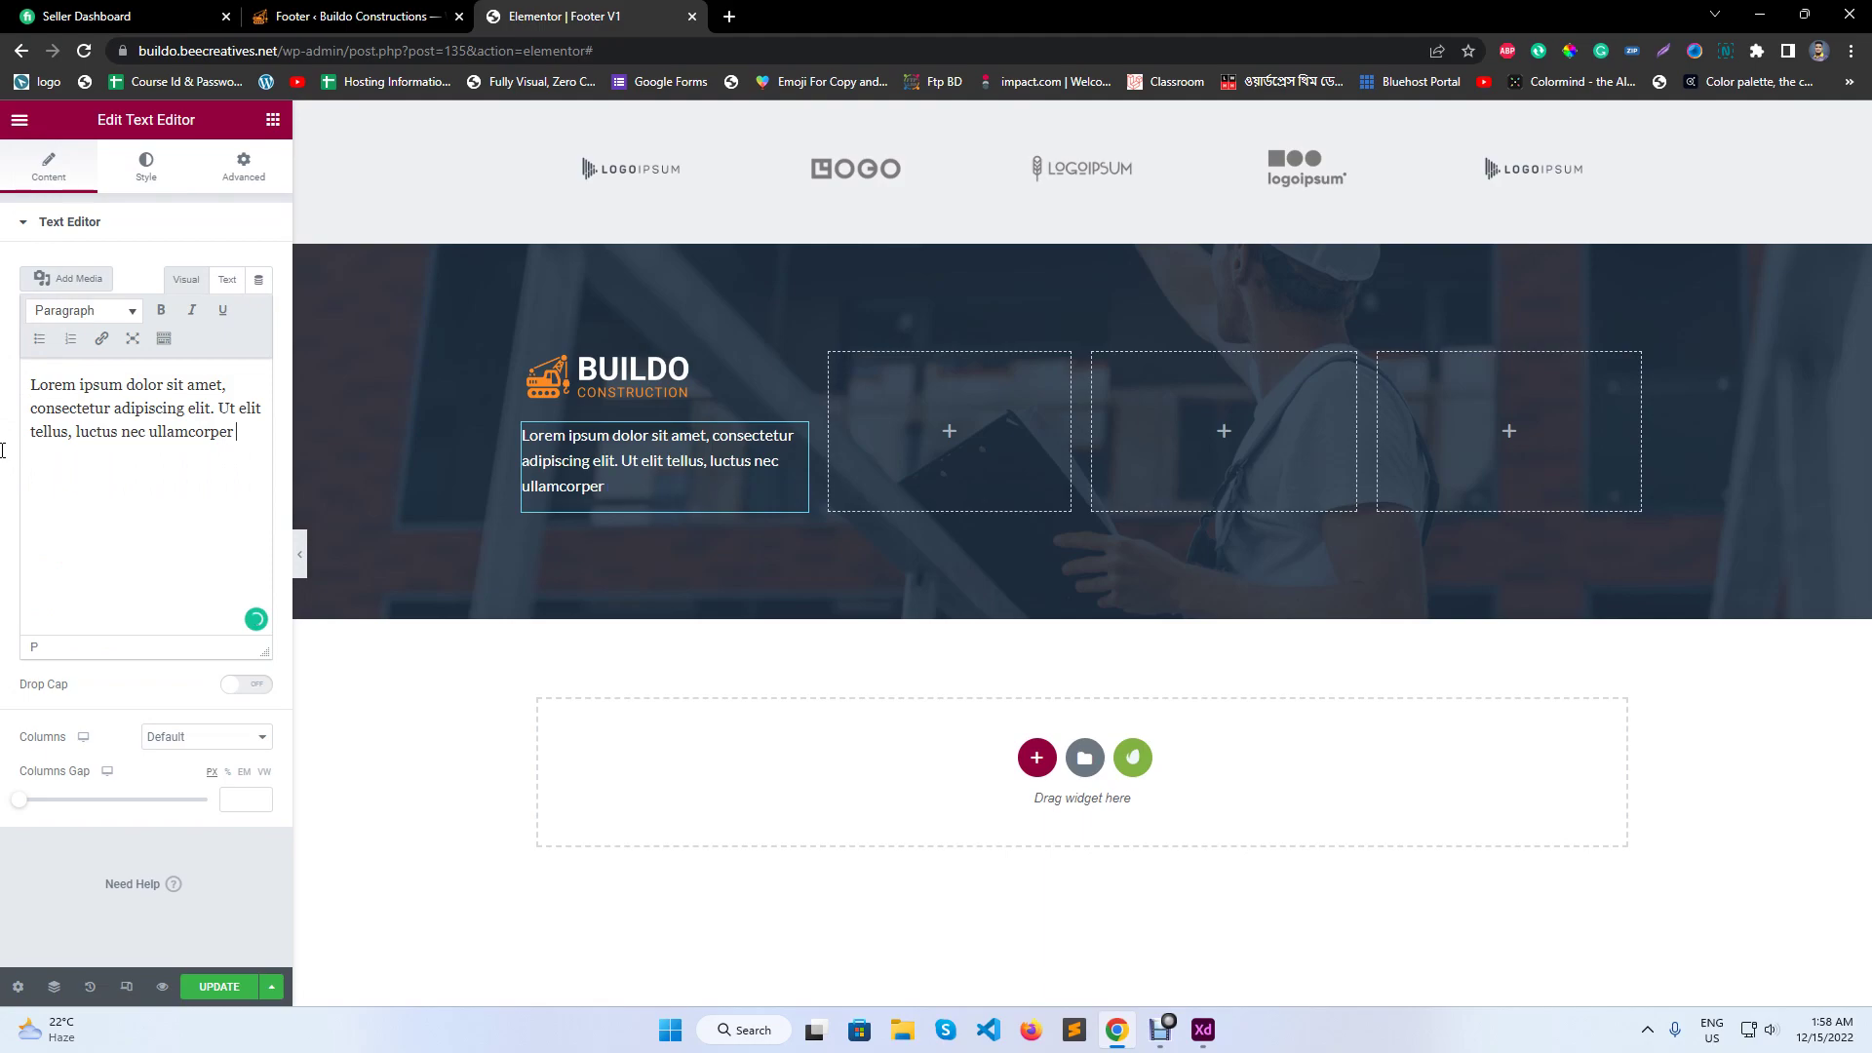
pyautogui.moveTo(155, 433); pyautogui.dragTo(260, 432)
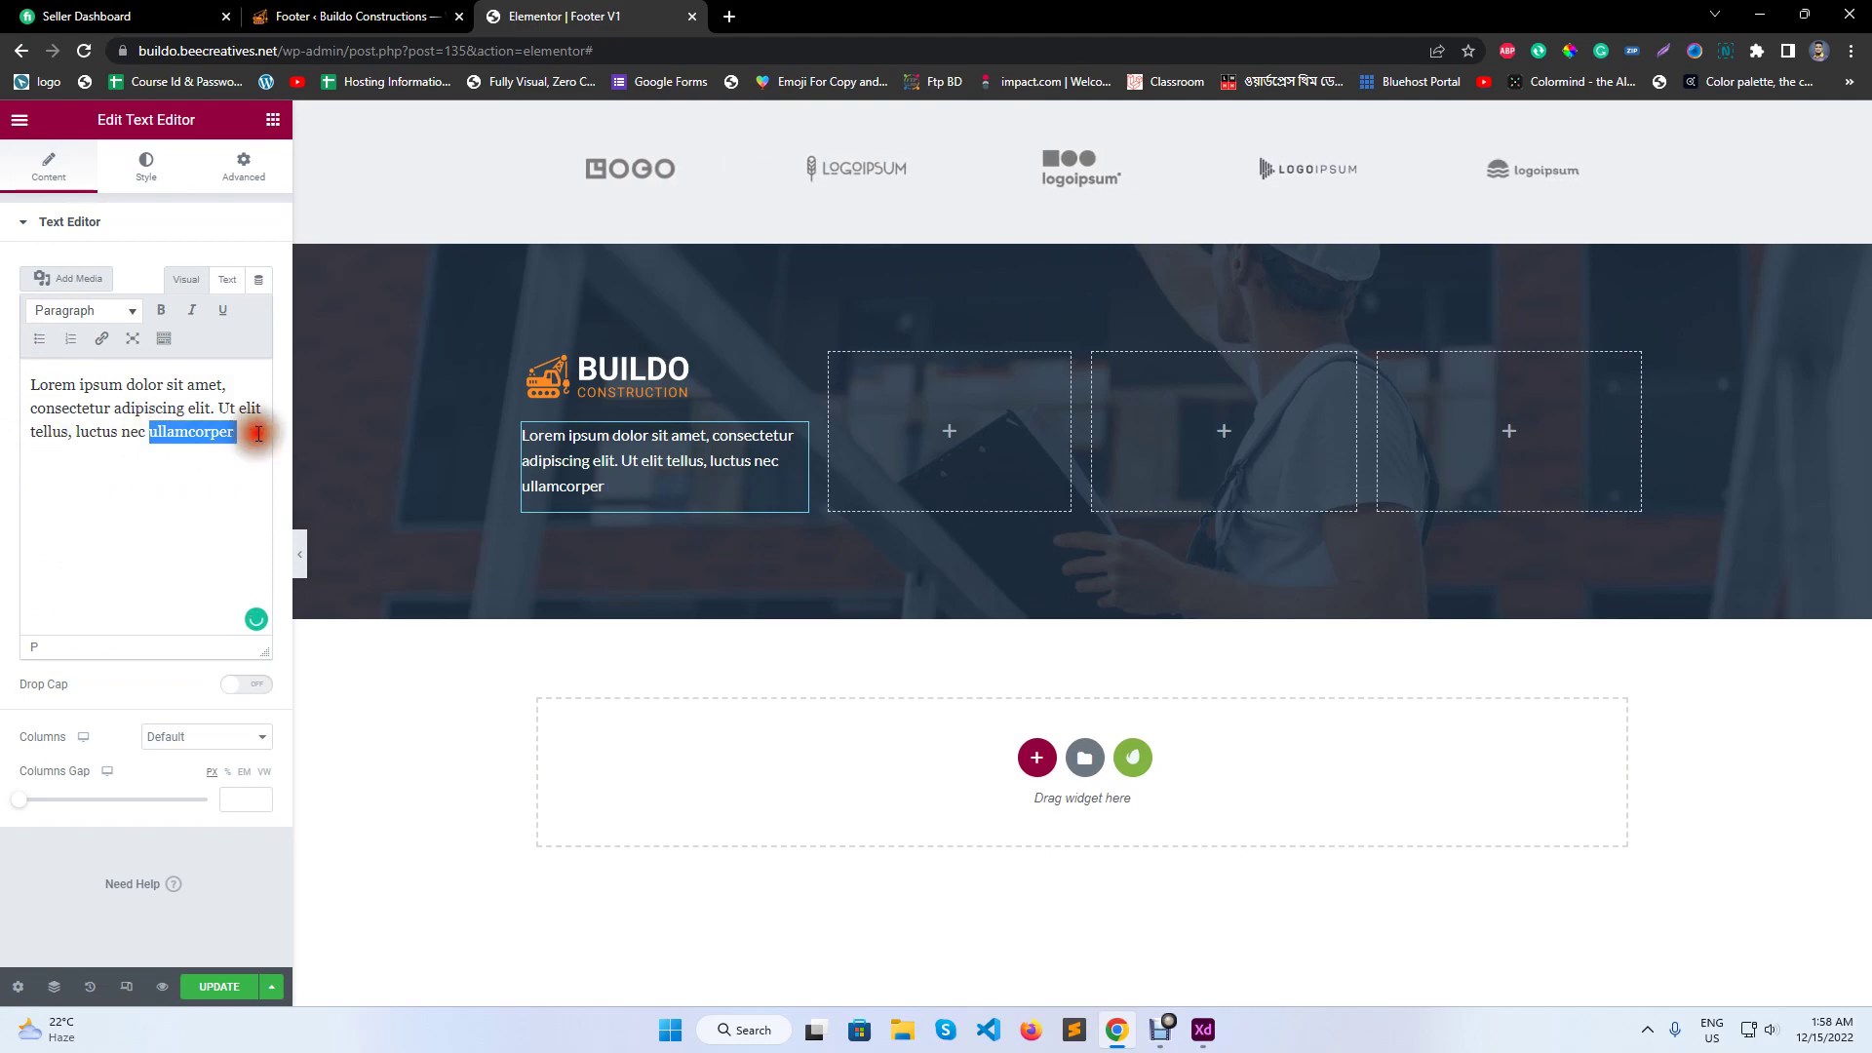
pyautogui.press('BackSpace')
pyautogui.write('.')
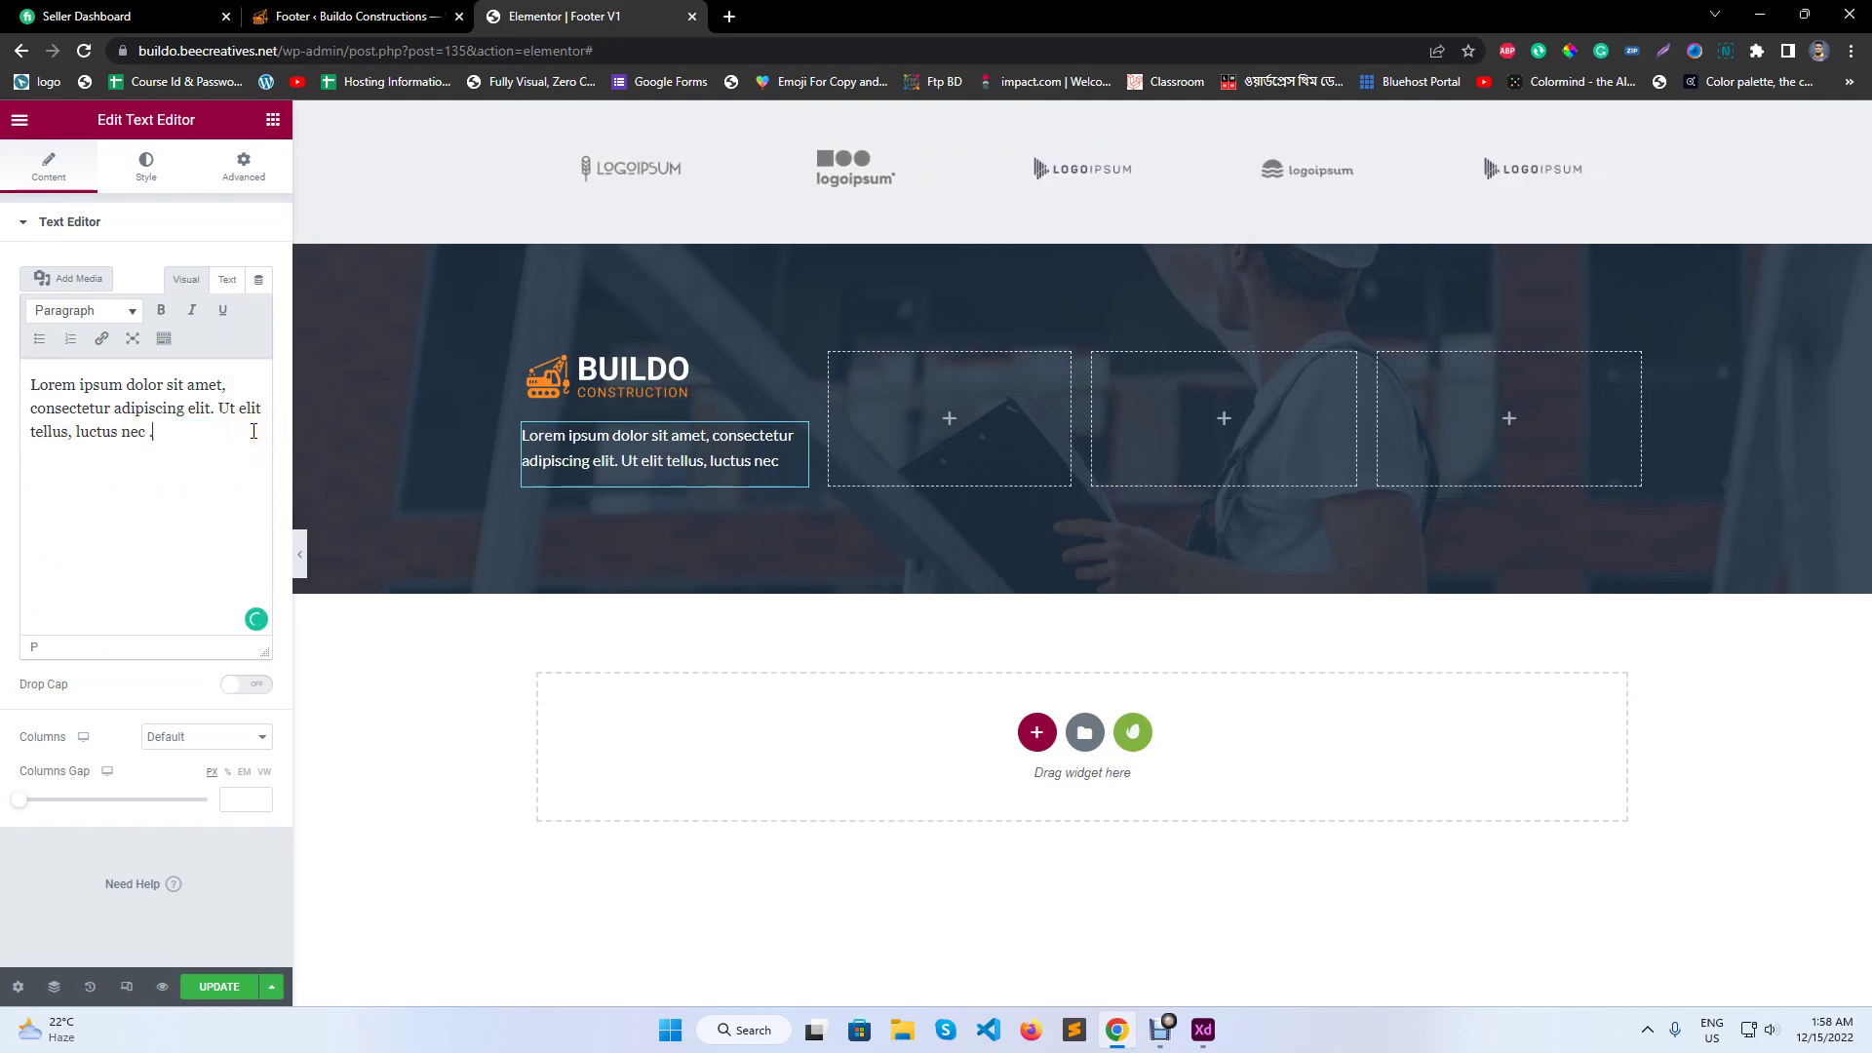
pyautogui.click(205, 985)
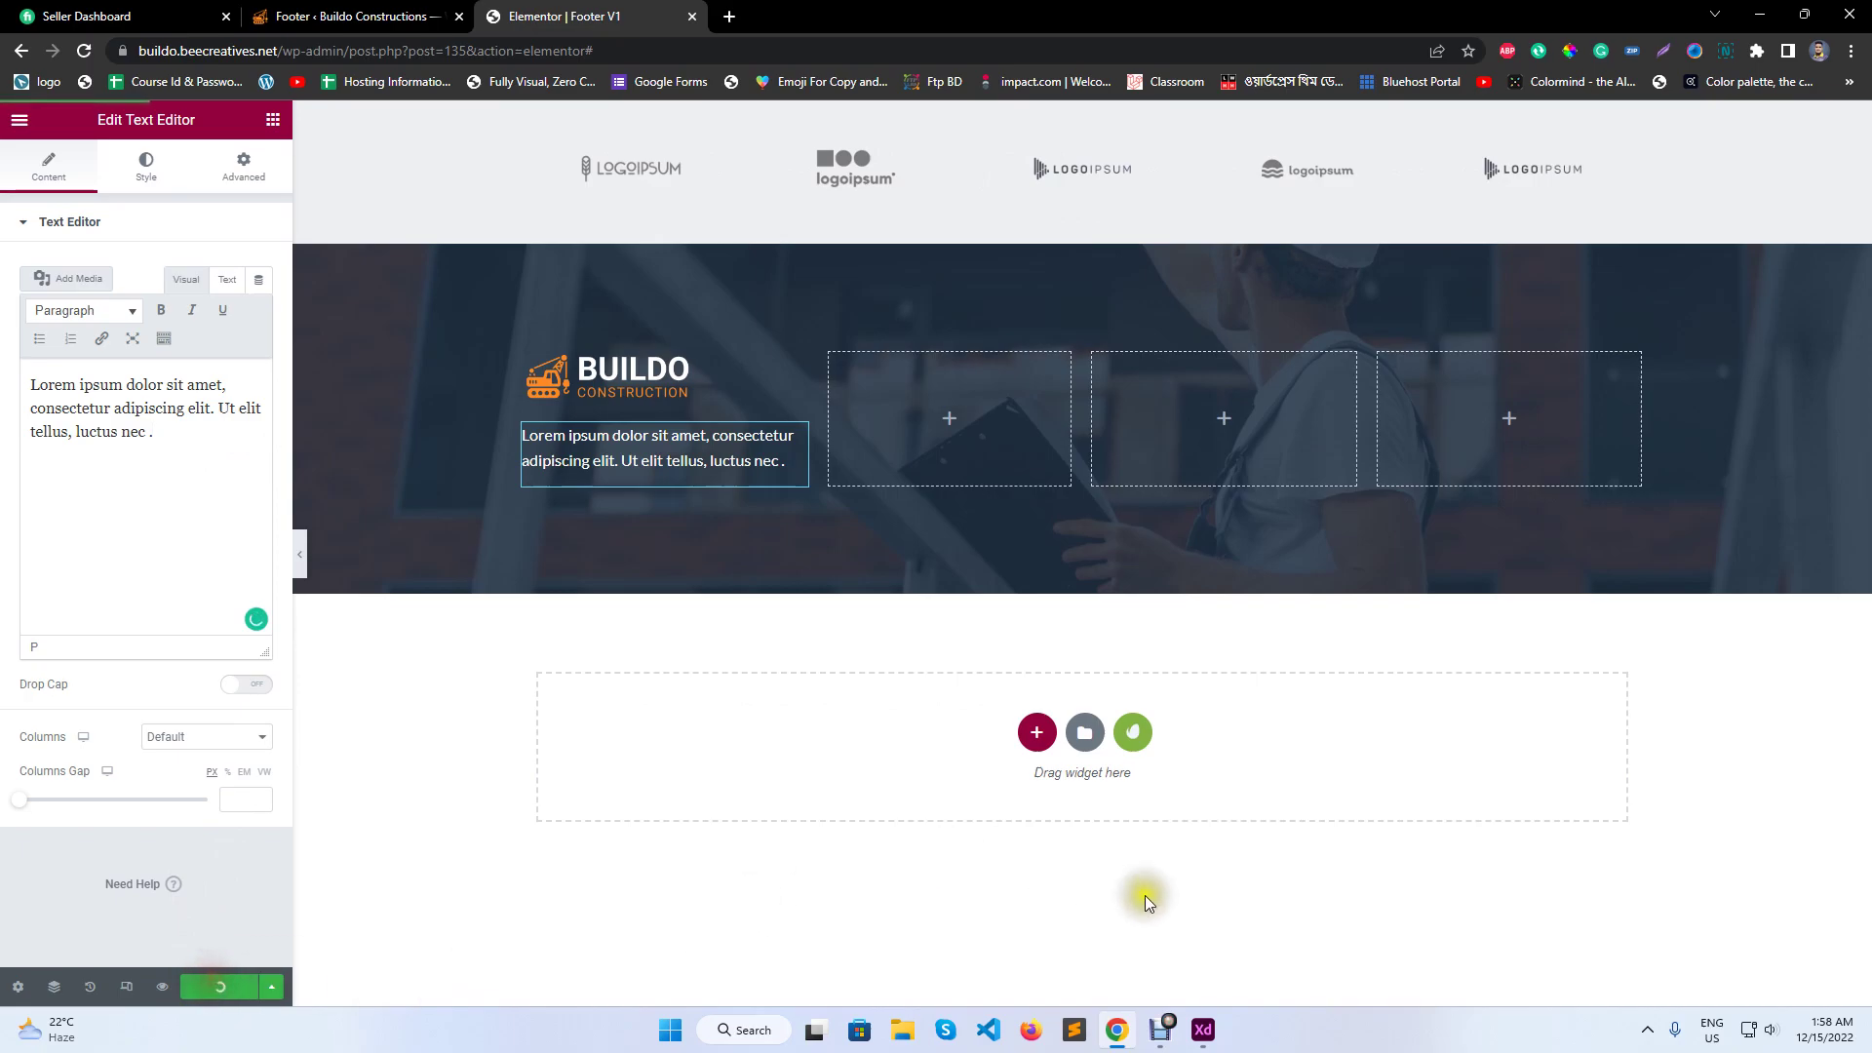
# - Check the contact details in the Adobe XD design, and add an Icon List widget below the footer paragraph
pyautogui.click(1204, 1031)
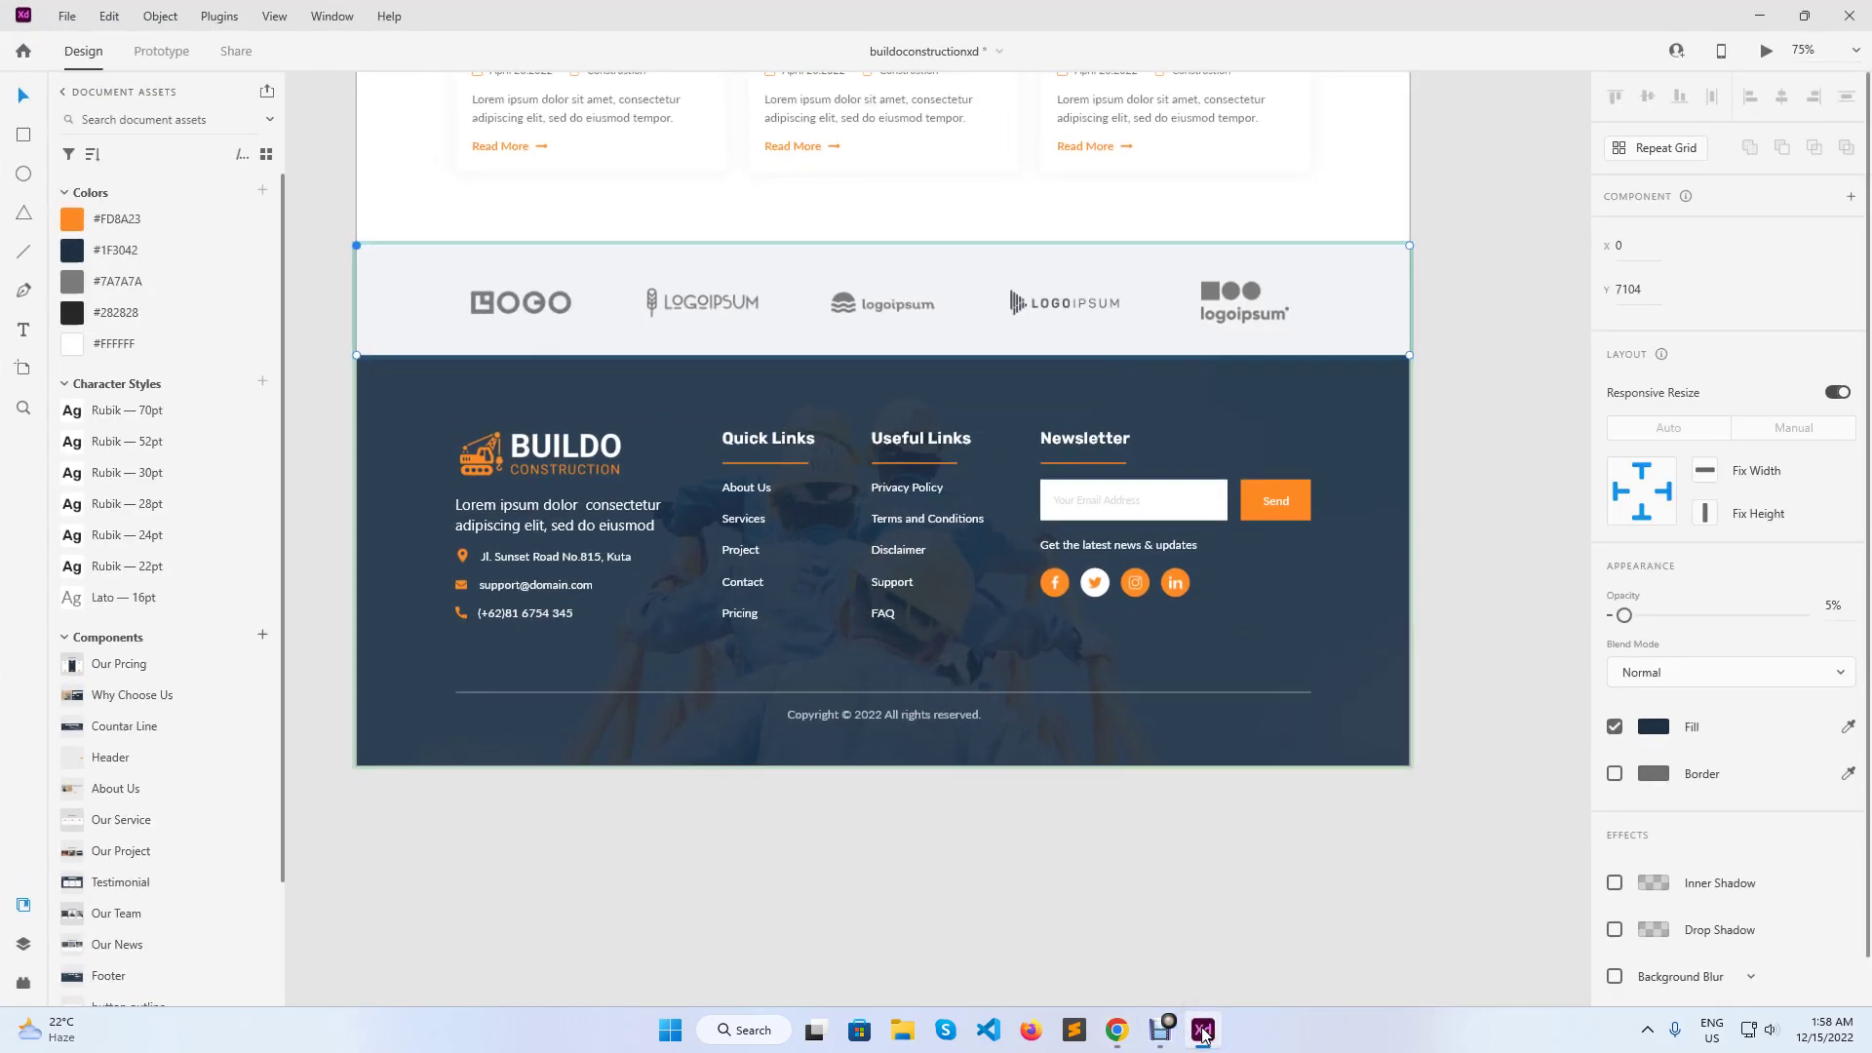
pyautogui.click(1203, 1031)
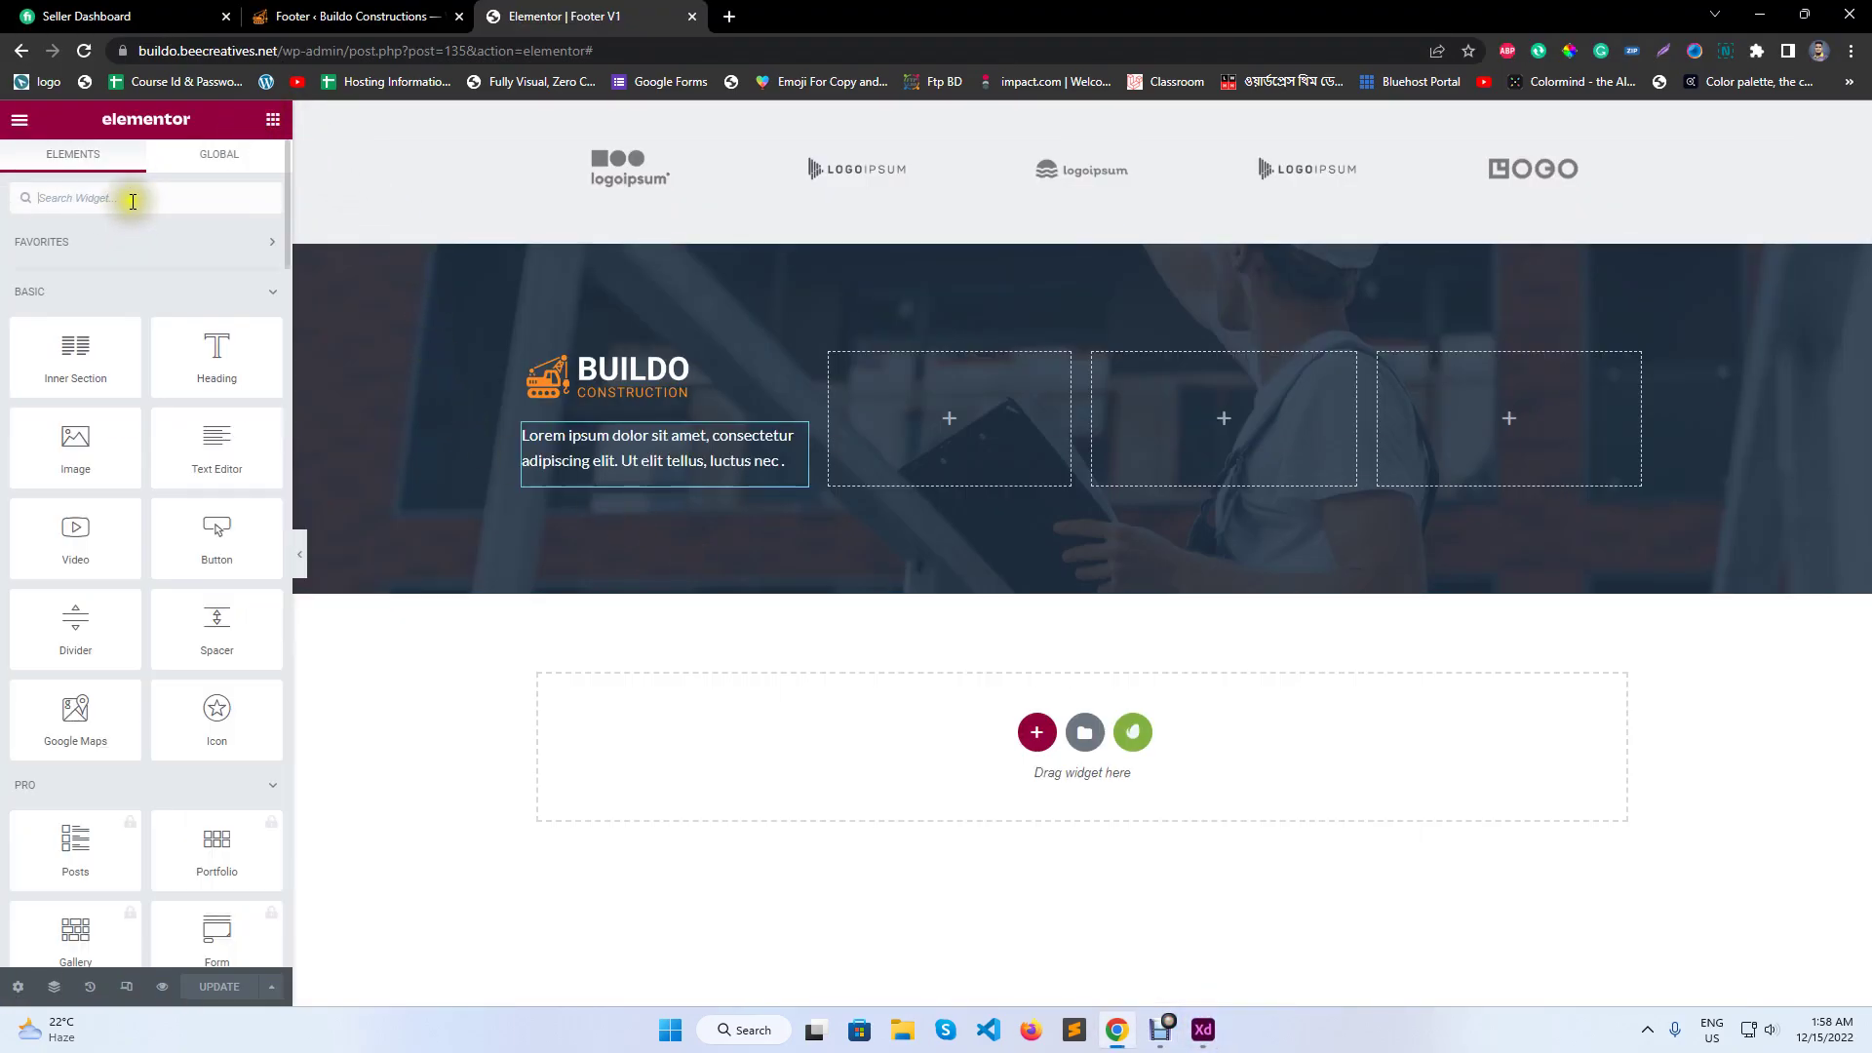
pyautogui.write('icon')
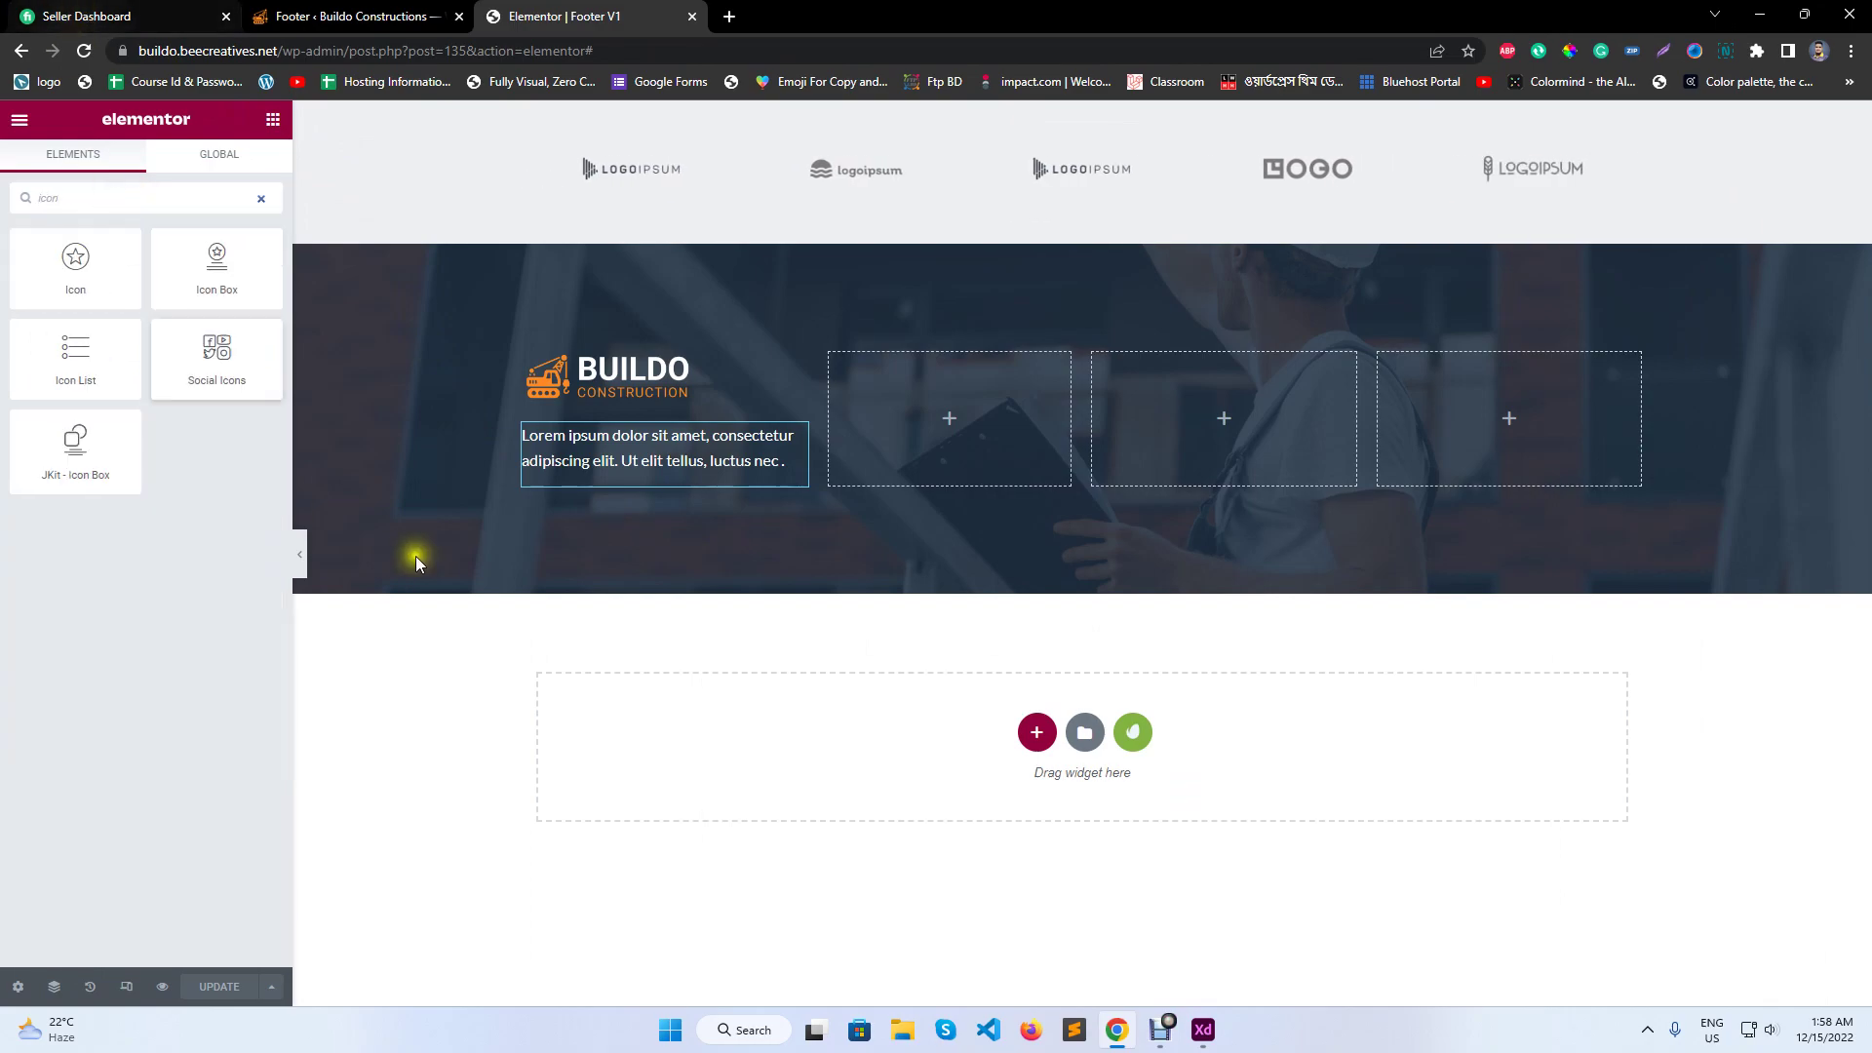
pyautogui.moveTo(45, 319); pyautogui.dragTo(604, 483)
pyautogui.click(1209, 1035)
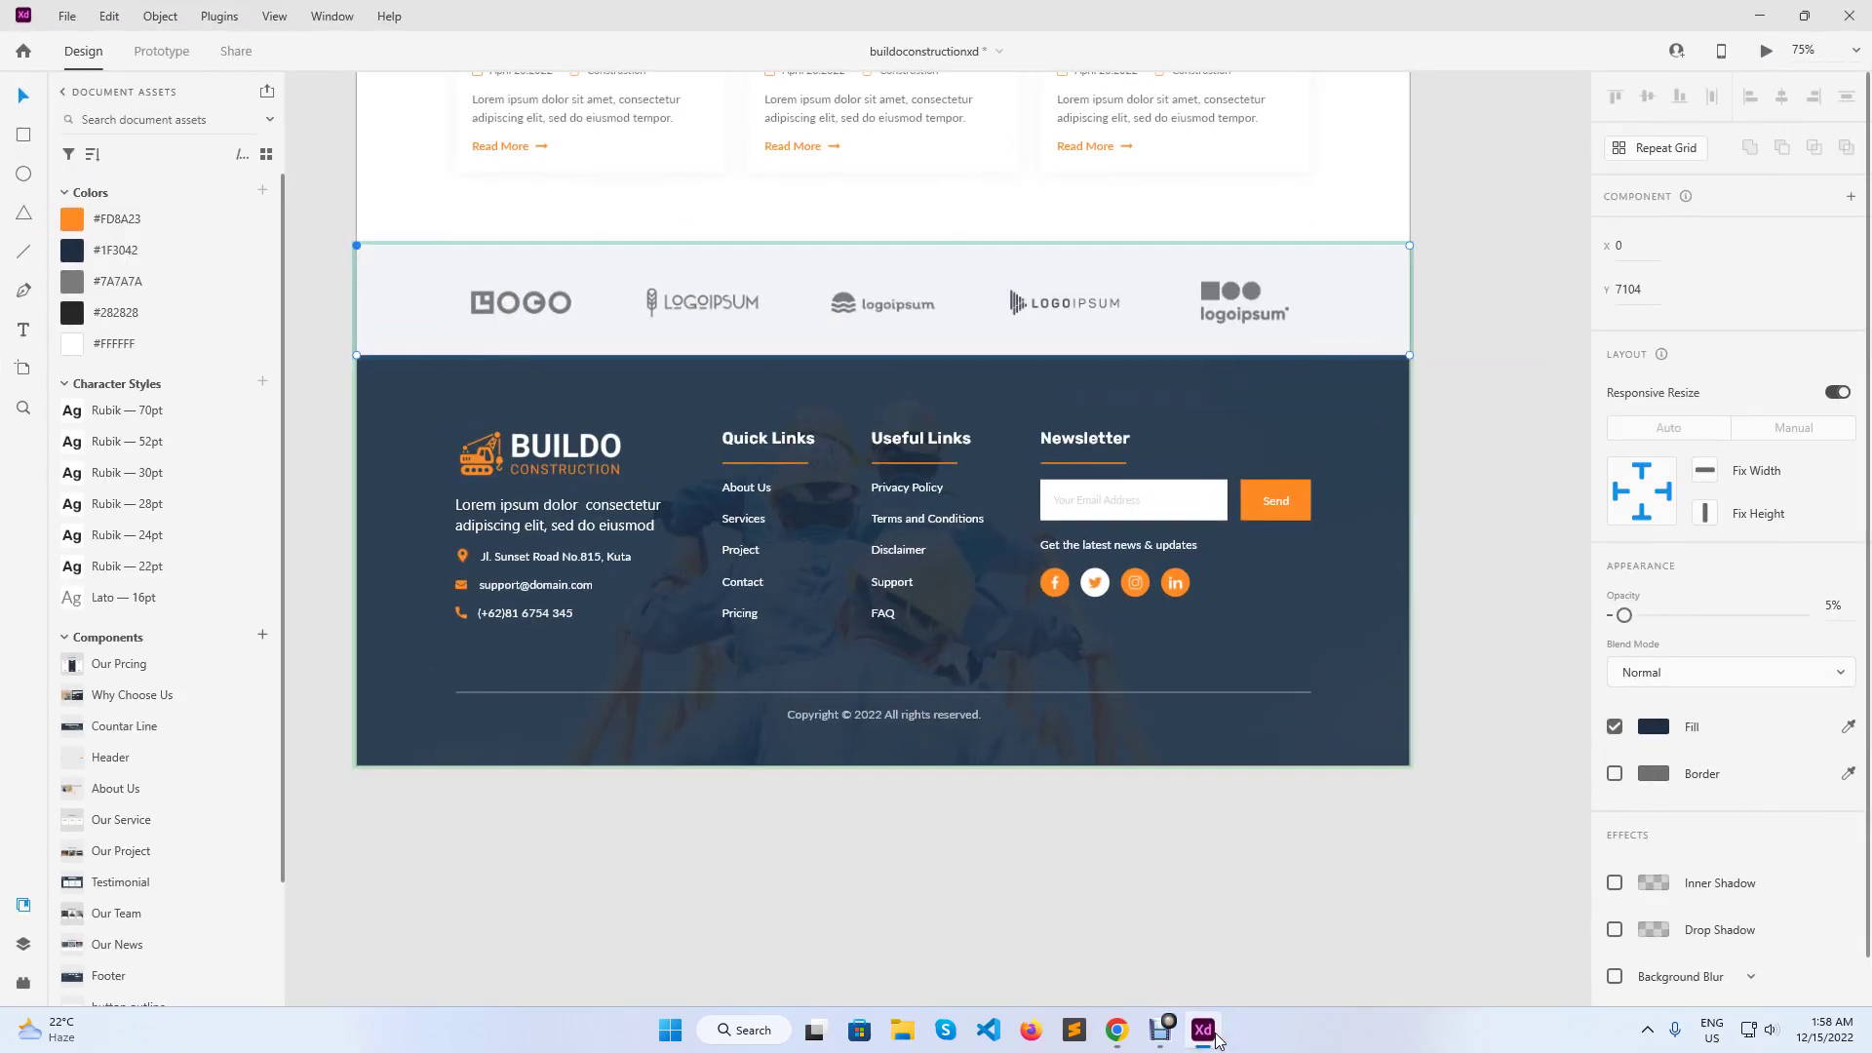
pyautogui.click(1209, 1036)
# - Change the first icon list item's icon to the solid map marker from the icon library
pyautogui.click(96, 346)
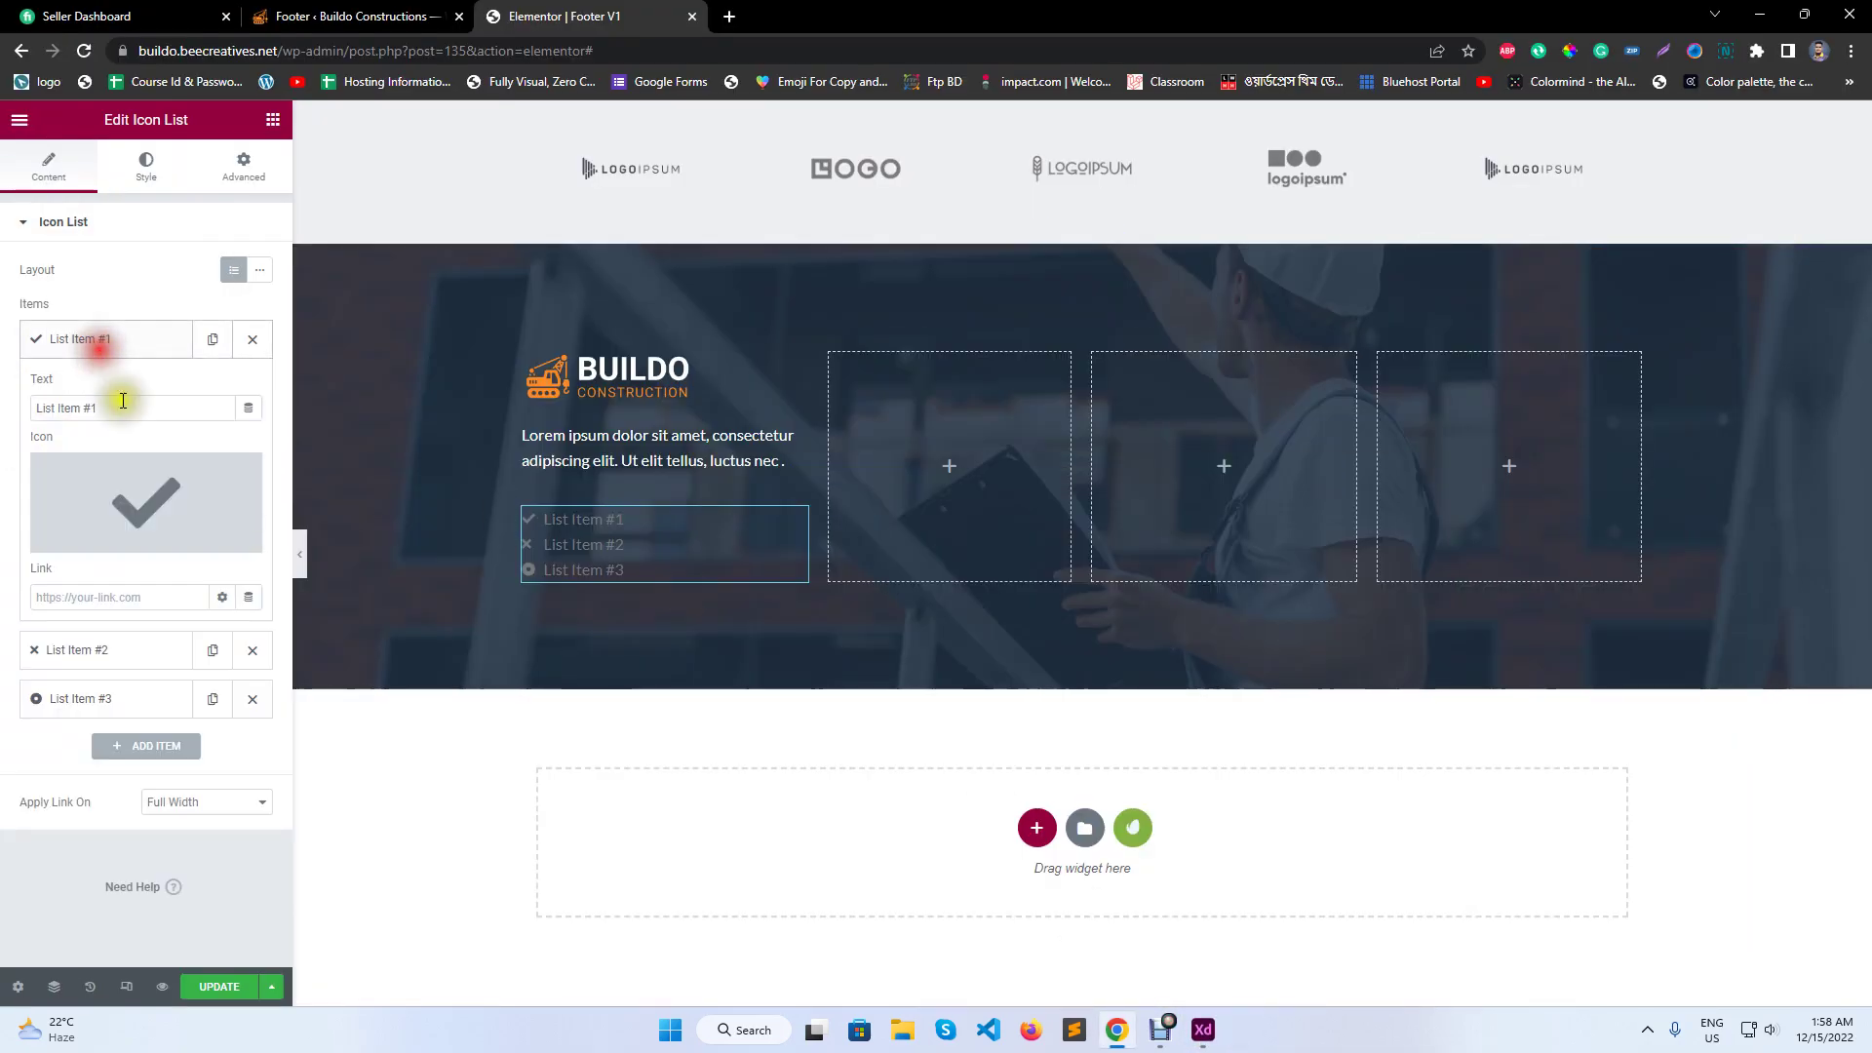
pyautogui.click(136, 532)
pyautogui.write('map')
pyautogui.click(1280, 368)
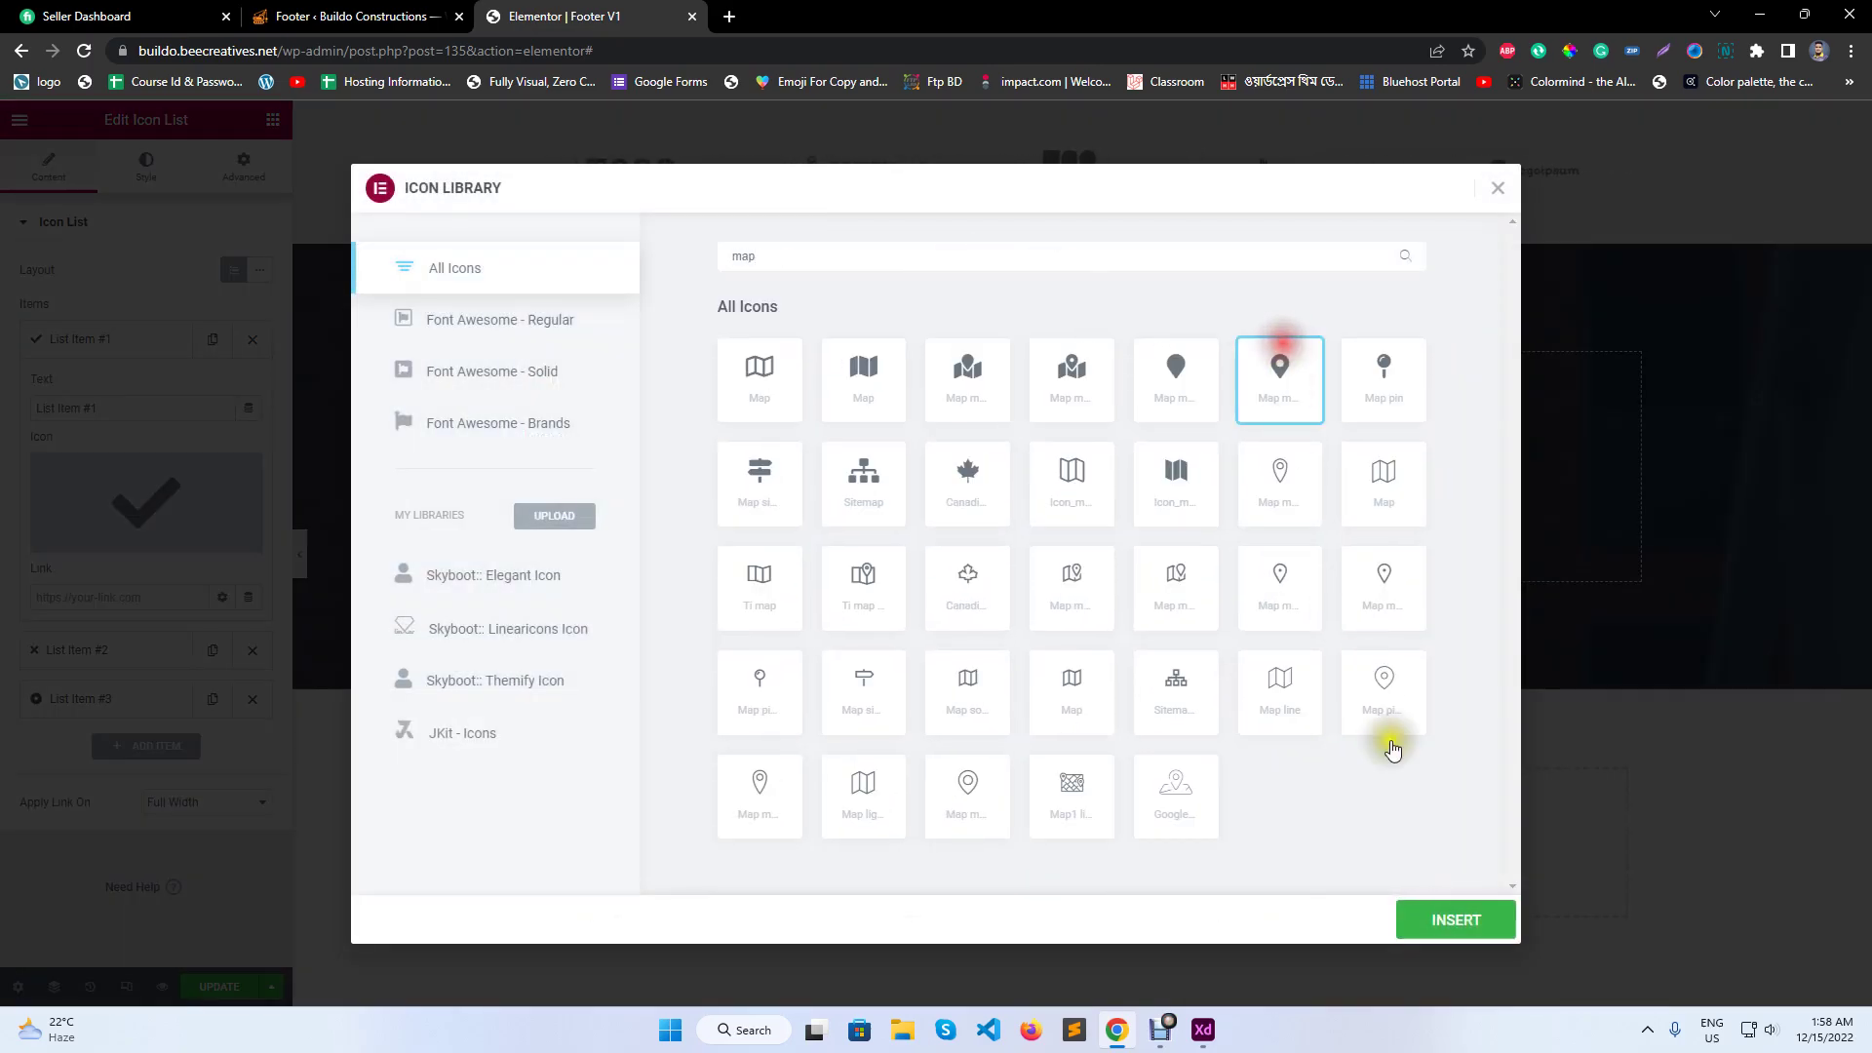
pyautogui.click(1479, 924)
pyautogui.click(138, 341)
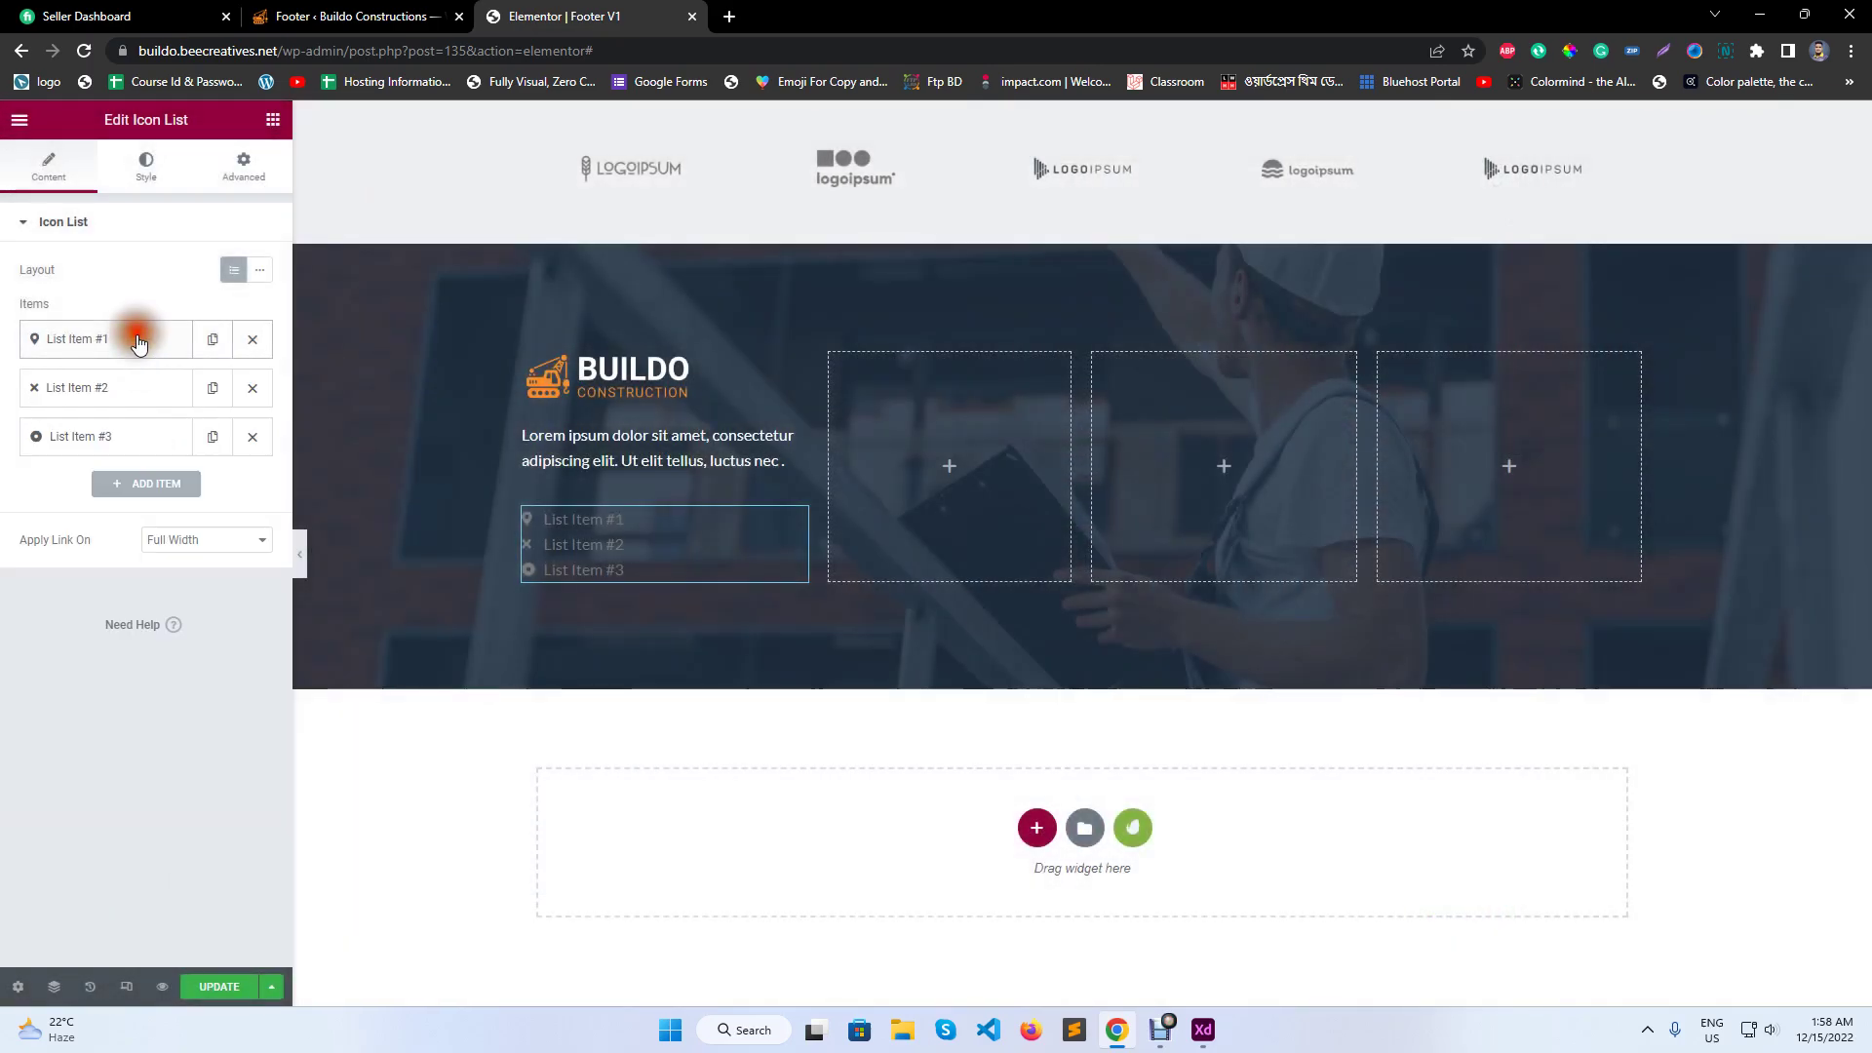
# - Change the second icon list item's icon to the solid envelope from the icon library
pyautogui.click(134, 402)
pyautogui.click(146, 537)
pyautogui.click(923, 269)
pyautogui.write('enve')
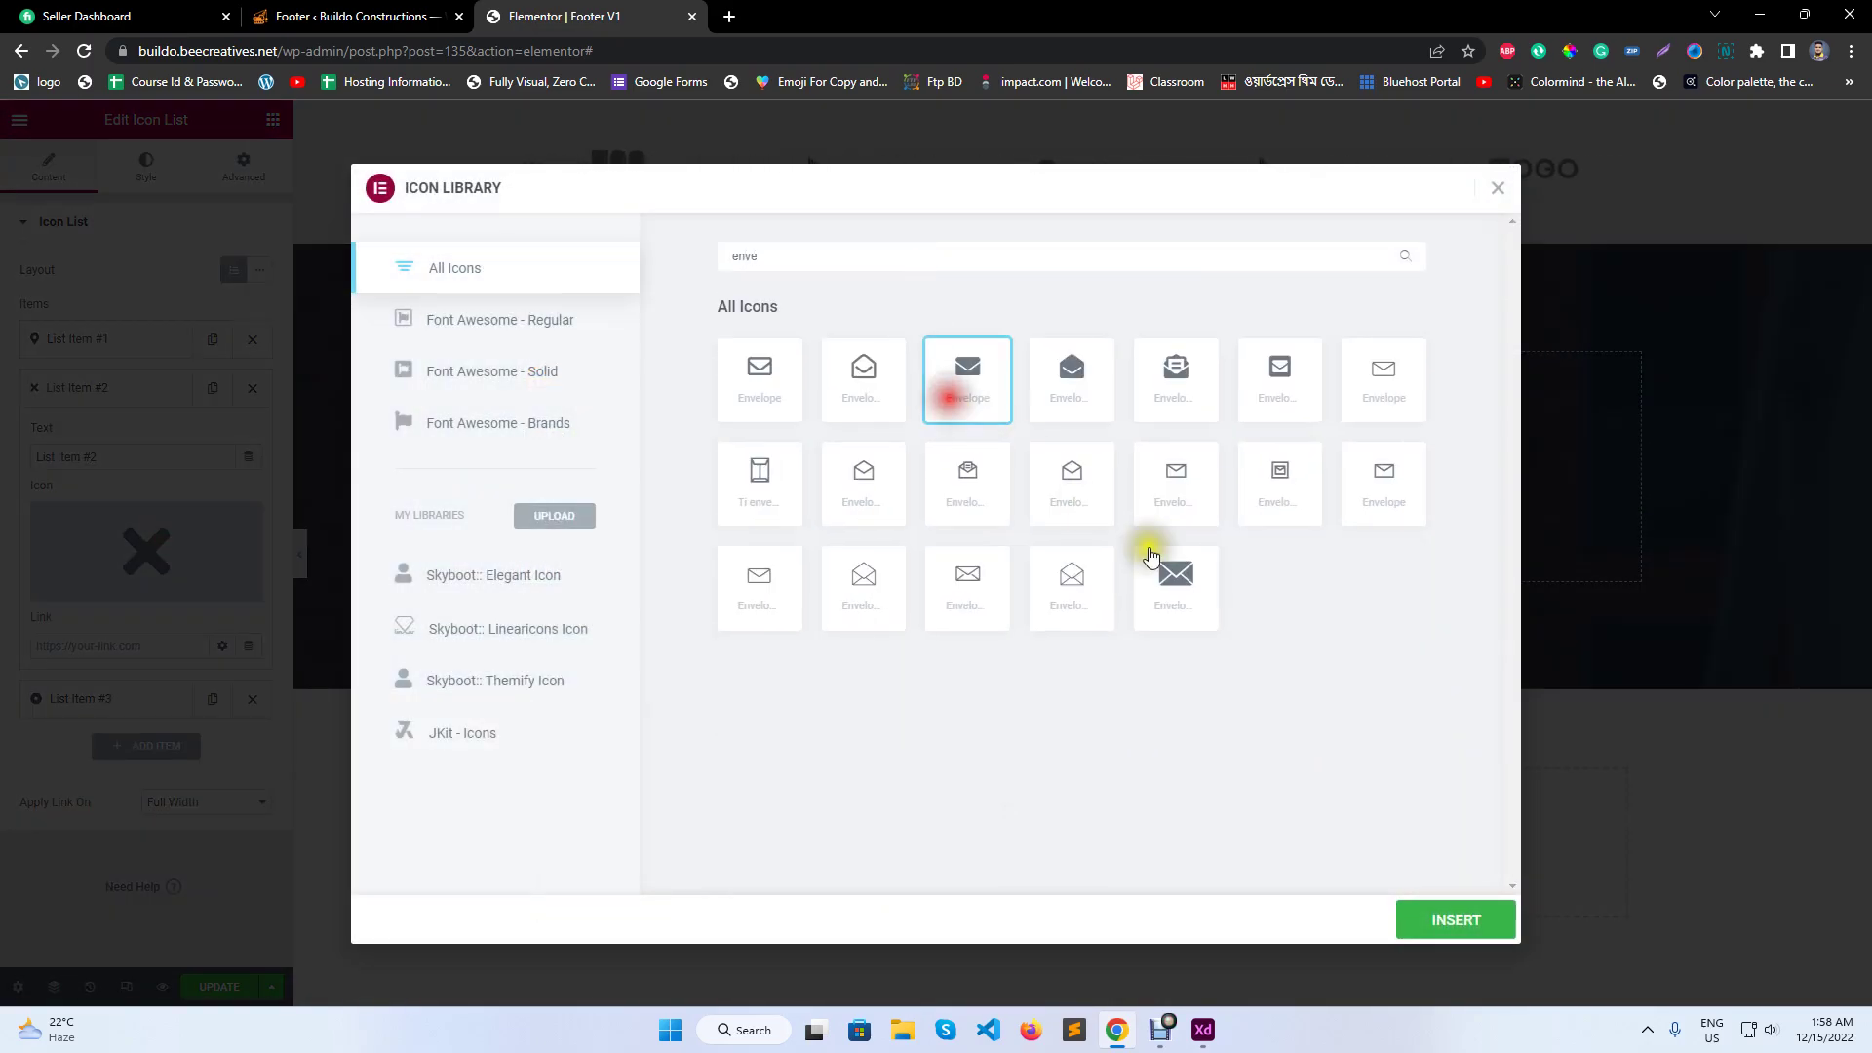
pyautogui.click(1456, 921)
pyautogui.click(137, 390)
# - Change the third icon list item's icon to a solid phone handset from the icon library
pyautogui.click(123, 437)
pyautogui.click(137, 612)
pyautogui.click(958, 264)
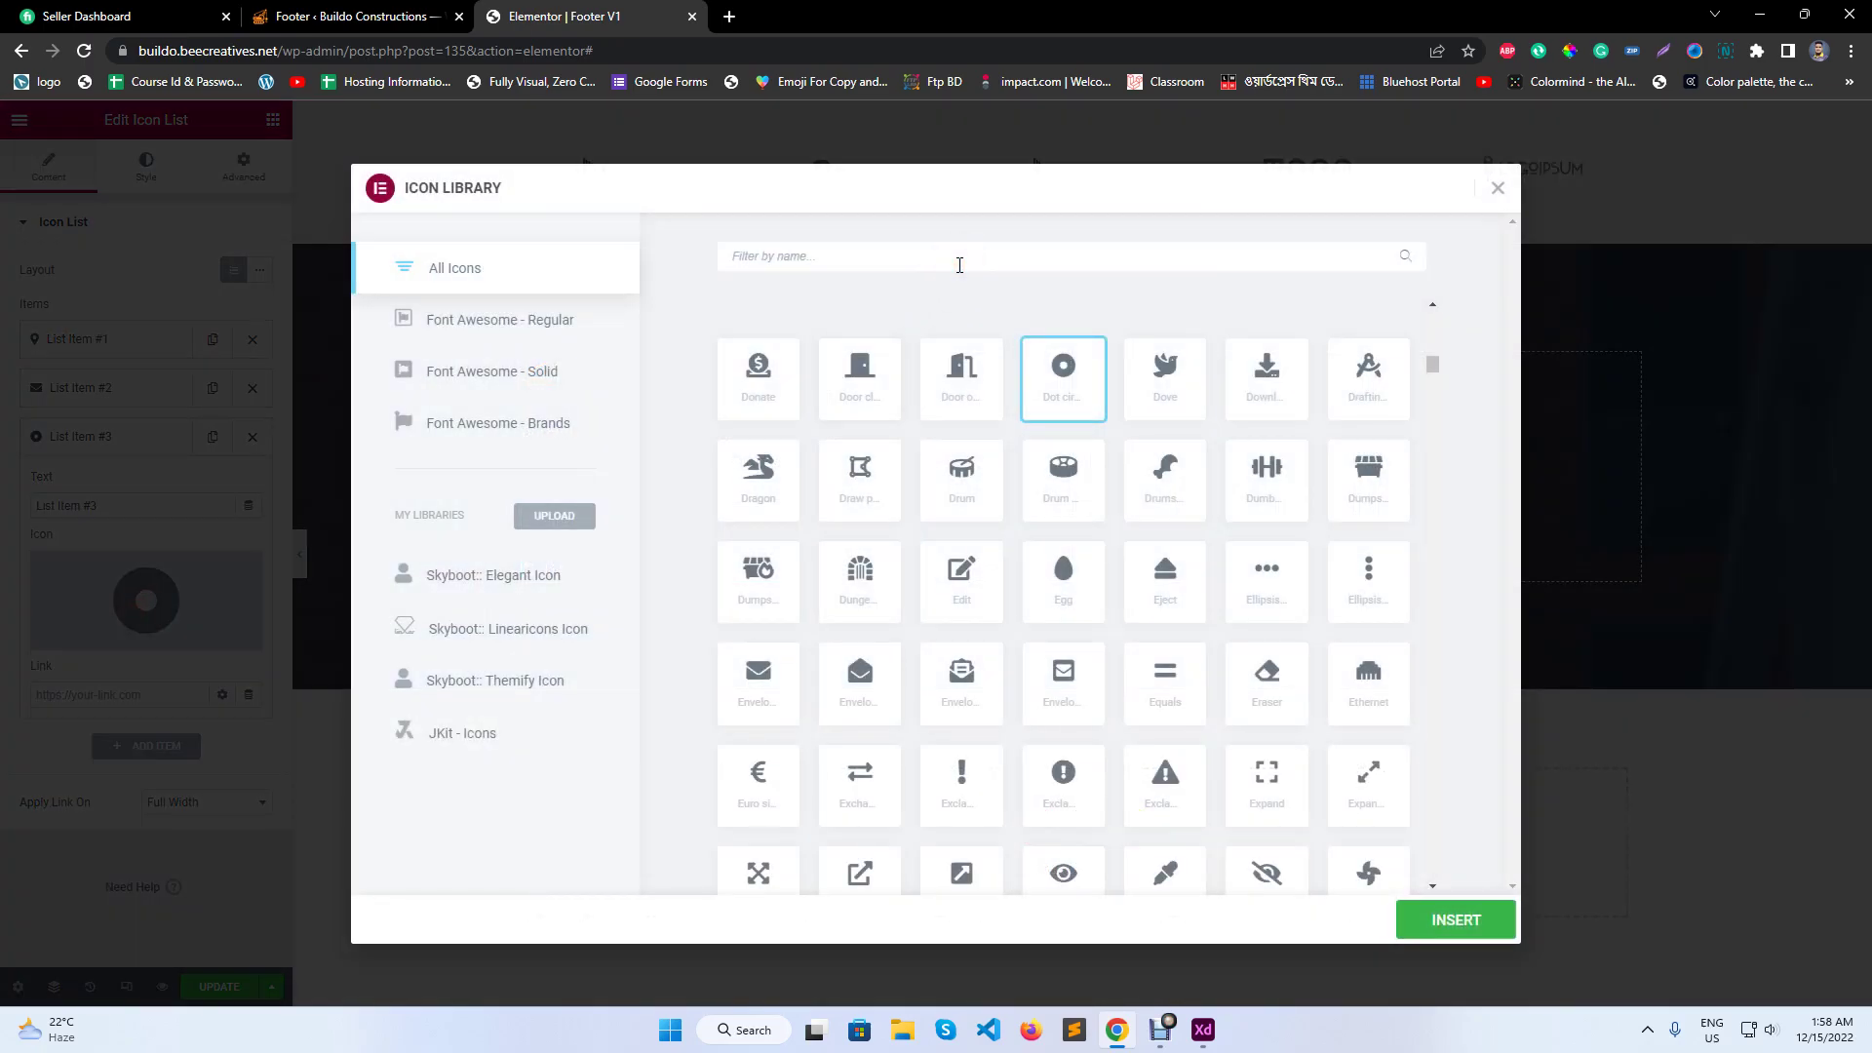
pyautogui.write('phone')
pyautogui.scroll(4, 970, 585)
pyautogui.click(961, 582)
pyautogui.click(860, 476)
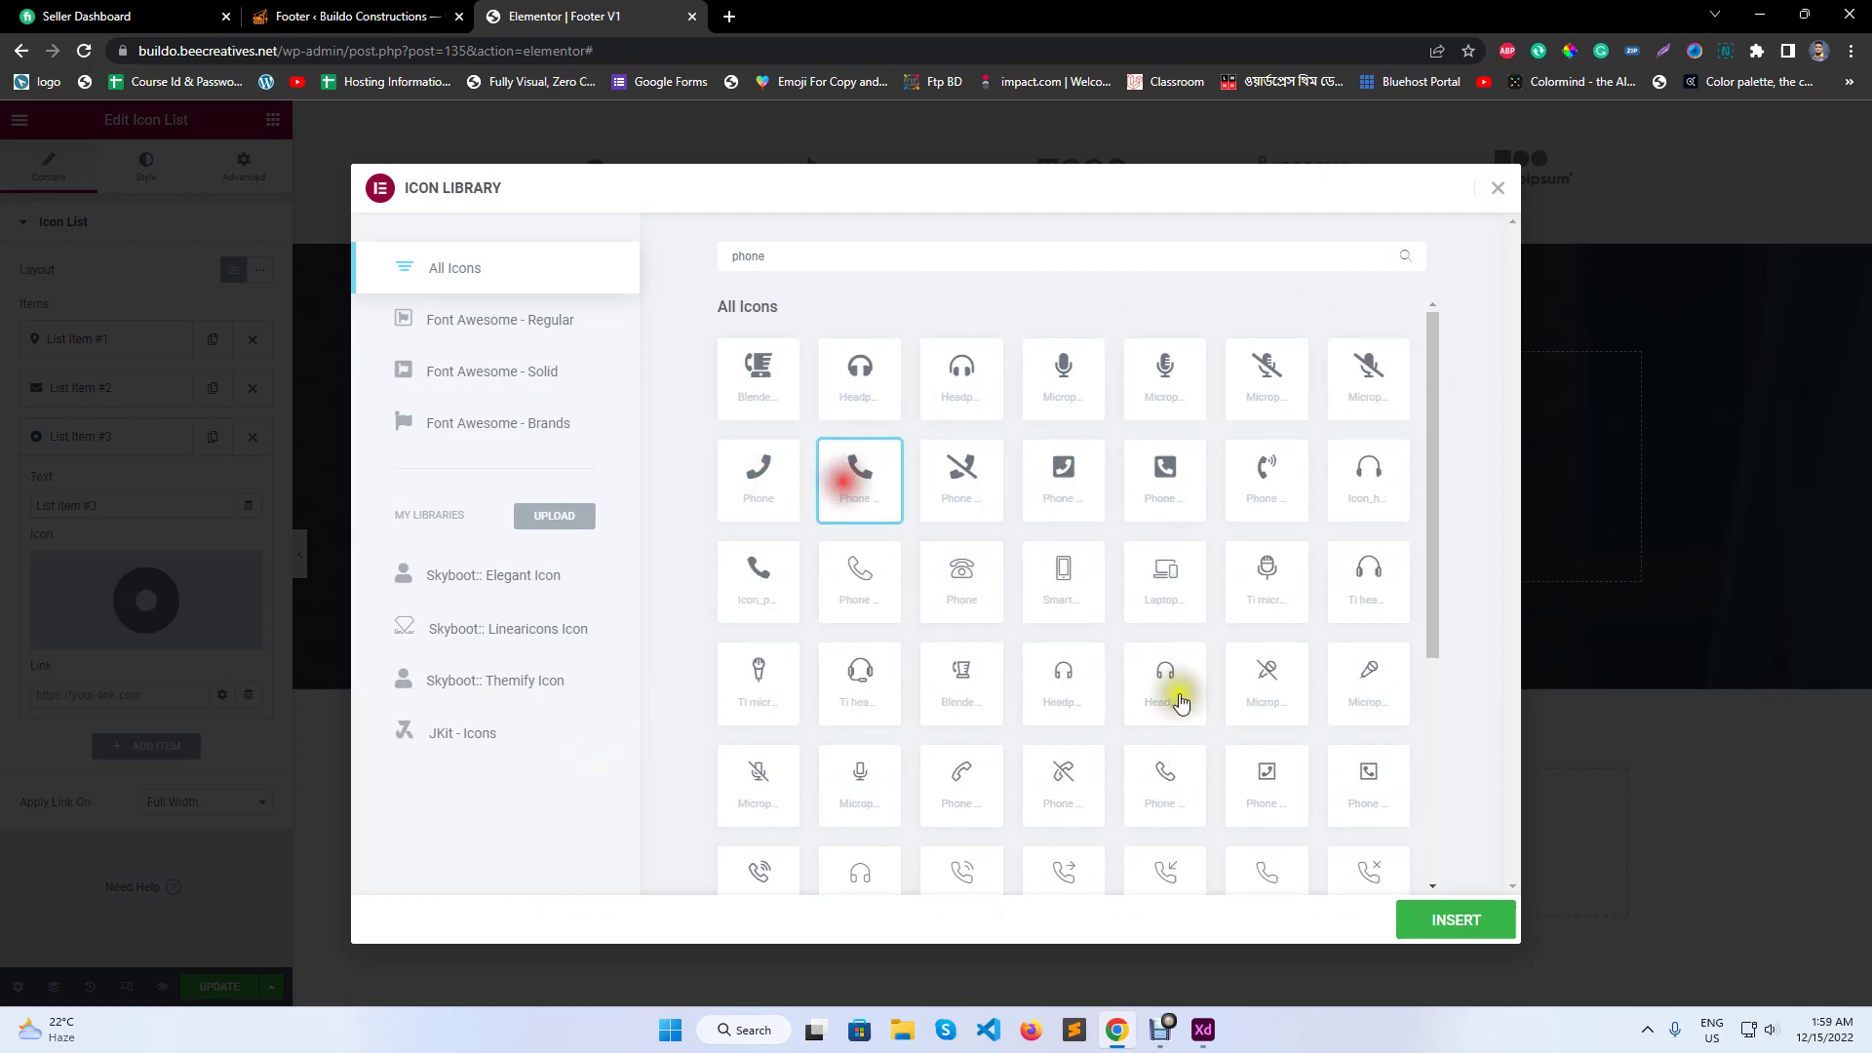
pyautogui.click(1456, 921)
# - Copy the address line from the footer's contact details in the Adobe XD design
pyautogui.click(1203, 1030)
pyautogui.scroll(3, 604, 546)
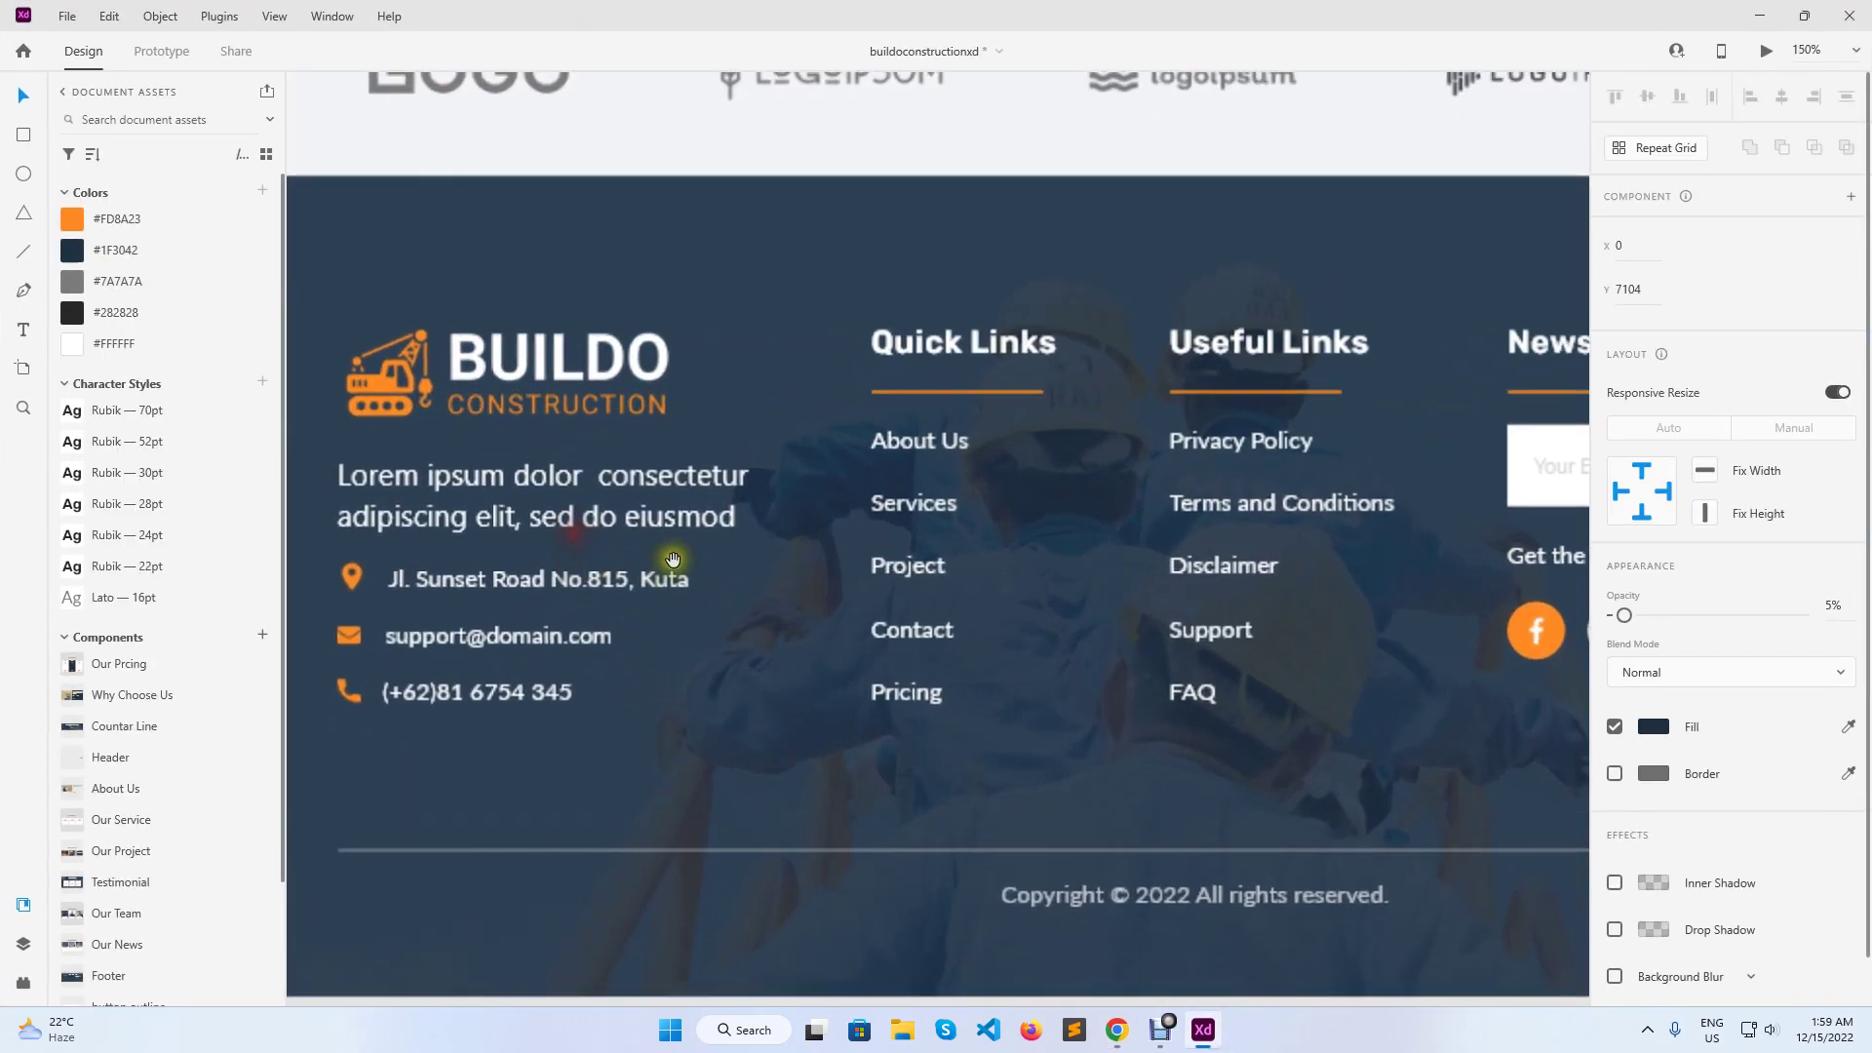
pyautogui.doubleClick(709, 549)
pyautogui.doubleClick(709, 546)
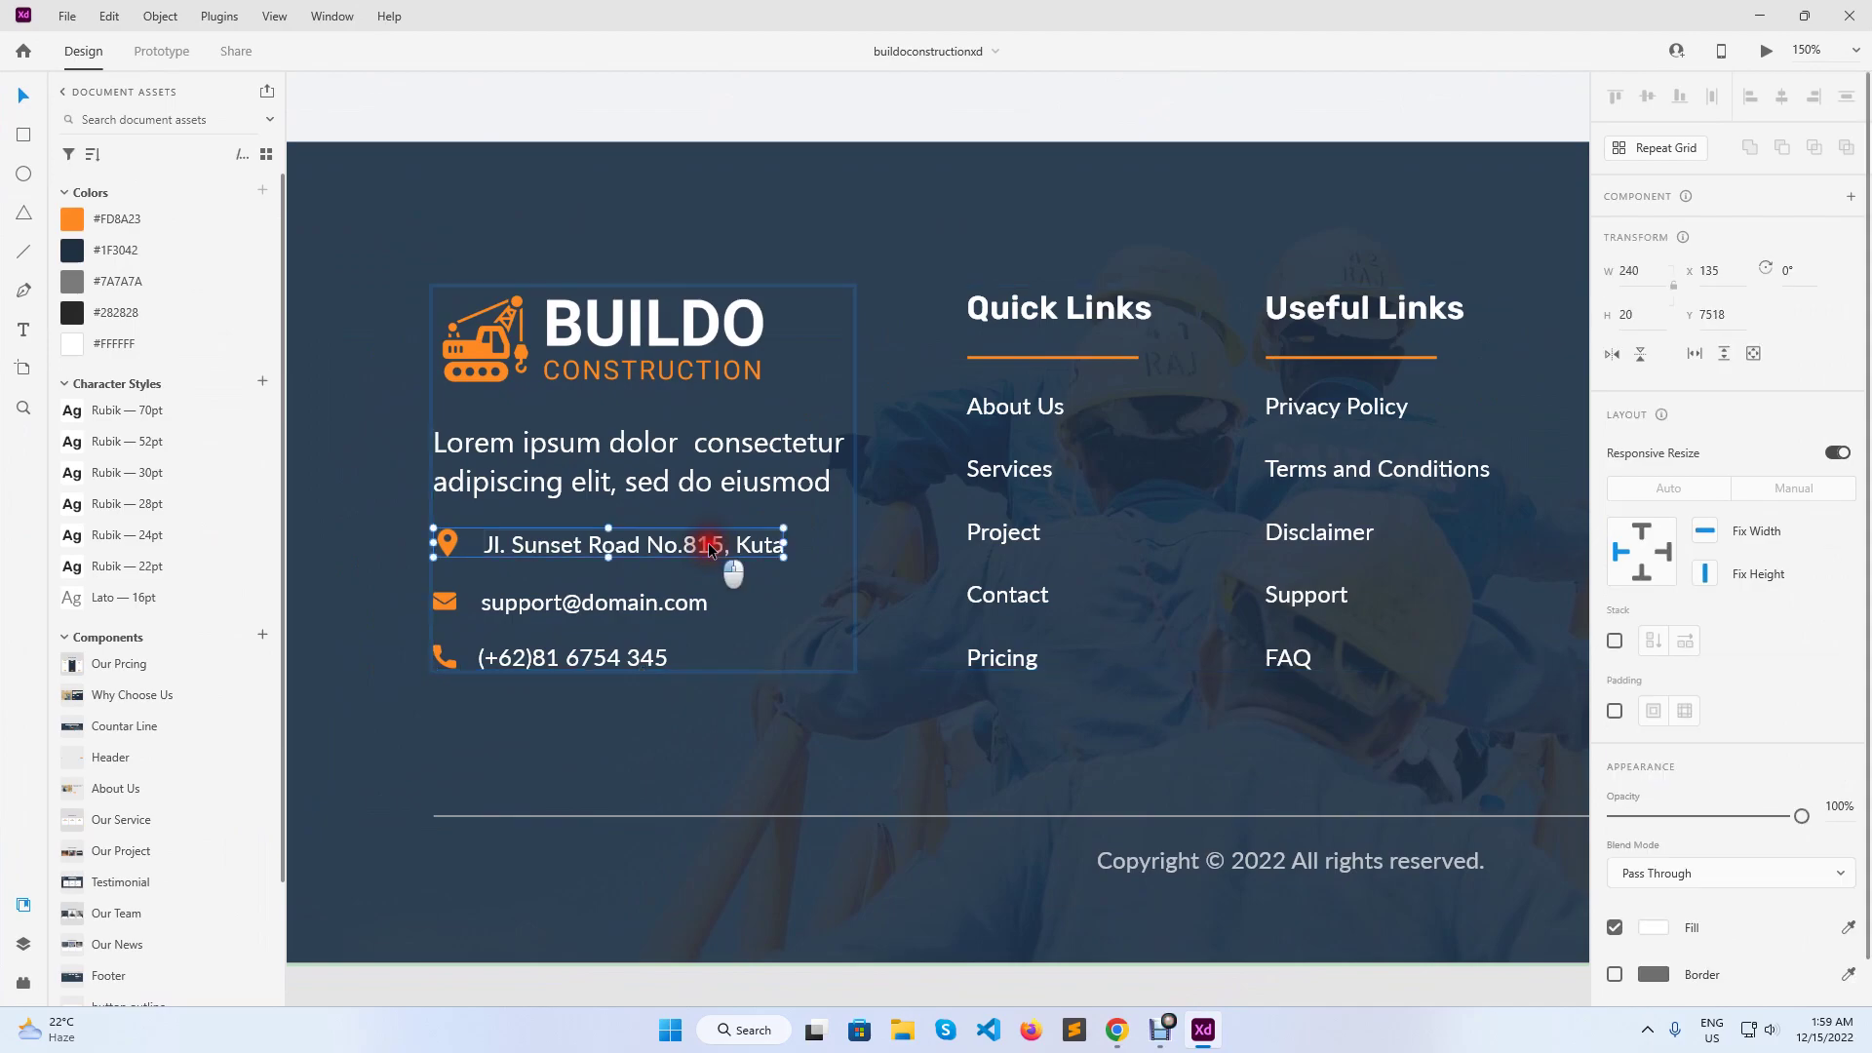
pyautogui.doubleClick(709, 544)
pyautogui.click(710, 542)
pyautogui.tripleClick(710, 542)
pyautogui.hotkey('ctrl', 'c')
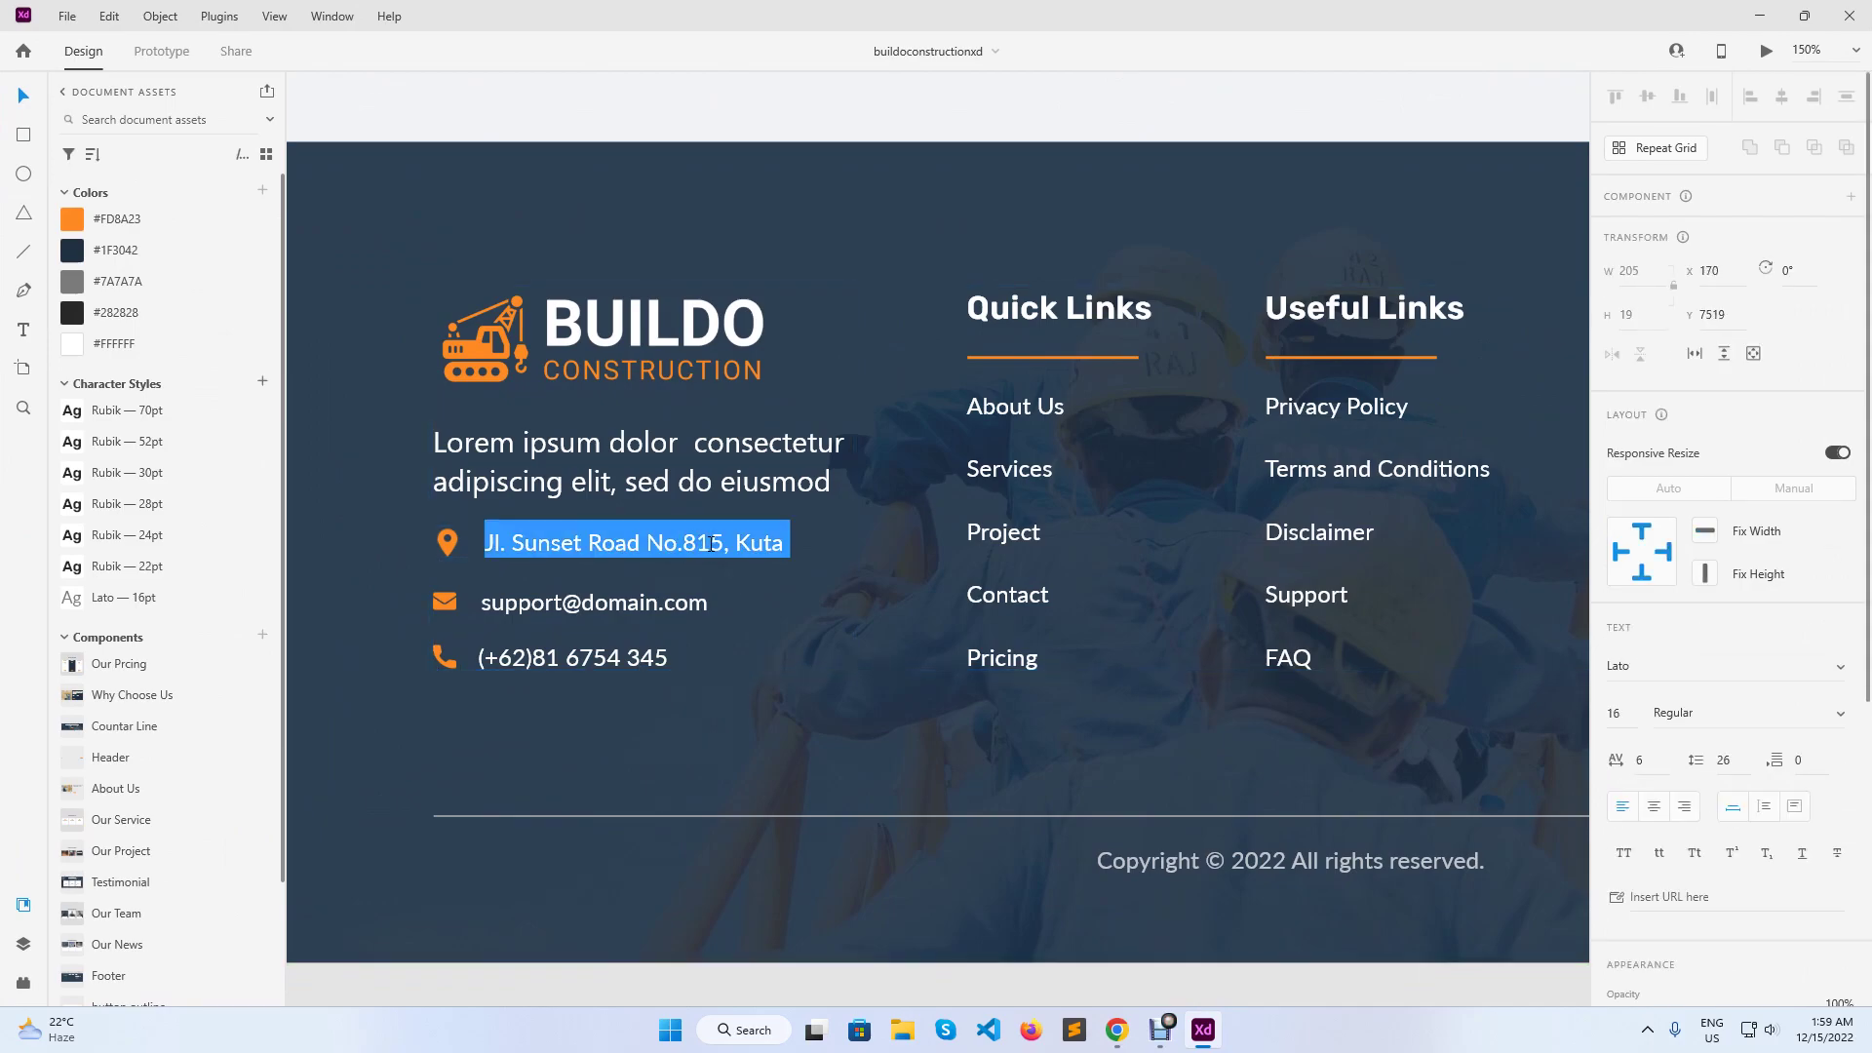
# - Return to Elementor in the browser and replace the first icon list item's text with the copied address
pyautogui.click(1131, 1024)
pyautogui.click(117, 339)
pyautogui.click(138, 408)
pyautogui.hotkey('ctrl', 'a')
pyautogui.hotkey('ctrl', 'v')
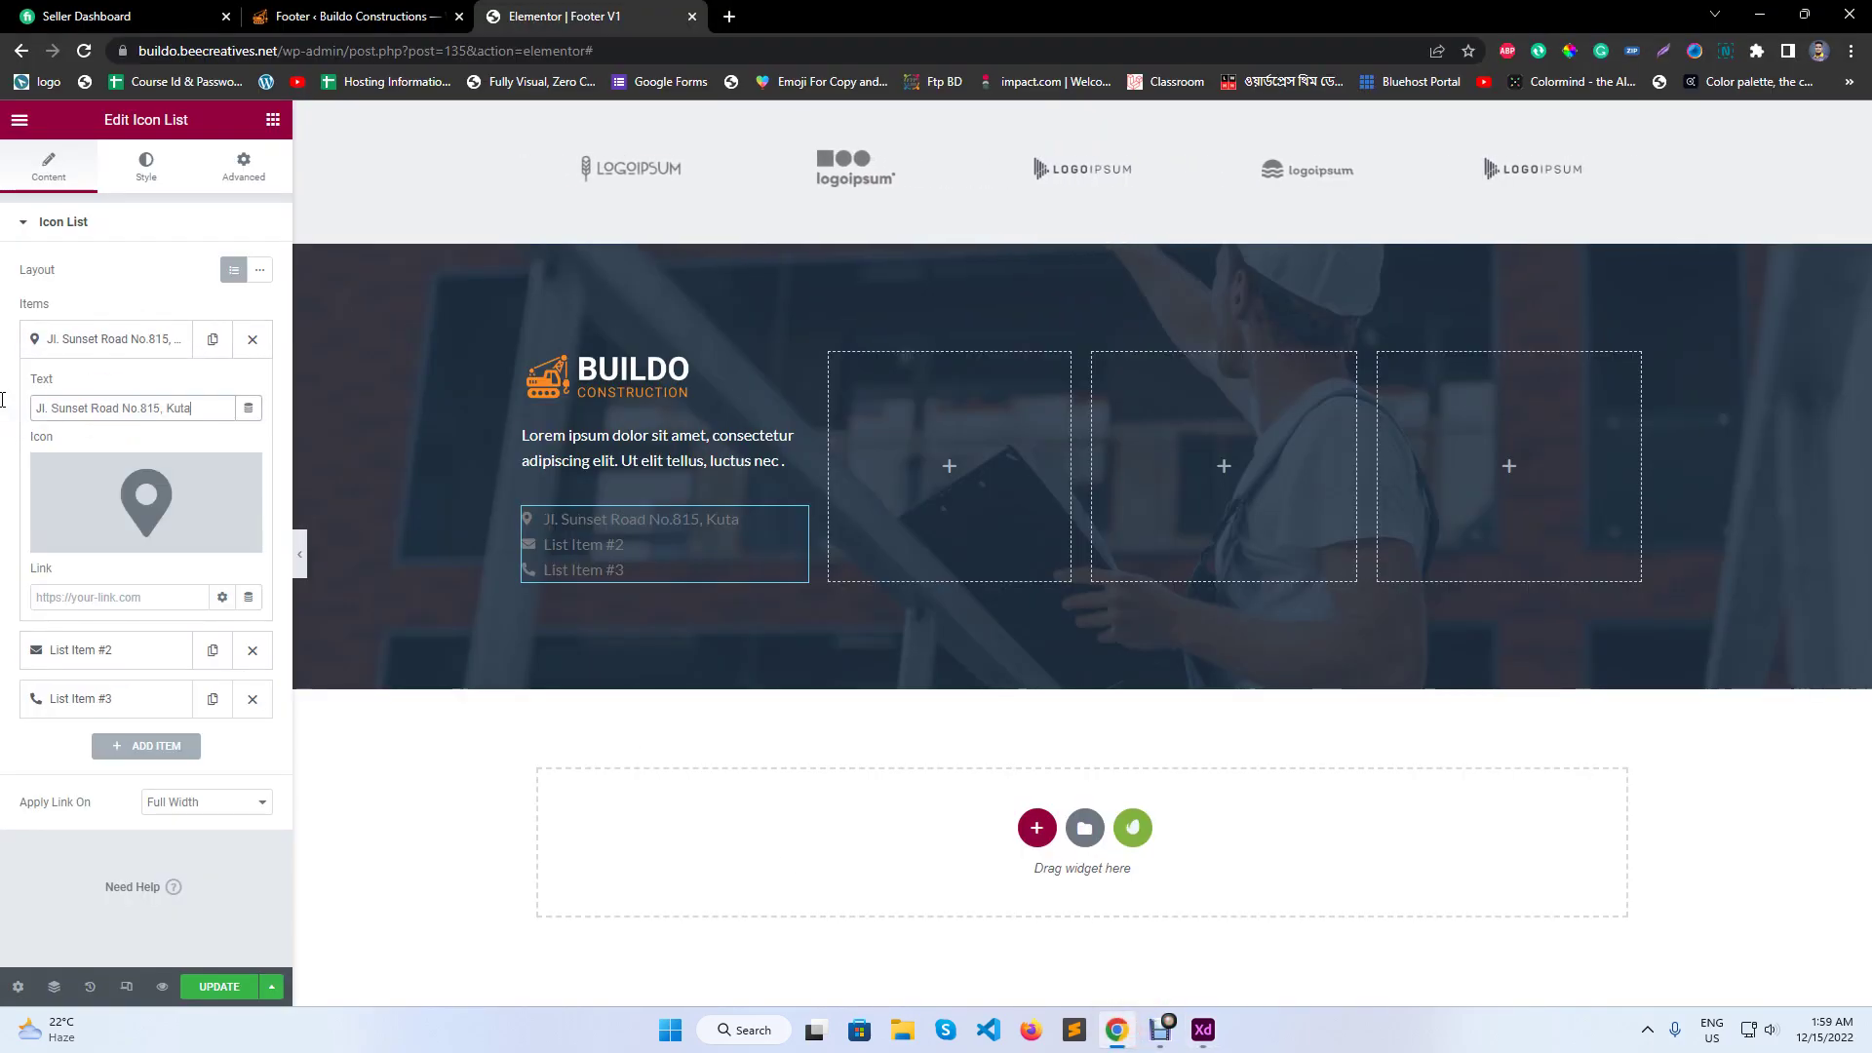
# - Copy the e-mail line from the Adobe XD footer design and use it as the second icon list item's text in Elementor
pyautogui.click(1221, 1040)
pyautogui.click(616, 603)
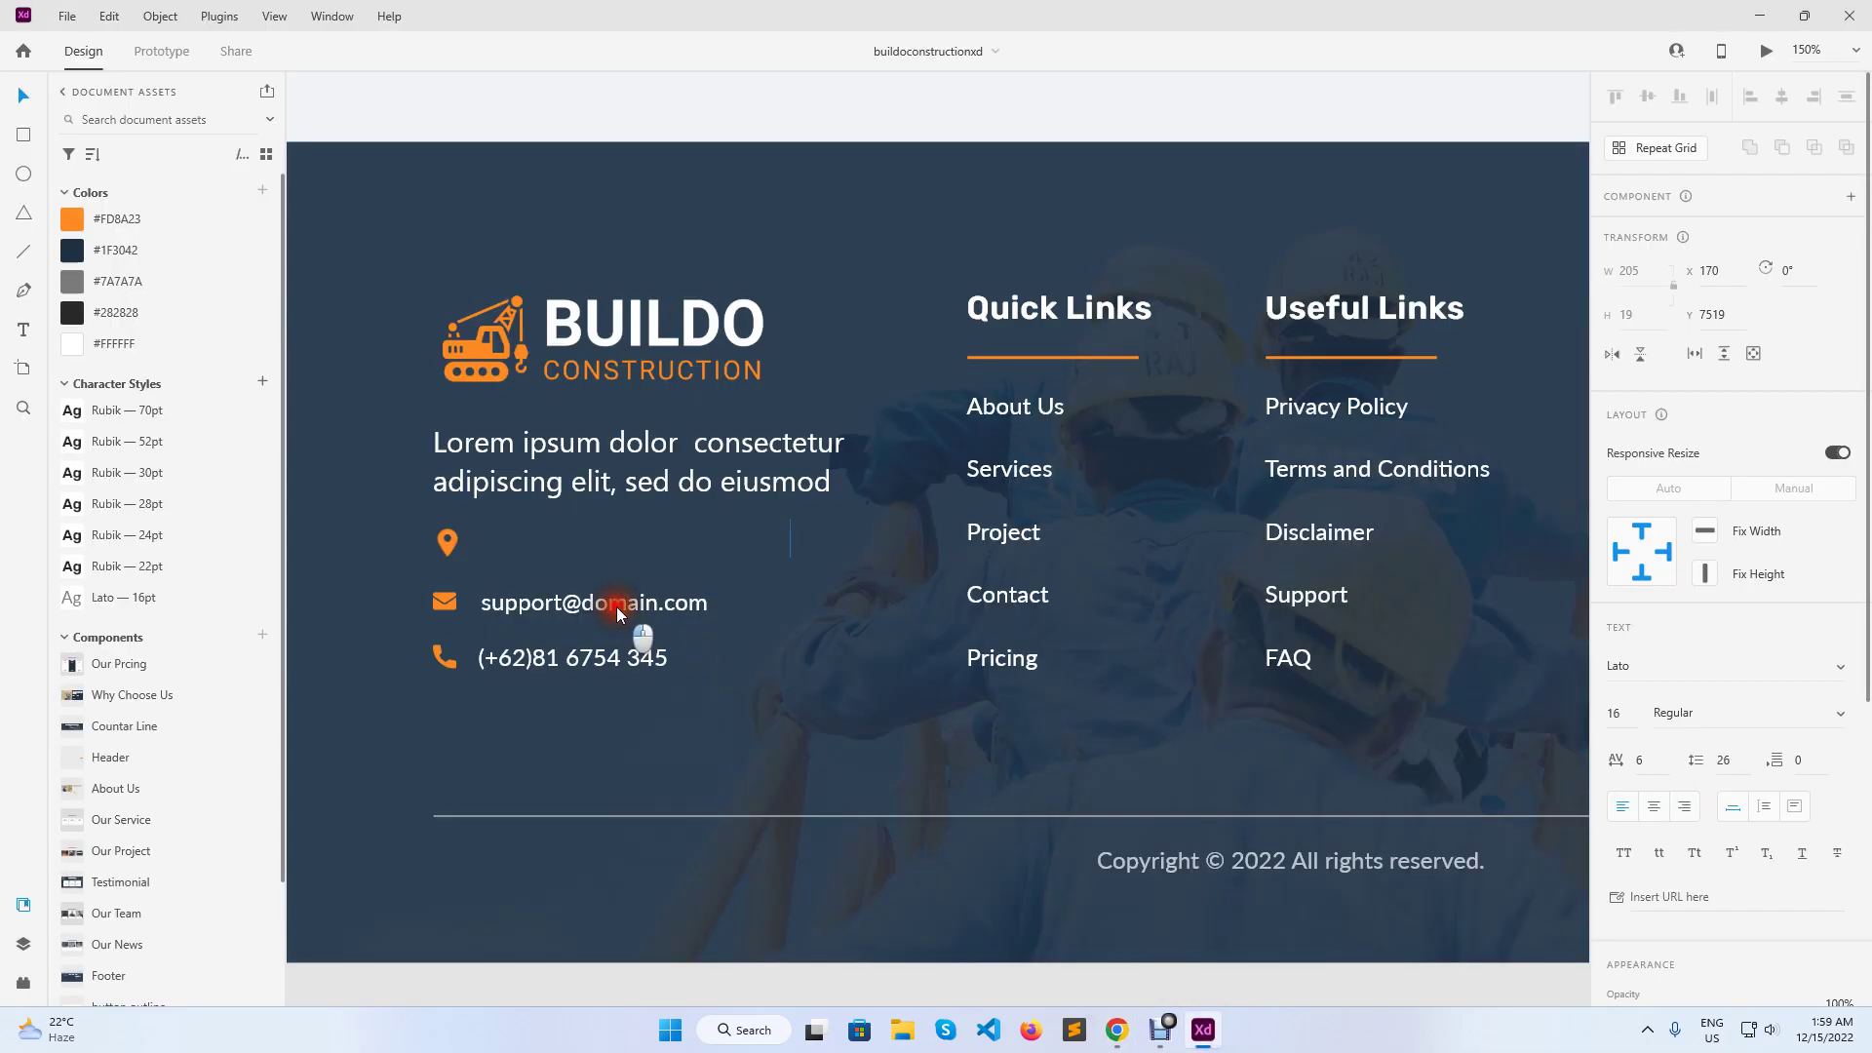
pyautogui.doubleClick(616, 601)
pyautogui.hotkey('ctrl', 'a')
pyautogui.hotkey('ctrl', 'c')
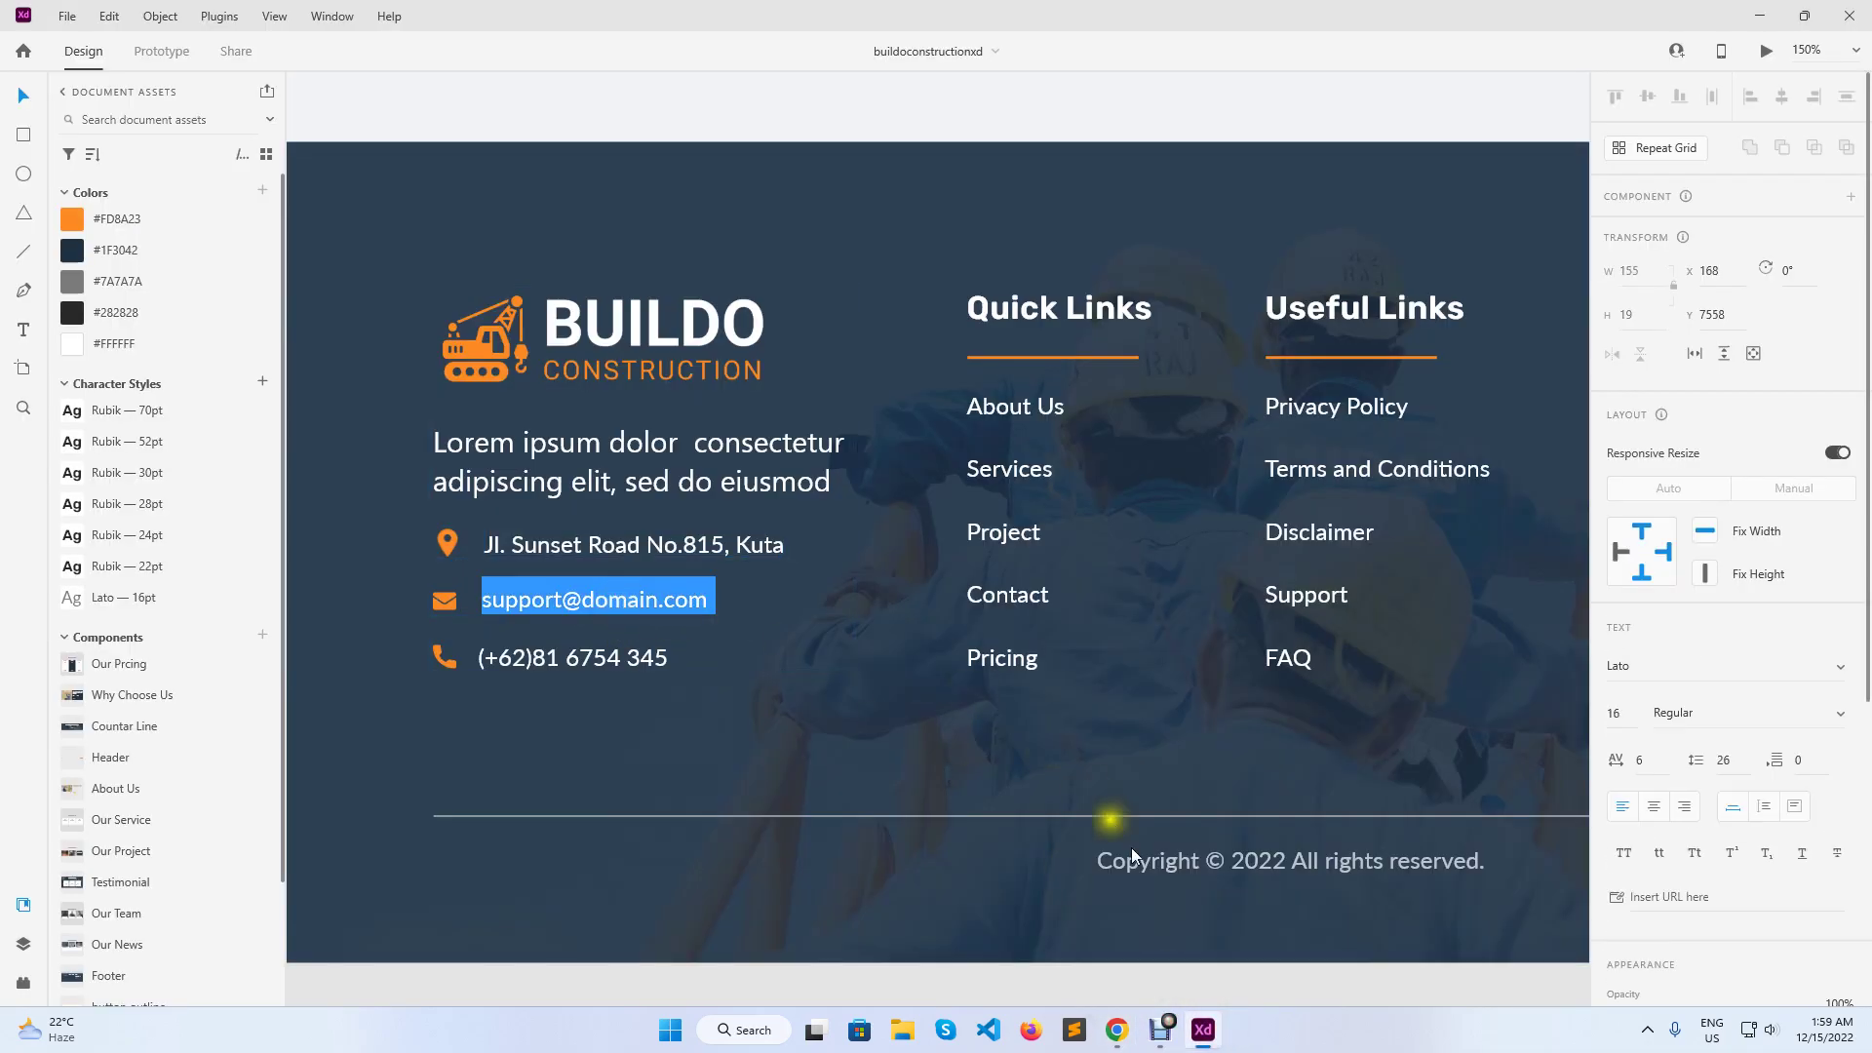
pyautogui.click(1126, 1032)
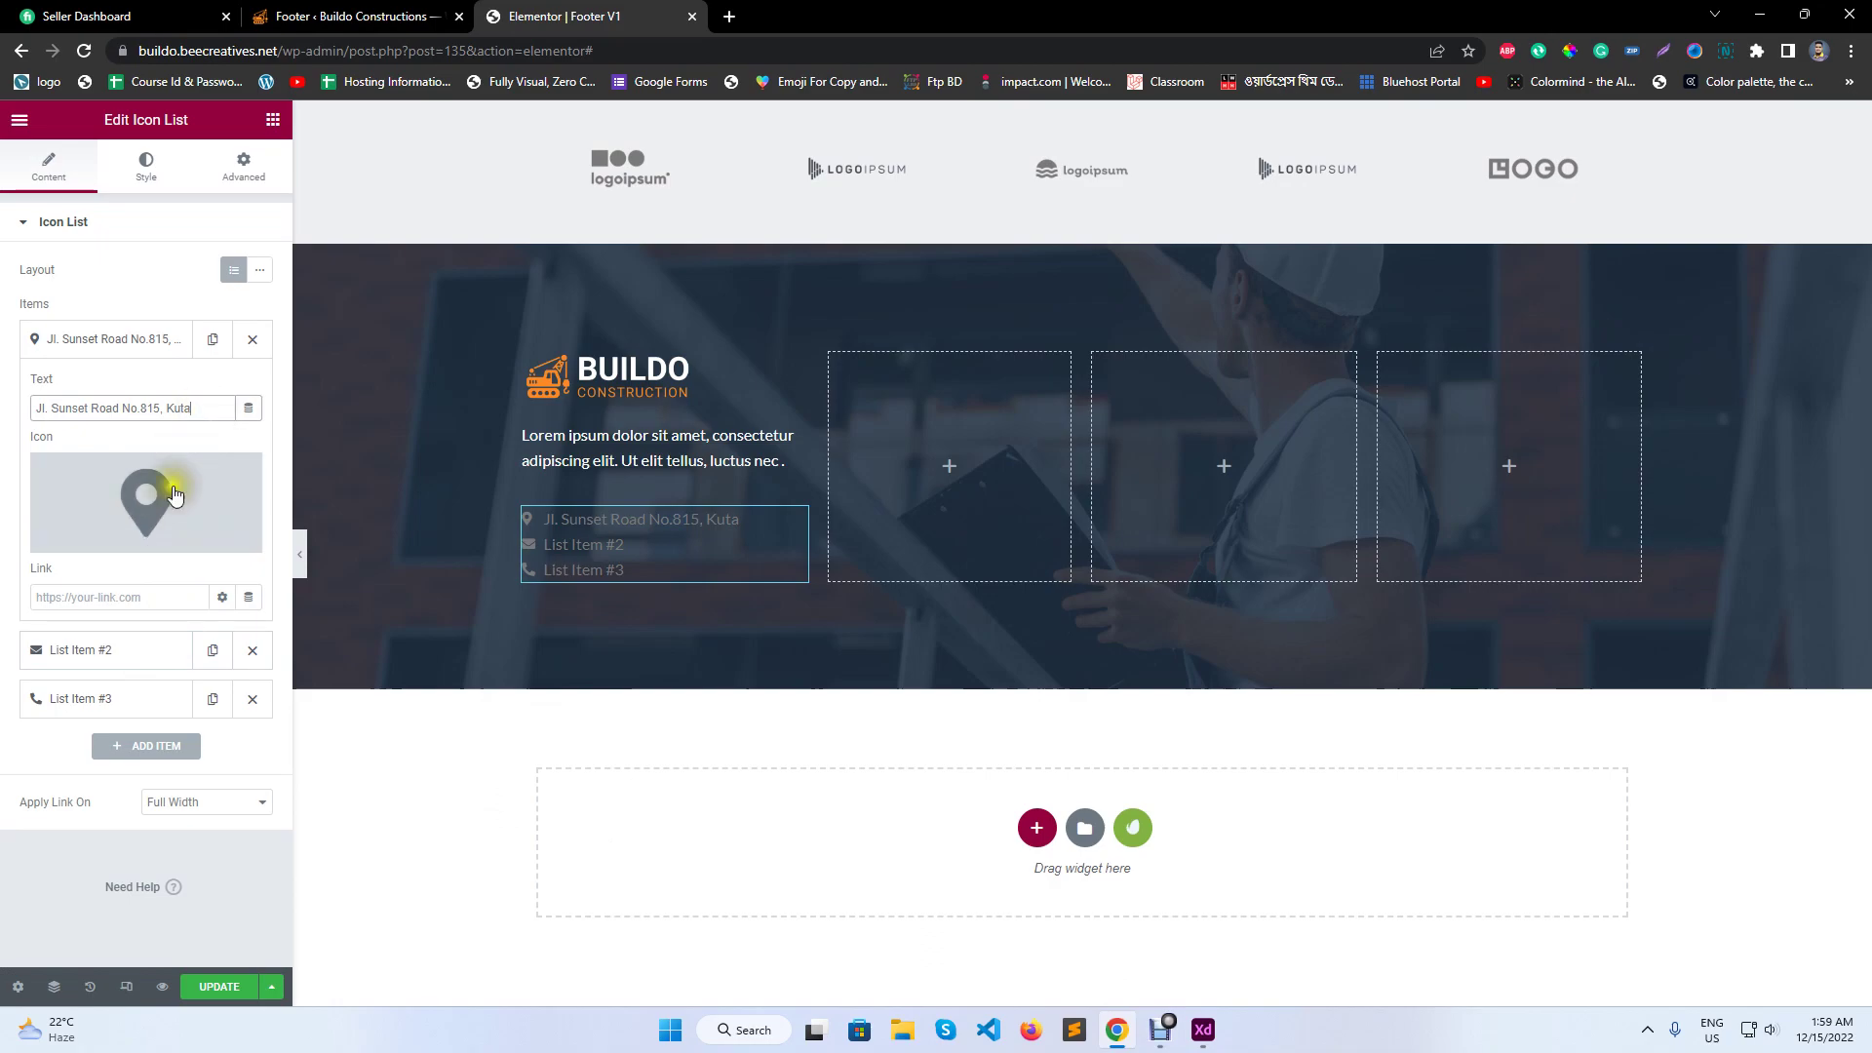
pyautogui.click(137, 659)
pyautogui.moveTo(179, 459); pyautogui.dragTo(3, 425)
pyautogui.hotkey('ctrl', 'v')
# - Copy the phone line from the Adobe XD footer design and use it as the third icon list item's text in Elementor
pyautogui.click(1204, 1030)
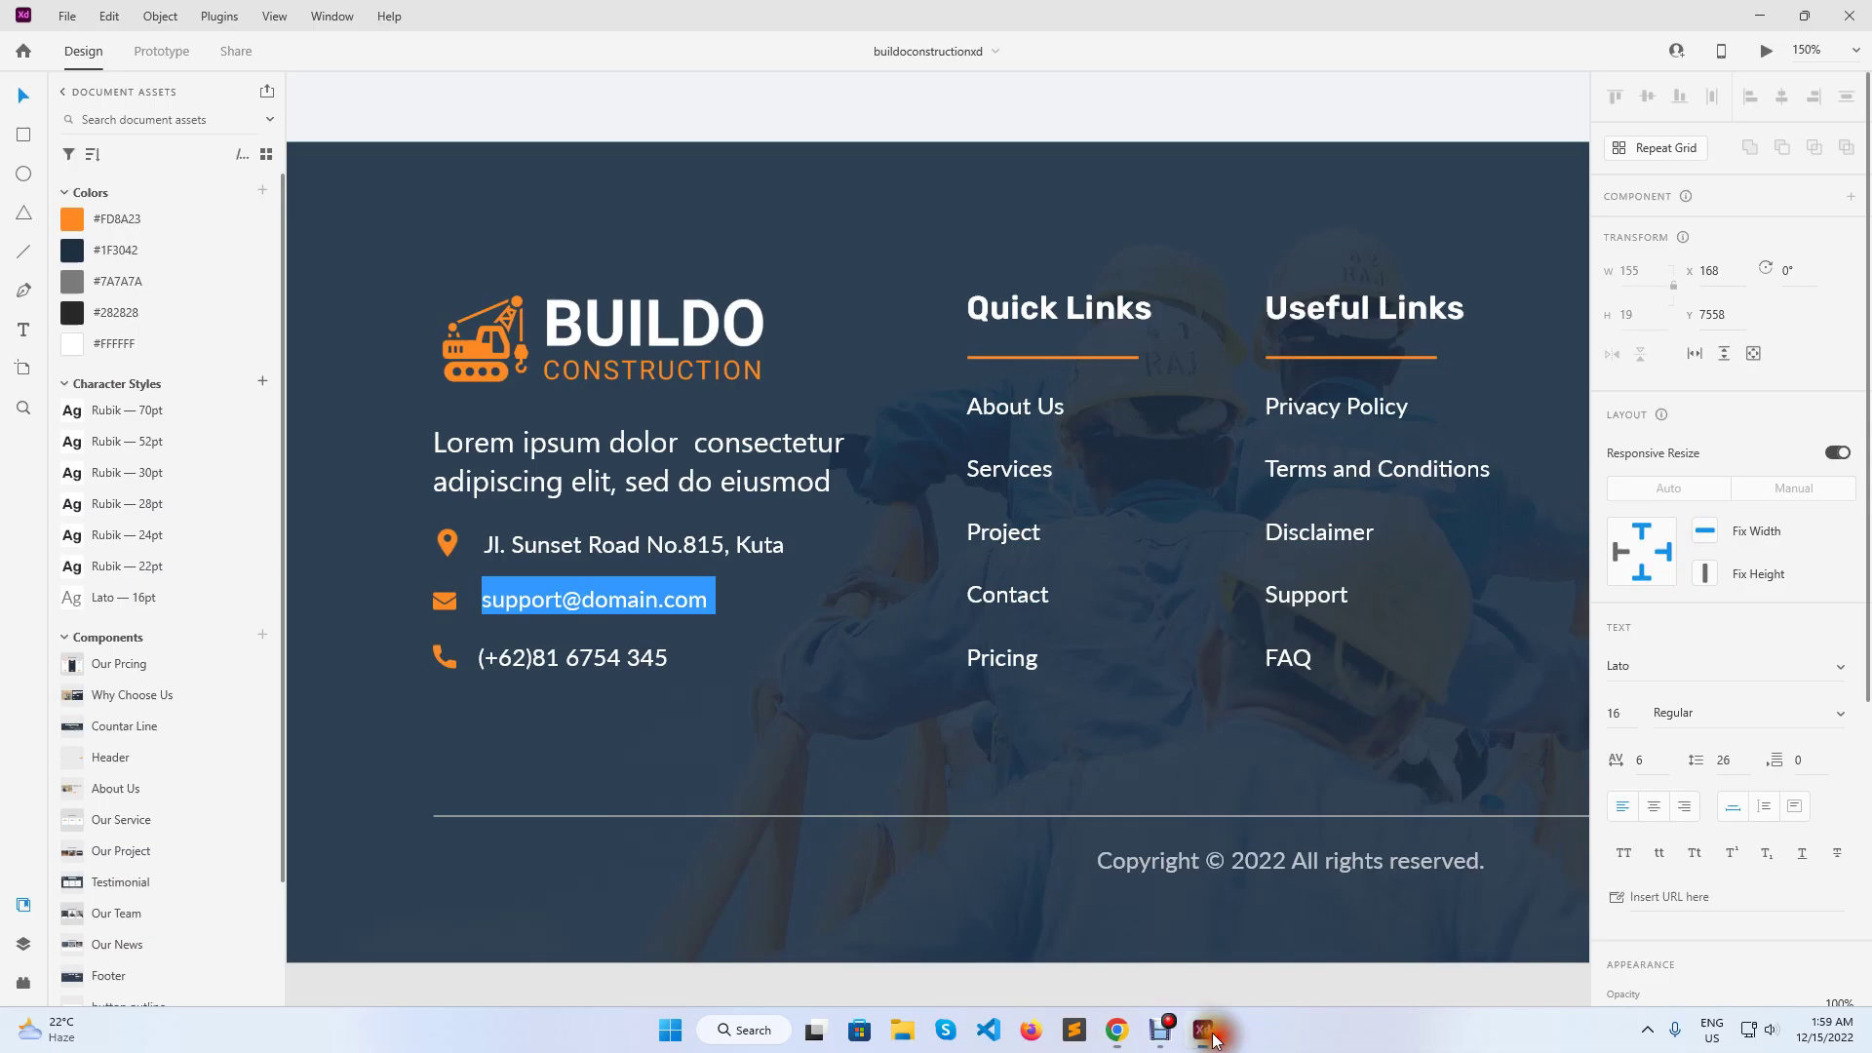
pyautogui.click(575, 661)
pyautogui.doubleClick(575, 661)
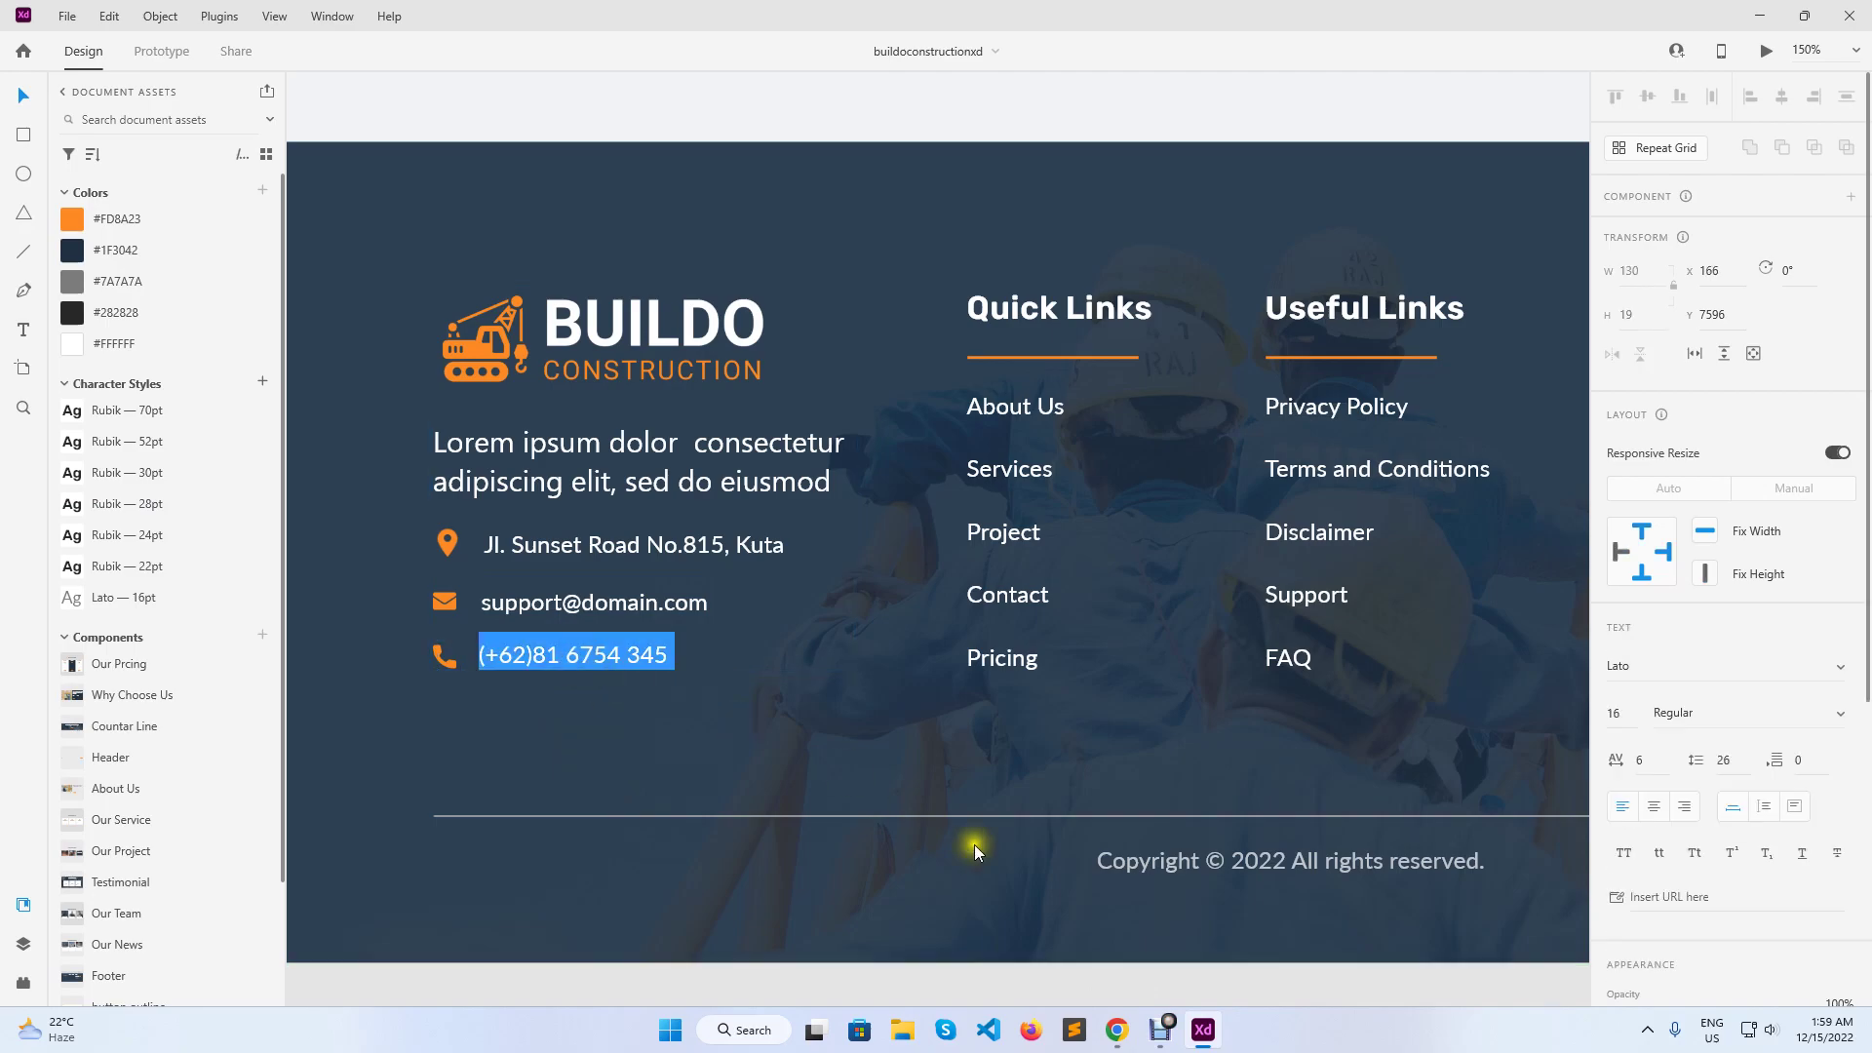
pyautogui.click(1118, 1032)
pyautogui.click(78, 694)
pyautogui.moveTo(127, 505); pyautogui.dragTo(51, 505)
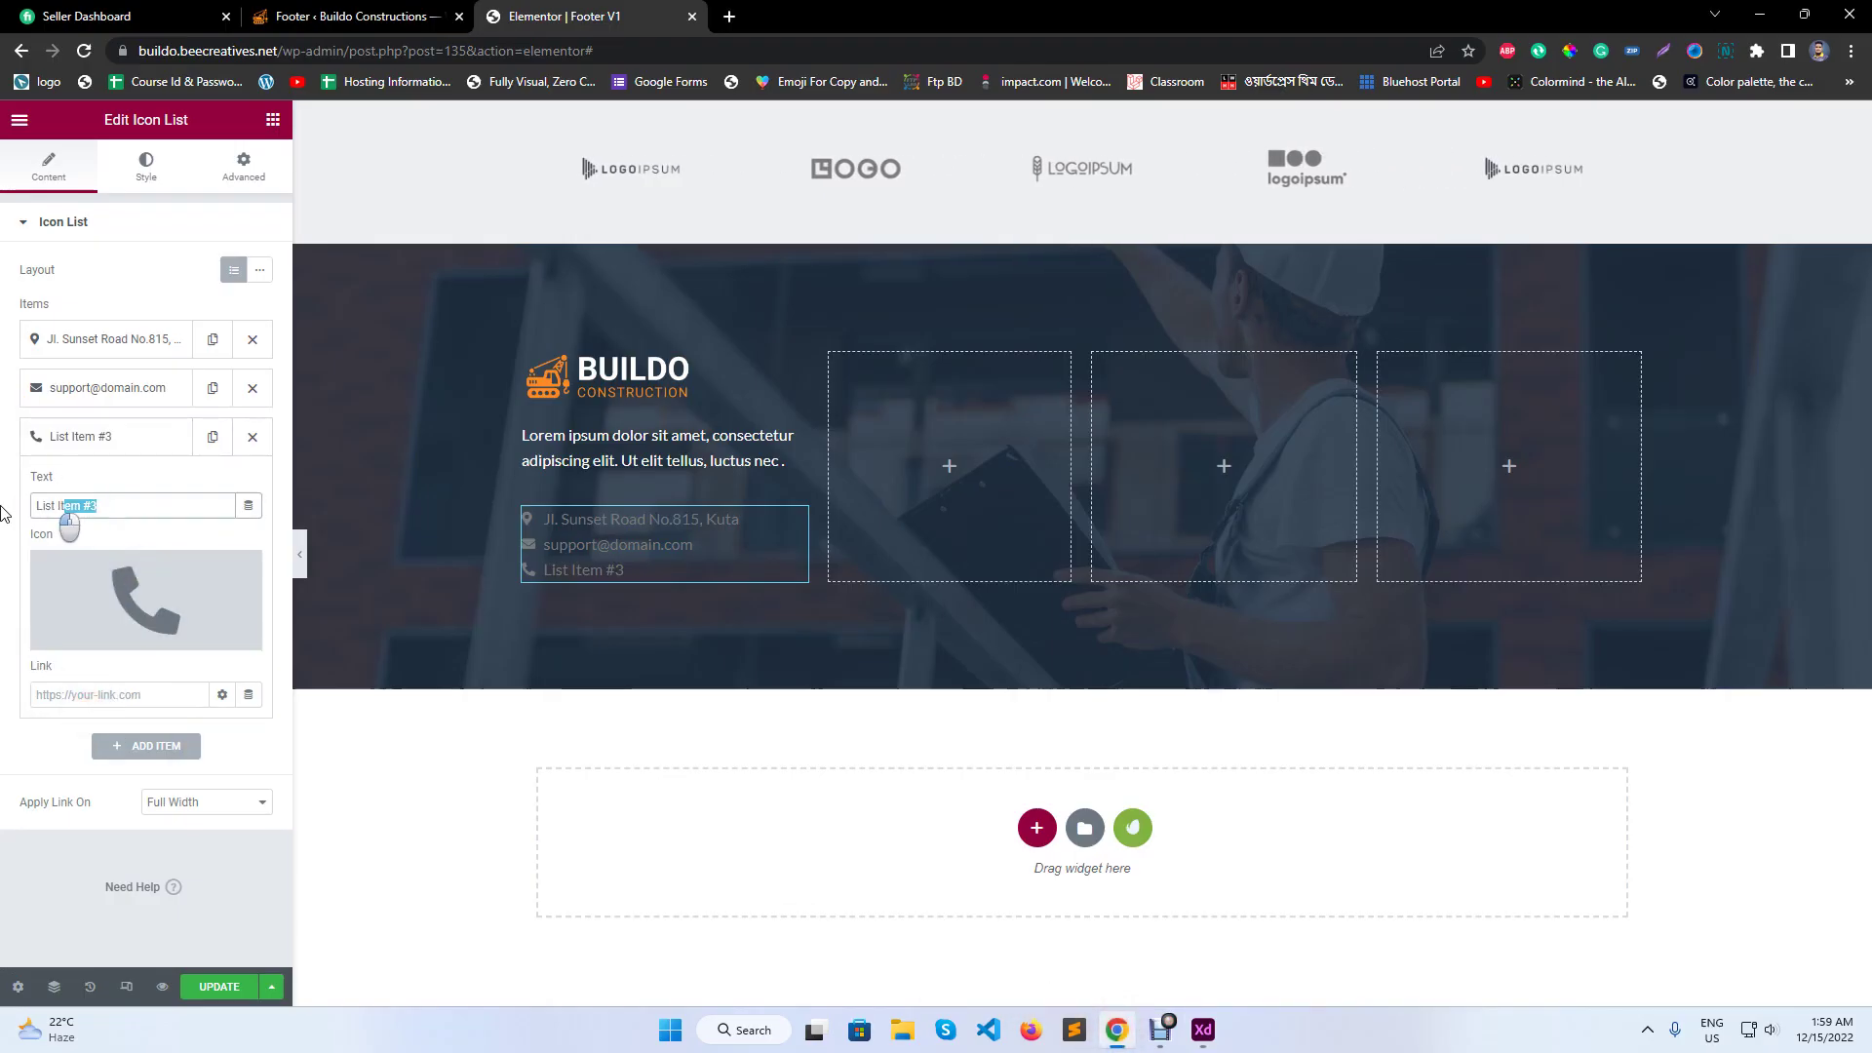
pyautogui.click(88, 436)
# - Switch to Adobe XD and check the text style of the check-mark list in the About Us page design
pyautogui.click(144, 178)
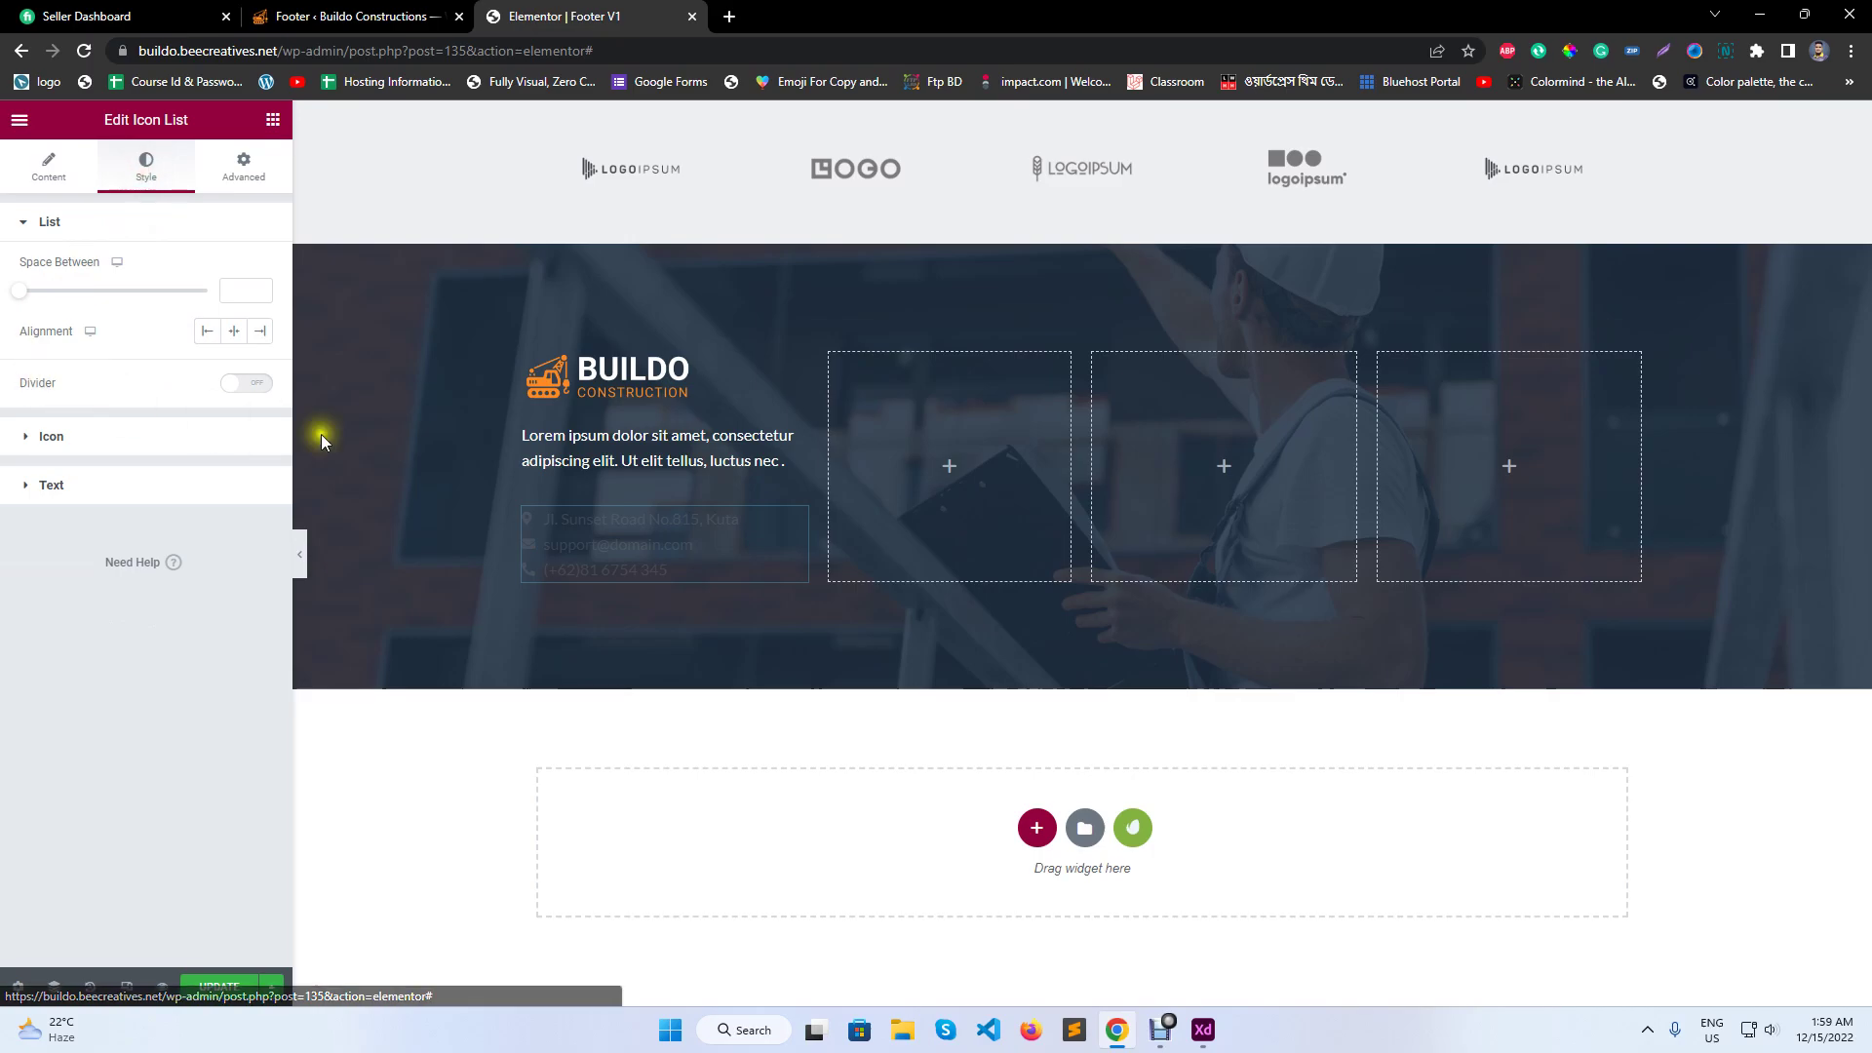
pyautogui.click(1203, 1030)
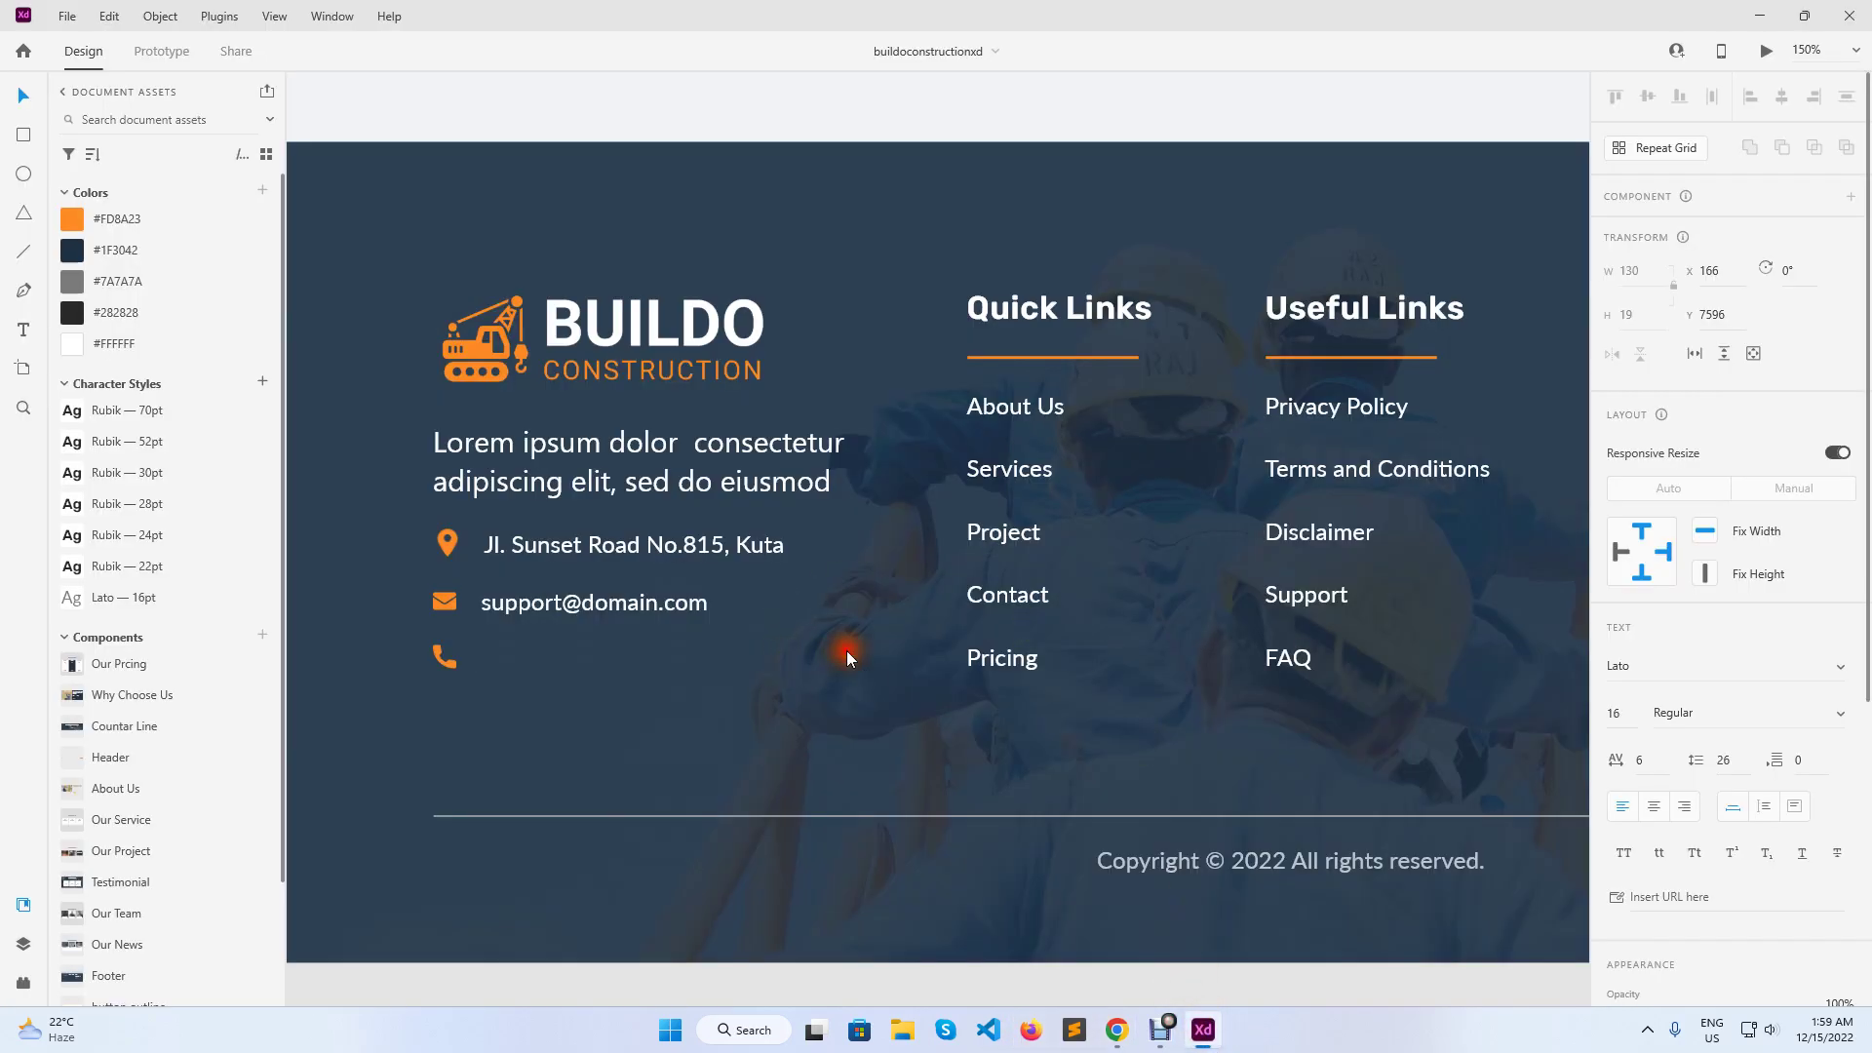
pyautogui.keyDown('alt'); pyautogui.click(887, 478); pyautogui.keyUp('alt')
pyautogui.keyDown('alt'); pyautogui.click(887, 478); pyautogui.keyUp('alt')
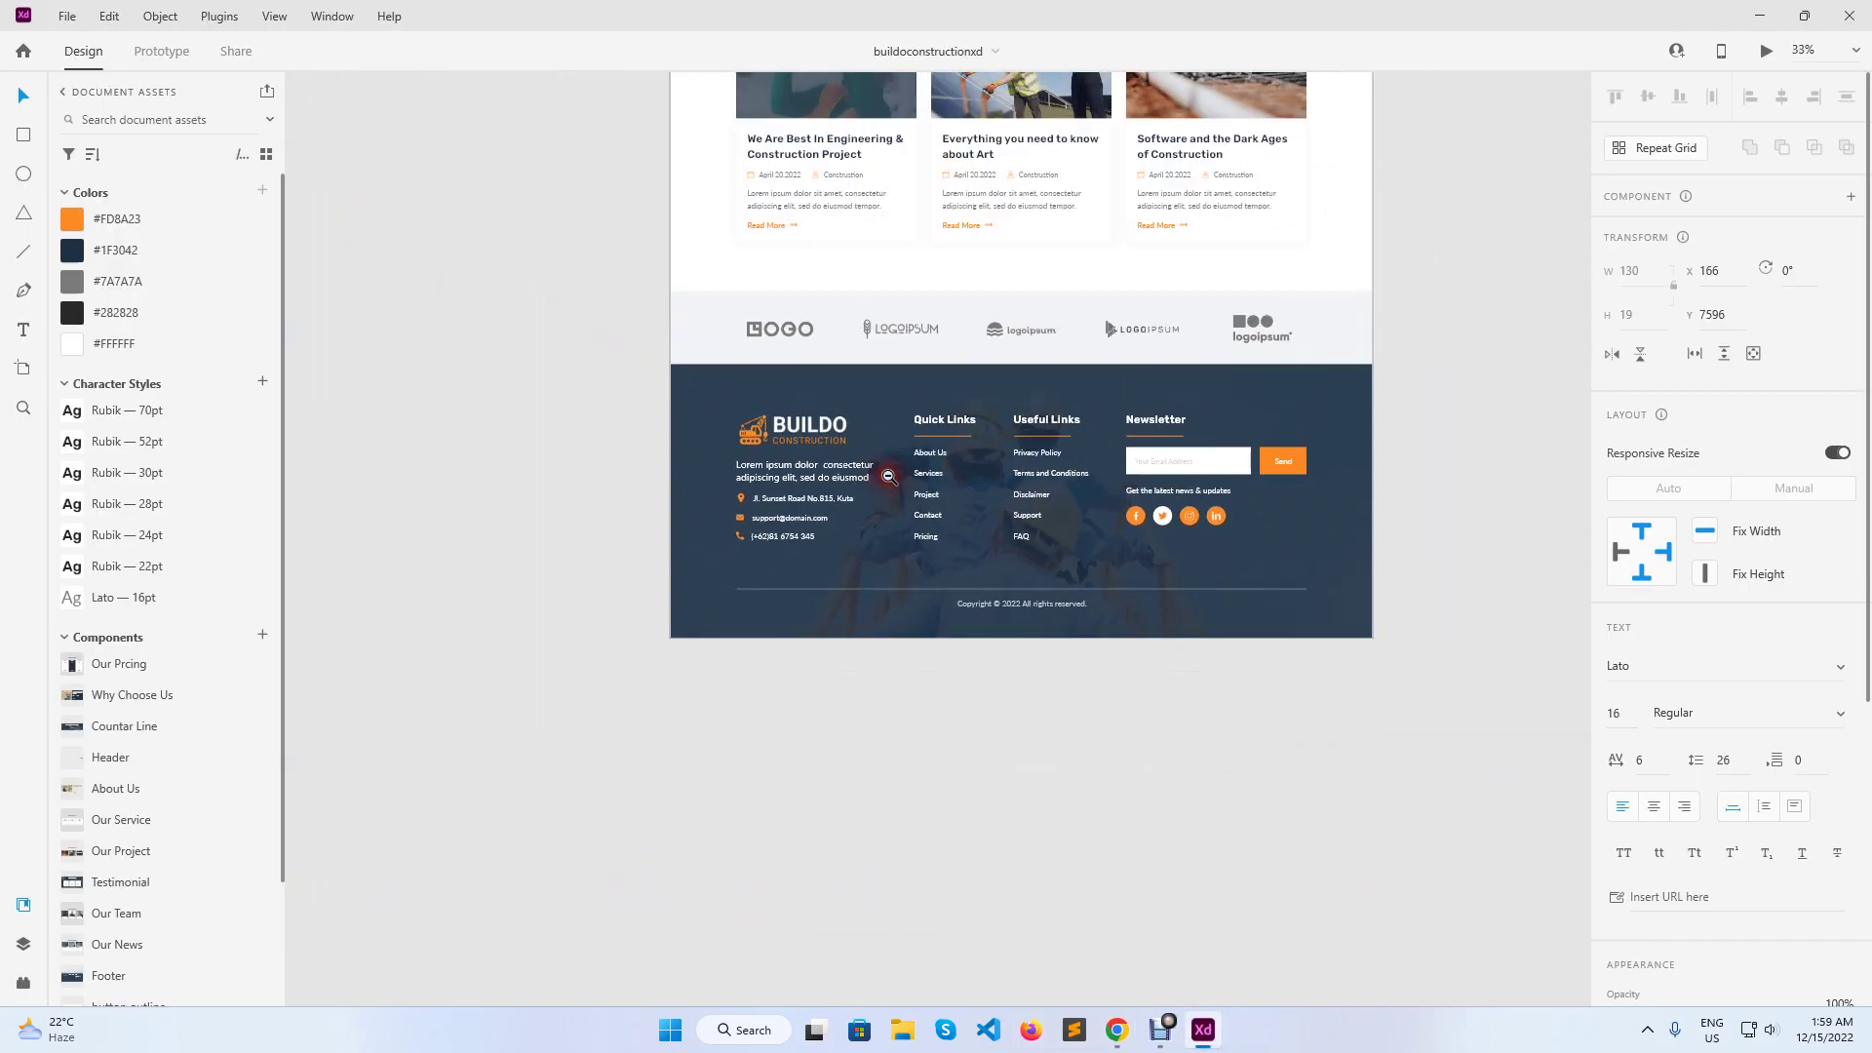
pyautogui.keyDown('alt'); pyautogui.click(887, 478); pyautogui.keyUp('alt')
pyautogui.moveTo(1038, 312); pyautogui.dragTo(873, 369)
pyautogui.keyDown('alt'); pyautogui.click(874, 365); pyautogui.keyUp('alt')
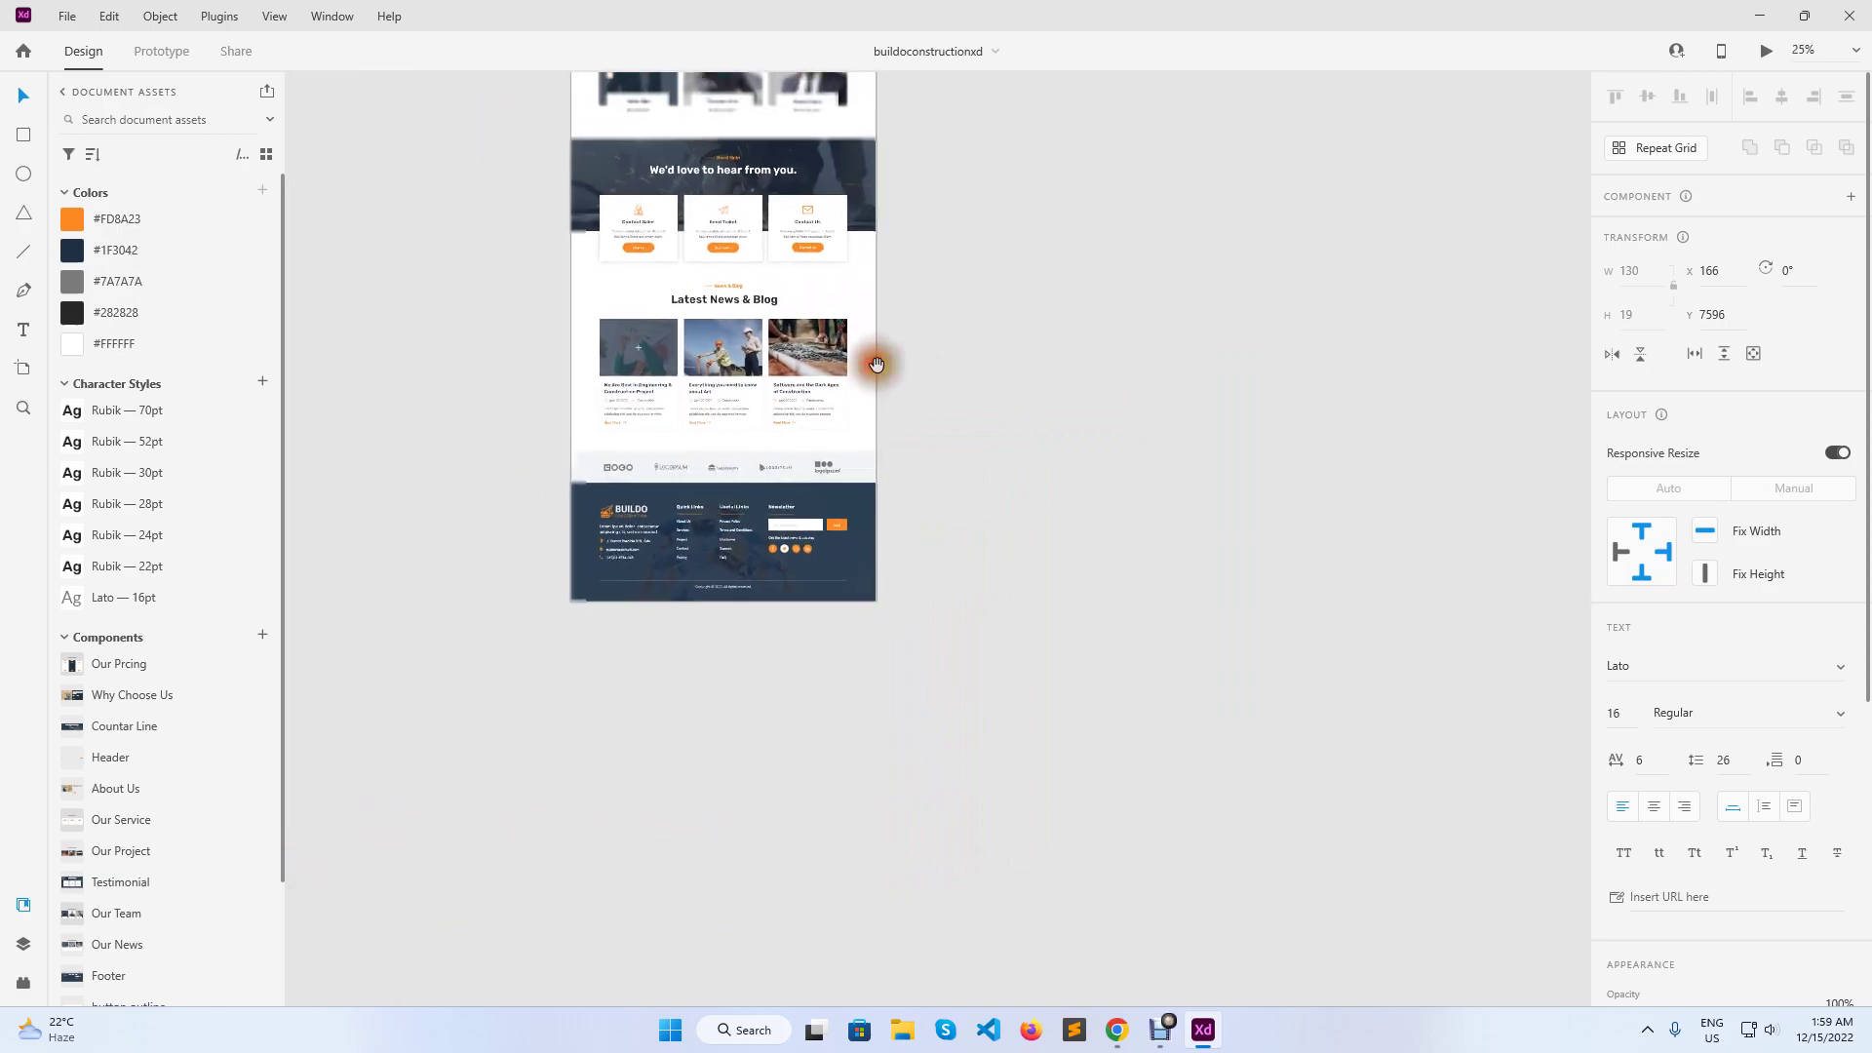
pyautogui.keyDown('alt'); pyautogui.click(927, 585); pyautogui.keyUp('alt')
pyautogui.moveTo(911, 430); pyautogui.dragTo(847, 729)
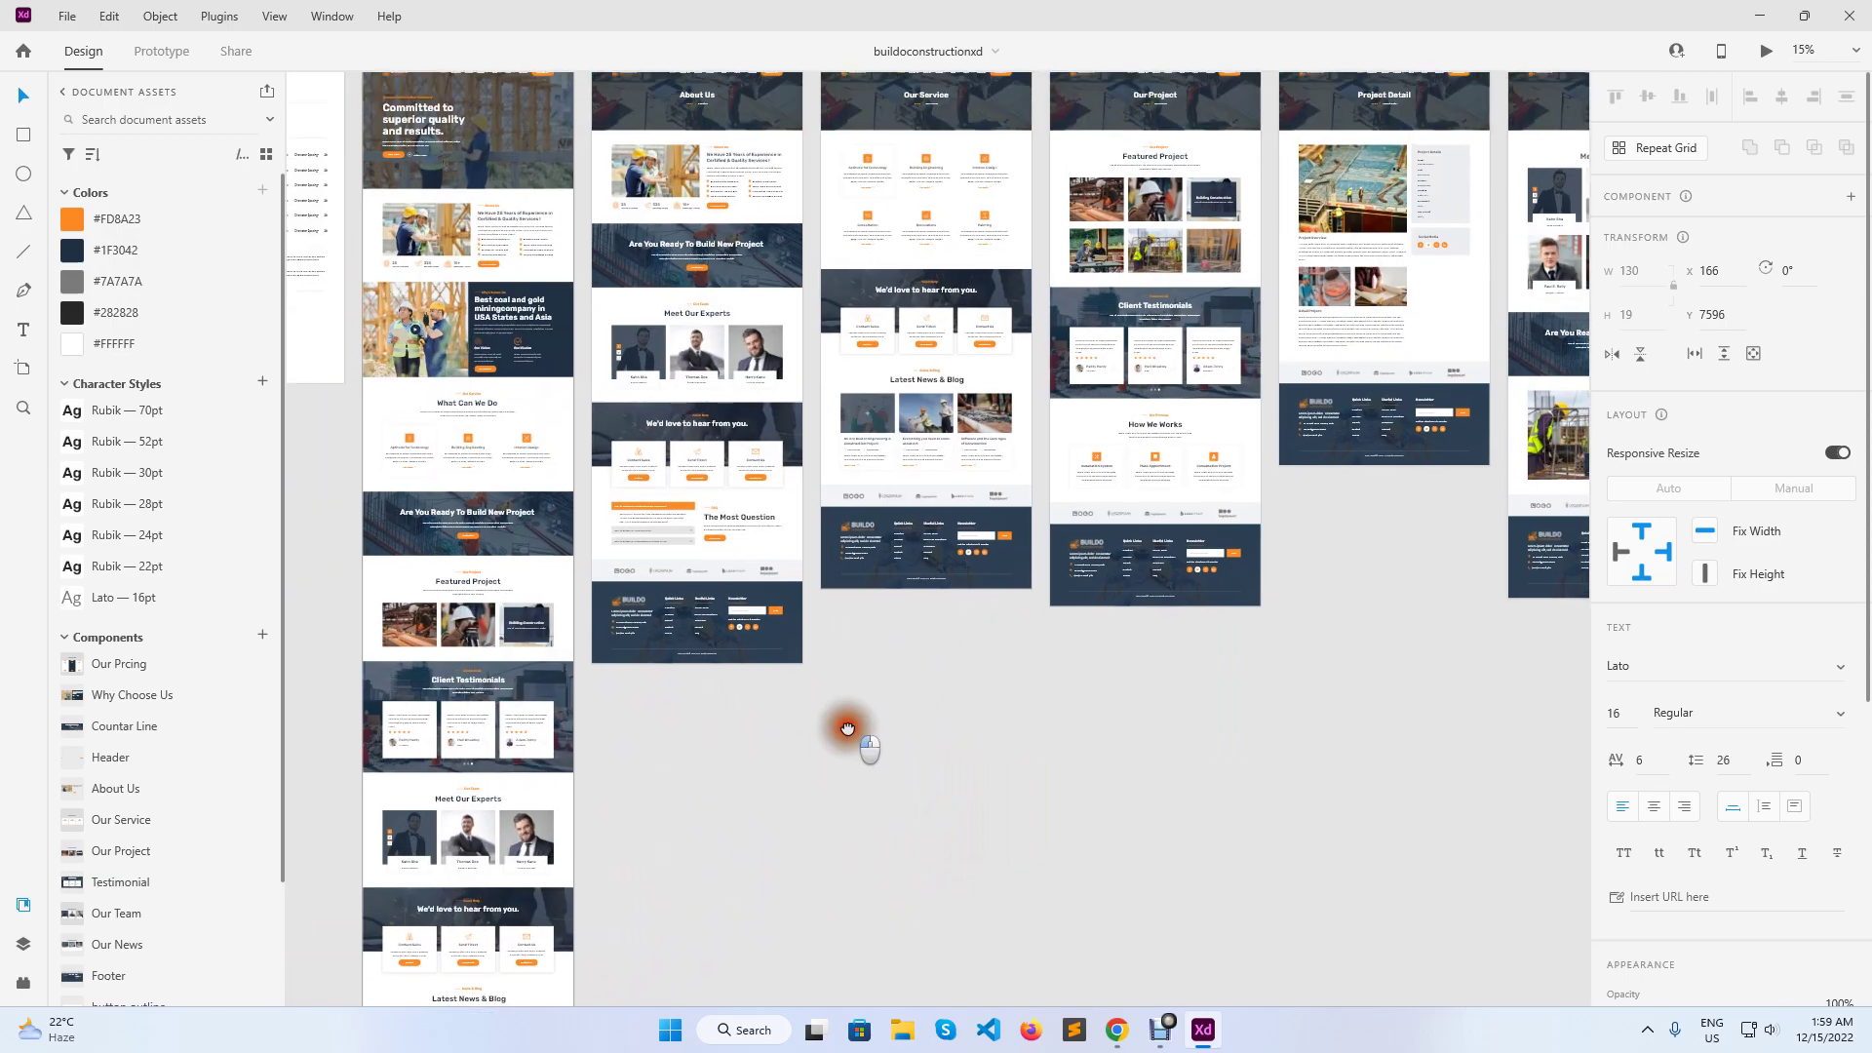
pyautogui.moveTo(757, 345); pyautogui.dragTo(814, 515)
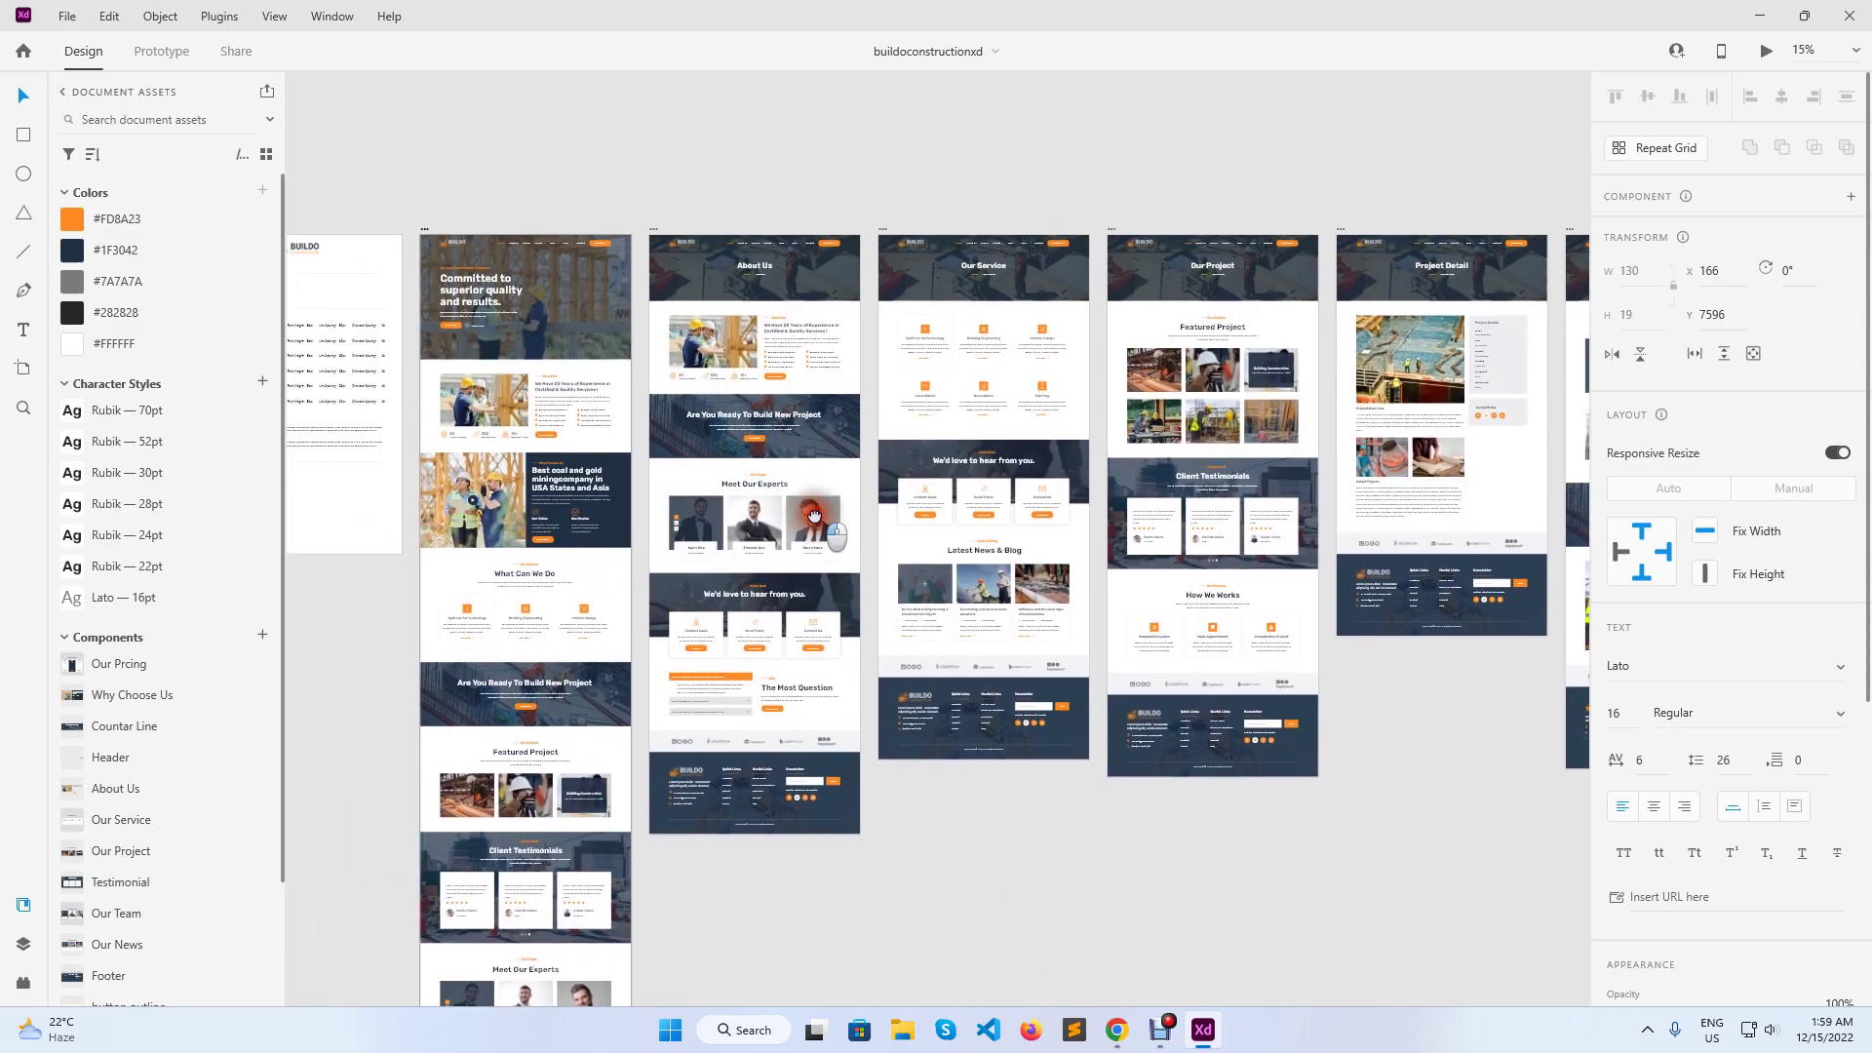
pyautogui.click(805, 319)
pyautogui.click(806, 313)
pyautogui.moveTo(727, 497); pyautogui.dragTo(959, 449)
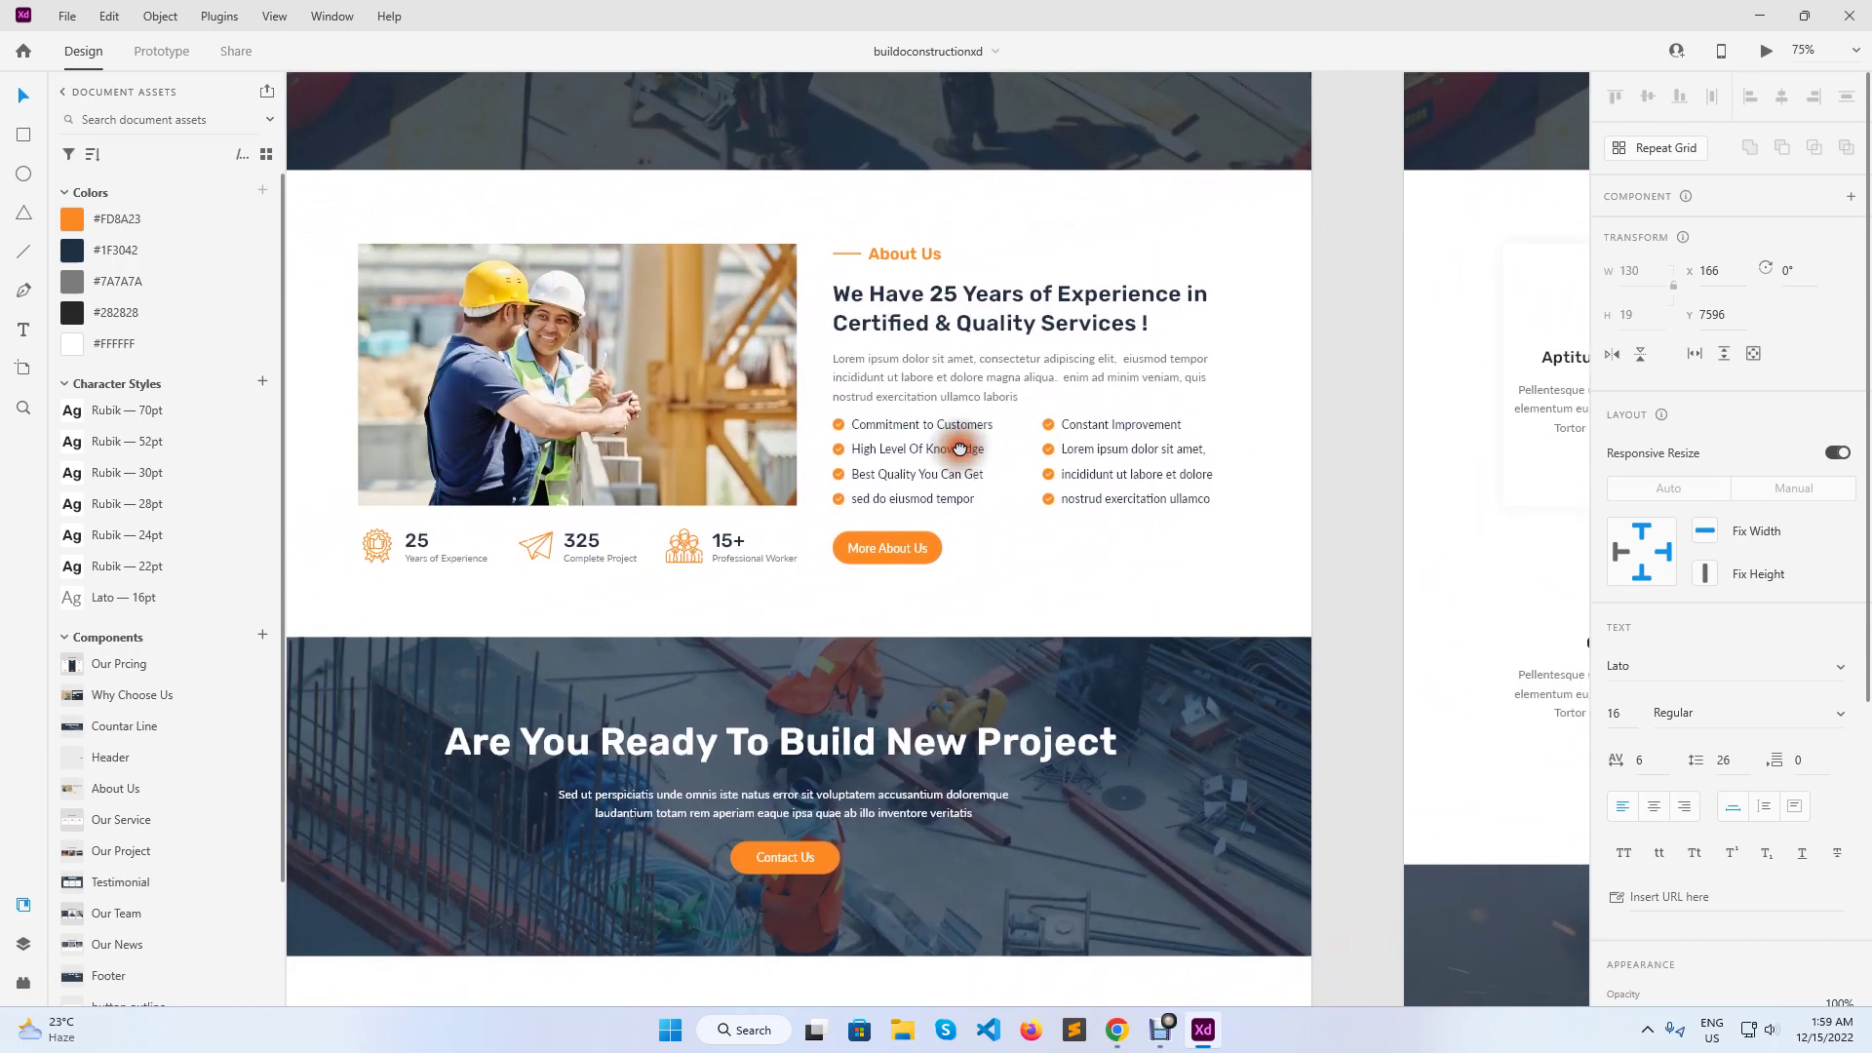
pyautogui.doubleClick(913, 427)
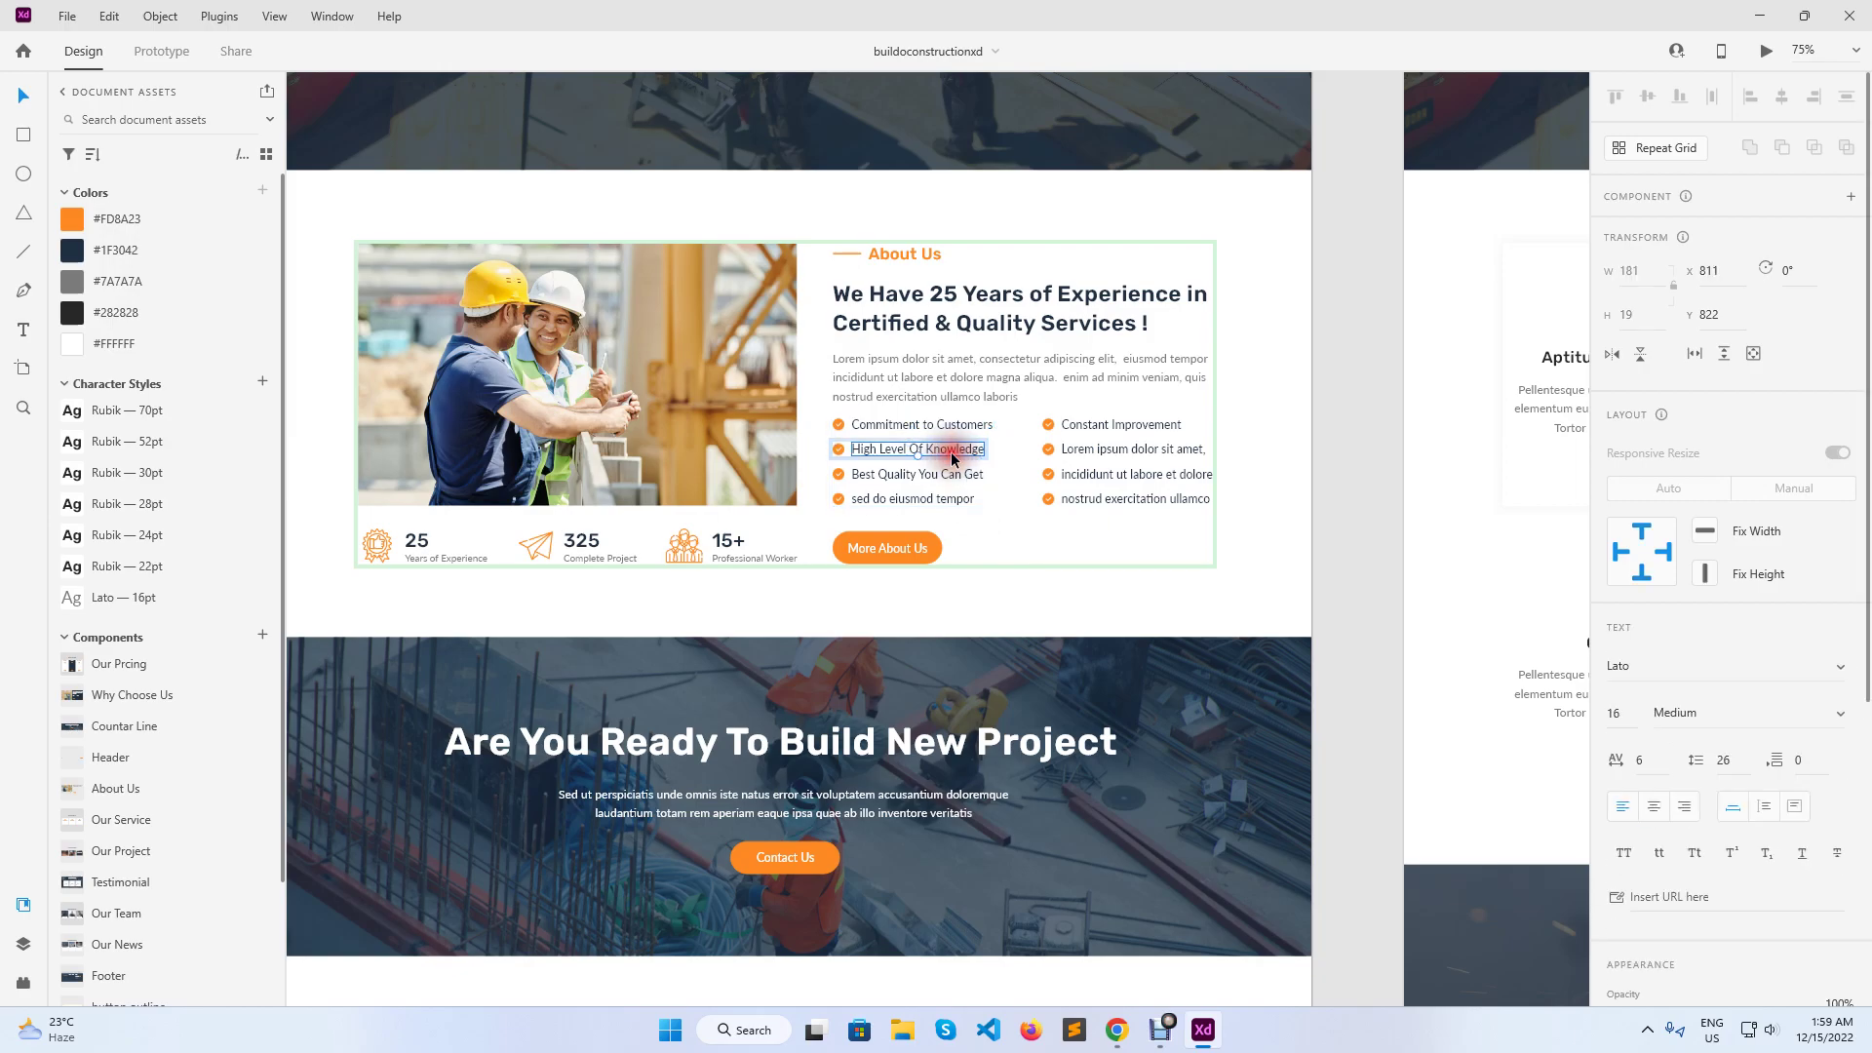
pyautogui.click(1020, 583)
# - Return to the footer design and check the text style of its e-mail contact line
pyautogui.moveTo(812, 682); pyautogui.dragTo(725, 104)
pyautogui.scroll(-20, 724, 104)
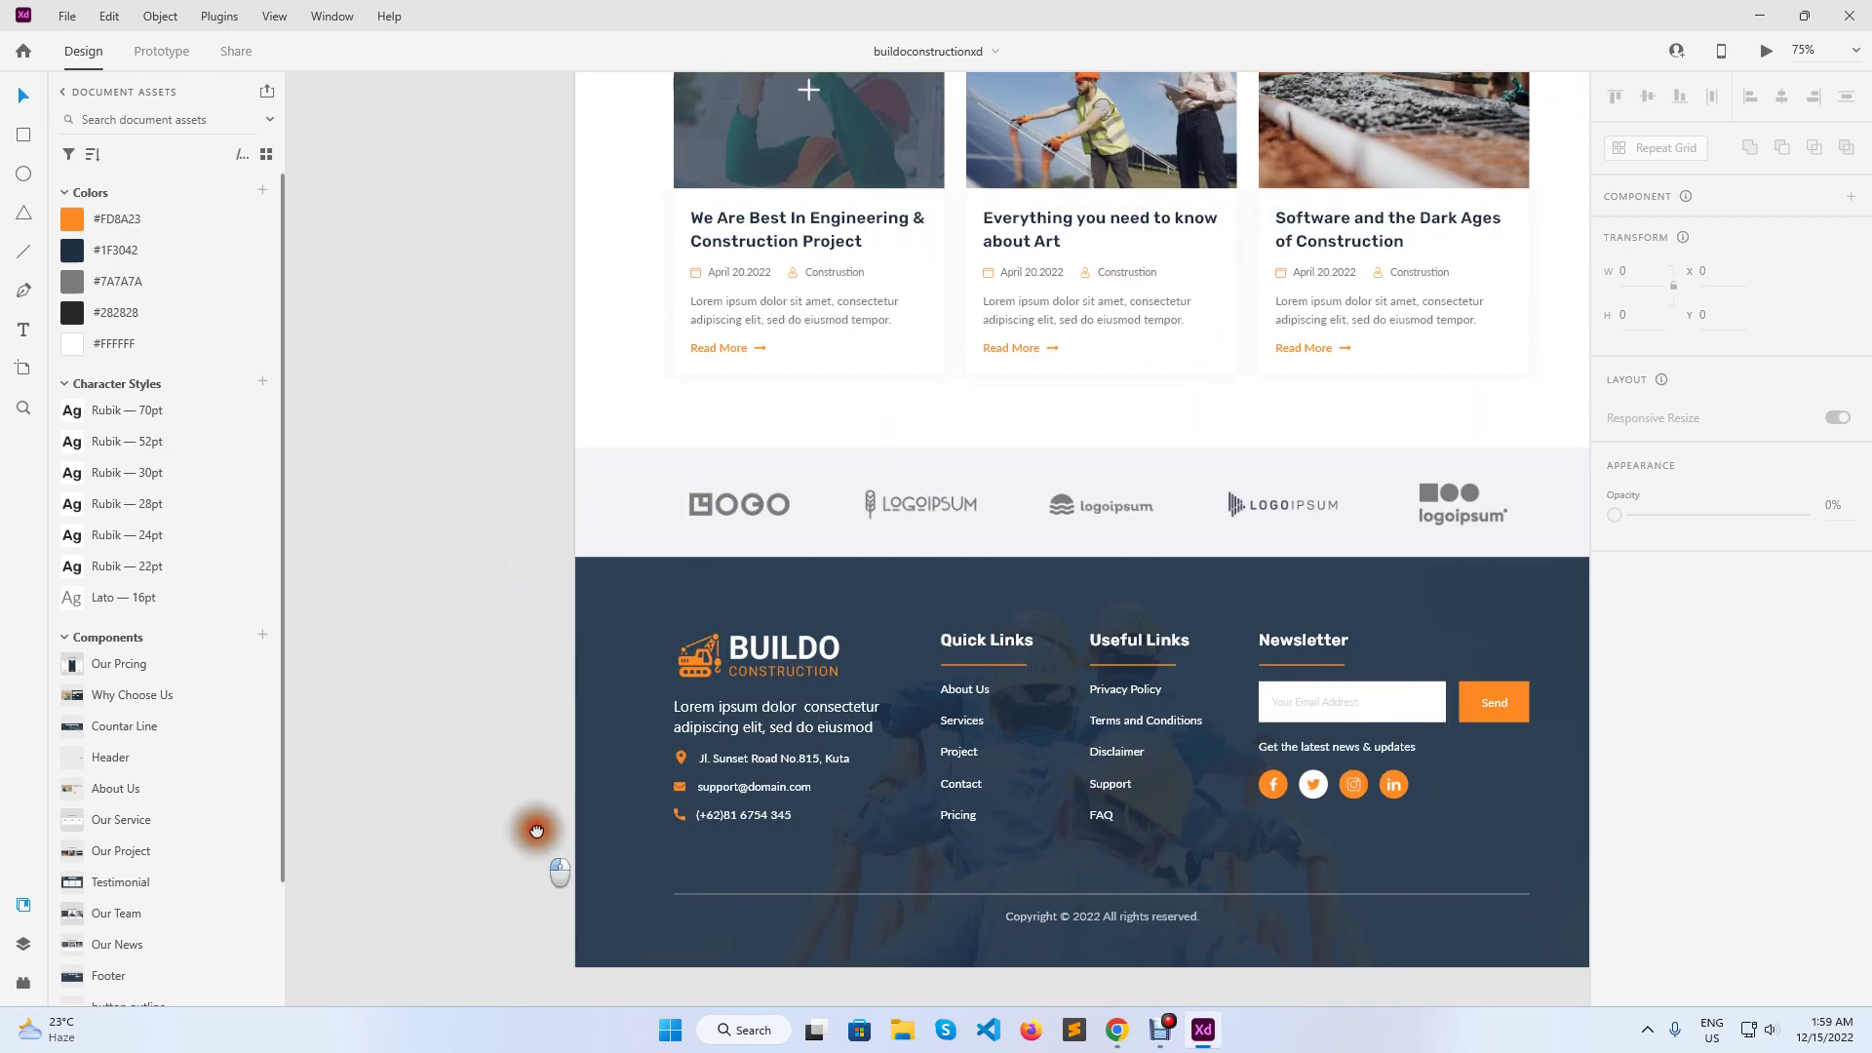
pyautogui.moveTo(537, 830); pyautogui.dragTo(510, 751)
pyautogui.doubleClick(714, 695)
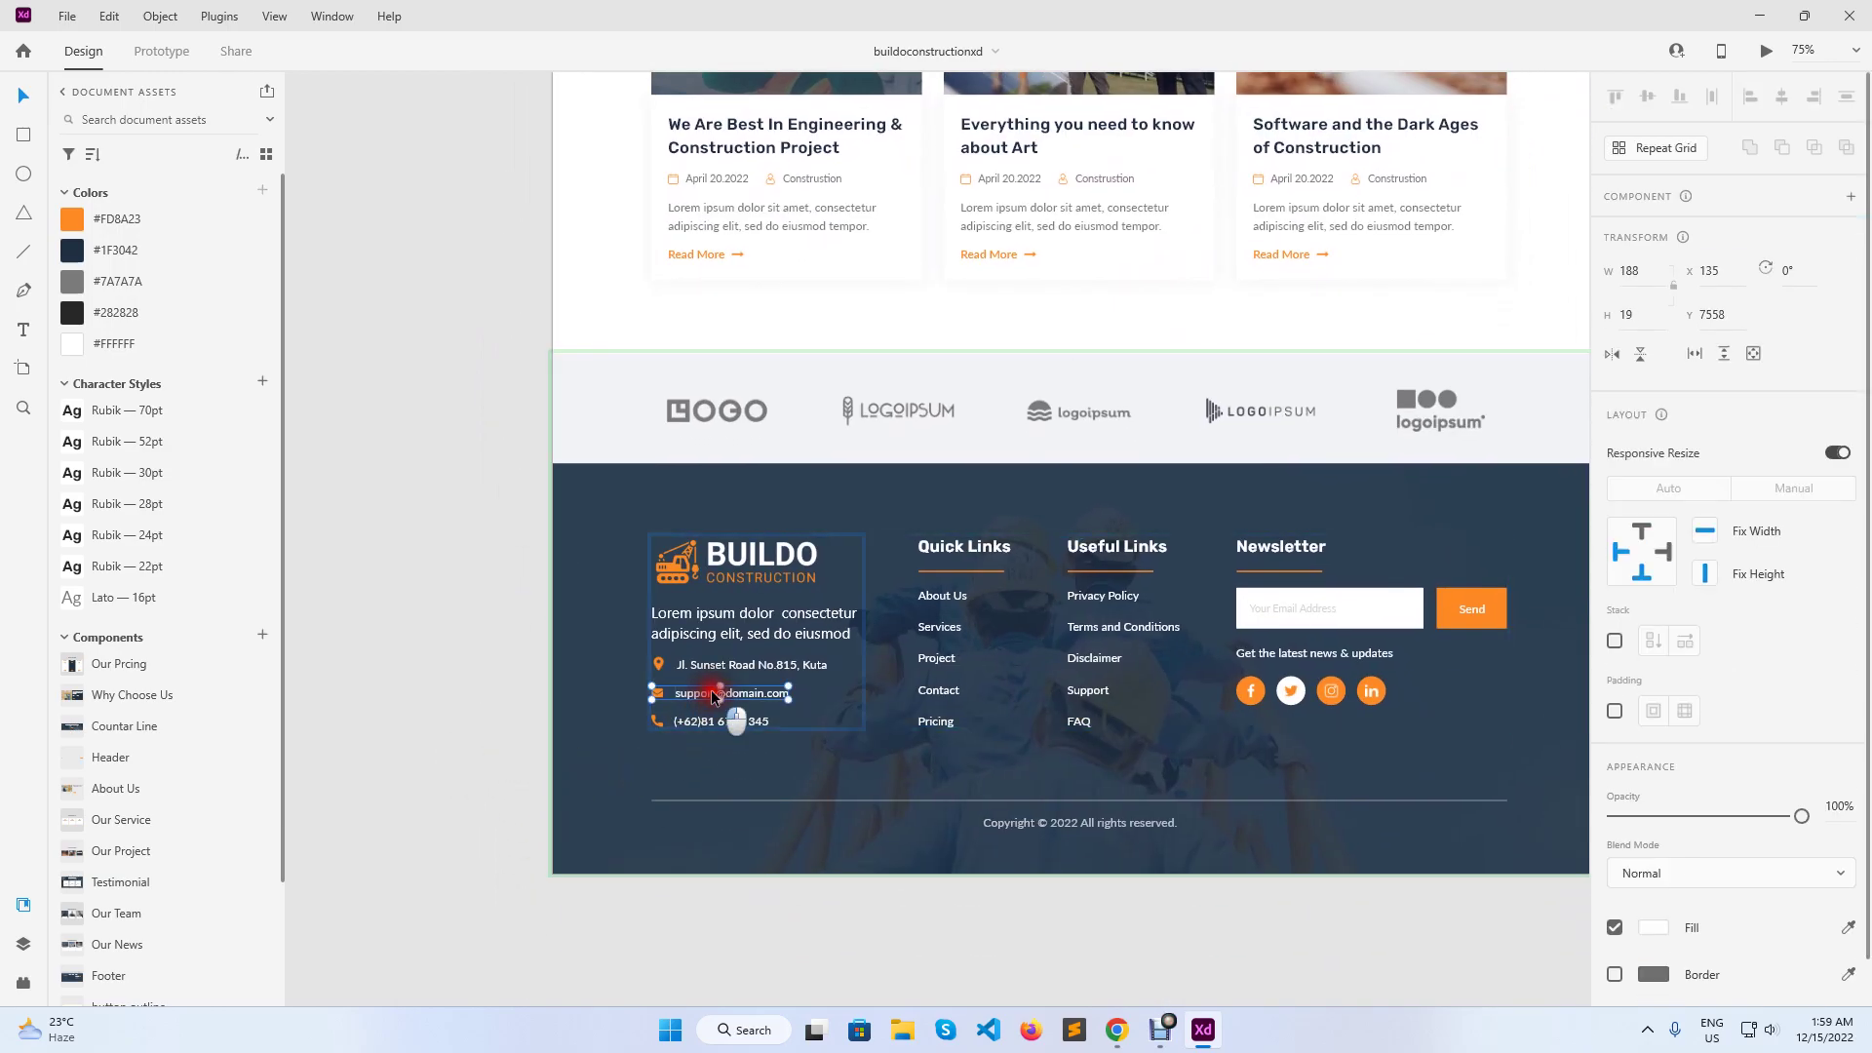
pyautogui.doubleClick(714, 695)
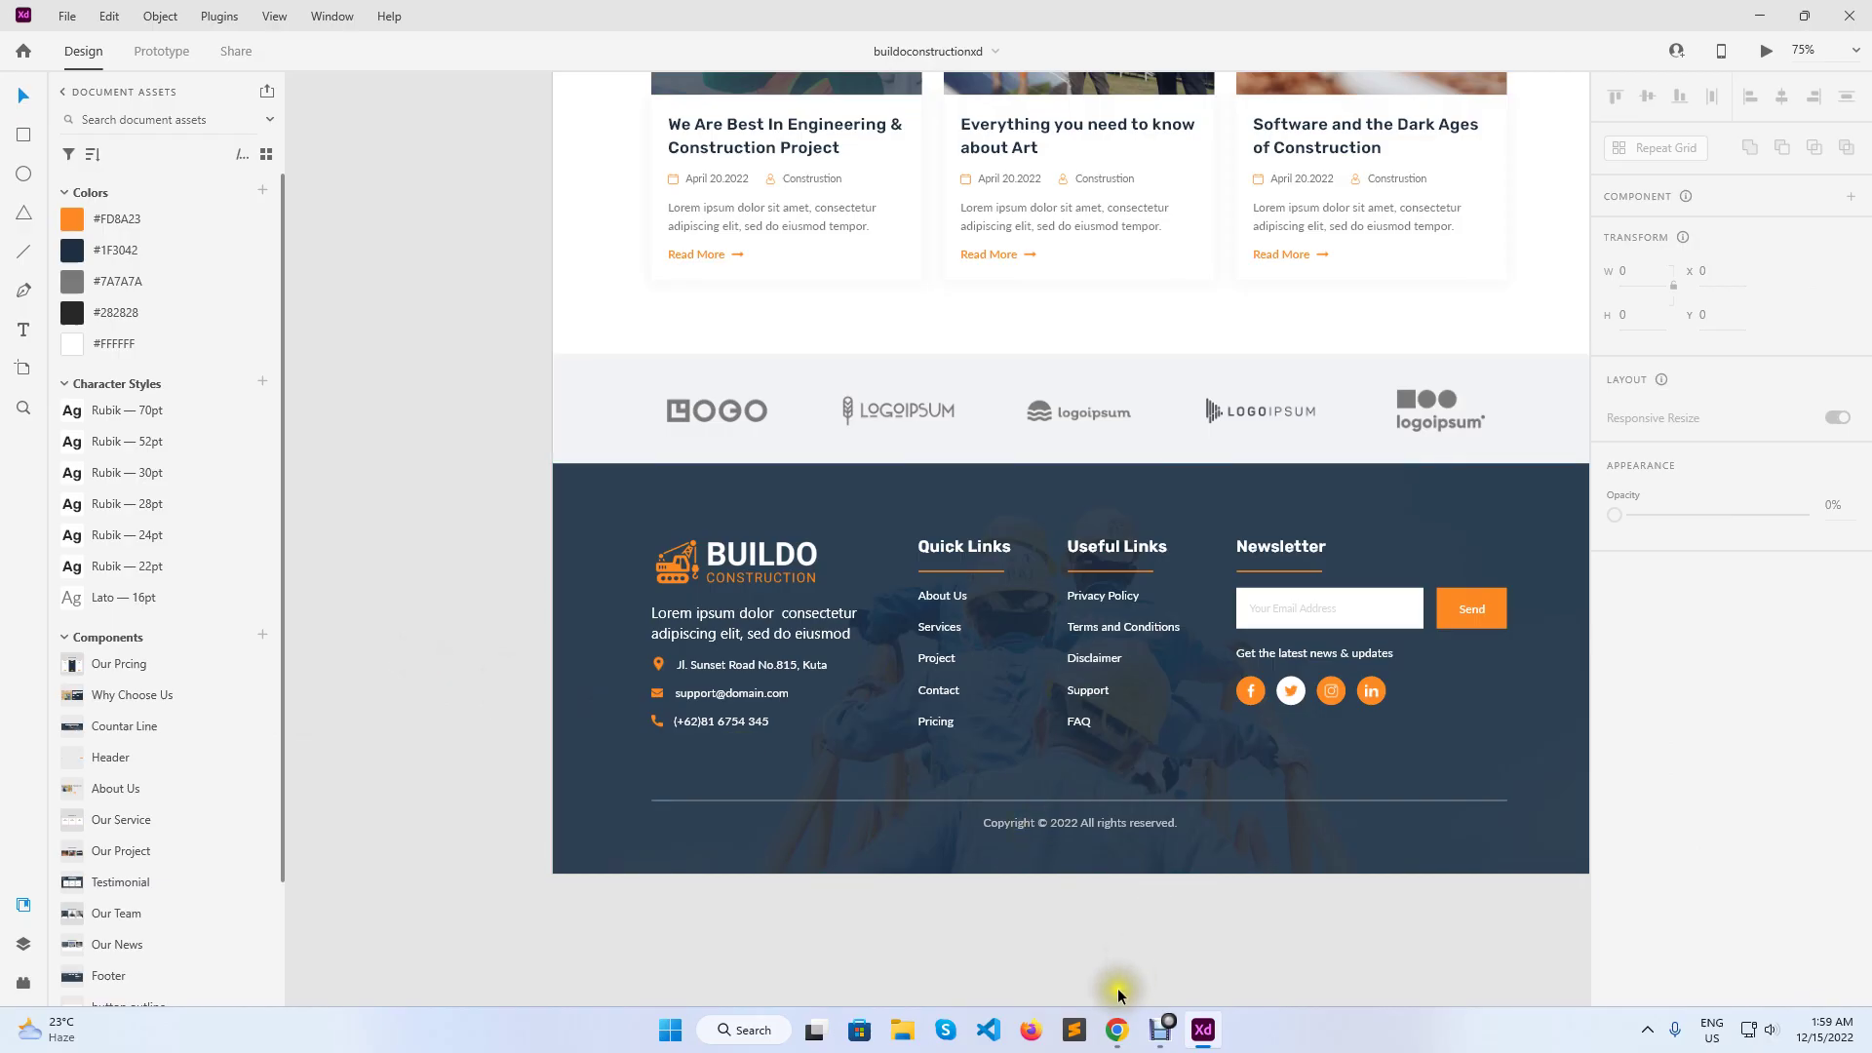
# - In Elementor, set the list icons' normal and hover colors to the global Primary color and their size to 16
pyautogui.click(1116, 1029)
pyautogui.click(109, 436)
pyautogui.click(234, 318)
pyautogui.click(152, 407)
pyautogui.click(234, 359)
pyautogui.click(166, 453)
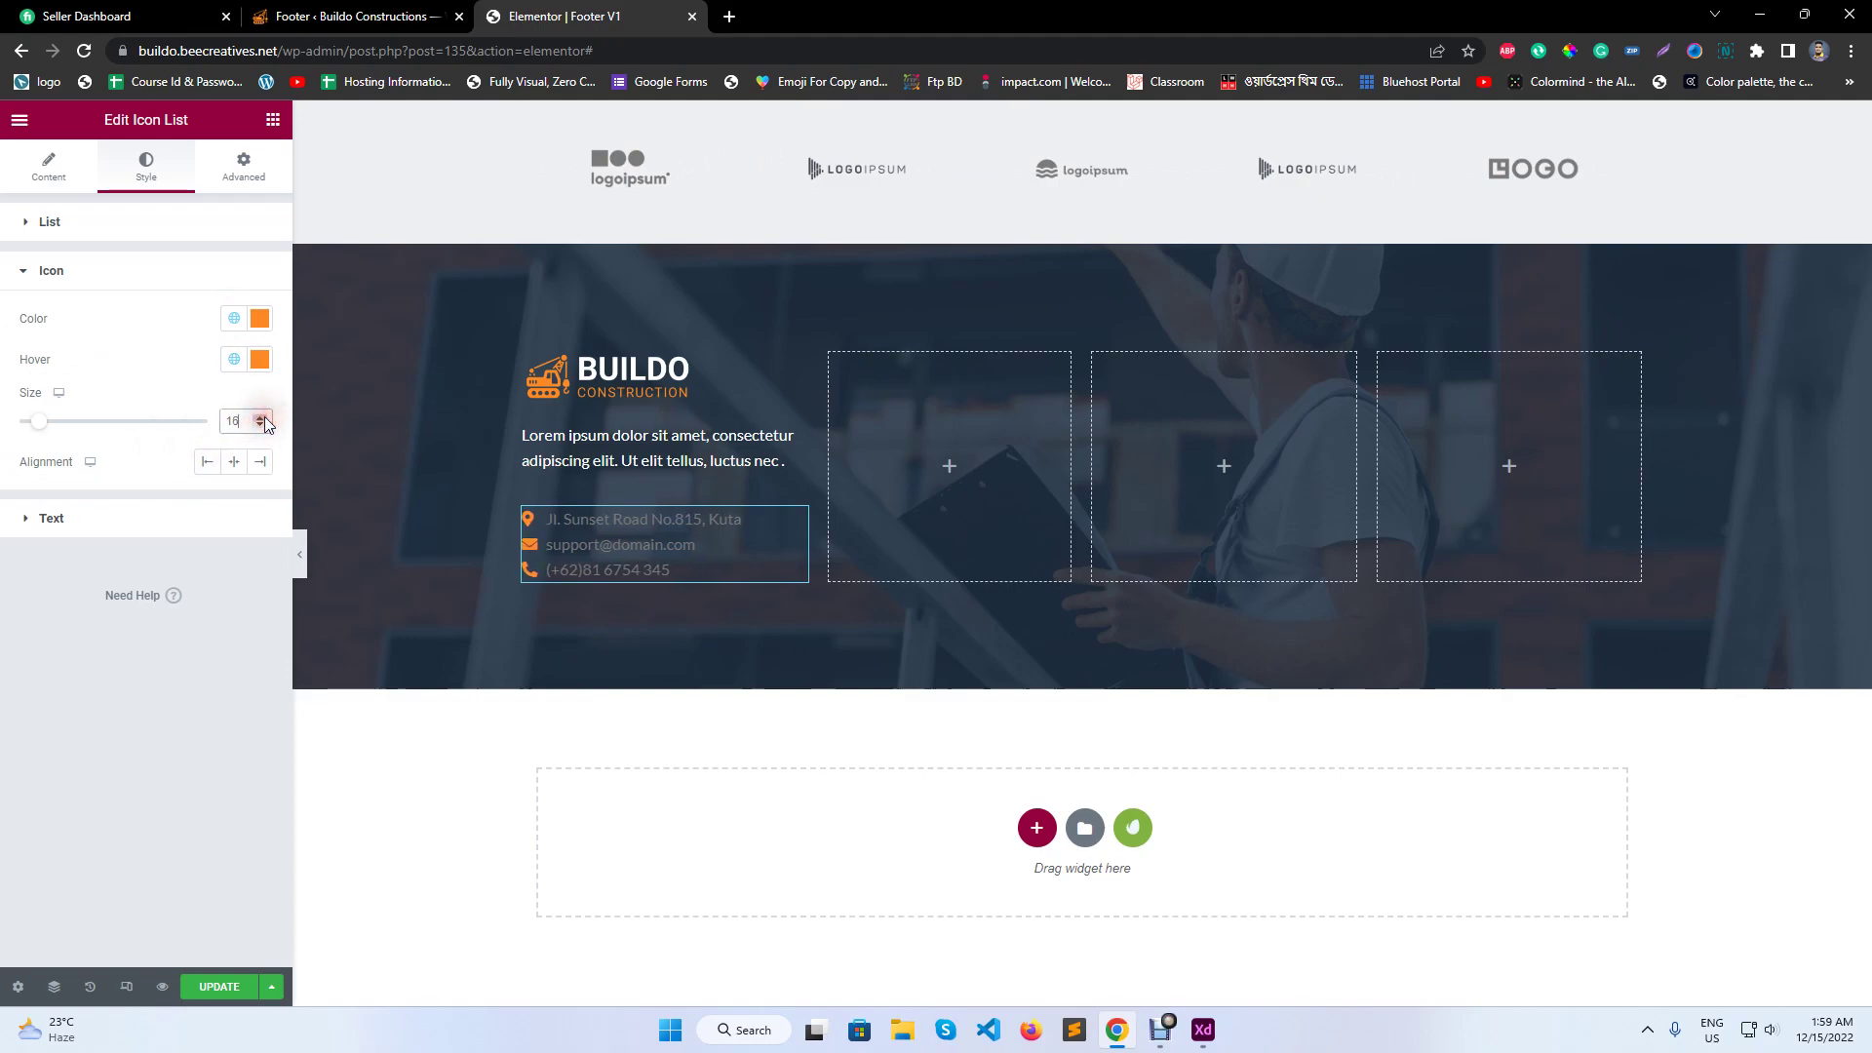
# - Style the list text with the global White for normal and hover colors, a text indent of 10, and a global typography preset
pyautogui.click(132, 535)
pyautogui.click(229, 377)
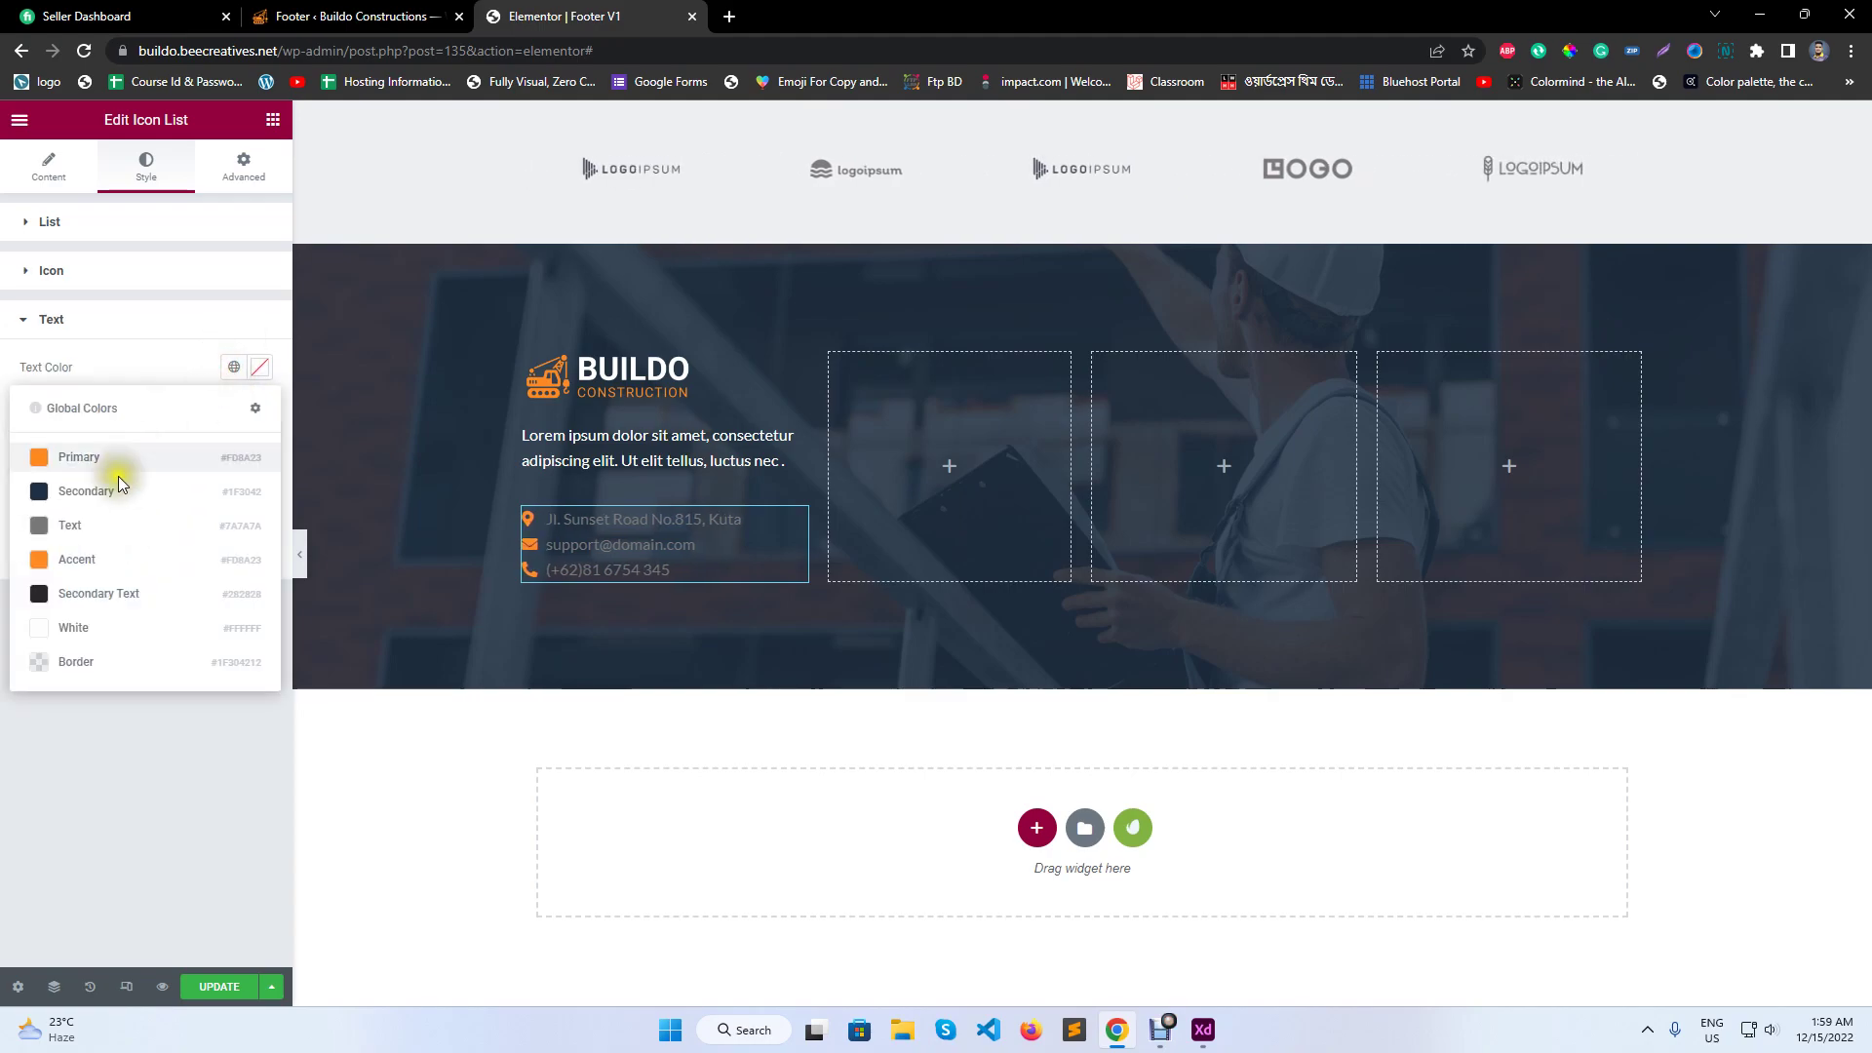
pyautogui.click(97, 615)
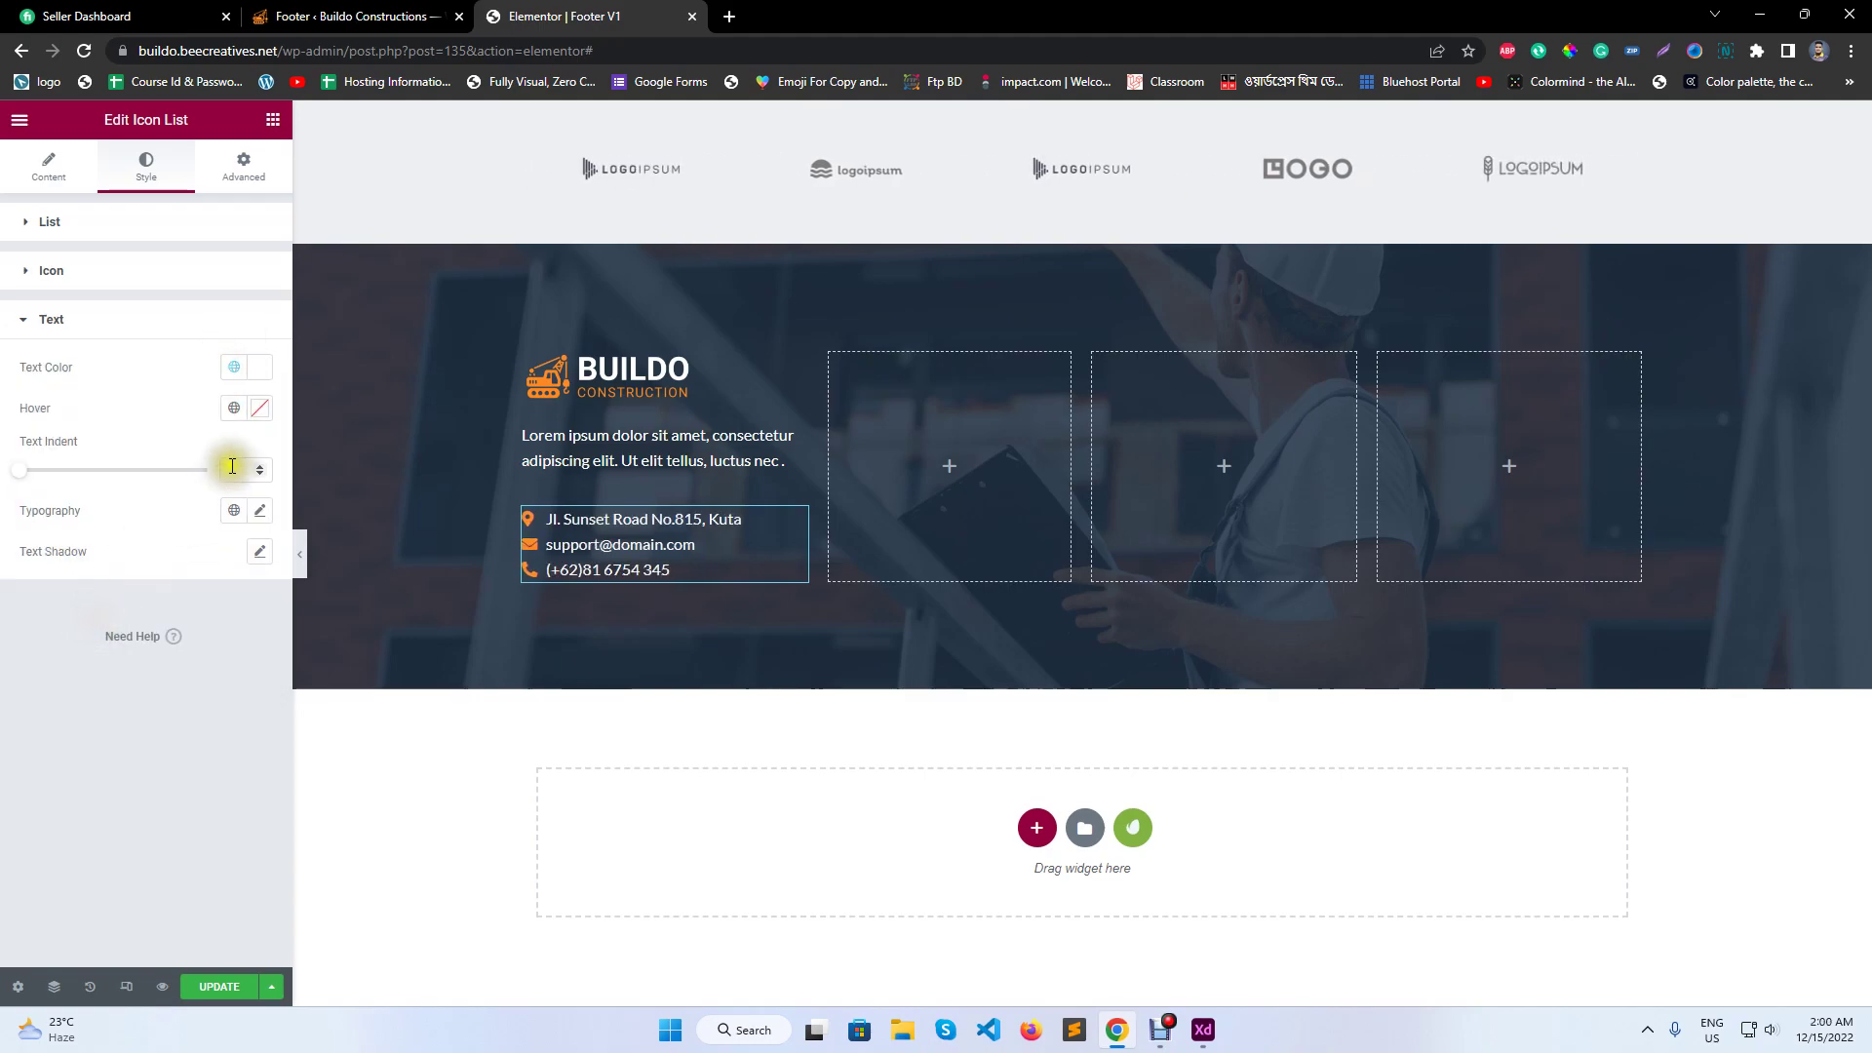
pyautogui.click(234, 410)
pyautogui.click(93, 667)
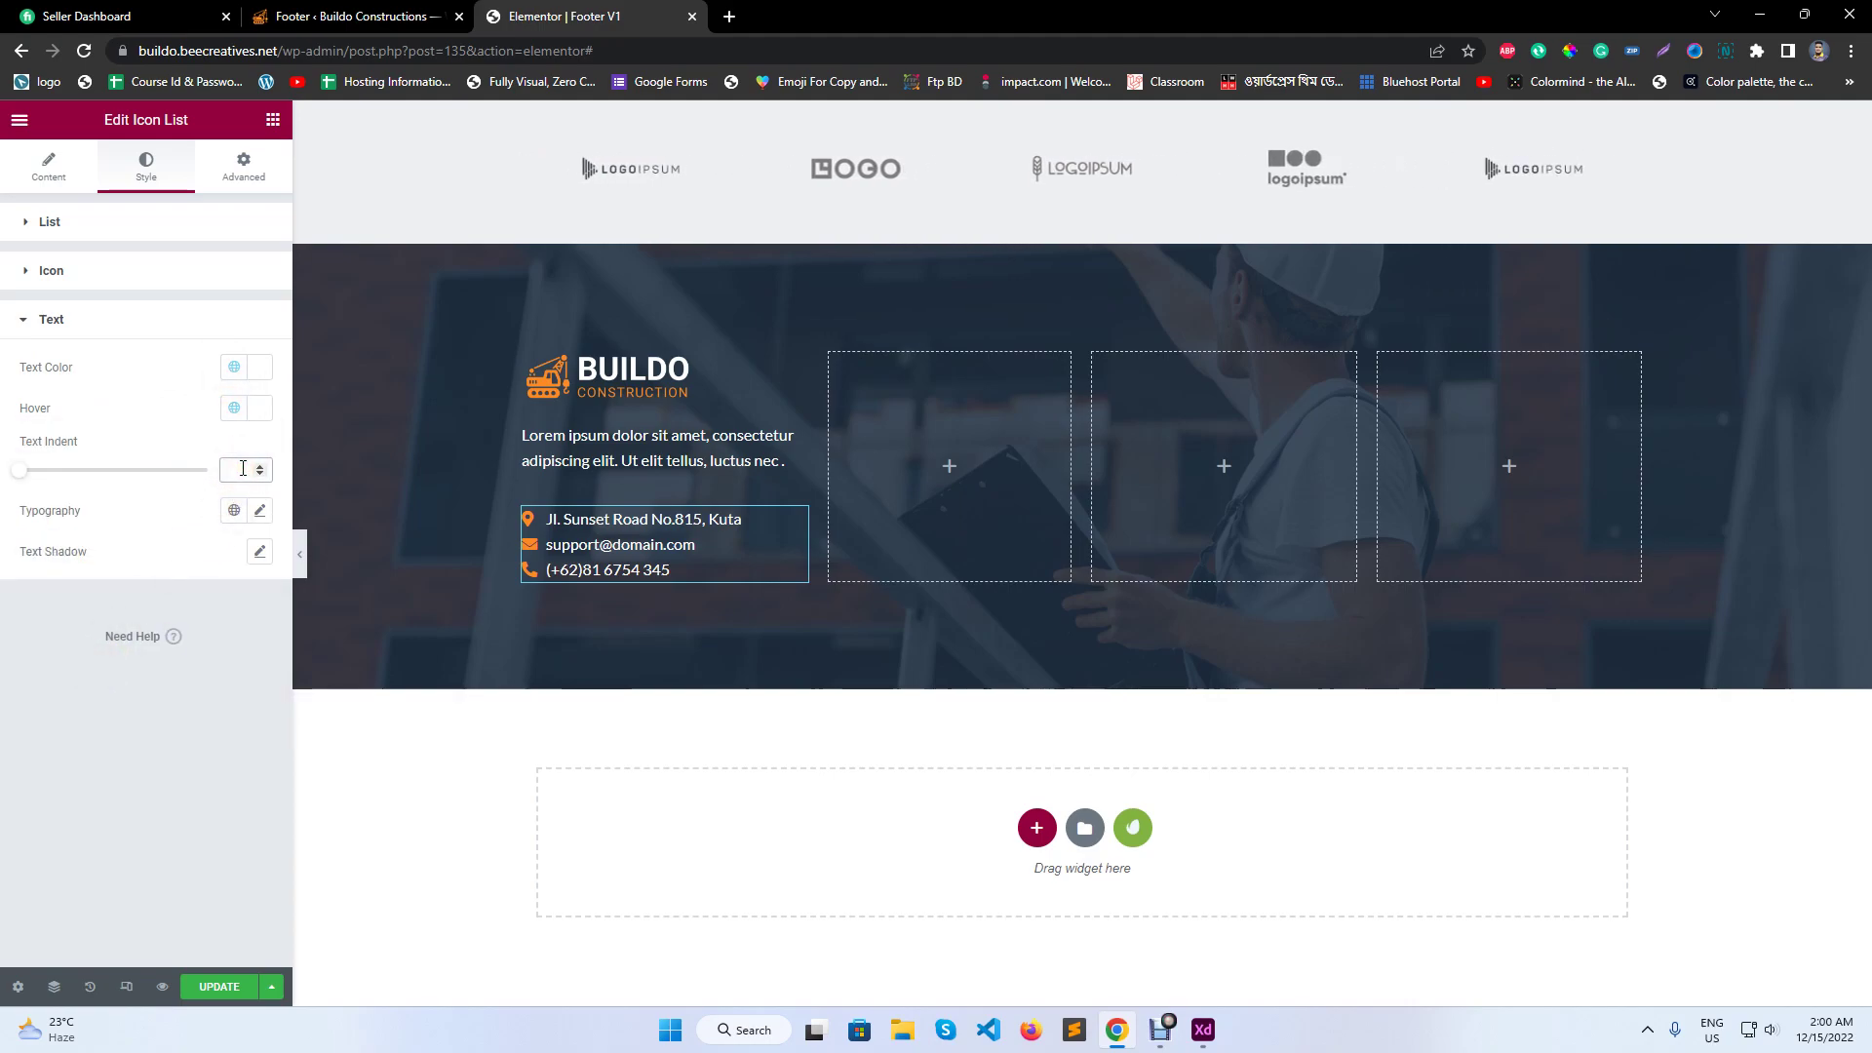
pyautogui.click(241, 527)
pyautogui.click(114, 709)
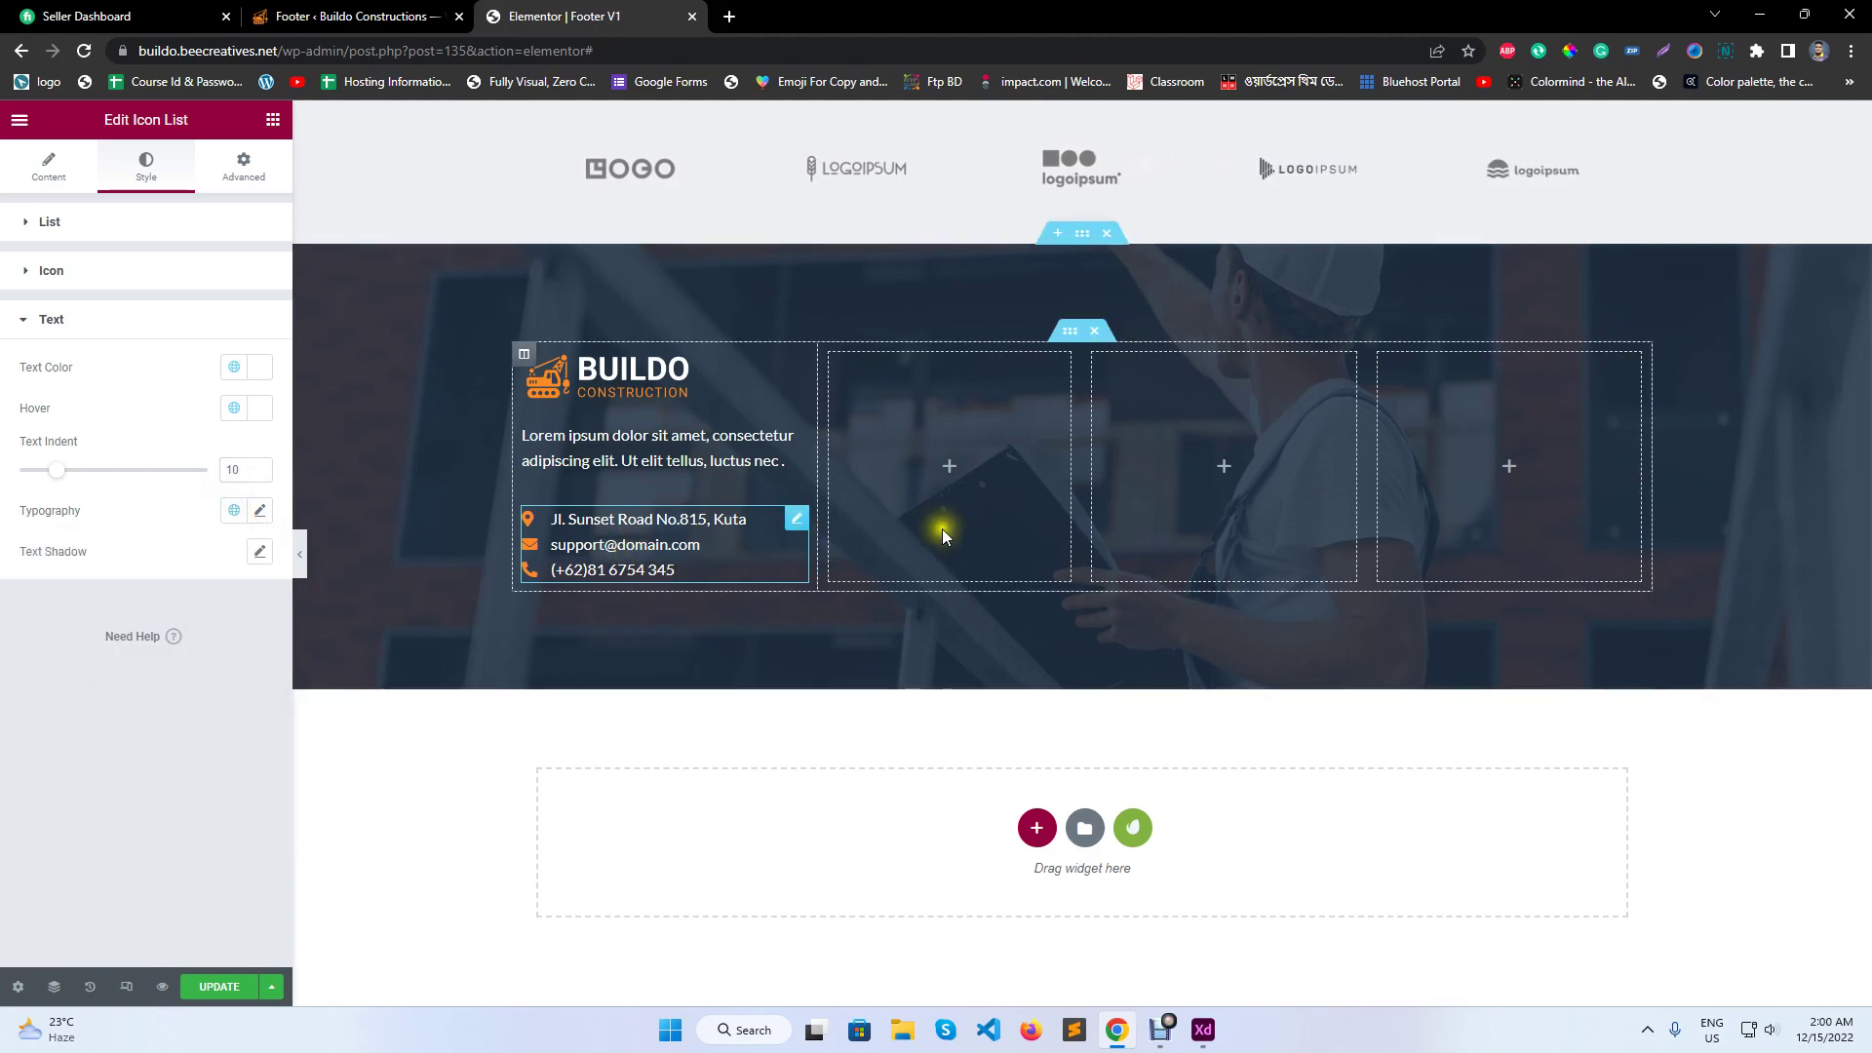
# - Set the space between the icon list items to 10 and update the template
pyautogui.click(54, 221)
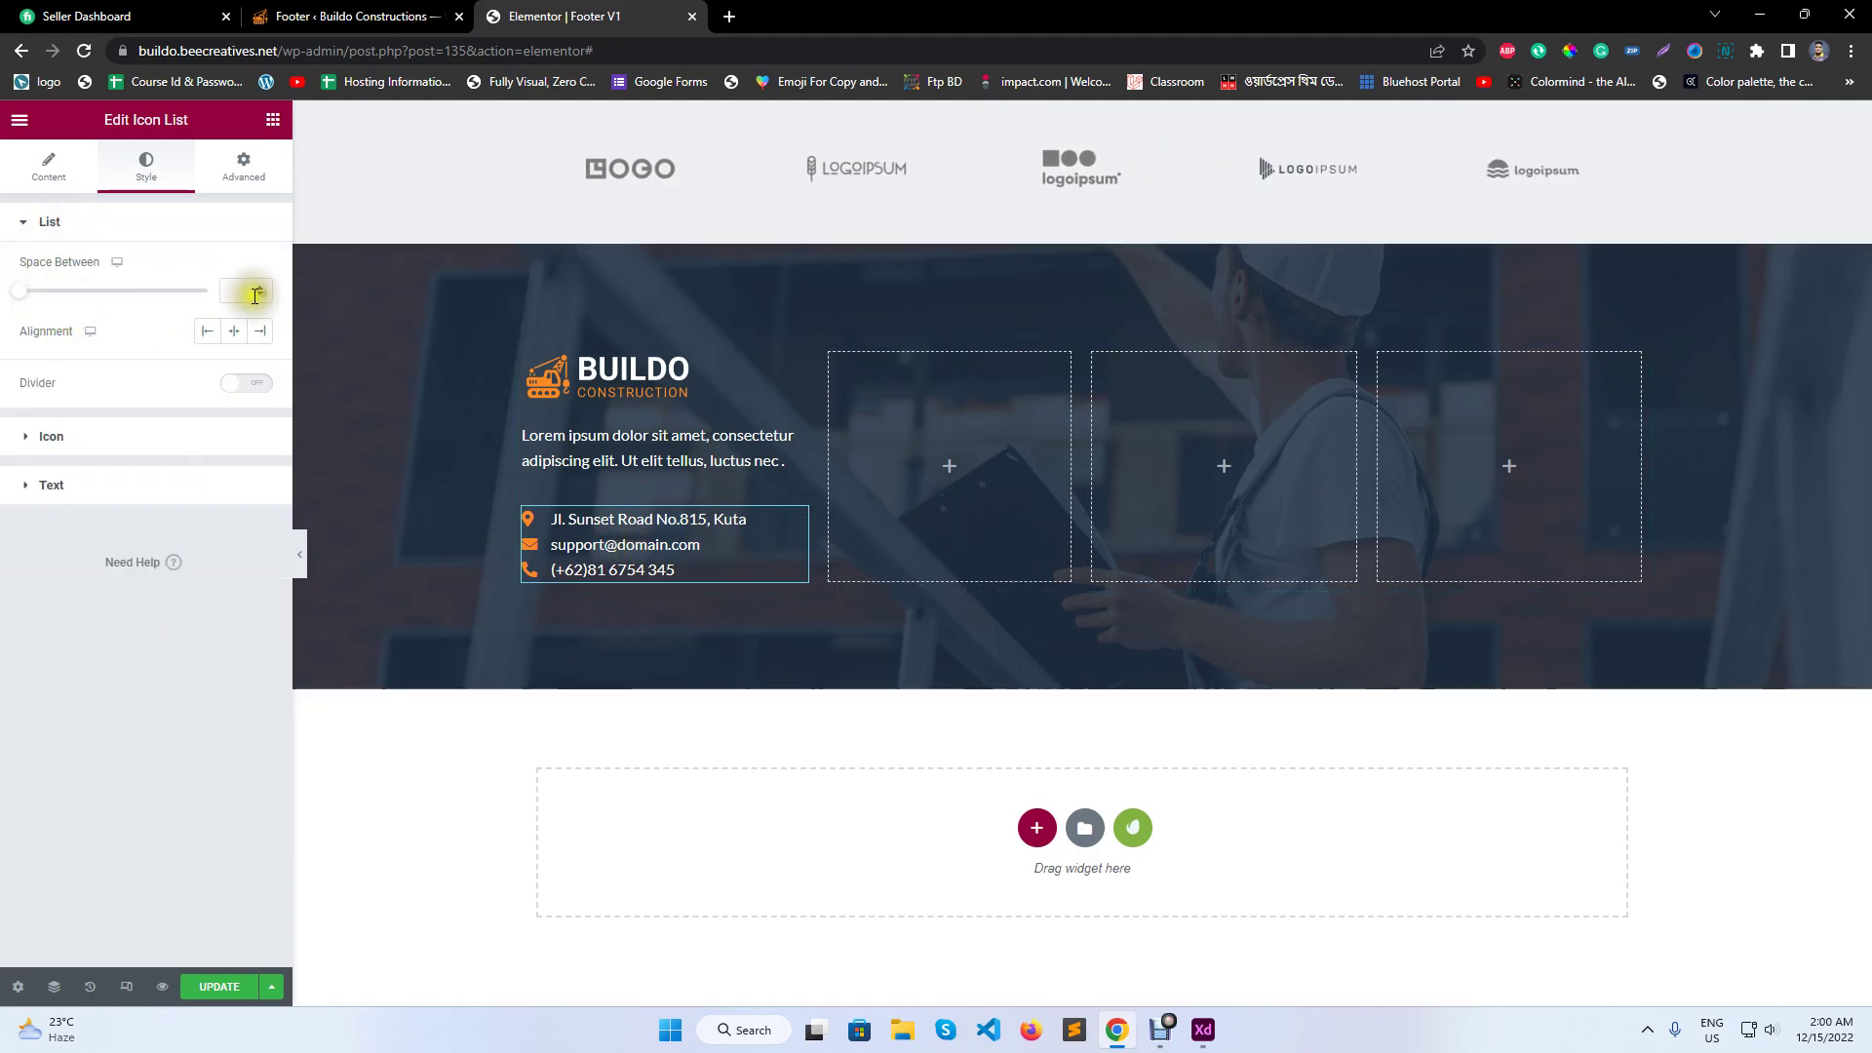
pyautogui.write('15')
pyautogui.press('Down')
pyautogui.press('Down')
pyautogui.press('Down')
pyautogui.press('Down')
pyautogui.press('Down')
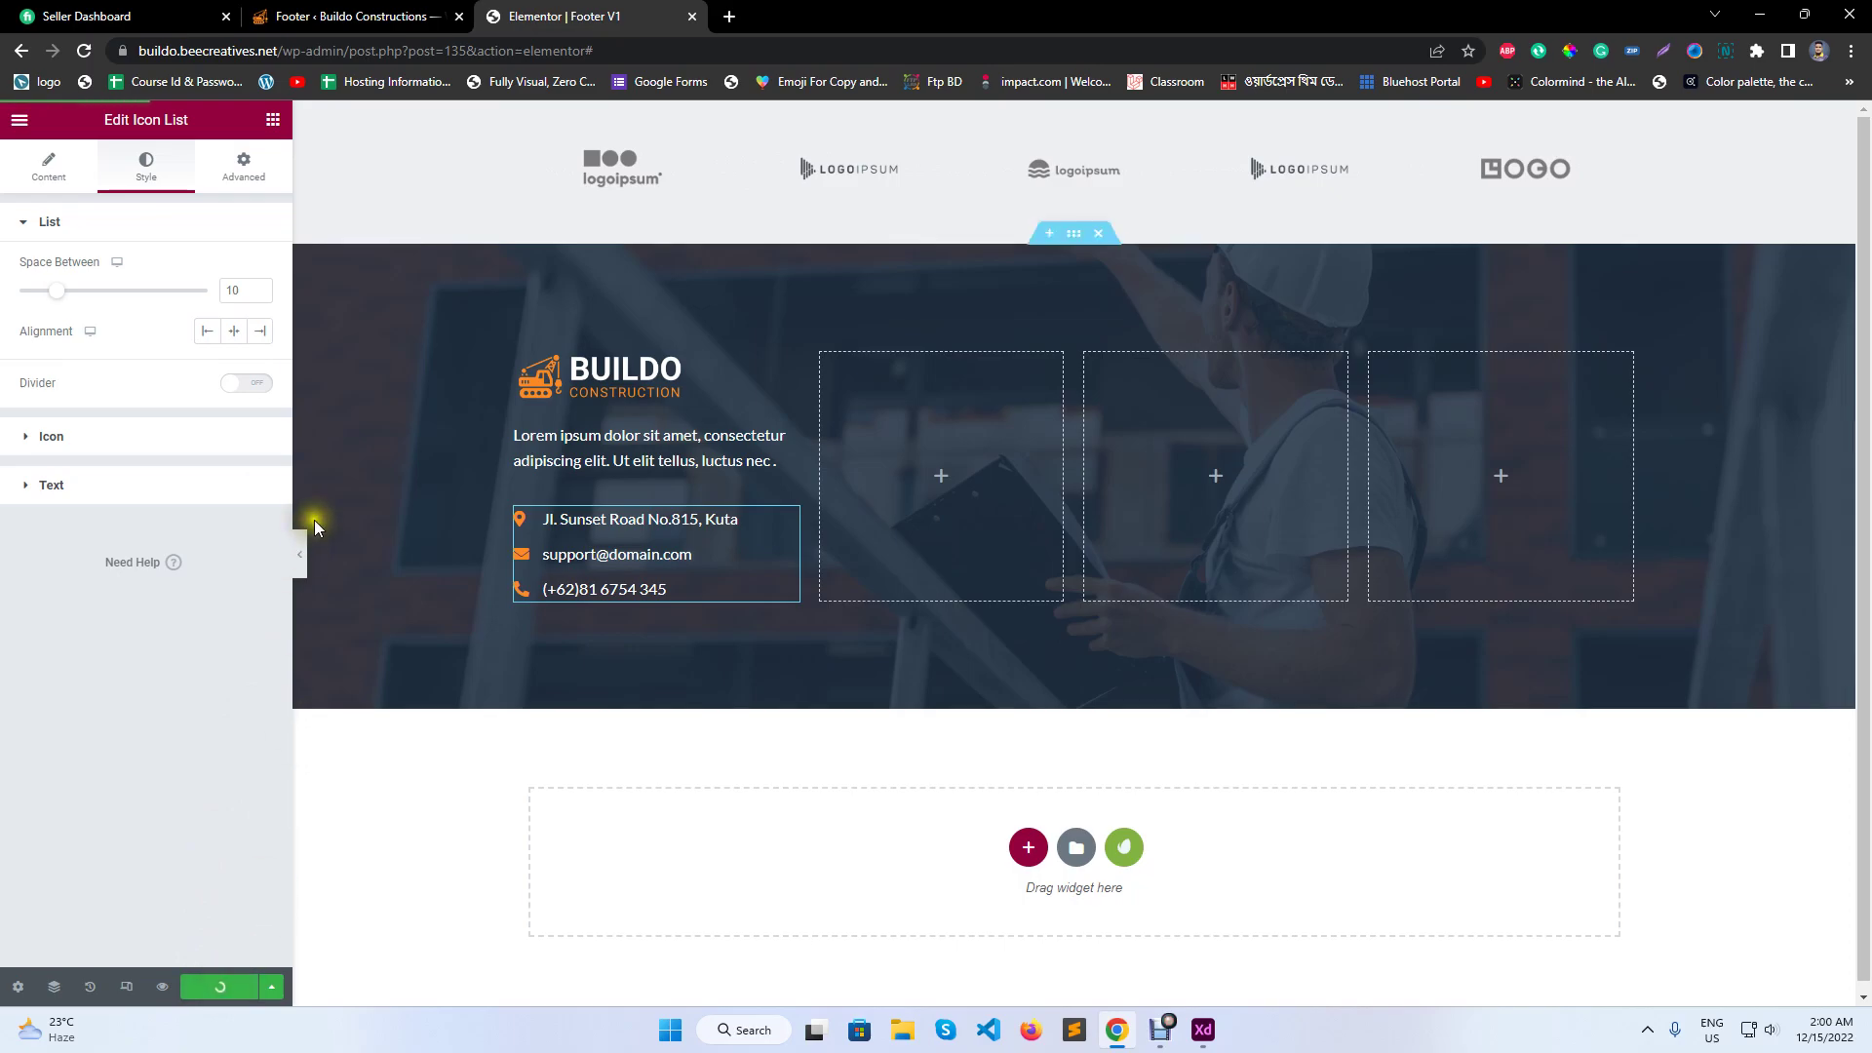
# - Preview the footer without the editing panel and compare it with the Adobe XD design
pyautogui.click(300, 553)
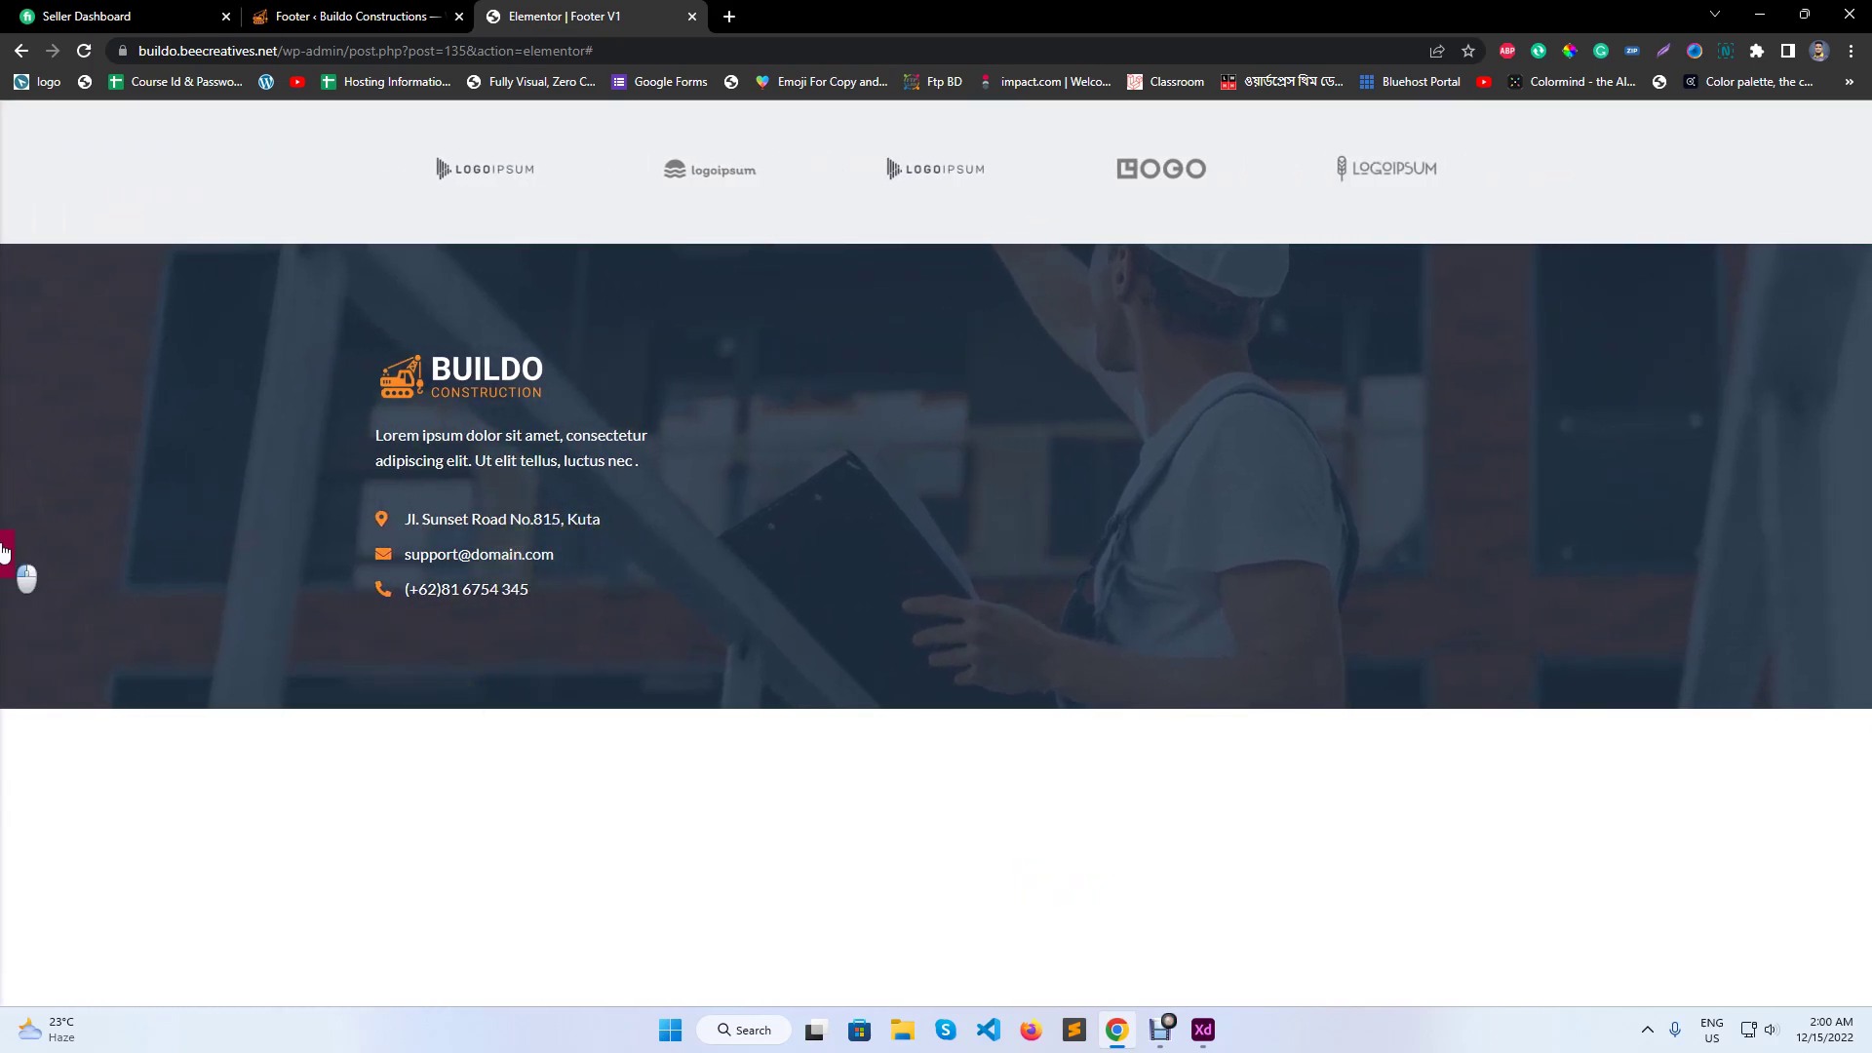
pyautogui.hotkey('ctrl', 'shift', 'p')
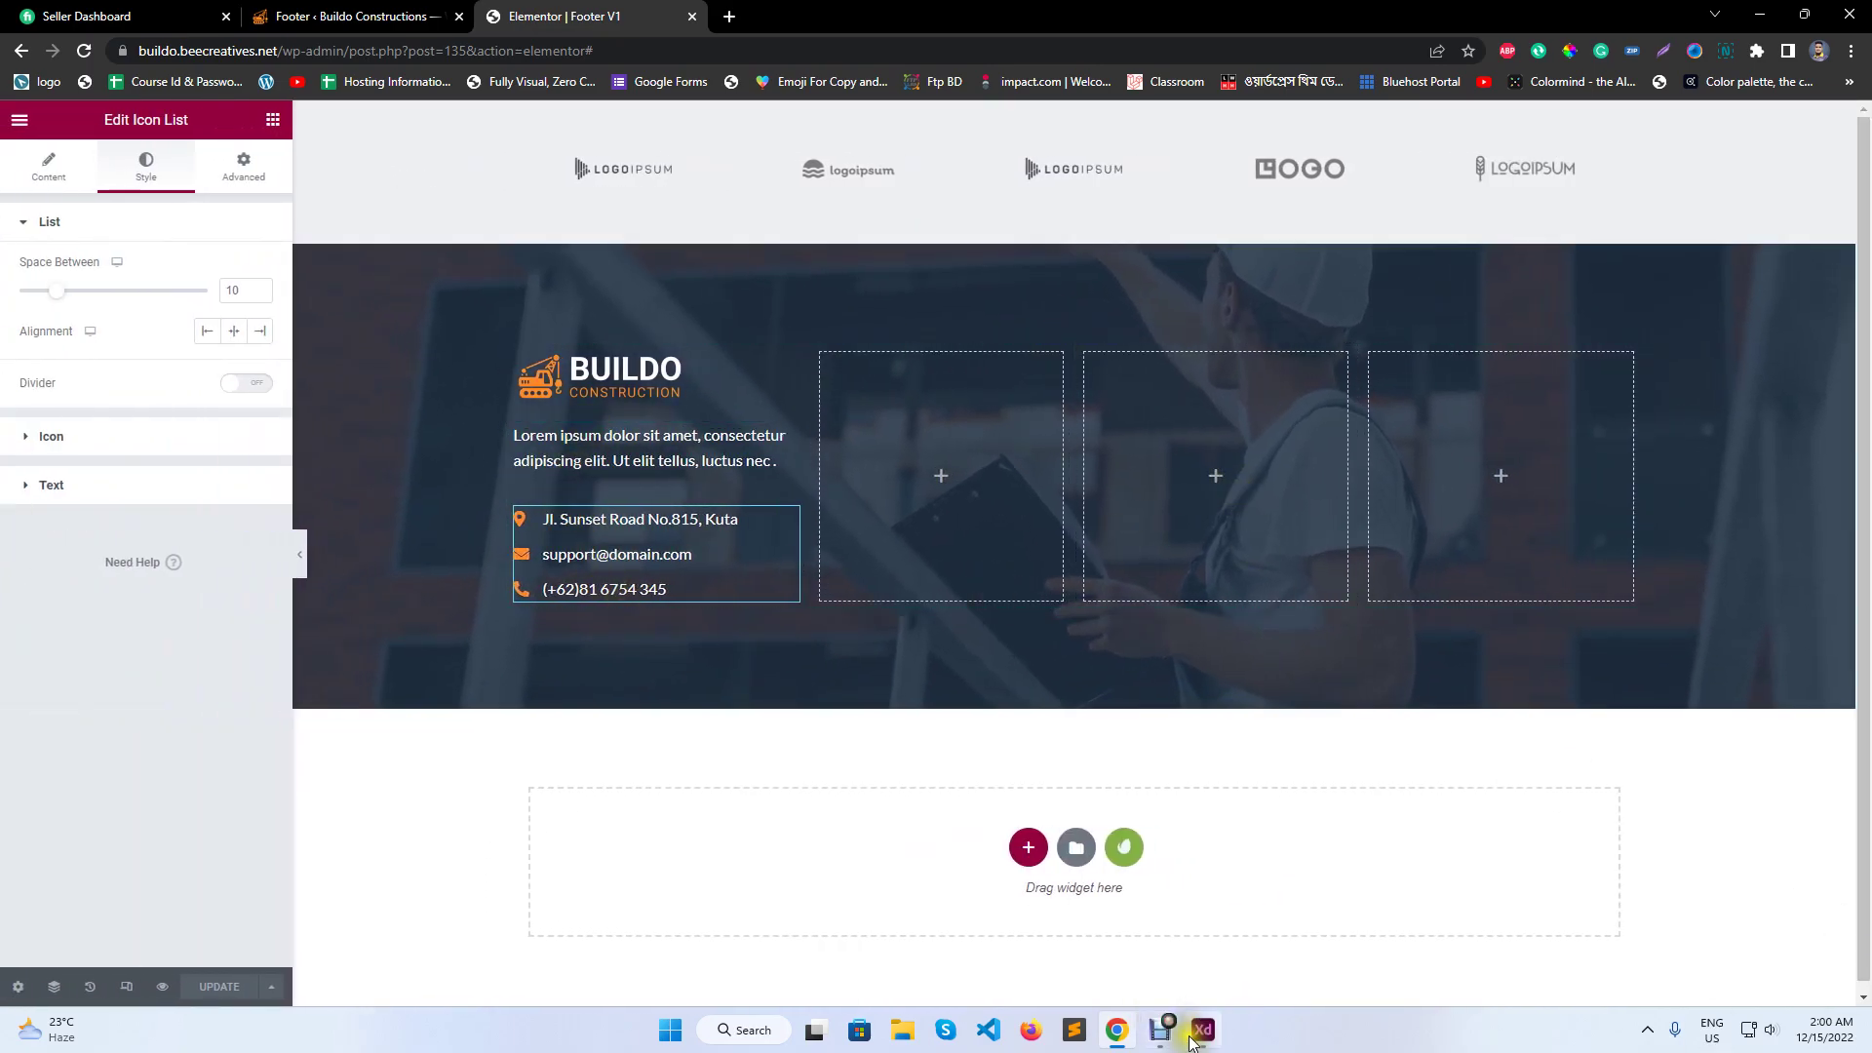
pyautogui.click(1201, 1031)
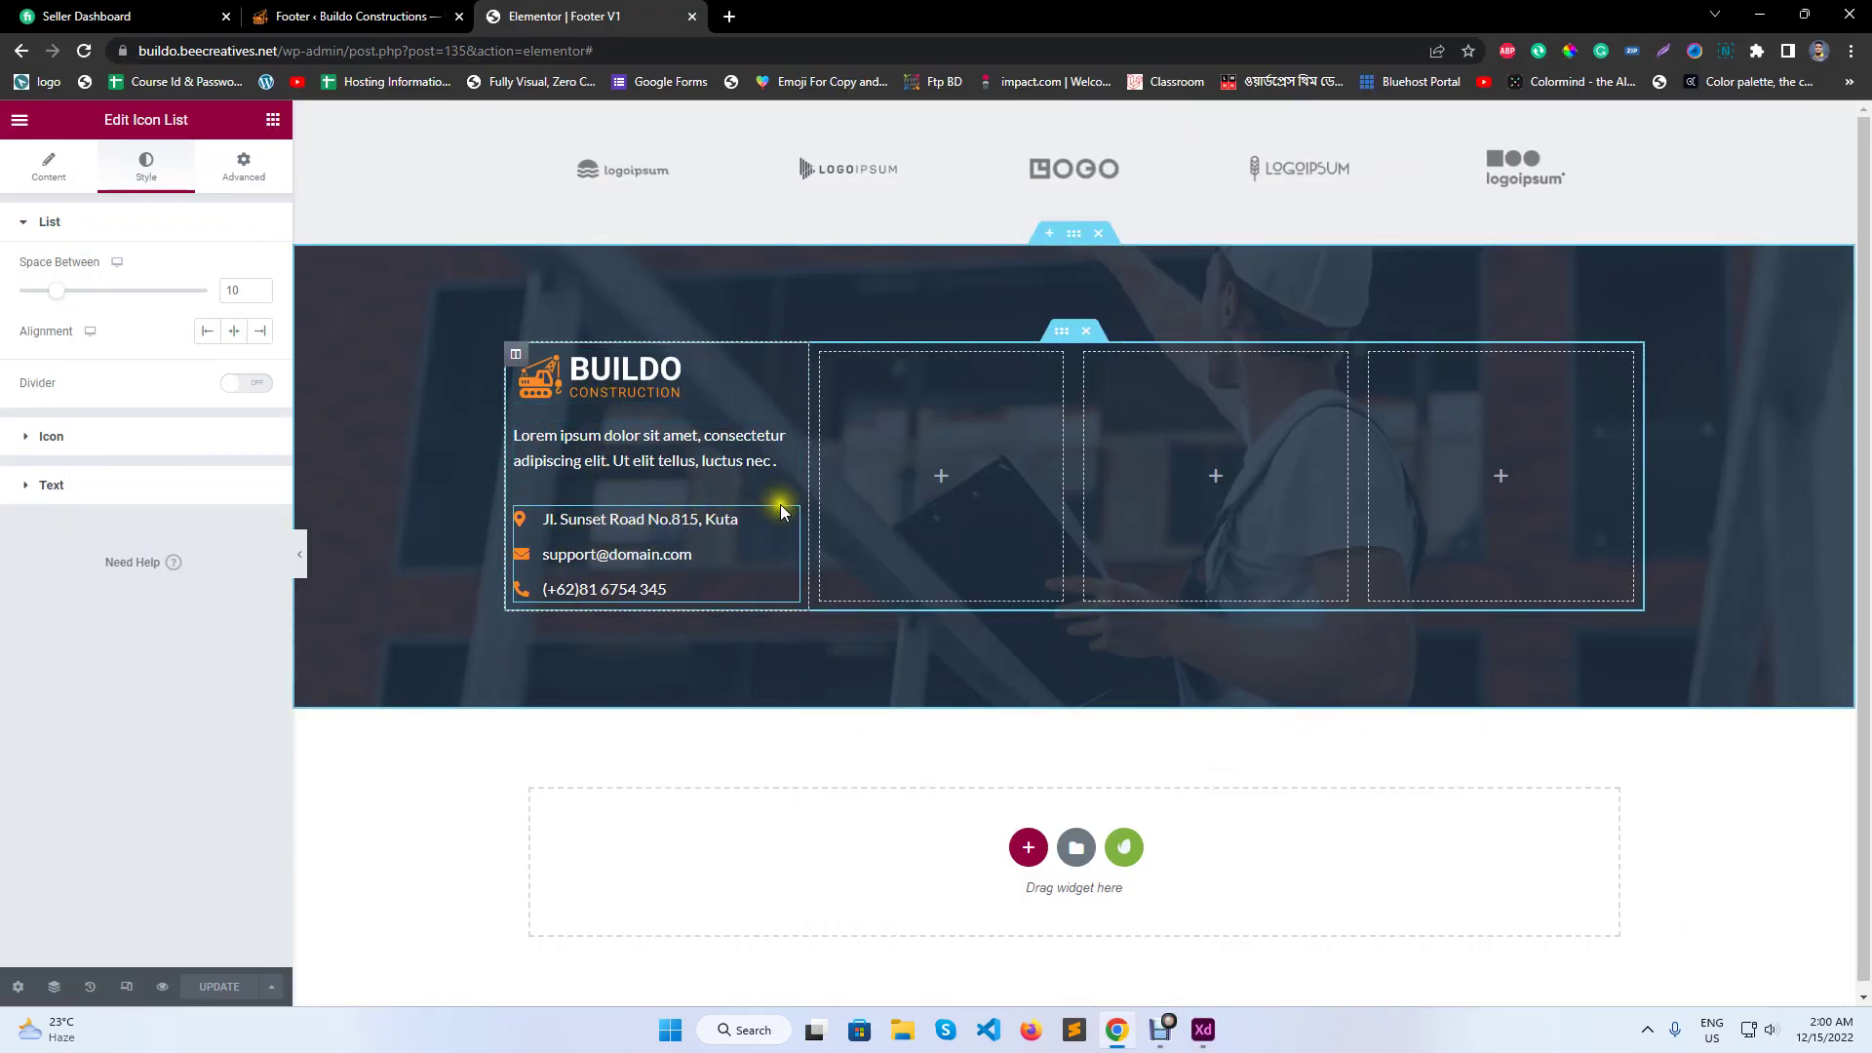
# - Unlink the footer paragraph's margins and set its bottom margin to -10
pyautogui.click(780, 447)
pyautogui.click(222, 184)
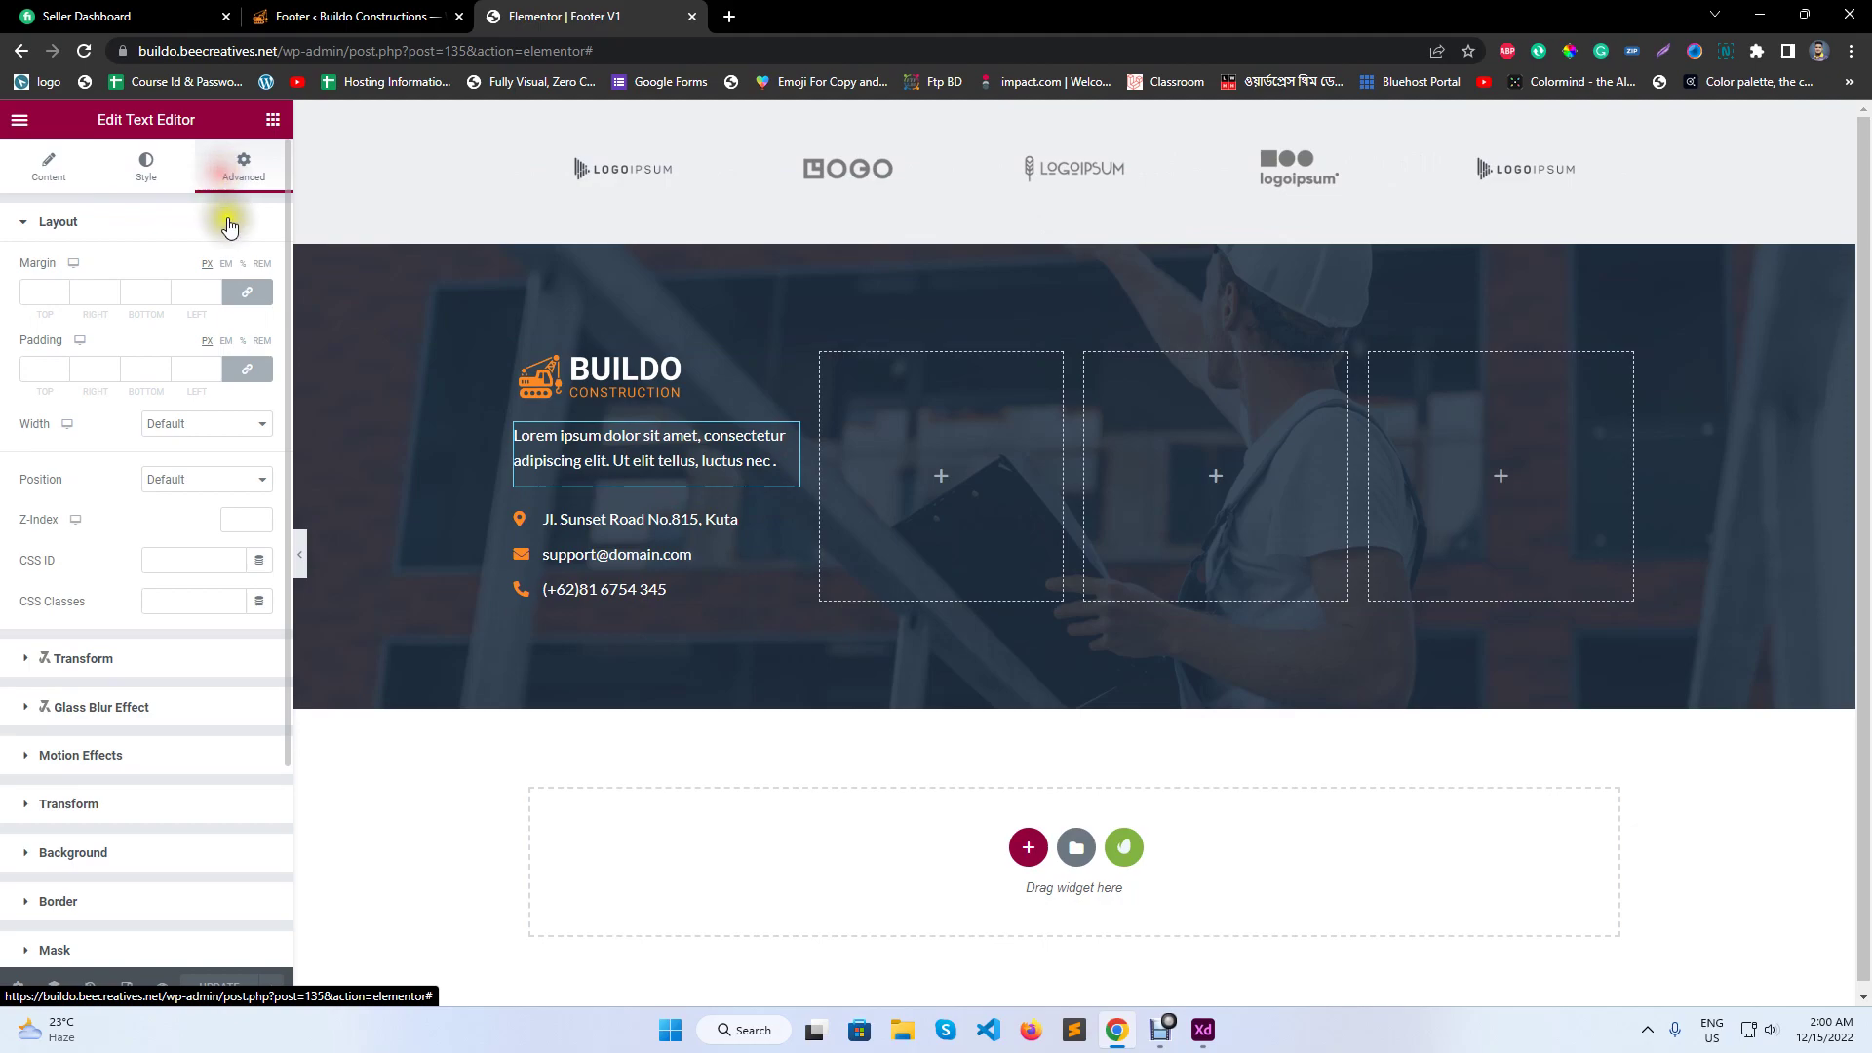
pyautogui.moveTo(161, 300); pyautogui.dragTo(162, 302)
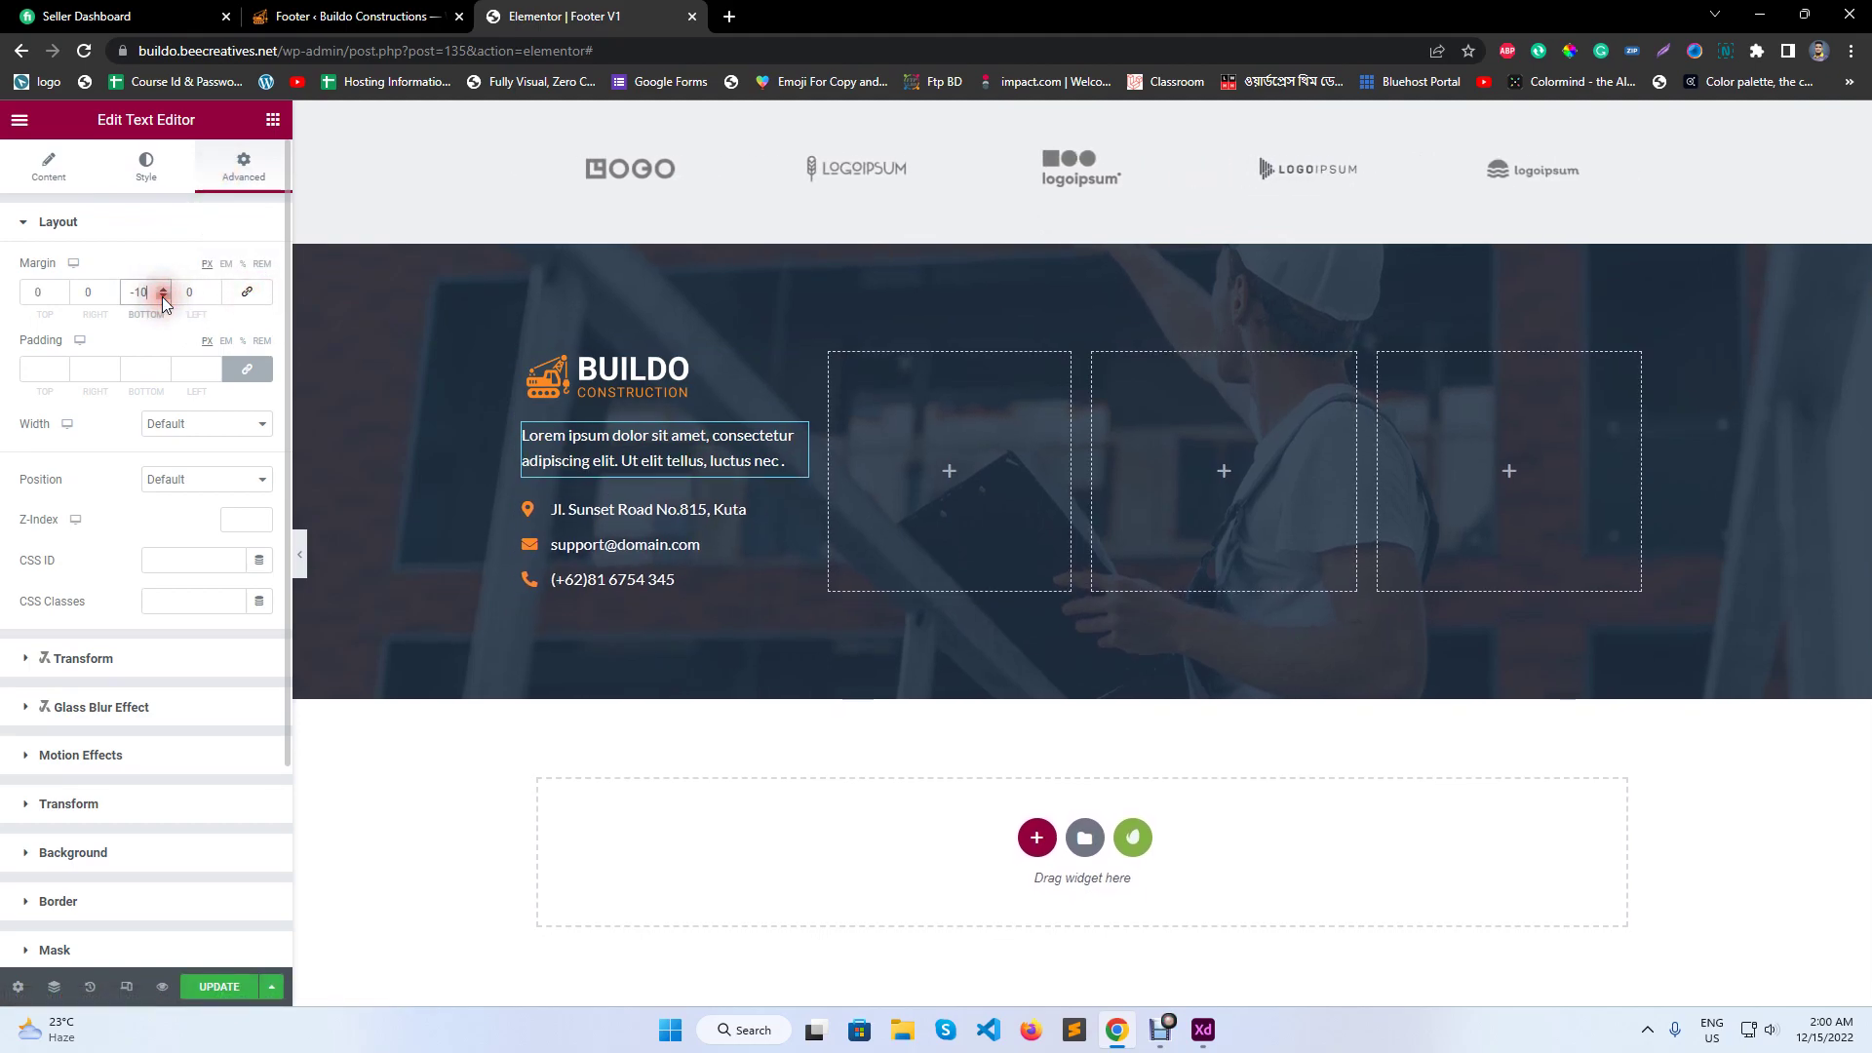
# - Update the template, adjust the footer paragraph's bottom margin to -15, and update the template again
pyautogui.click(229, 985)
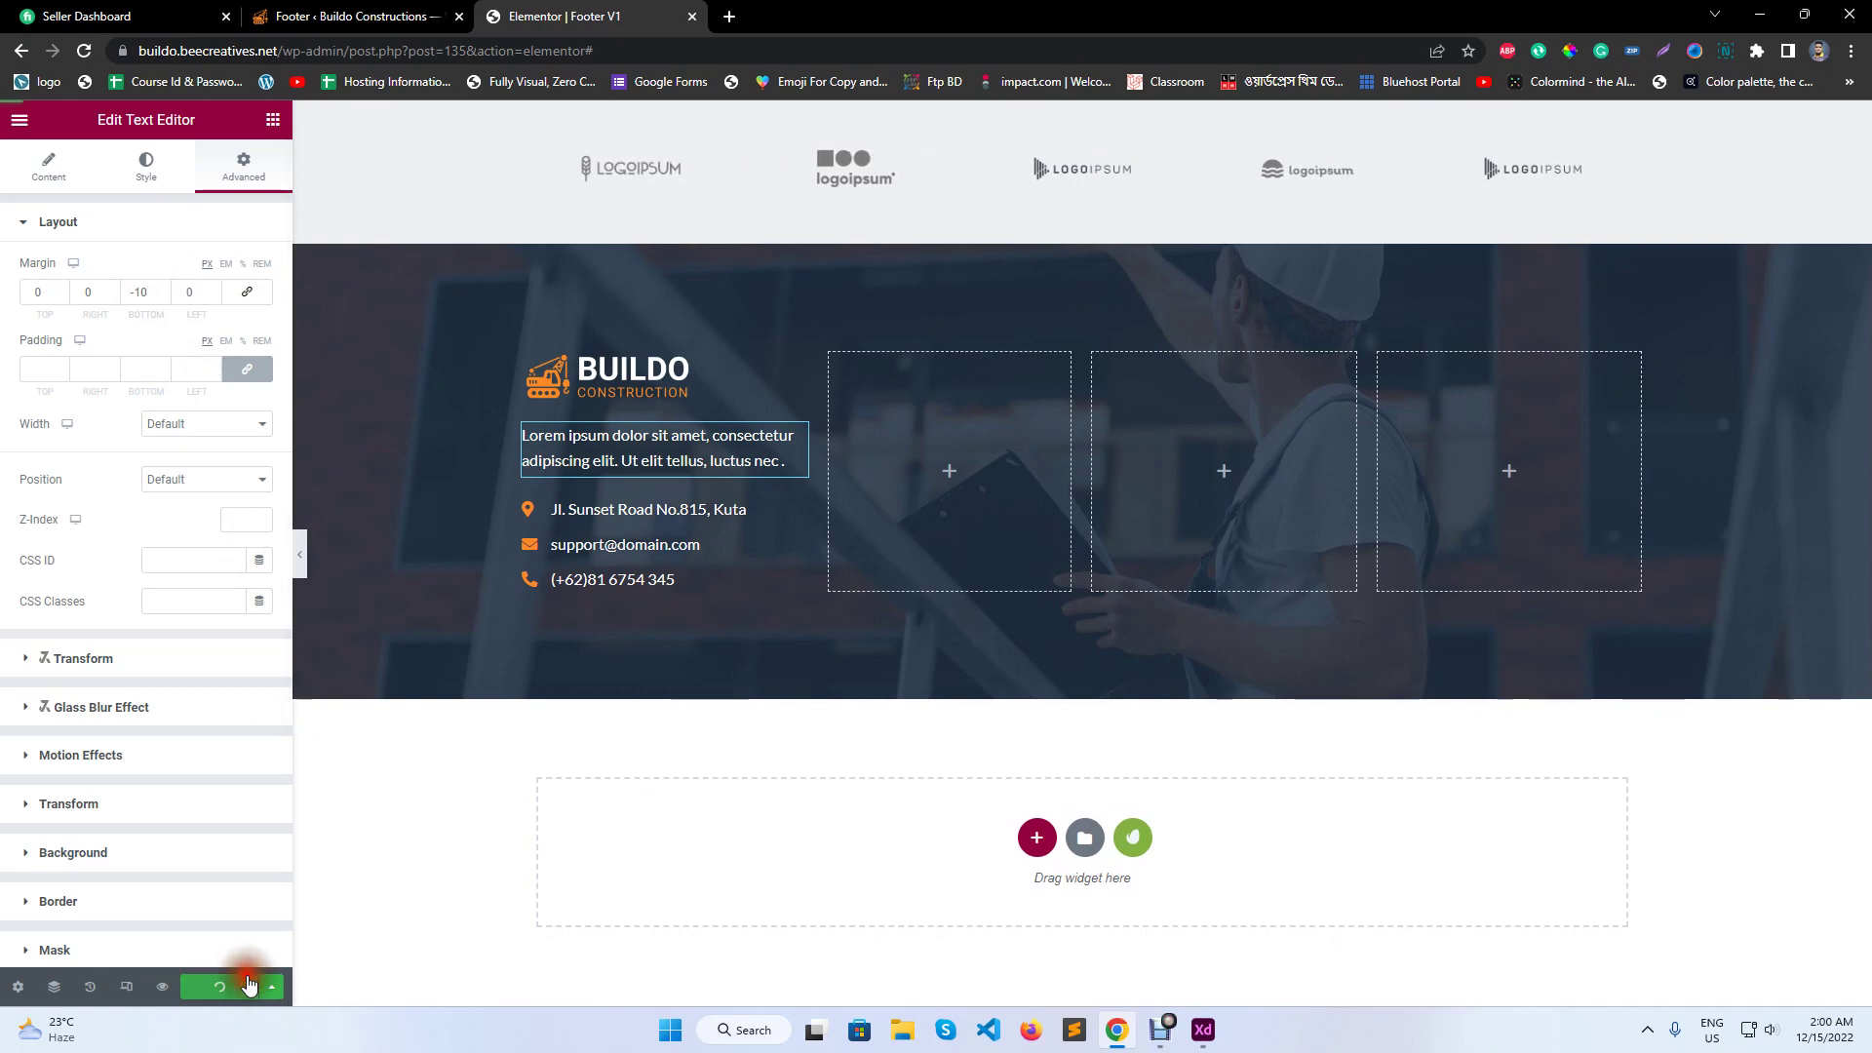
pyautogui.click(142, 291)
pyautogui.moveTo(159, 298); pyautogui.dragTo(159, 300)
pyautogui.click(160, 296)
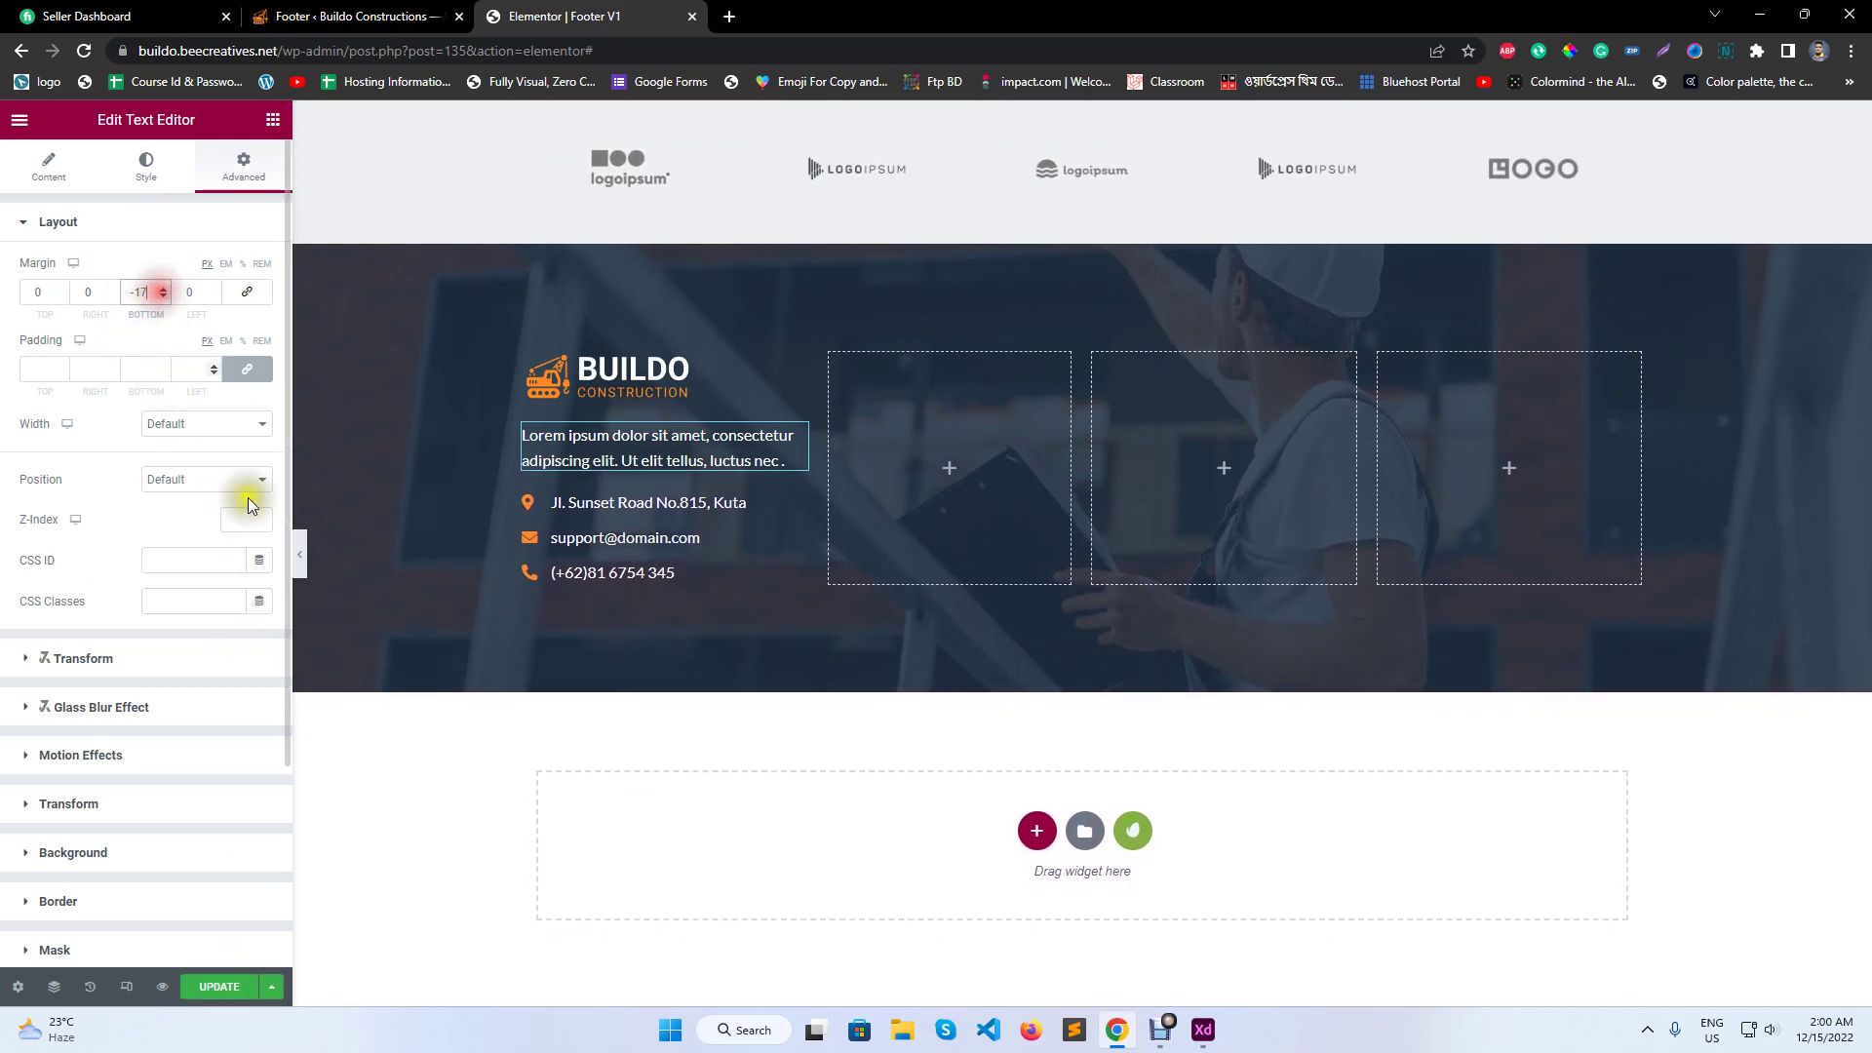
pyautogui.click(163, 288)
pyautogui.click(164, 288)
pyautogui.click(220, 986)
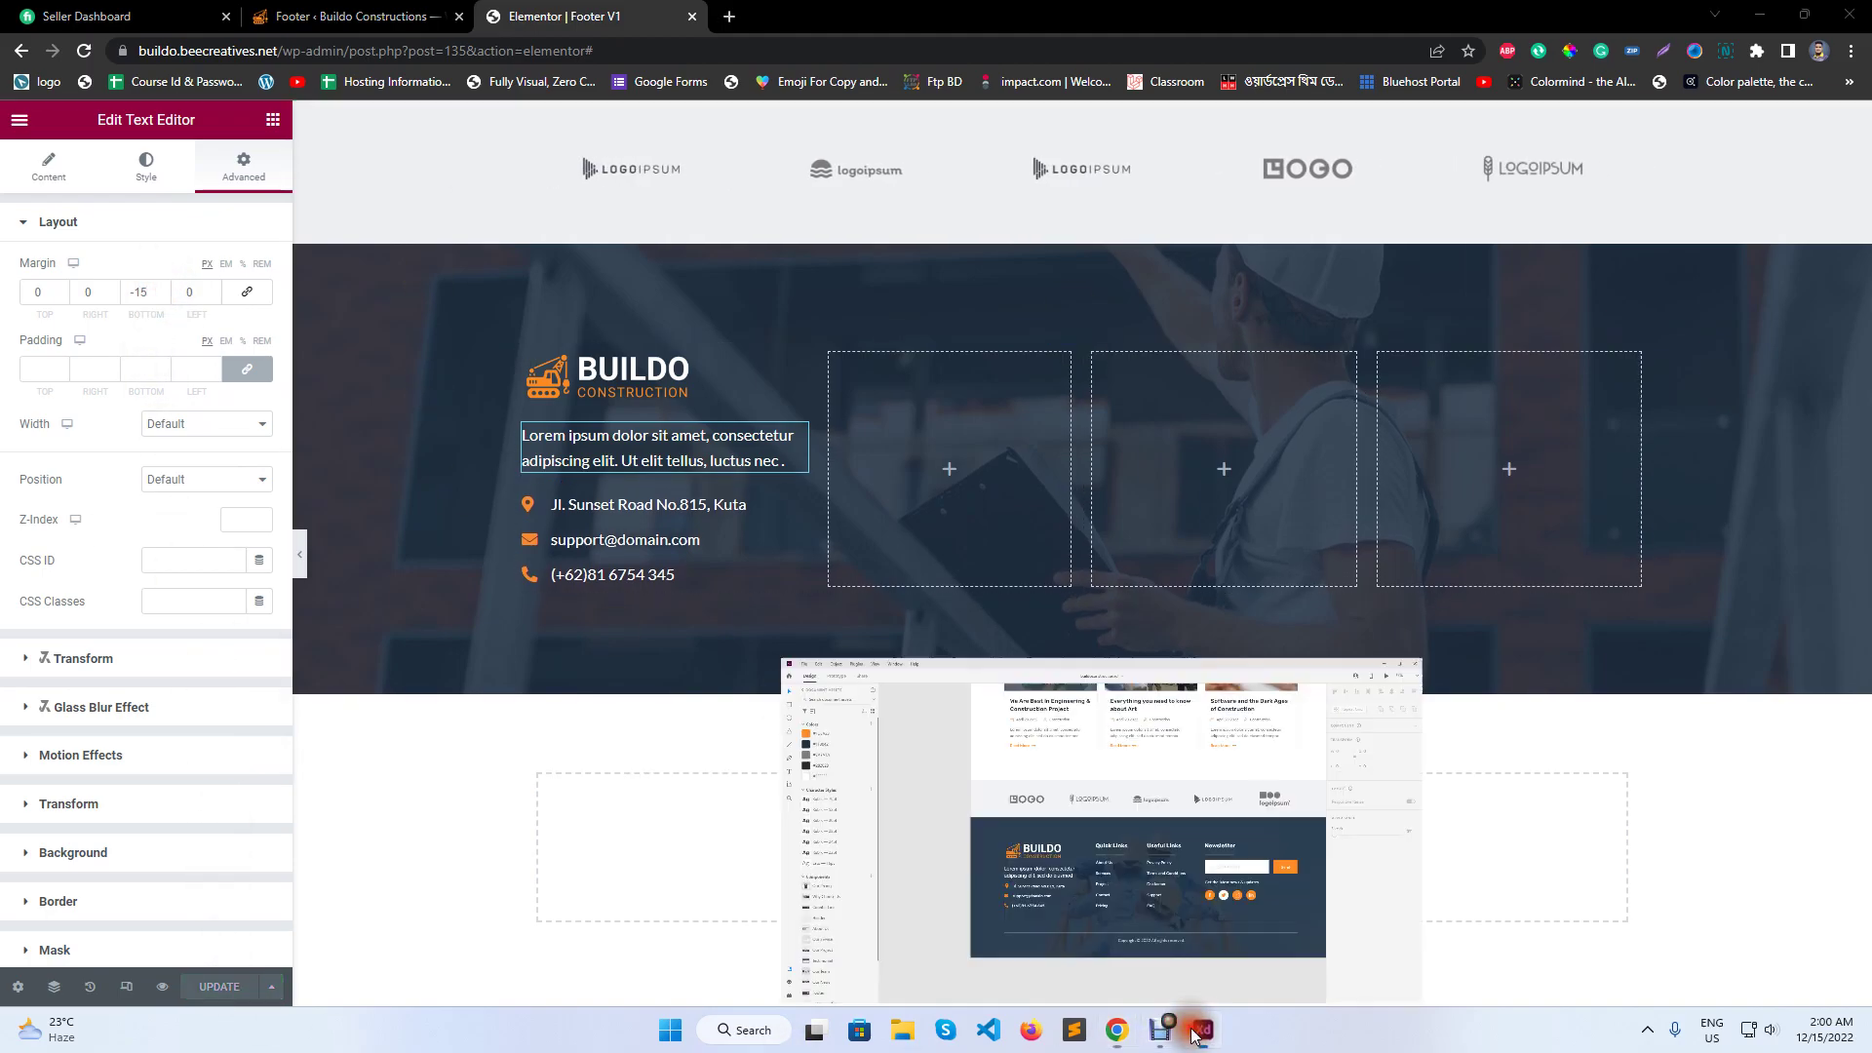
# - Check the footer columns in the Adobe XD design and add a Heading widget titled "Quick Links" to the second column
pyautogui.click(1203, 1030)
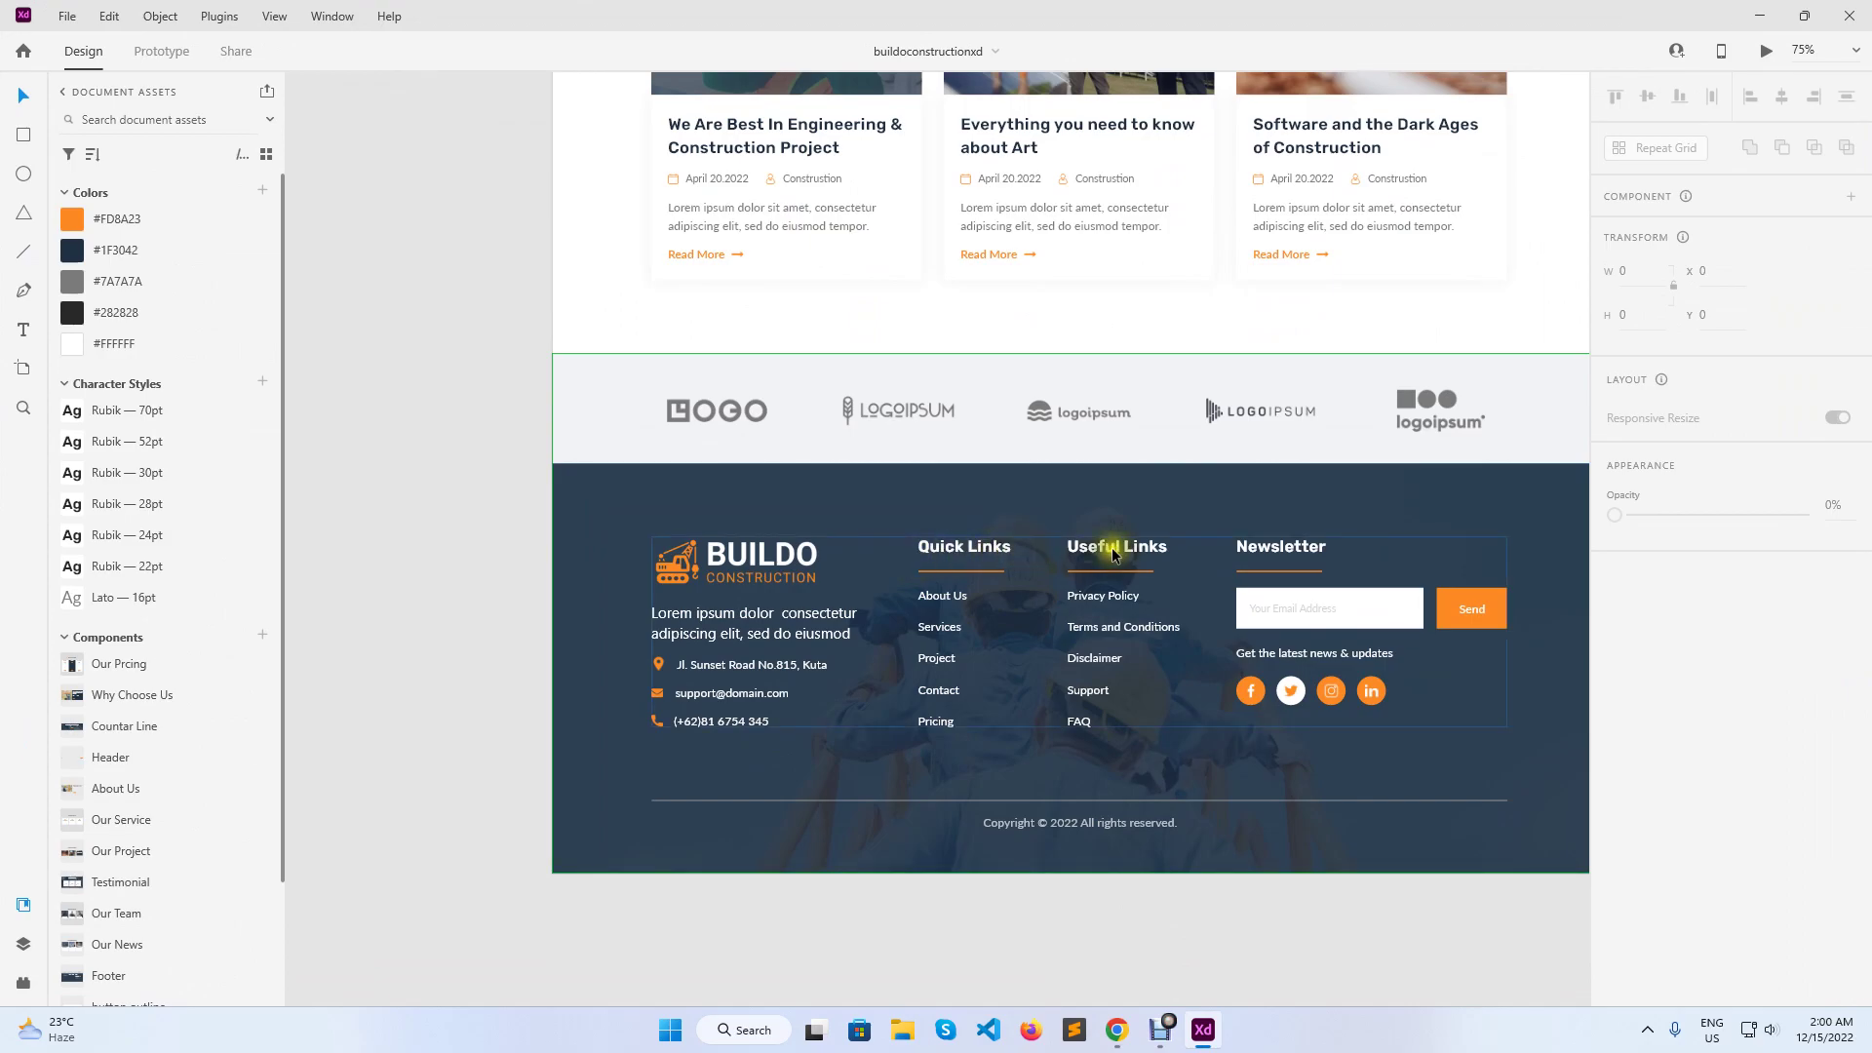
pyautogui.click(1116, 1029)
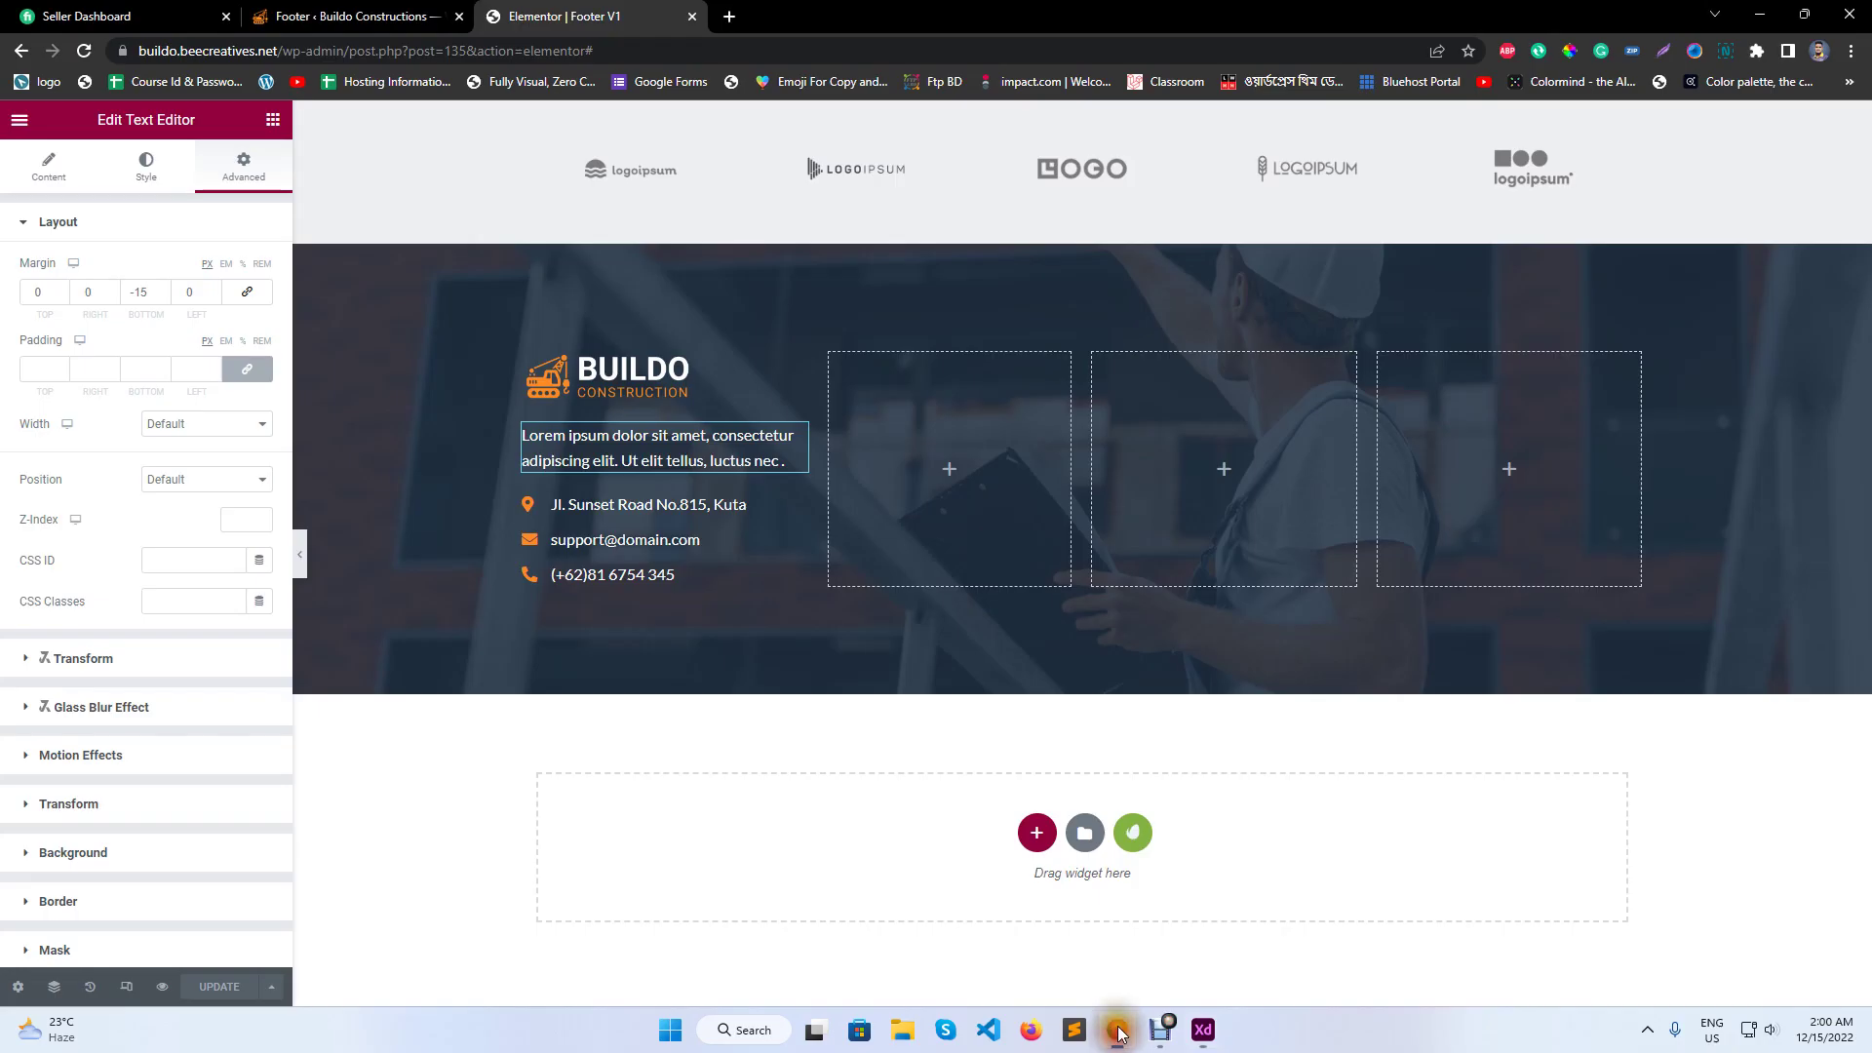
pyautogui.click(273, 119)
pyautogui.moveTo(209, 366); pyautogui.dragTo(982, 459)
pyautogui.tripleClick(26, 293)
pyautogui.write('Quick Links')
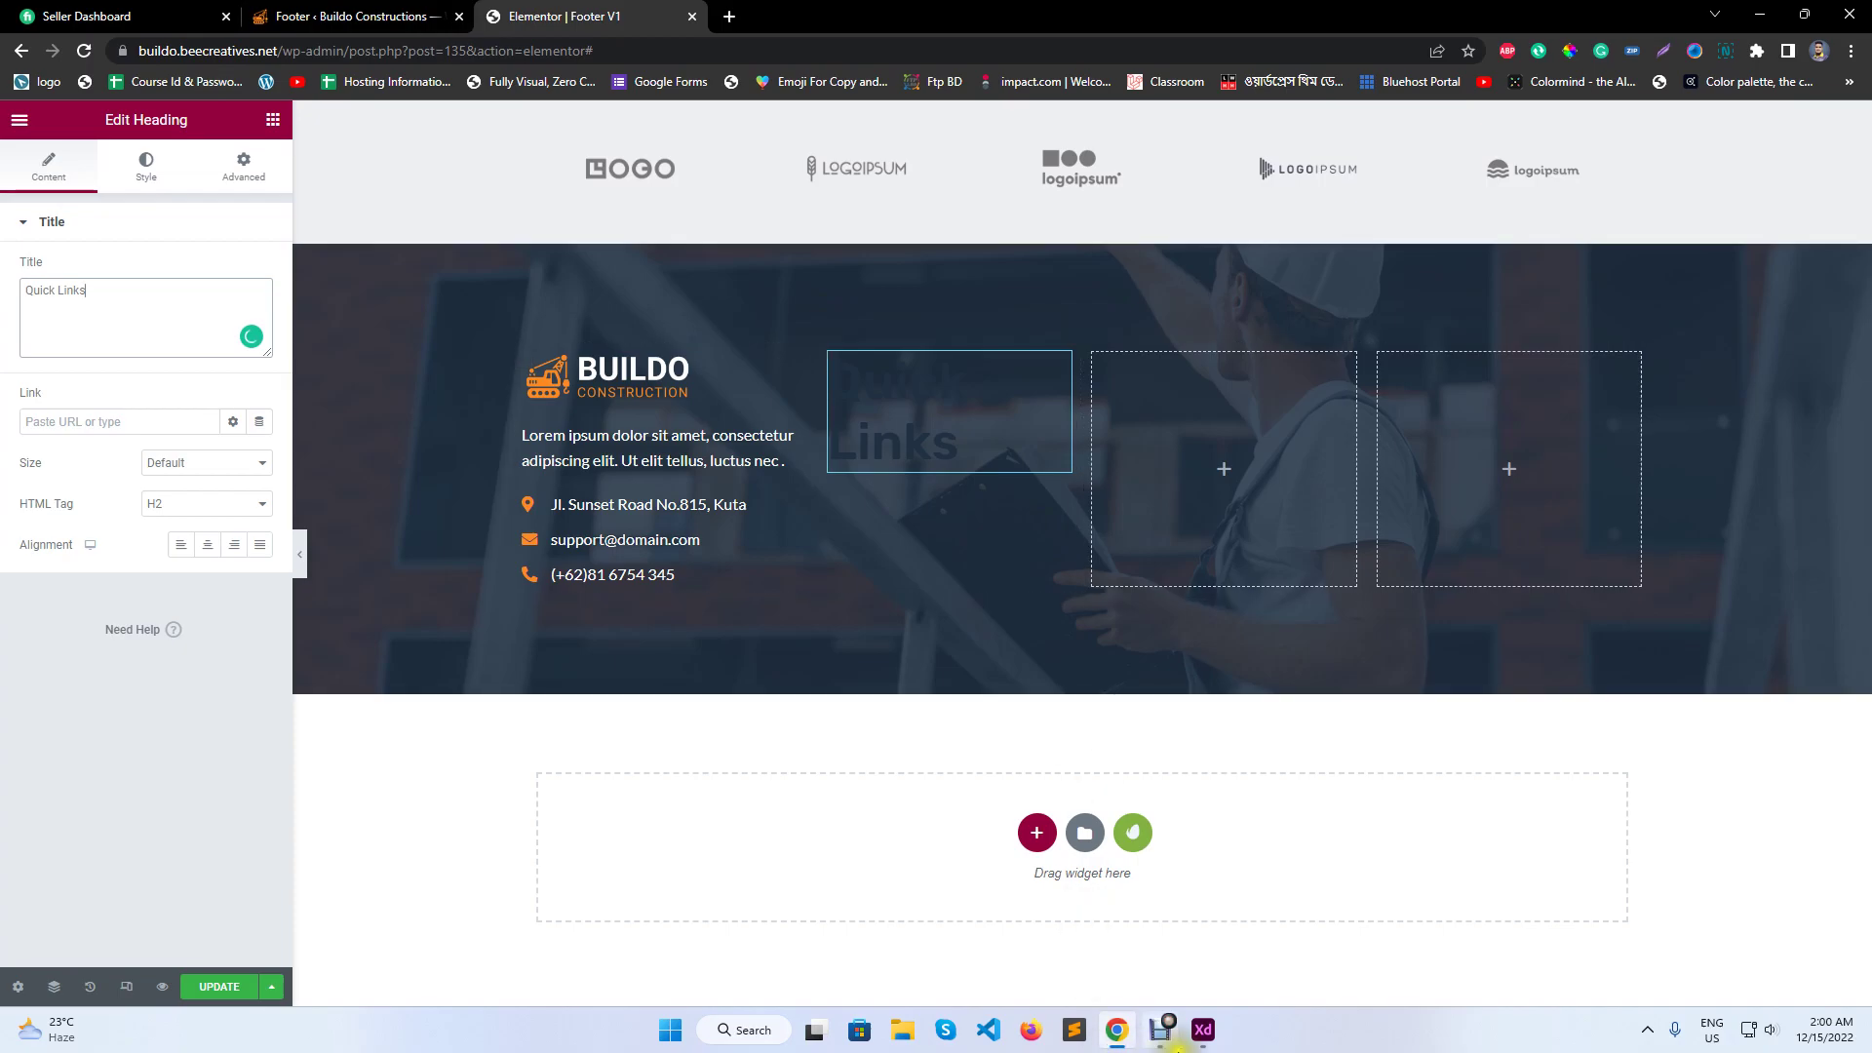
# - Check the Quick Links text style in the Adobe XD design and set the heading's HTML tag to H6
pyautogui.click(1201, 1029)
pyautogui.doubleClick(936, 548)
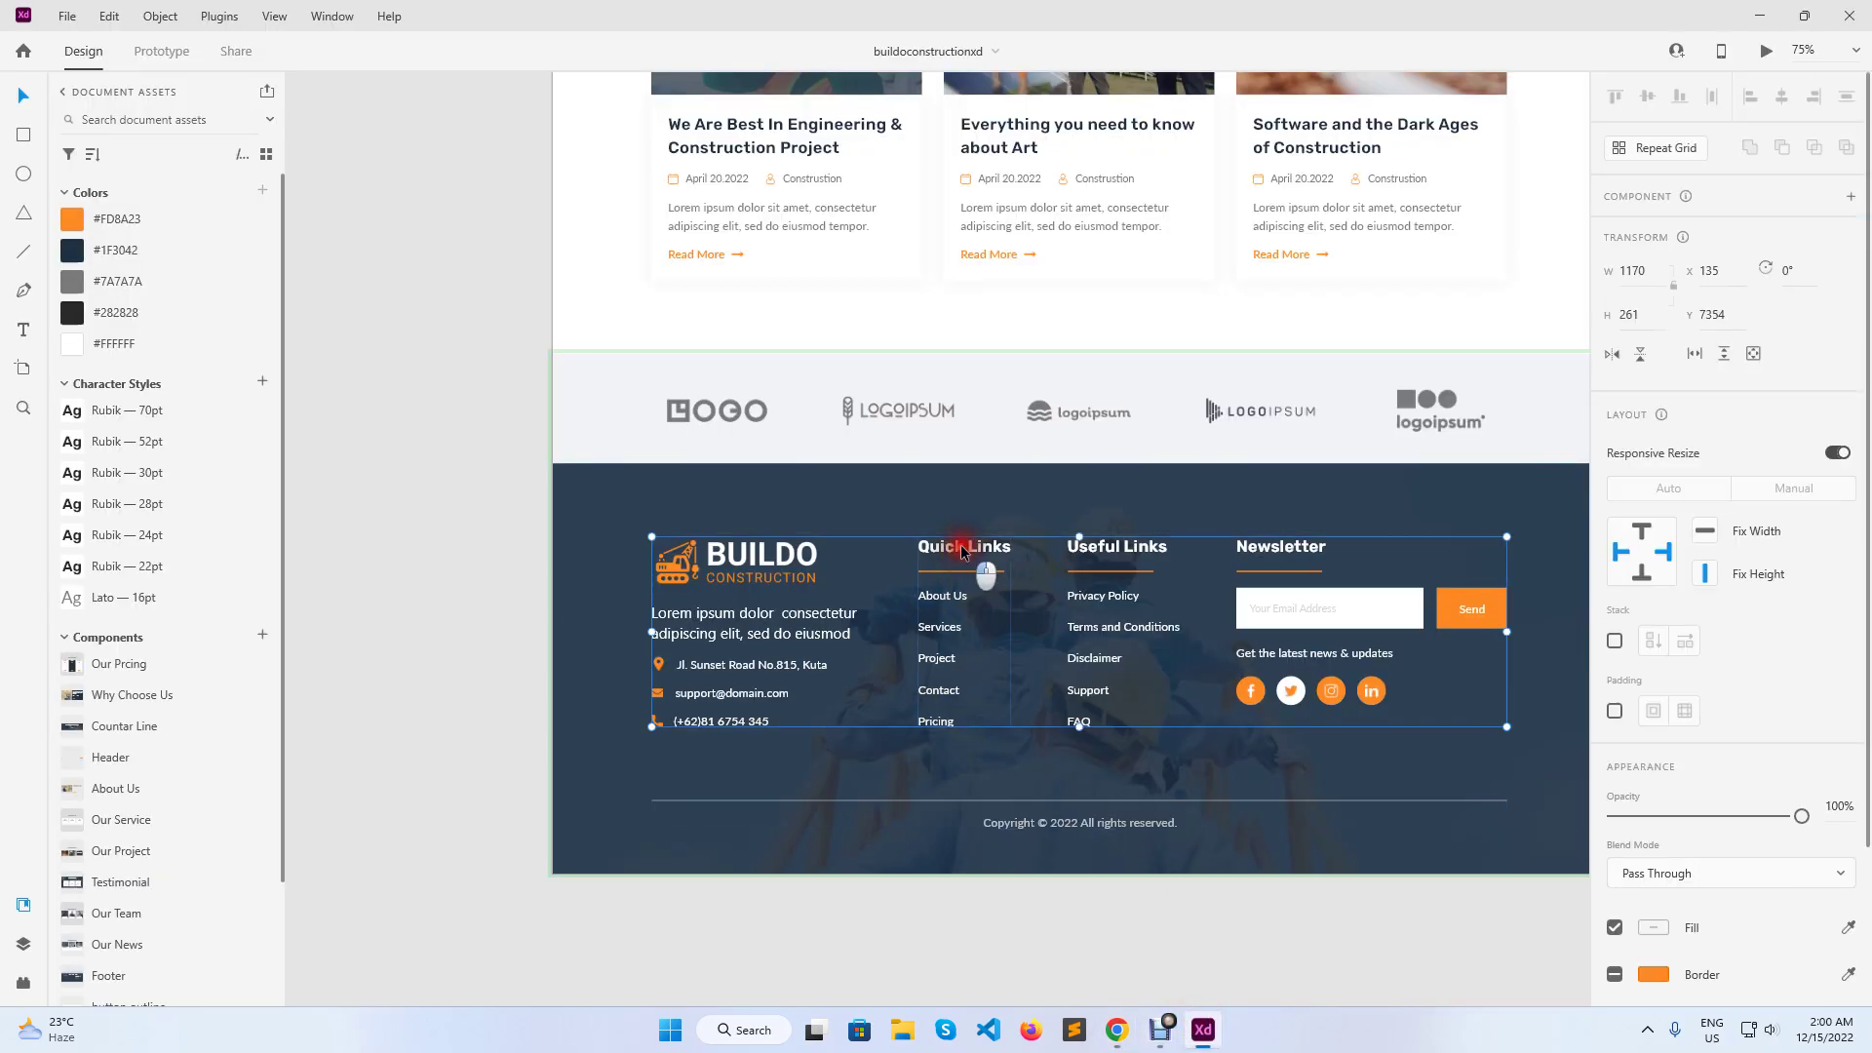
pyautogui.doubleClick(961, 549)
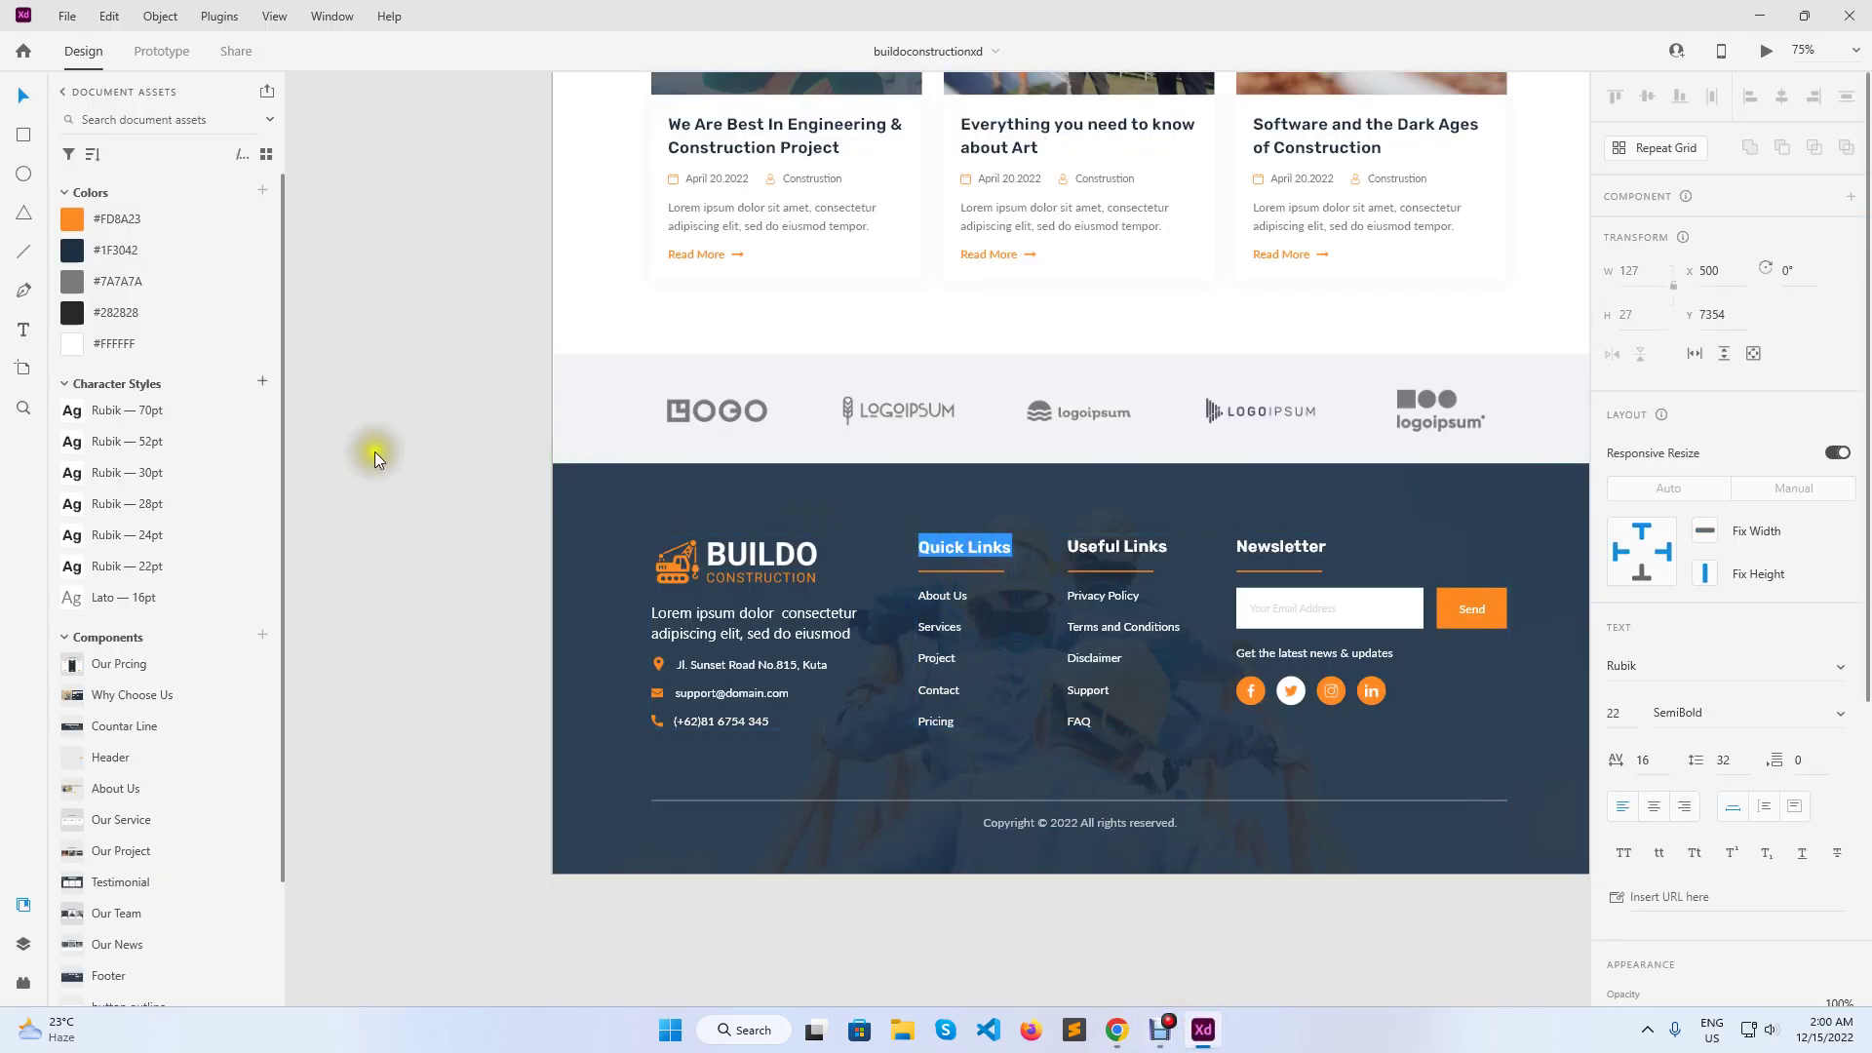
pyautogui.press('Escape')
pyautogui.click(1119, 1029)
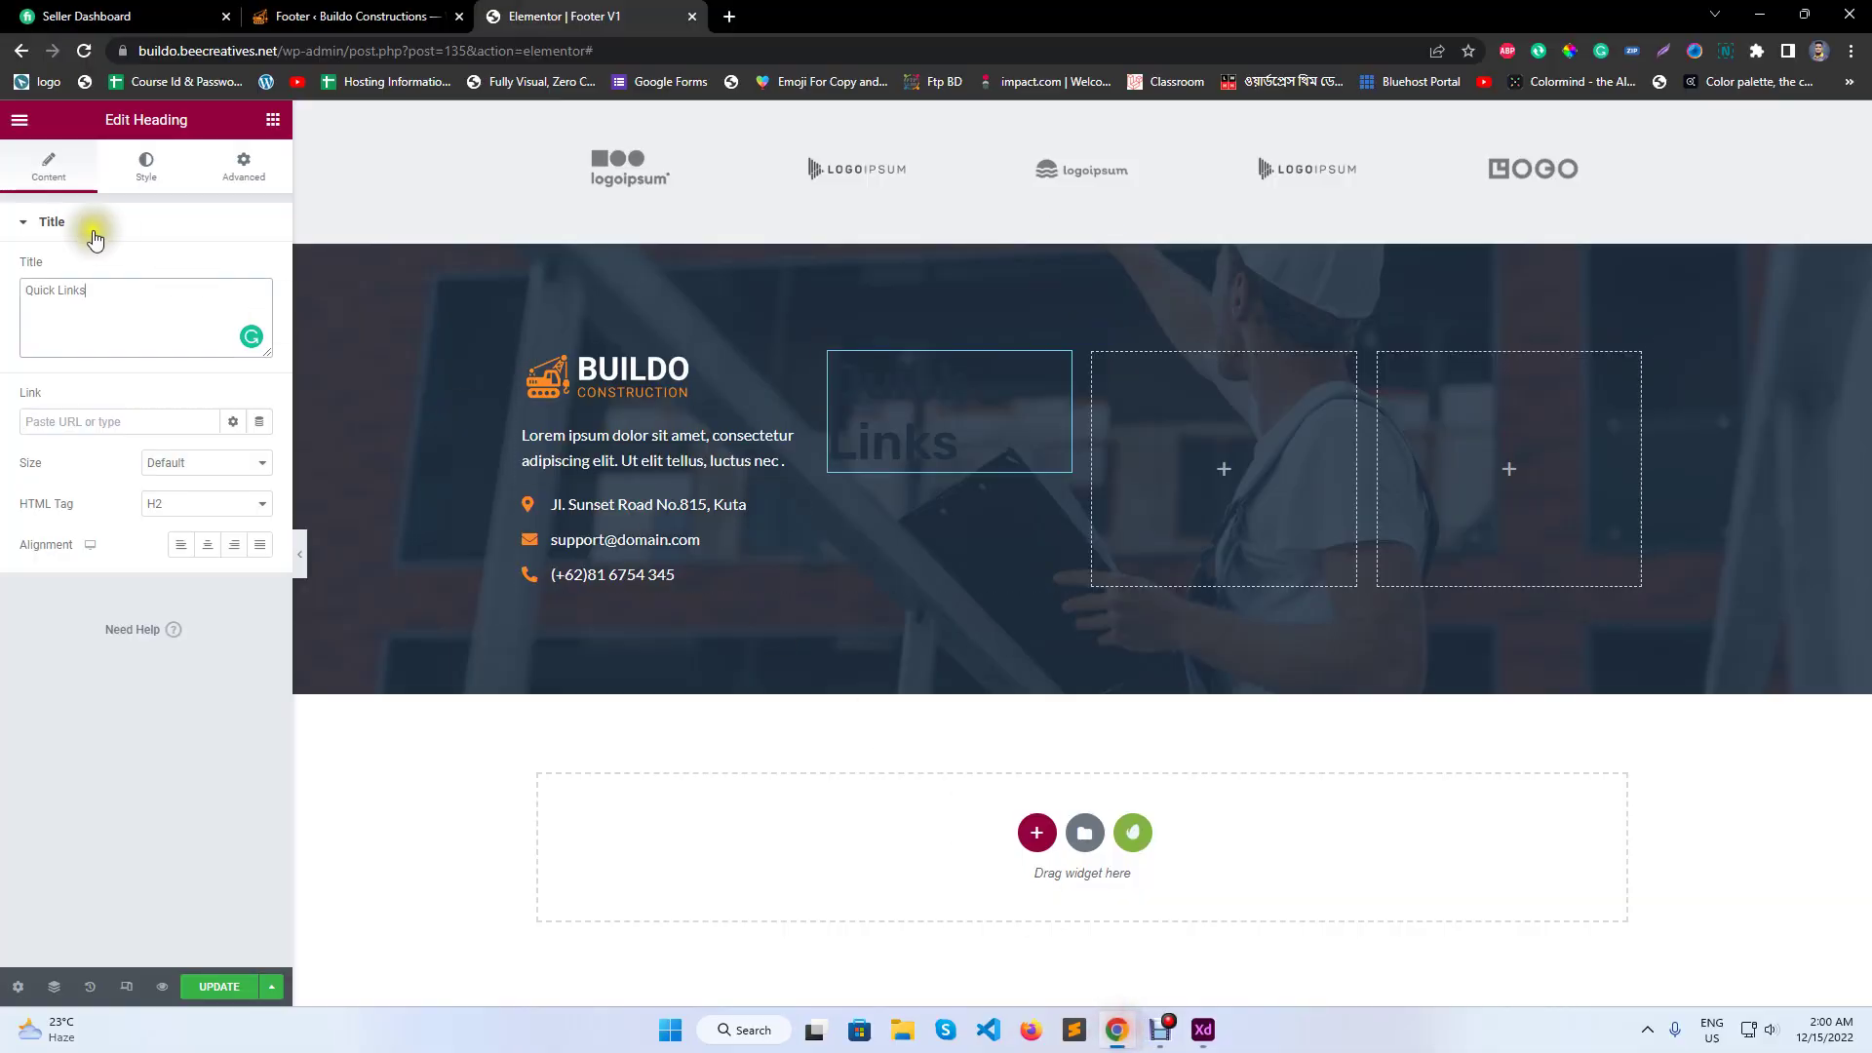
pyautogui.click(159, 505)
pyautogui.click(173, 593)
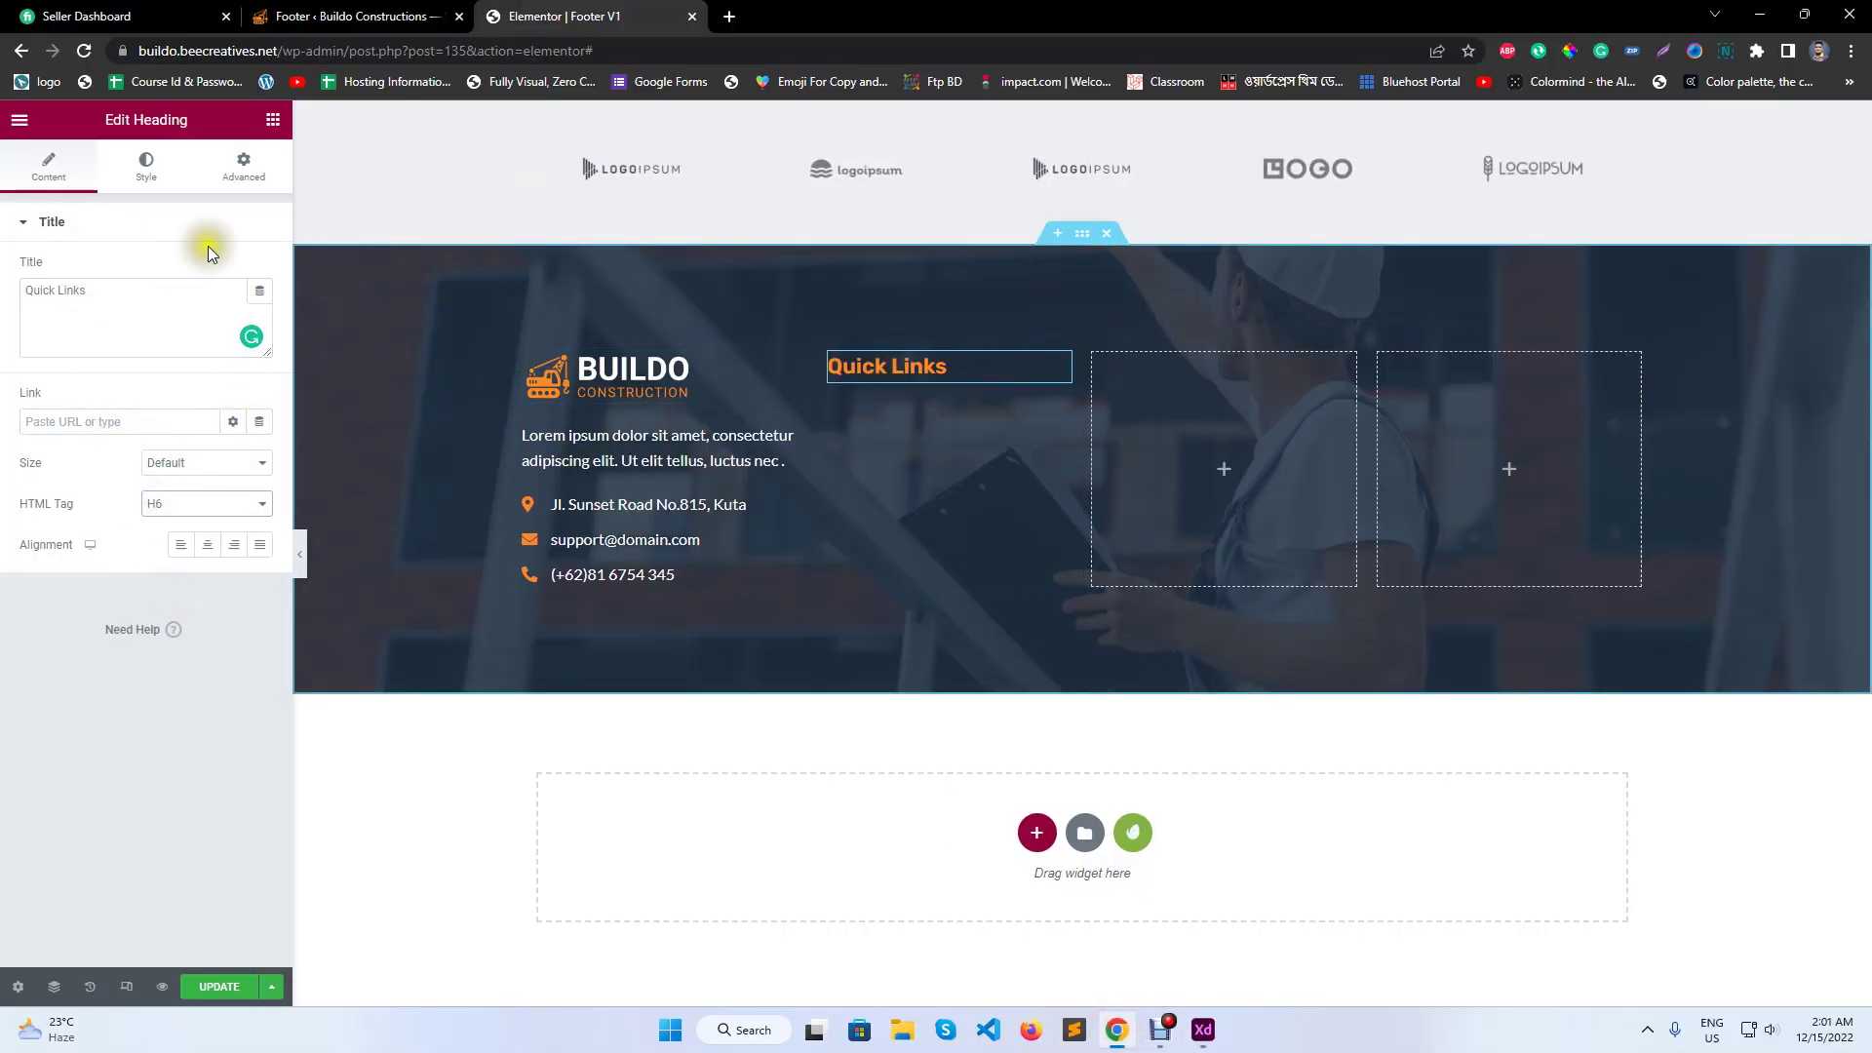
# - Style the Quick Links heading with the global White text color and a global typography preset
pyautogui.click(146, 166)
pyautogui.click(234, 269)
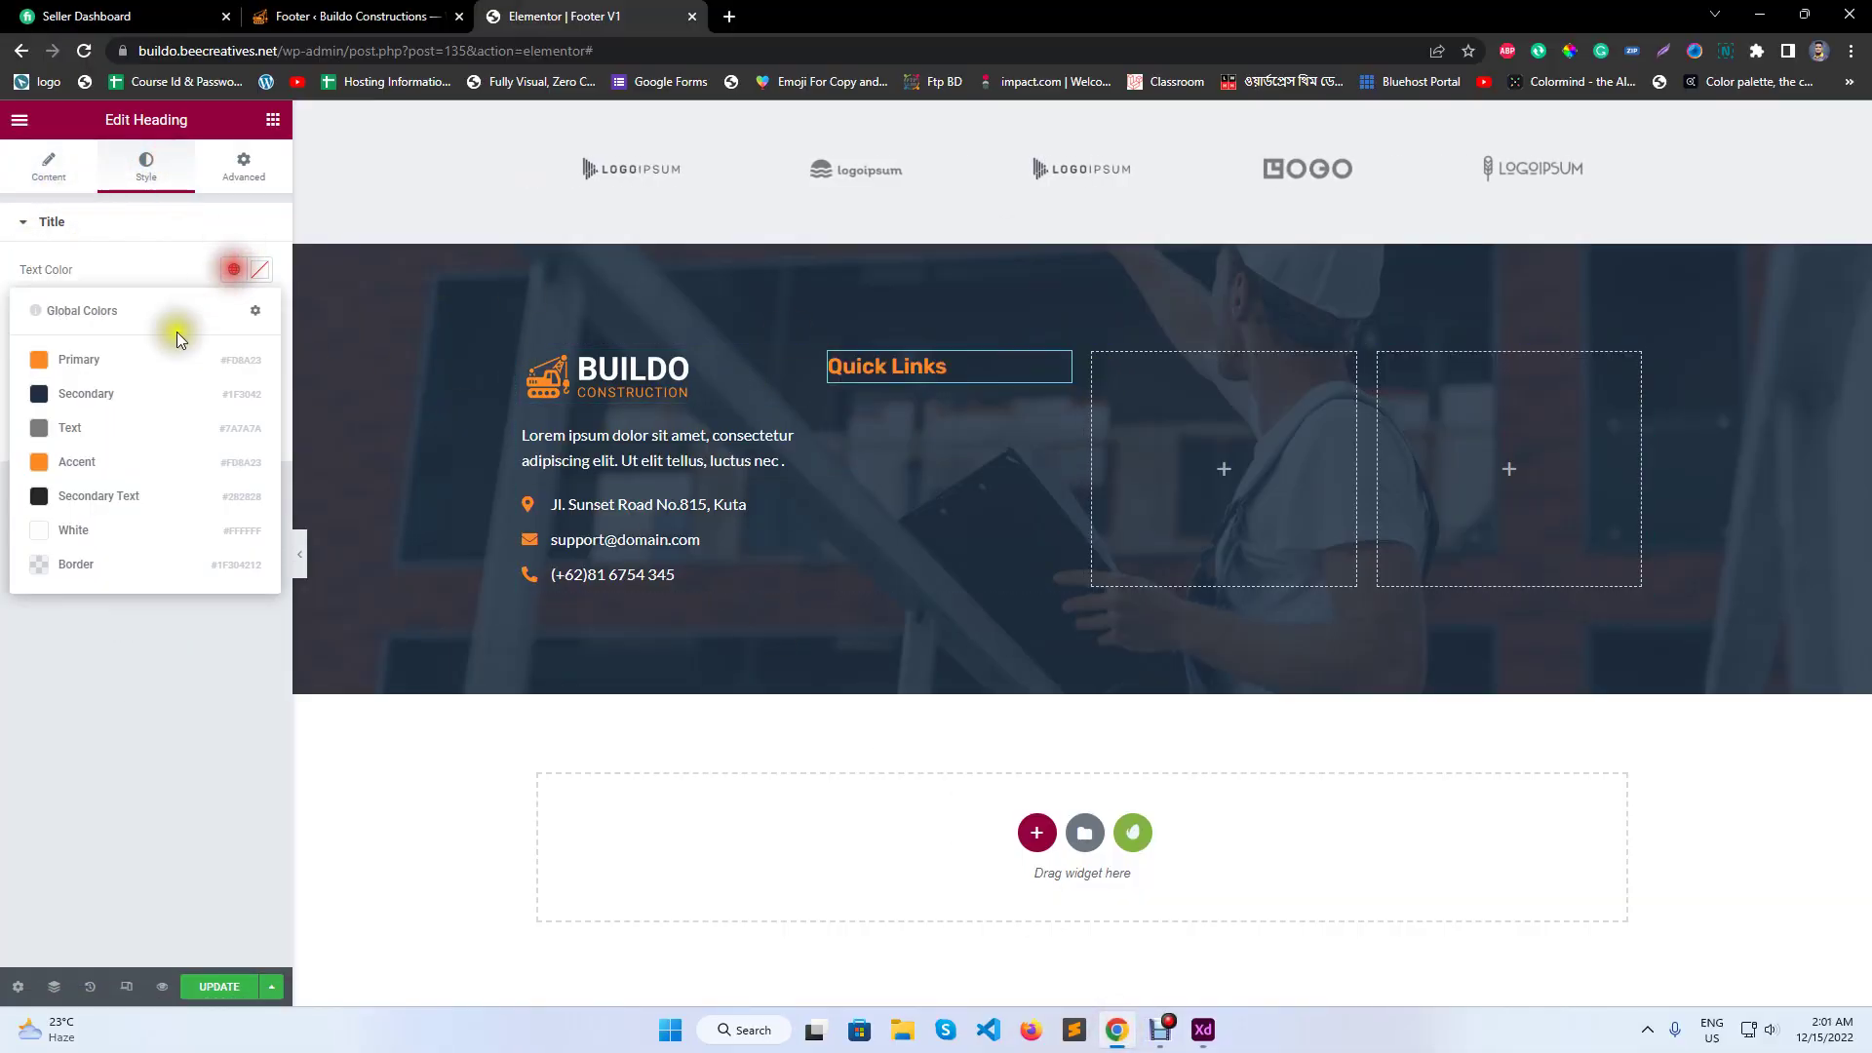
pyautogui.click(86, 532)
pyautogui.click(234, 310)
pyautogui.scroll(-5, 173, 502)
pyautogui.click(135, 554)
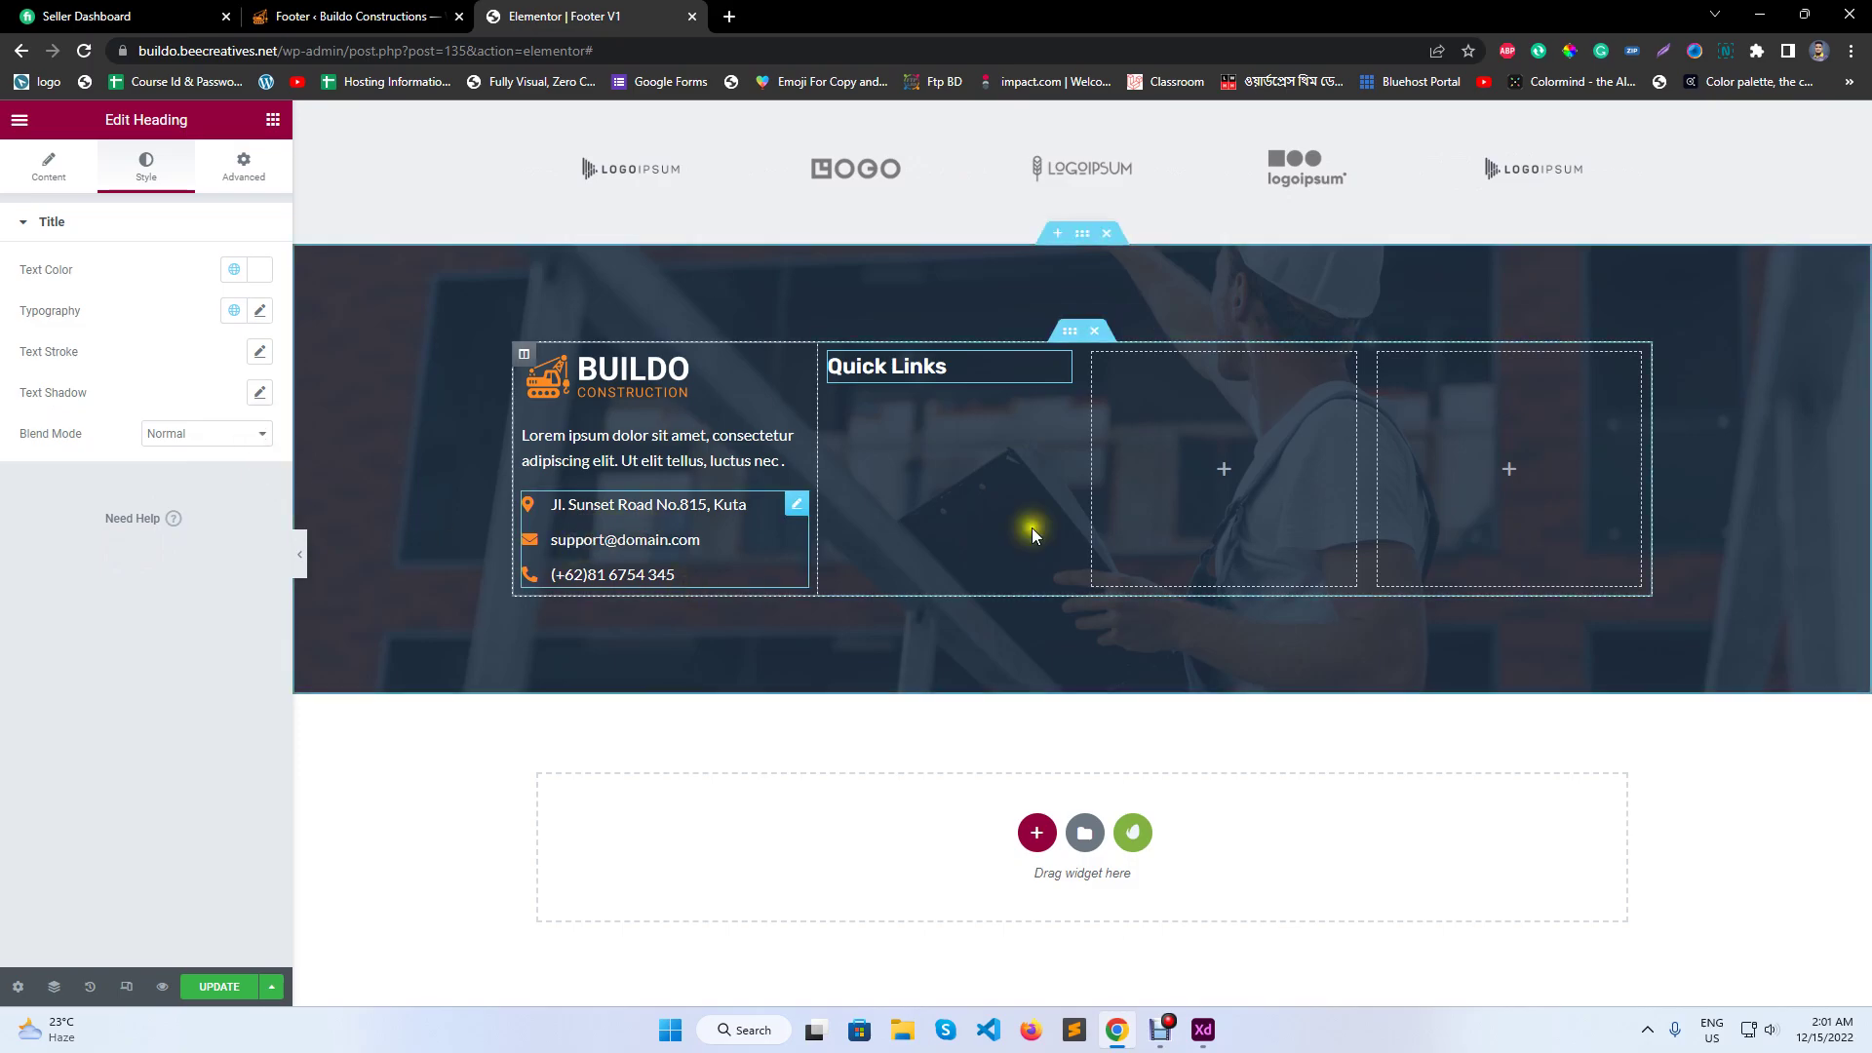
# - Check the heading underline in the Adobe XD design and add a Divider widget below the Quick Links heading
pyautogui.click(1206, 1031)
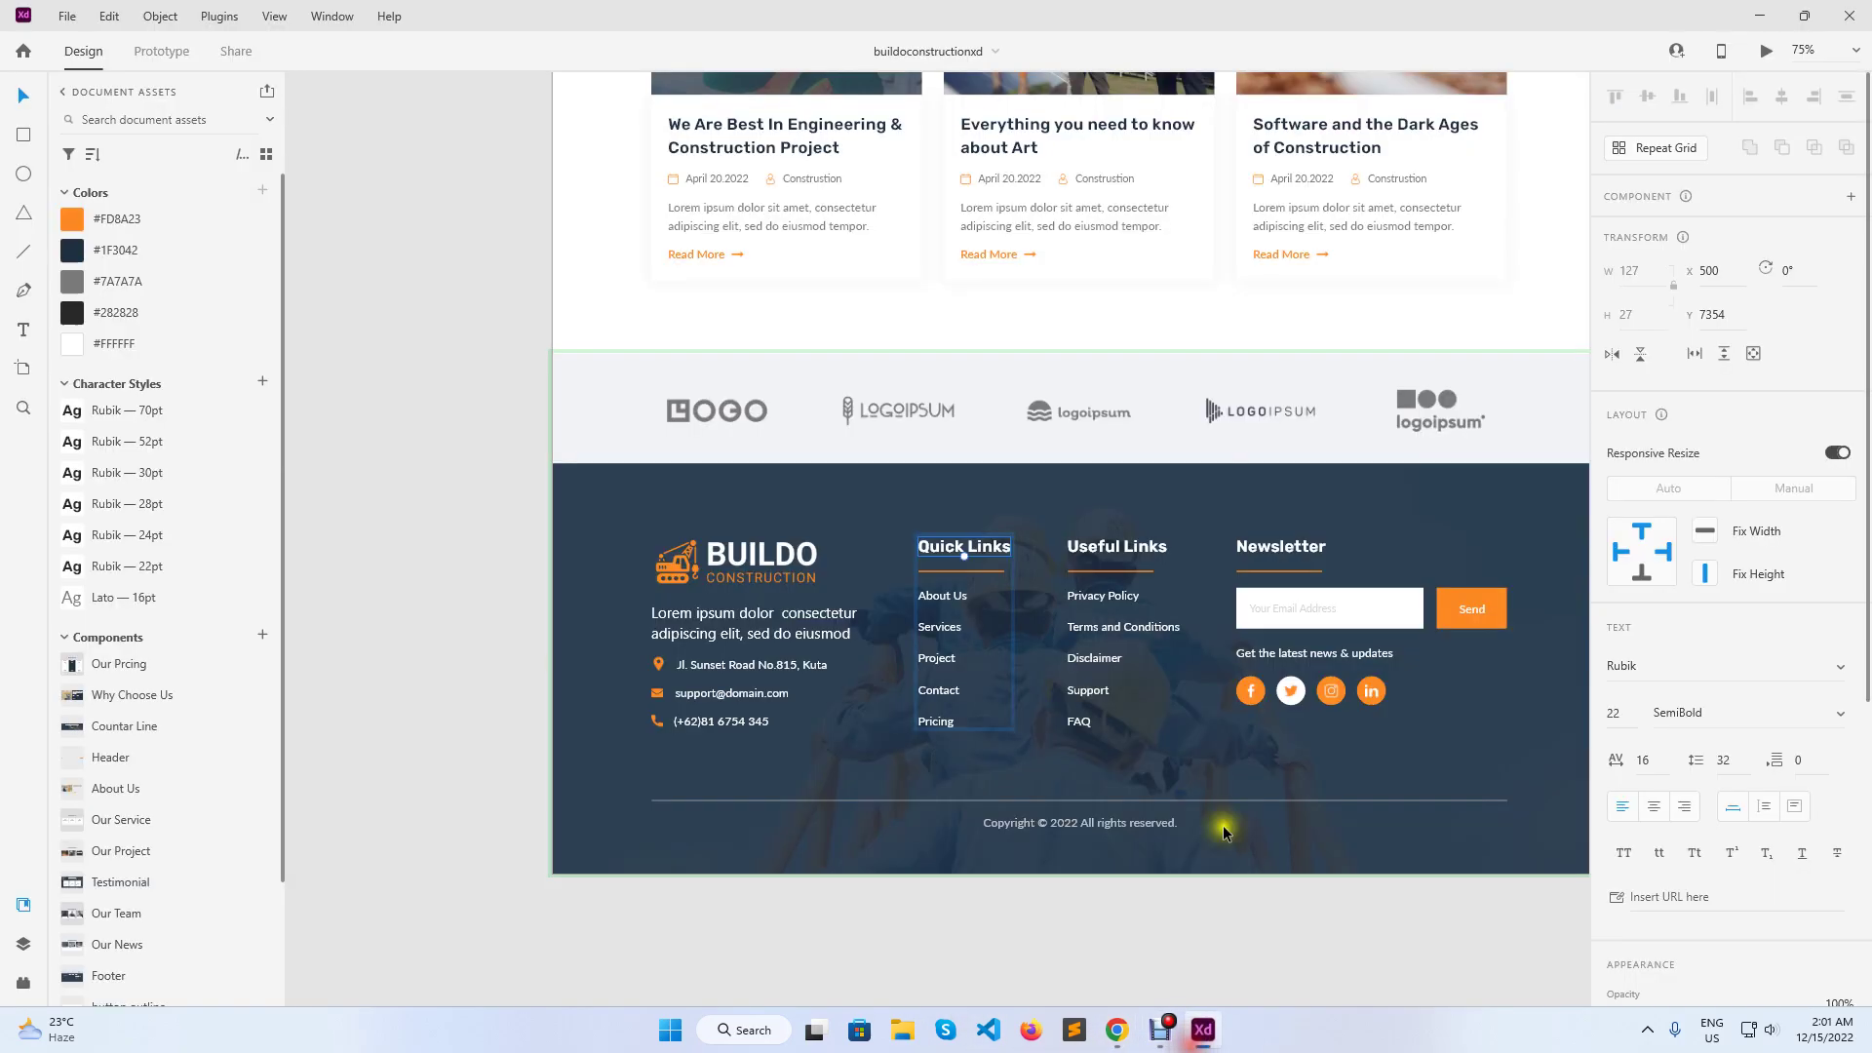
pyautogui.click(1118, 1030)
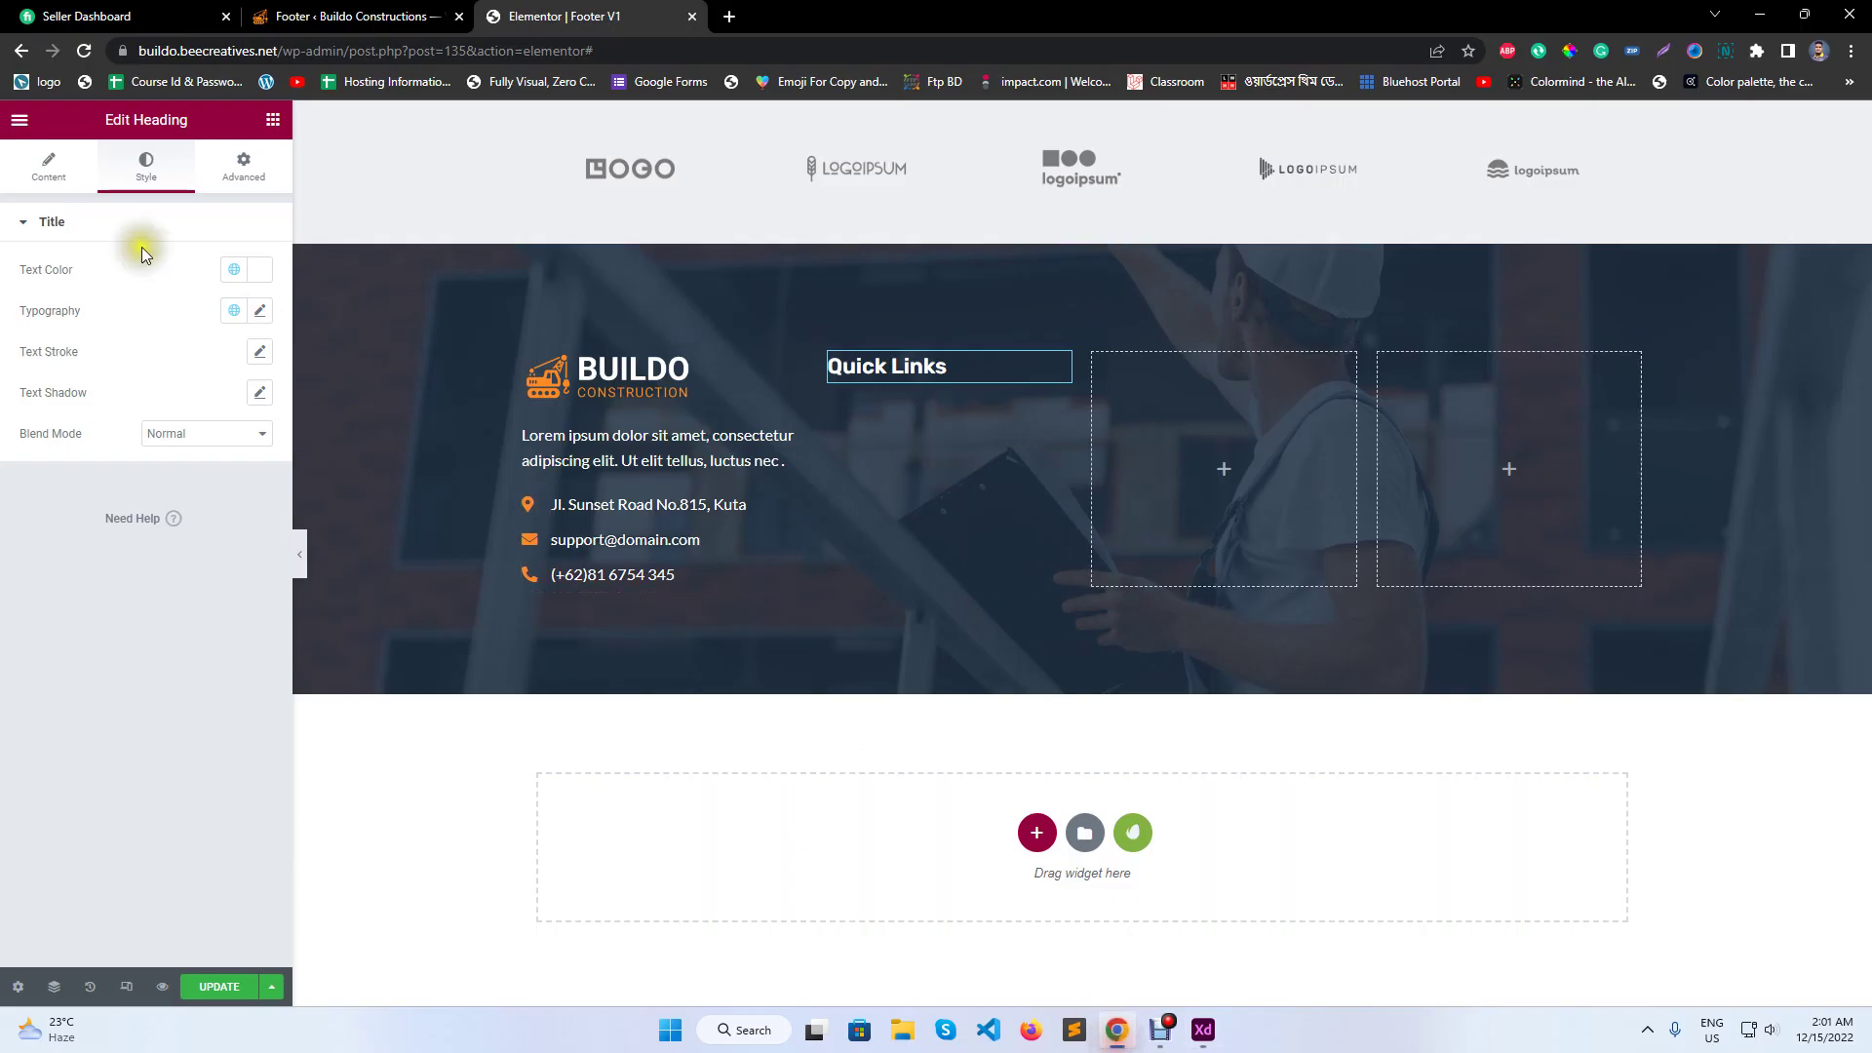
pyautogui.click(255, 128)
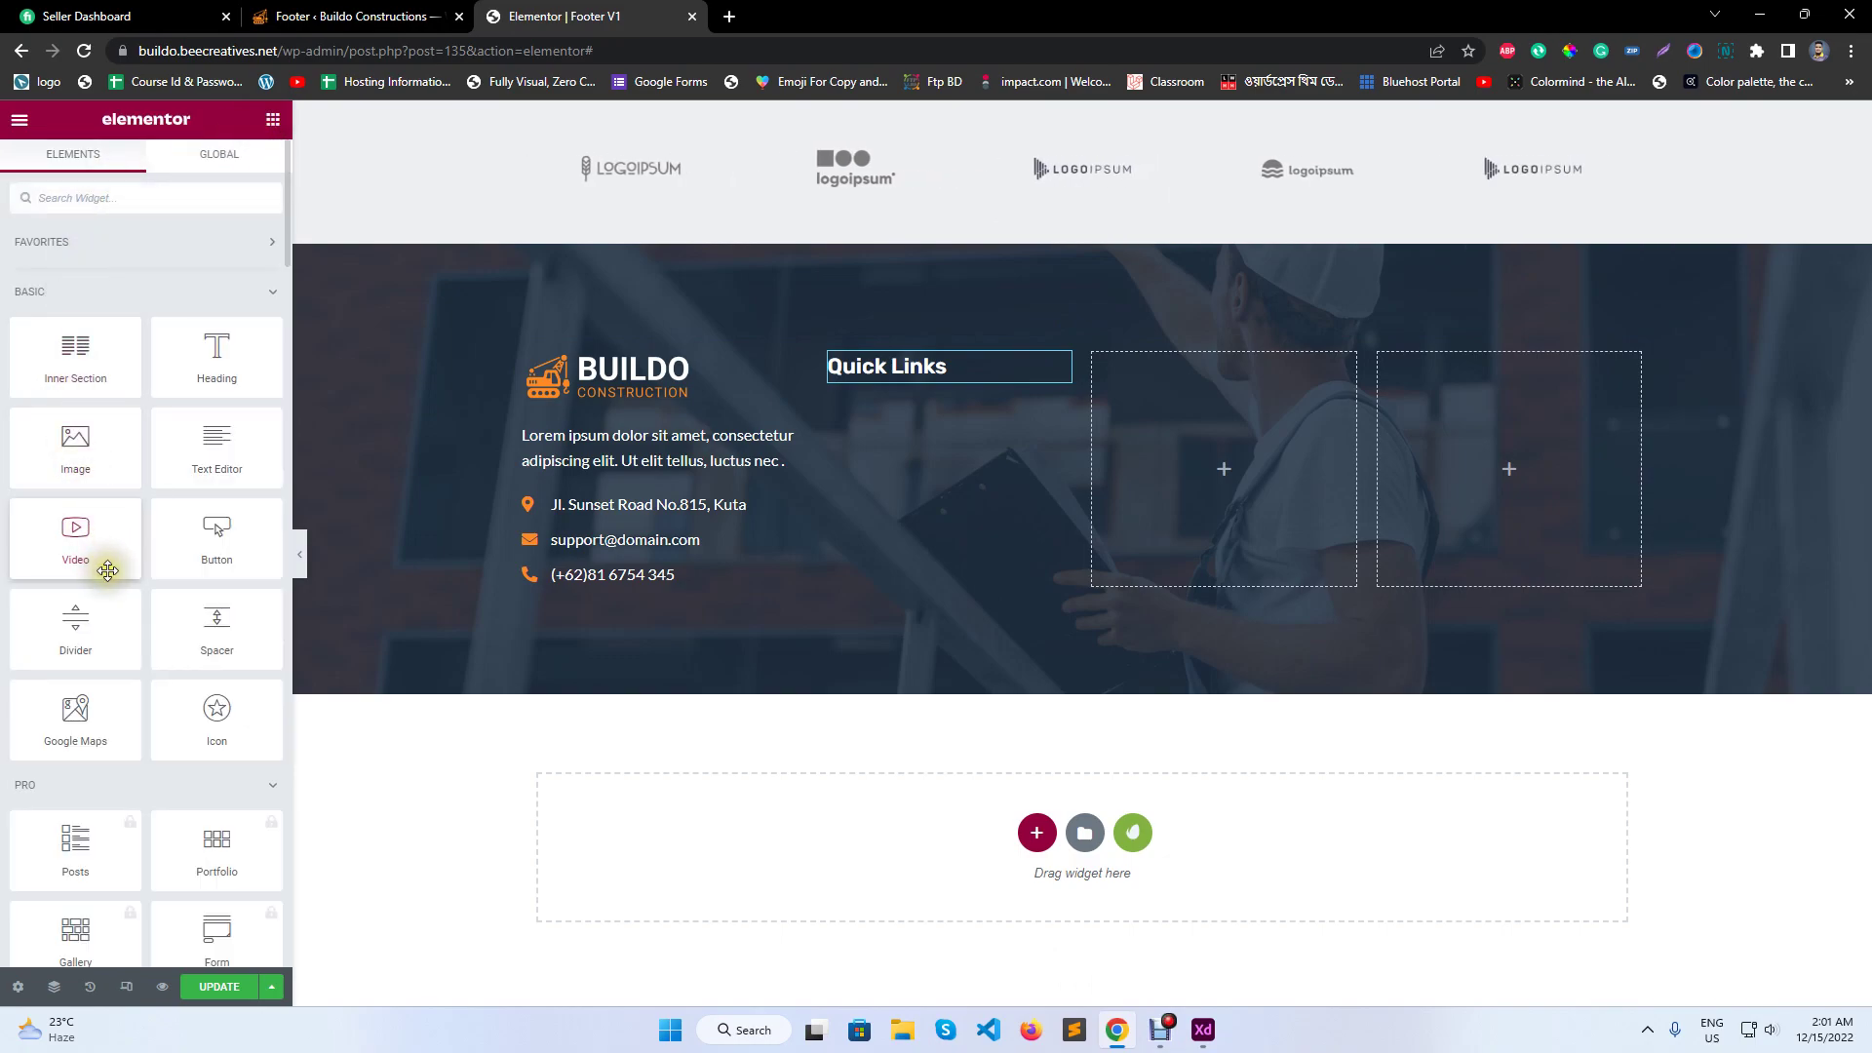
pyautogui.moveTo(104, 621); pyautogui.dragTo(956, 390)
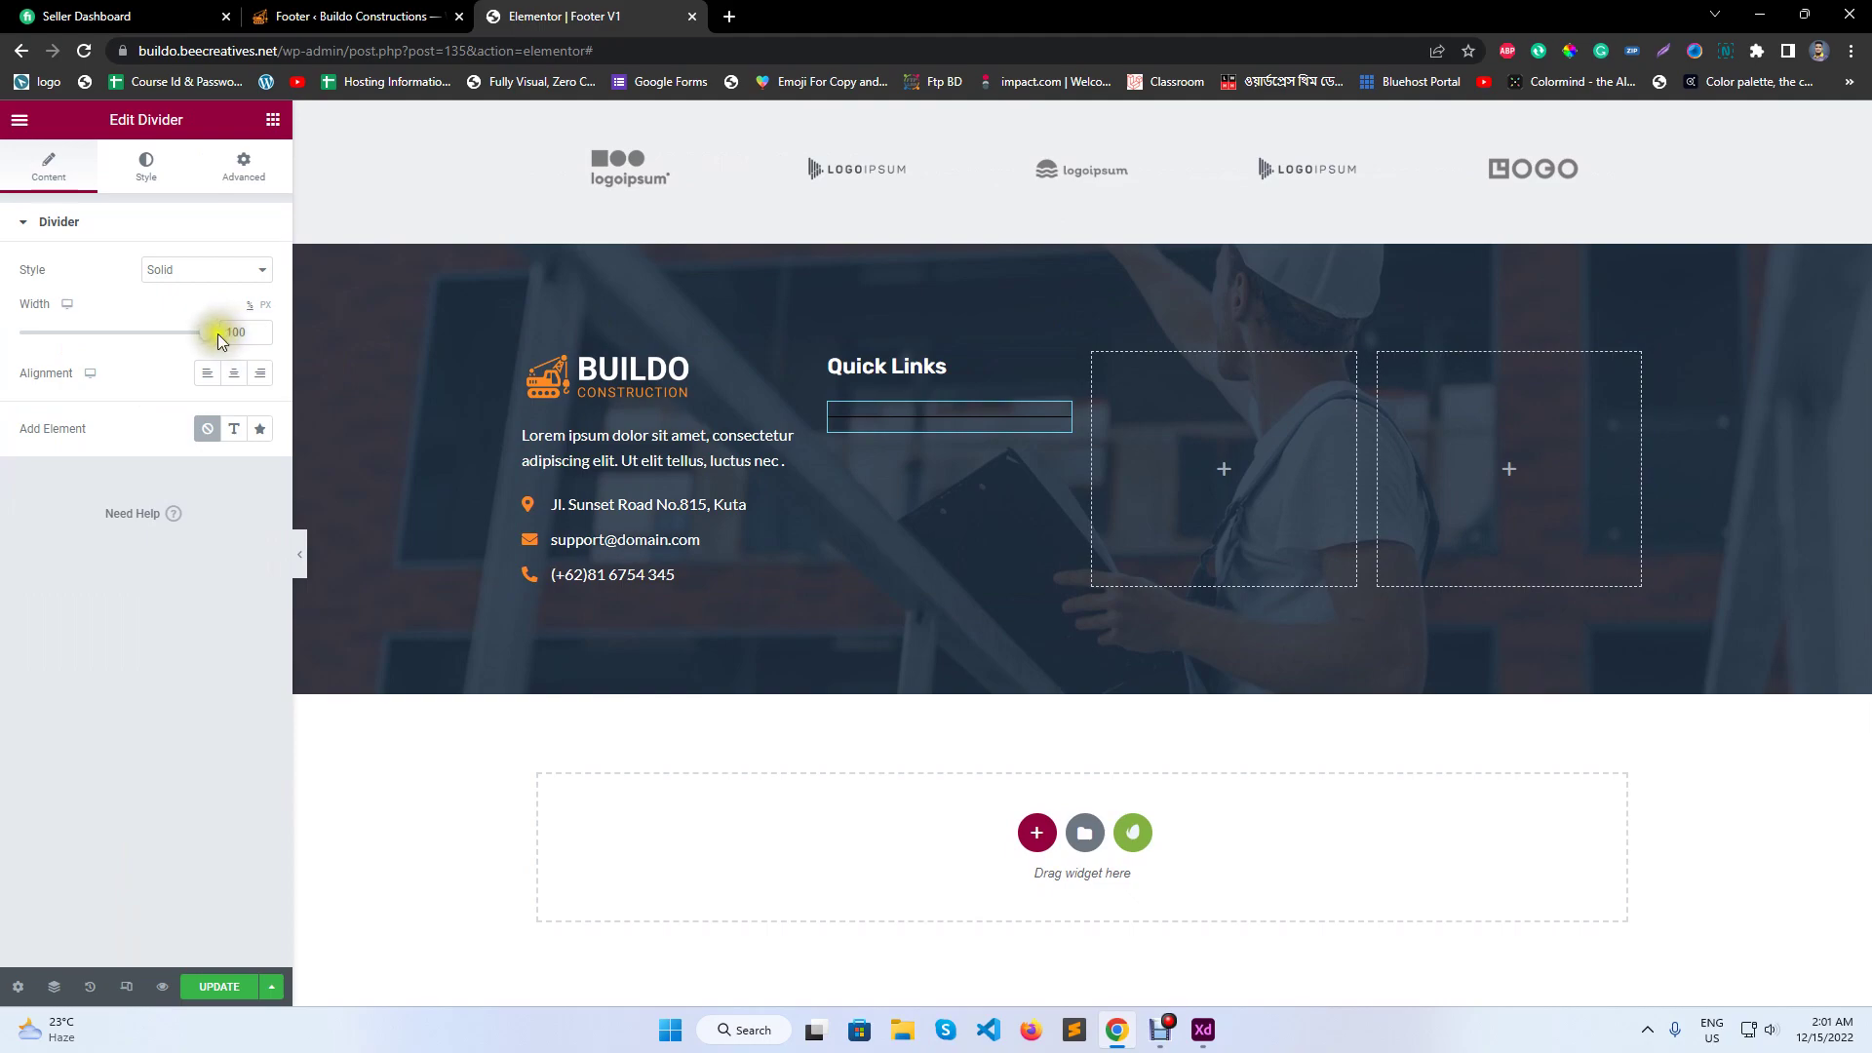
# - Style the divider with the global Primary color, a weight of 2, a gap of 5, and a width of 50%
pyautogui.click(148, 168)
pyautogui.click(234, 271)
pyautogui.click(139, 360)
pyautogui.write('2')
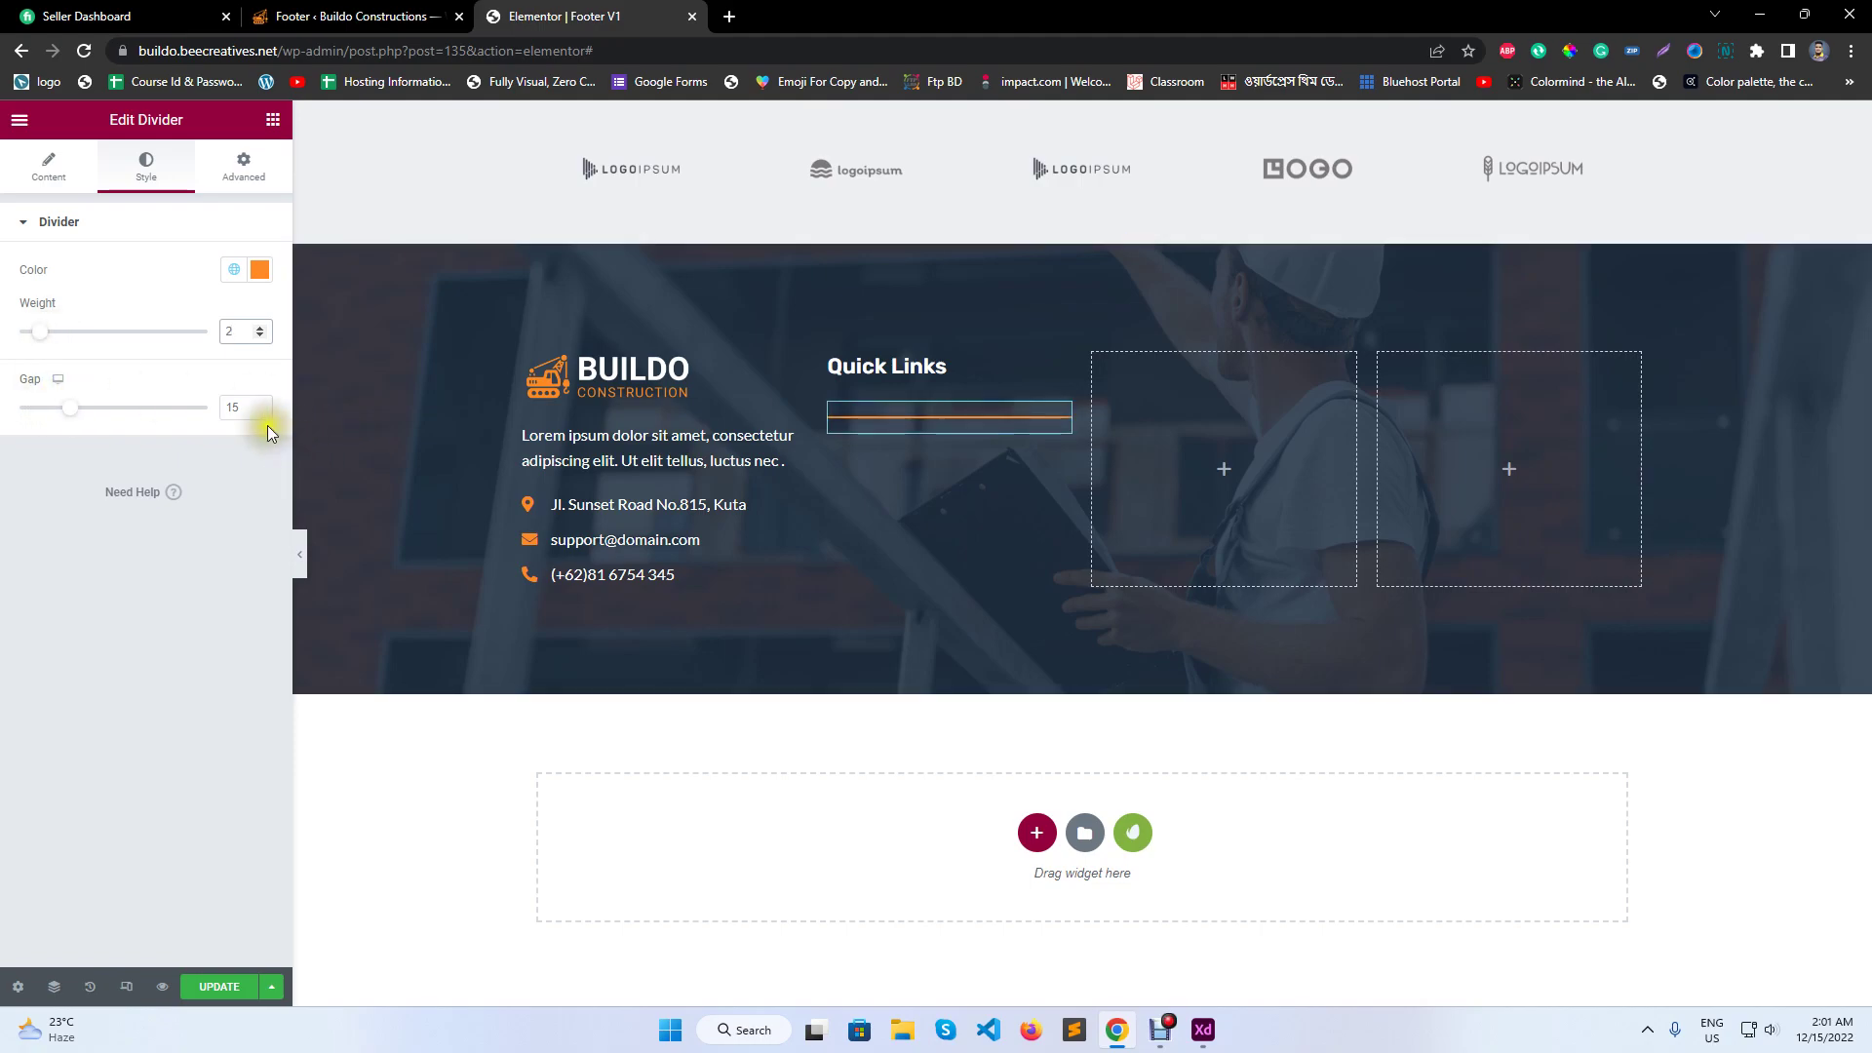
pyautogui.doubleClick(253, 409)
pyautogui.write('5')
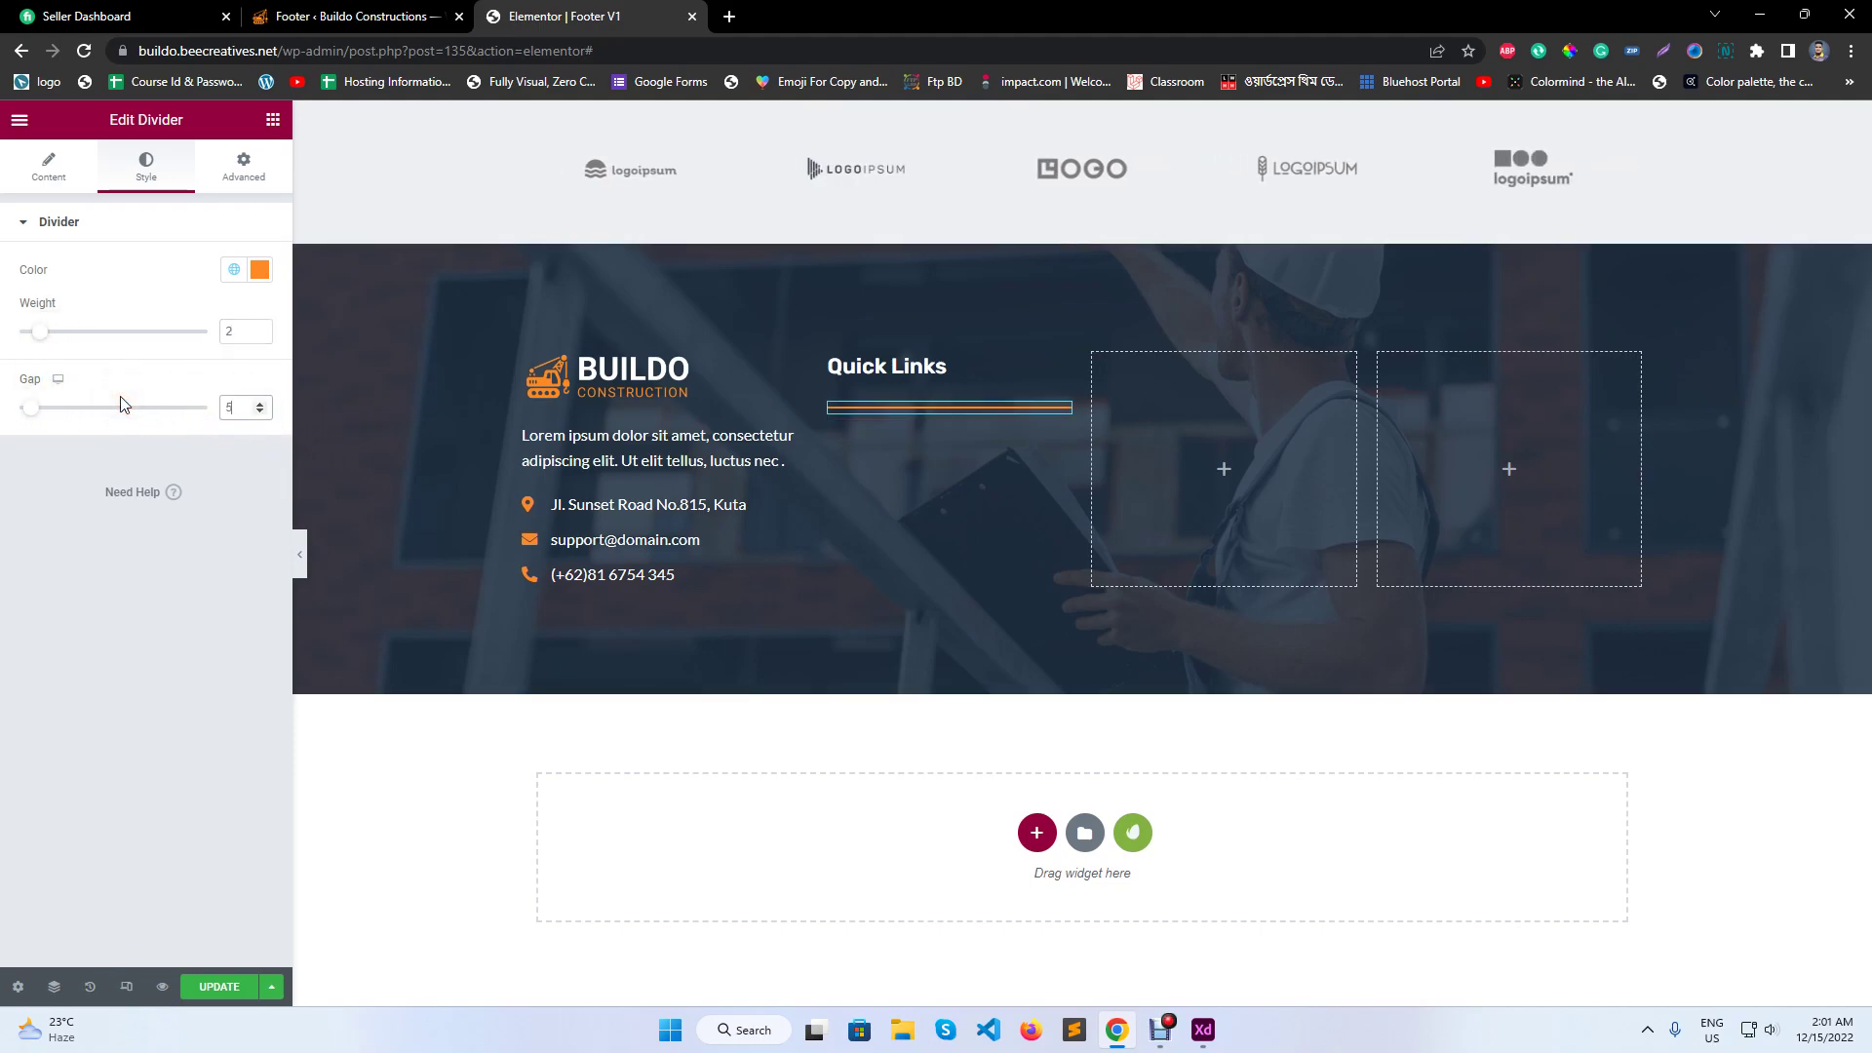
pyautogui.click(48, 168)
pyautogui.moveTo(211, 337); pyautogui.dragTo(135, 337)
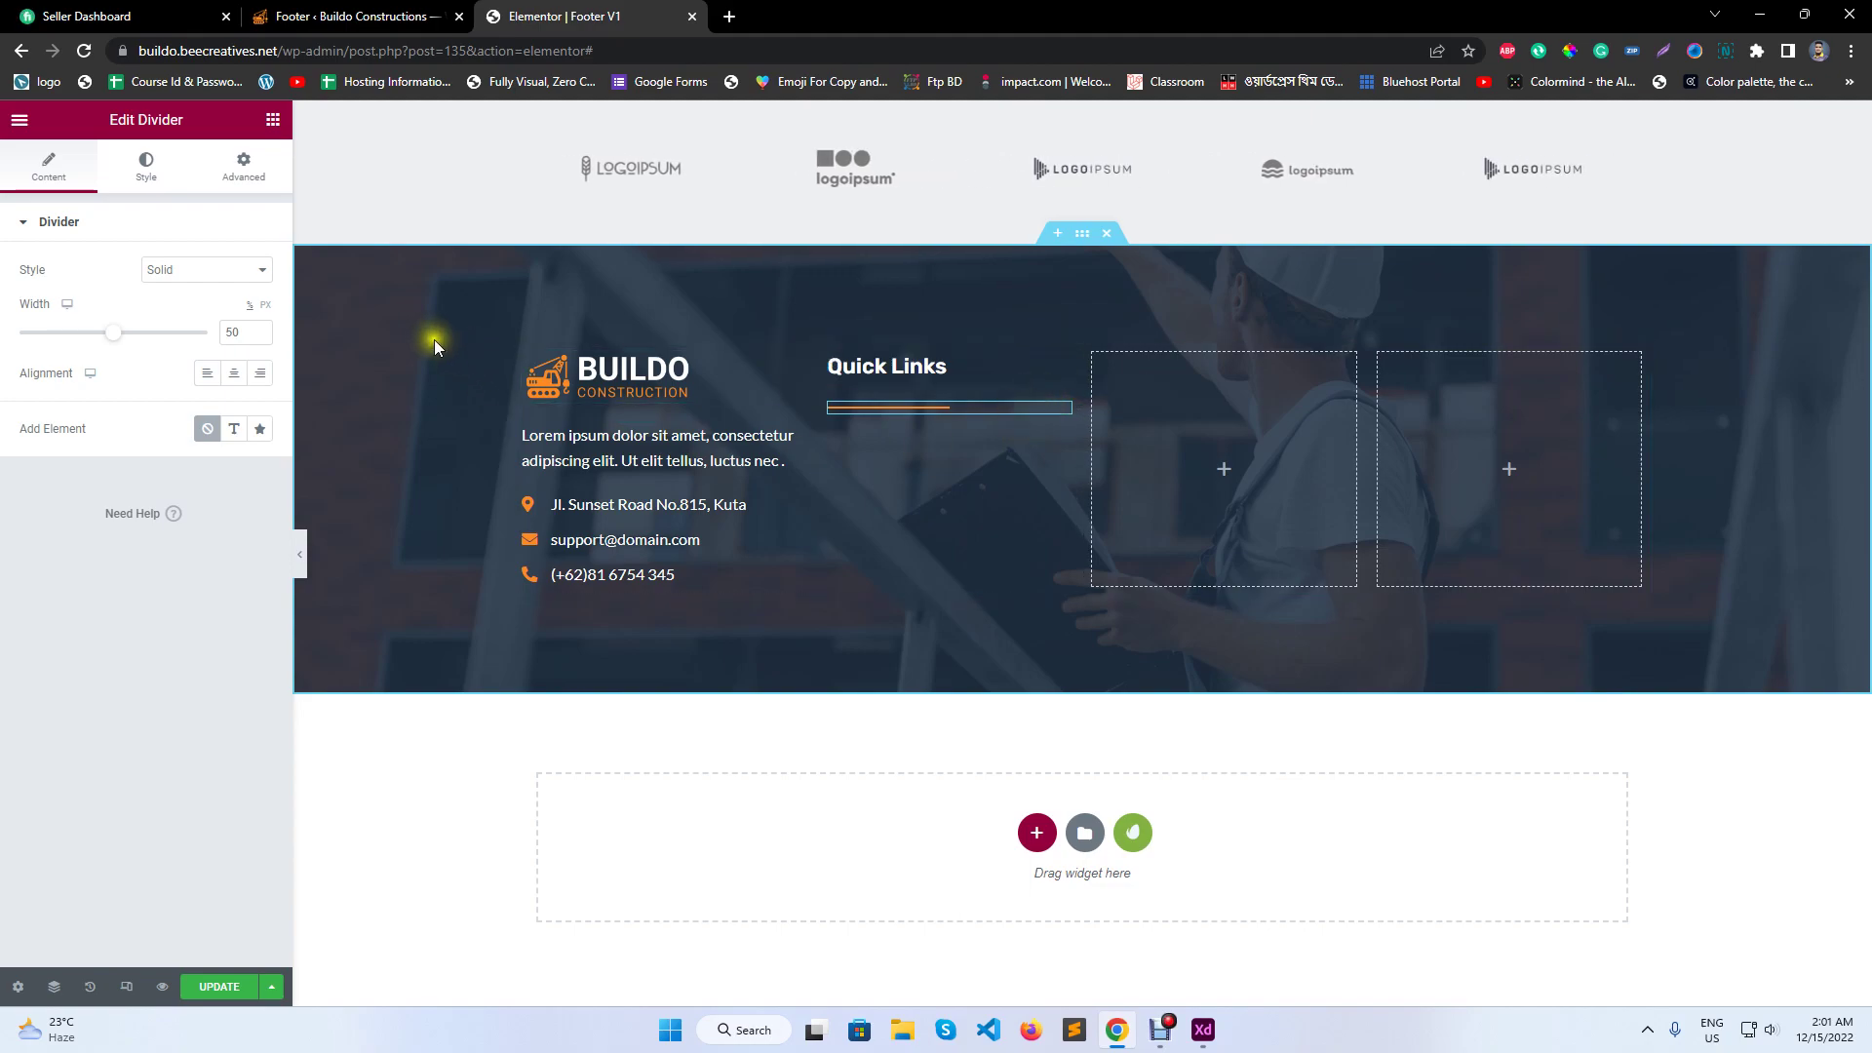
# - Reset the footer paragraph's bottom margin to 0, set the first column's widgets space to 10 px, and update the template
pyautogui.click(793, 436)
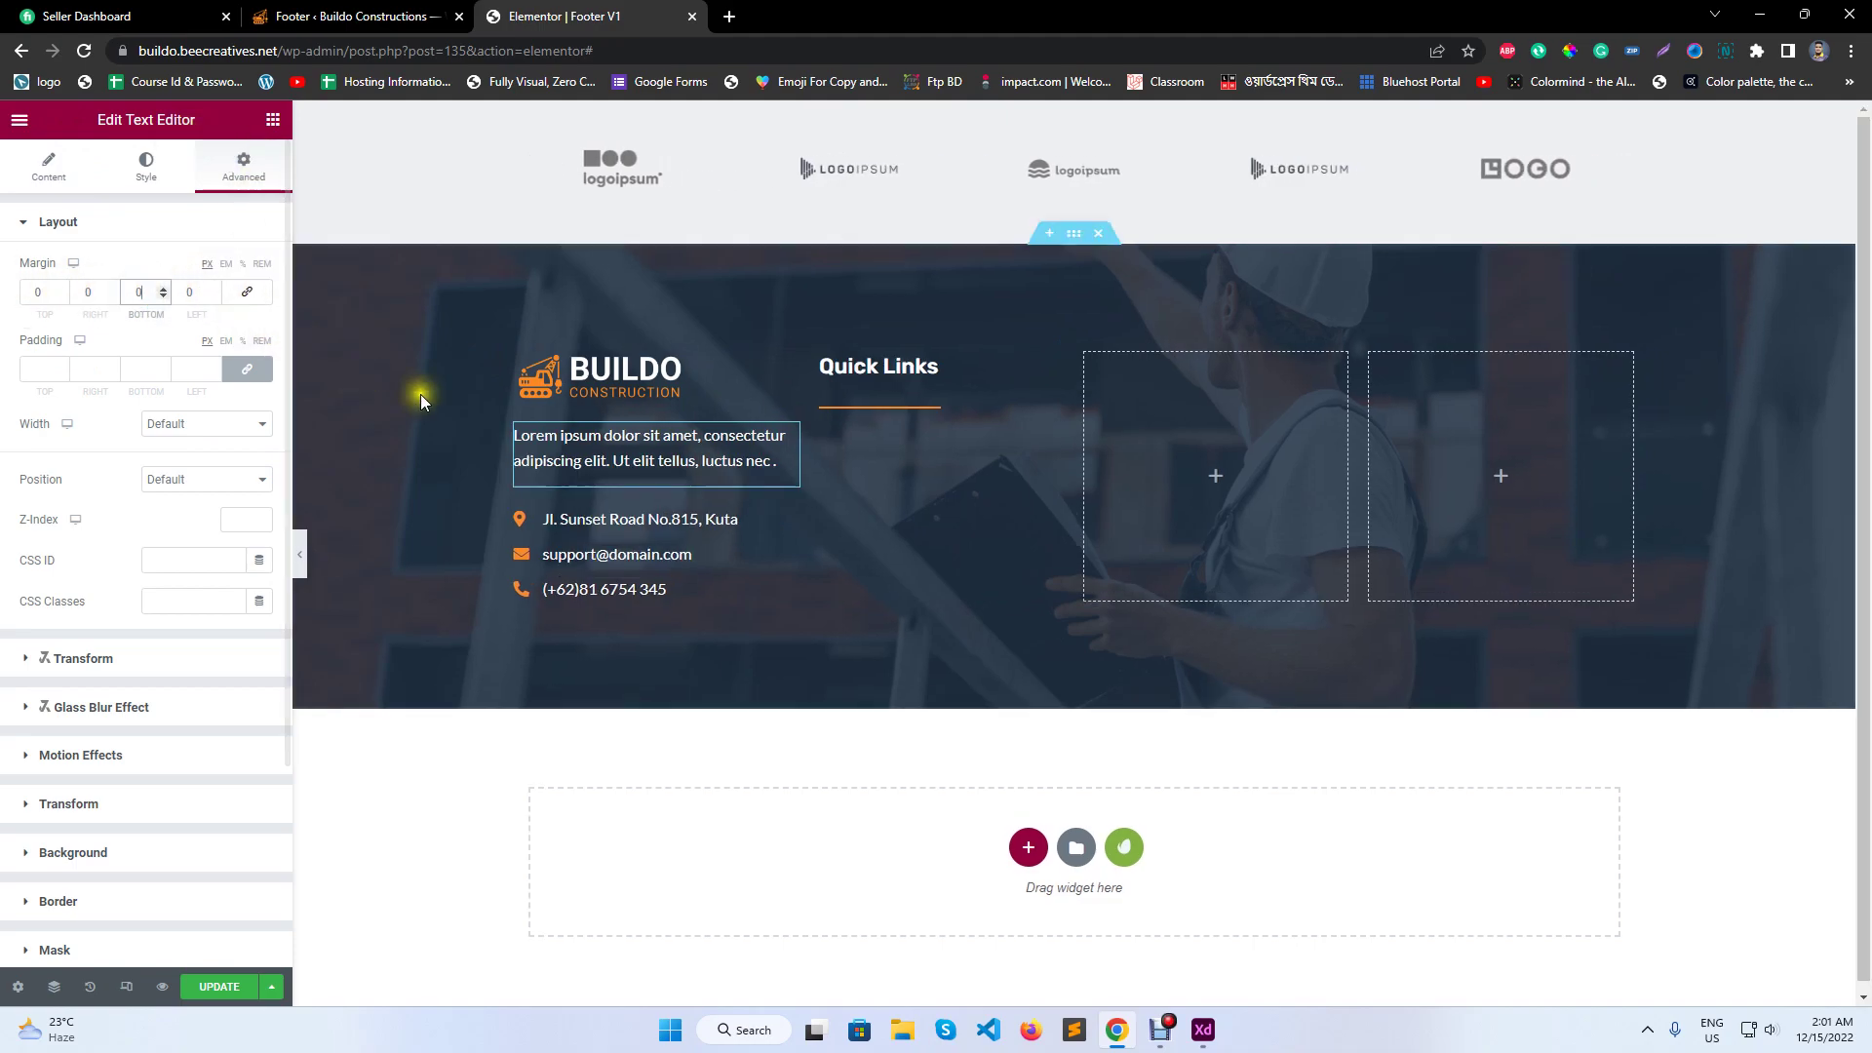
pyautogui.click(516, 353)
pyautogui.click(231, 392)
pyautogui.write('10')
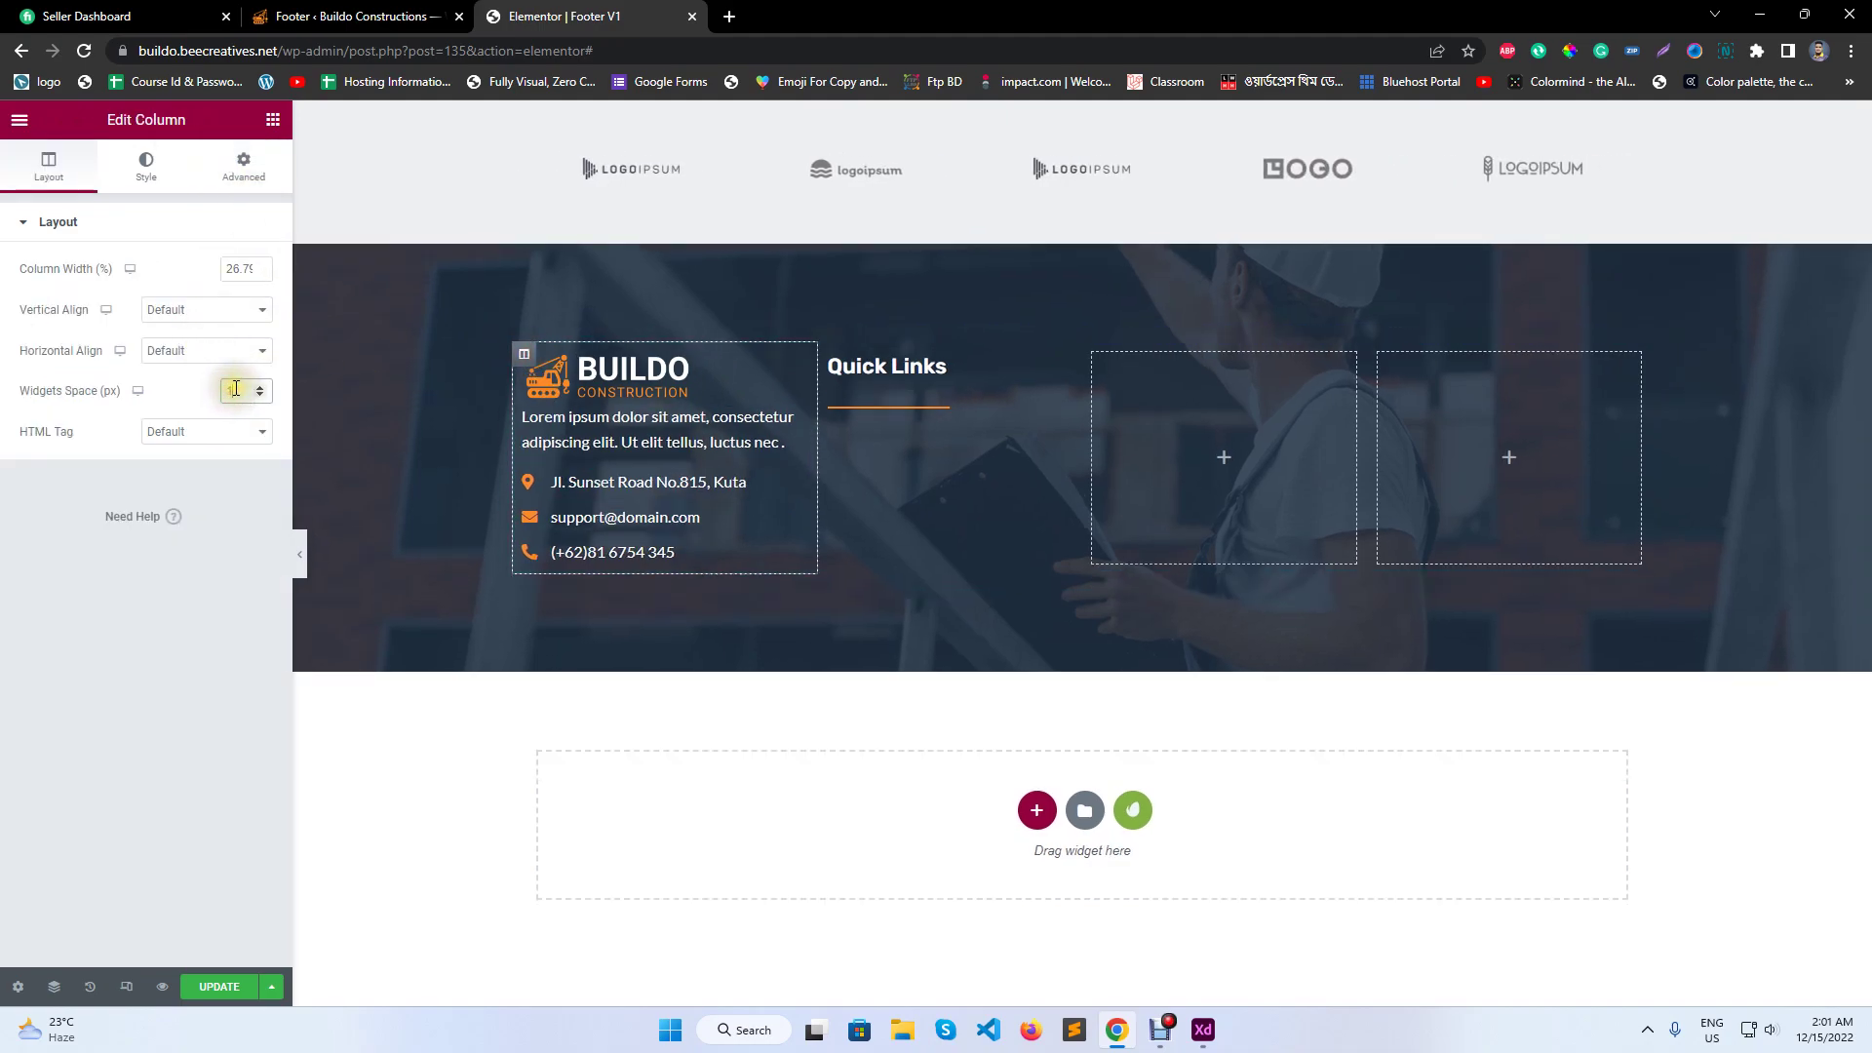
pyautogui.click(246, 987)
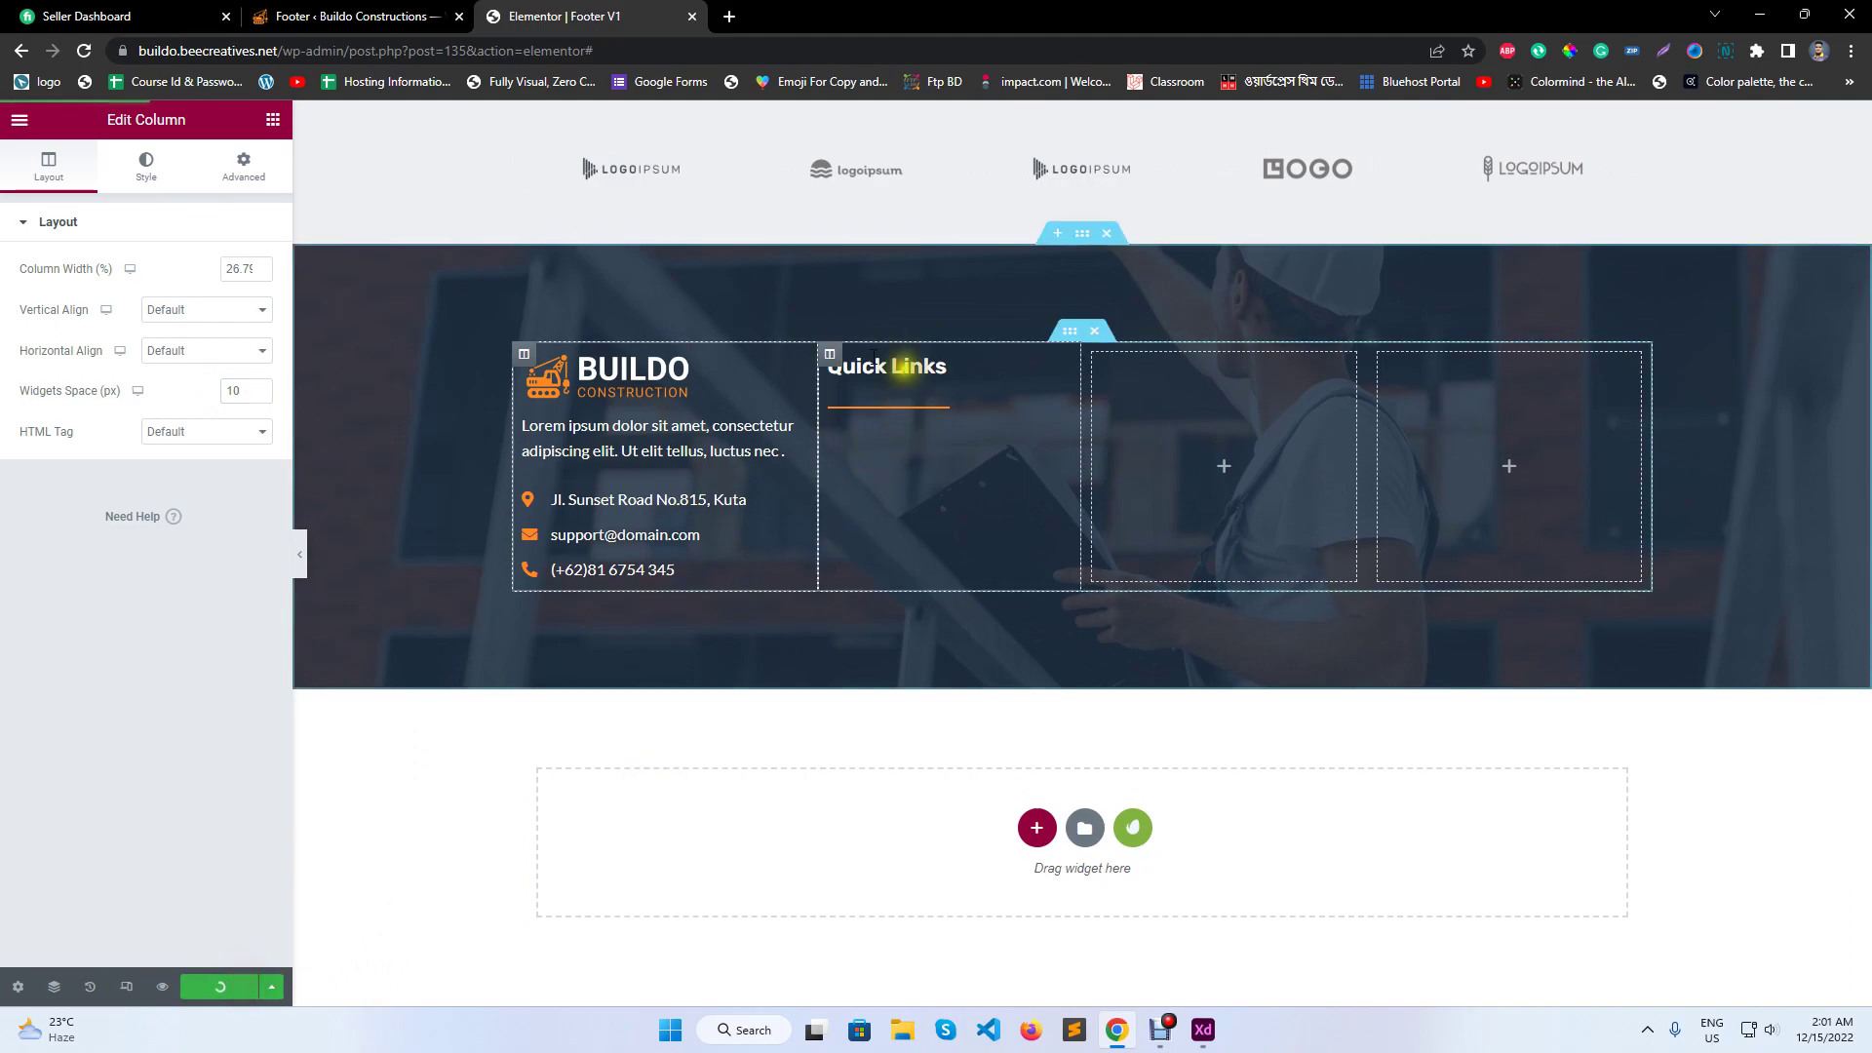
# - Set the widgets space to 10 px in the second, third and fourth footer columns and update the template
pyautogui.click(830, 353)
pyautogui.click(234, 390)
pyautogui.write('10')
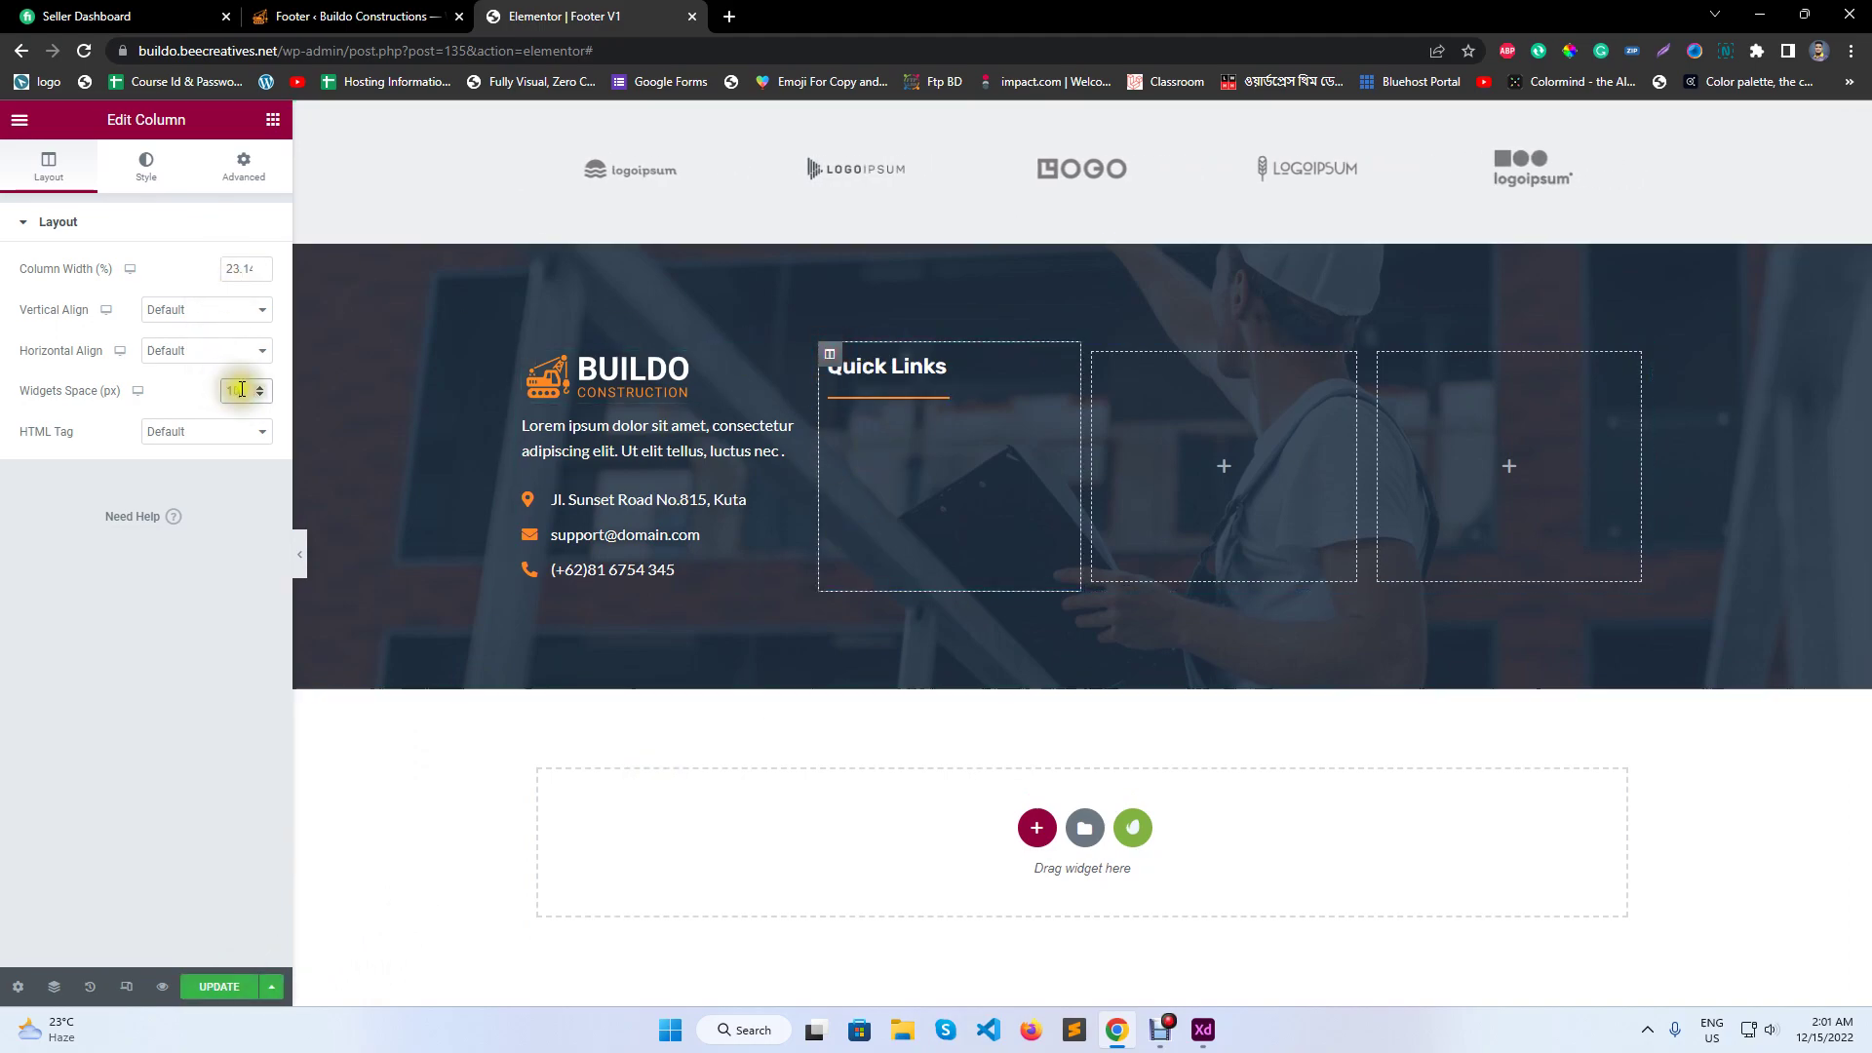
pyautogui.click(1093, 353)
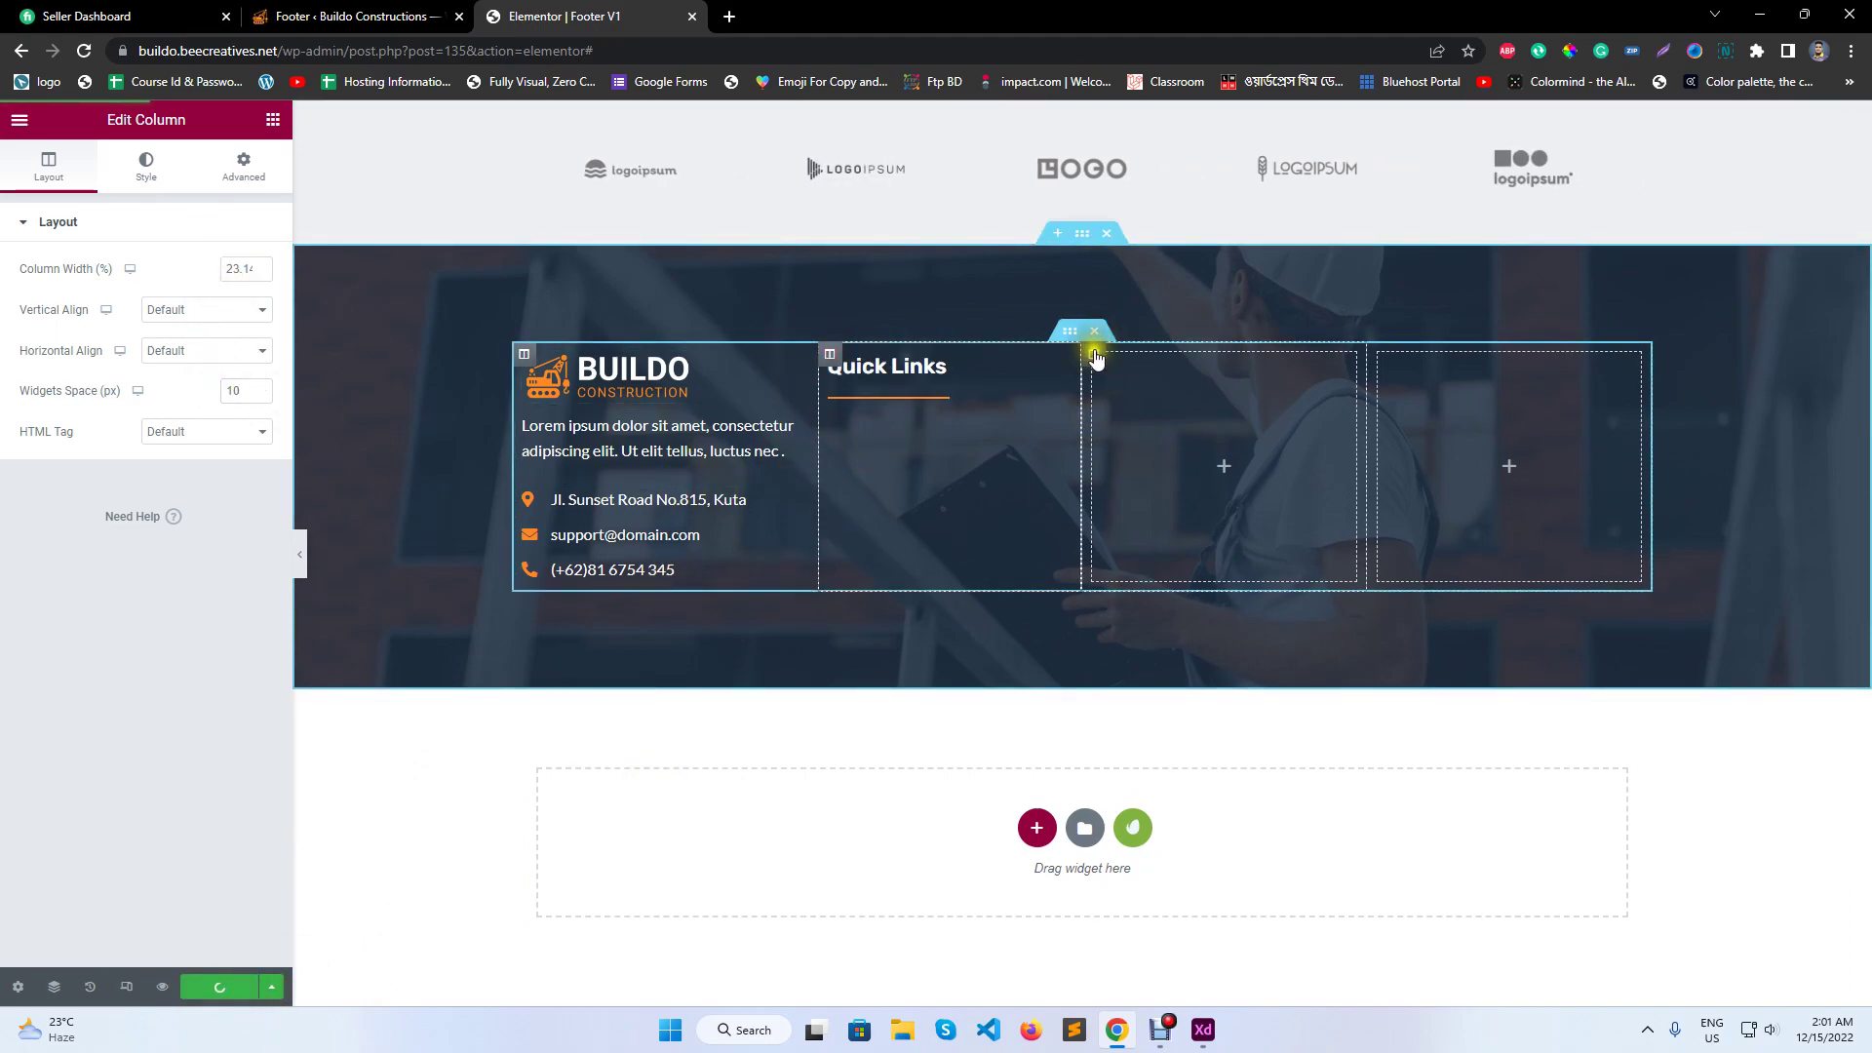
pyautogui.click(1390, 379)
pyautogui.click(246, 391)
pyautogui.write('1')
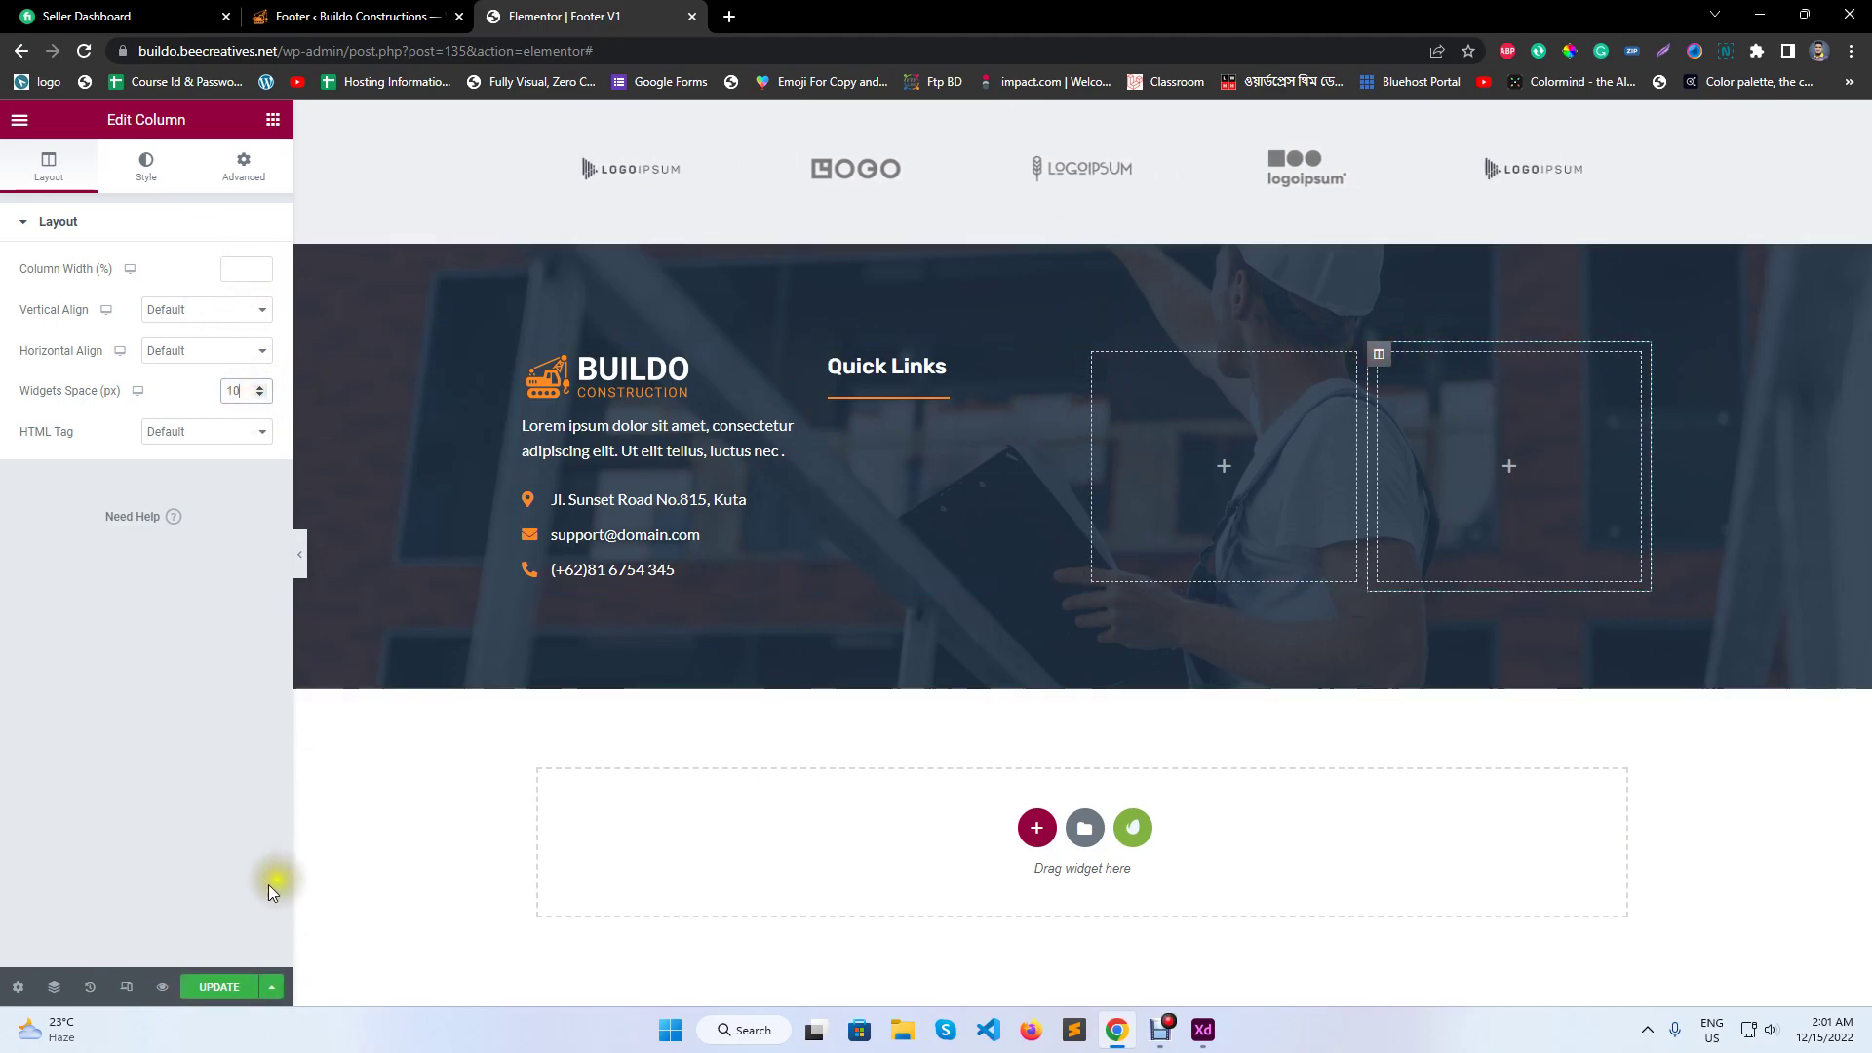
pyautogui.write('0')
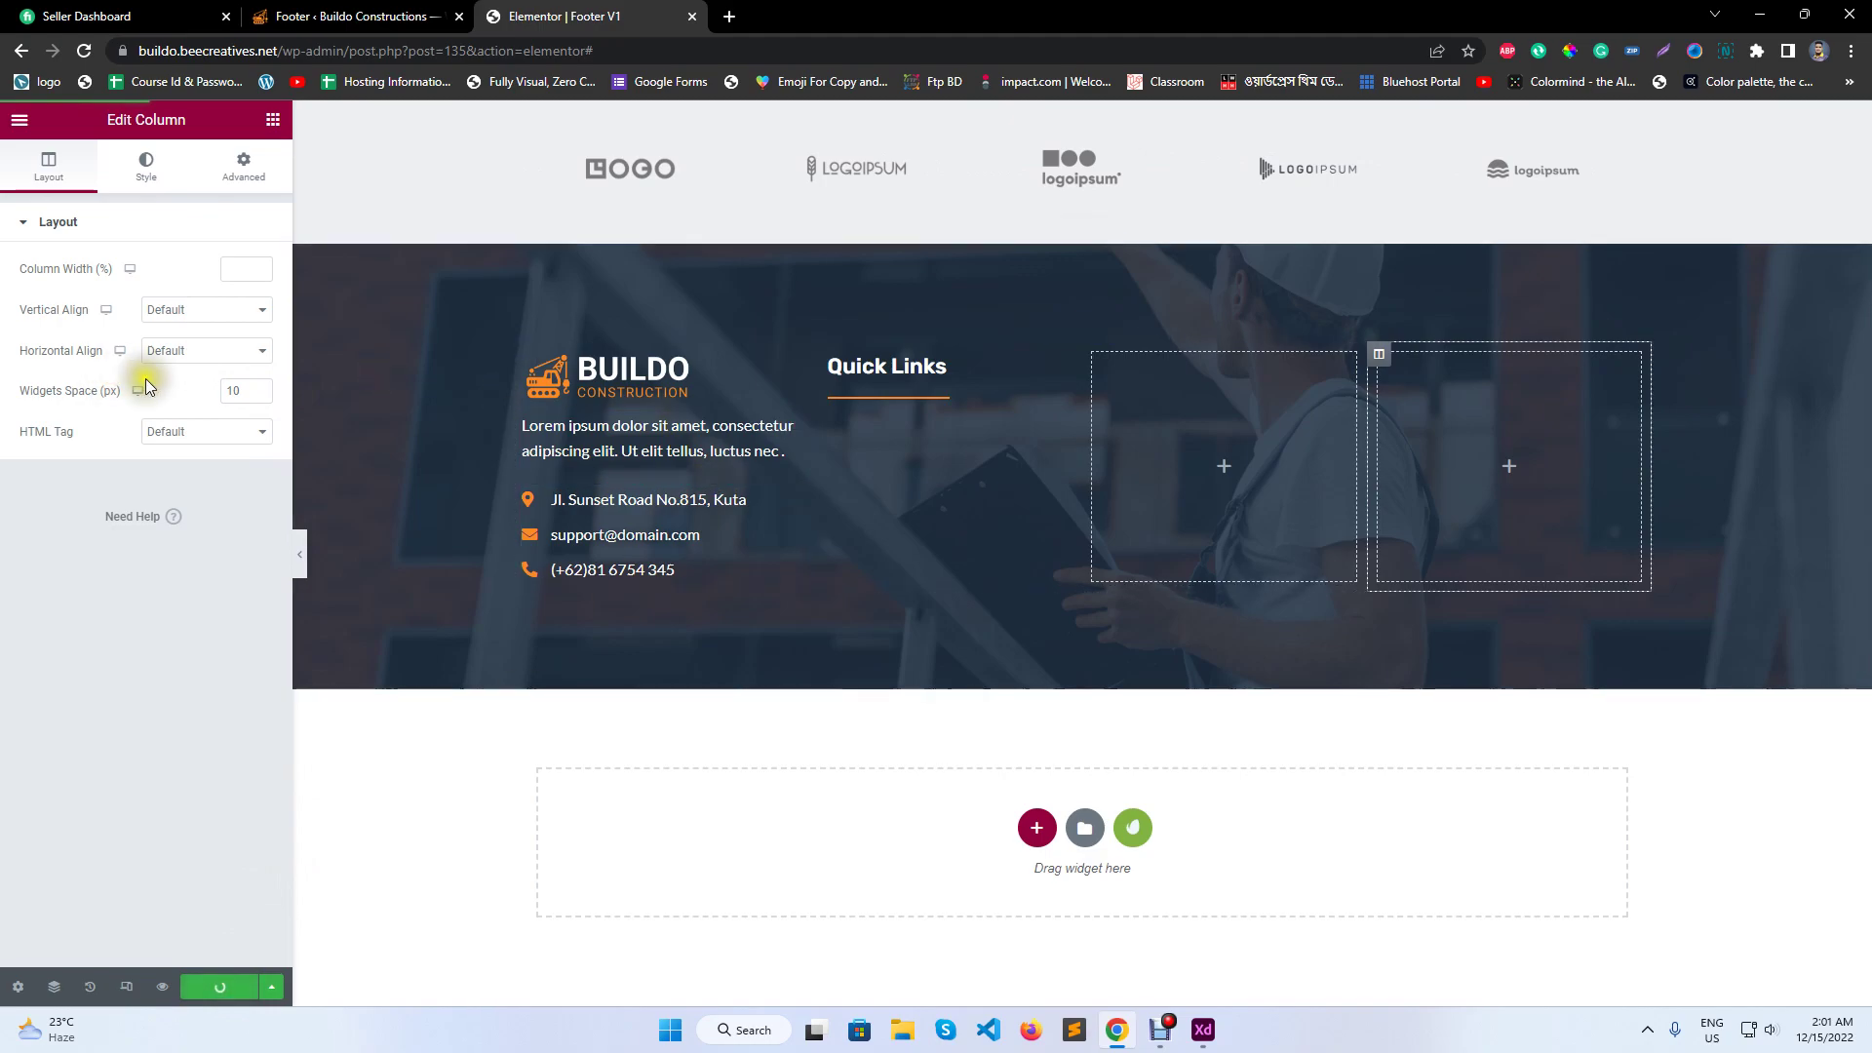
# - Set the site-wide default widgets space to 10 px in the Site Settings layout, update, and return to the footer editor
pyautogui.click(18, 121)
pyautogui.click(198, 215)
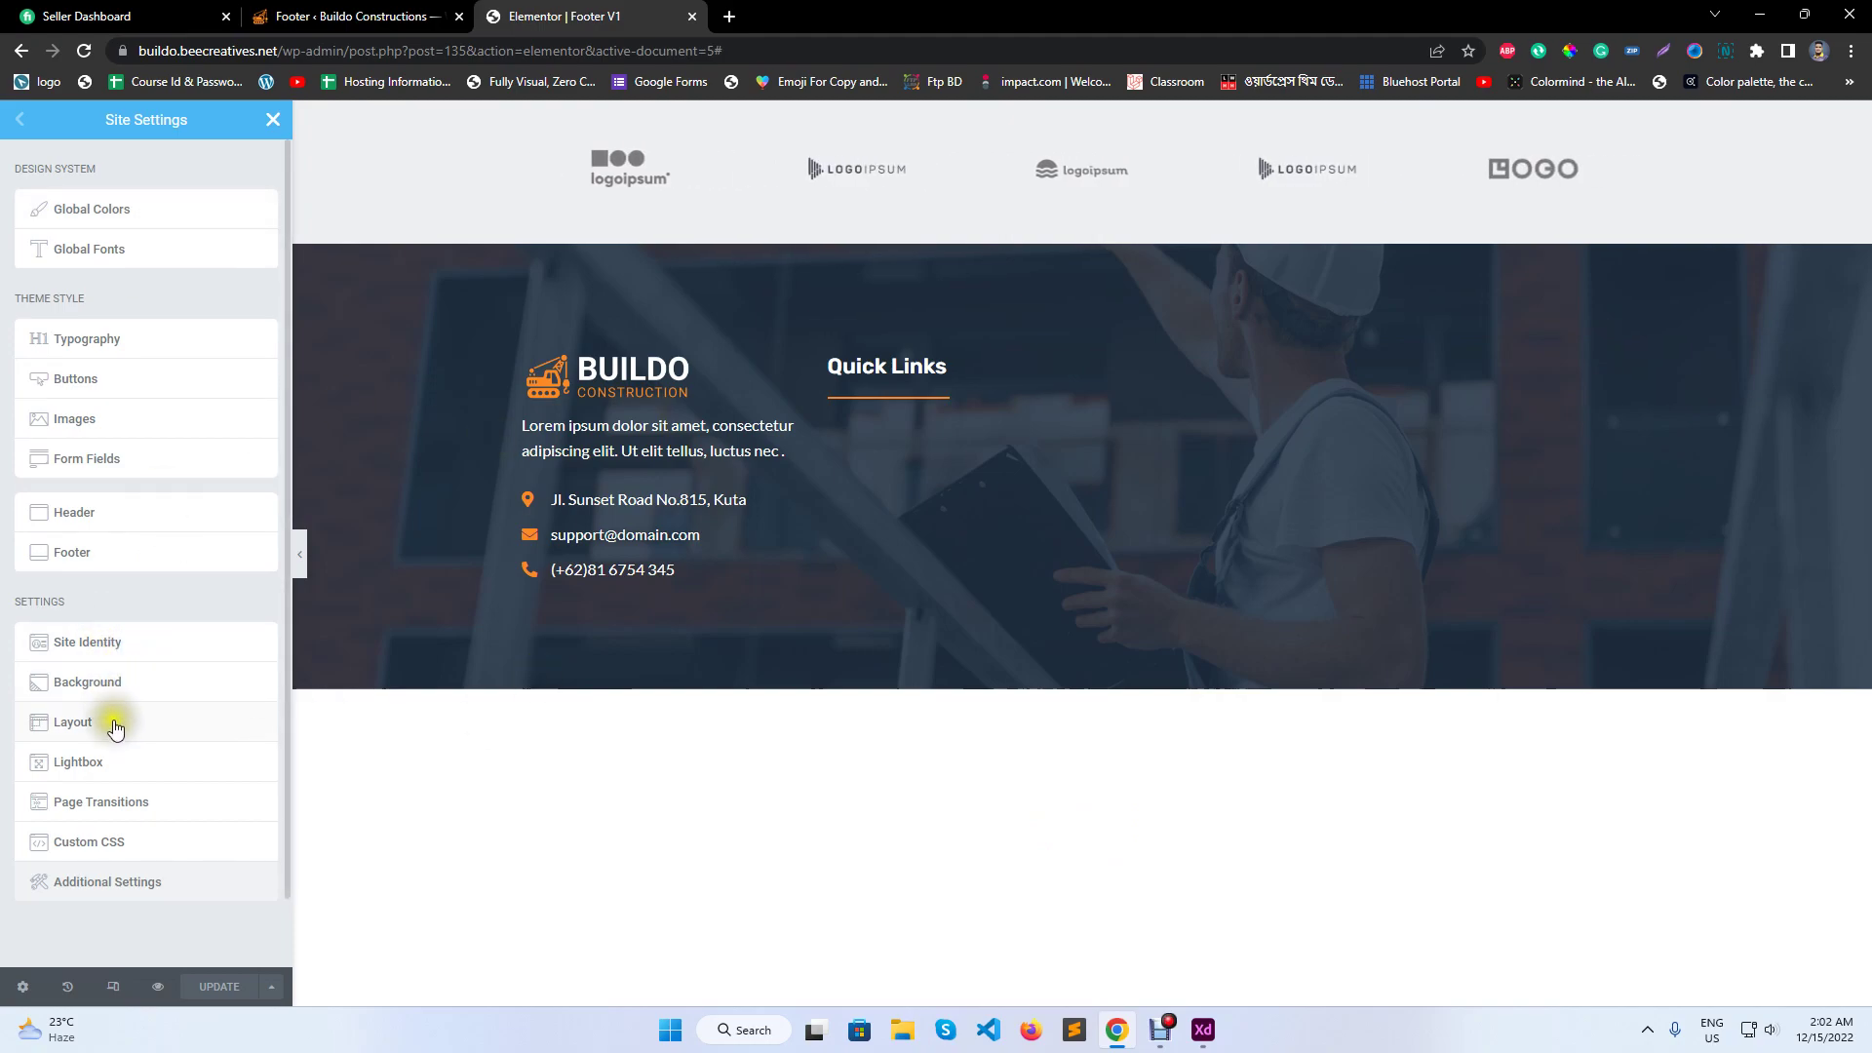
pyautogui.click(116, 725)
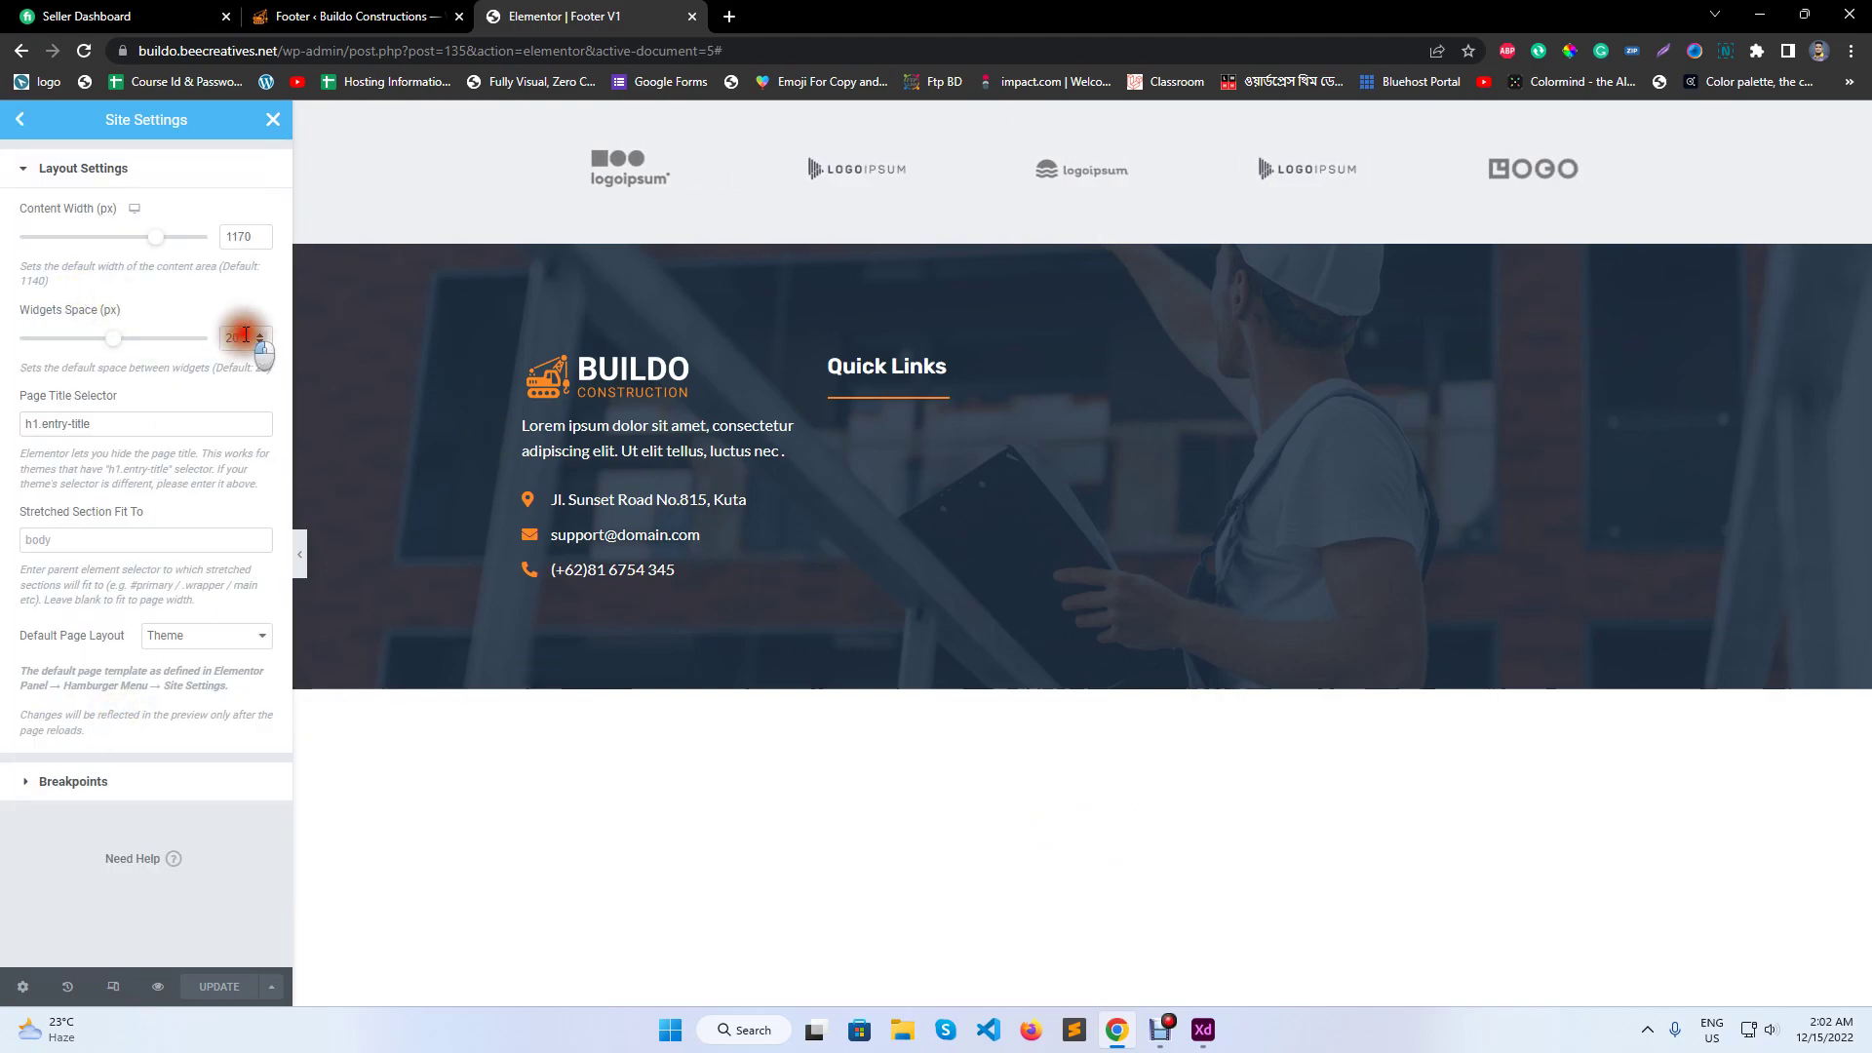
pyautogui.write('10')
pyautogui.click(246, 996)
pyautogui.click(273, 119)
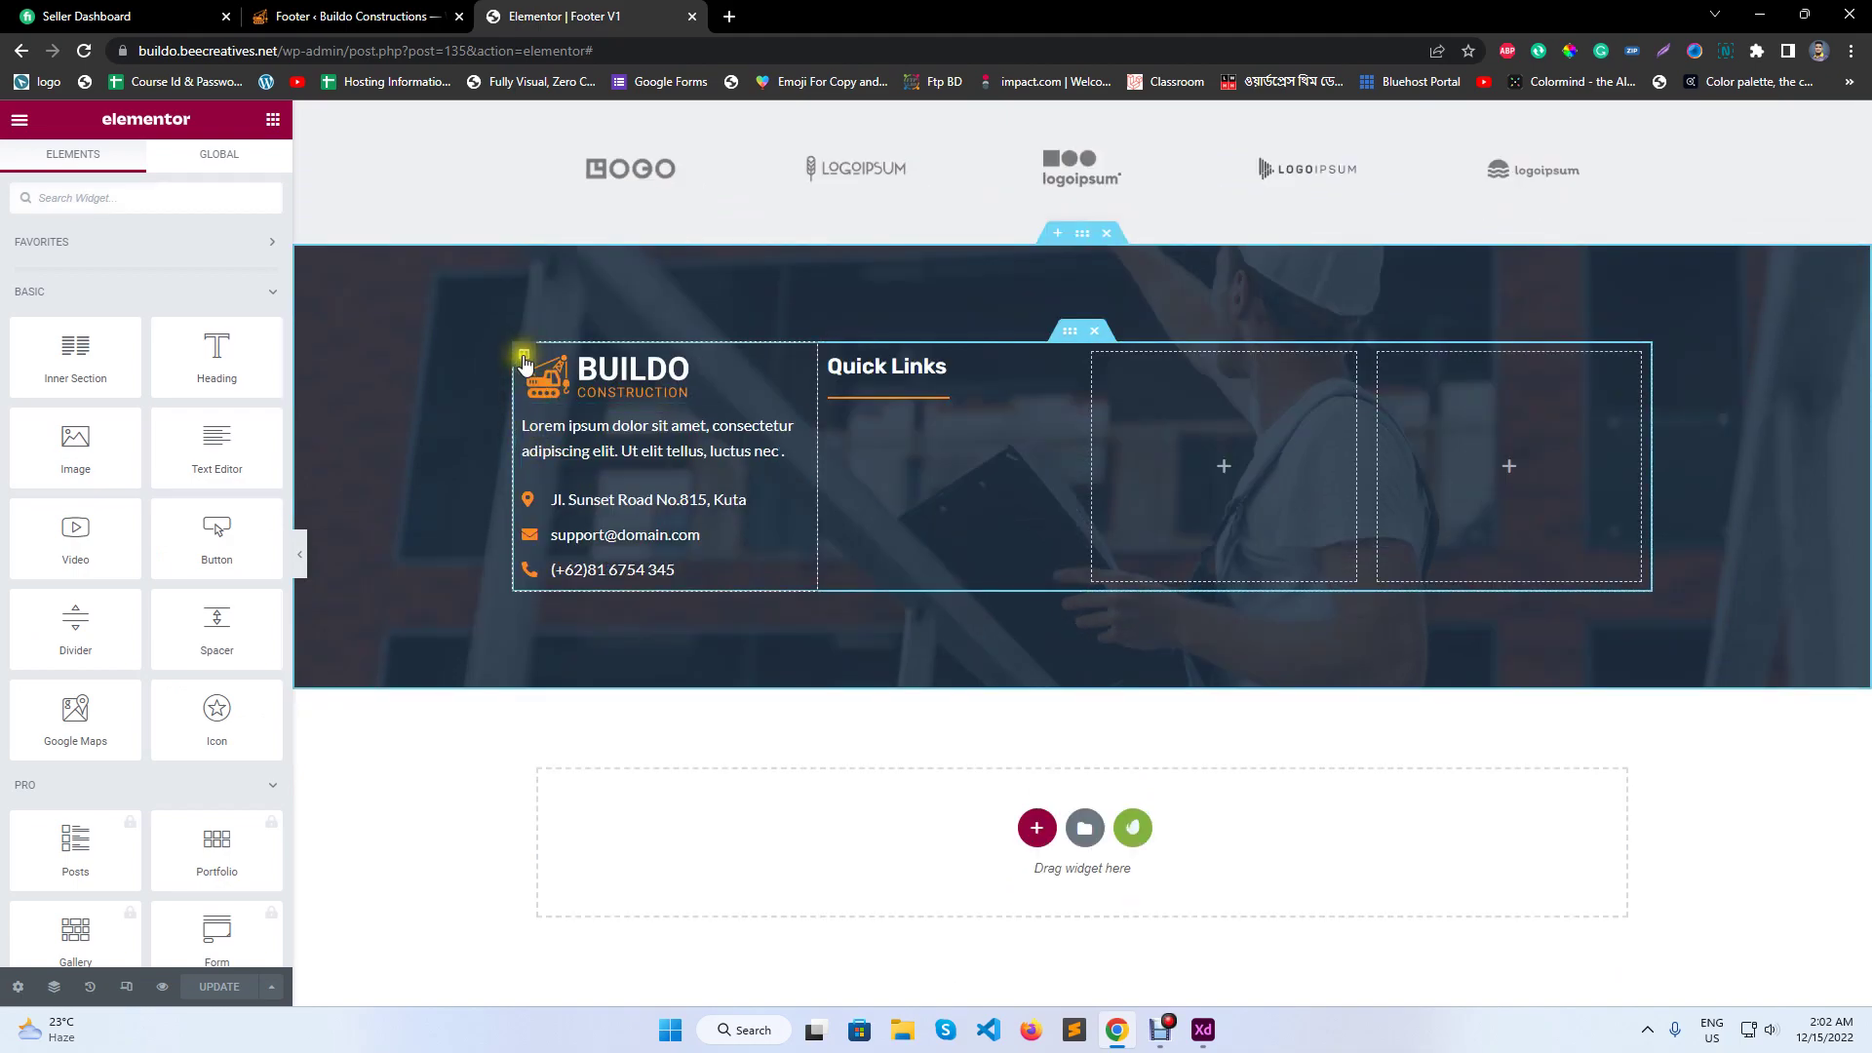
# - Clear the custom widgets space in each of the four footer columns, updating the template after the second column
pyautogui.click(523, 353)
pyautogui.doubleClick(239, 390)
pyautogui.write('20')
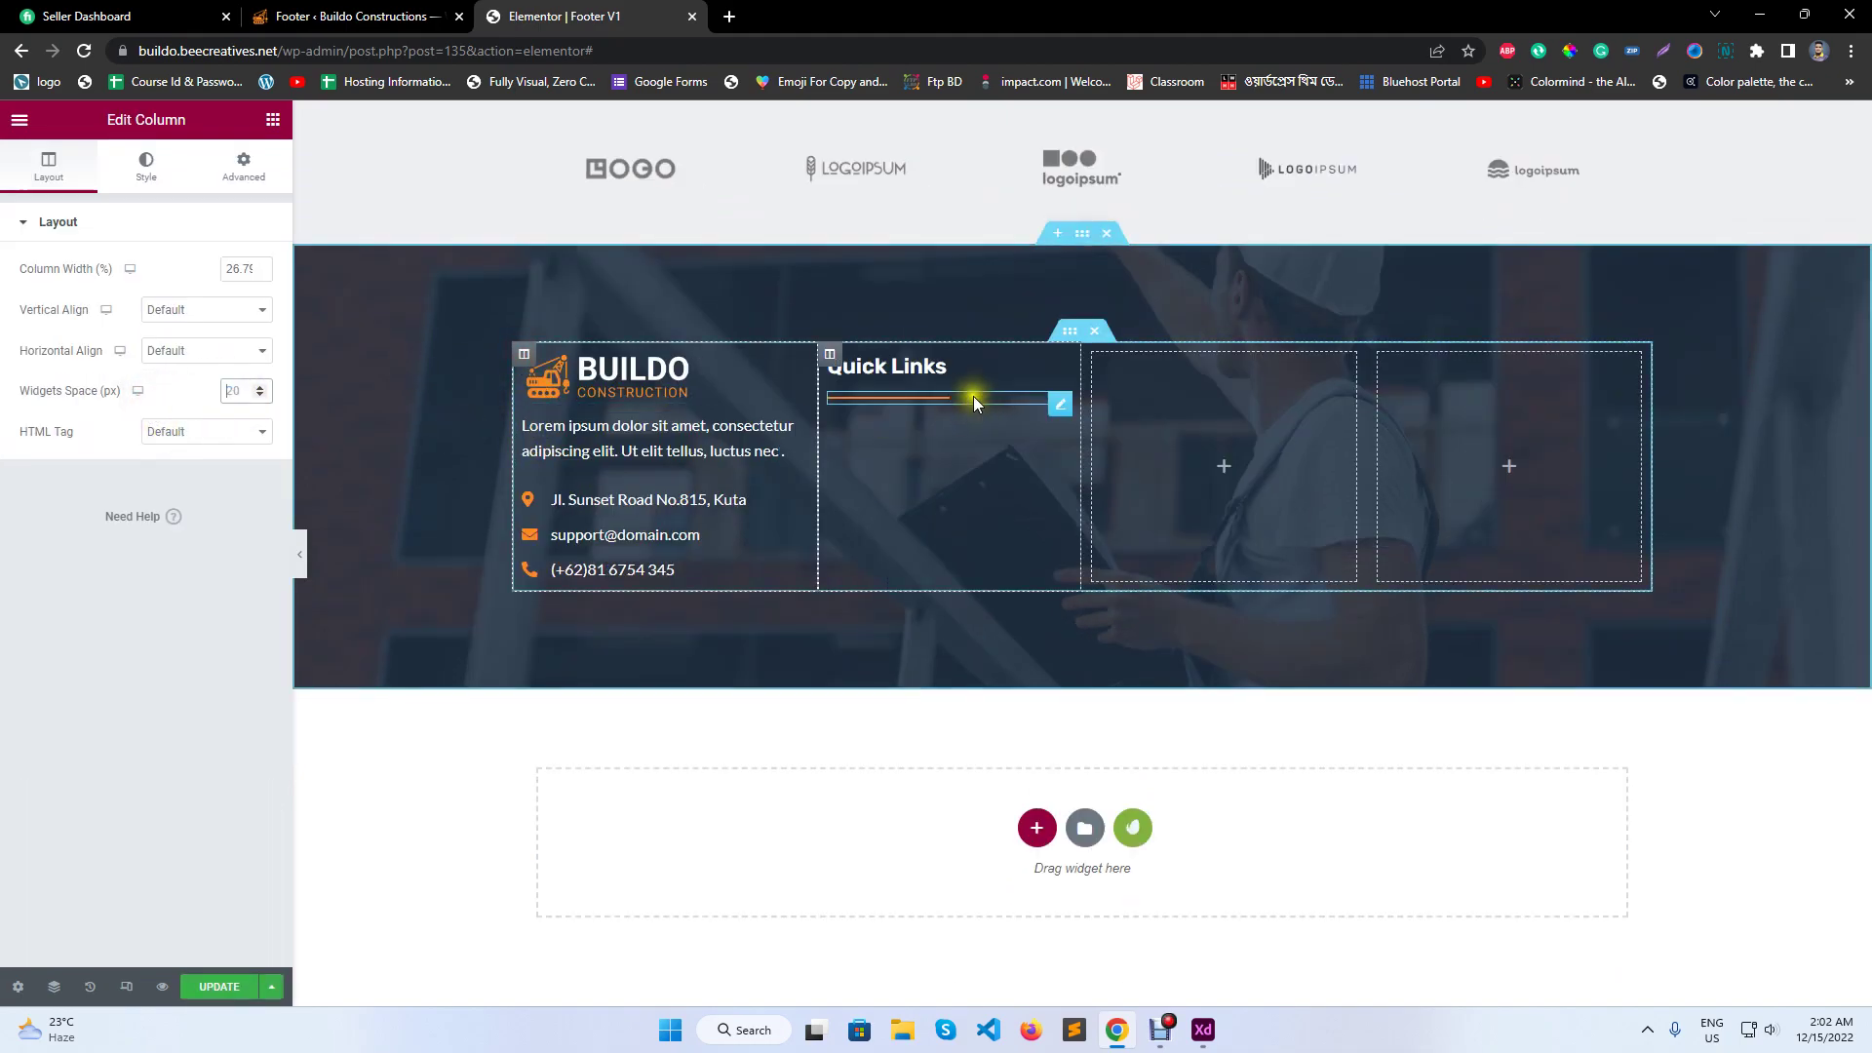
pyautogui.click(830, 354)
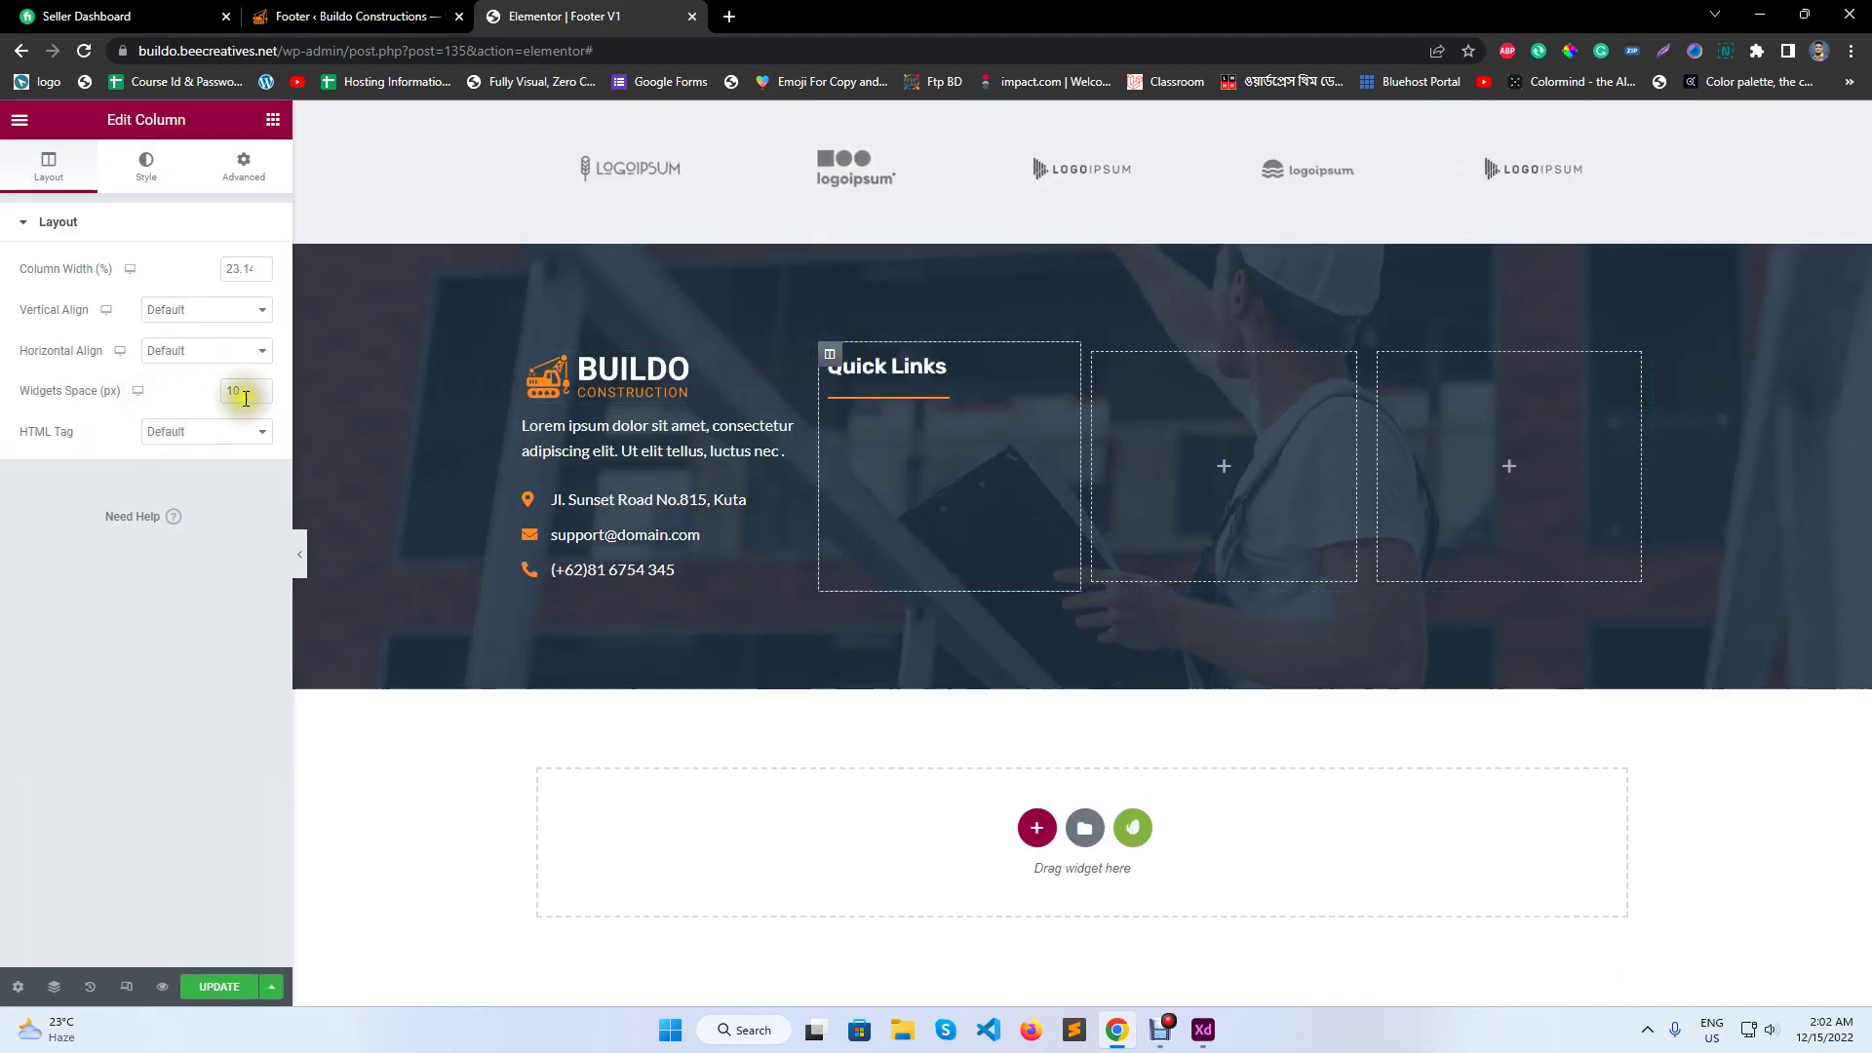
pyautogui.press('BackSpace')
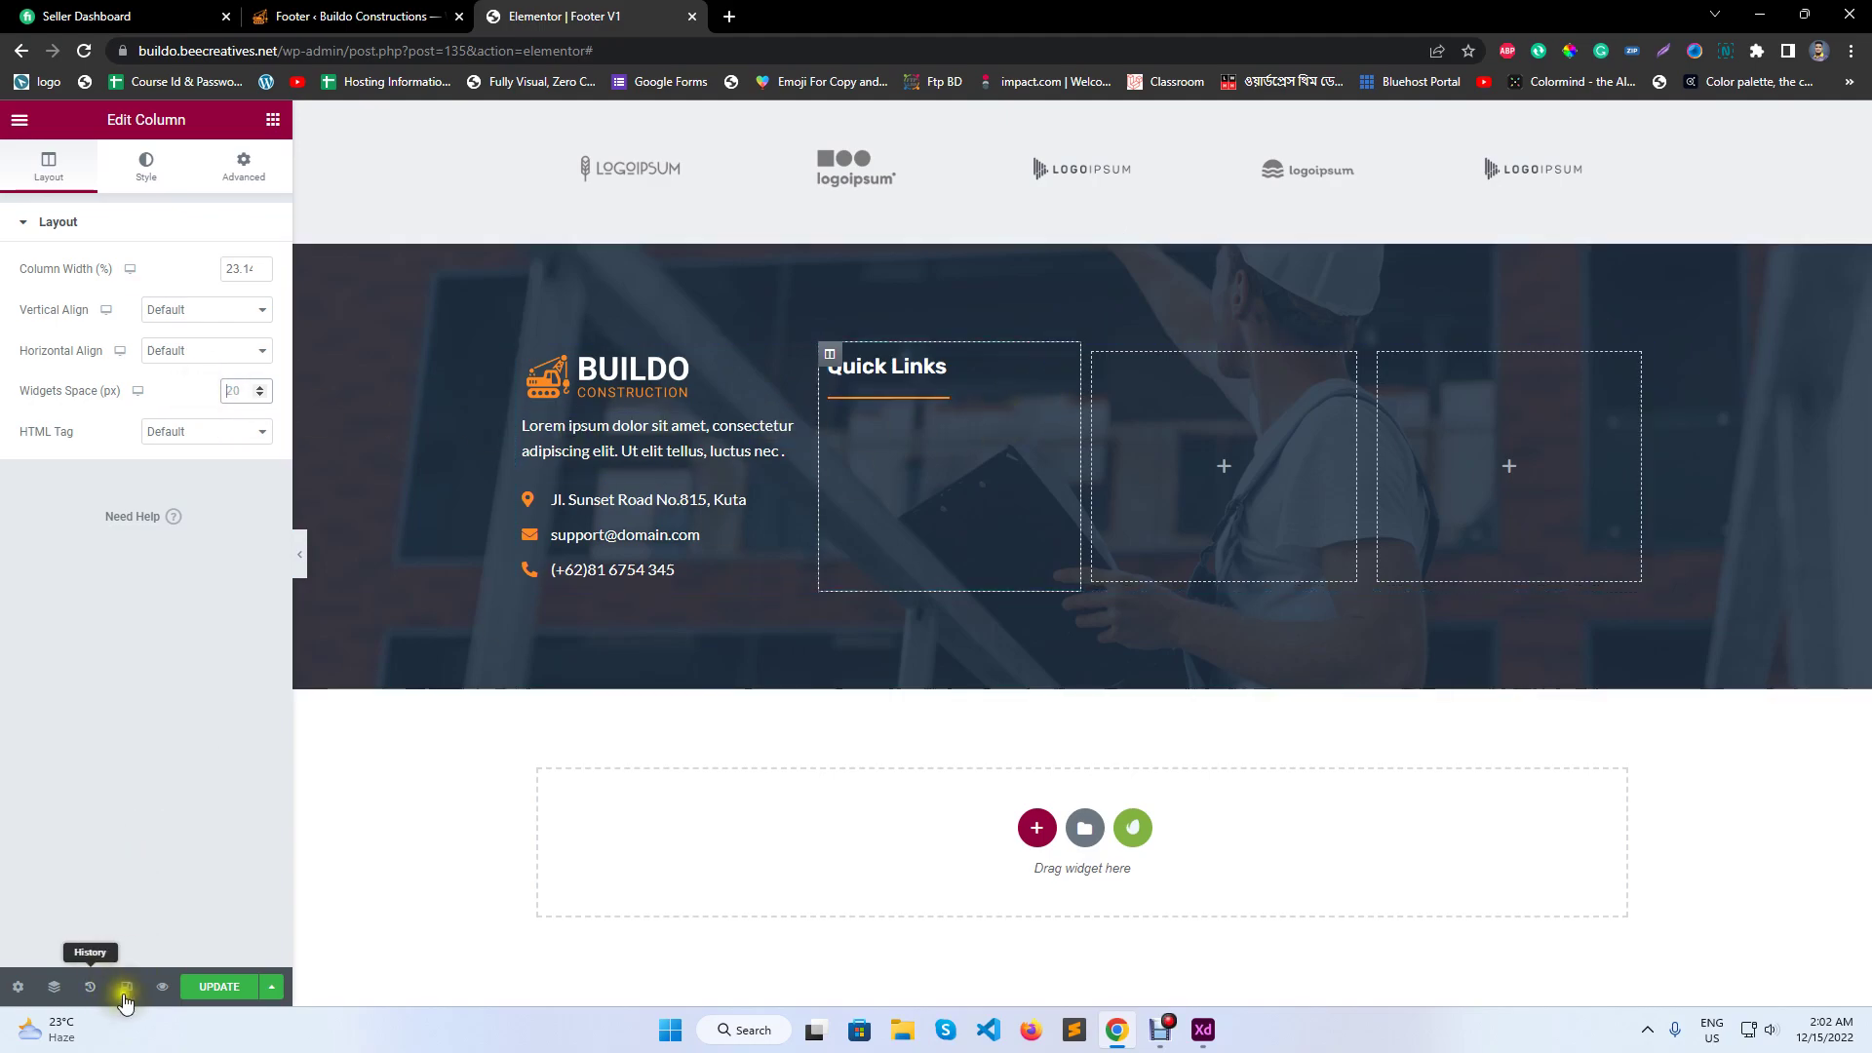
pyautogui.click(222, 987)
pyautogui.click(1093, 354)
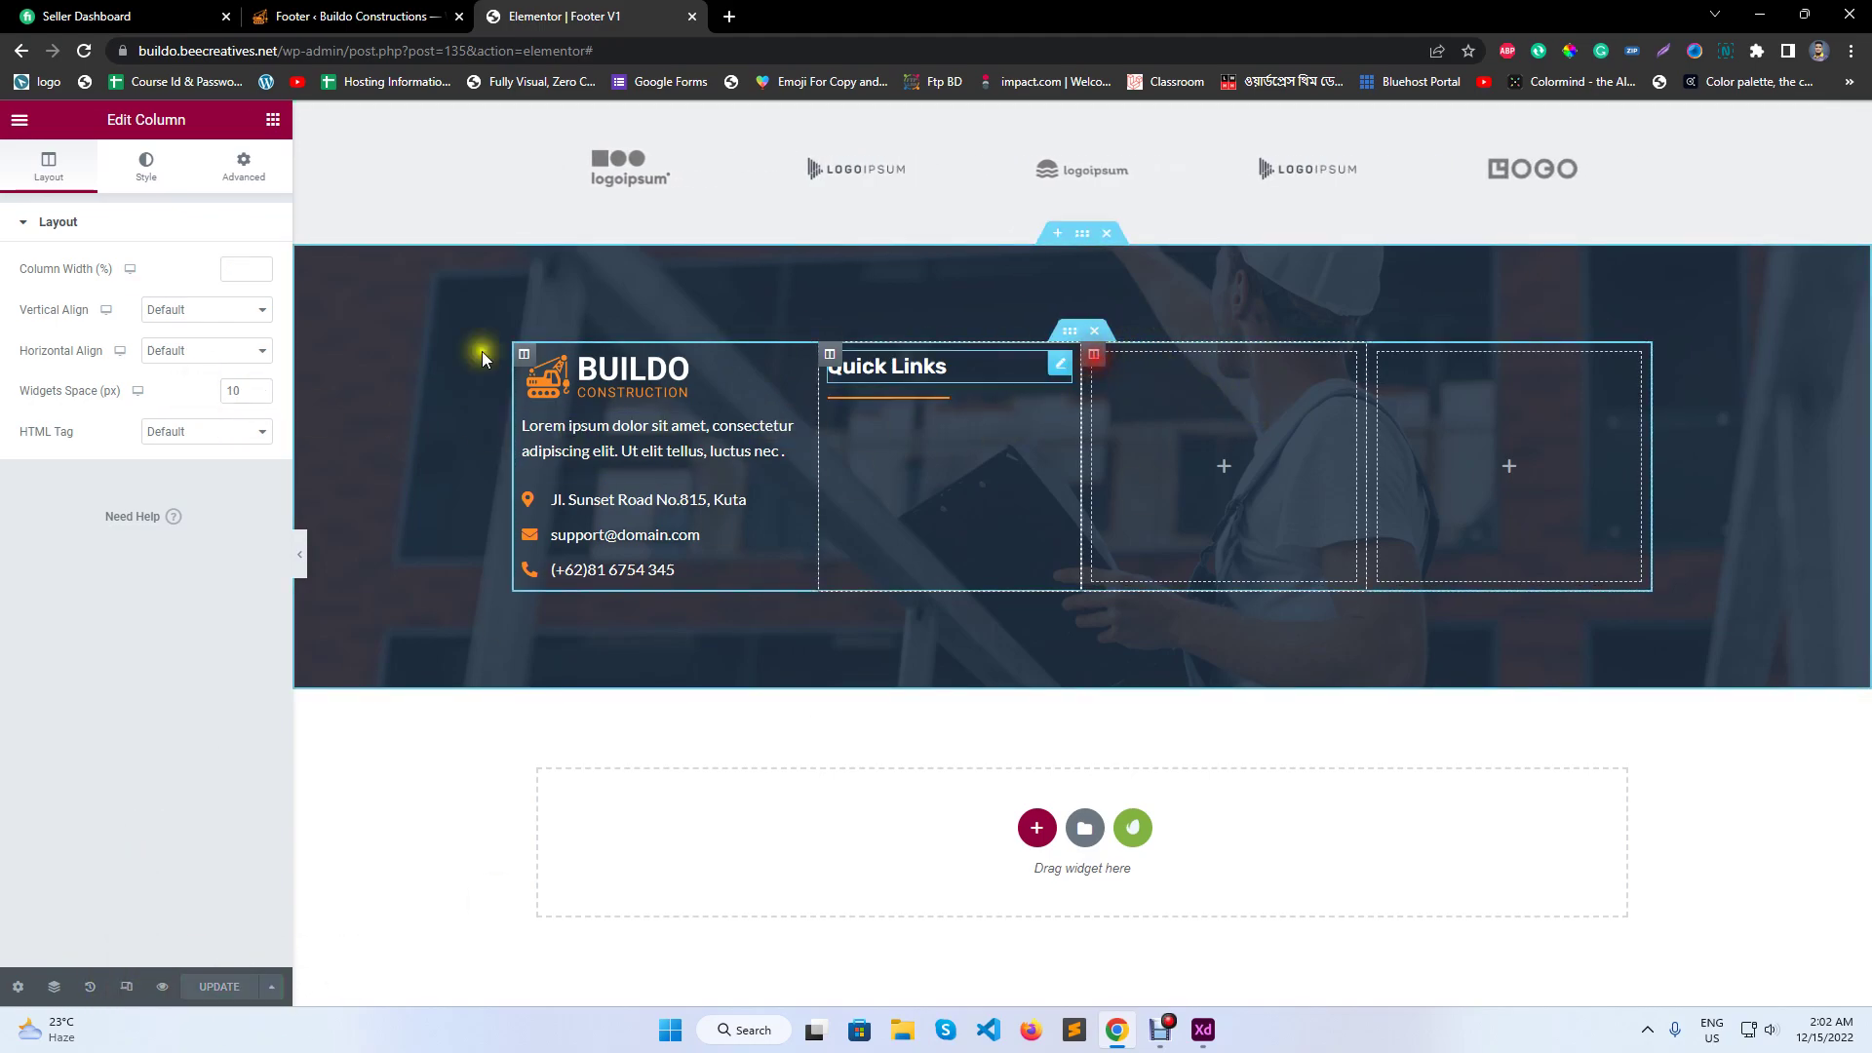
pyautogui.press('BackSpace')
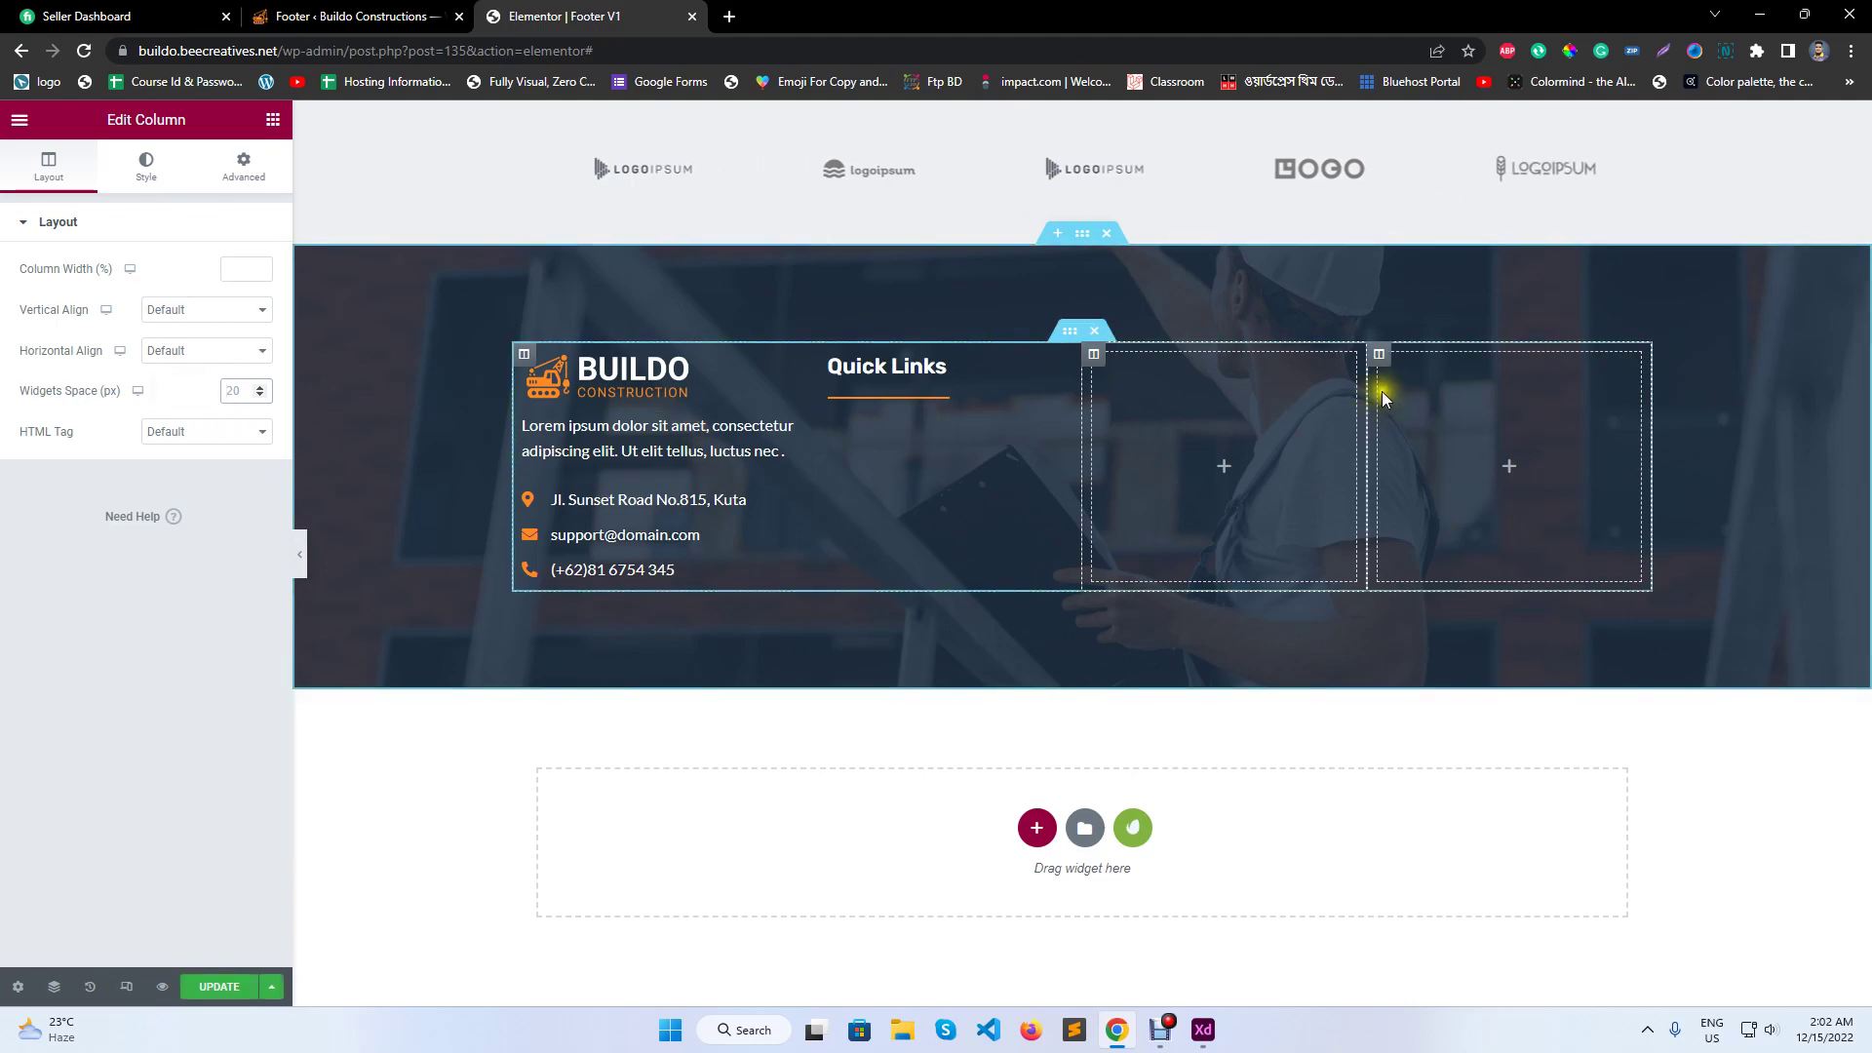
pyautogui.click(1379, 354)
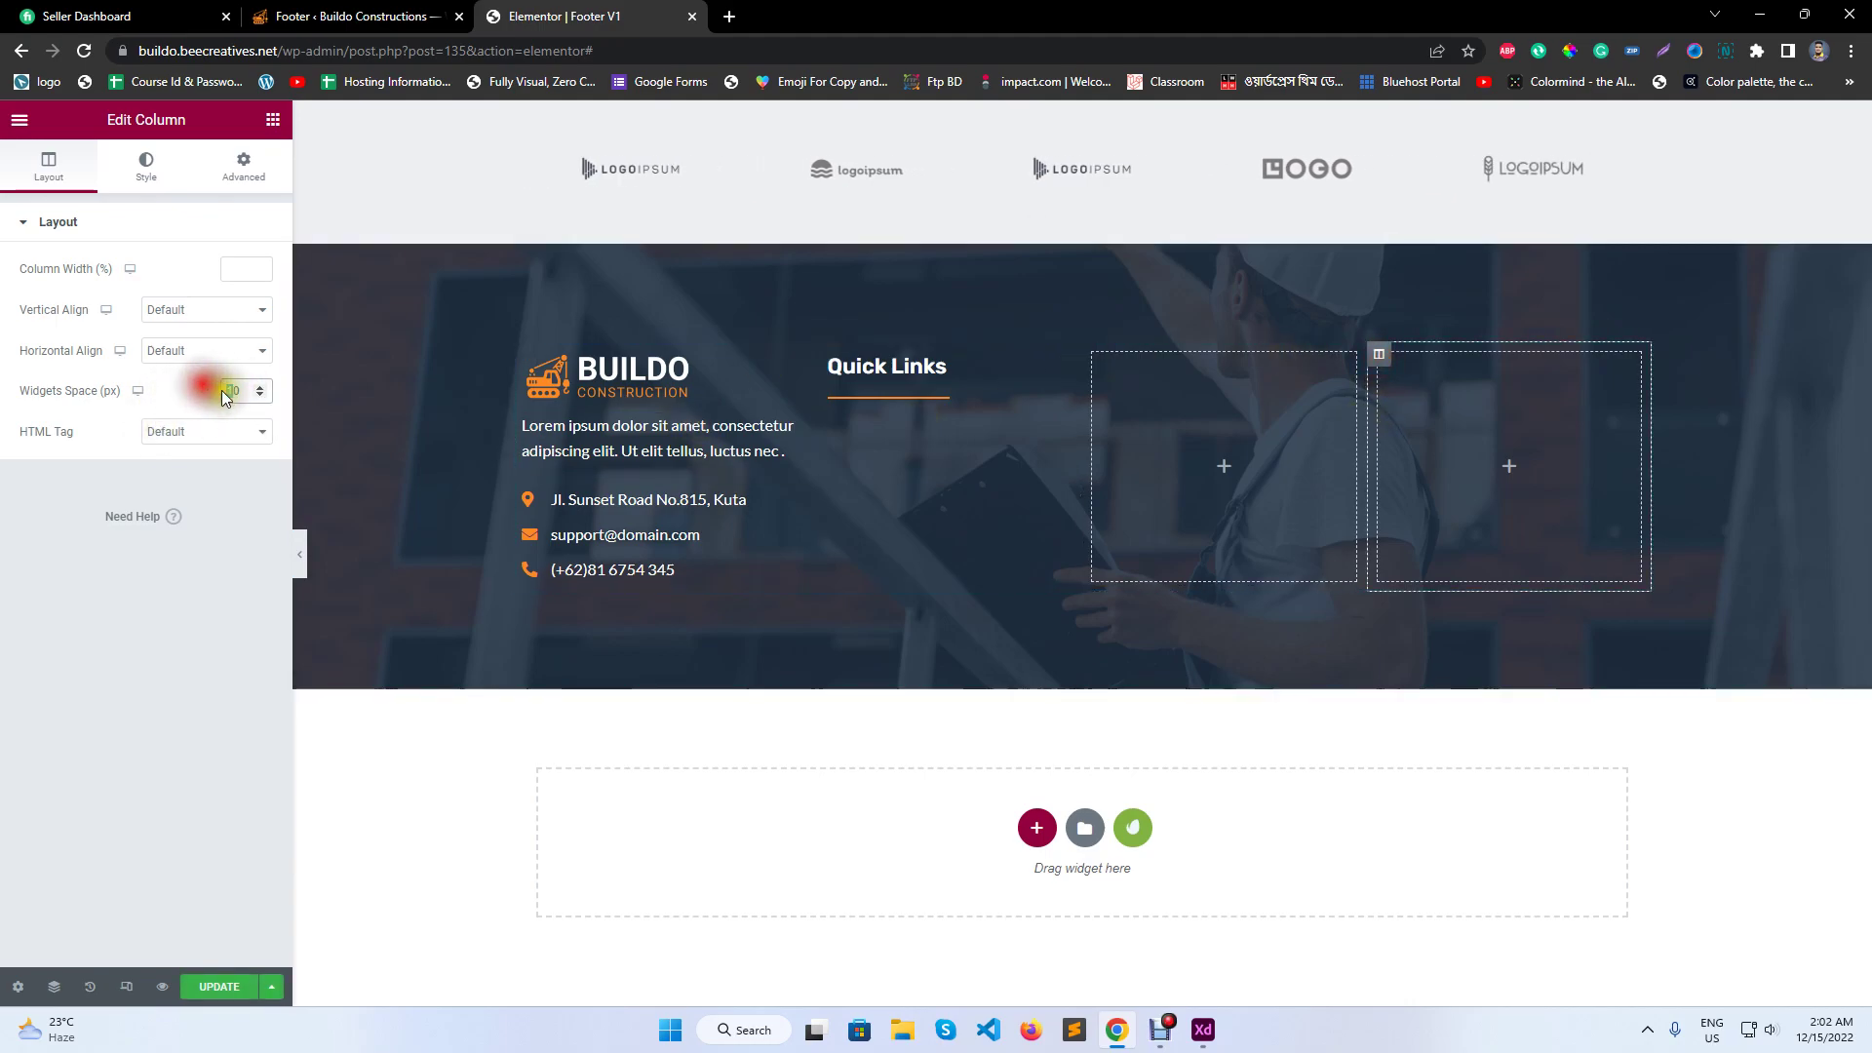
# - Update the footer template, reload the editor and open the first column's layout settings
pyautogui.click(219, 986)
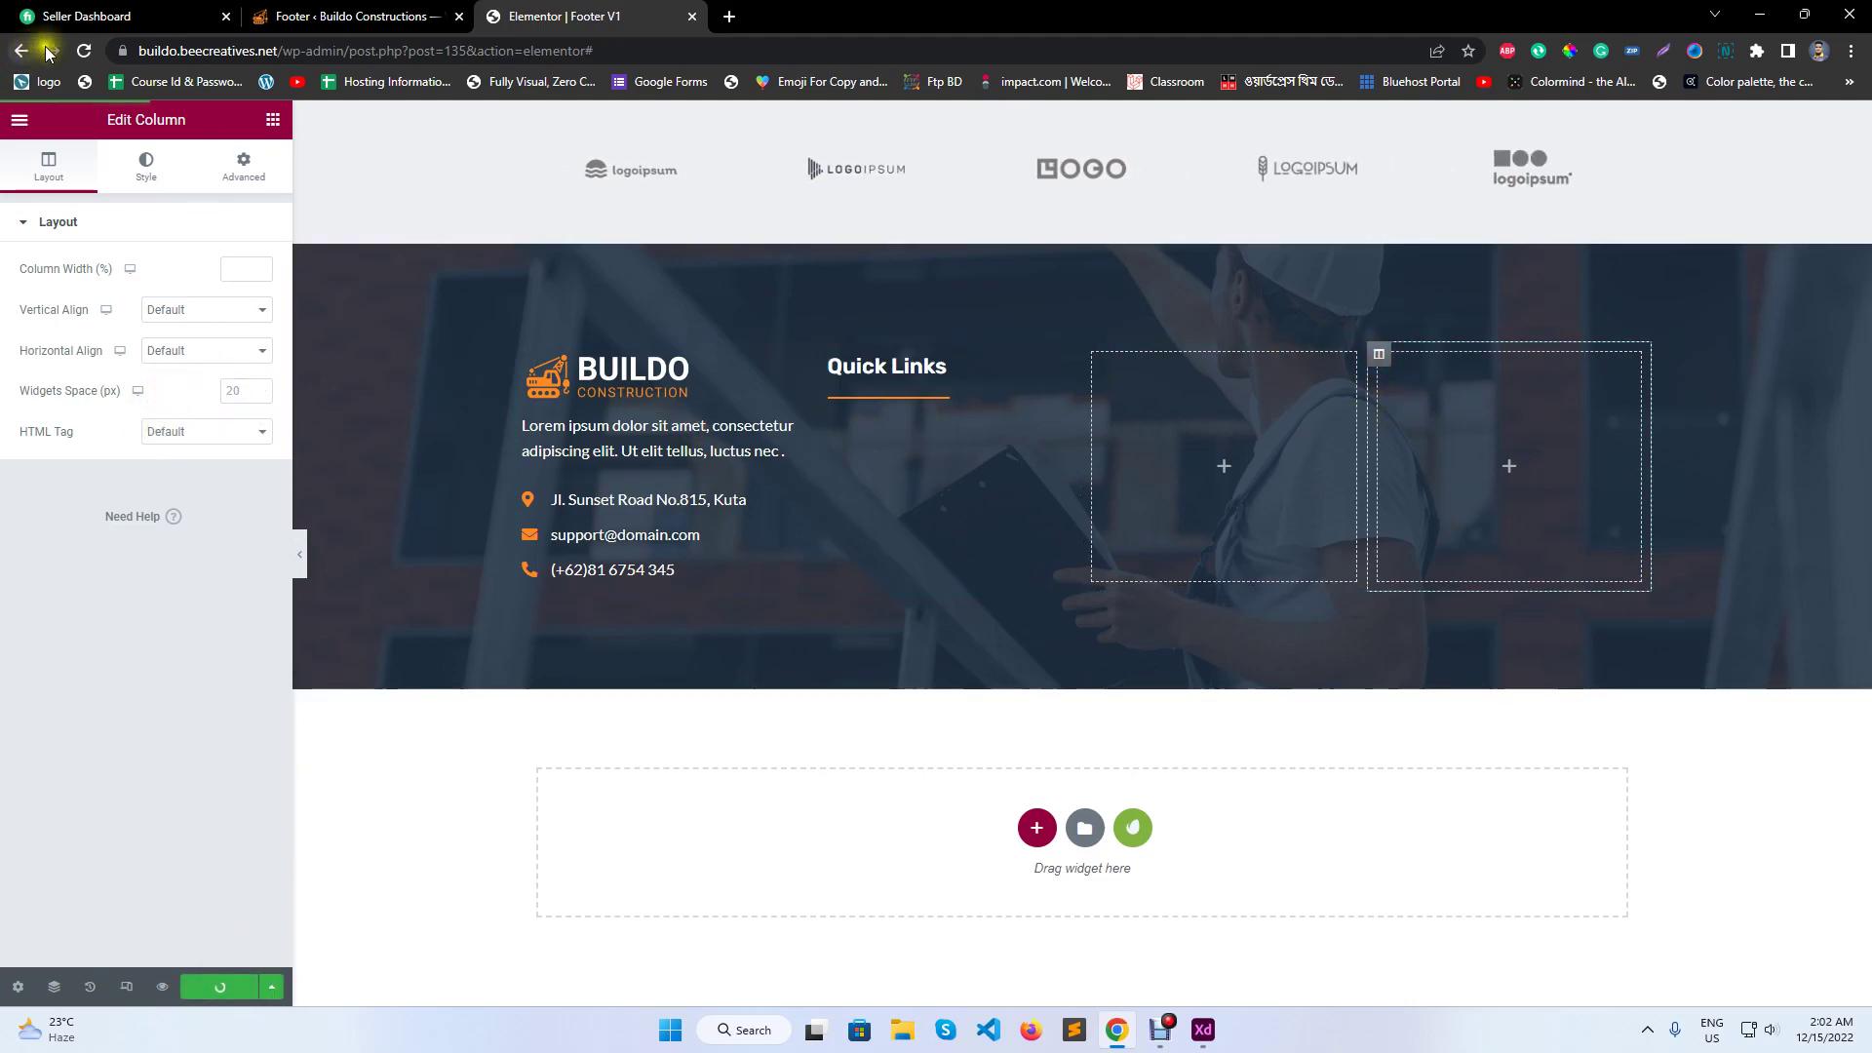
pyautogui.click(83, 57)
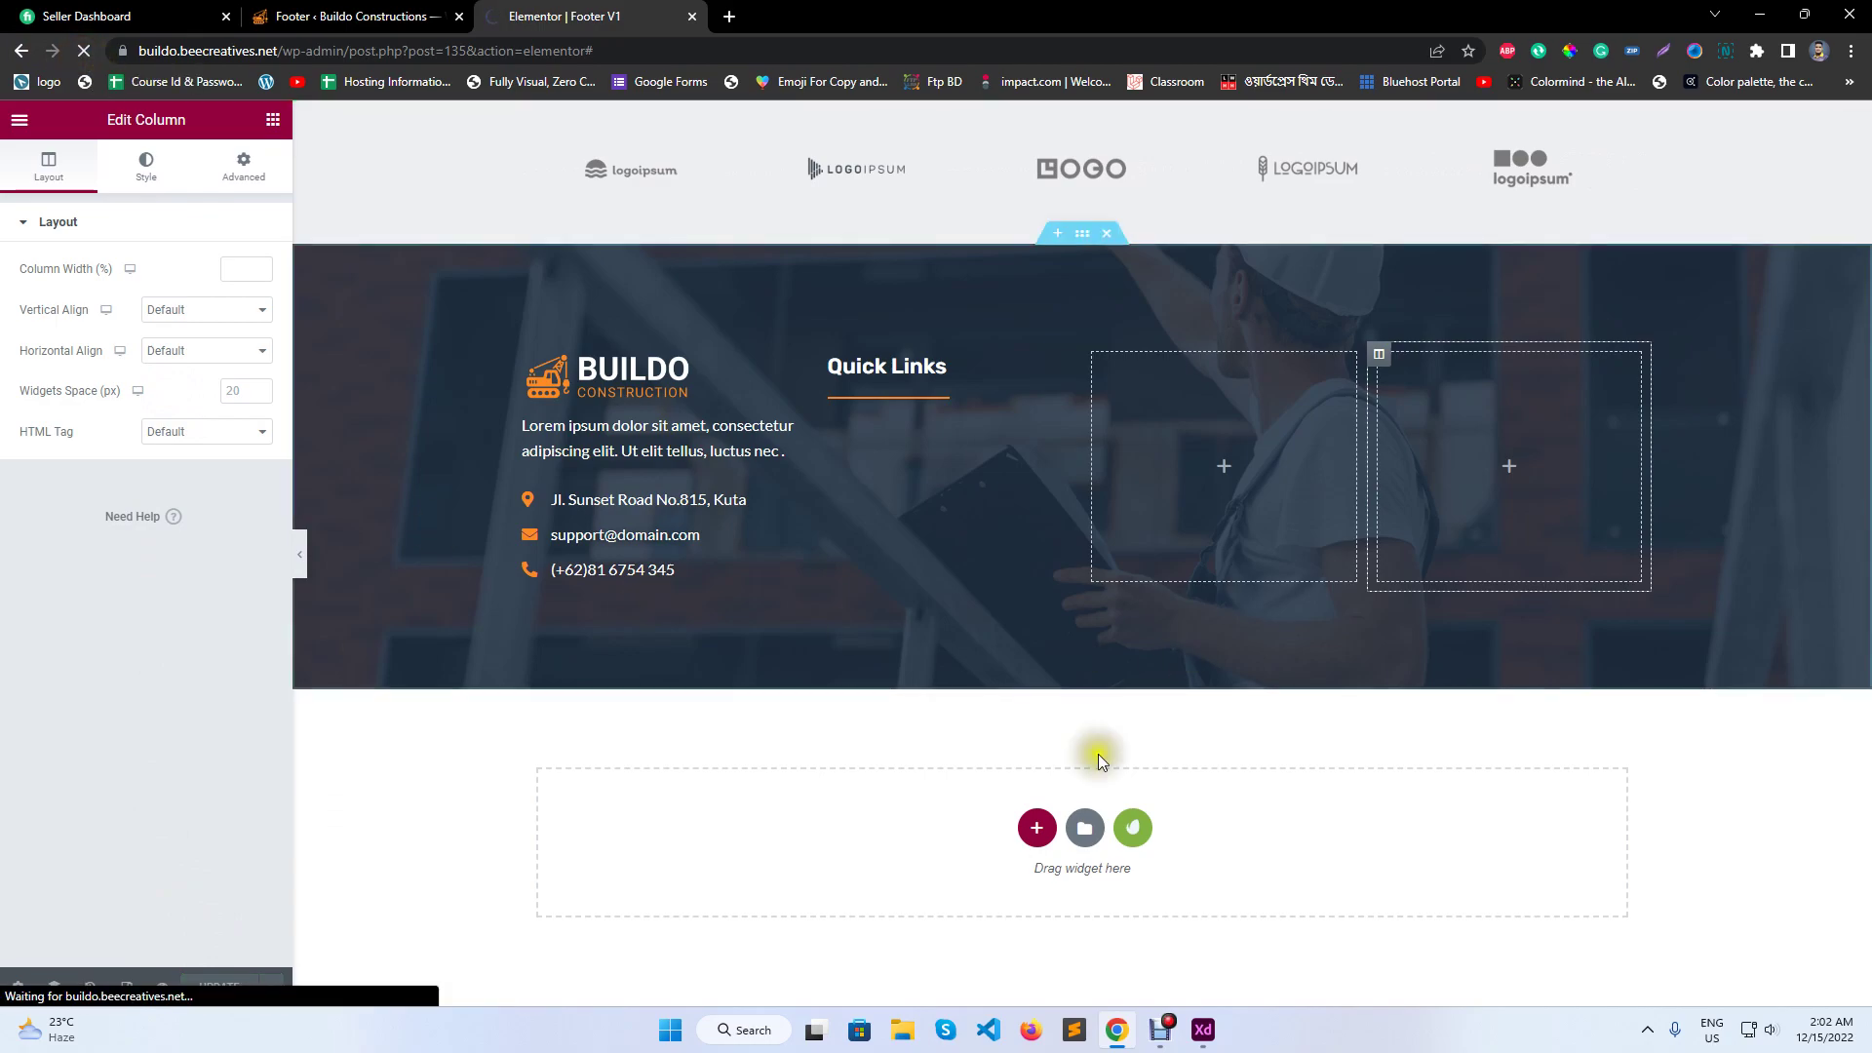
pyautogui.click(1160, 1038)
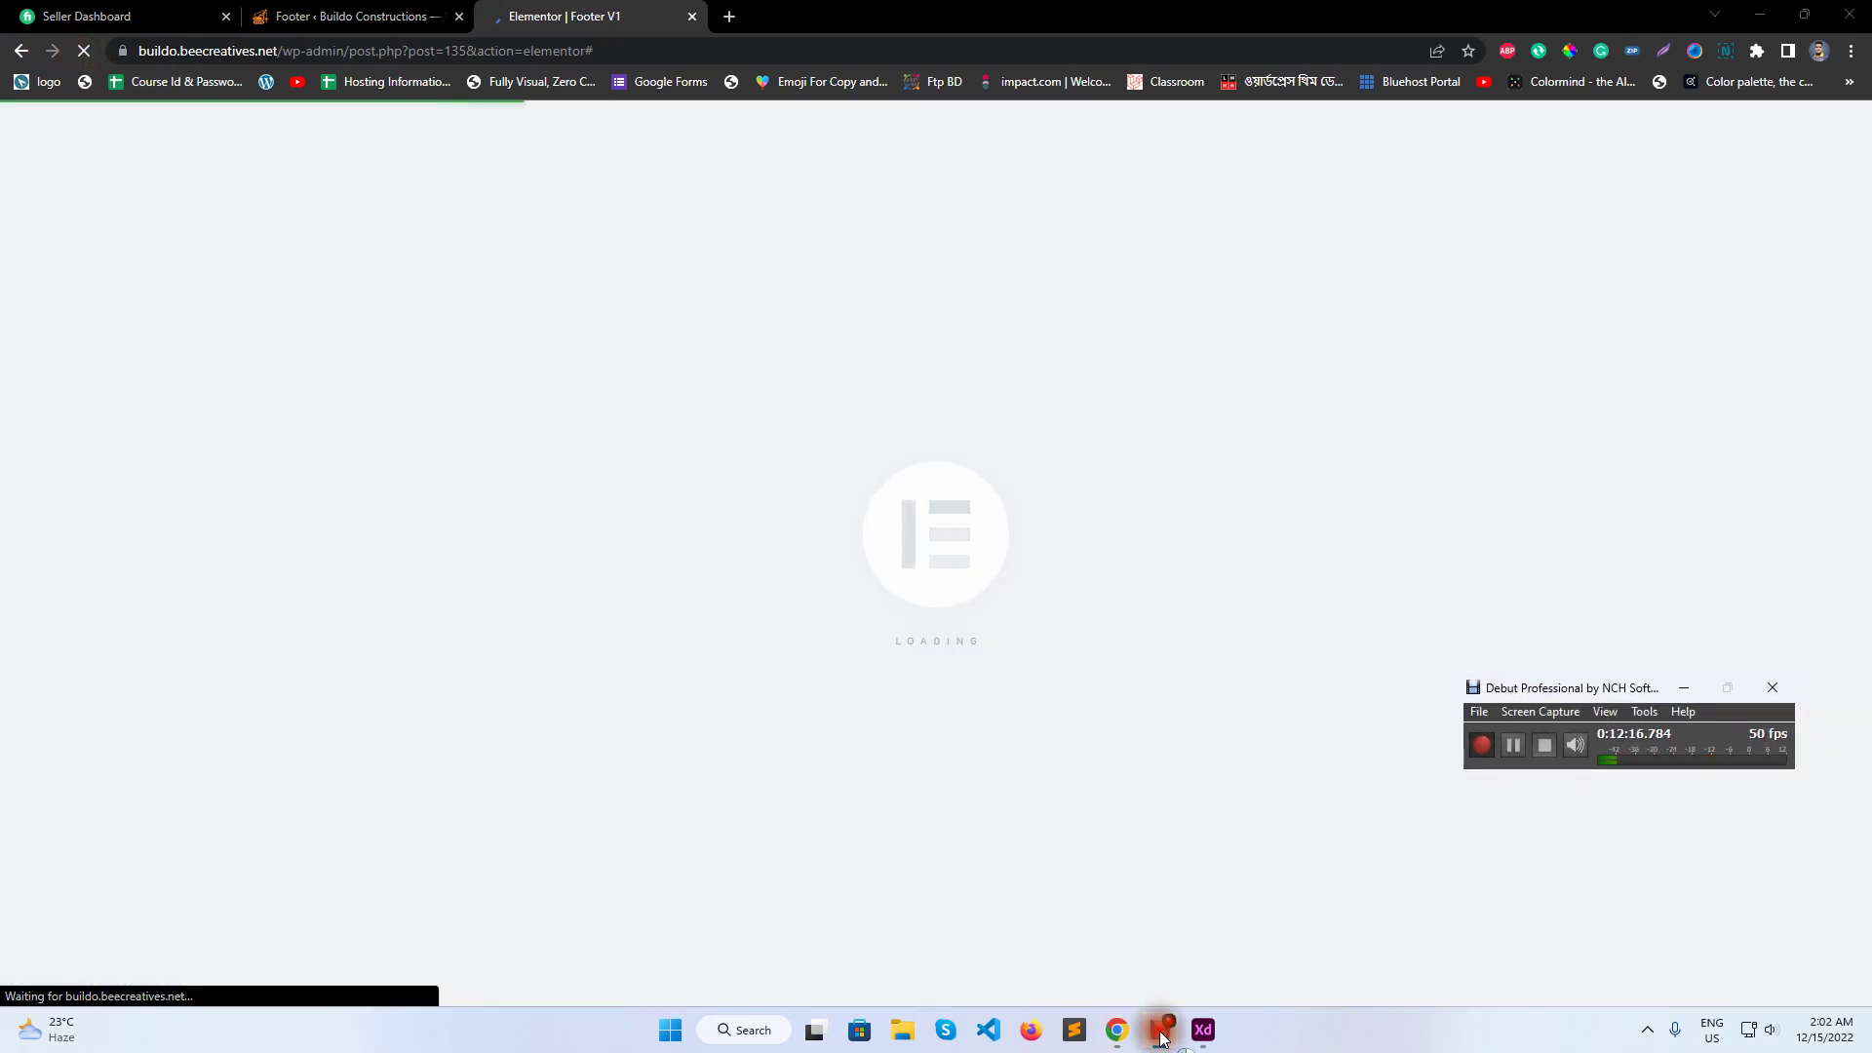
pyautogui.click(1160, 1038)
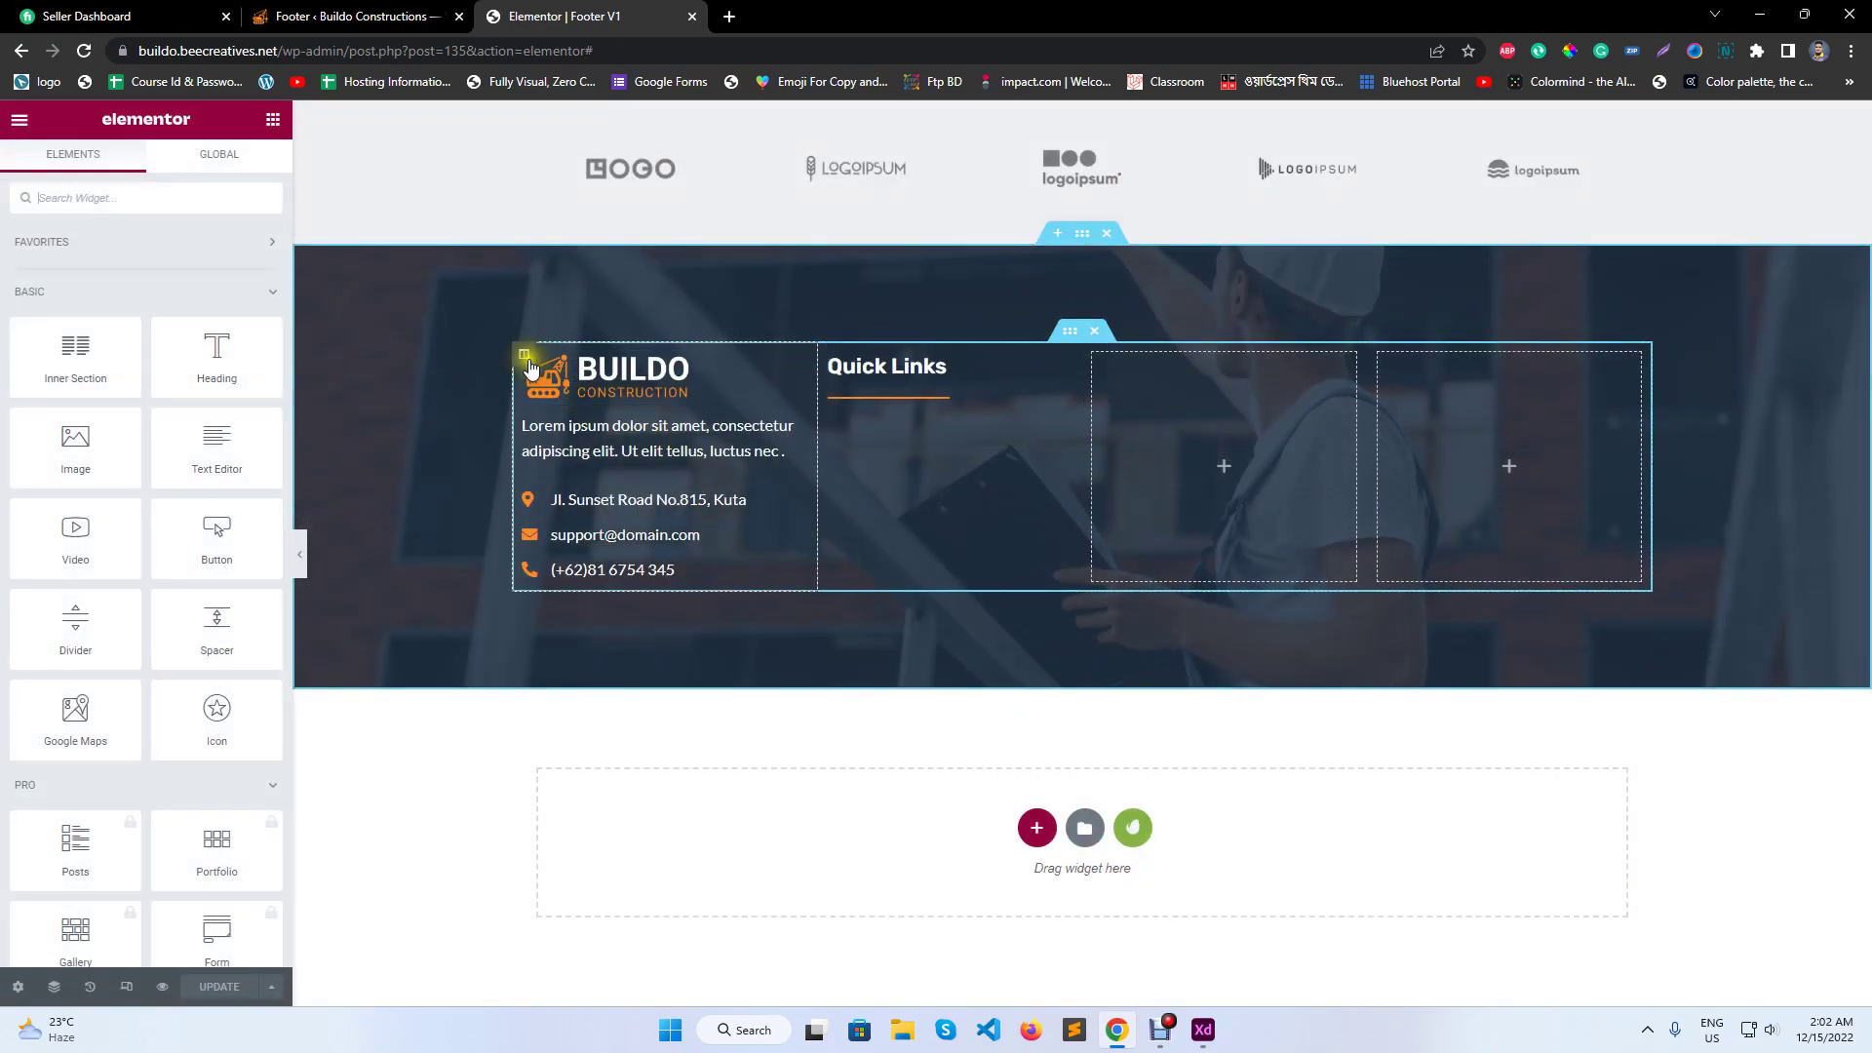
pyautogui.click(526, 357)
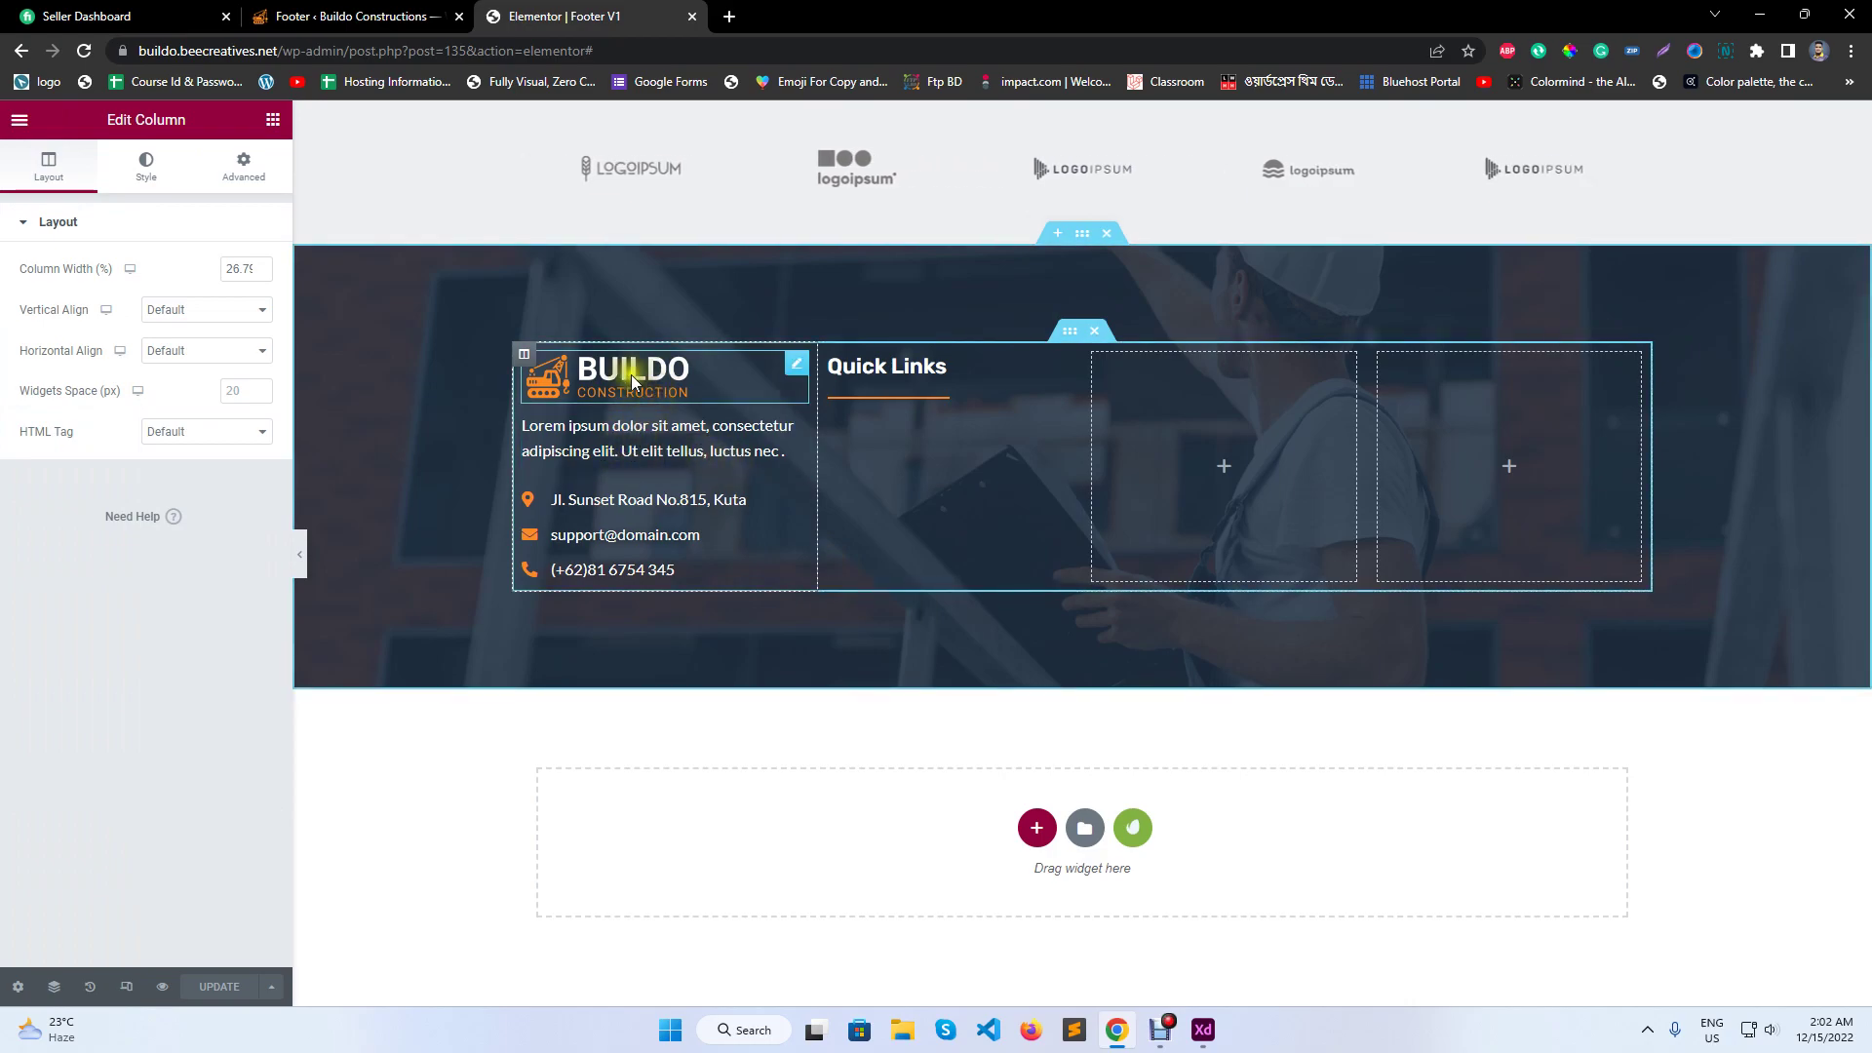
# - Check the default widgets space in the Site Settings layout and return to the footer editor
pyautogui.click(29, 979)
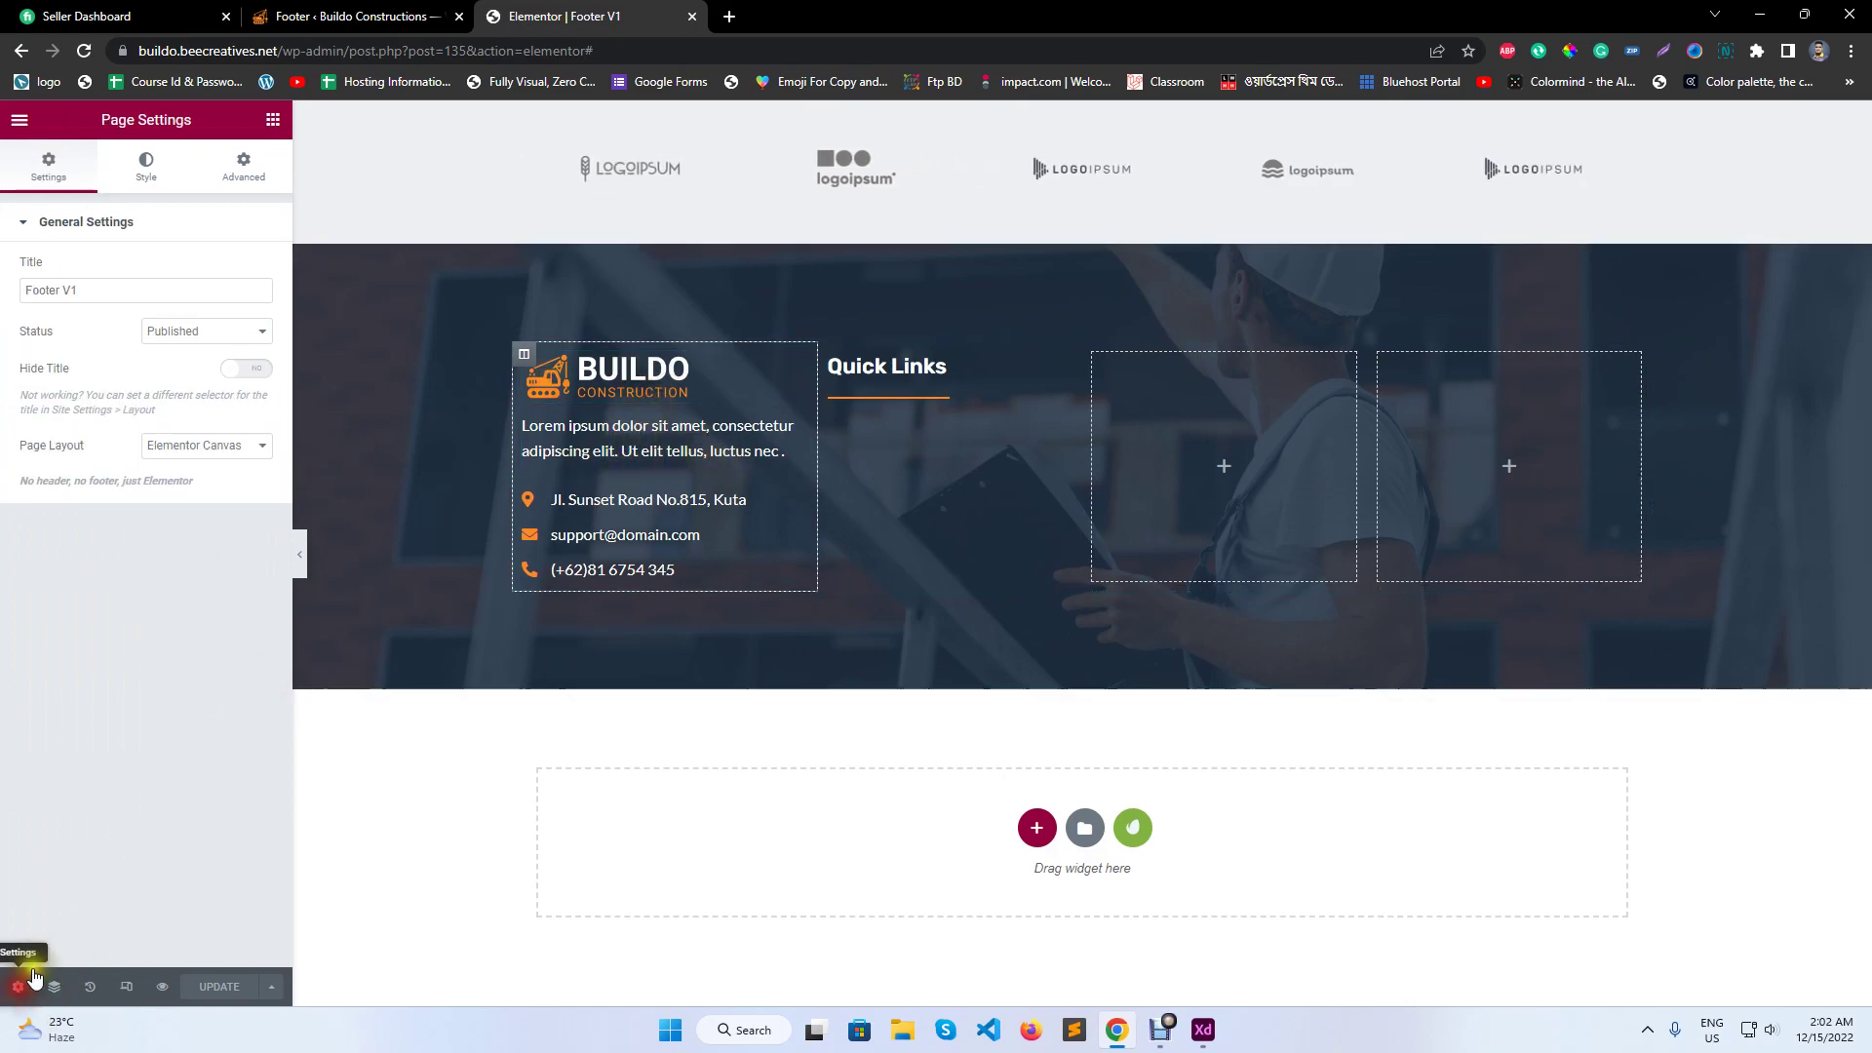
pyautogui.click(22, 120)
pyautogui.click(102, 210)
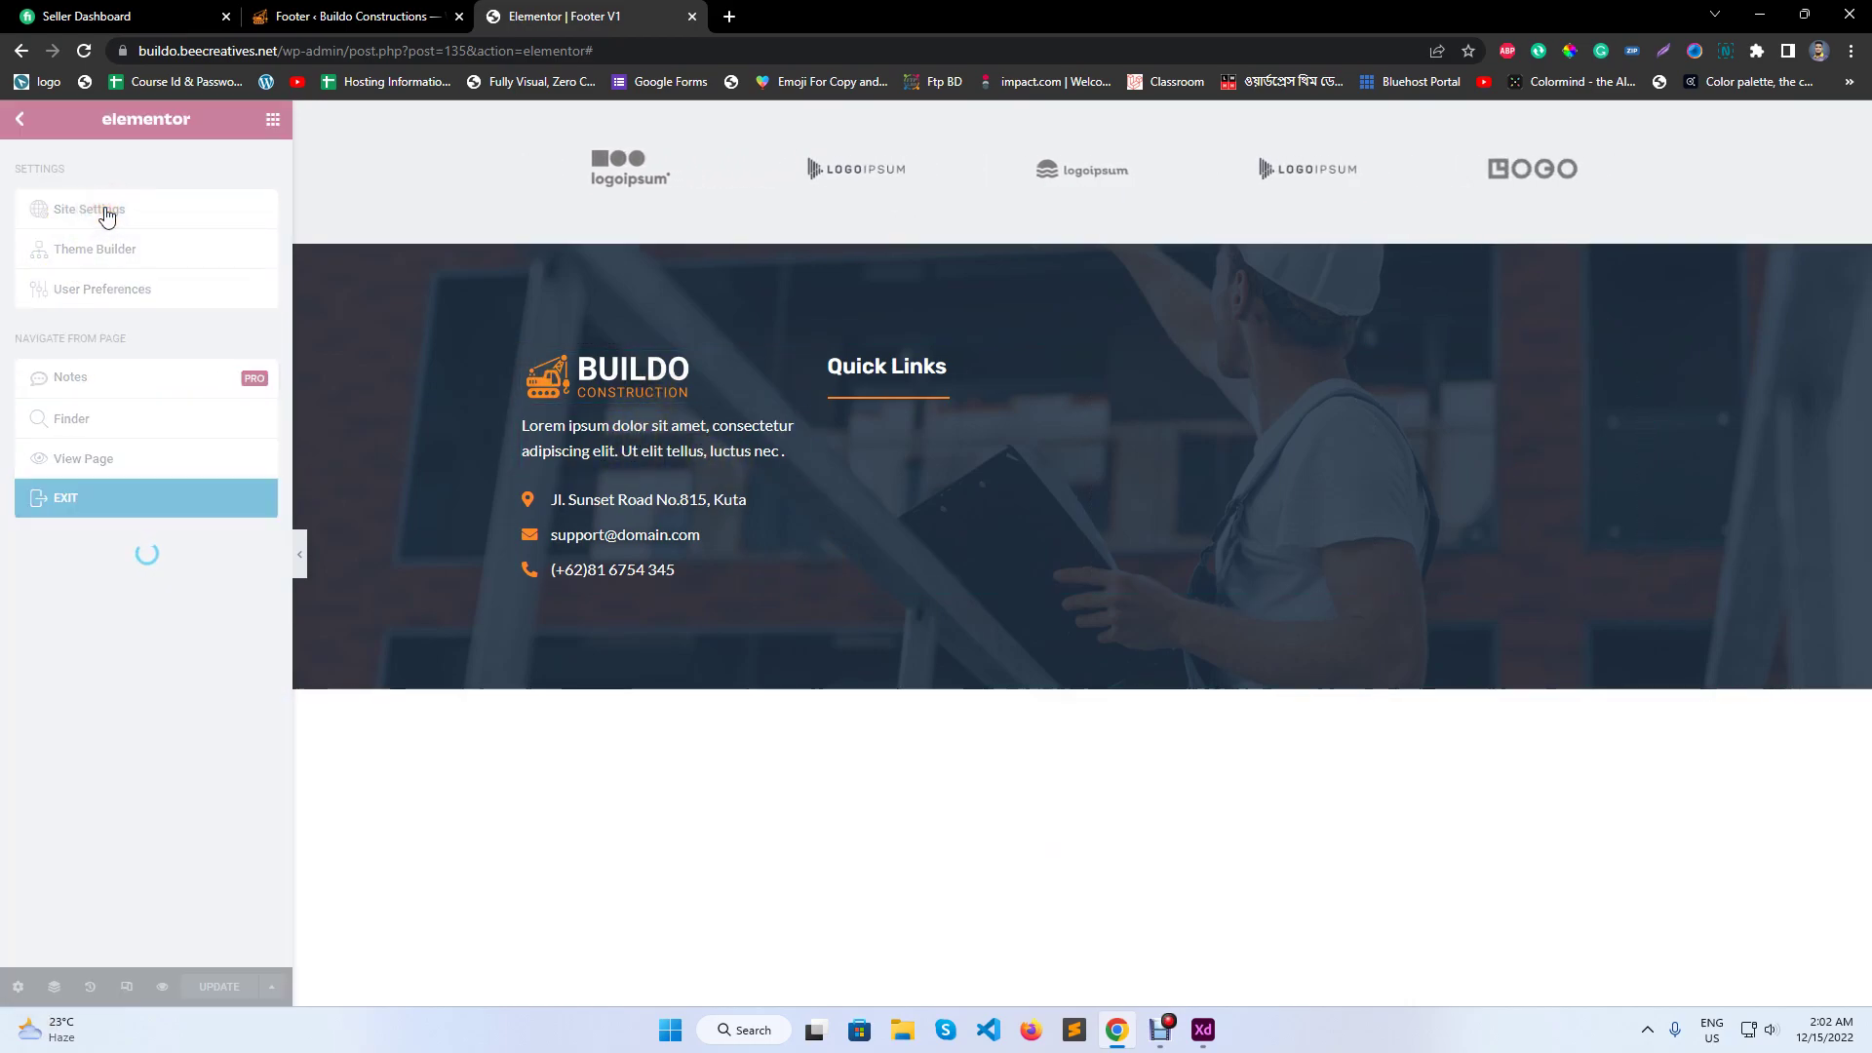
pyautogui.click(154, 732)
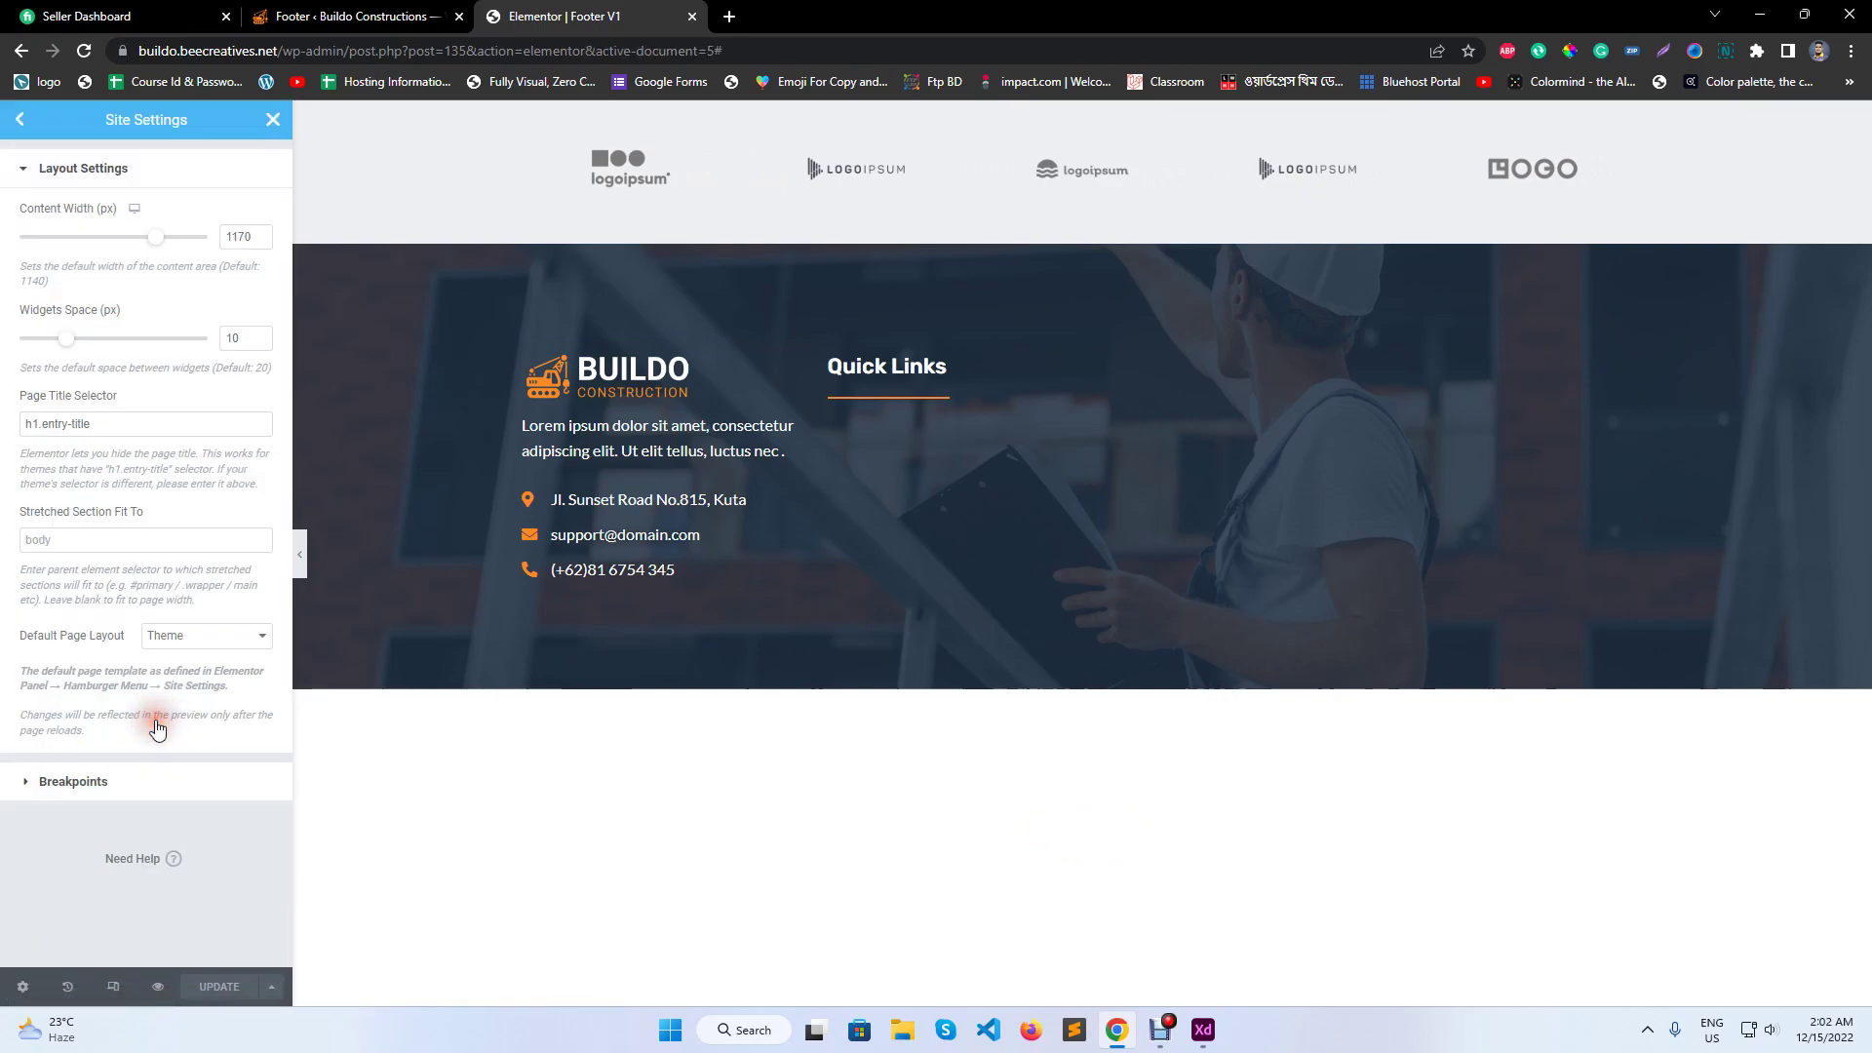
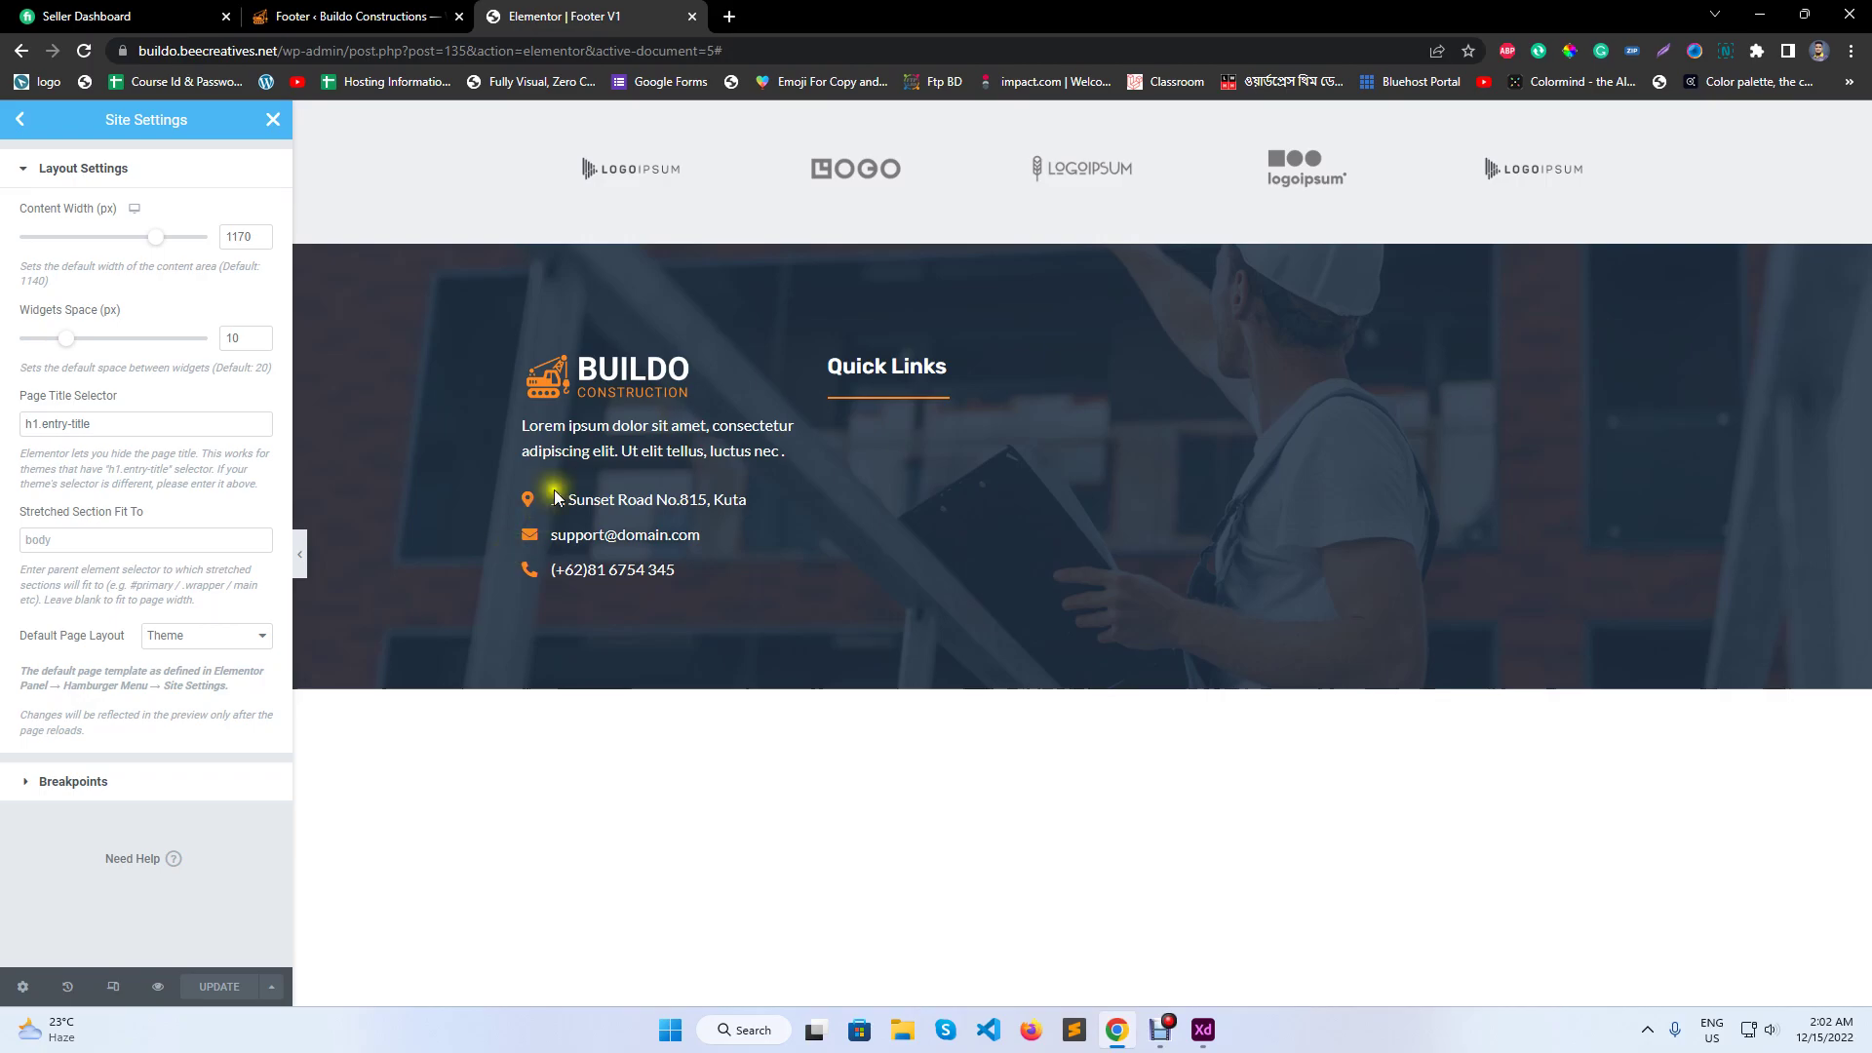
pyautogui.click(273, 119)
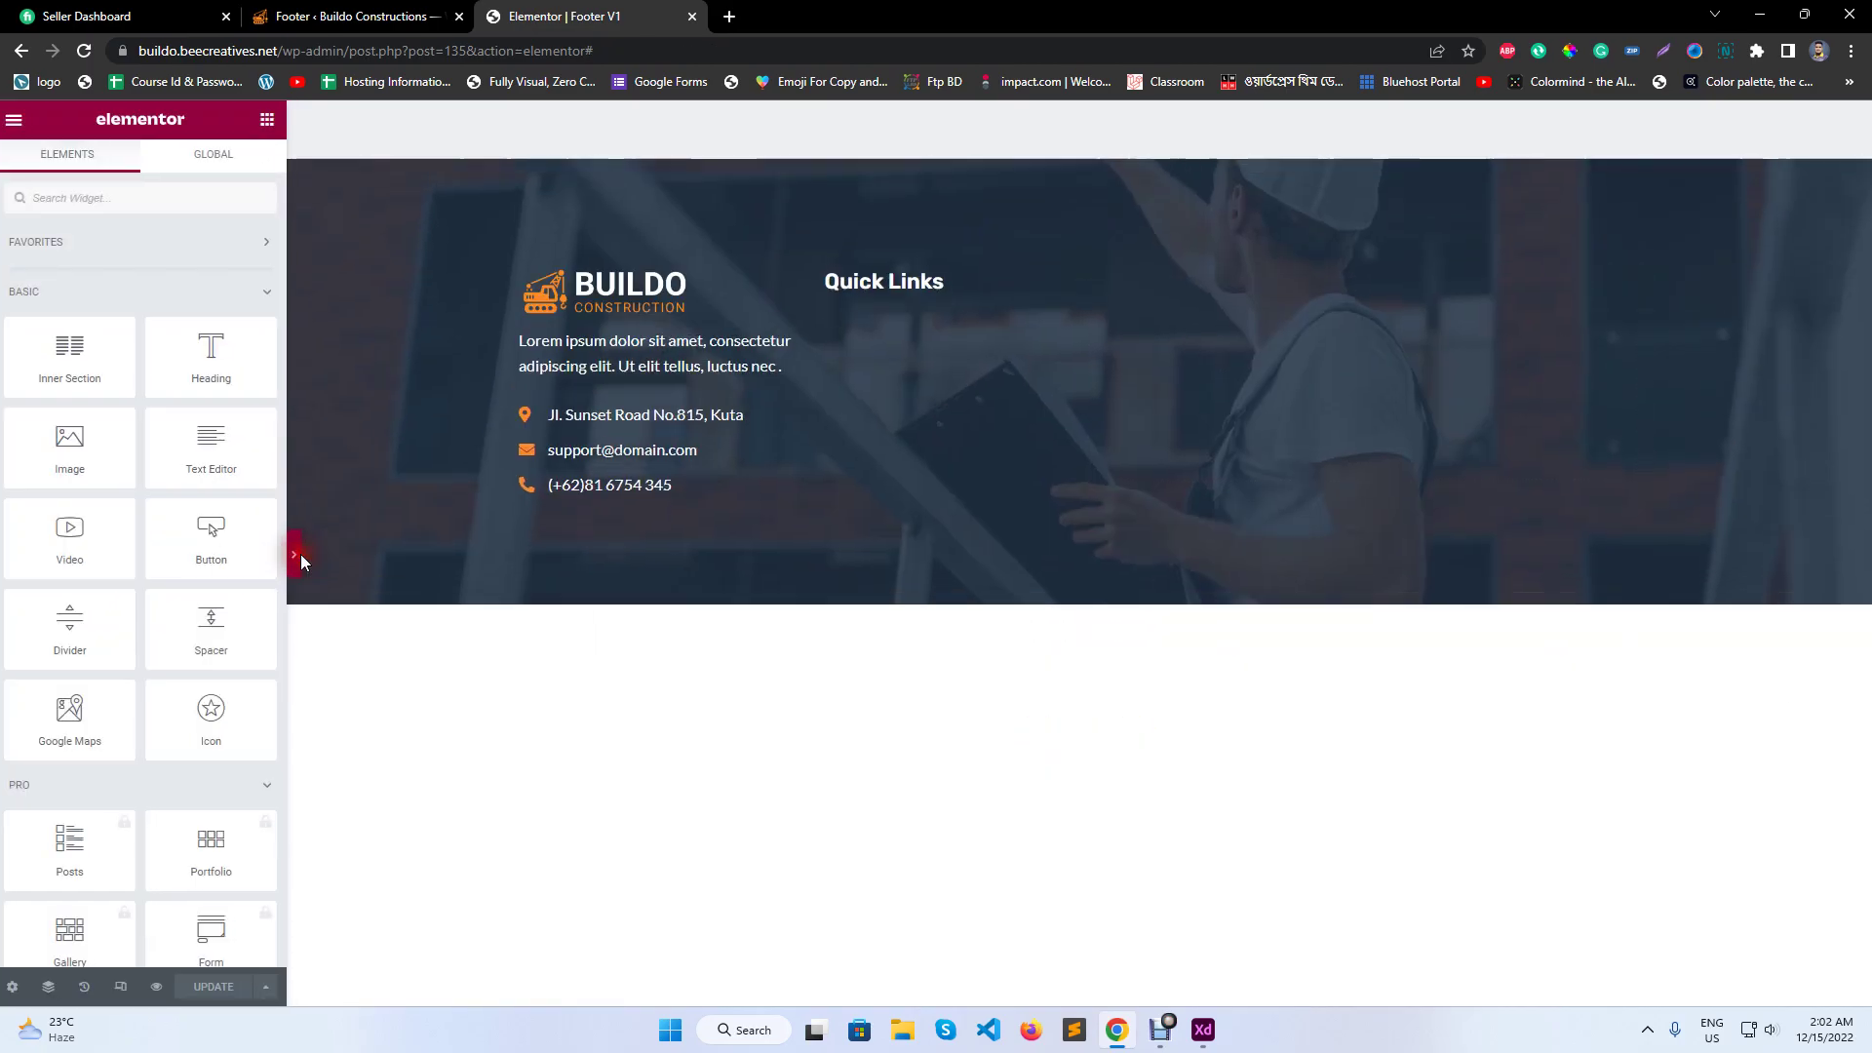
# - Inspect the logo image's container and the paragraph's spacing with the browser's developer tools, closing them when done
pyautogui.click(300, 554)
pyautogui.rightClick(450, 851)
pyautogui.click(488, 831)
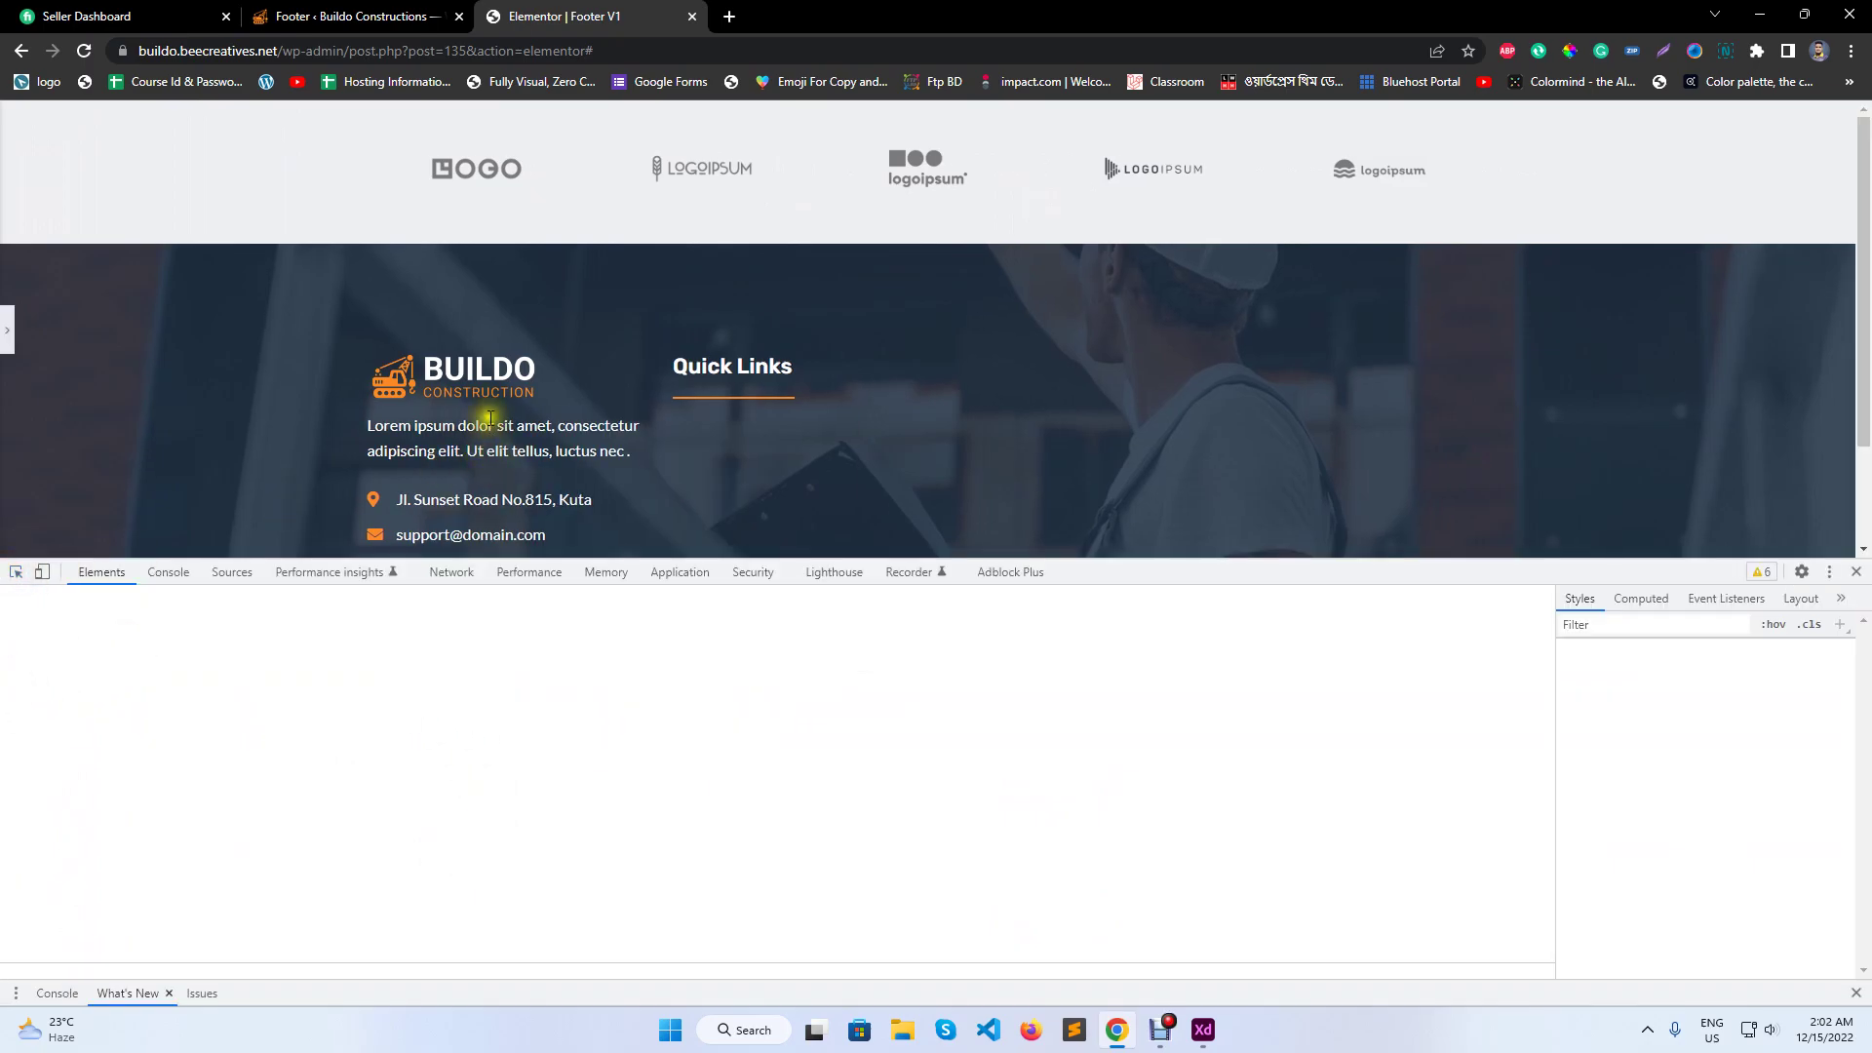
pyautogui.click(16, 572)
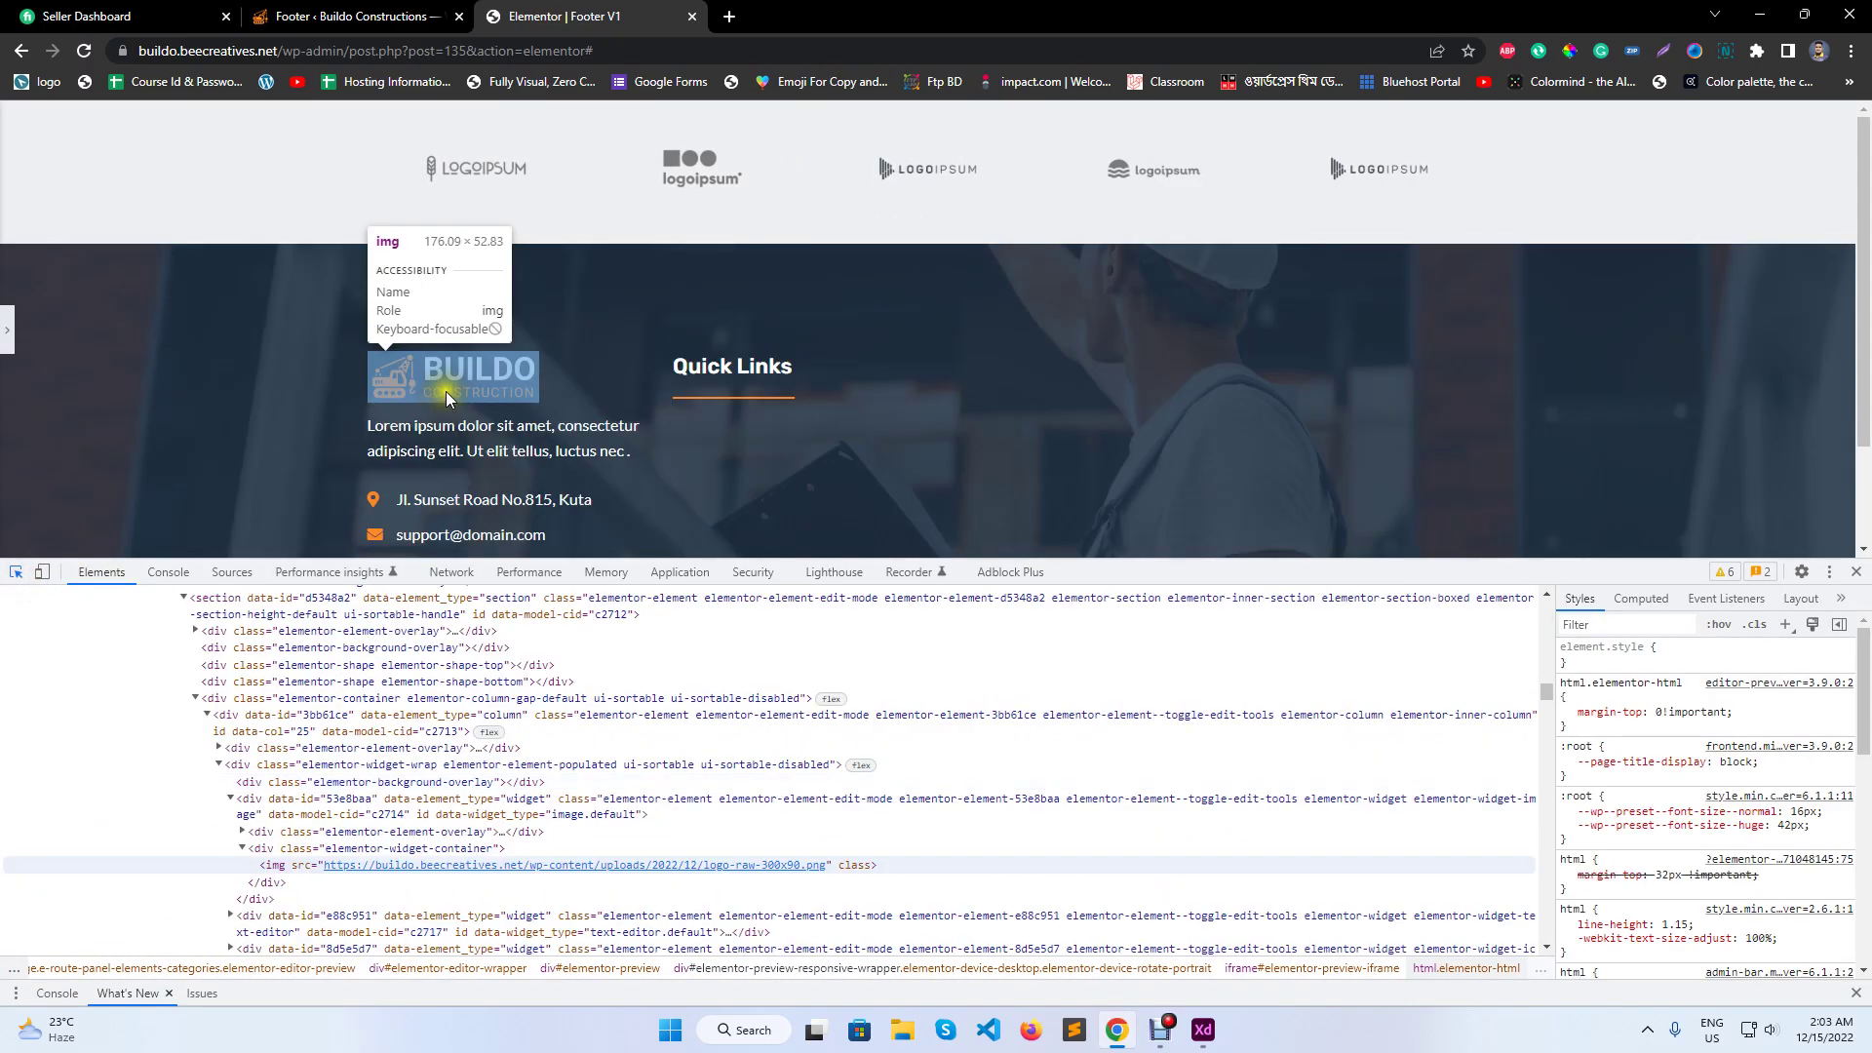
pyautogui.click(446, 392)
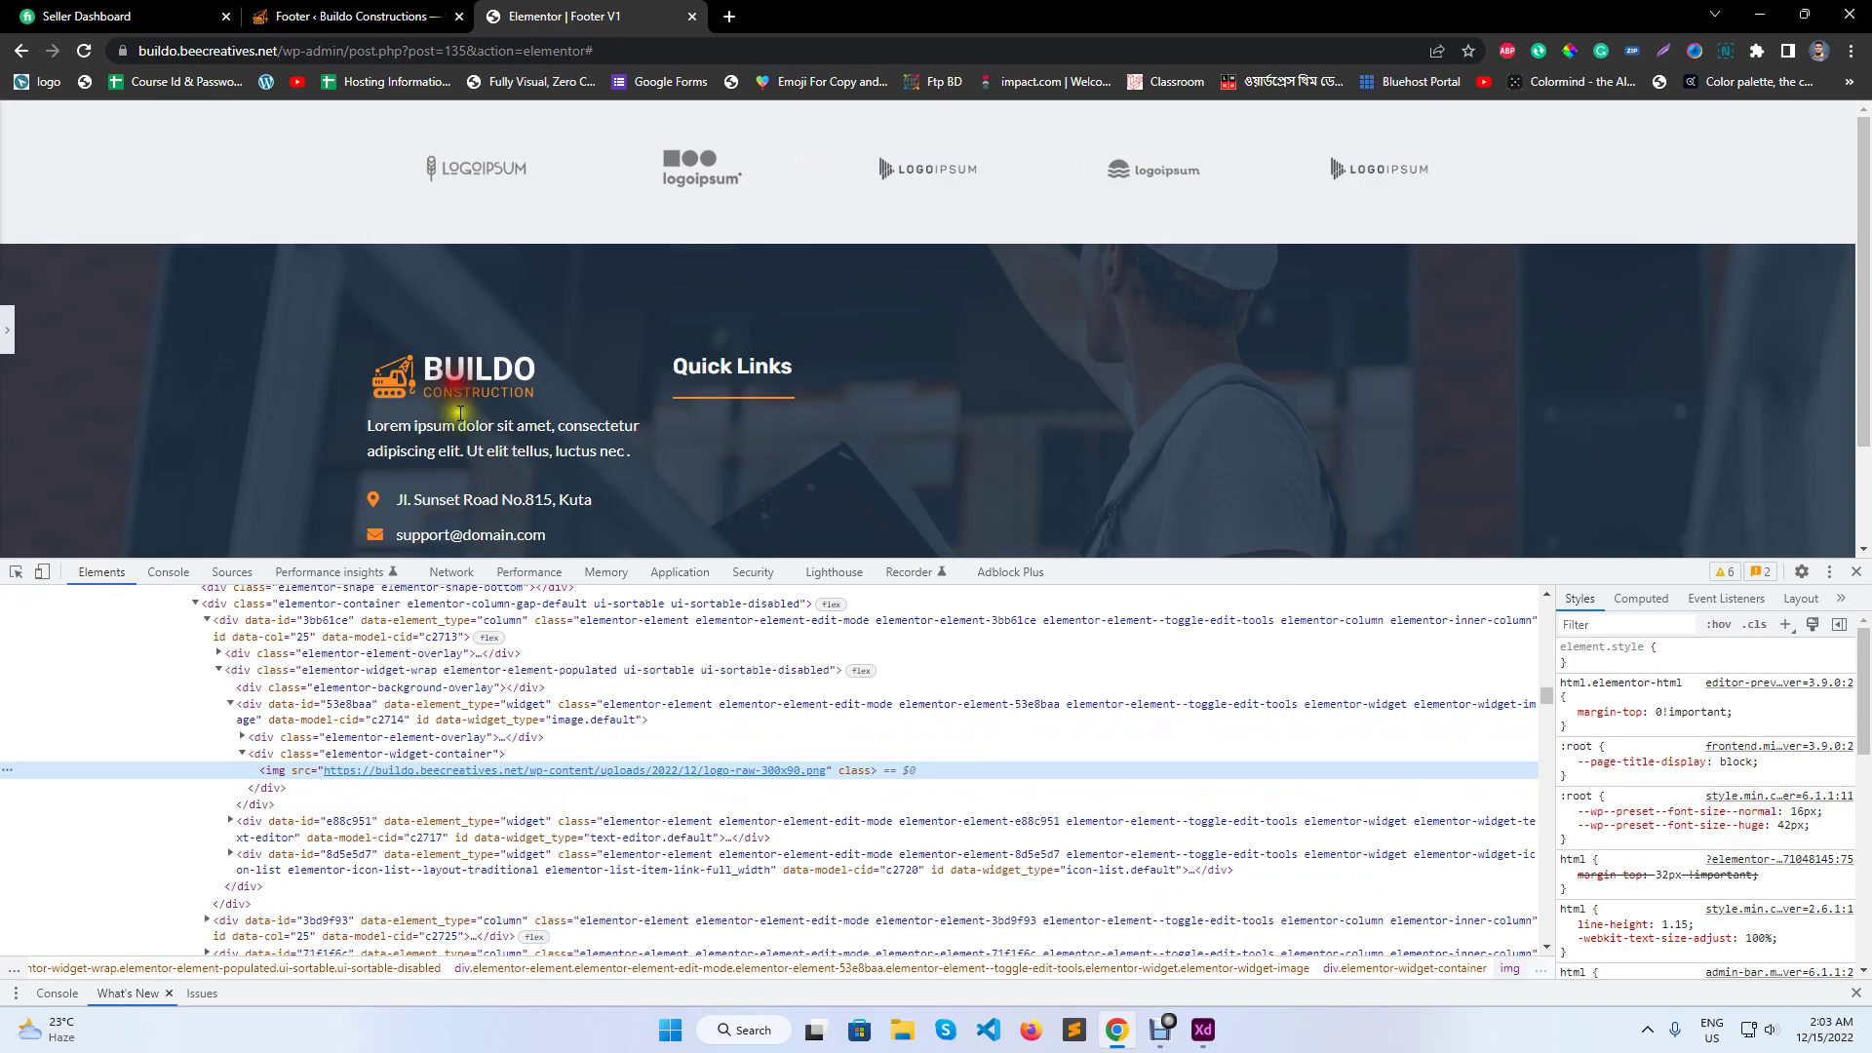
pyautogui.click(395, 755)
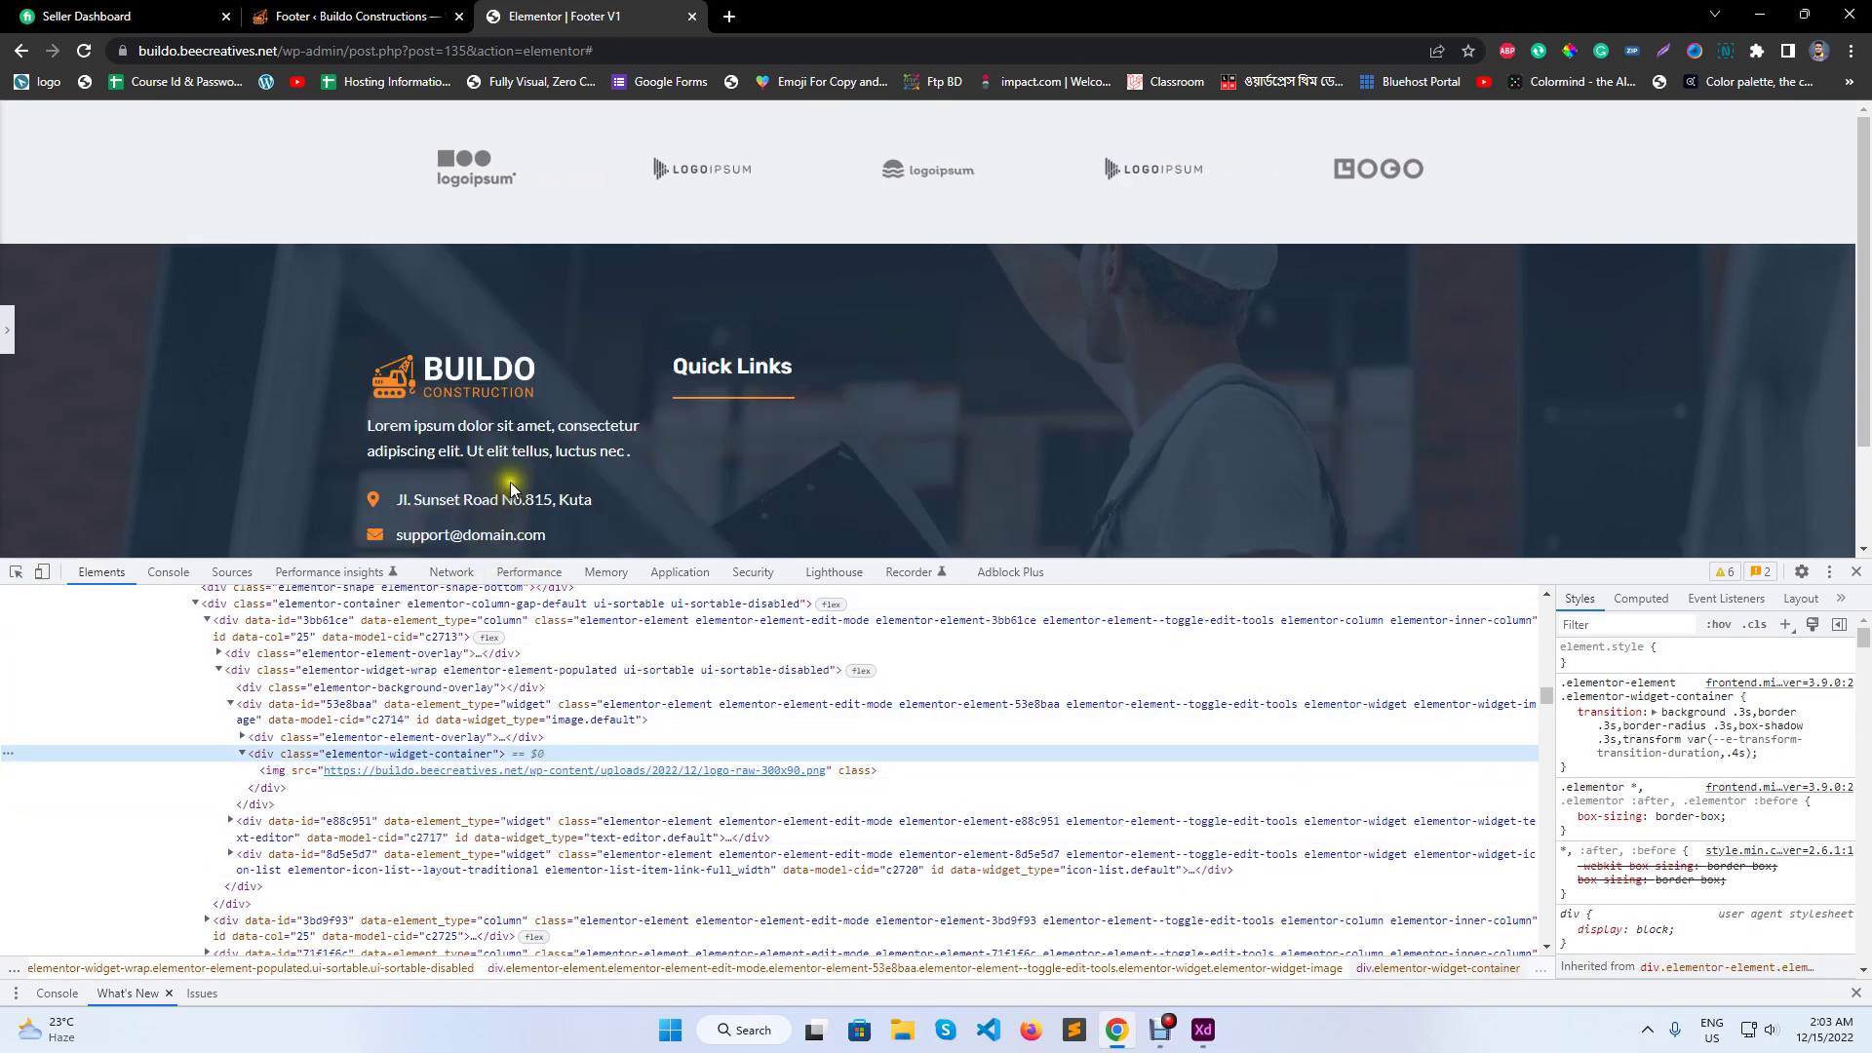
pyautogui.click(23, 573)
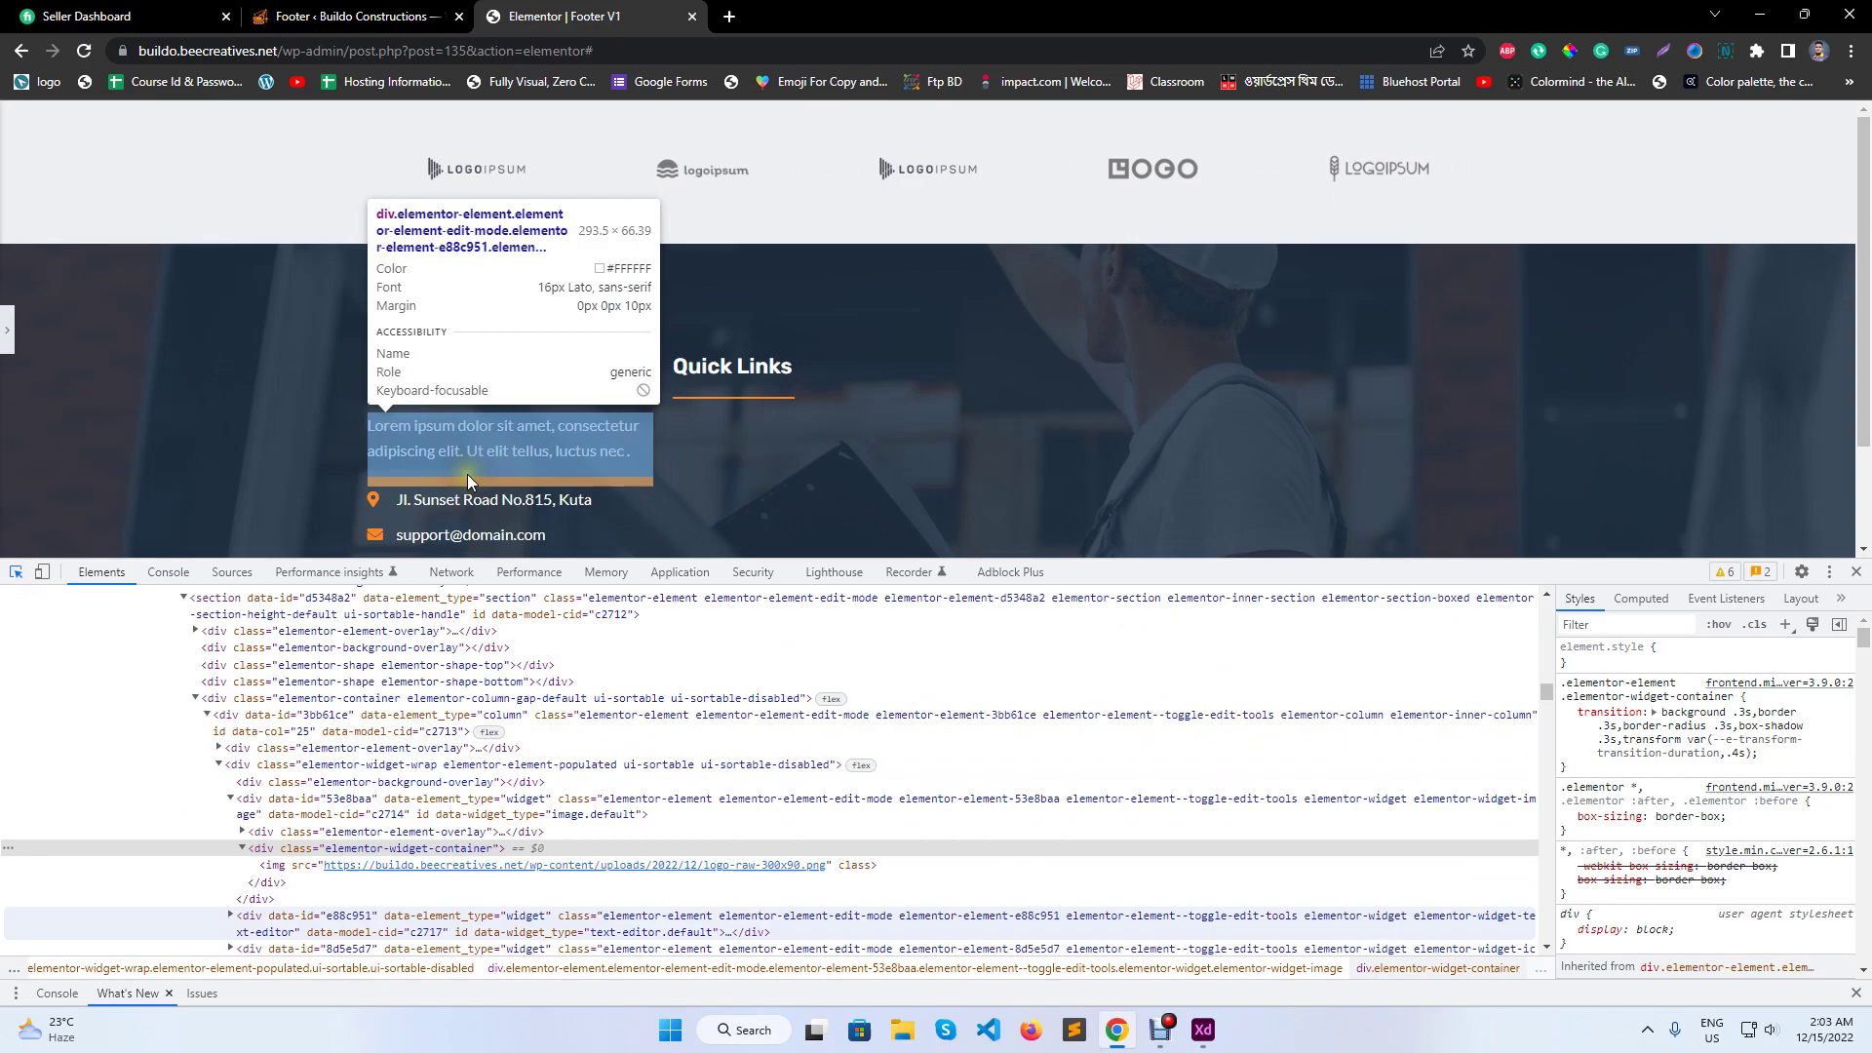
pyautogui.click(1856, 576)
pyautogui.click(7, 551)
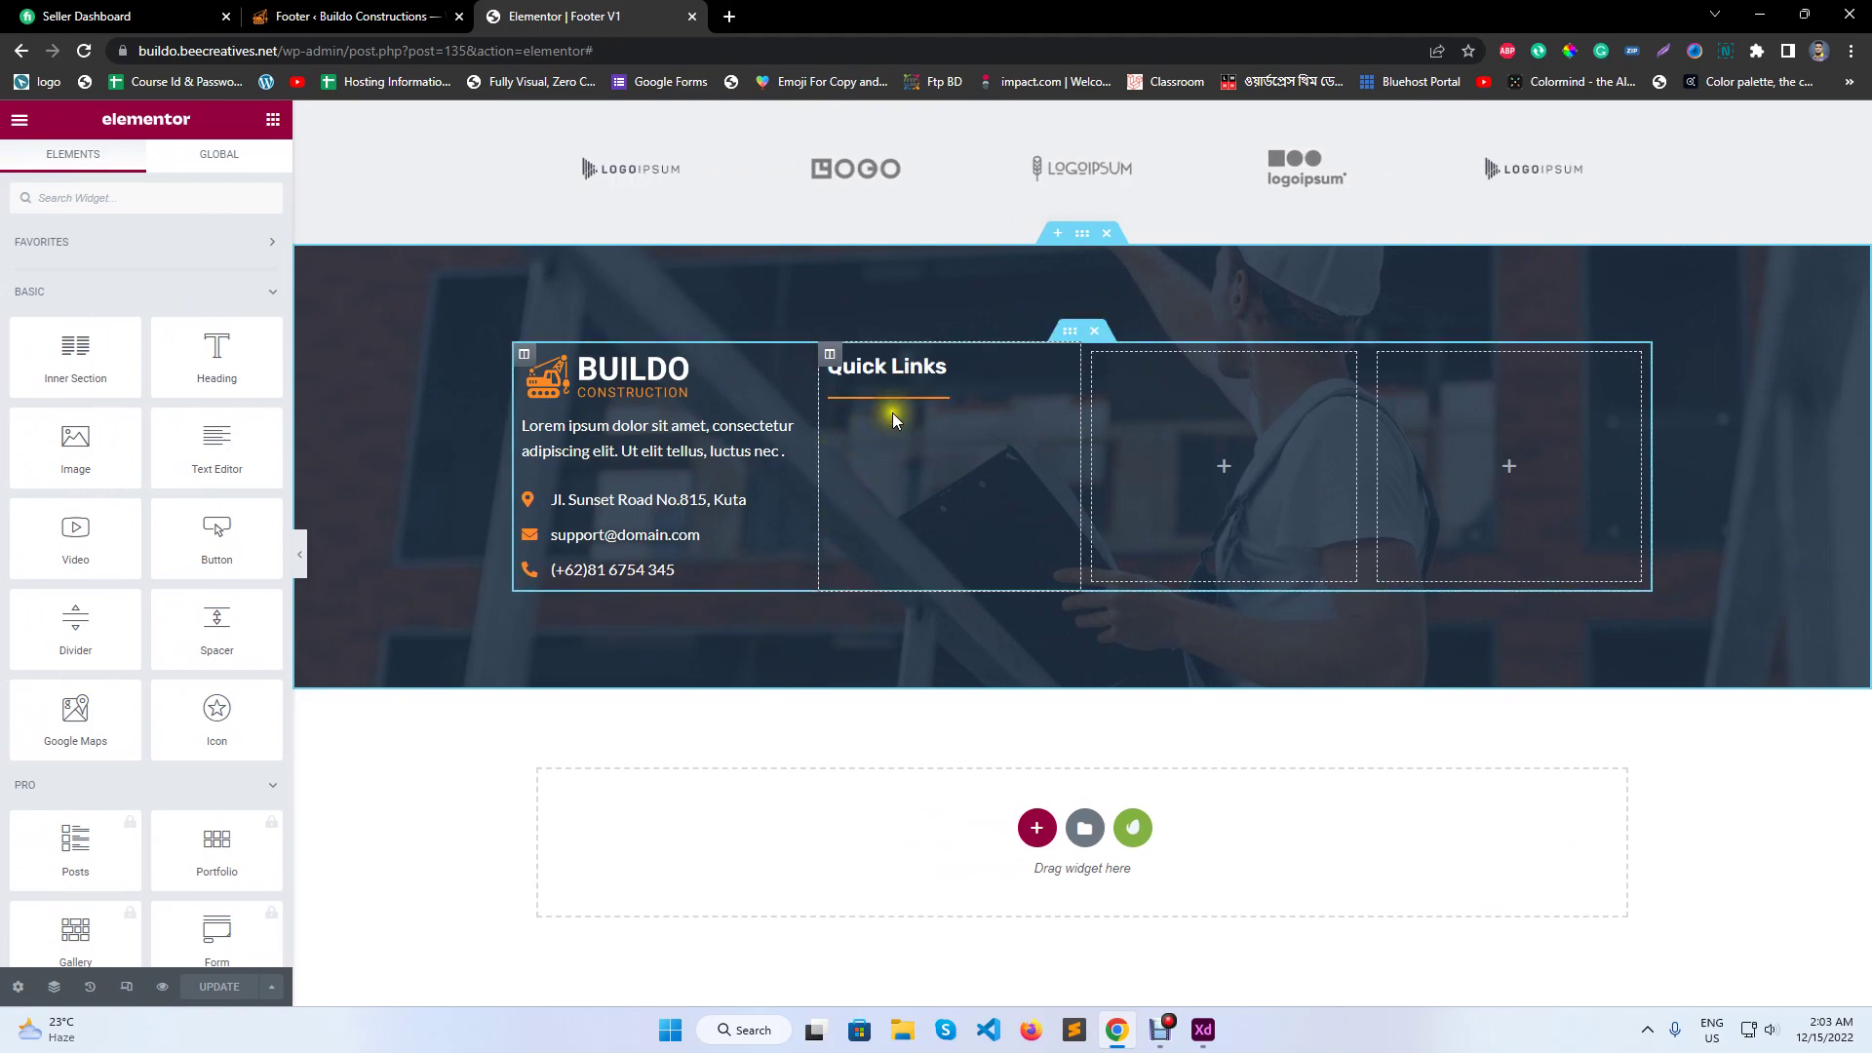
# - Try to set the Quick Links column's widgets space to 10 px
pyautogui.click(827, 356)
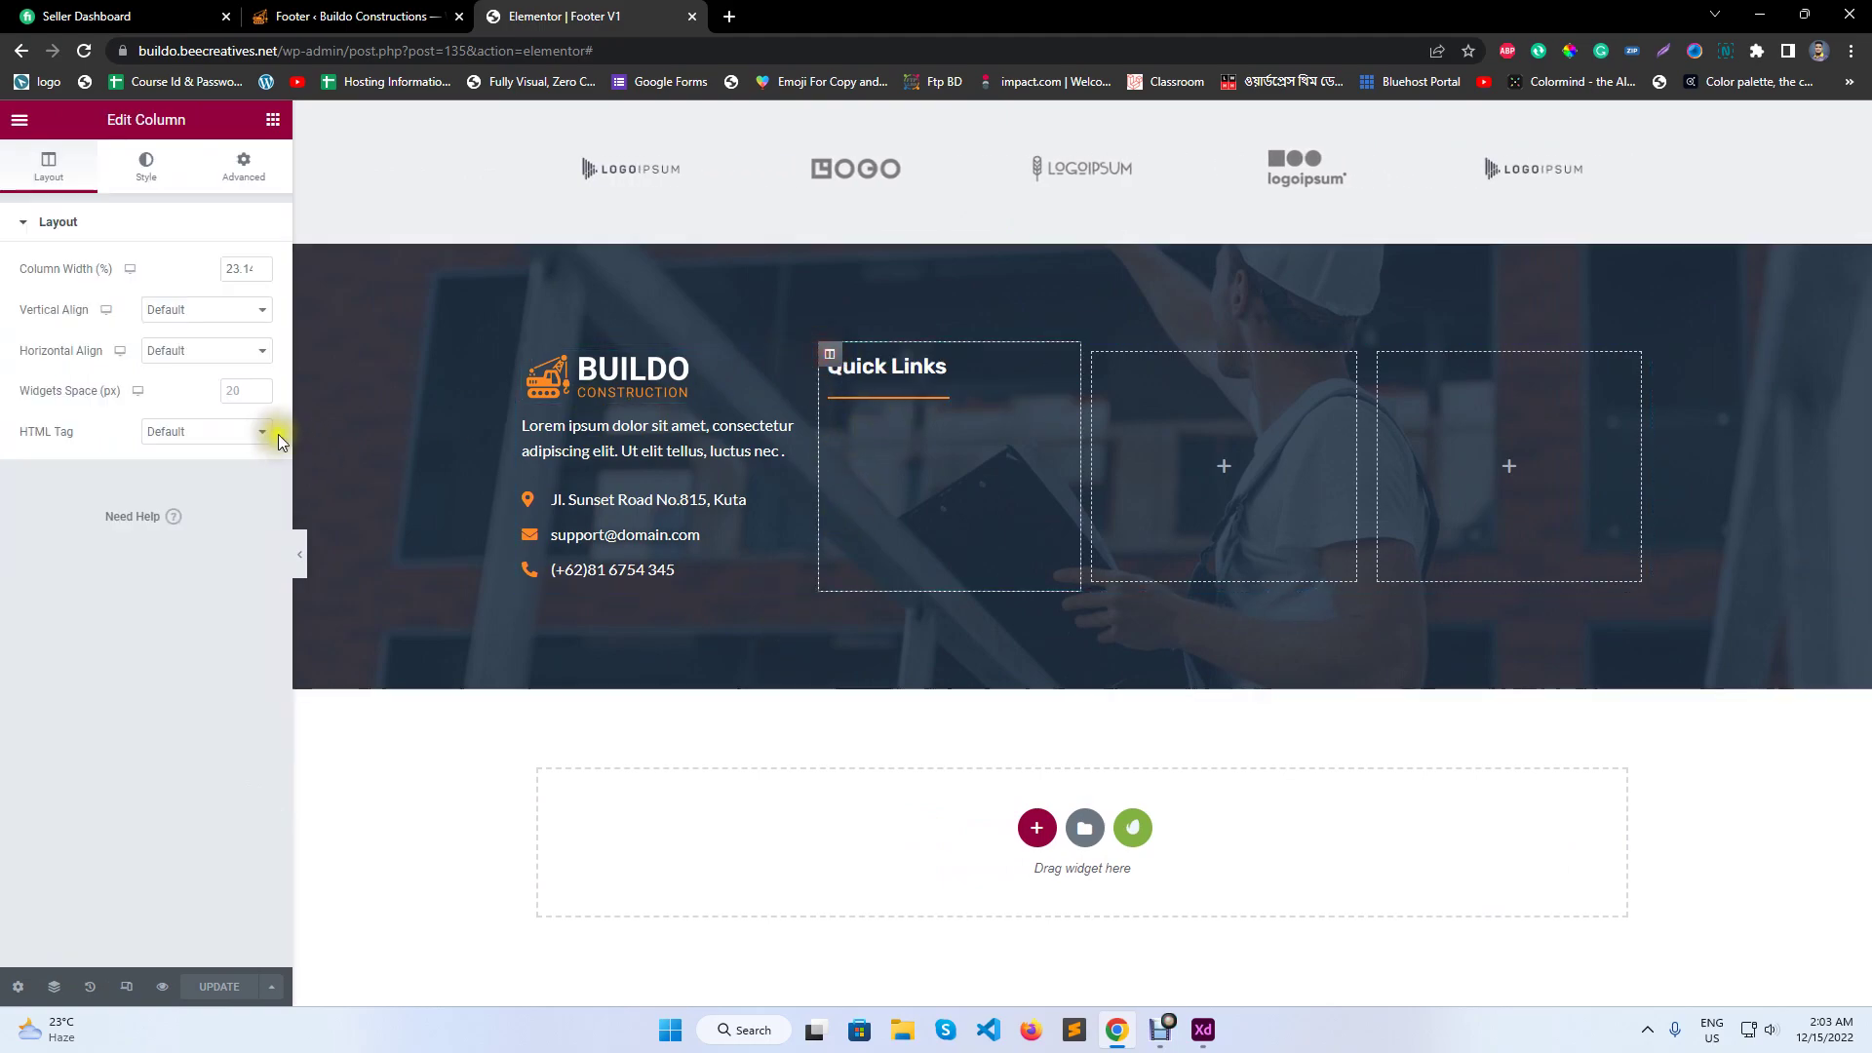
pyautogui.click(237, 390)
pyautogui.write('10')
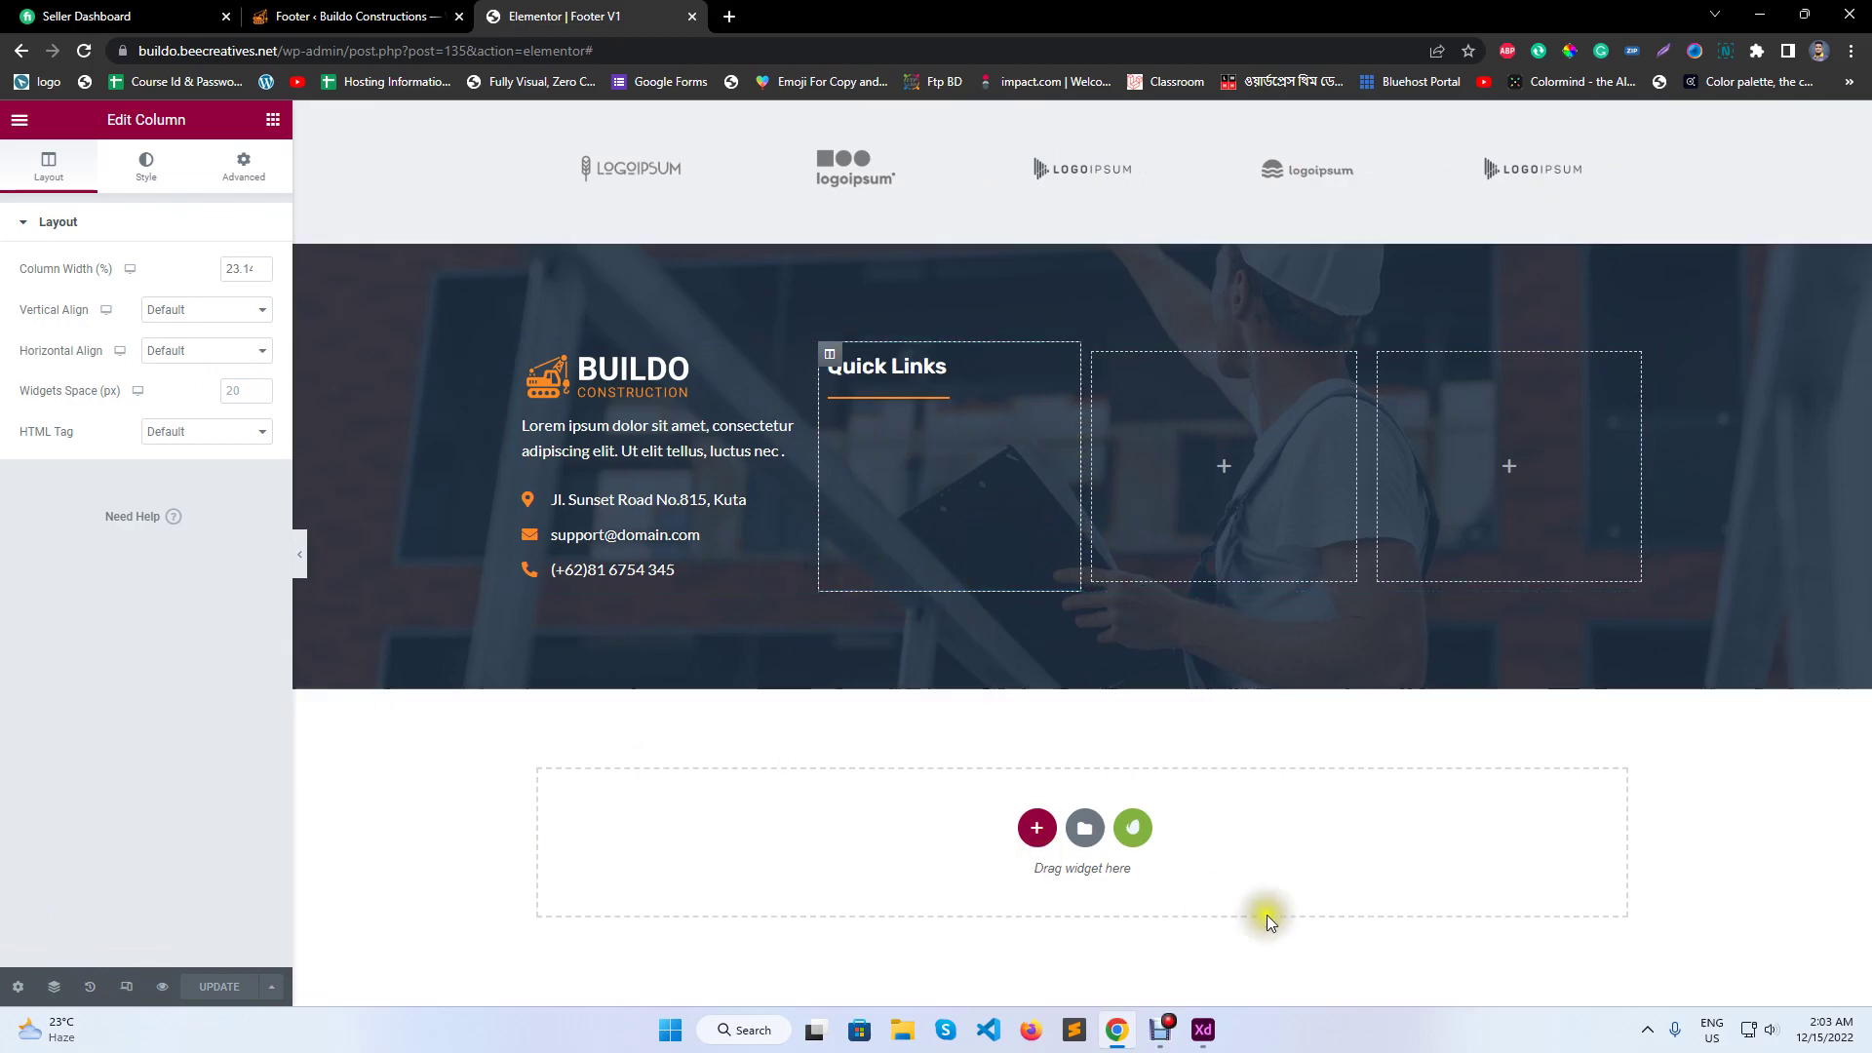
# - Check the footer design in Adobe XD, return to Elementor and paste a copy of the contact icon list below the Quick Links divider
pyautogui.click(1206, 1030)
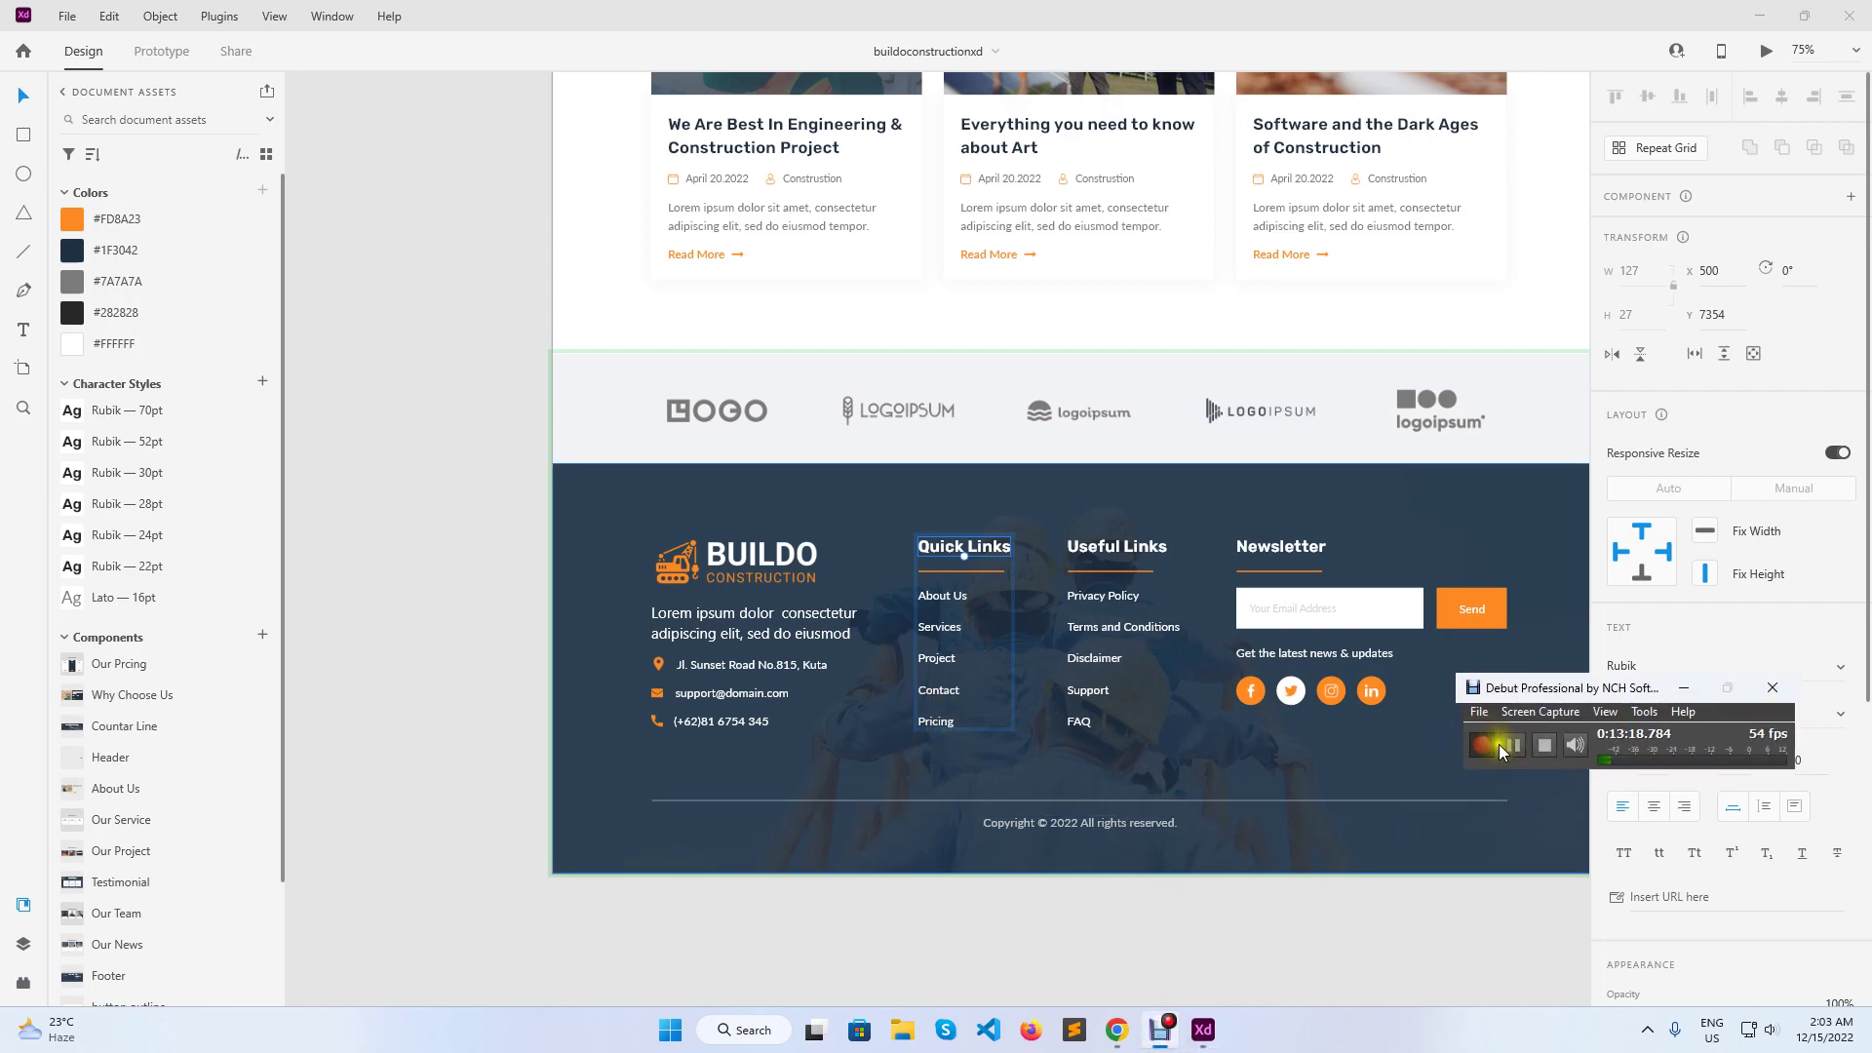
pyautogui.click(1117, 1029)
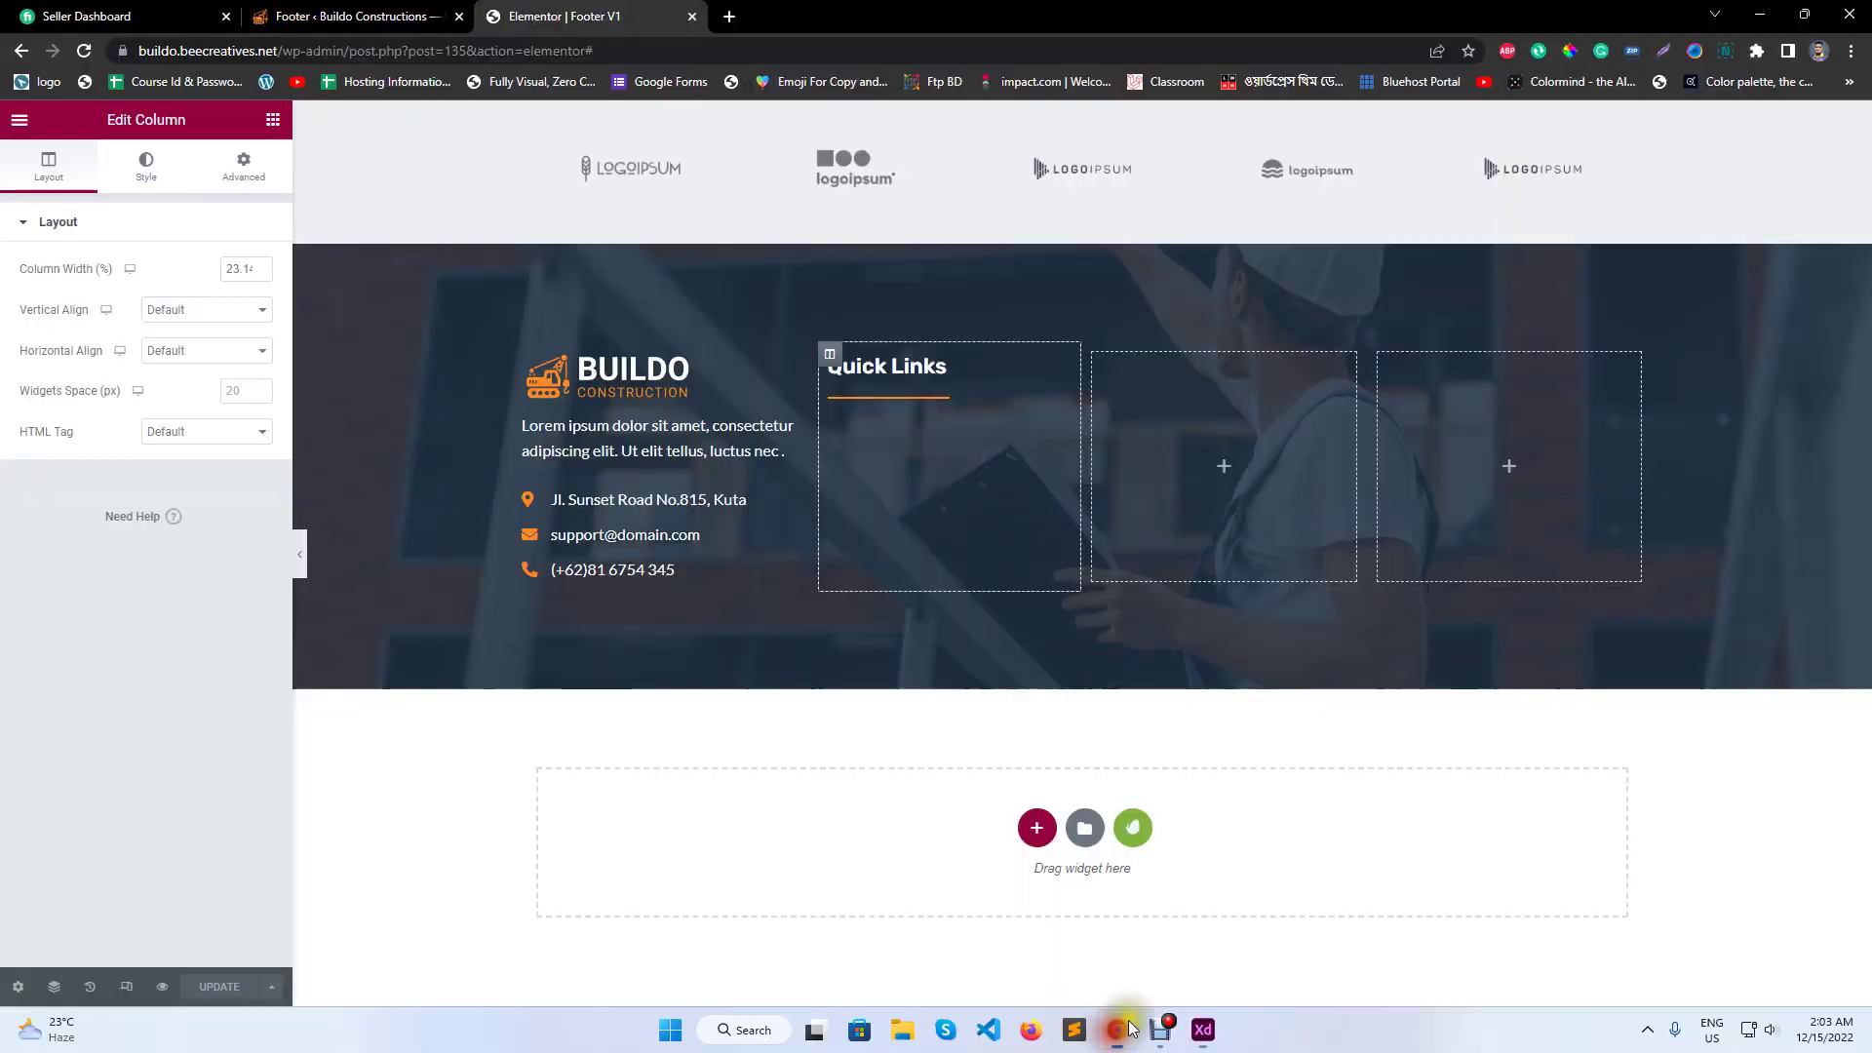
pyautogui.click(272, 120)
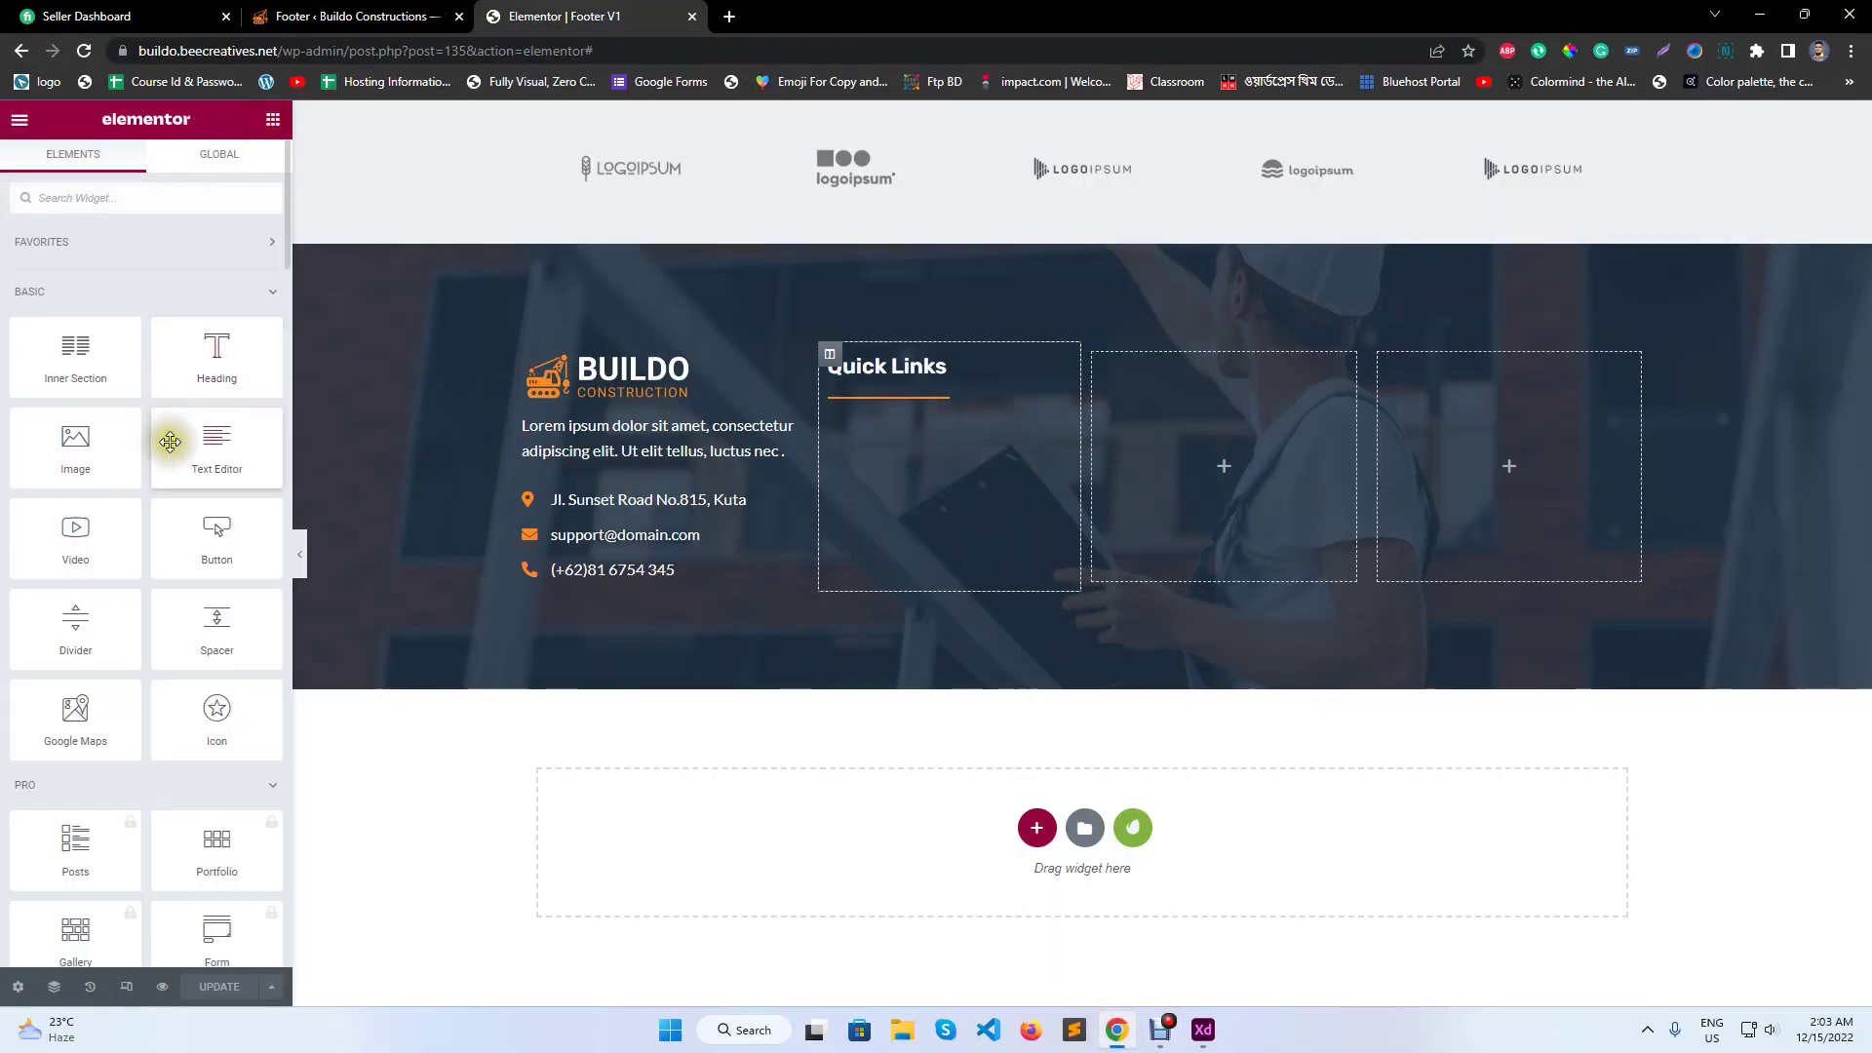
pyautogui.rightClick(618, 518)
pyautogui.click(647, 585)
pyautogui.rightClick(926, 405)
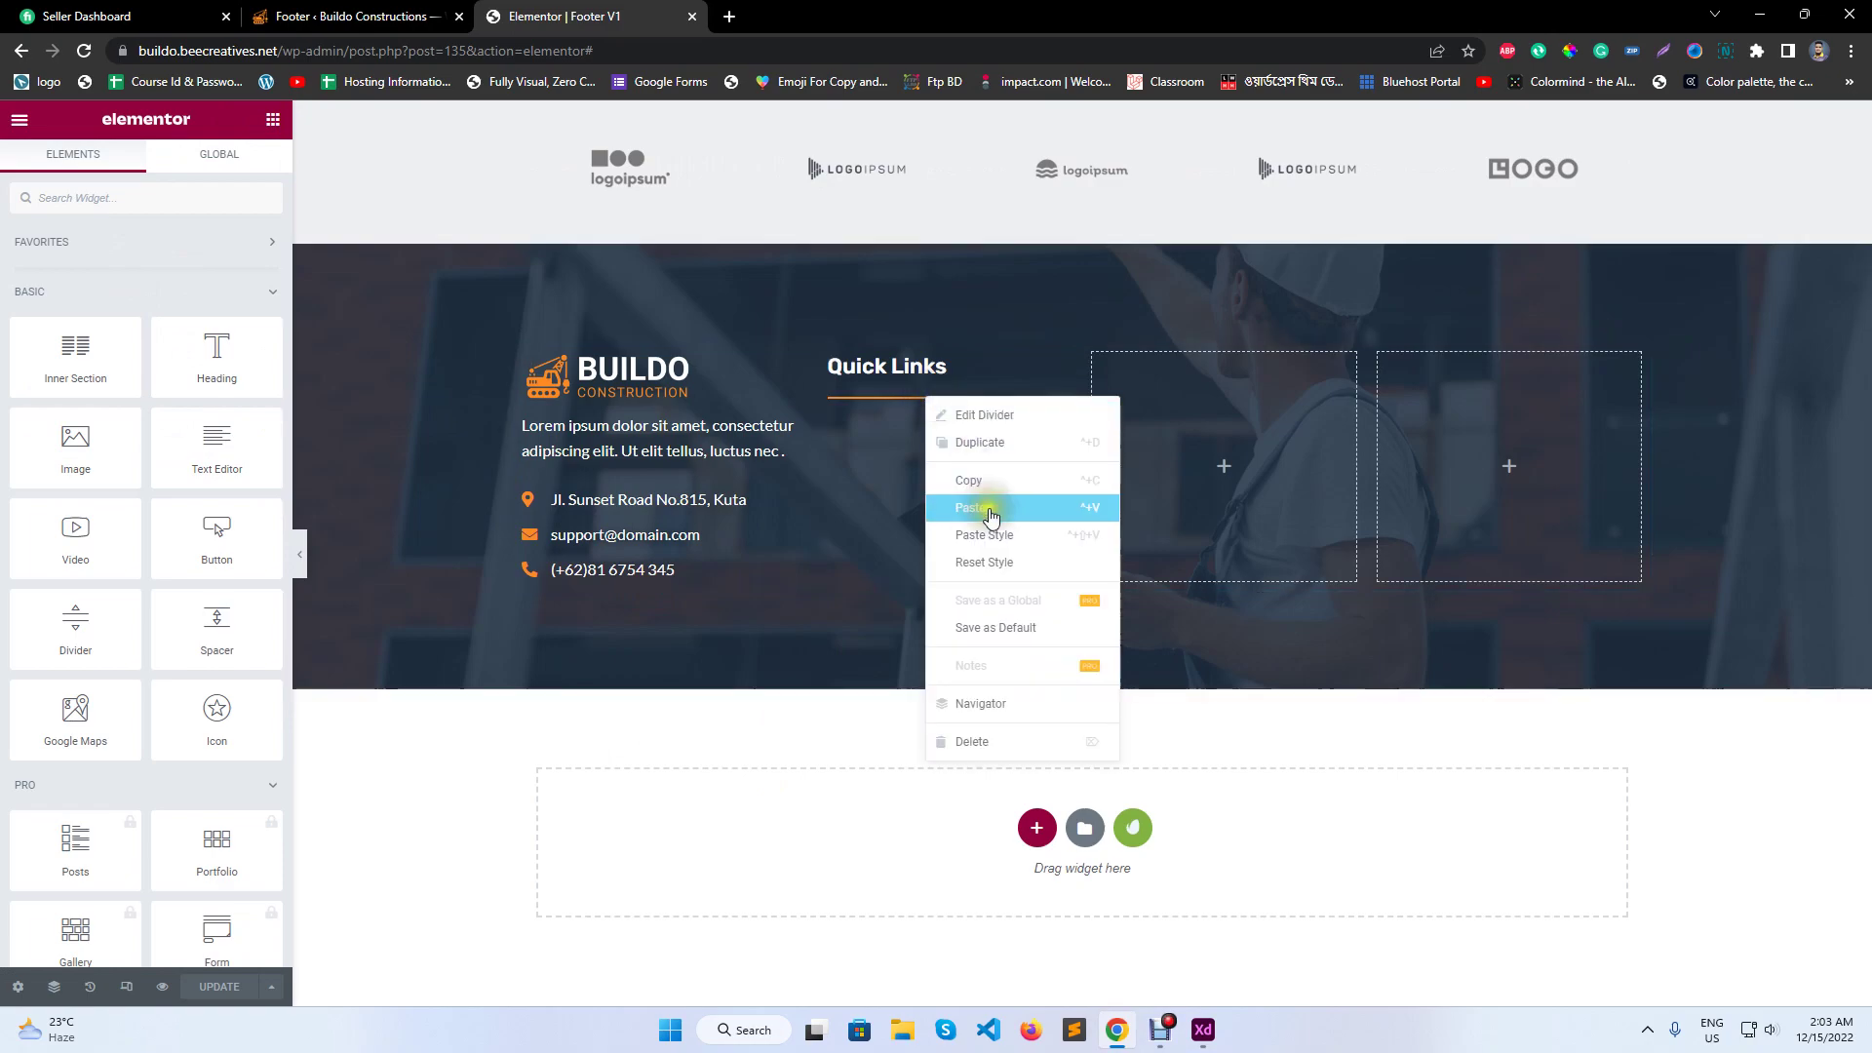
pyautogui.click(985, 506)
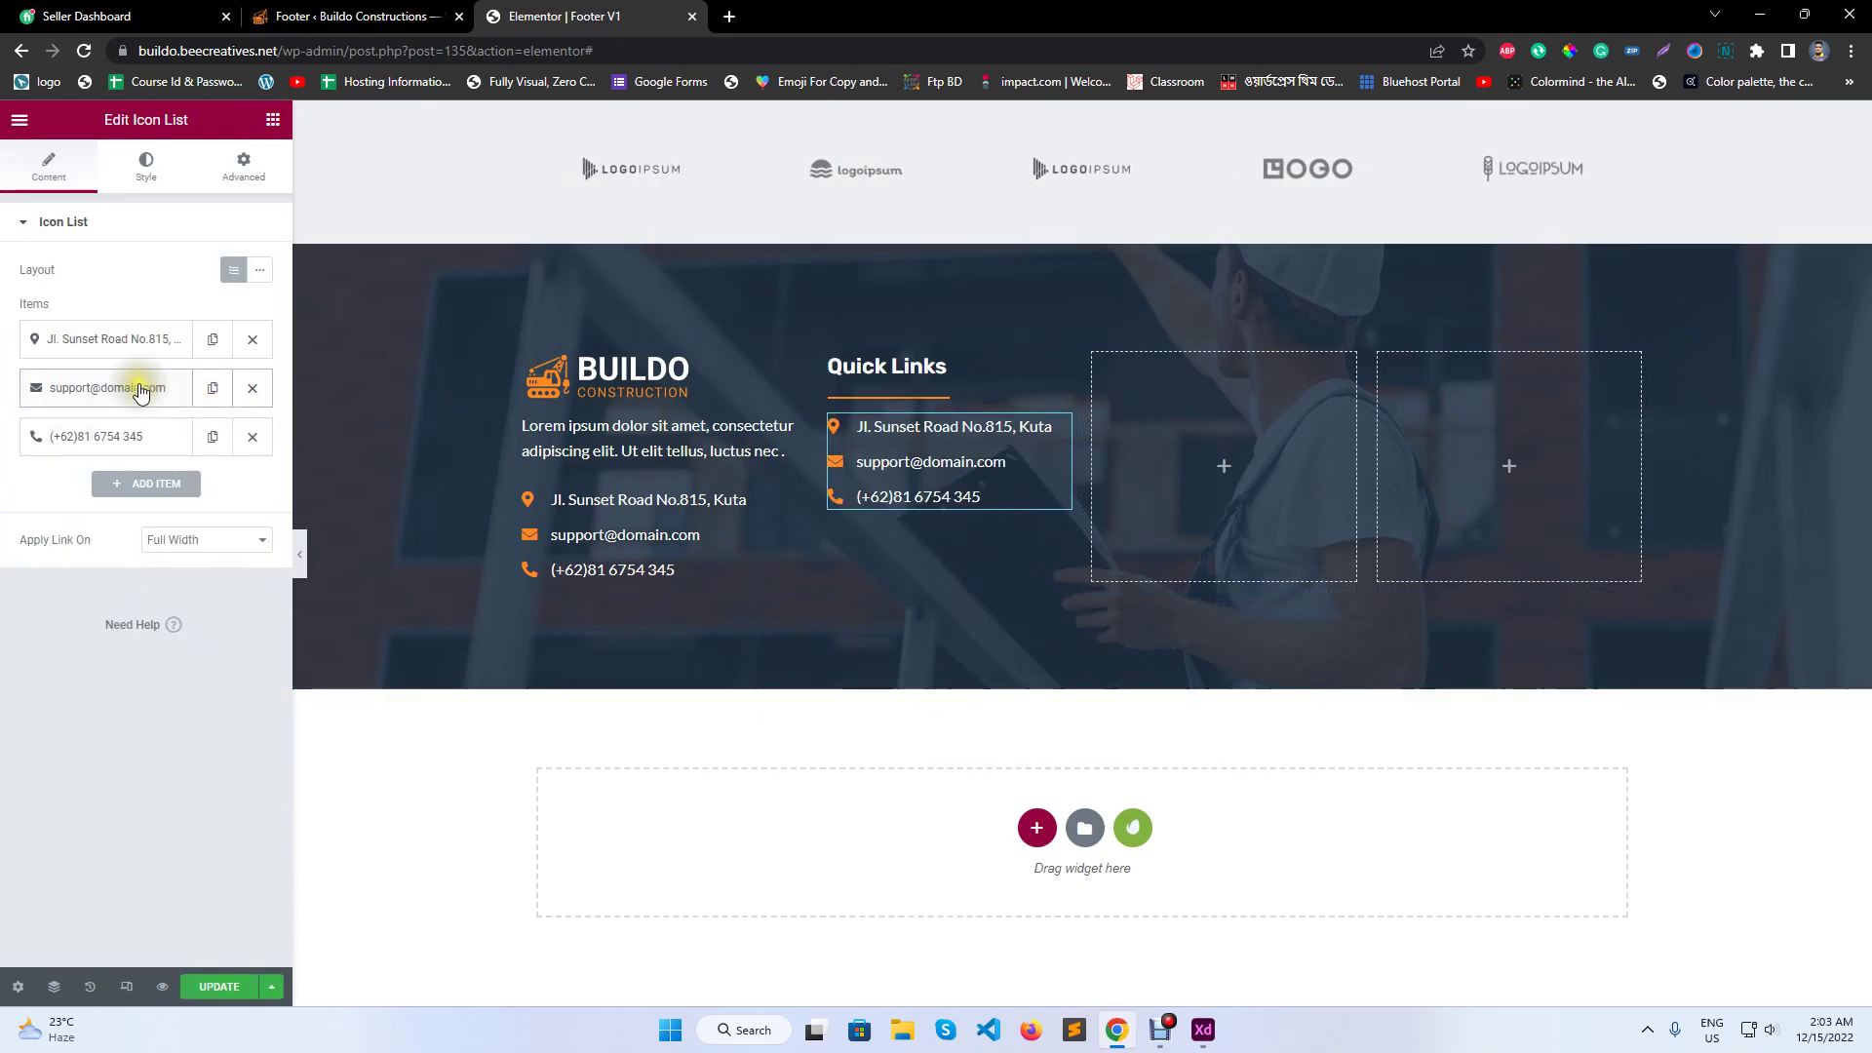
# - Remove the icon from the pasted list's first item and delete the e-mail and phone items
pyautogui.click(161, 339)
pyautogui.click(242, 475)
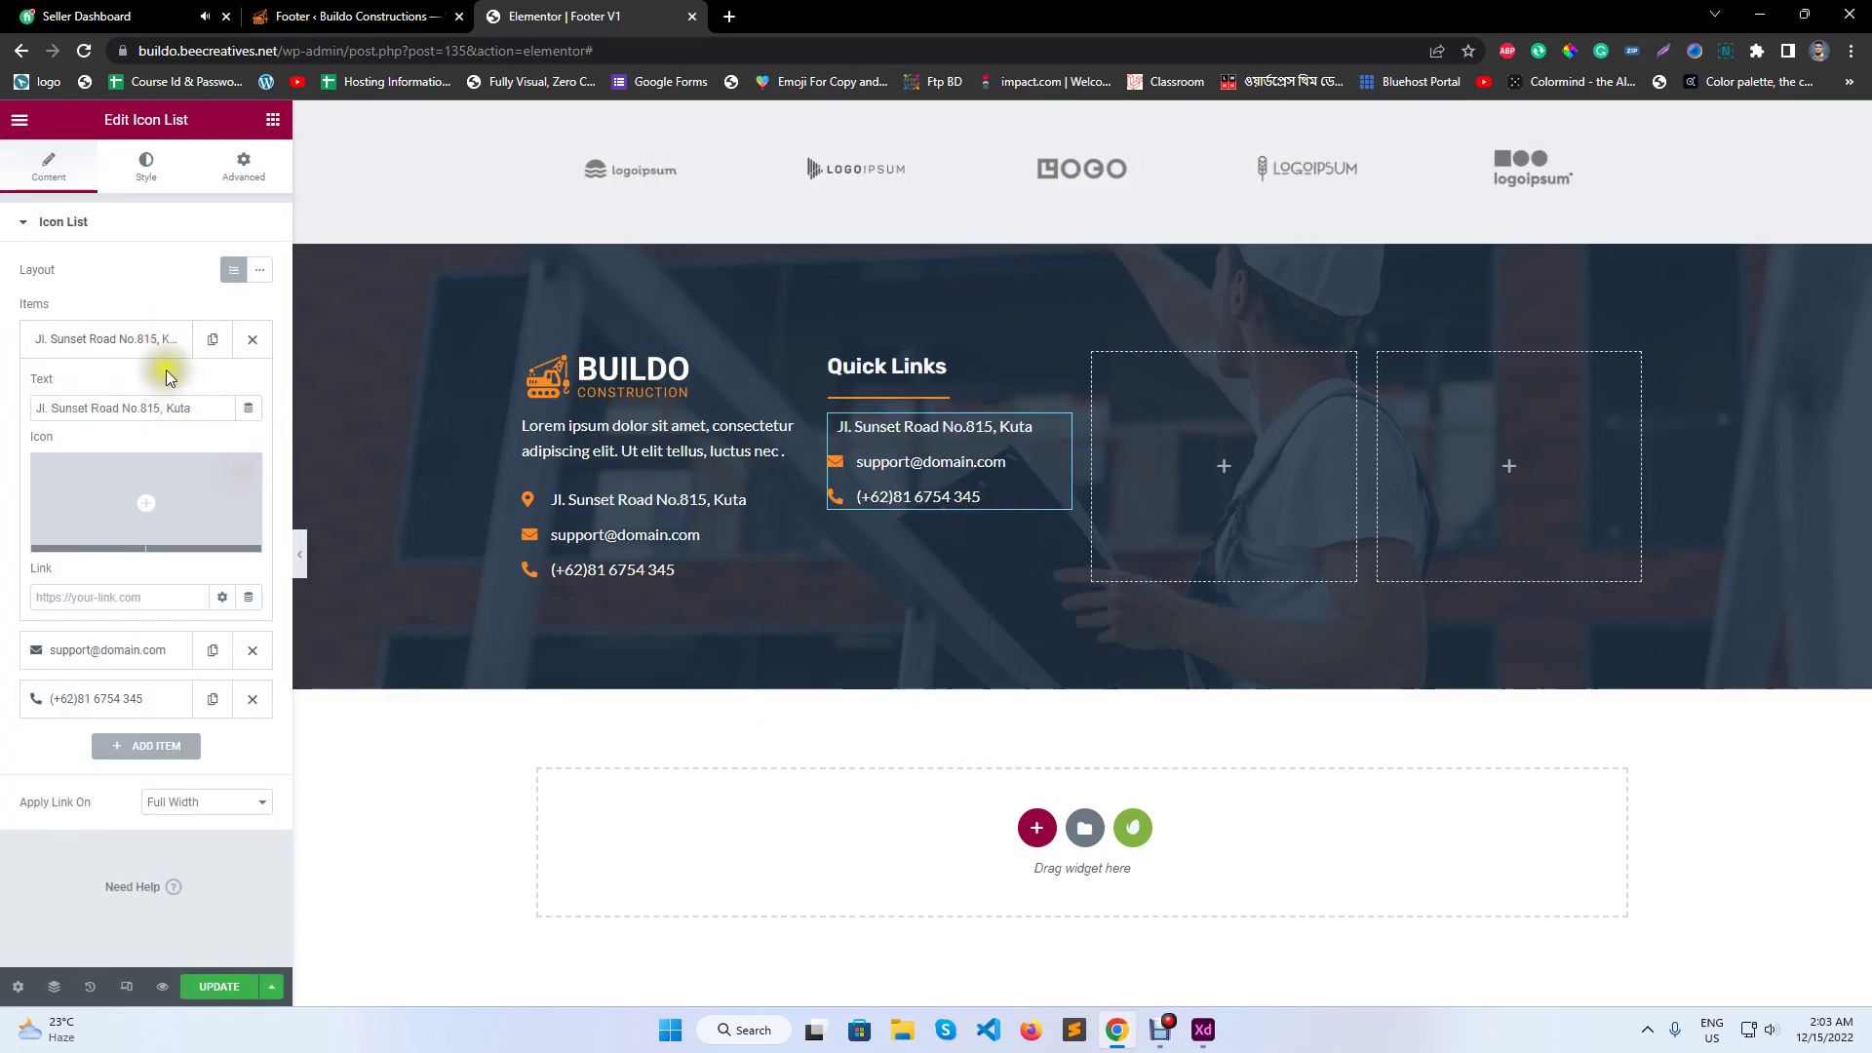
pyautogui.click(160, 344)
pyautogui.click(253, 387)
pyautogui.click(253, 387)
# - Check the link names in the Adobe XD design and change the remaining list item's text to "About Us"
pyautogui.click(153, 361)
pyautogui.click(217, 405)
pyautogui.click(1217, 1038)
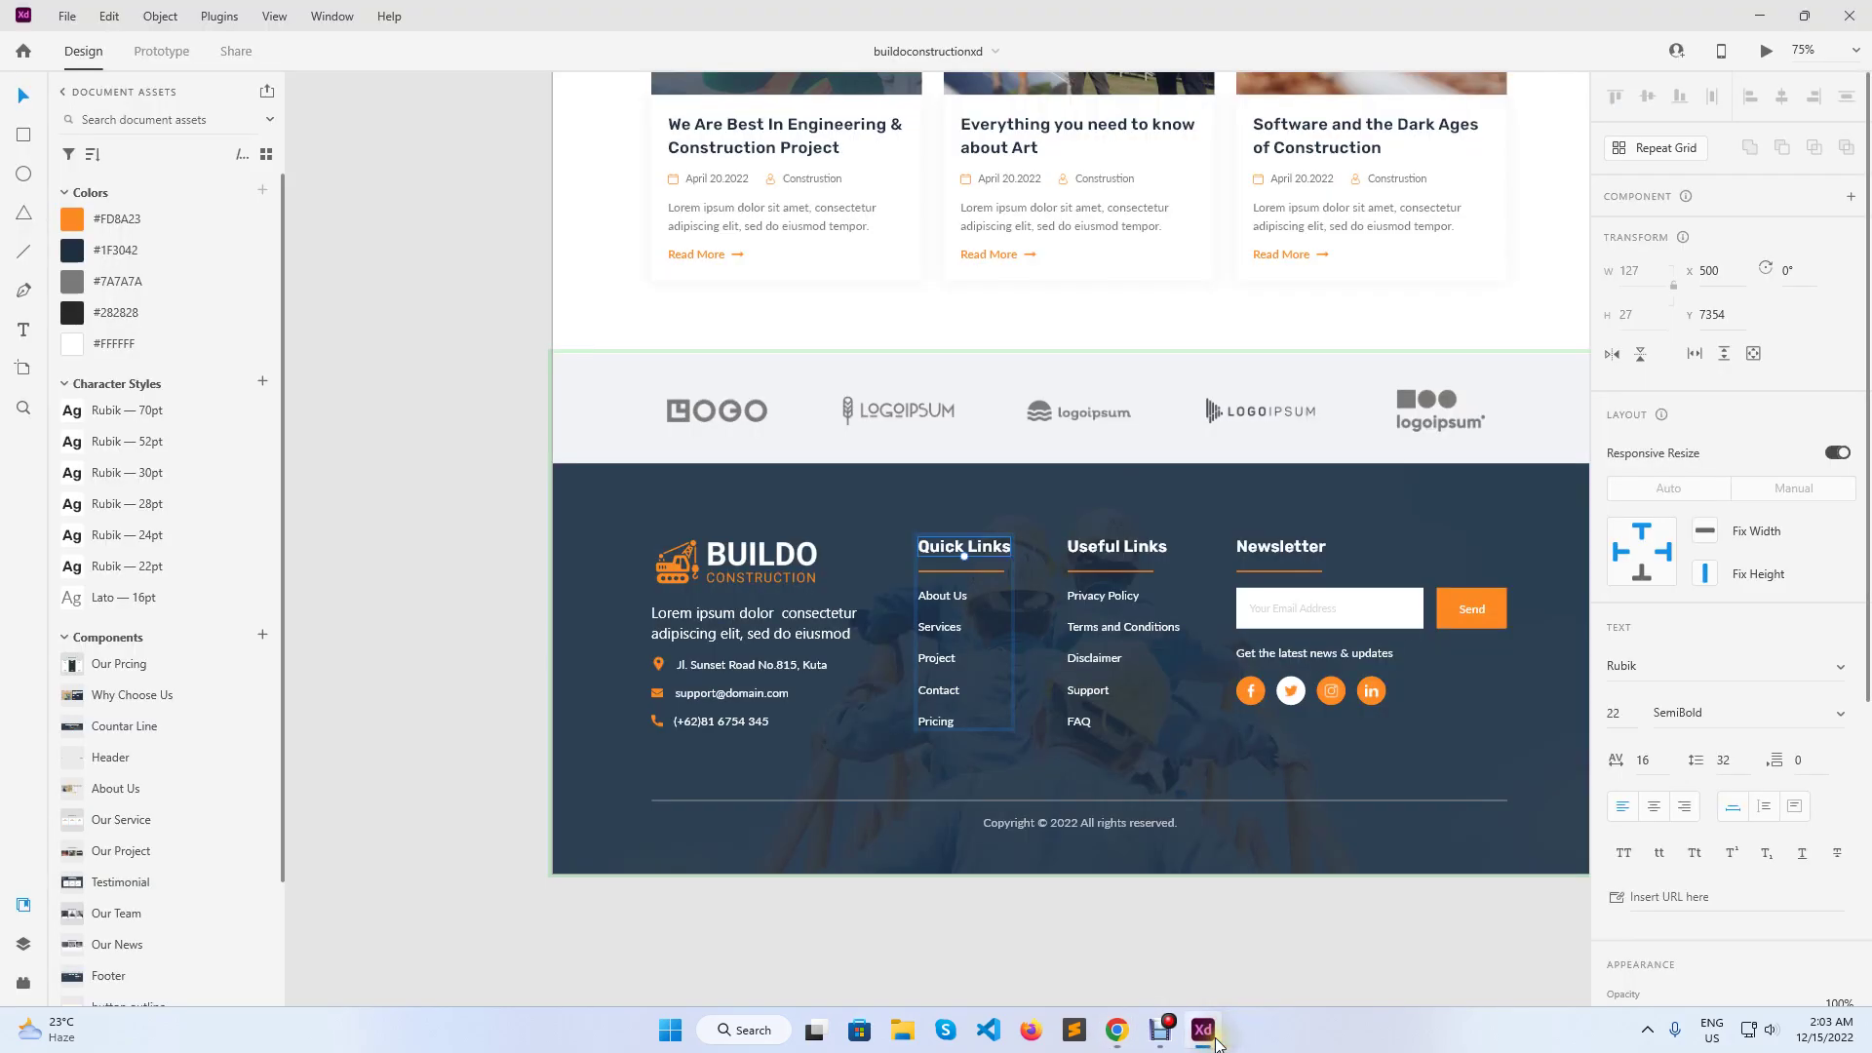
pyautogui.click(1203, 1032)
pyautogui.hotkey('ctrl', 'a')
pyautogui.write('About U')
pyautogui.click(101, 339)
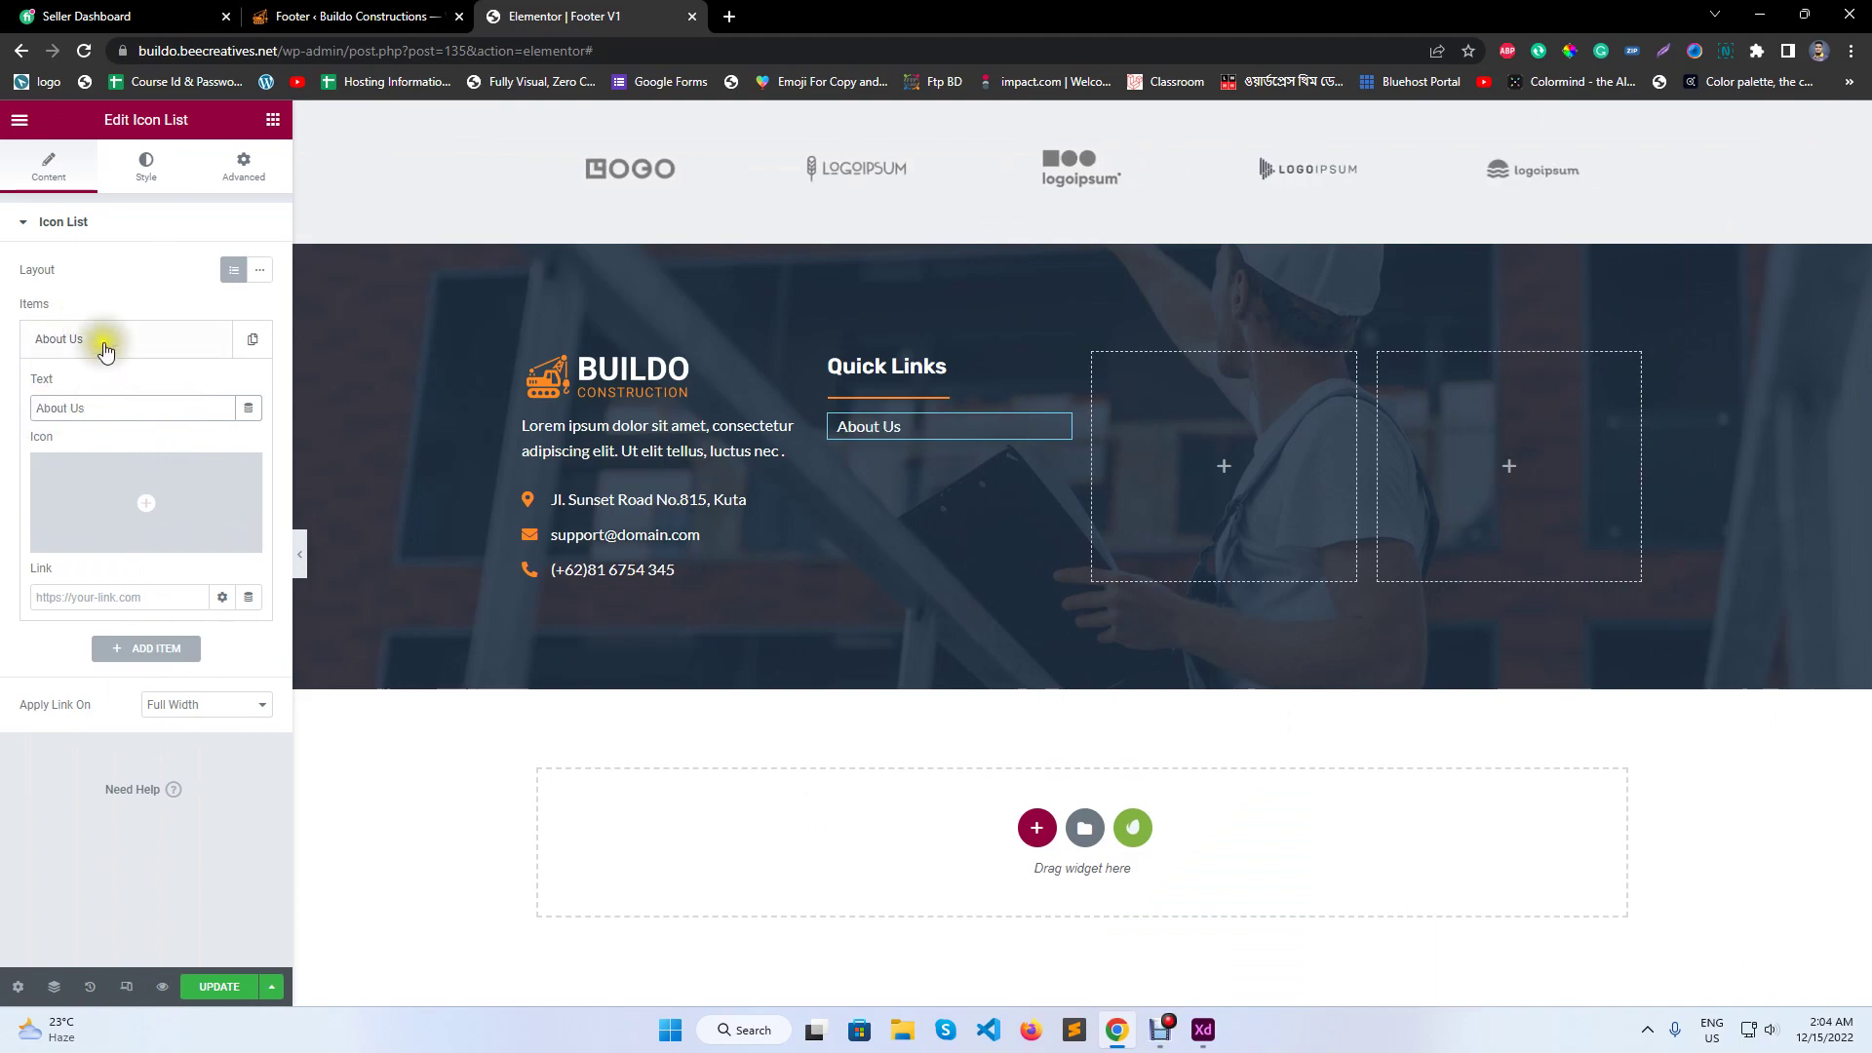
# - Duplicate the About Us item until the Quick Links list has five items
pyautogui.click(253, 341)
pyautogui.click(214, 343)
pyautogui.click(215, 341)
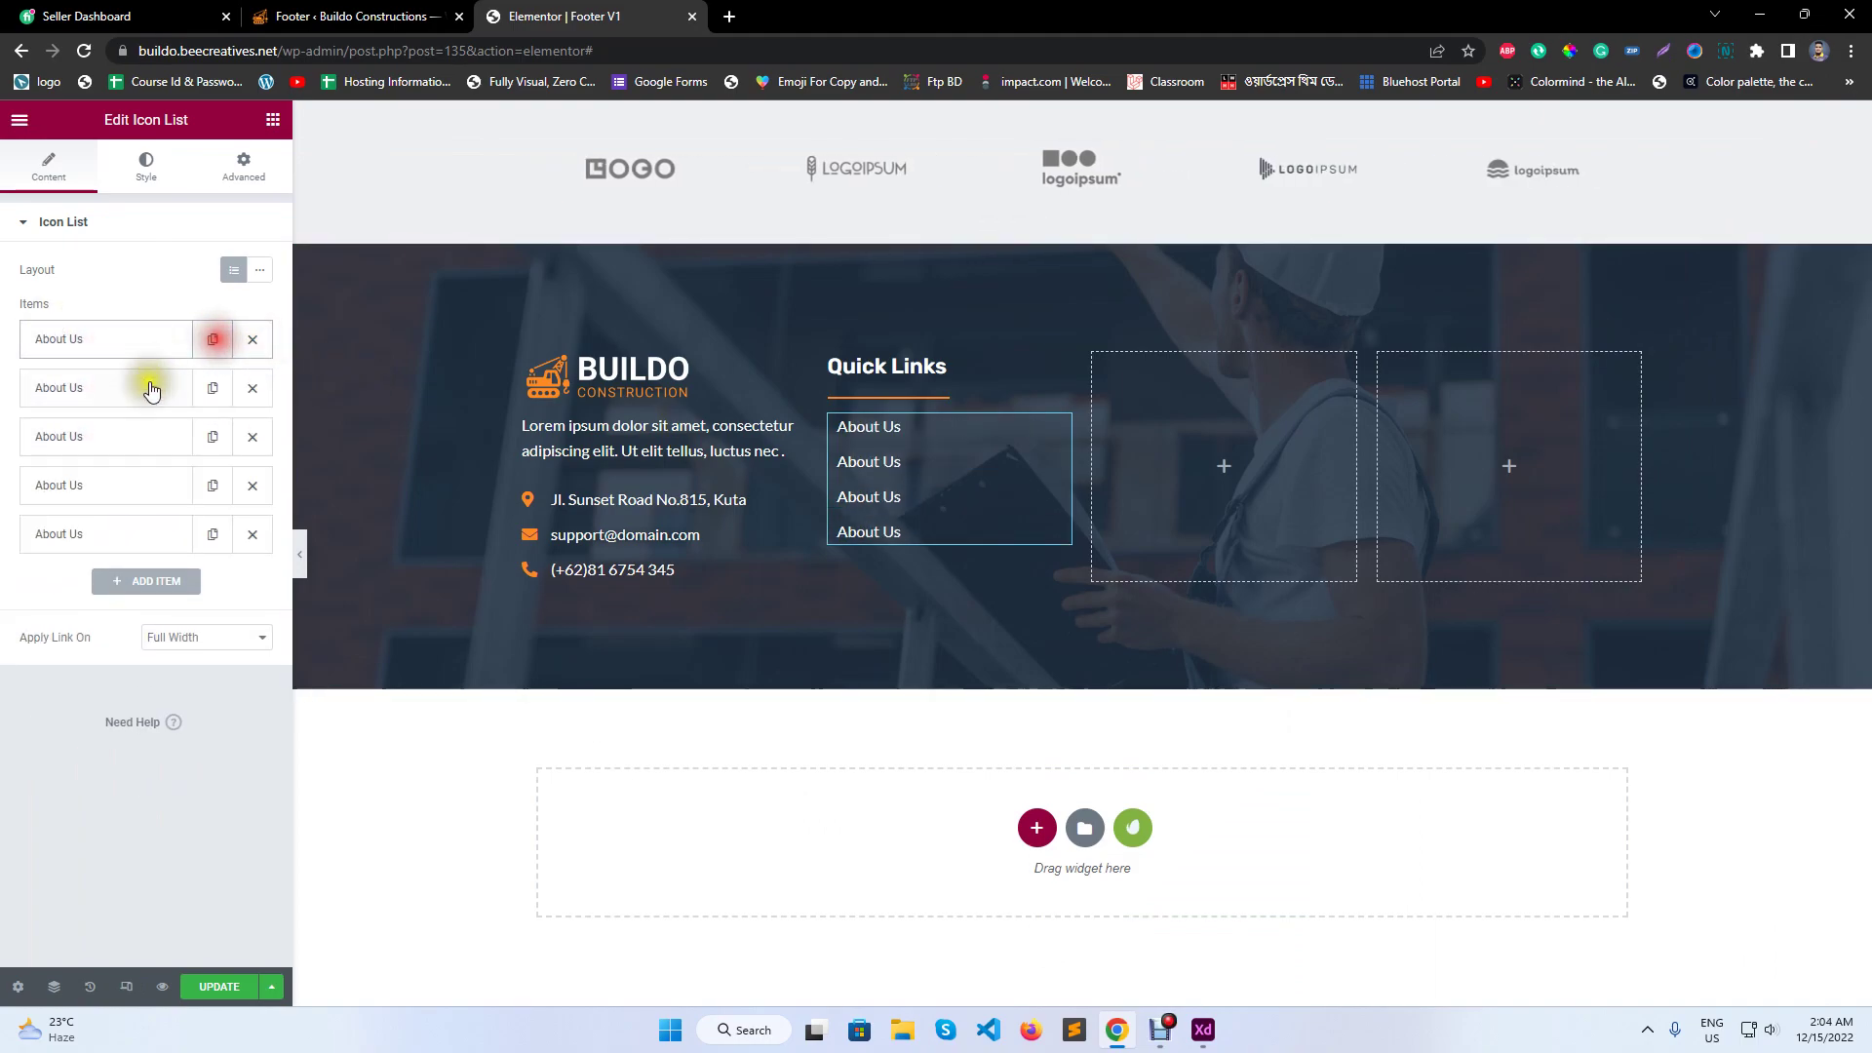
# - Rename the second list item "Services" and the third "Projects"
pyautogui.click(146, 388)
pyautogui.click(136, 457)
pyautogui.hotkey('ctrl', 'a')
pyautogui.write('S')
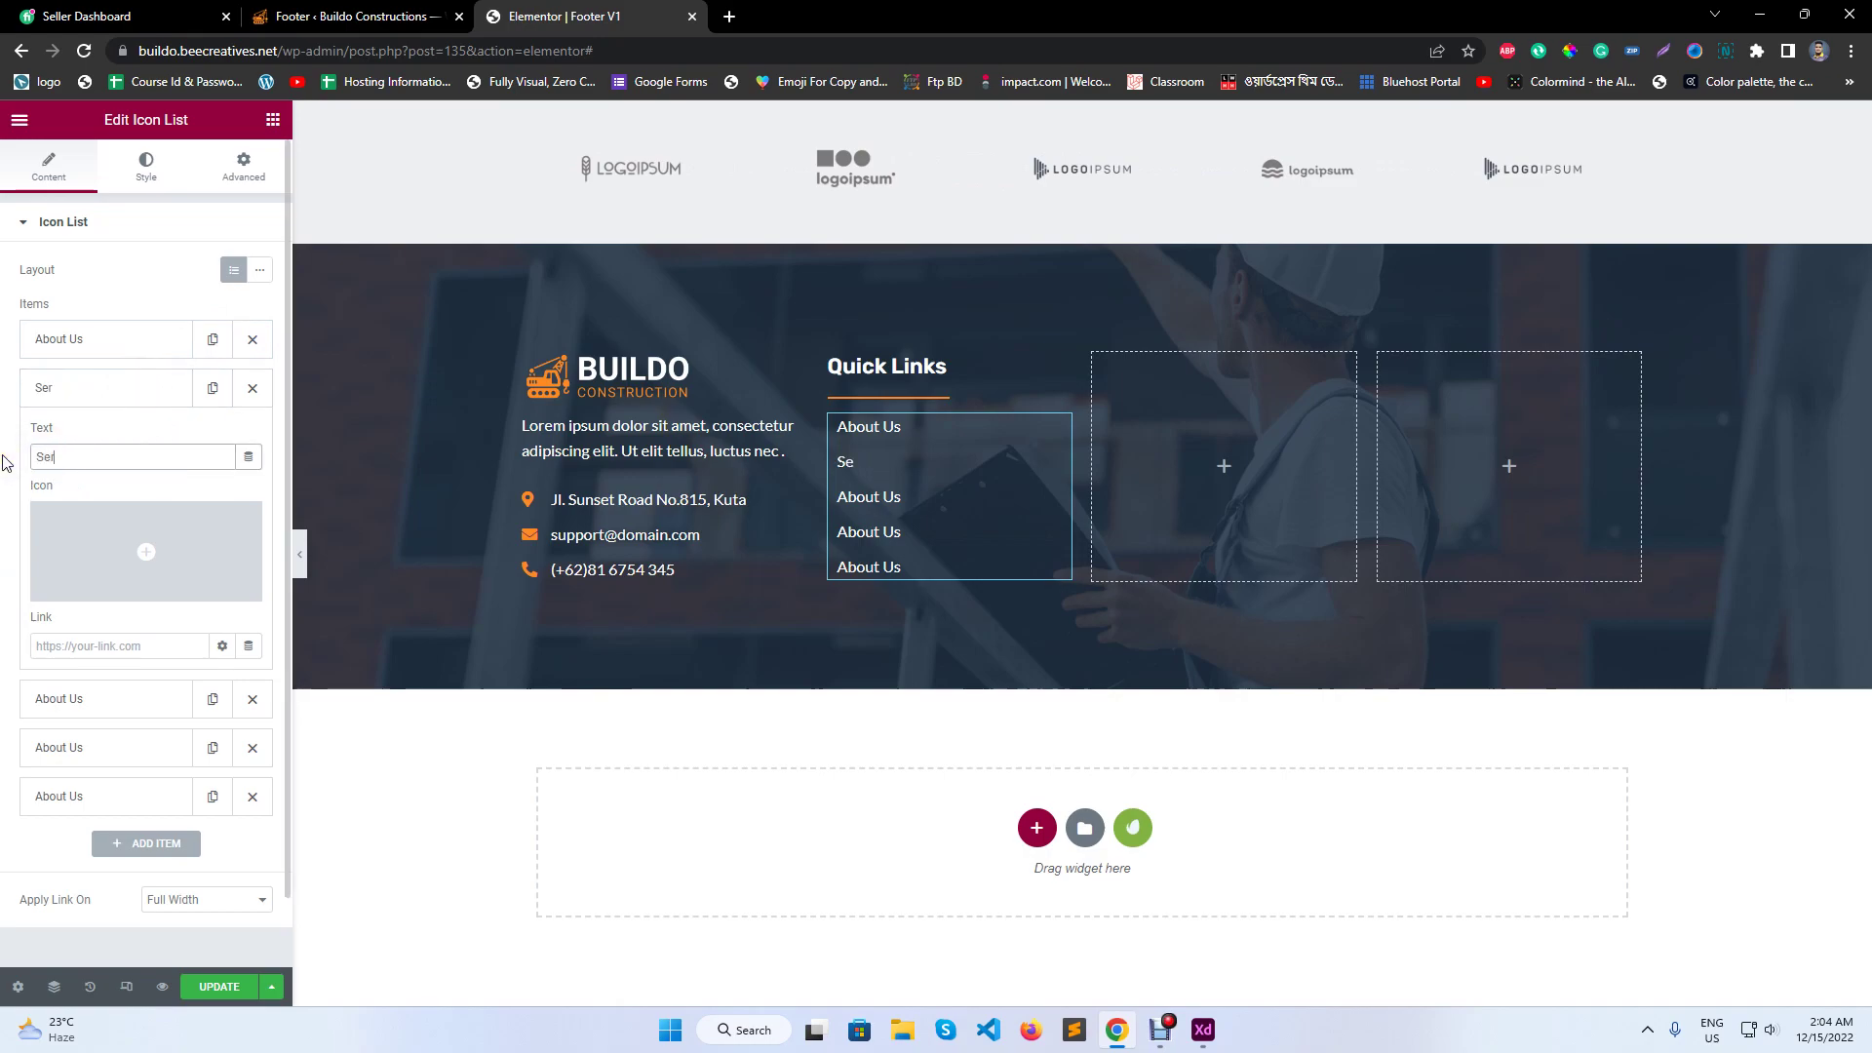
pyautogui.click(87, 387)
pyautogui.click(96, 436)
pyautogui.moveTo(96, 505); pyautogui.dragTo(0, 514)
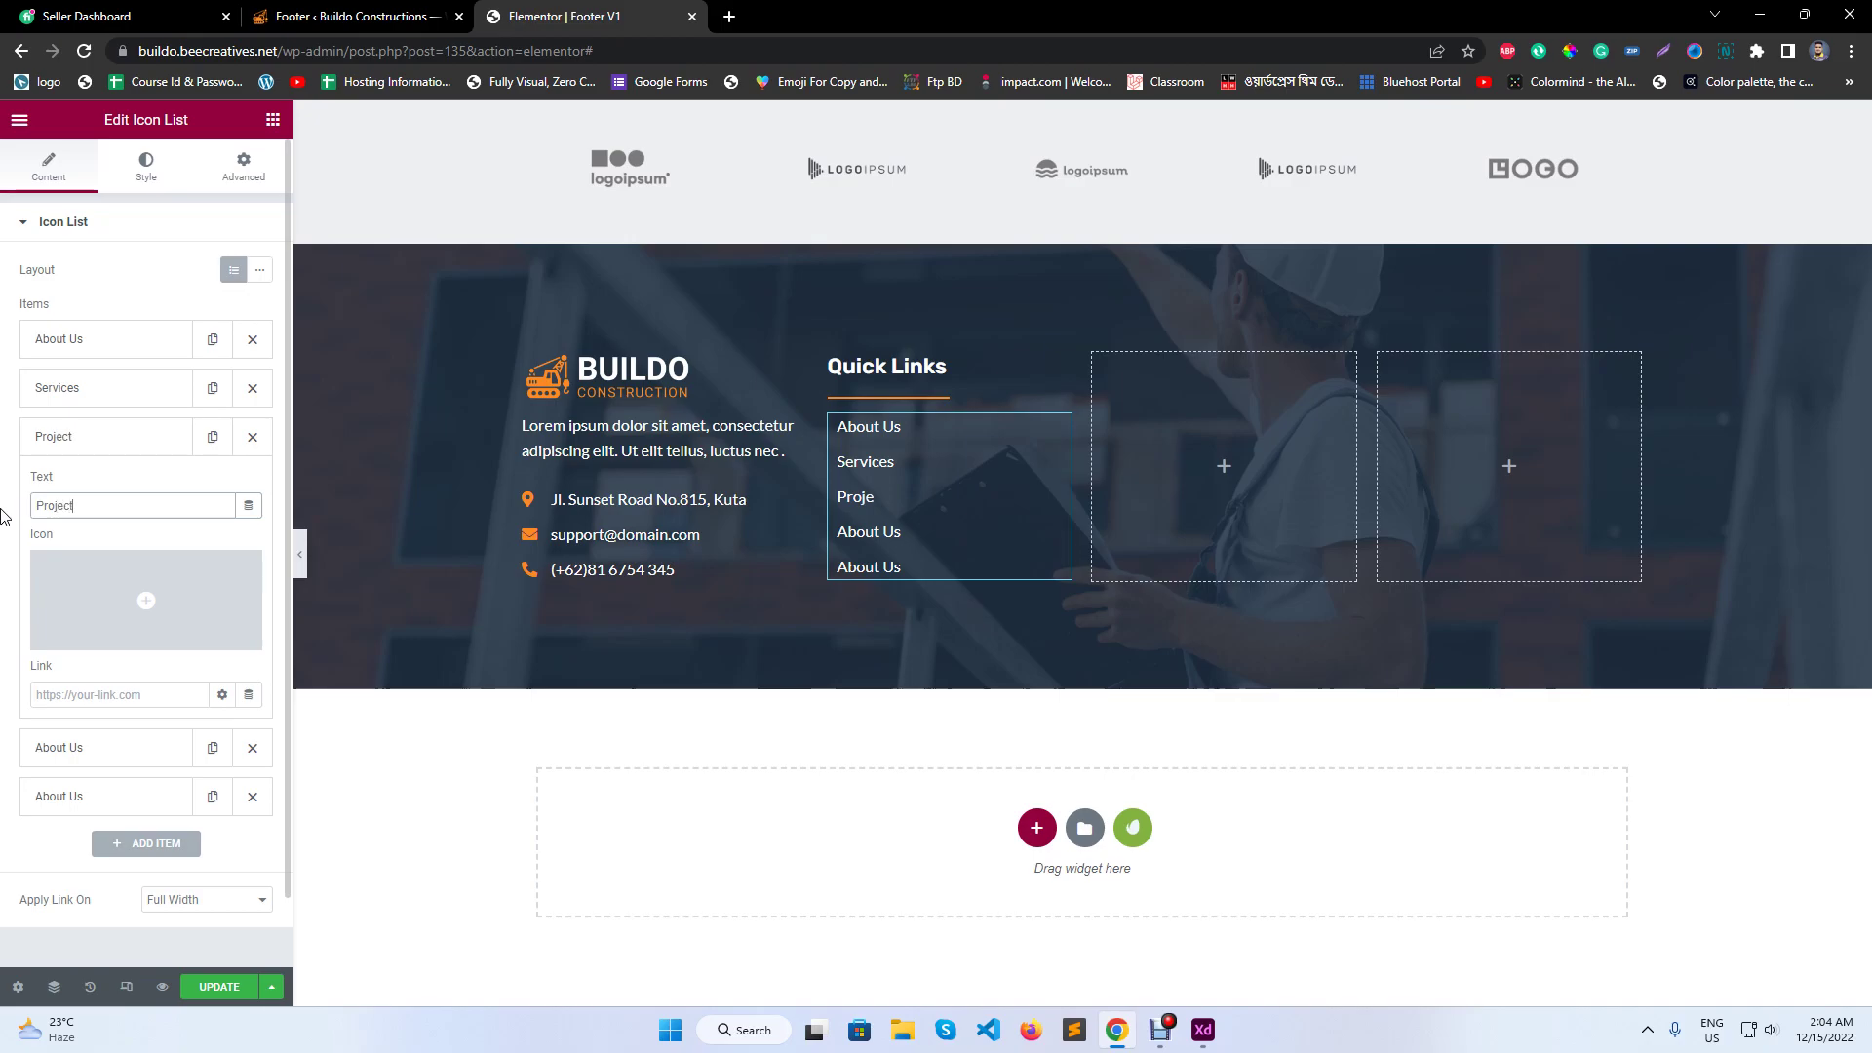
pyautogui.click(156, 429)
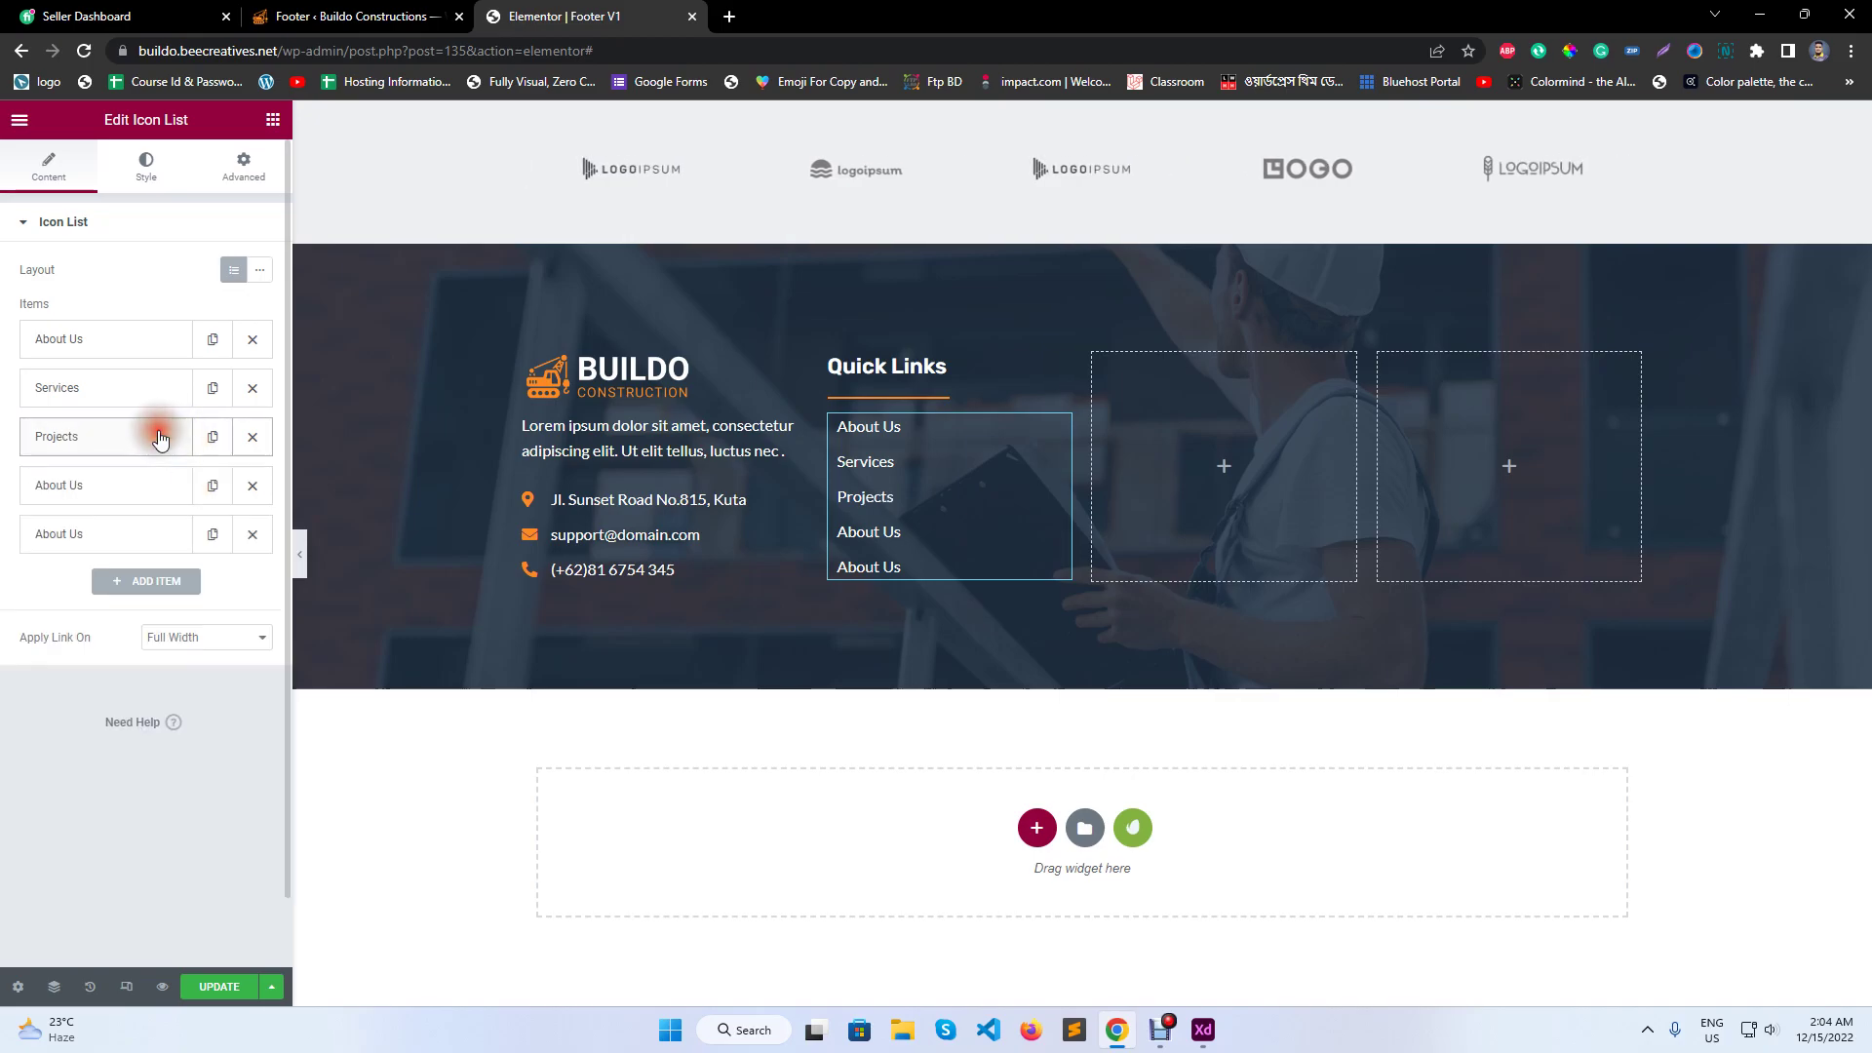
# - Check the remaining link names in the Adobe XD design and rename the fourth list item "Pricing"
pyautogui.click(1165, 1037)
pyautogui.click(1203, 1033)
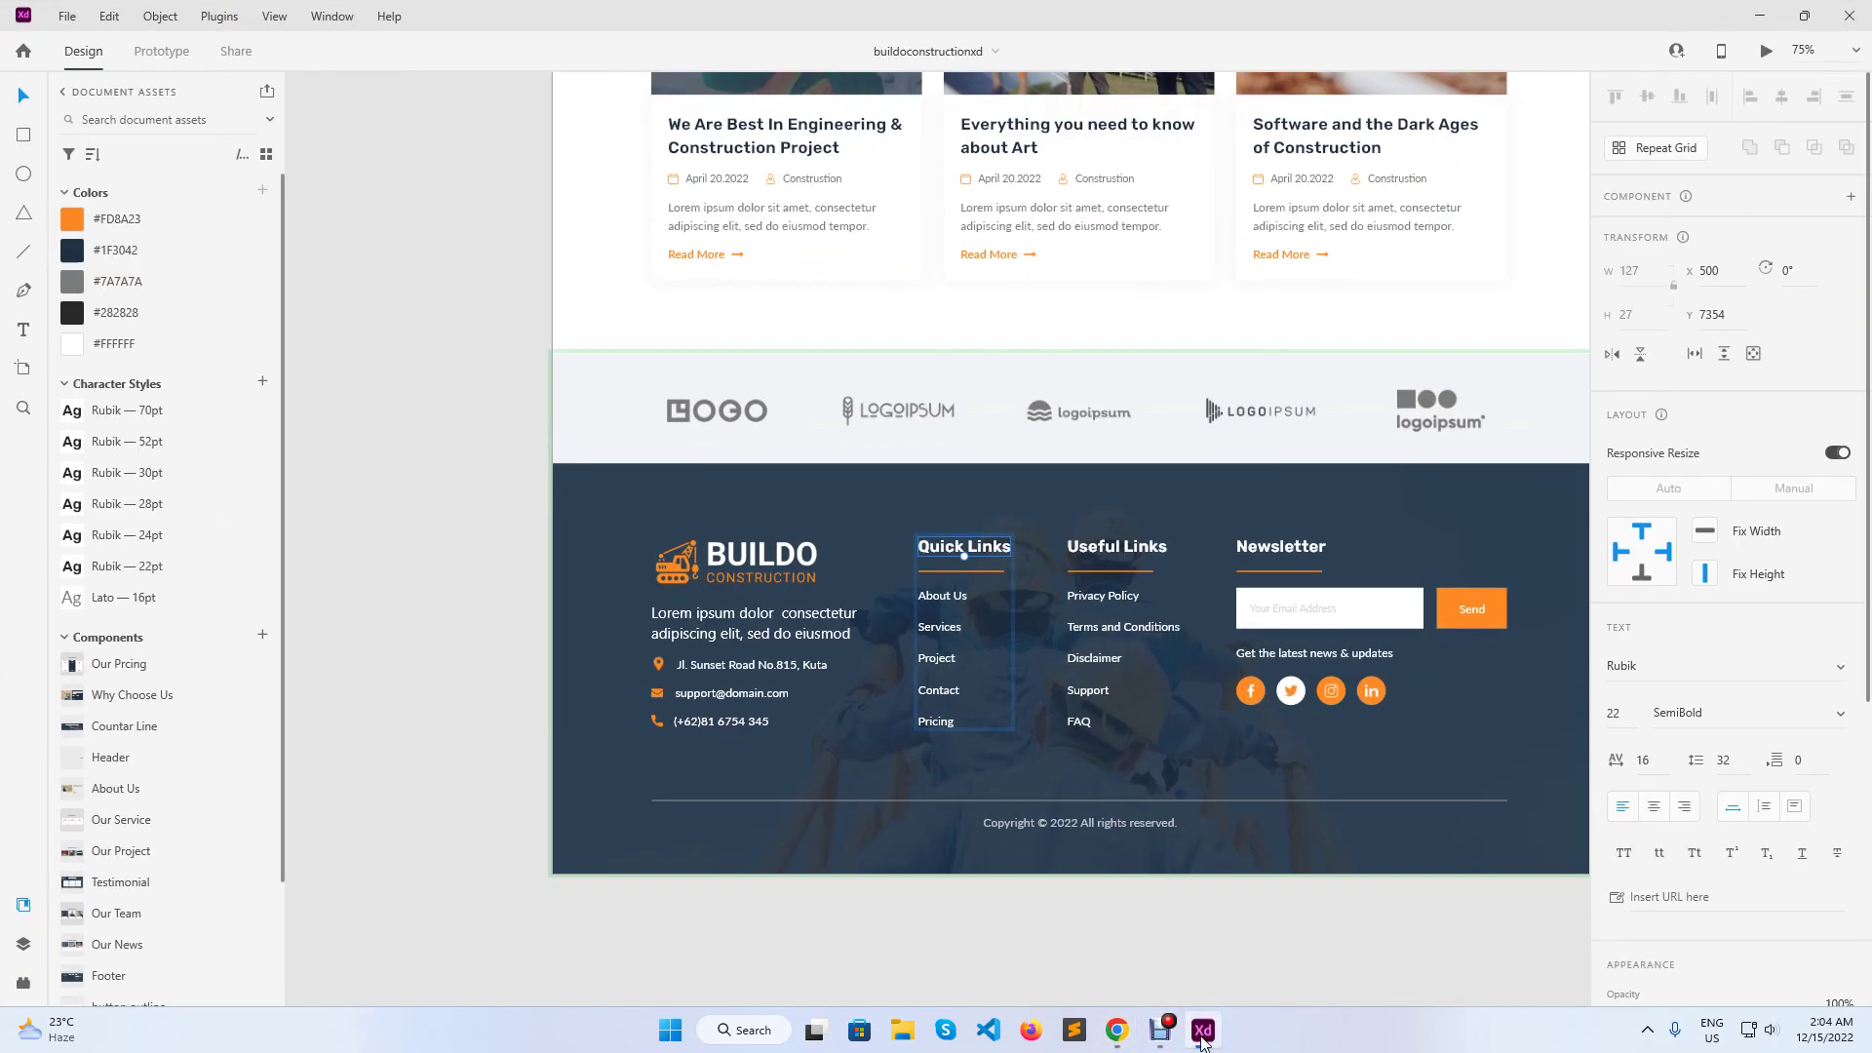
pyautogui.click(1203, 1034)
pyautogui.click(75, 484)
pyautogui.moveTo(88, 554); pyautogui.dragTo(5, 565)
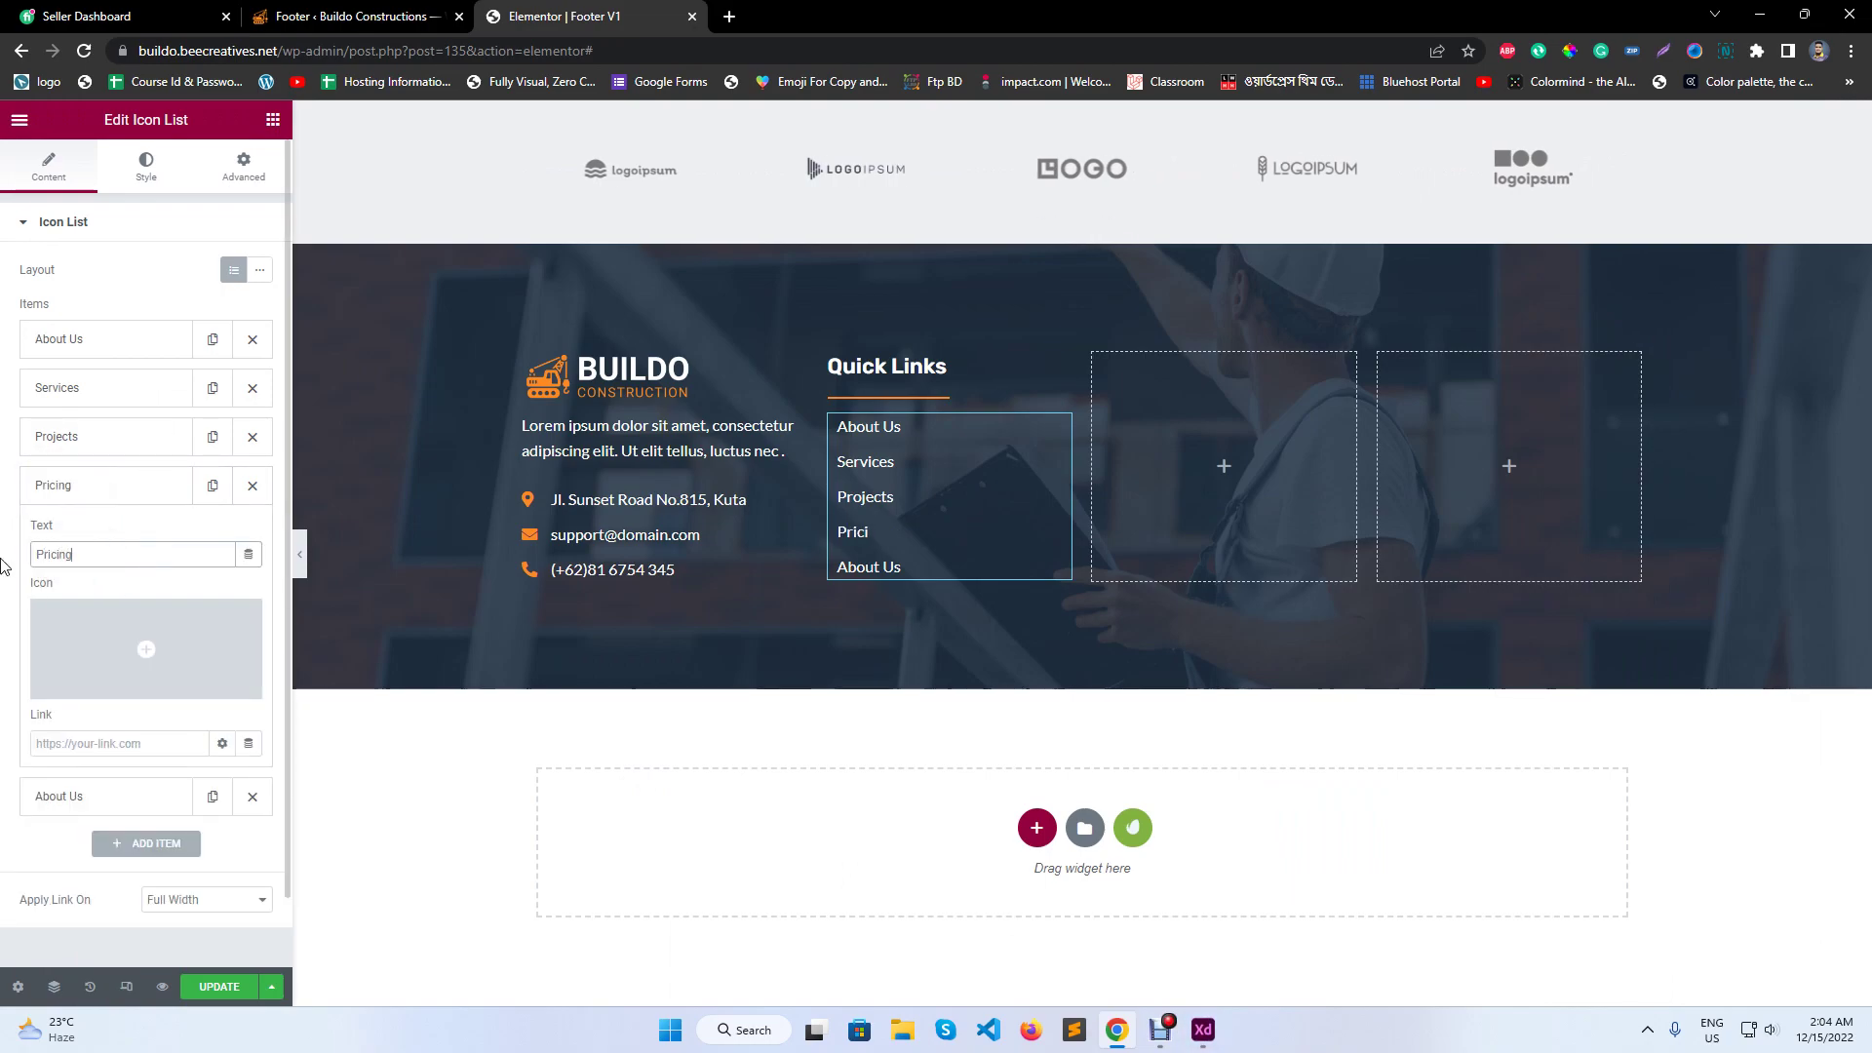
pyautogui.write('Pricing')
pyautogui.click(98, 485)
# - Rename the fifth list item "Contact" and update the template
pyautogui.click(98, 534)
pyautogui.moveTo(88, 603); pyautogui.dragTo(5, 614)
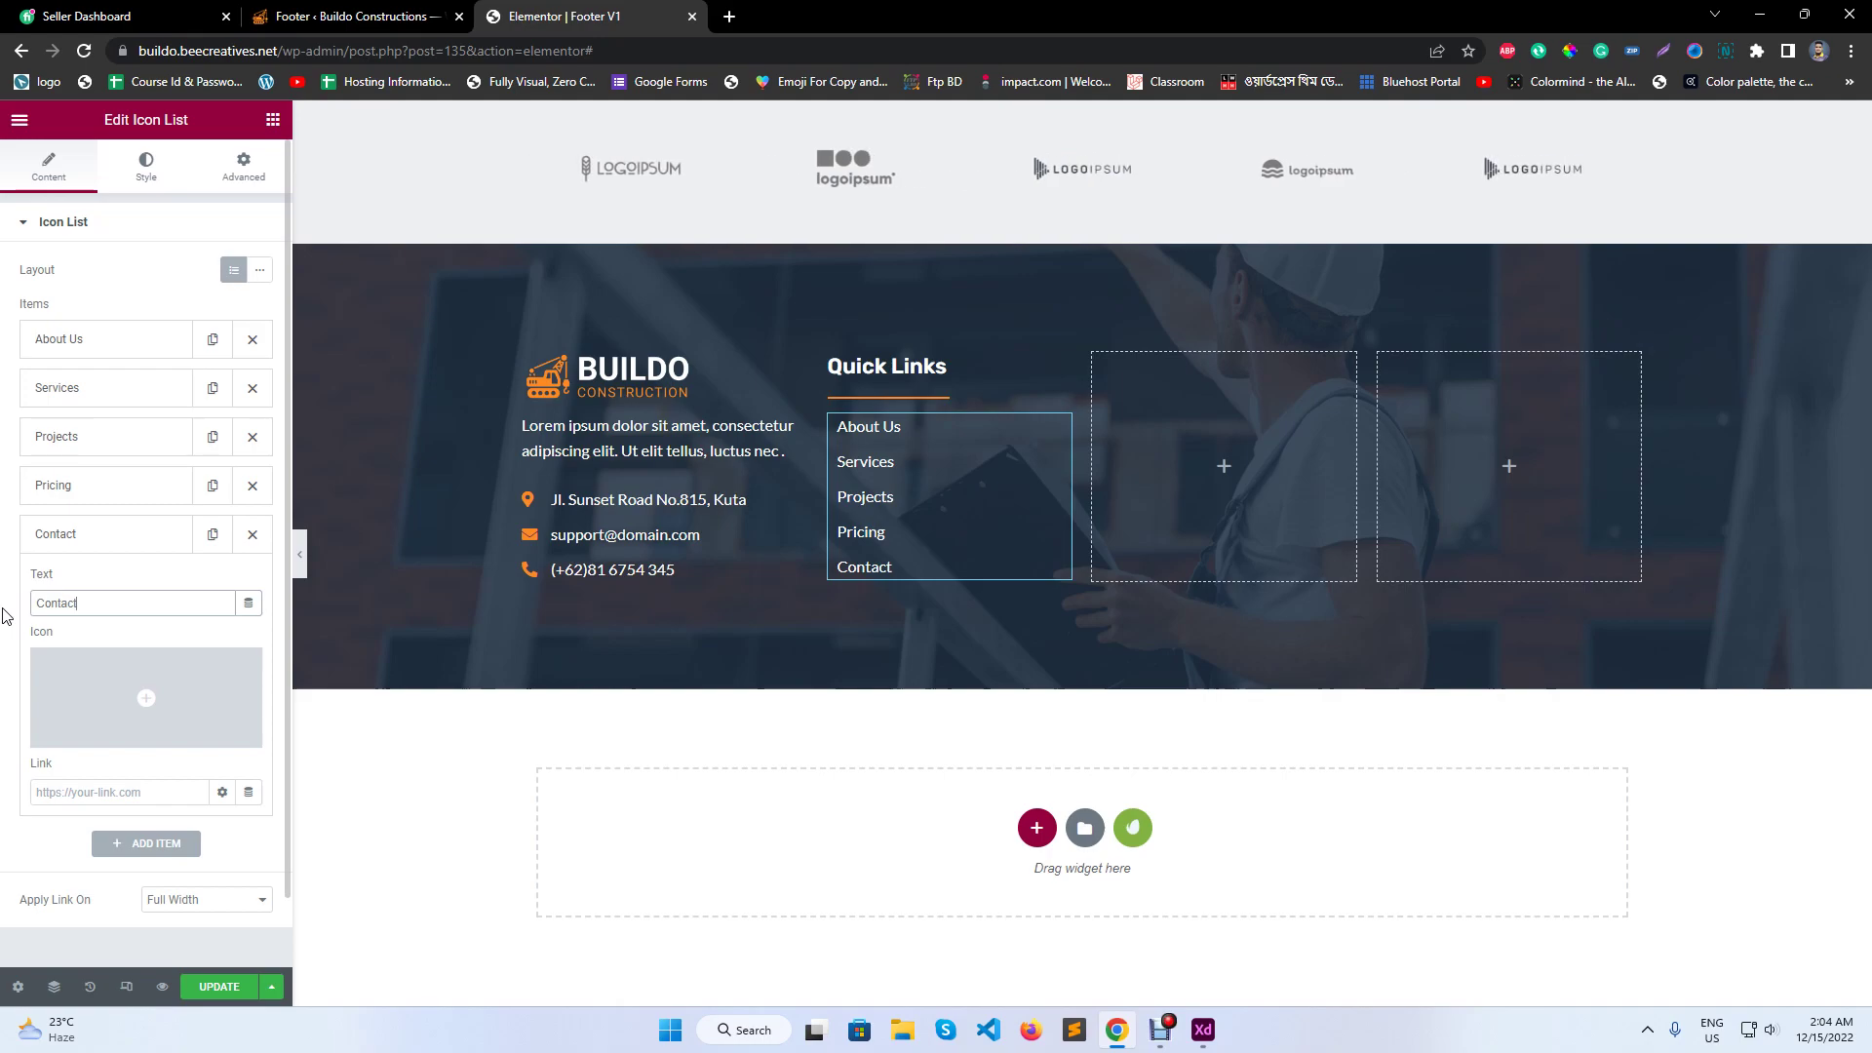
pyautogui.click(209, 987)
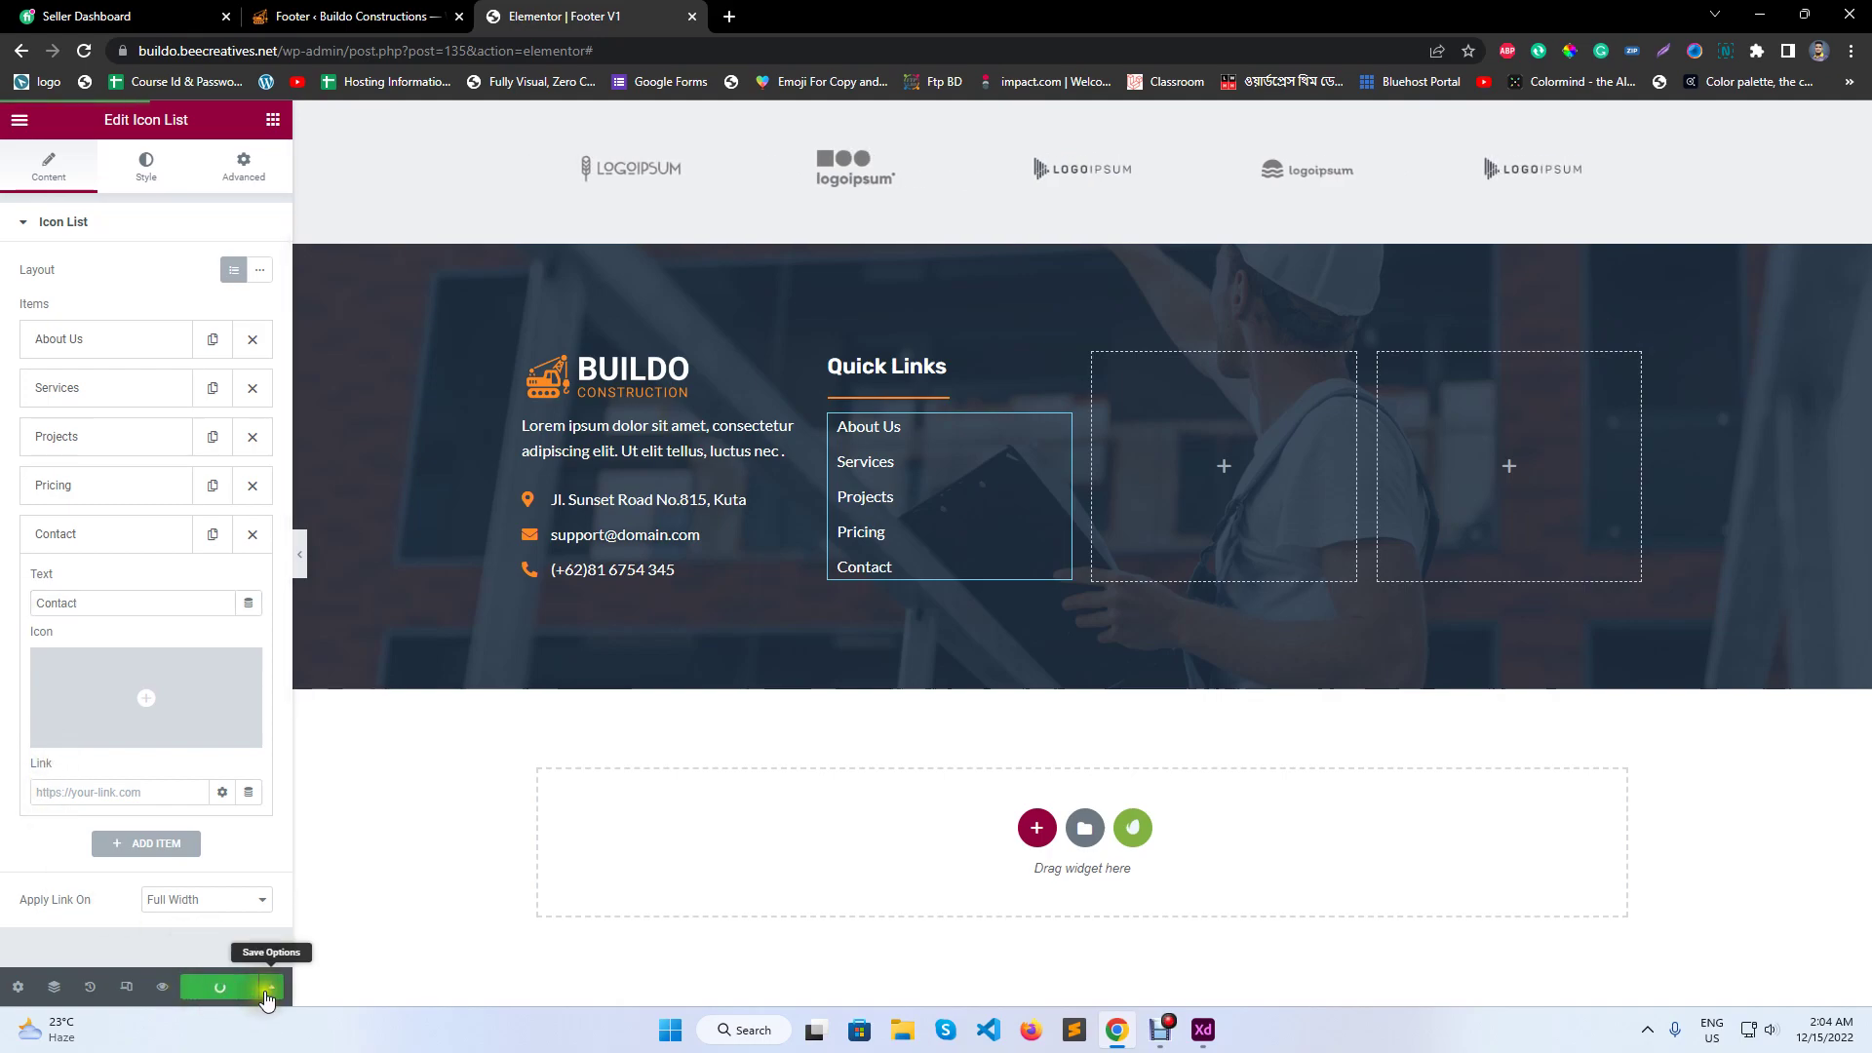
# - Set the horizontal alignment of the Quick Links column and the logo column to Space Between, and update the template
pyautogui.rightClick(907, 377)
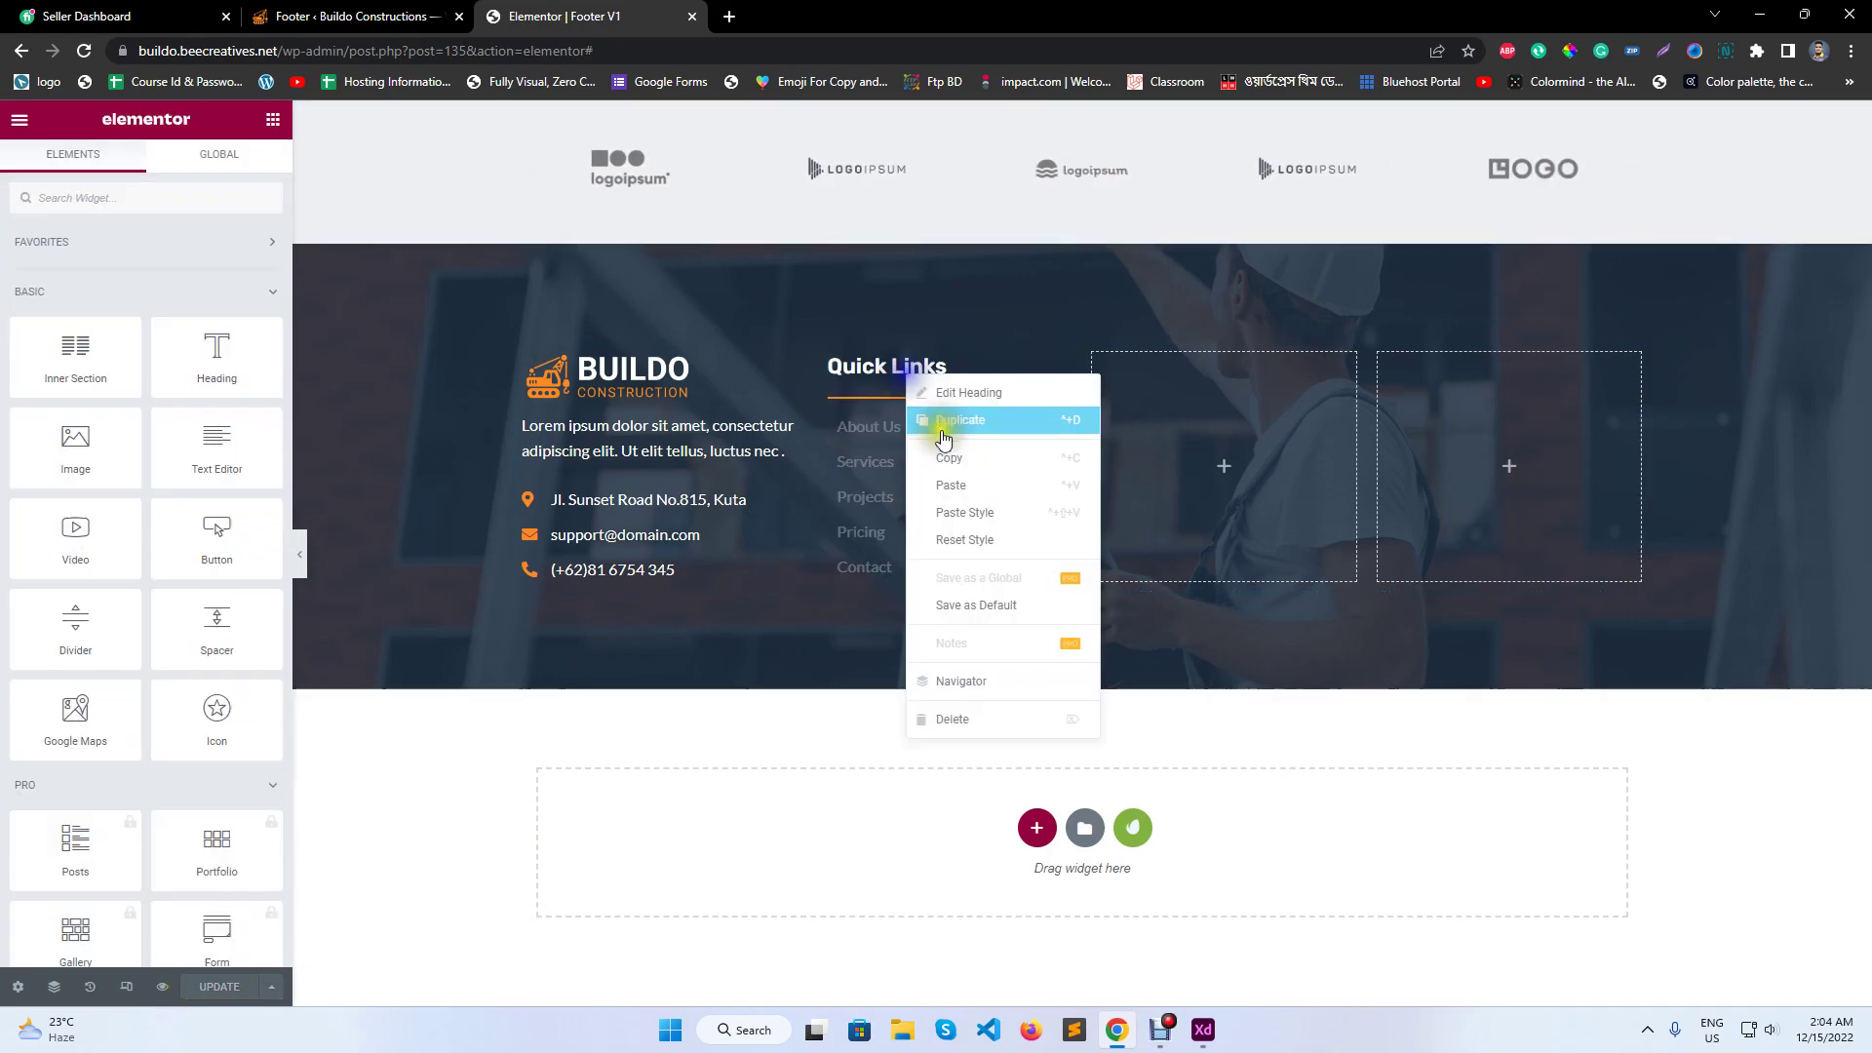
pyautogui.click(830, 354)
pyautogui.click(166, 356)
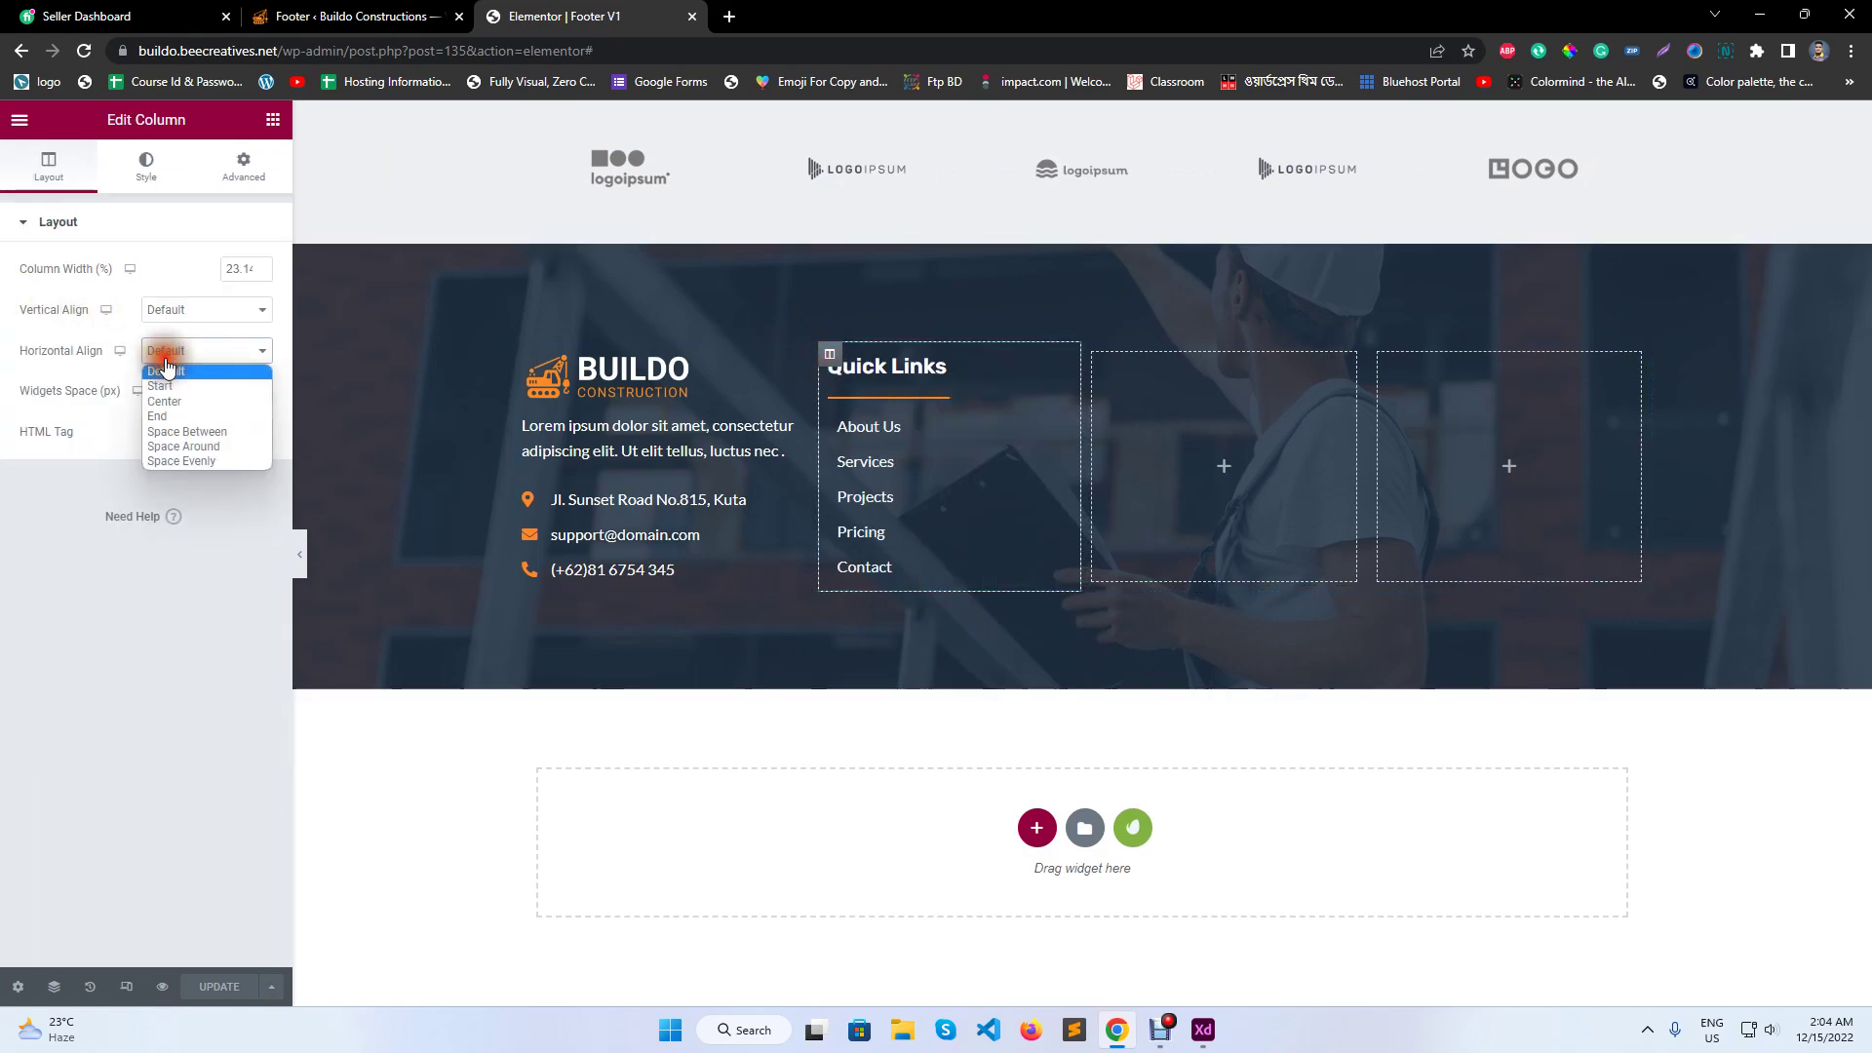
pyautogui.click(168, 431)
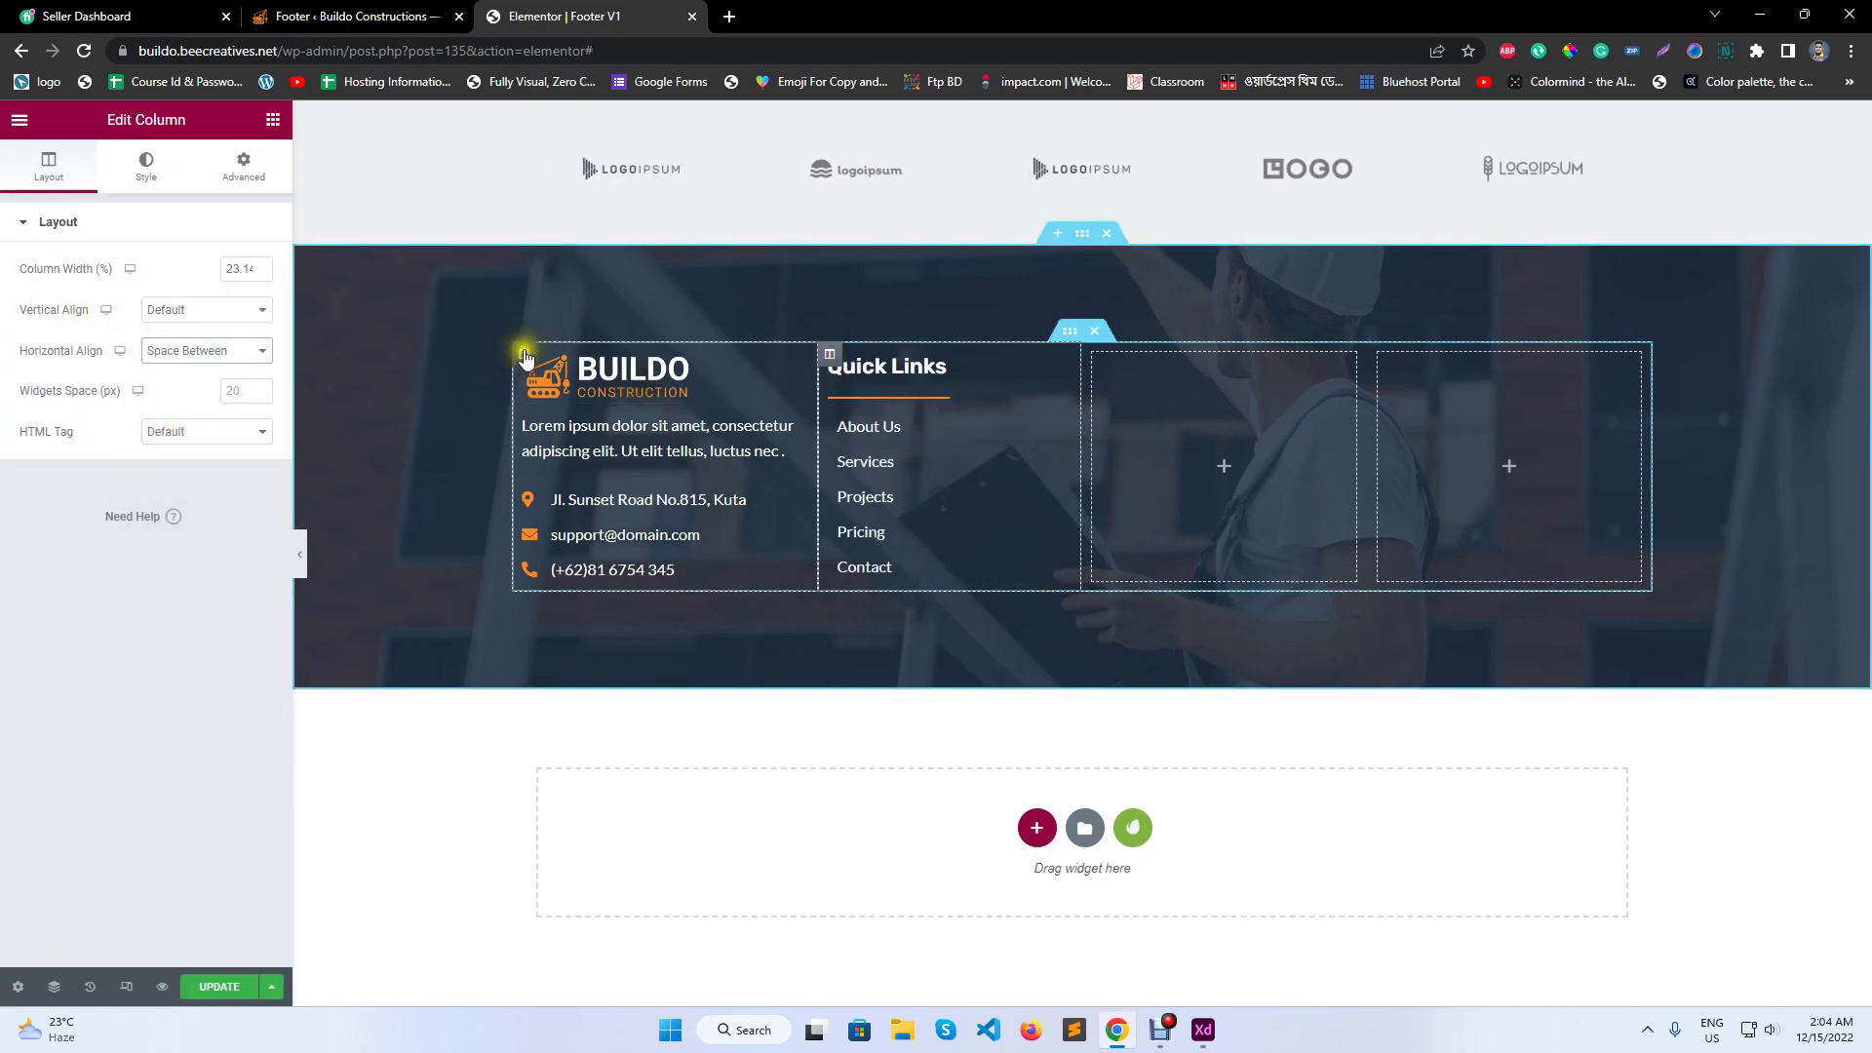
pyautogui.click(524, 355)
pyautogui.click(206, 351)
pyautogui.click(195, 431)
pyautogui.click(218, 986)
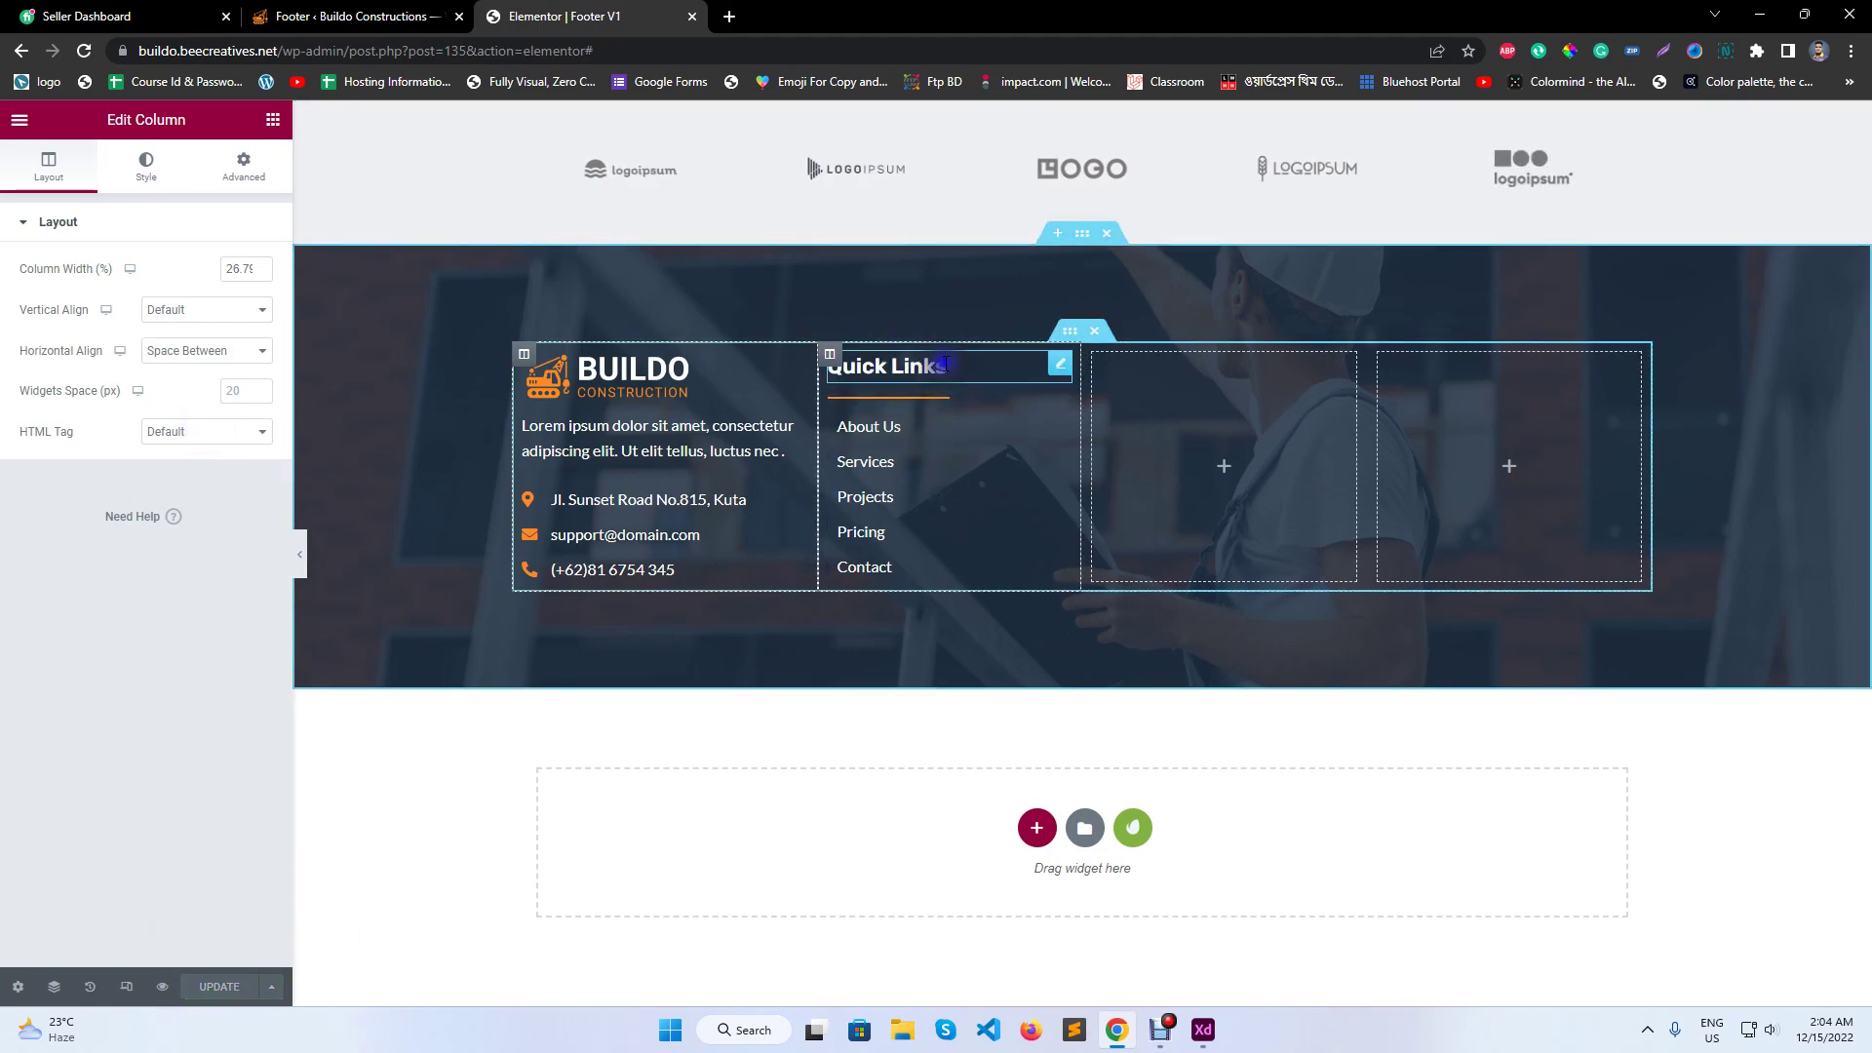
# - Copy the Quick Links heading into the empty third and fourth footer columns
pyautogui.rightClick(946, 365)
pyautogui.click(986, 435)
pyautogui.rightClick(1229, 395)
pyautogui.click(1295, 527)
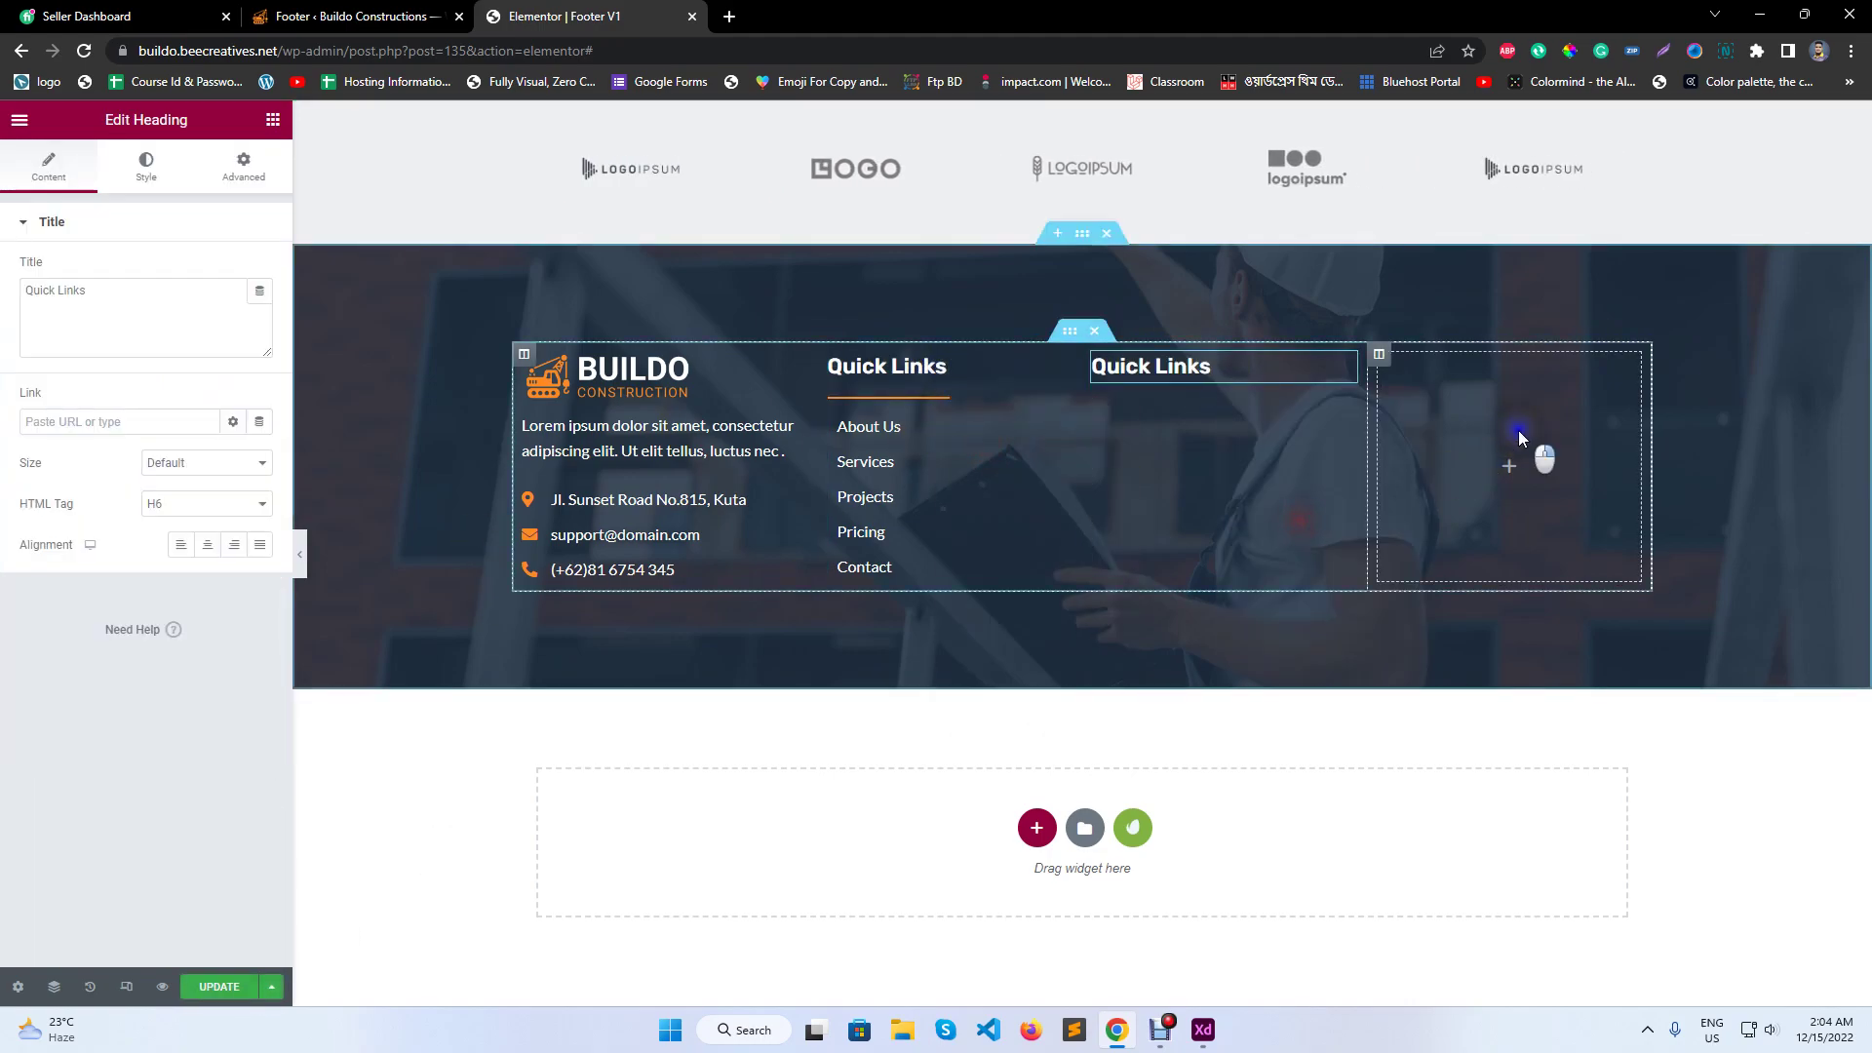
pyautogui.rightClick(1519, 430)
pyautogui.click(1587, 572)
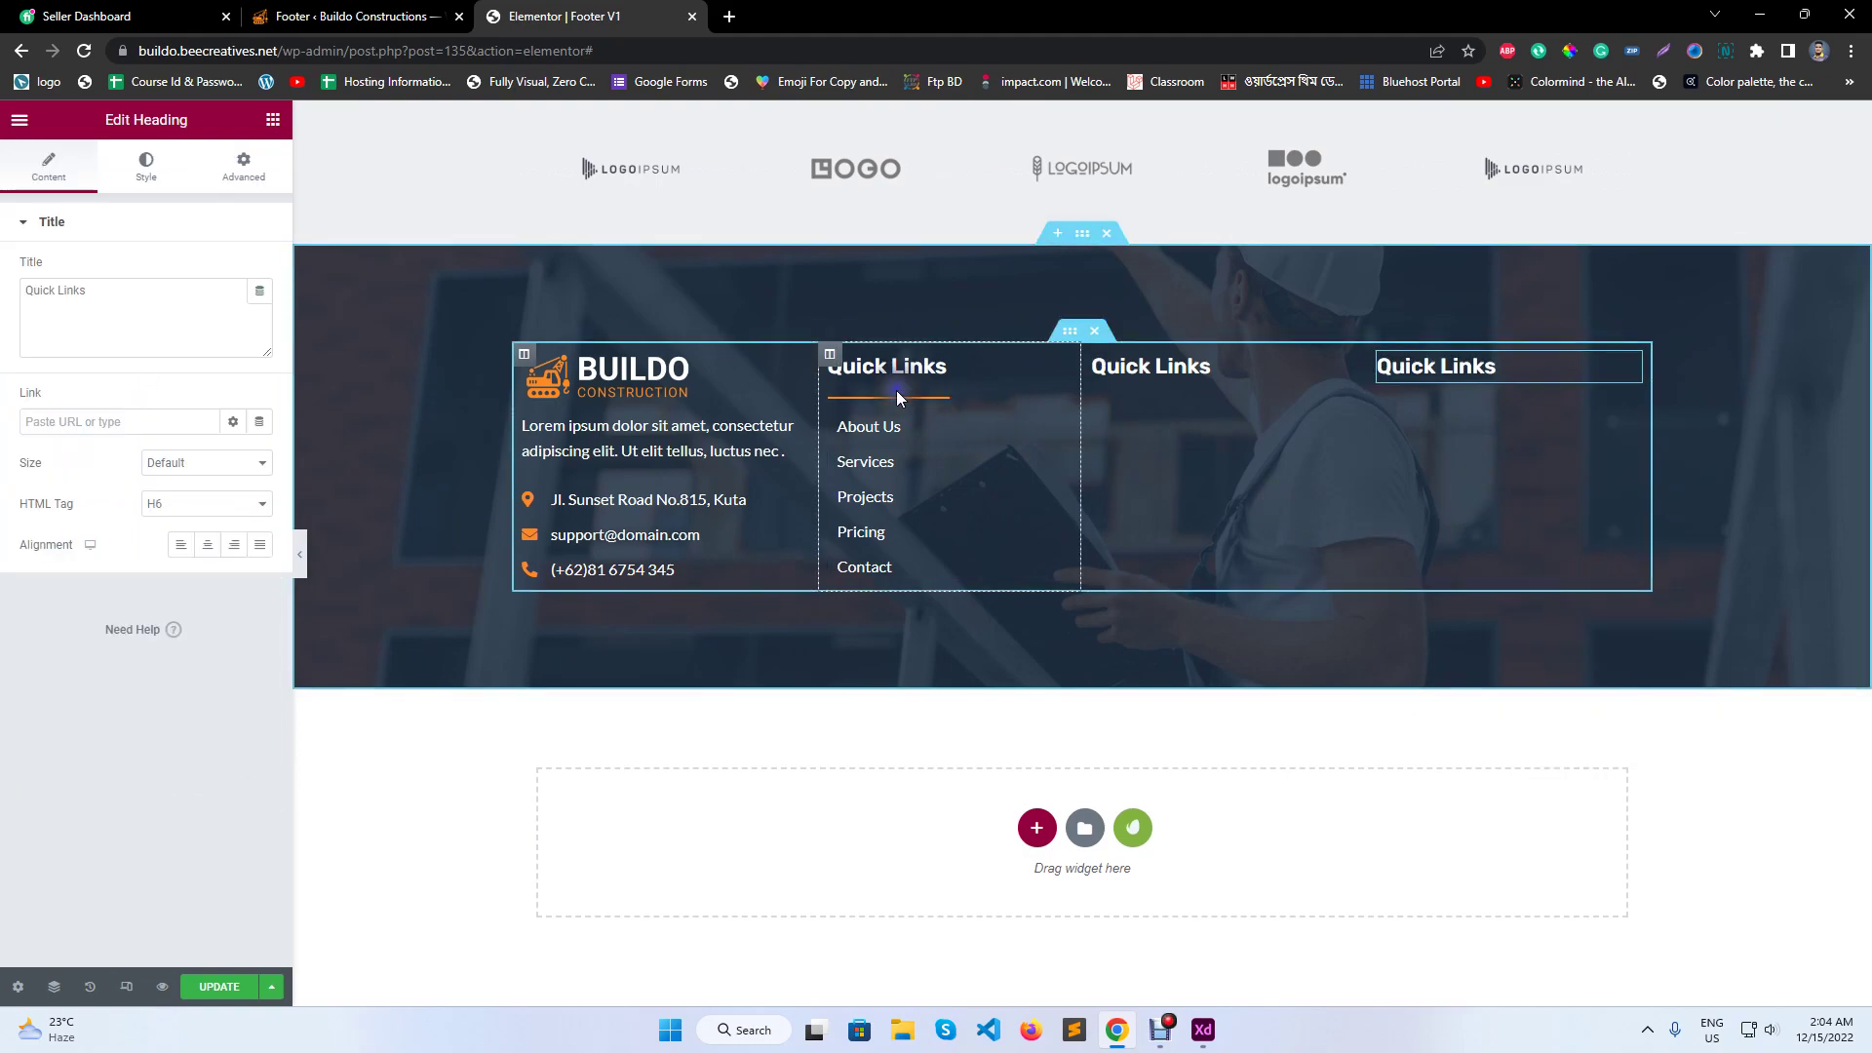
# - Copy the orange divider from the second column and add it below the headings of the third and fourth columns
pyautogui.rightClick(897, 390)
pyautogui.click(941, 481)
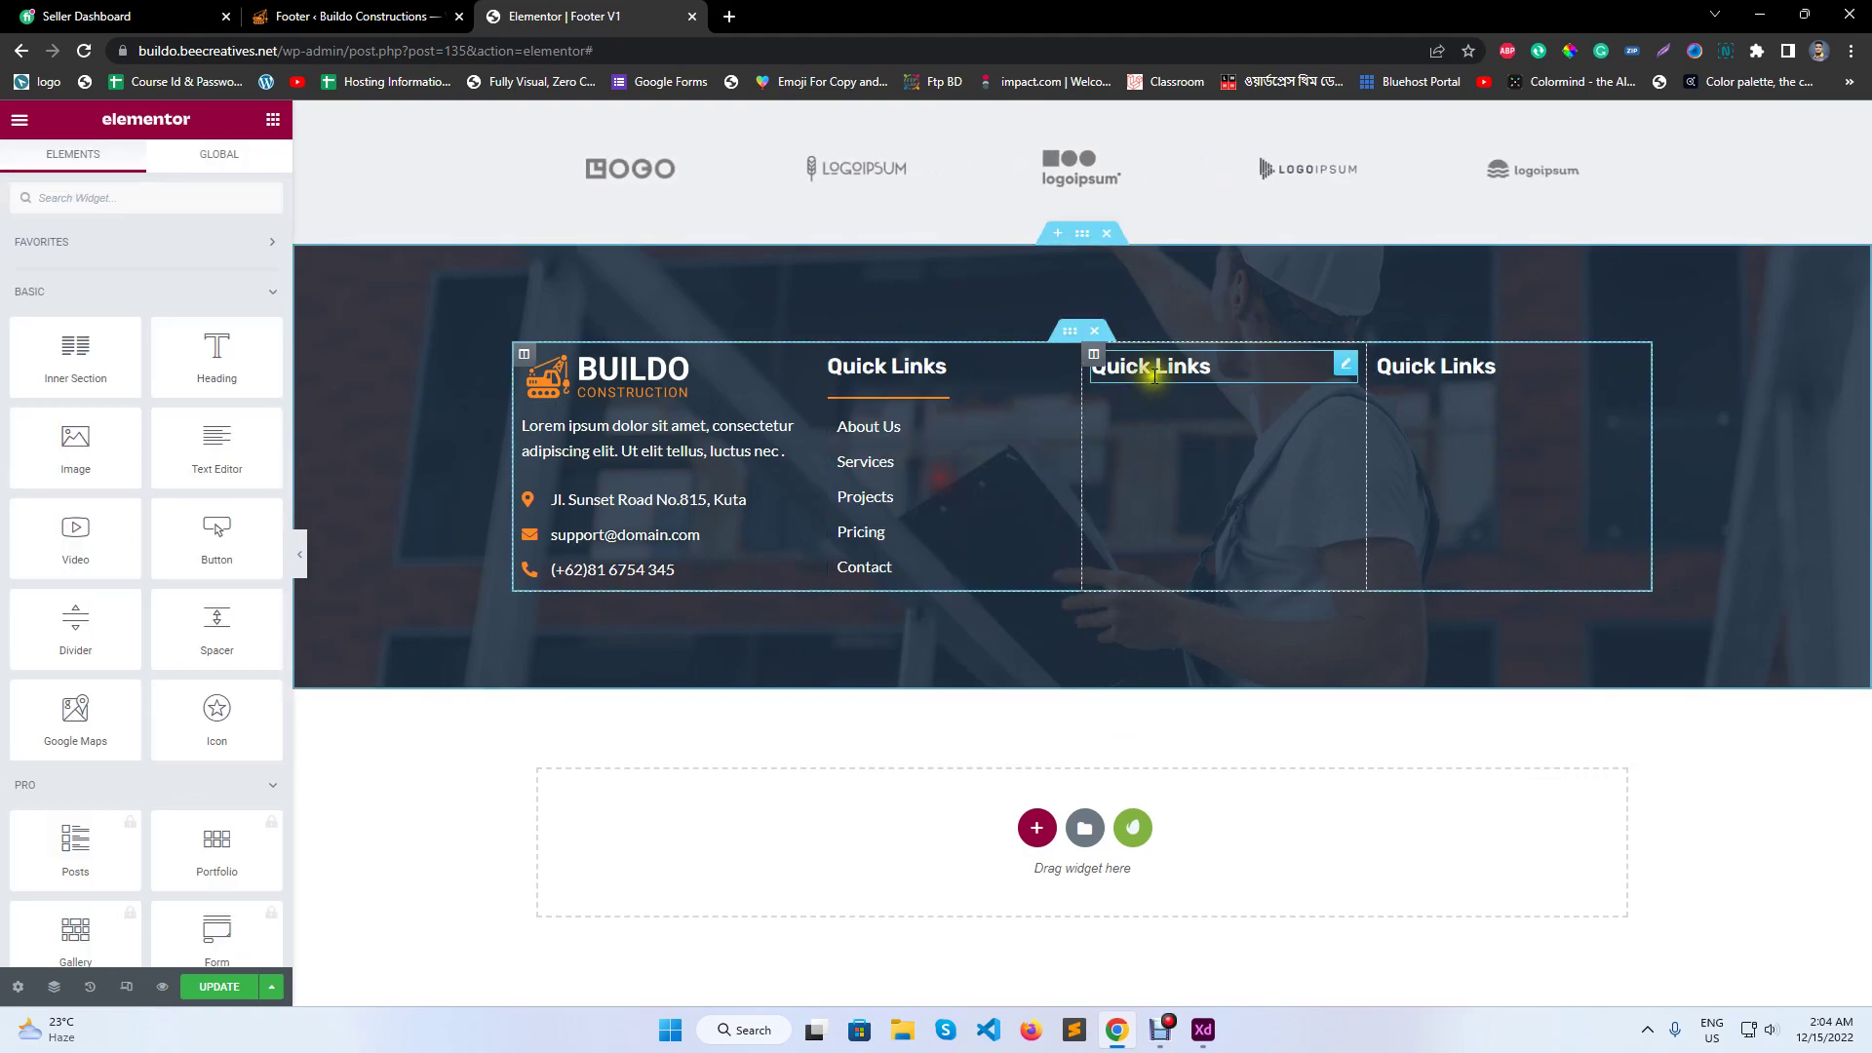
pyautogui.rightClick(1154, 375)
pyautogui.click(1209, 509)
pyautogui.rightClick(1451, 371)
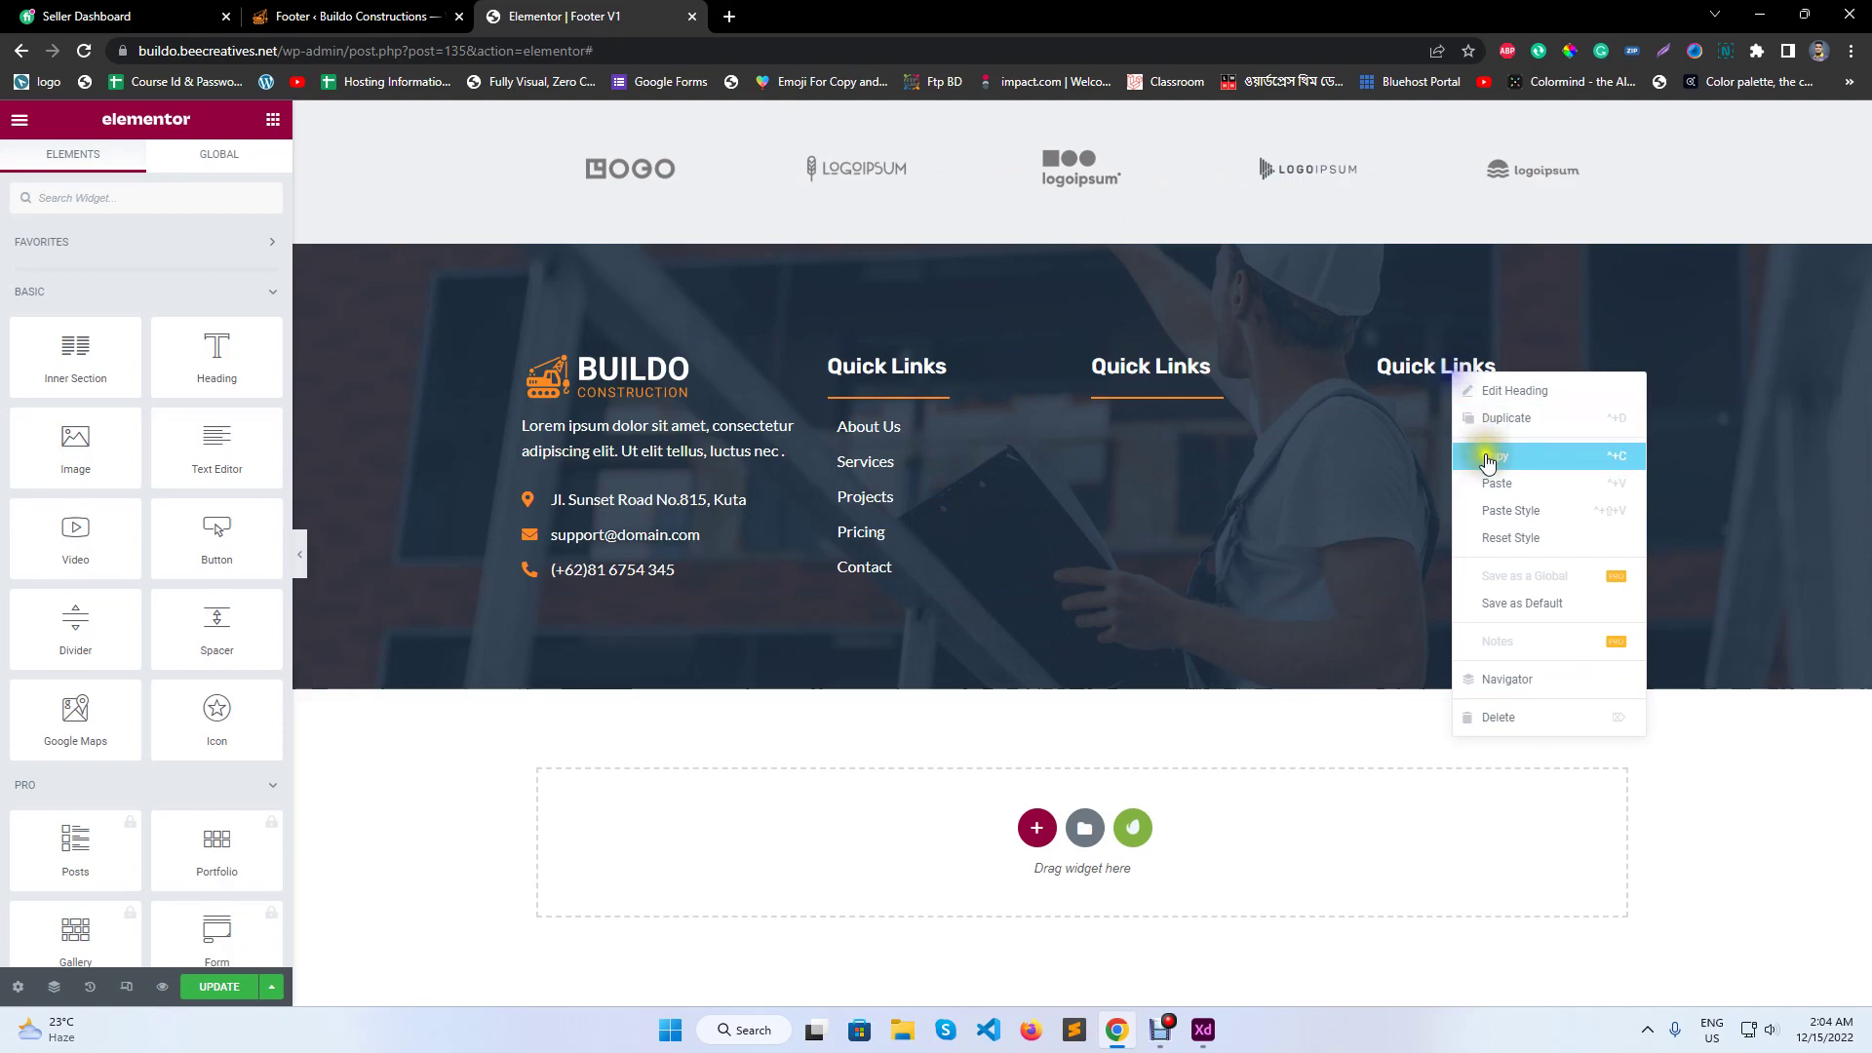
pyautogui.click(1510, 510)
# - Copy the Quick Links icon list below the third column's divider and delete Pricing and Contact from the copy
pyautogui.rightClick(935, 472)
pyautogui.click(1015, 552)
pyautogui.rightClick(1160, 389)
pyautogui.rightClick(1118, 400)
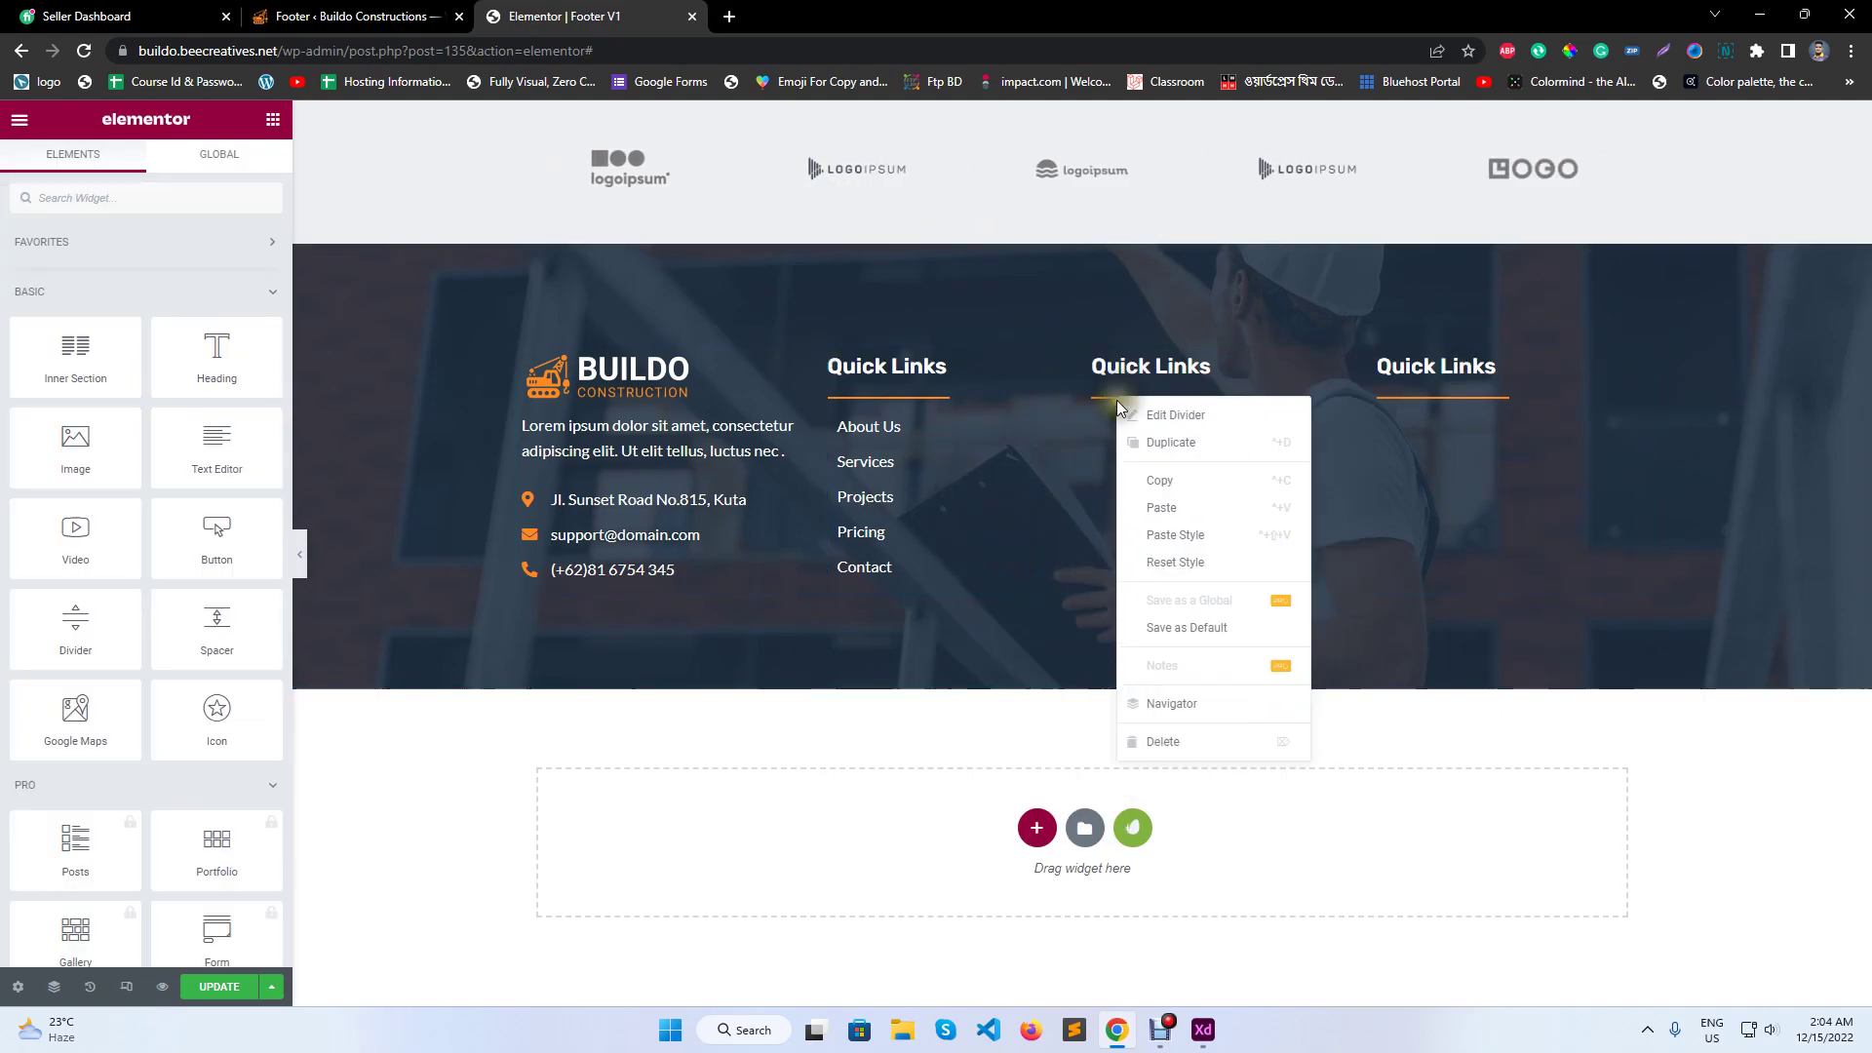
pyautogui.click(1162, 507)
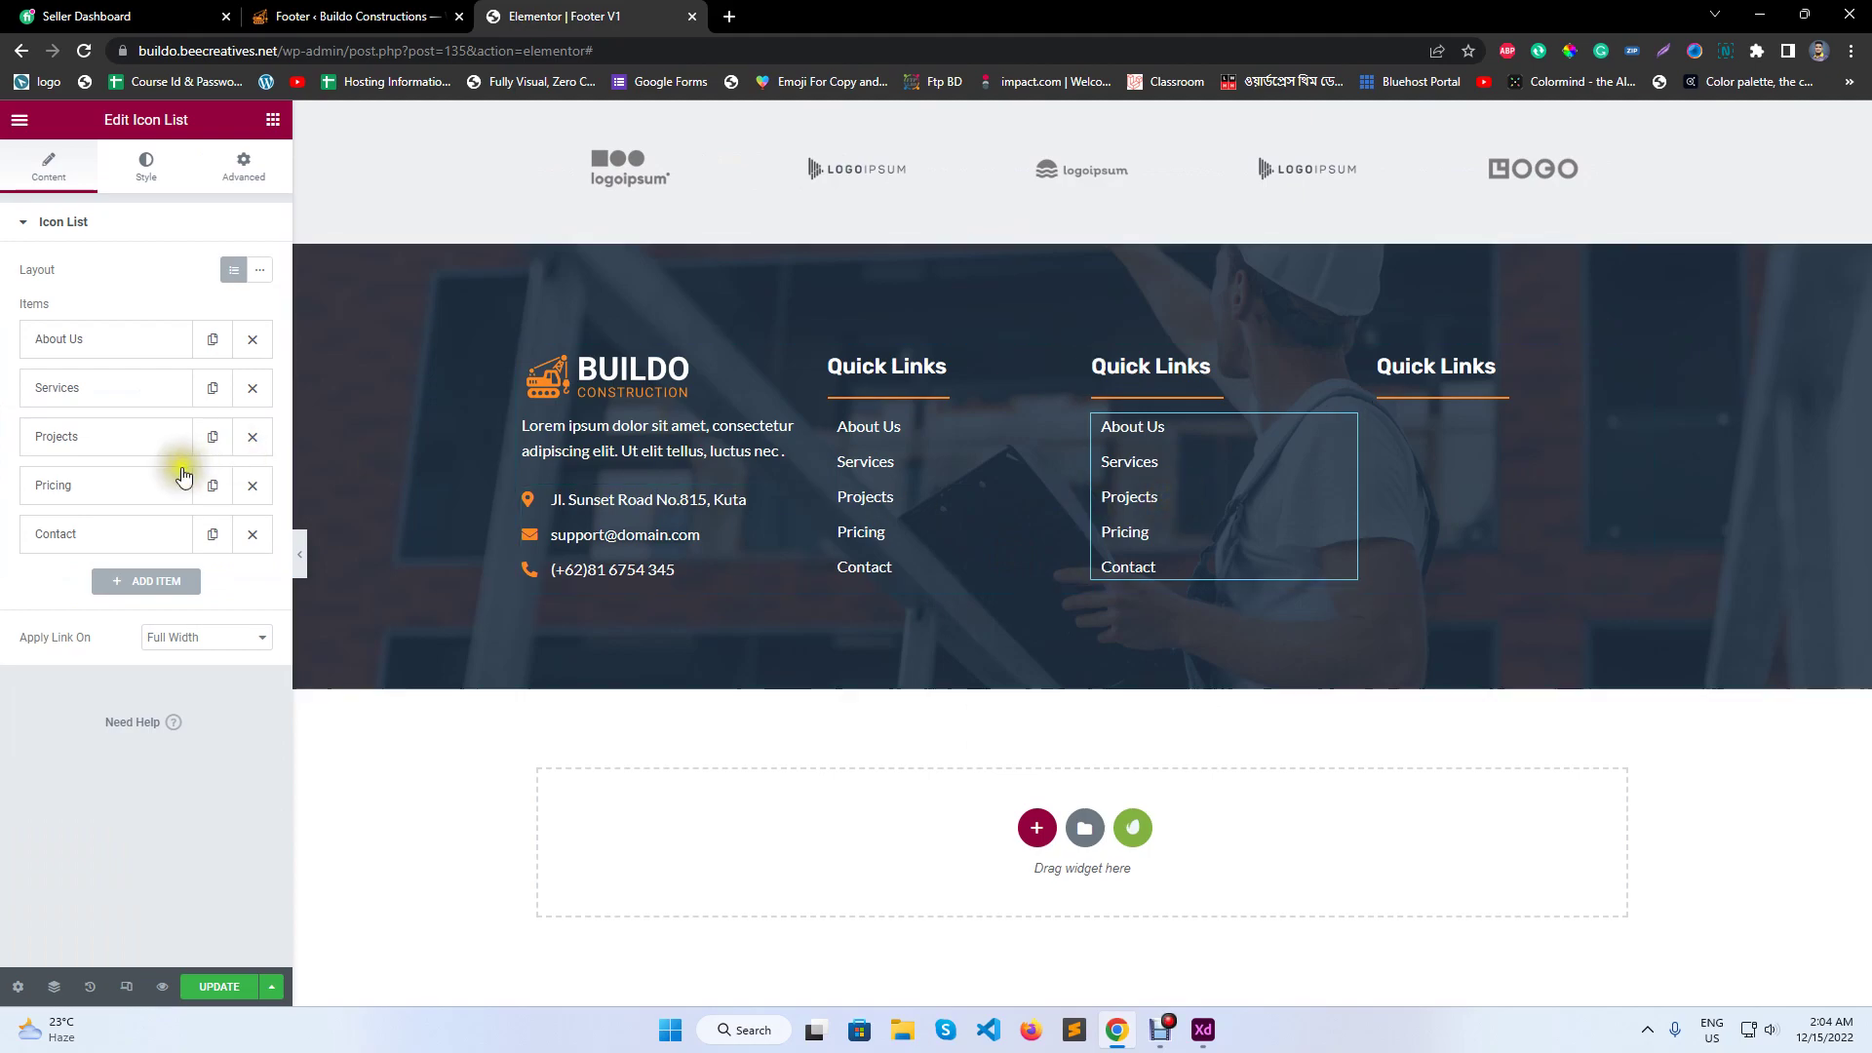
pyautogui.click(251, 486)
pyautogui.click(251, 485)
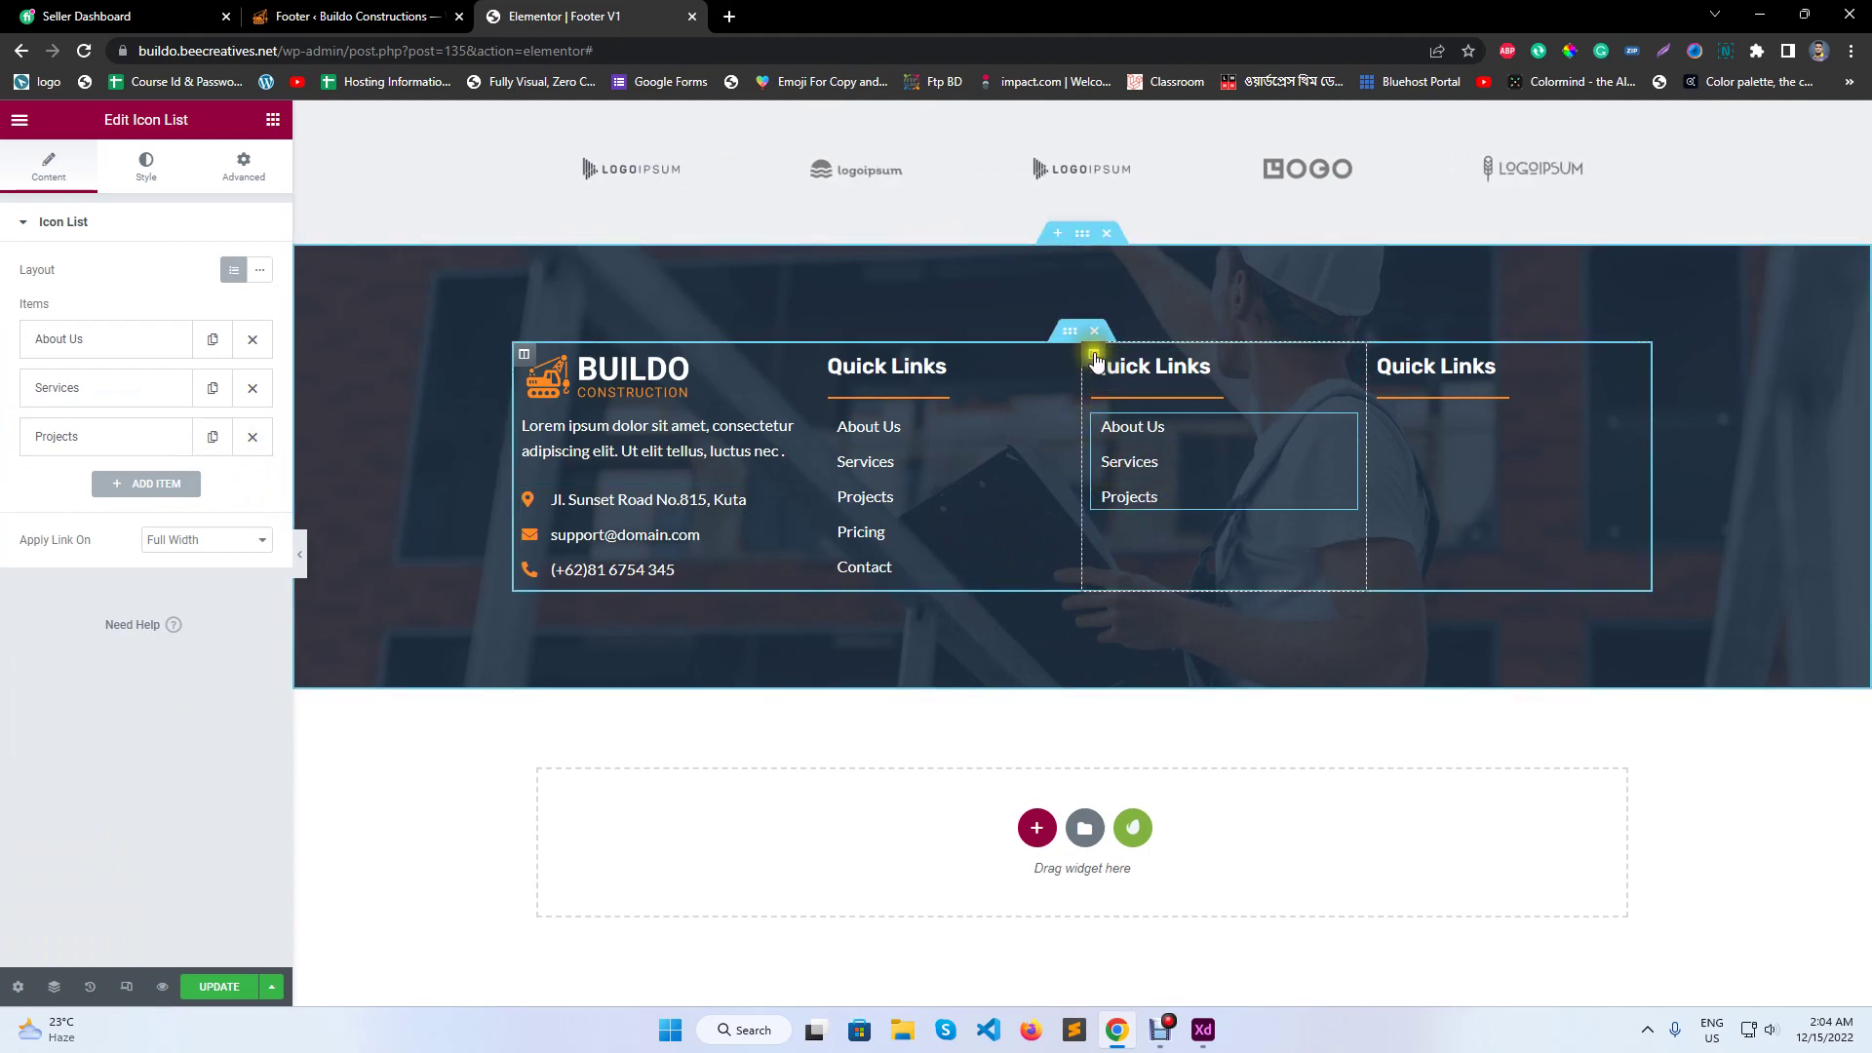
# - Set the third footer column's horizontal alignment to Space Between
pyautogui.click(1094, 356)
pyautogui.click(193, 353)
pyautogui.click(206, 435)
pyautogui.click(198, 310)
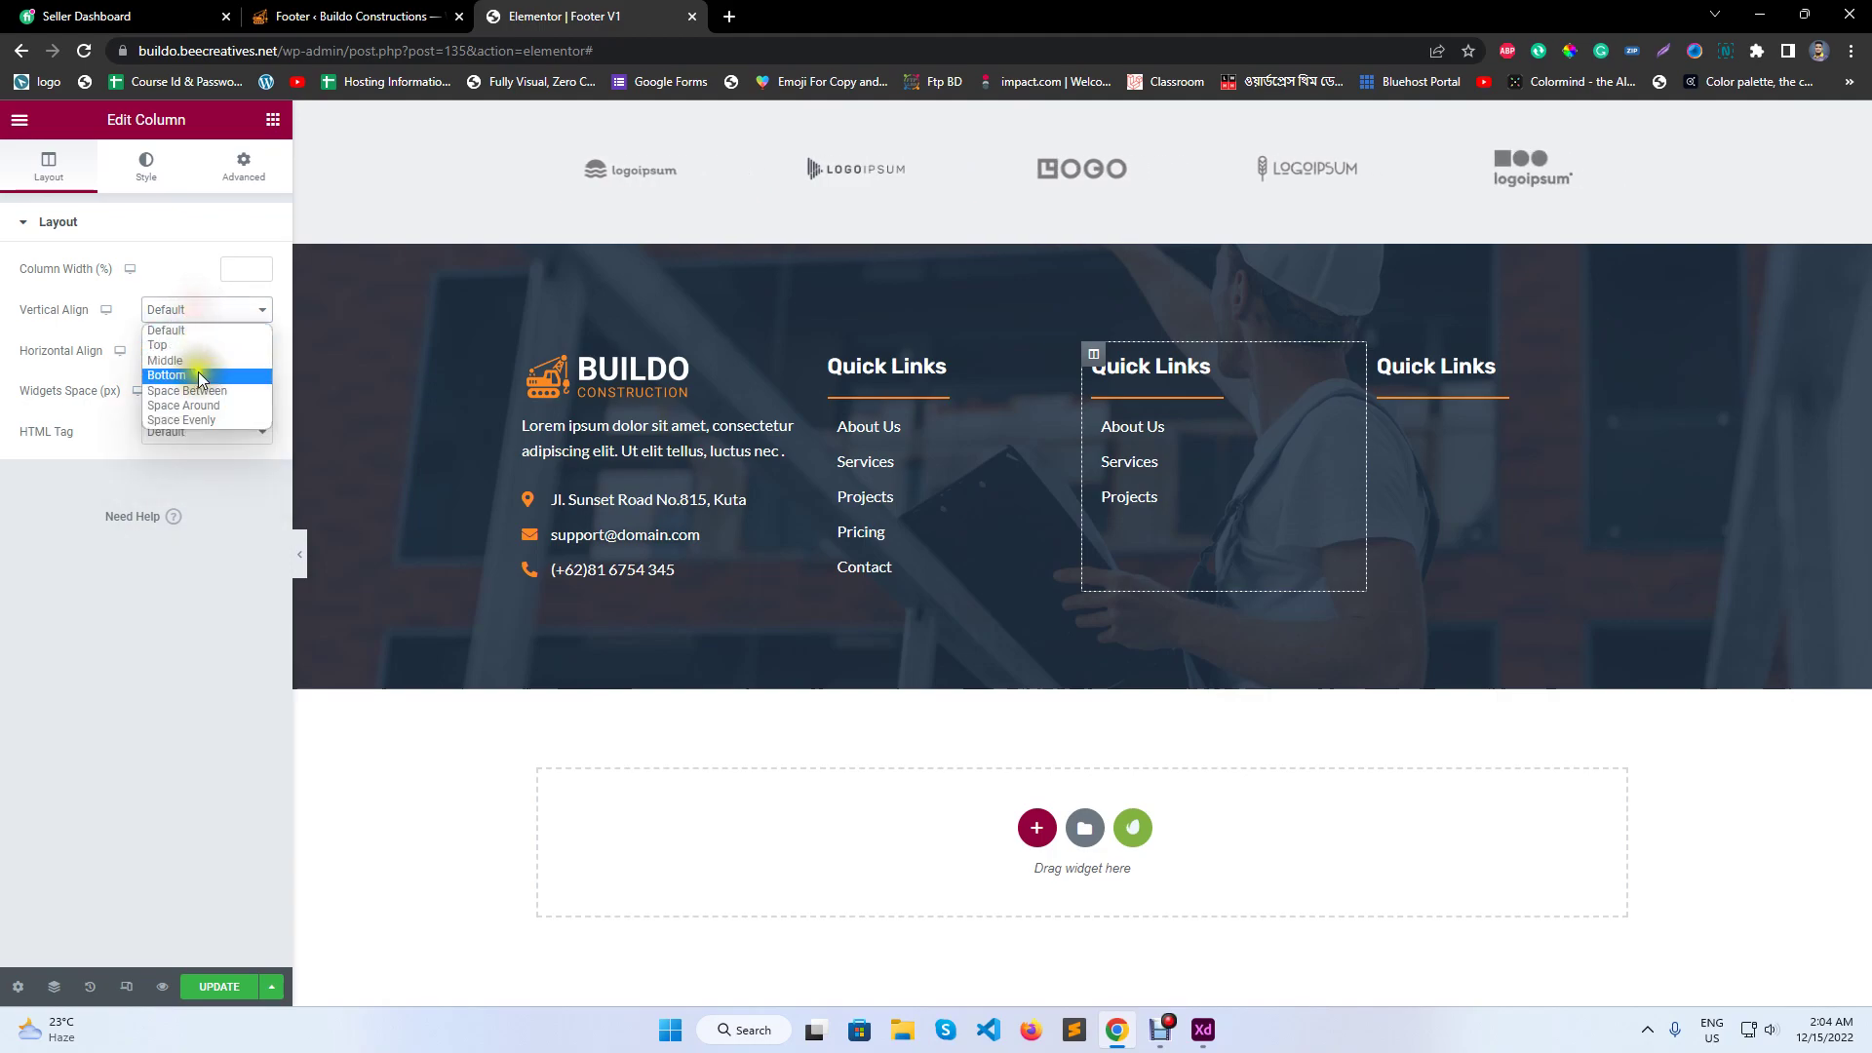
pyautogui.click(206, 390)
pyautogui.click(201, 312)
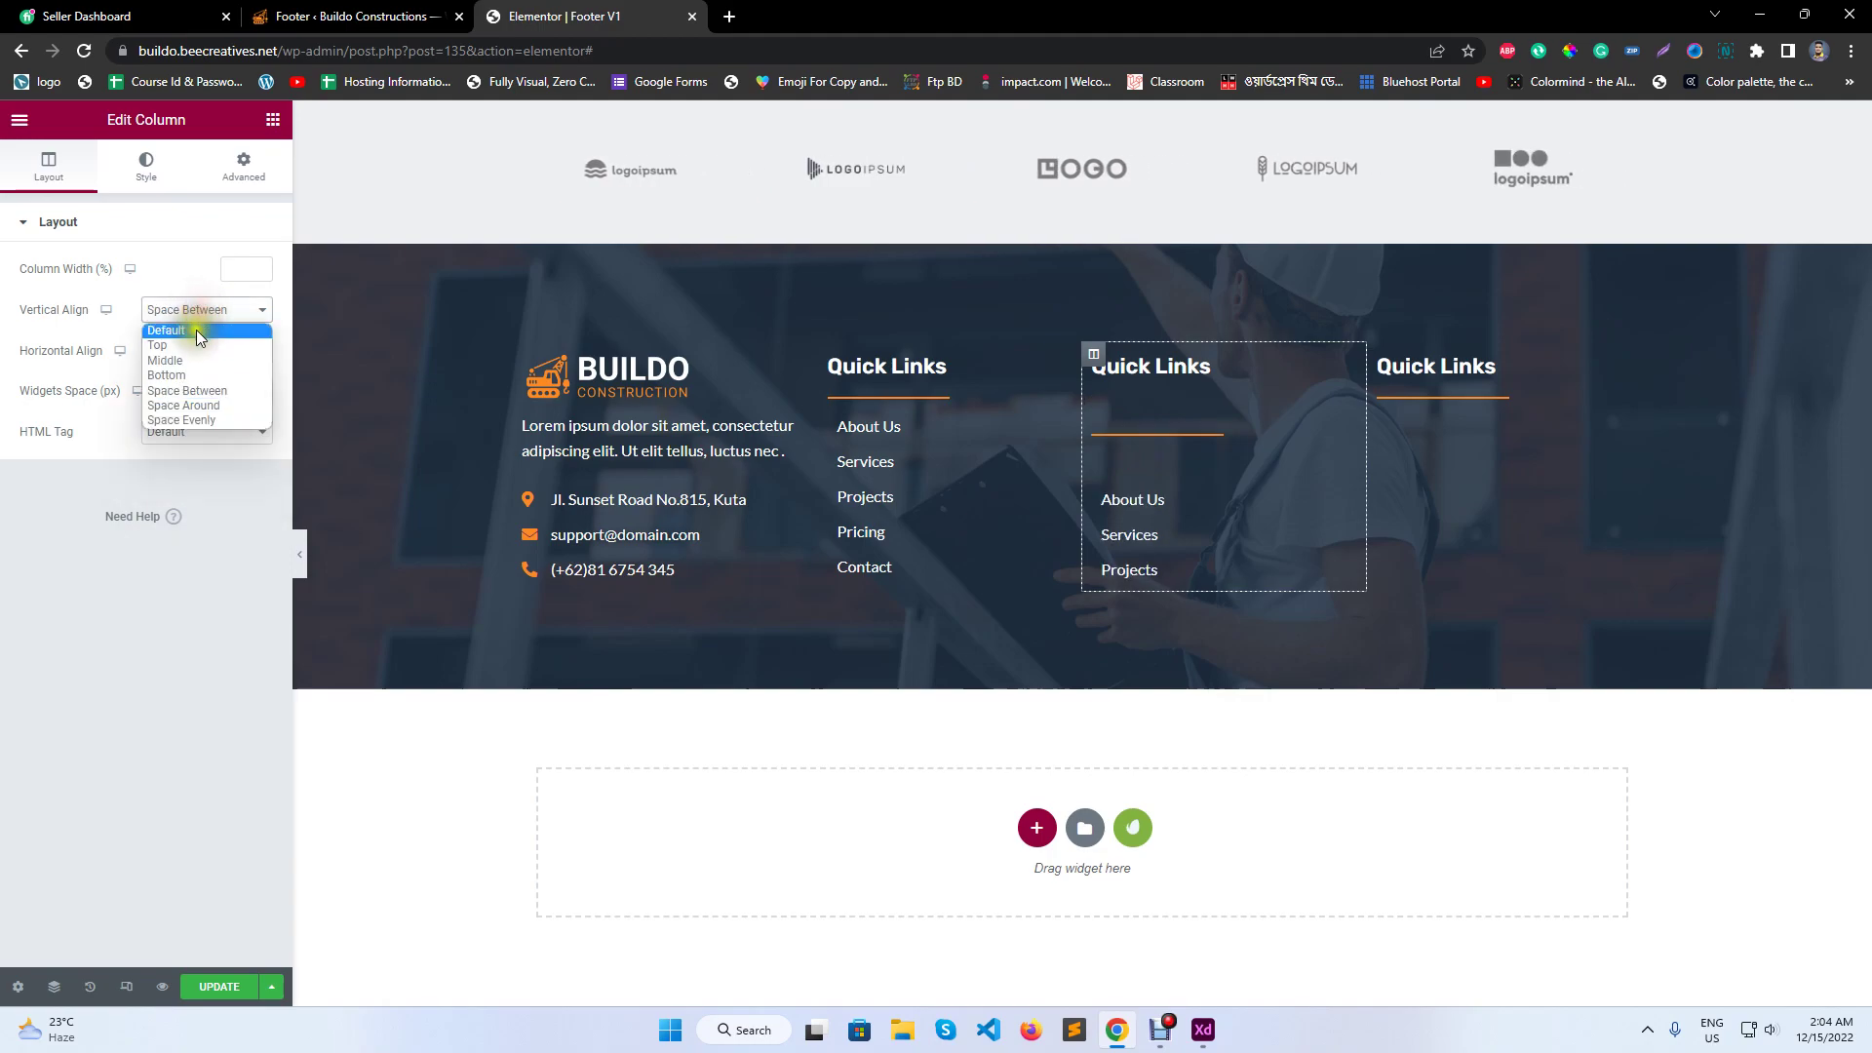
pyautogui.click(196, 330)
# - Set the vertical alignment of the third and second columns to Top and reset the second column's horizontal alignment to Default
pyautogui.click(193, 310)
pyautogui.click(193, 347)
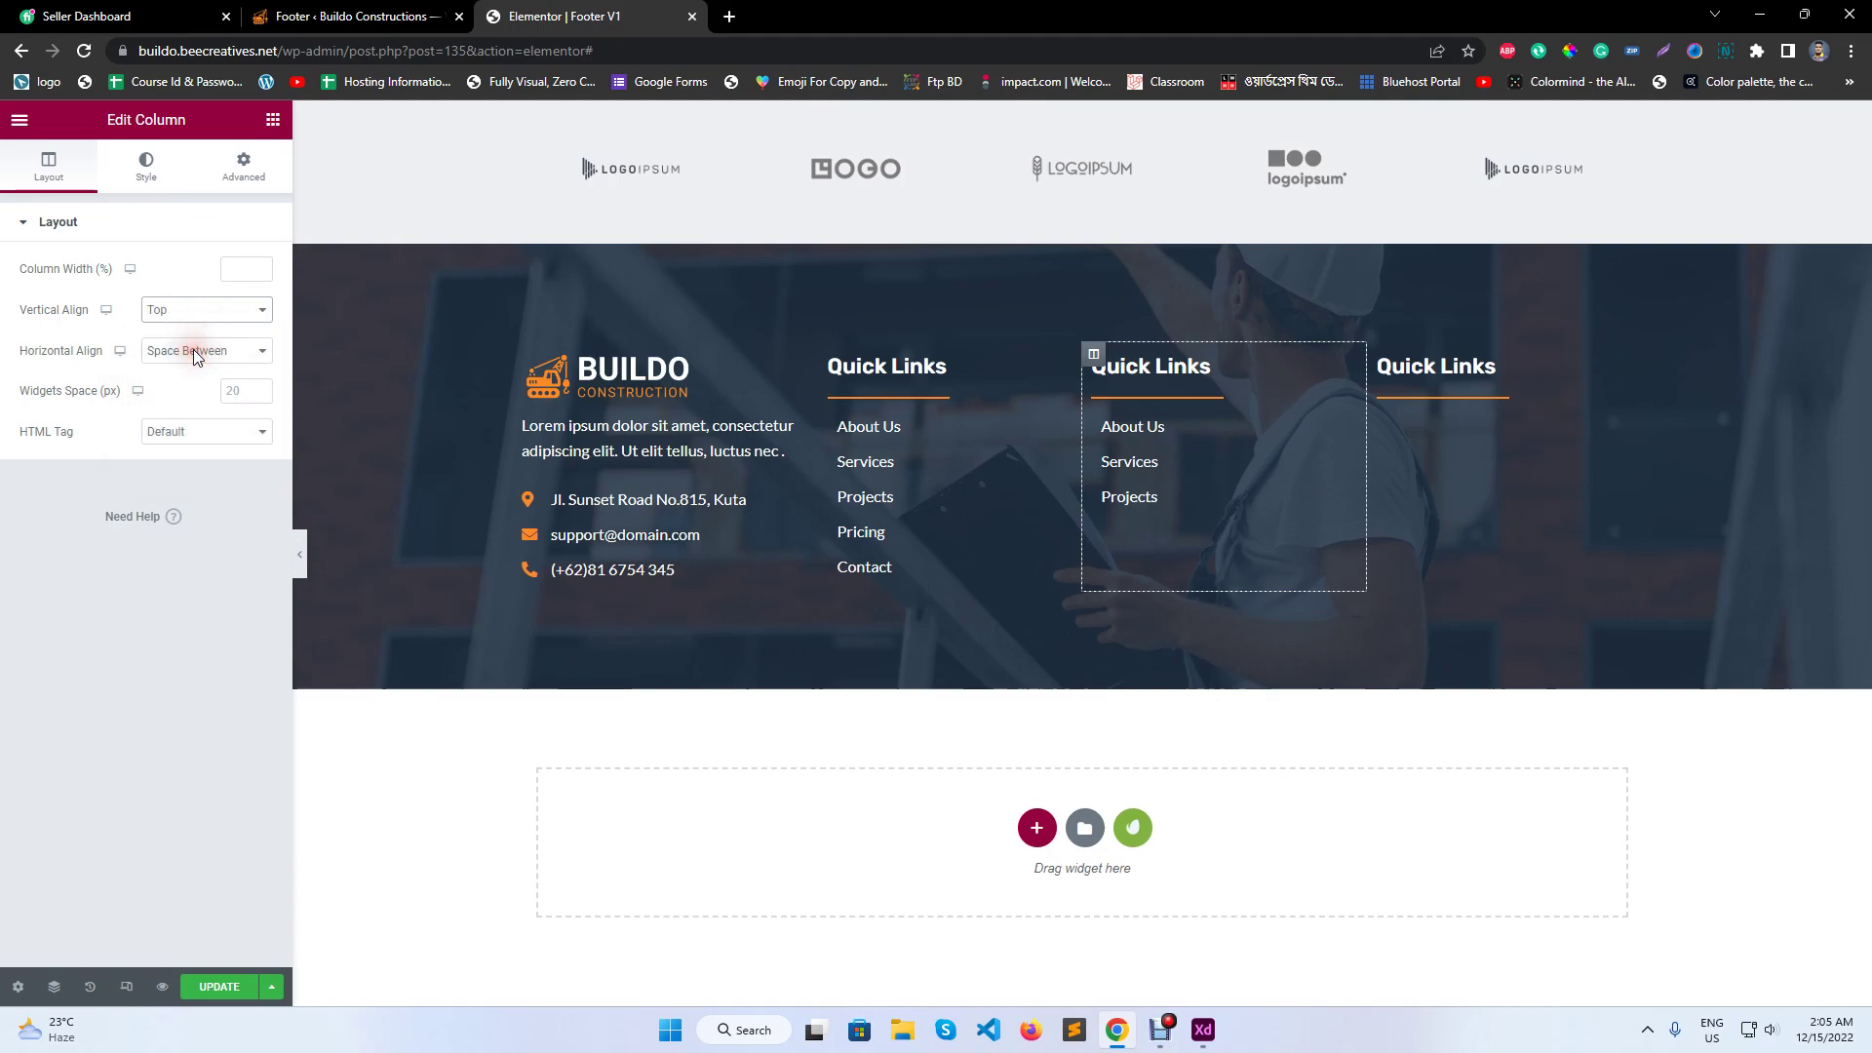
pyautogui.click(828, 357)
pyautogui.click(230, 310)
pyautogui.click(189, 331)
pyautogui.click(196, 351)
pyautogui.click(180, 372)
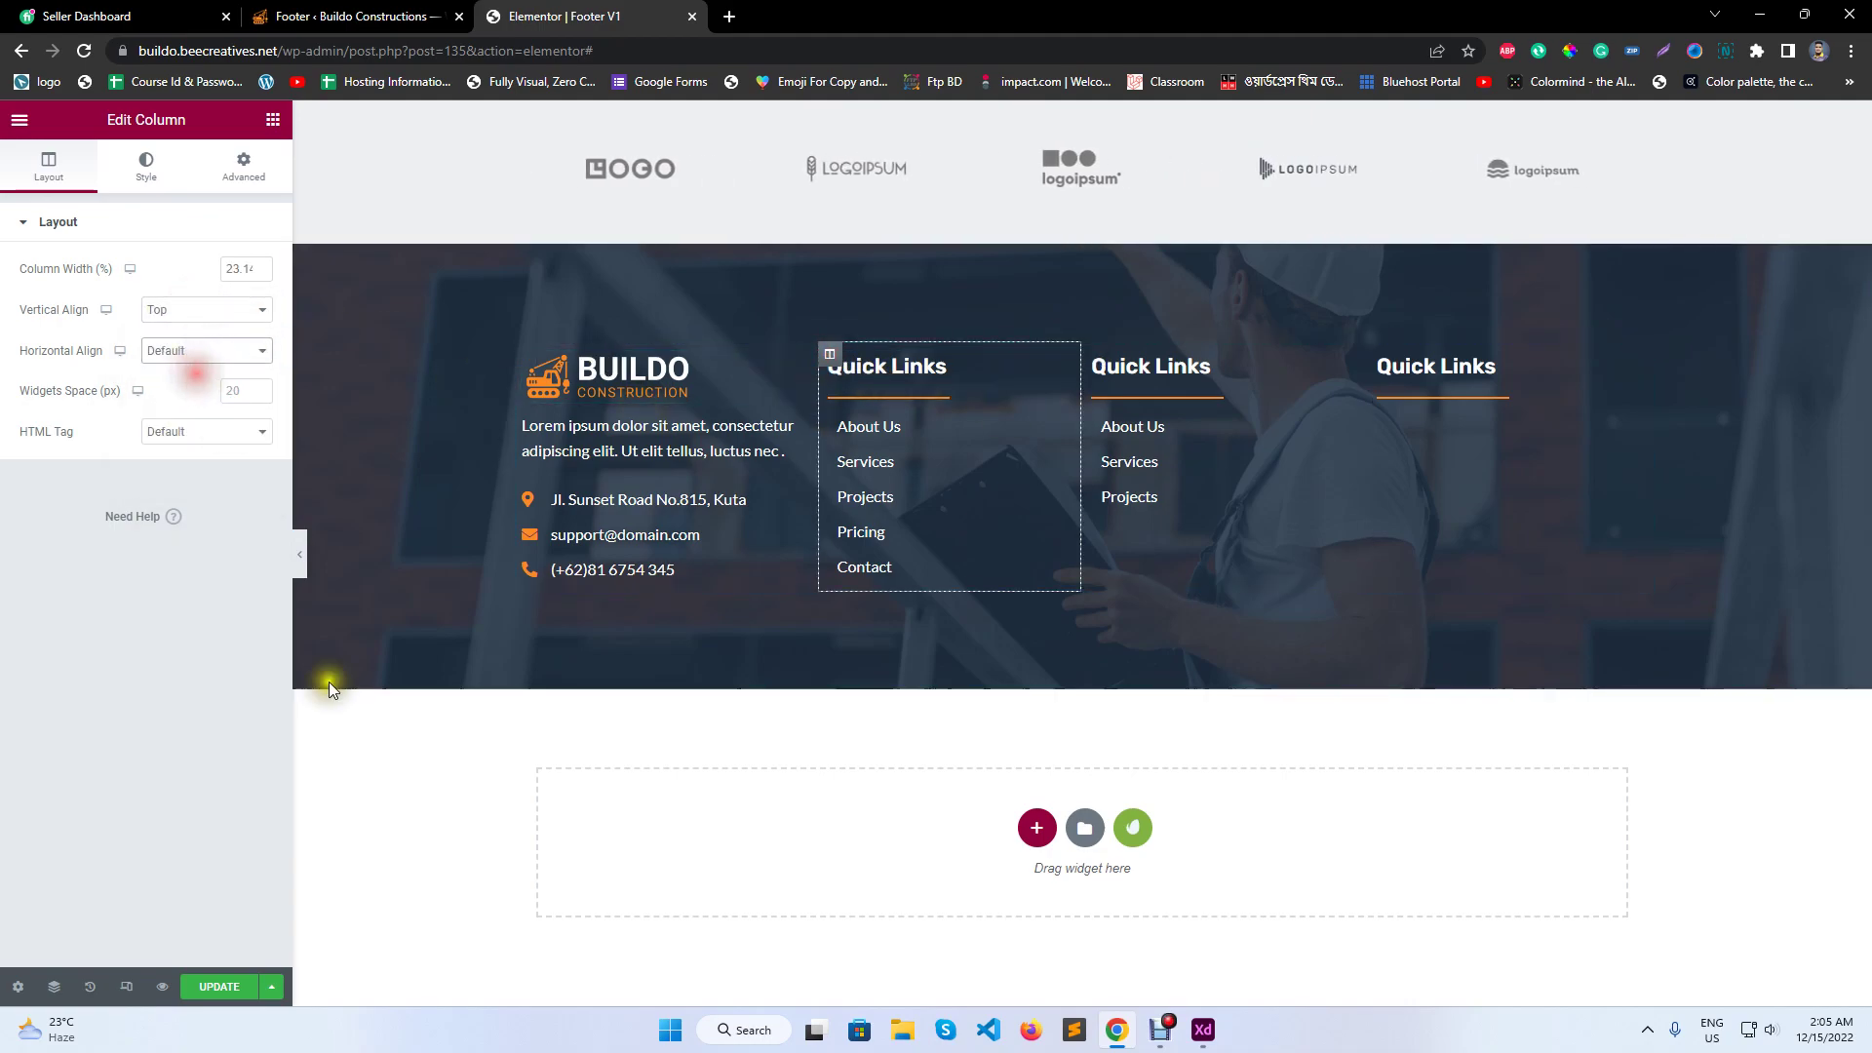
# - Check the Adobe XD design and change the third column's heading to "Useful Links"
pyautogui.click(1202, 1033)
pyautogui.click(1202, 1036)
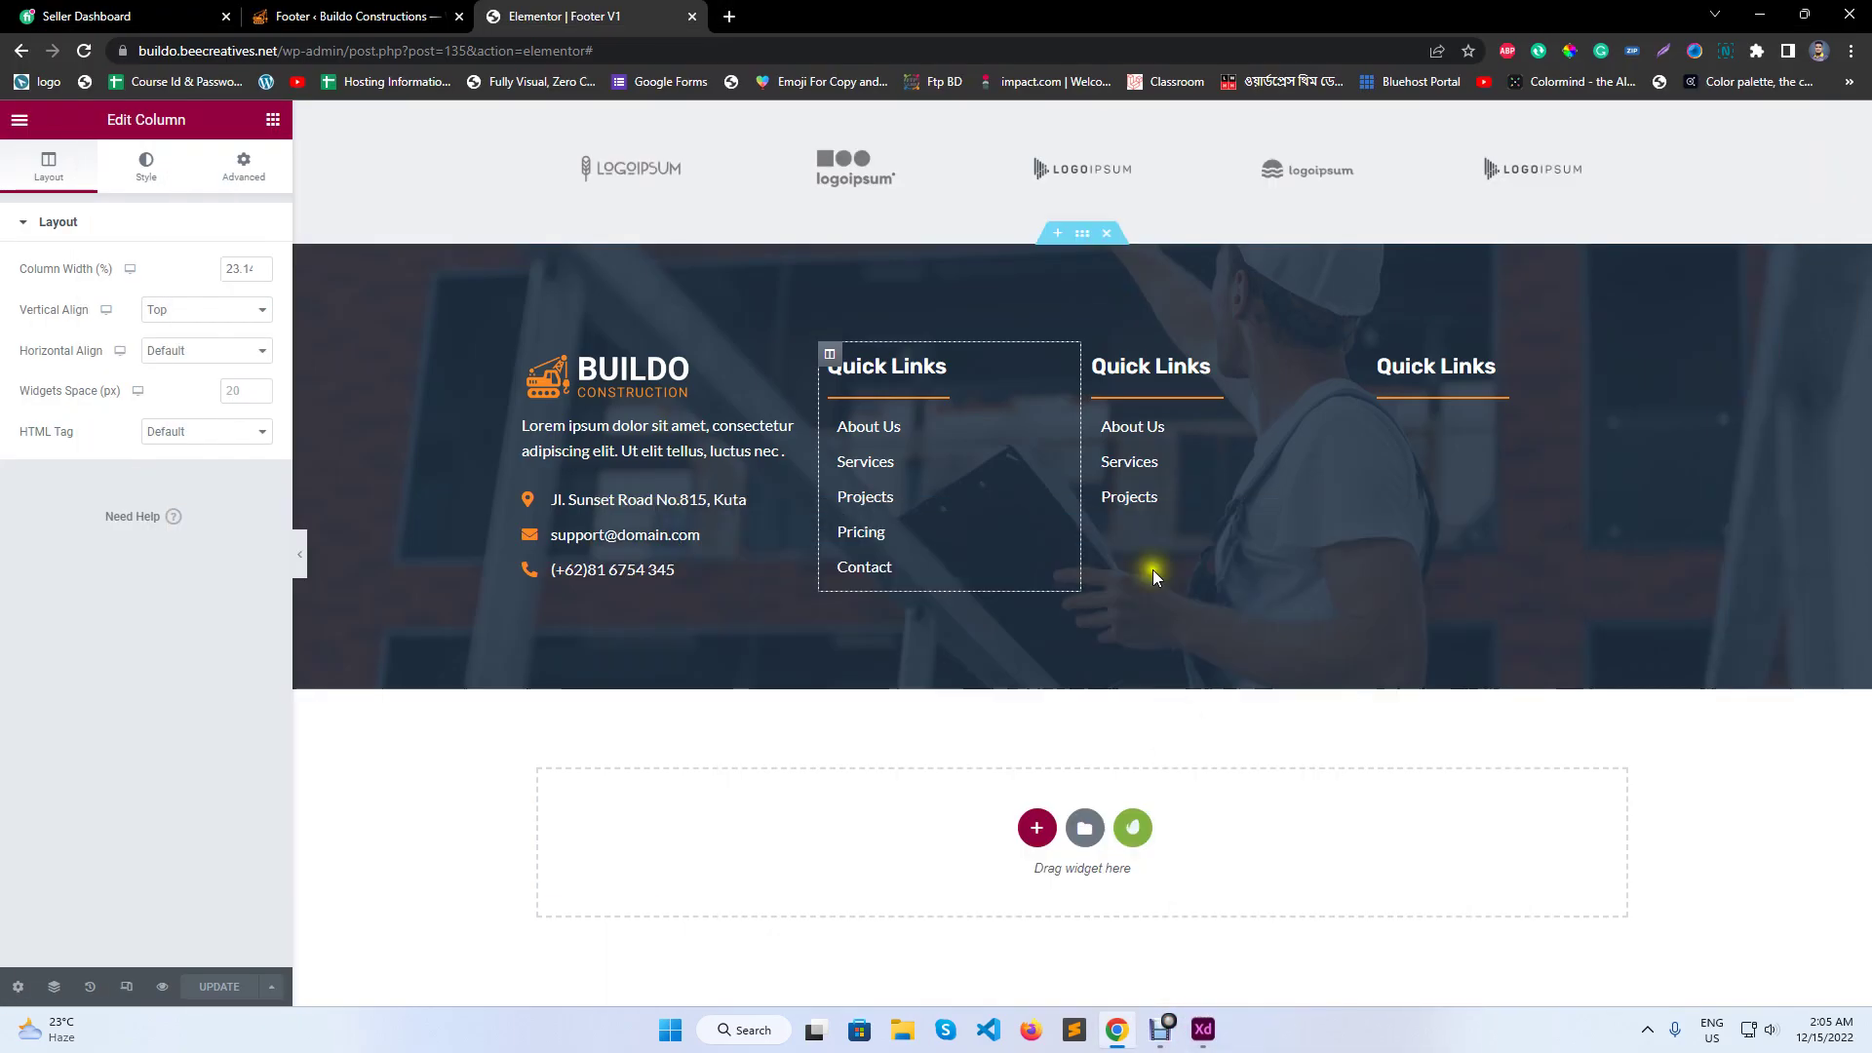
pyautogui.click(1174, 366)
pyautogui.moveTo(113, 321); pyautogui.dragTo(3, 295)
pyautogui.write('Us')
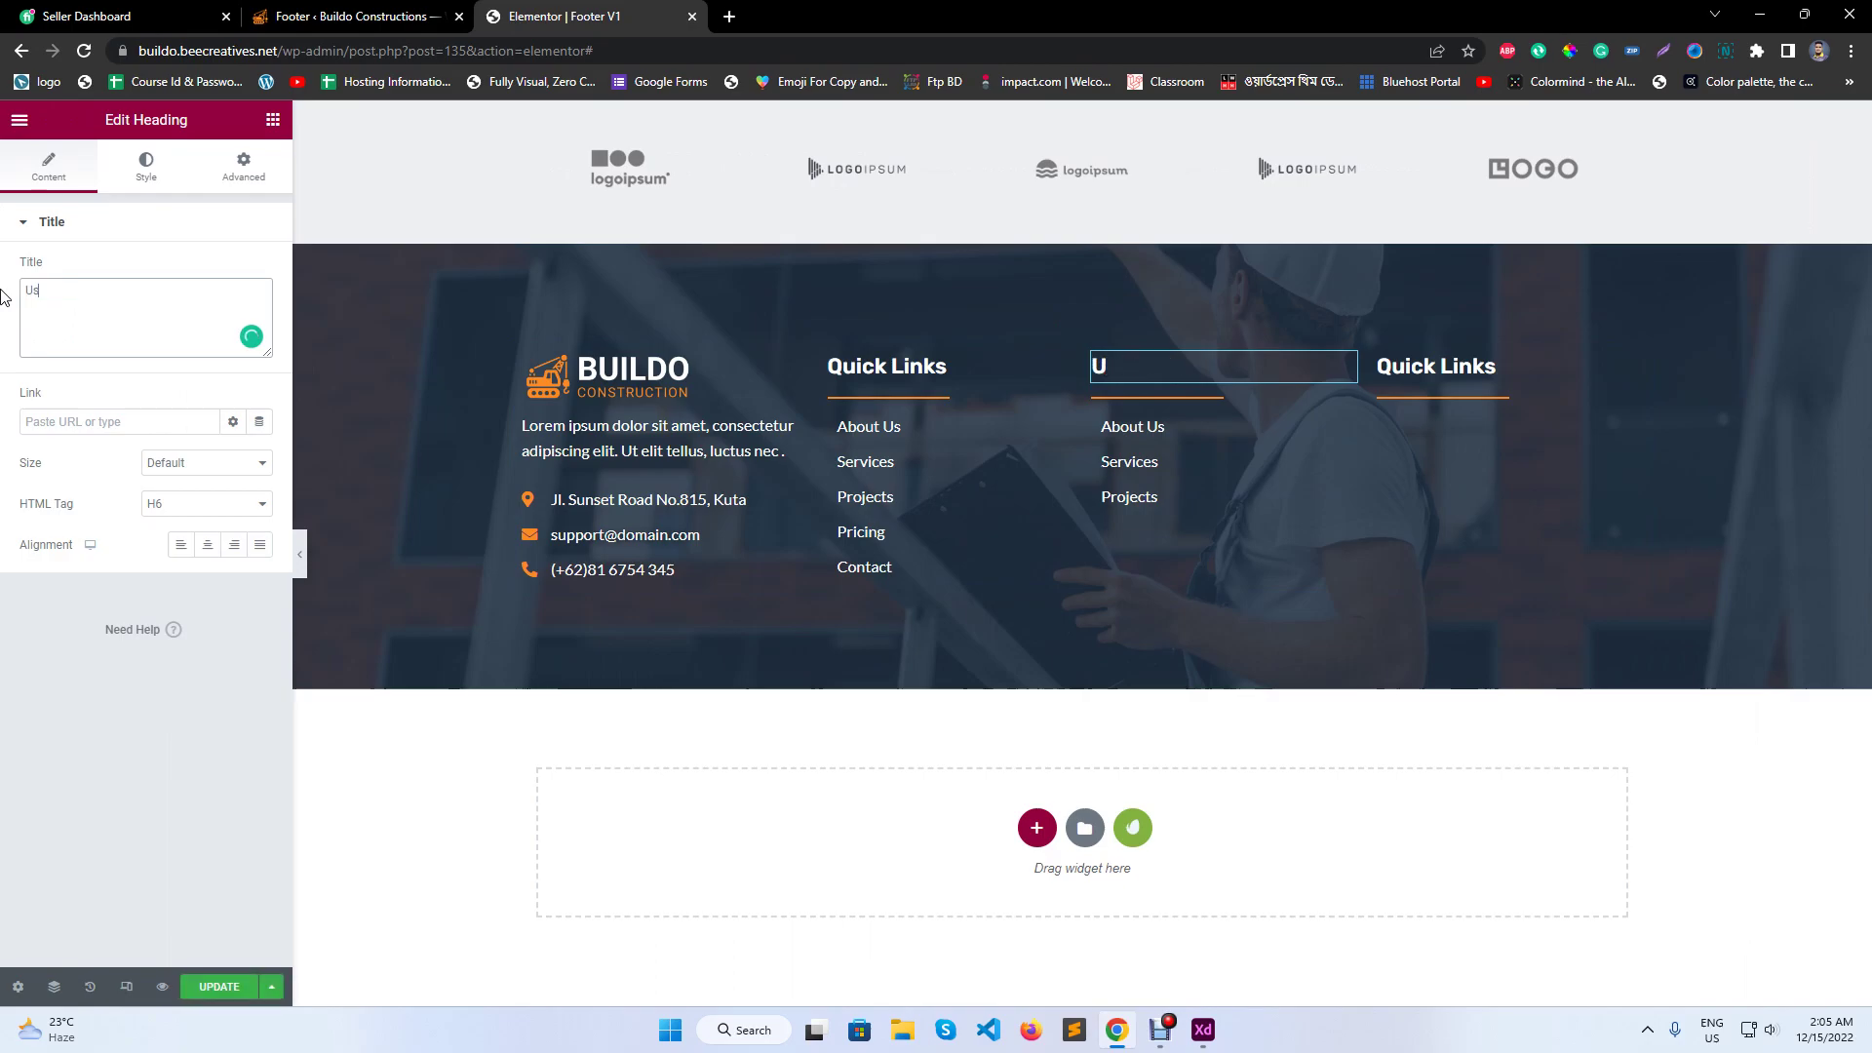
pyautogui.write('eful Links')
# - Check the link names in the Adobe XD design and rename the first Useful Links item "Privacy Policy"
pyautogui.click(1203, 1035)
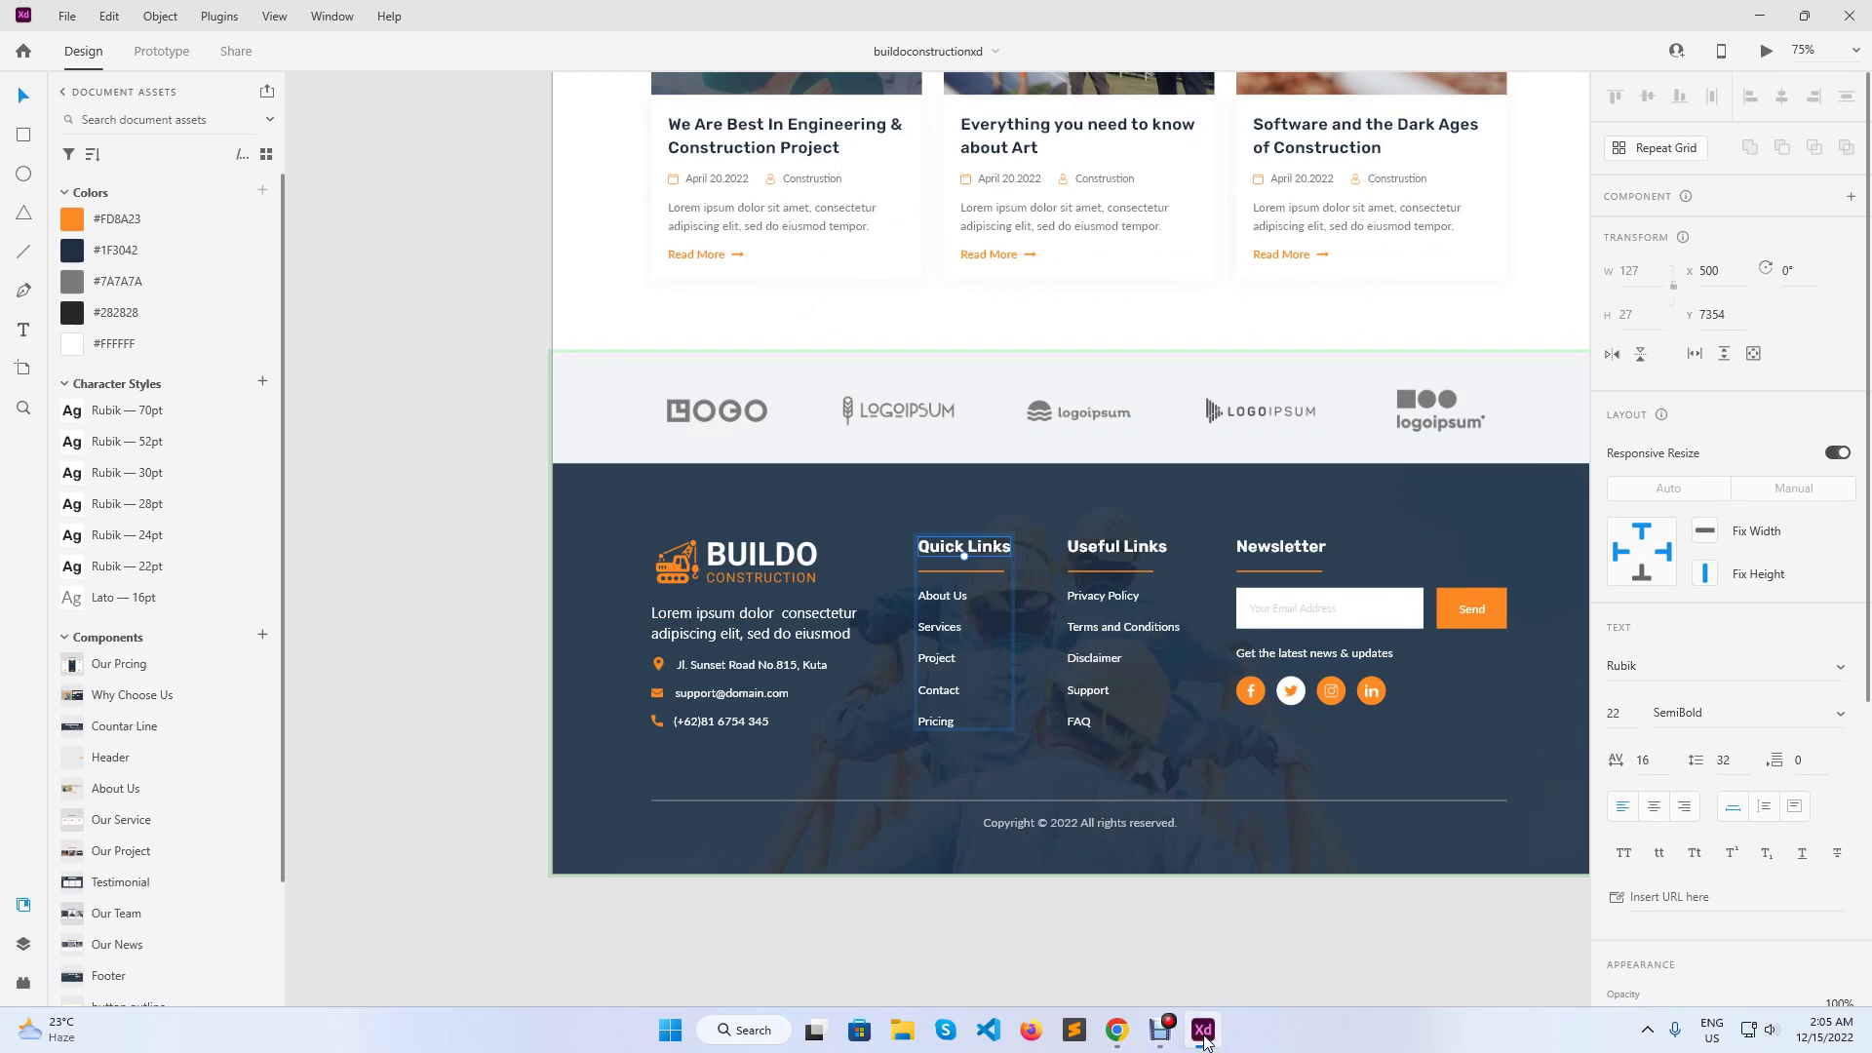
pyautogui.click(1206, 1036)
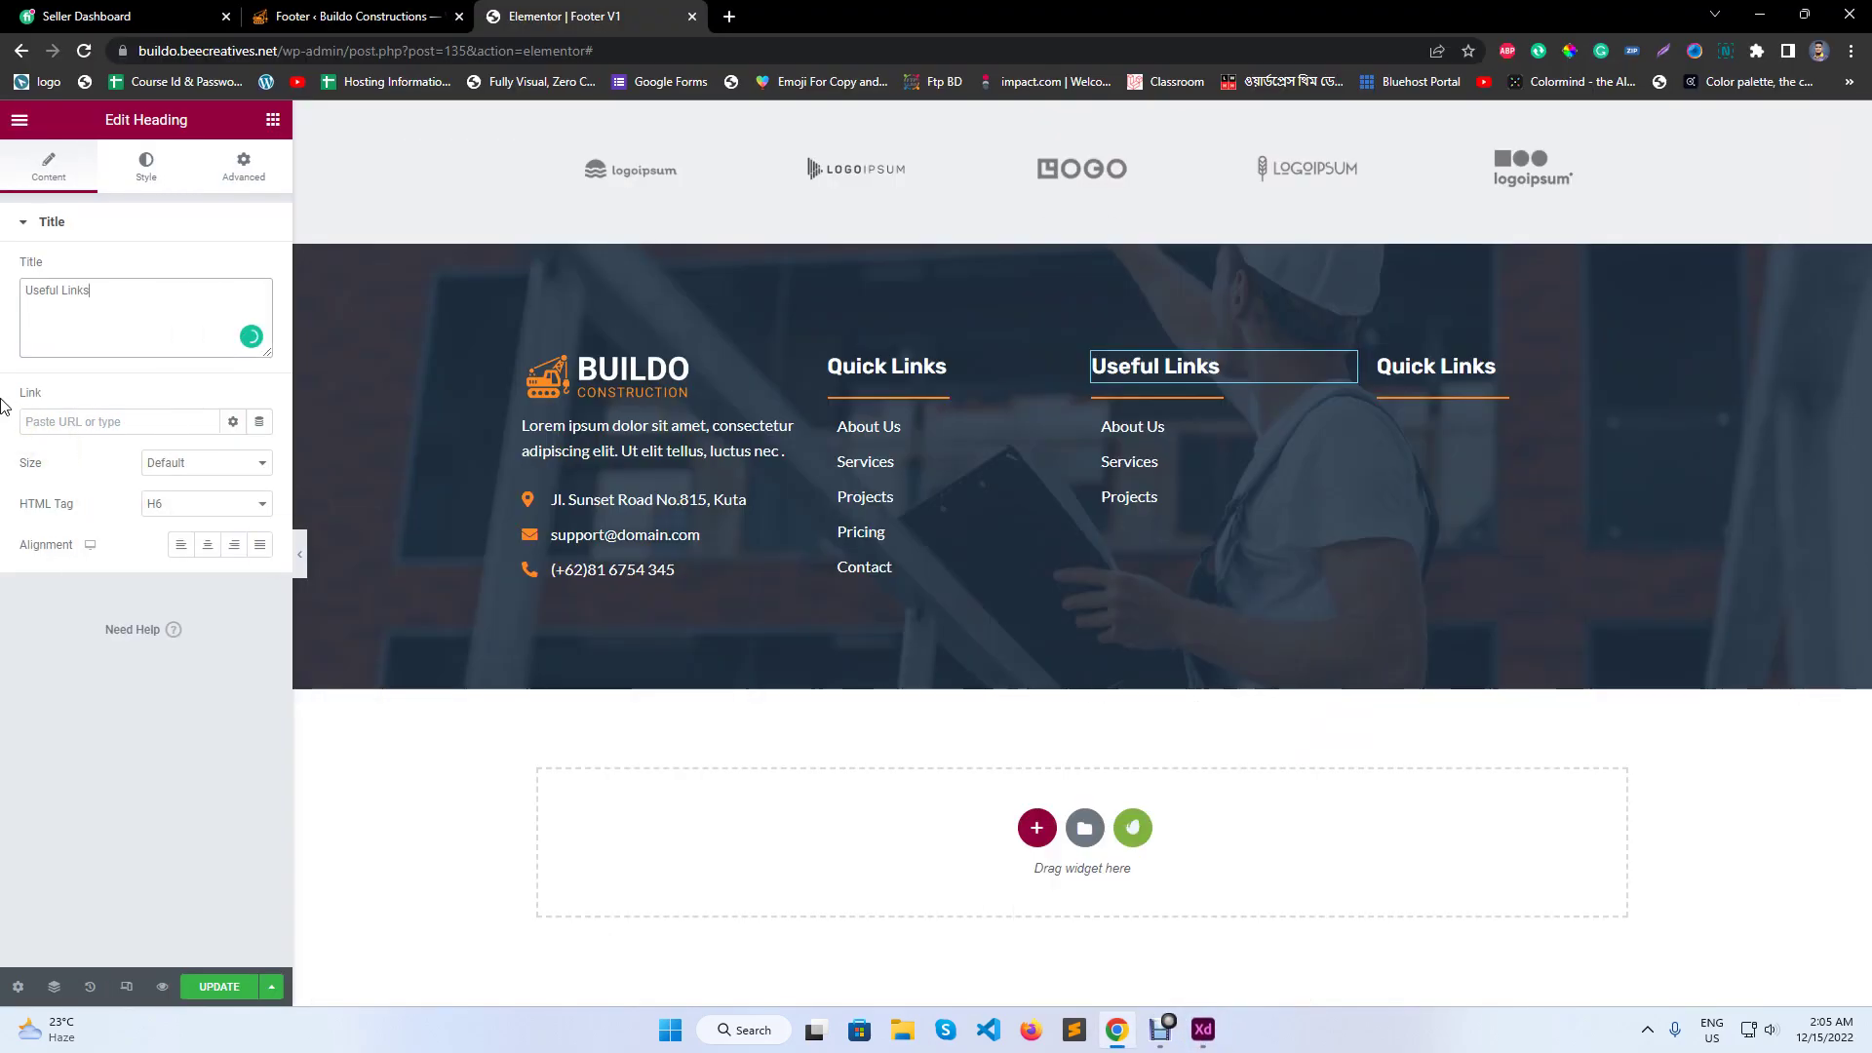
pyautogui.click(1267, 470)
pyautogui.click(60, 346)
pyautogui.moveTo(108, 413); pyautogui.dragTo(5, 369)
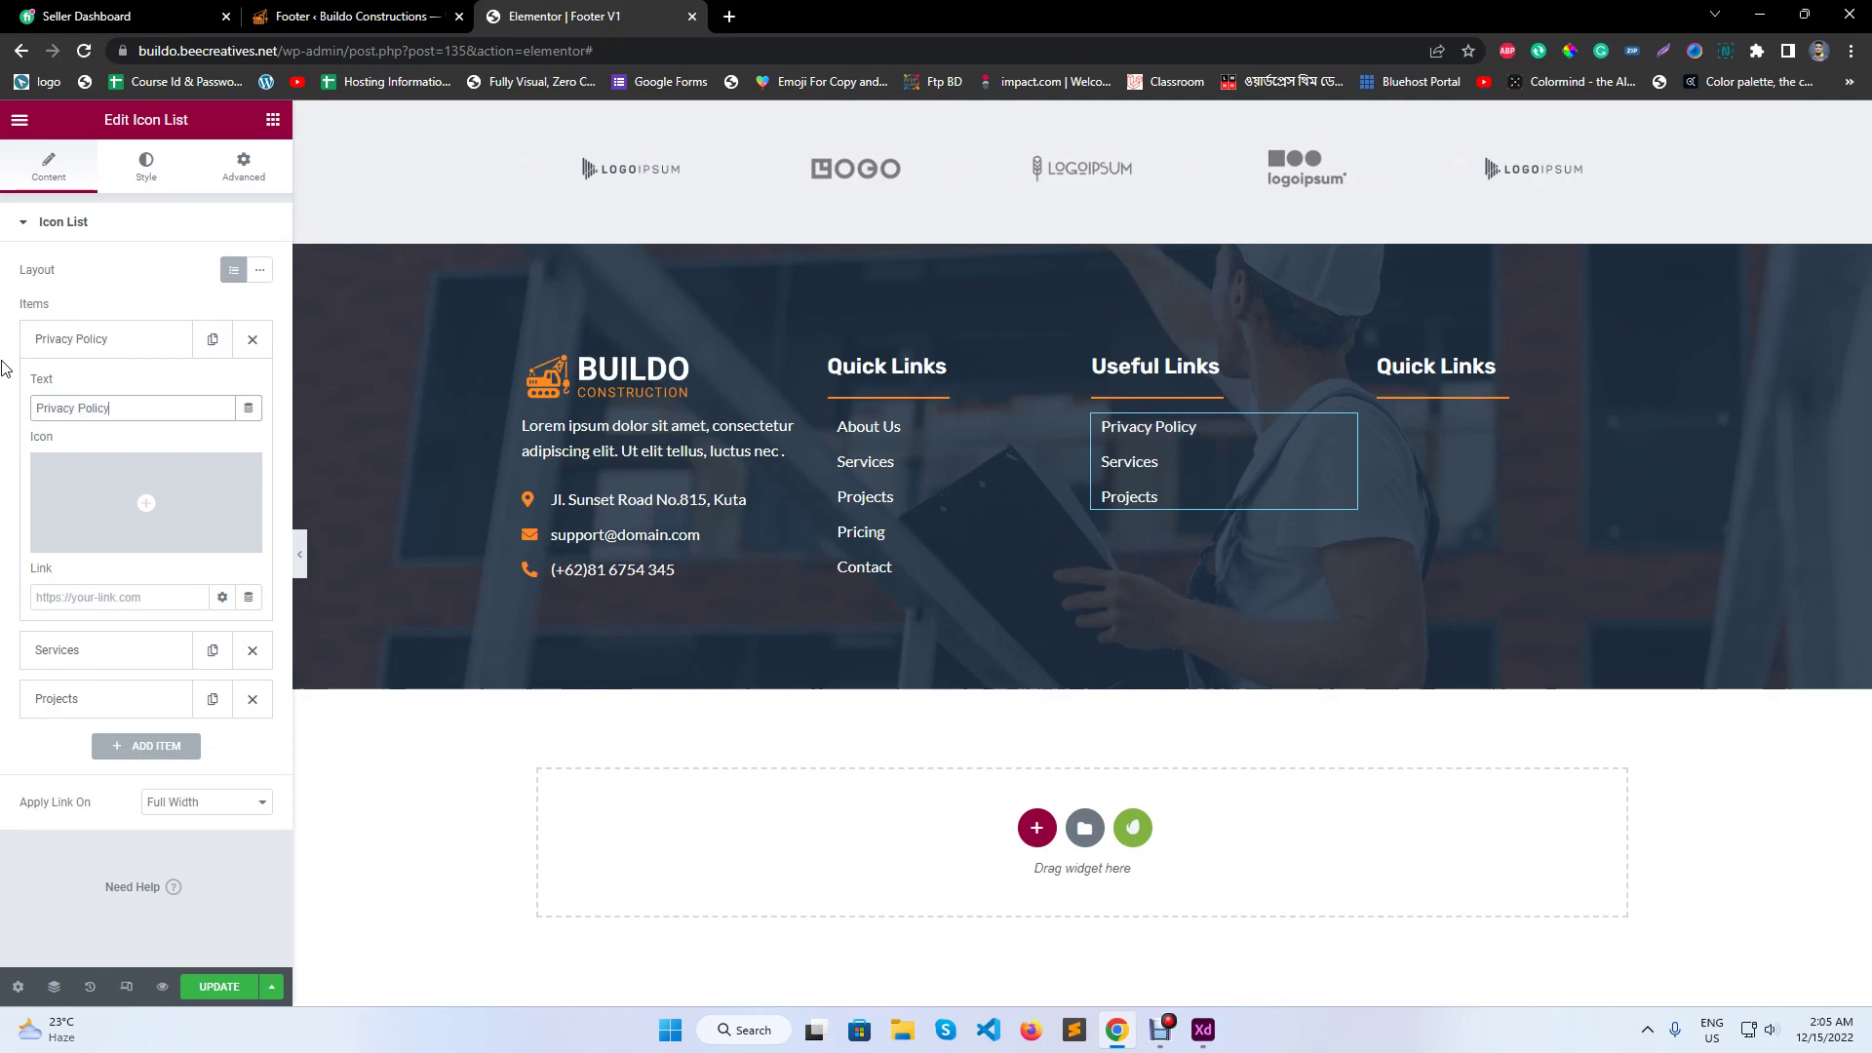
# - Rename the second Useful Links item "Terms and Conditions"
pyautogui.click(73, 338)
pyautogui.click(88, 387)
pyautogui.moveTo(93, 456); pyautogui.dragTo(2, 452)
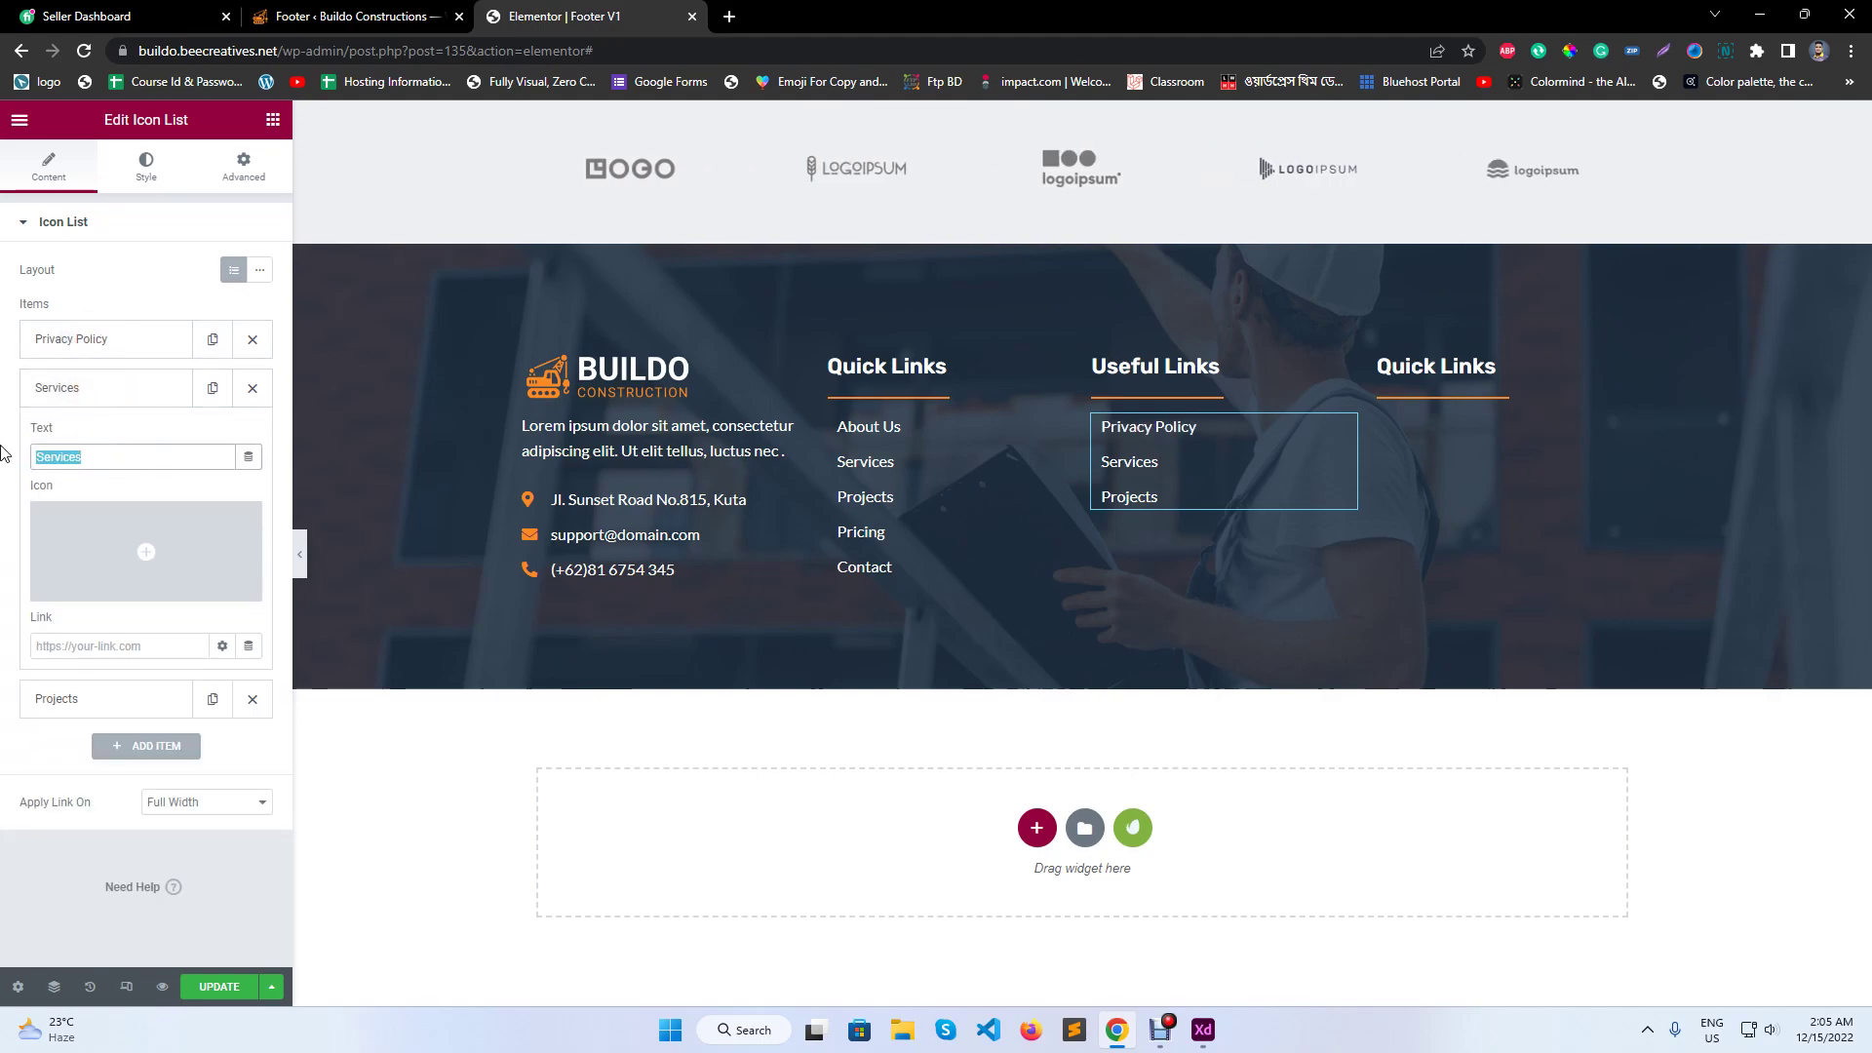
pyautogui.write('Terms and Co')
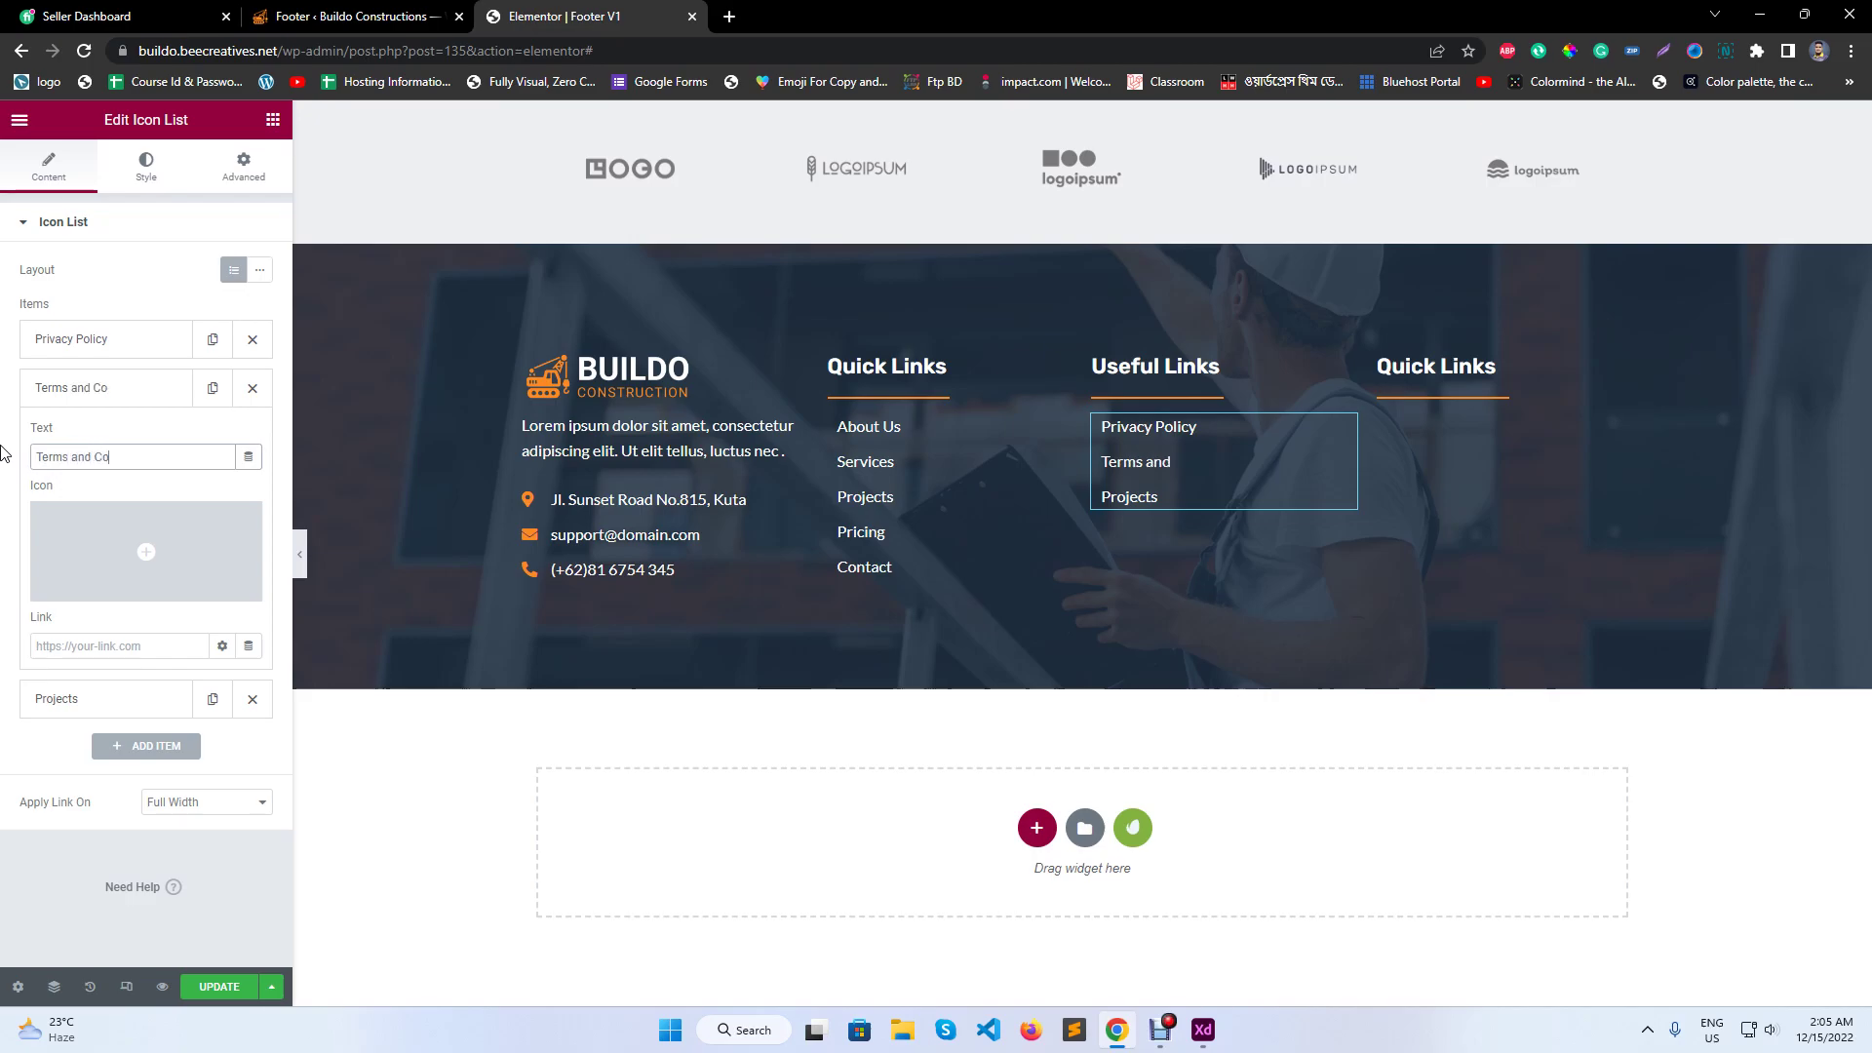
pyautogui.write('nditions')
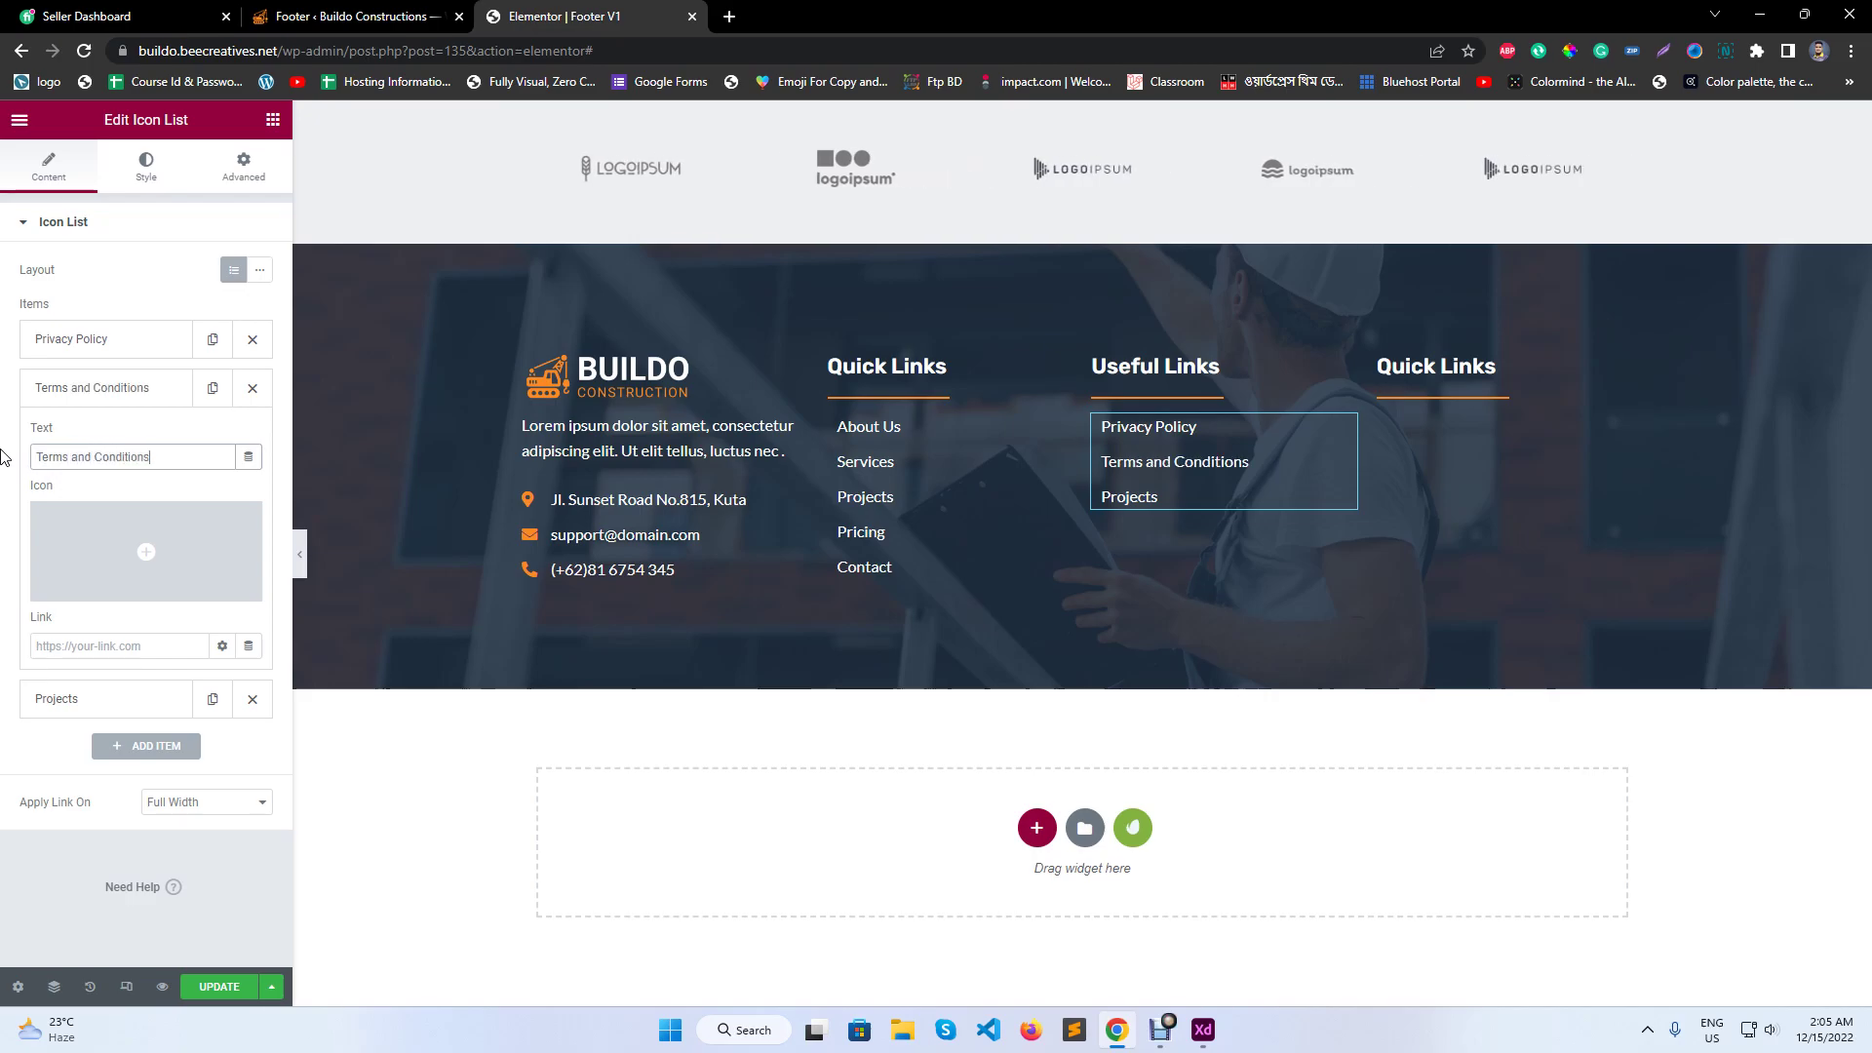
pyautogui.click(186, 387)
# - Duplicate the Terms and Conditions item and rename the copy "Disclaimer", following the Adobe XD design
pyautogui.click(211, 388)
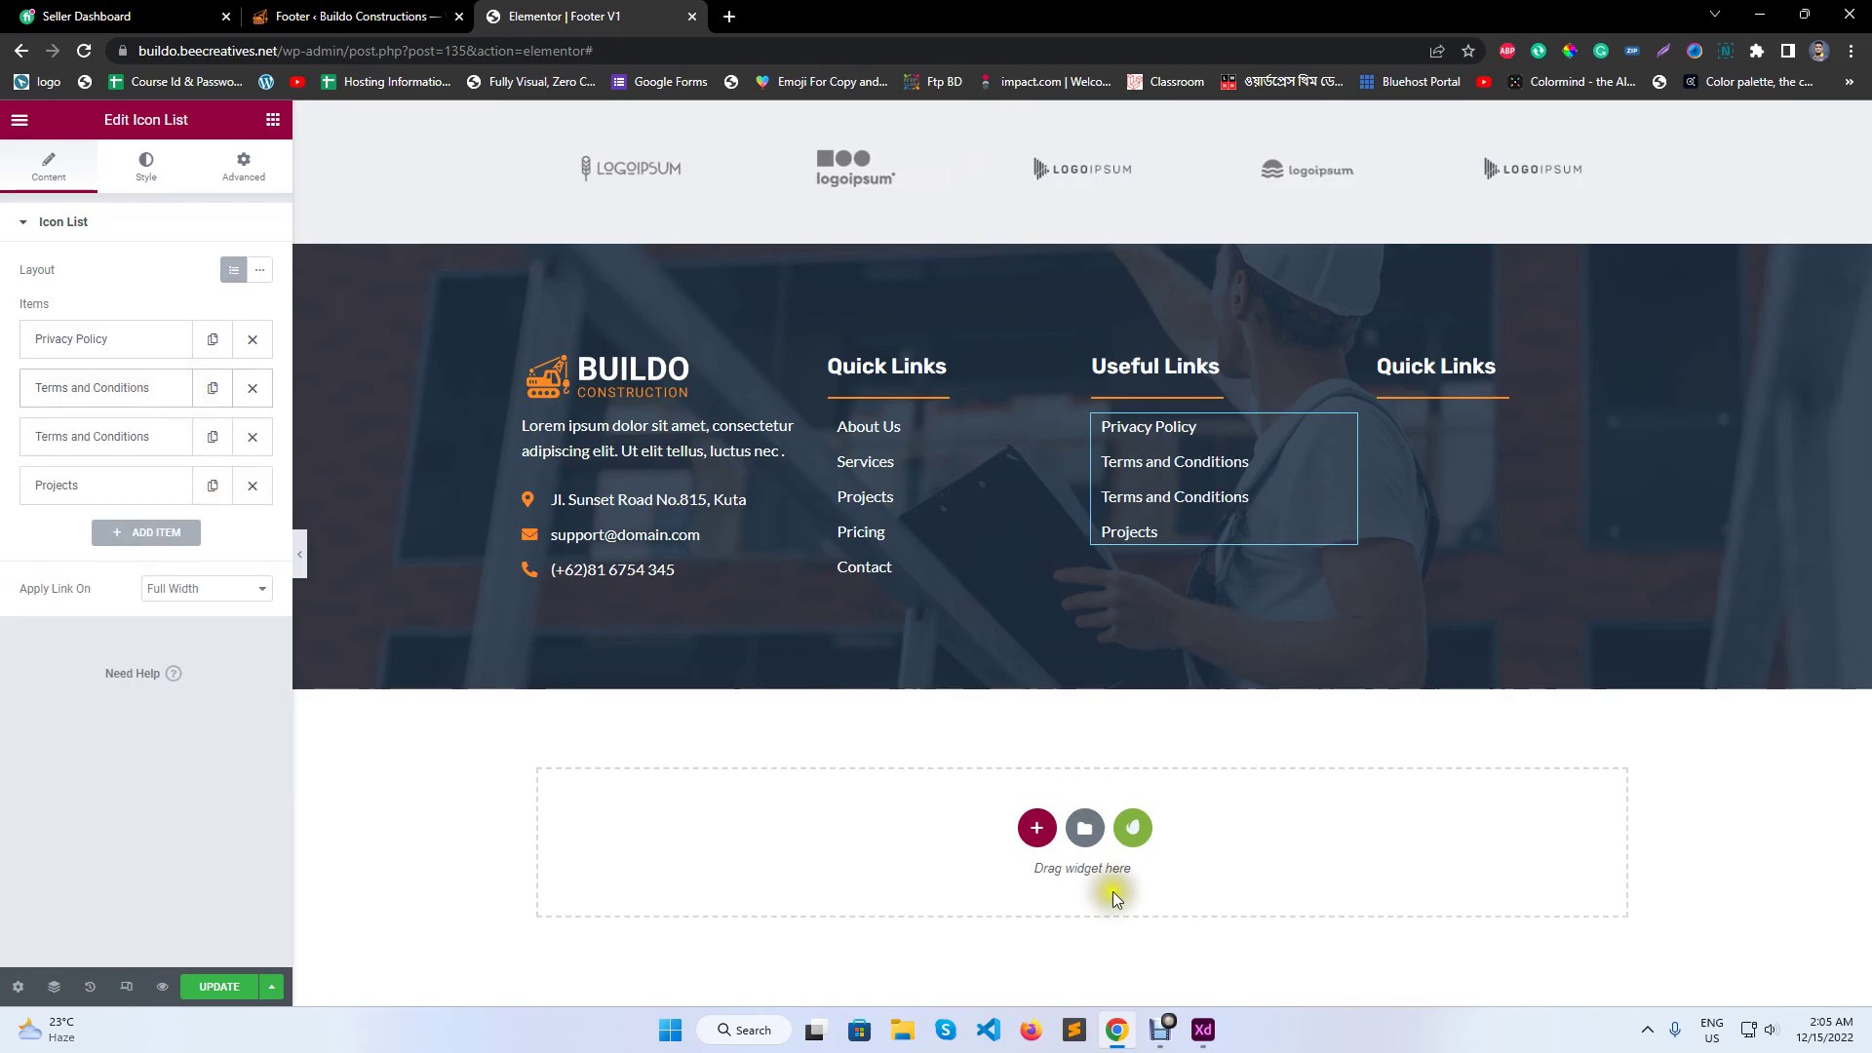
pyautogui.click(1205, 1036)
pyautogui.click(1205, 1035)
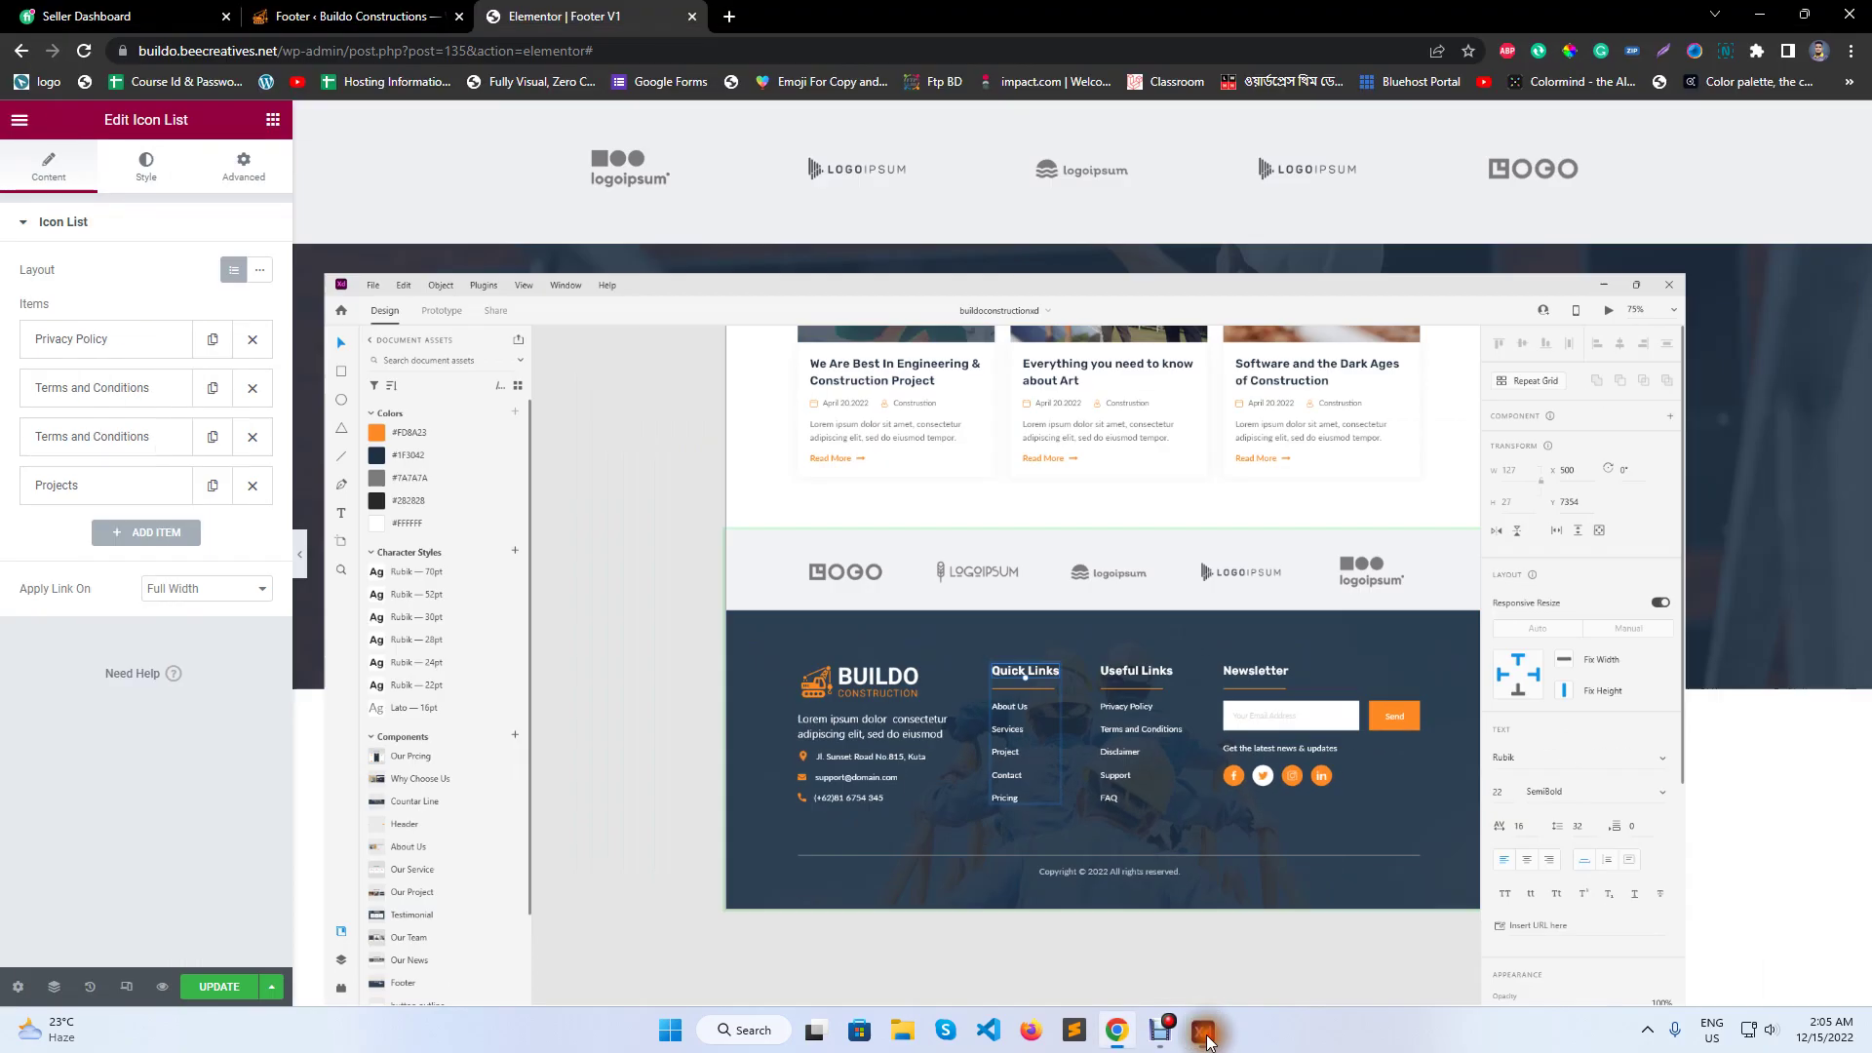
pyautogui.click(104, 436)
pyautogui.moveTo(146, 505); pyautogui.dragTo(5, 475)
pyautogui.write('D')
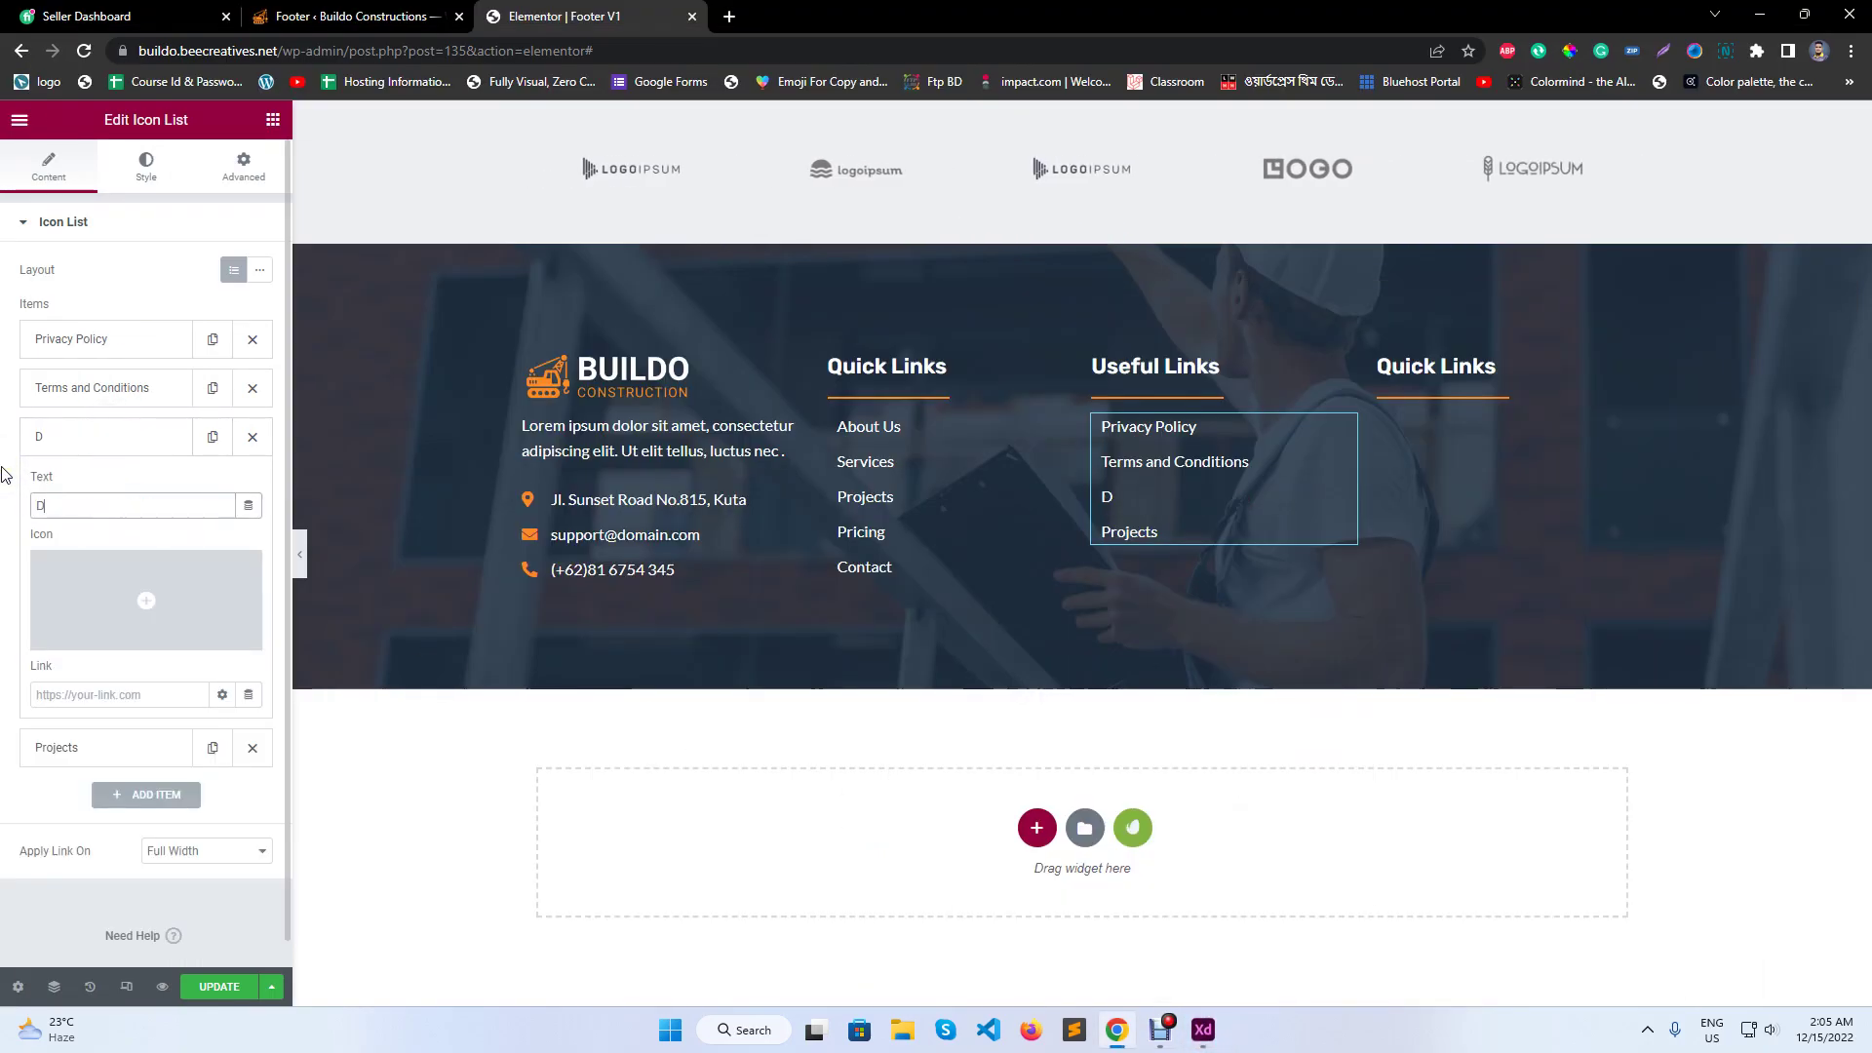
pyautogui.write('isclaimen')
pyautogui.press('BackSpace')
pyautogui.write('er')
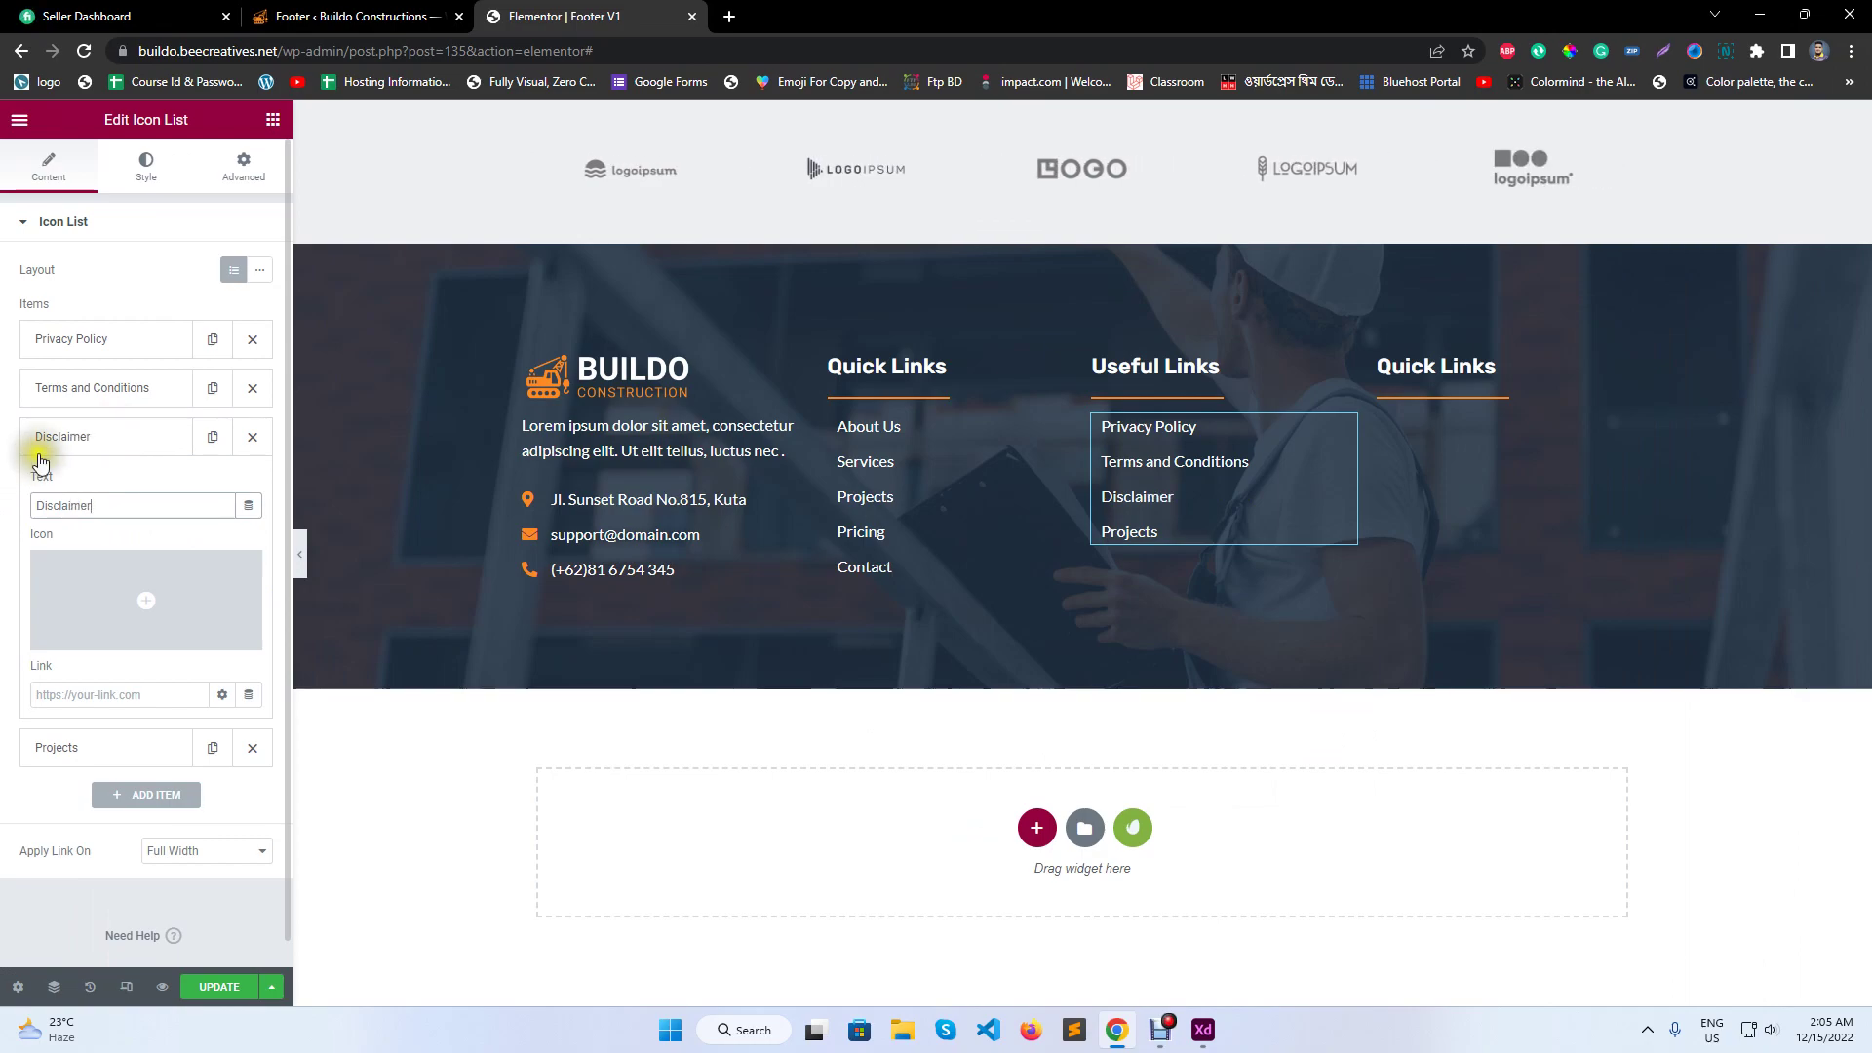
# - Rename the fourth Useful Links item "Supports"
pyautogui.click(41, 449)
pyautogui.click(61, 485)
pyautogui.write('Su')
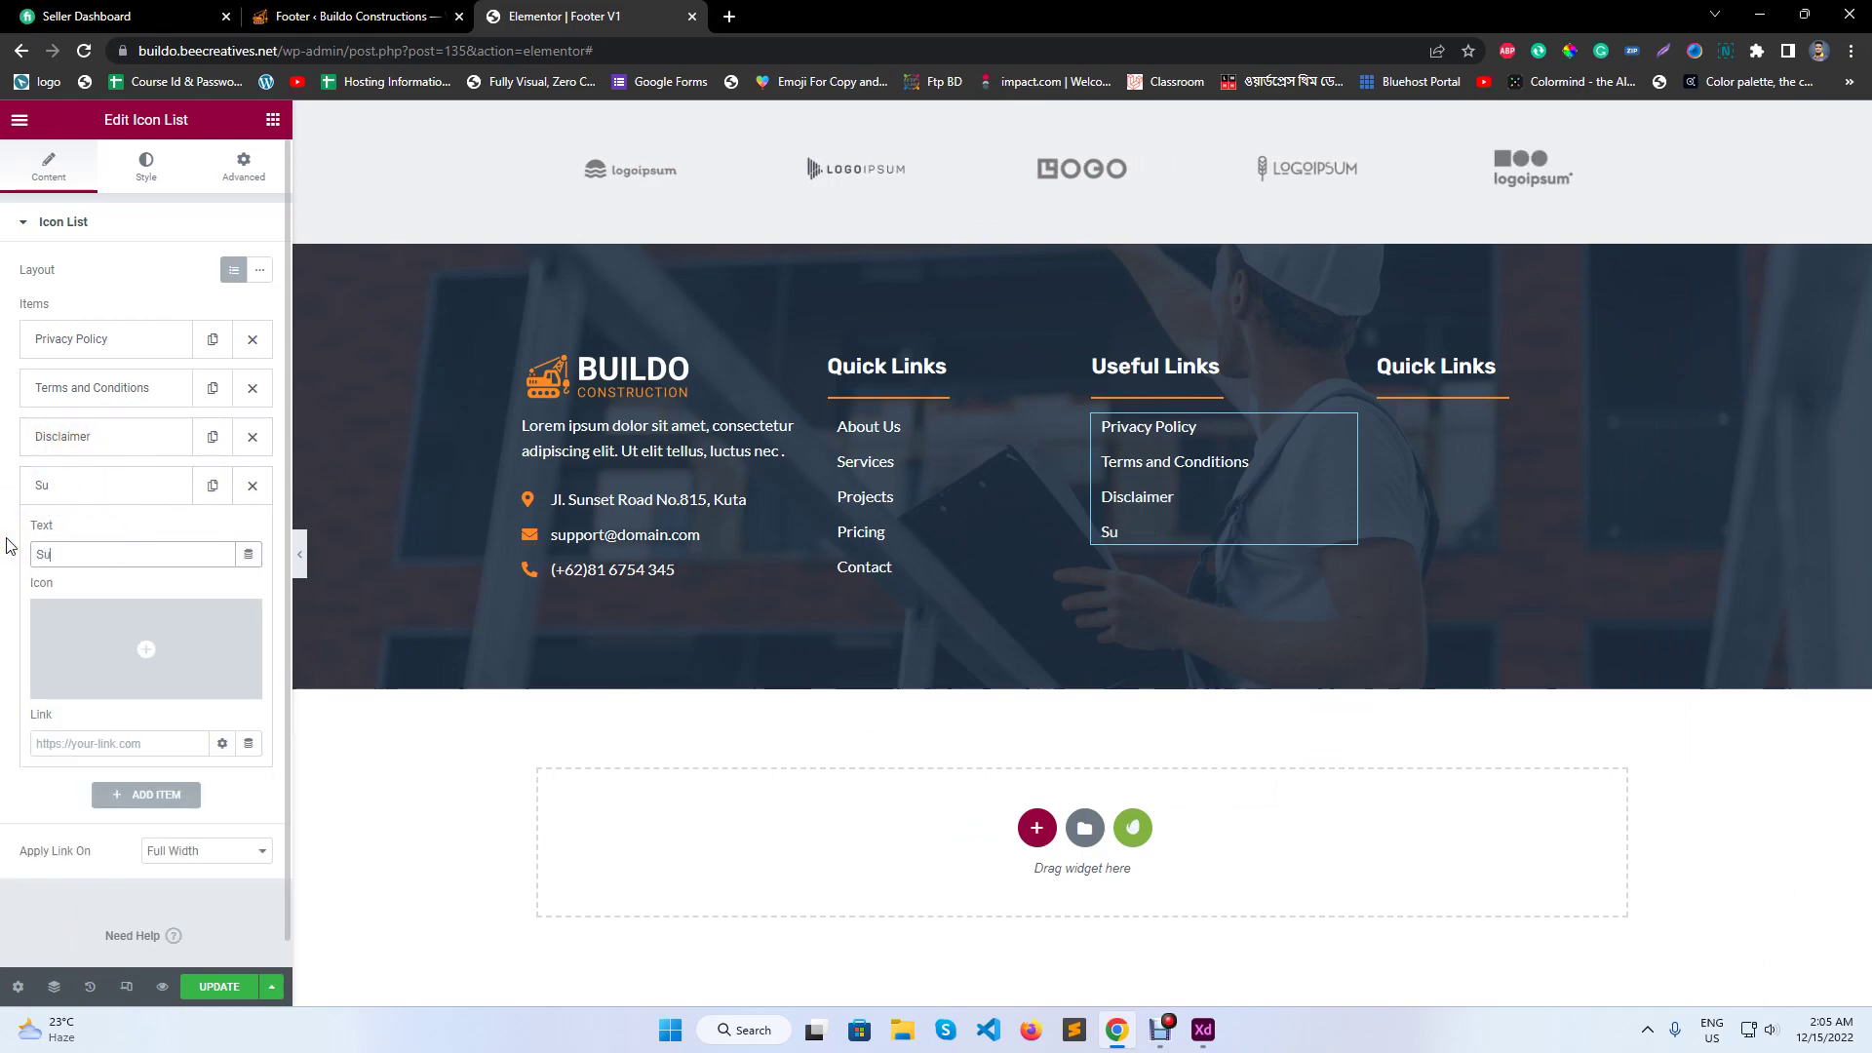
pyautogui.write('pports')
pyautogui.click(126, 485)
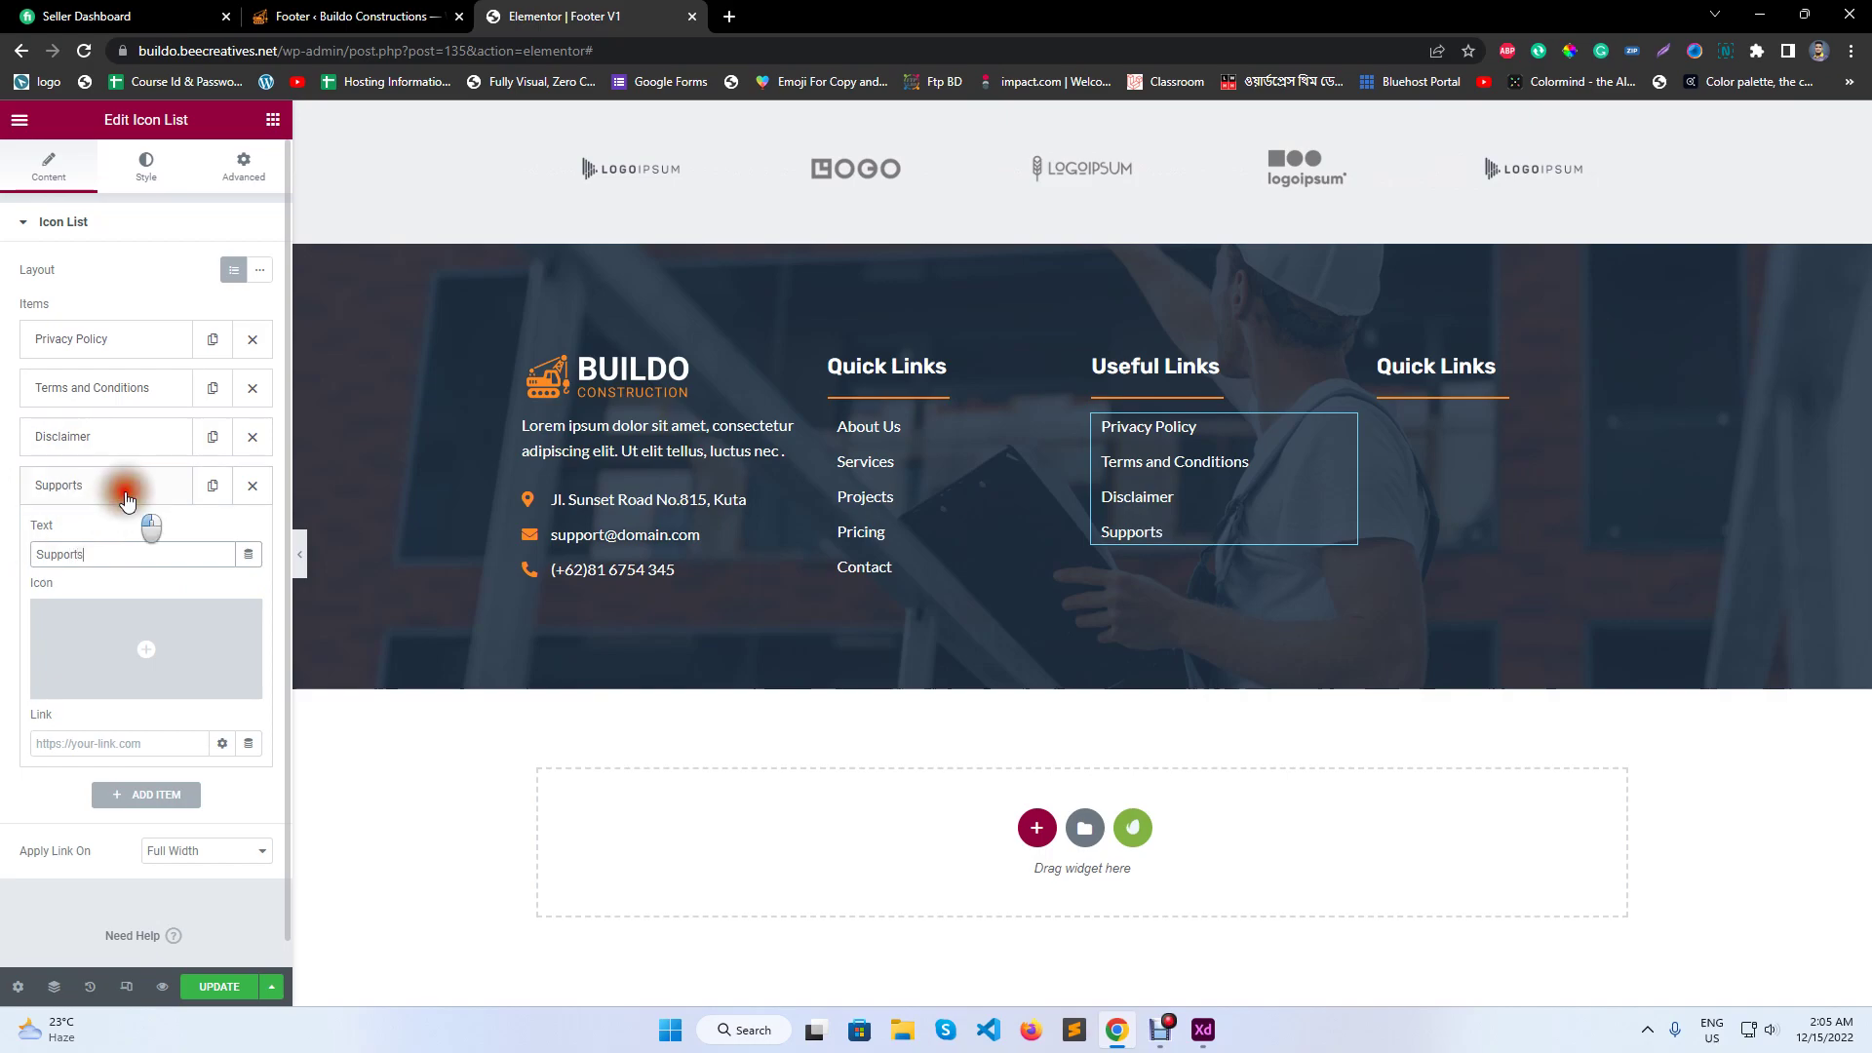
# - Duplicate the Supports item, rename the copy "FAQs", and update the template
pyautogui.click(213, 485)
pyautogui.click(122, 575)
pyautogui.click(120, 543)
pyautogui.moveTo(93, 602); pyautogui.dragTo(2, 590)
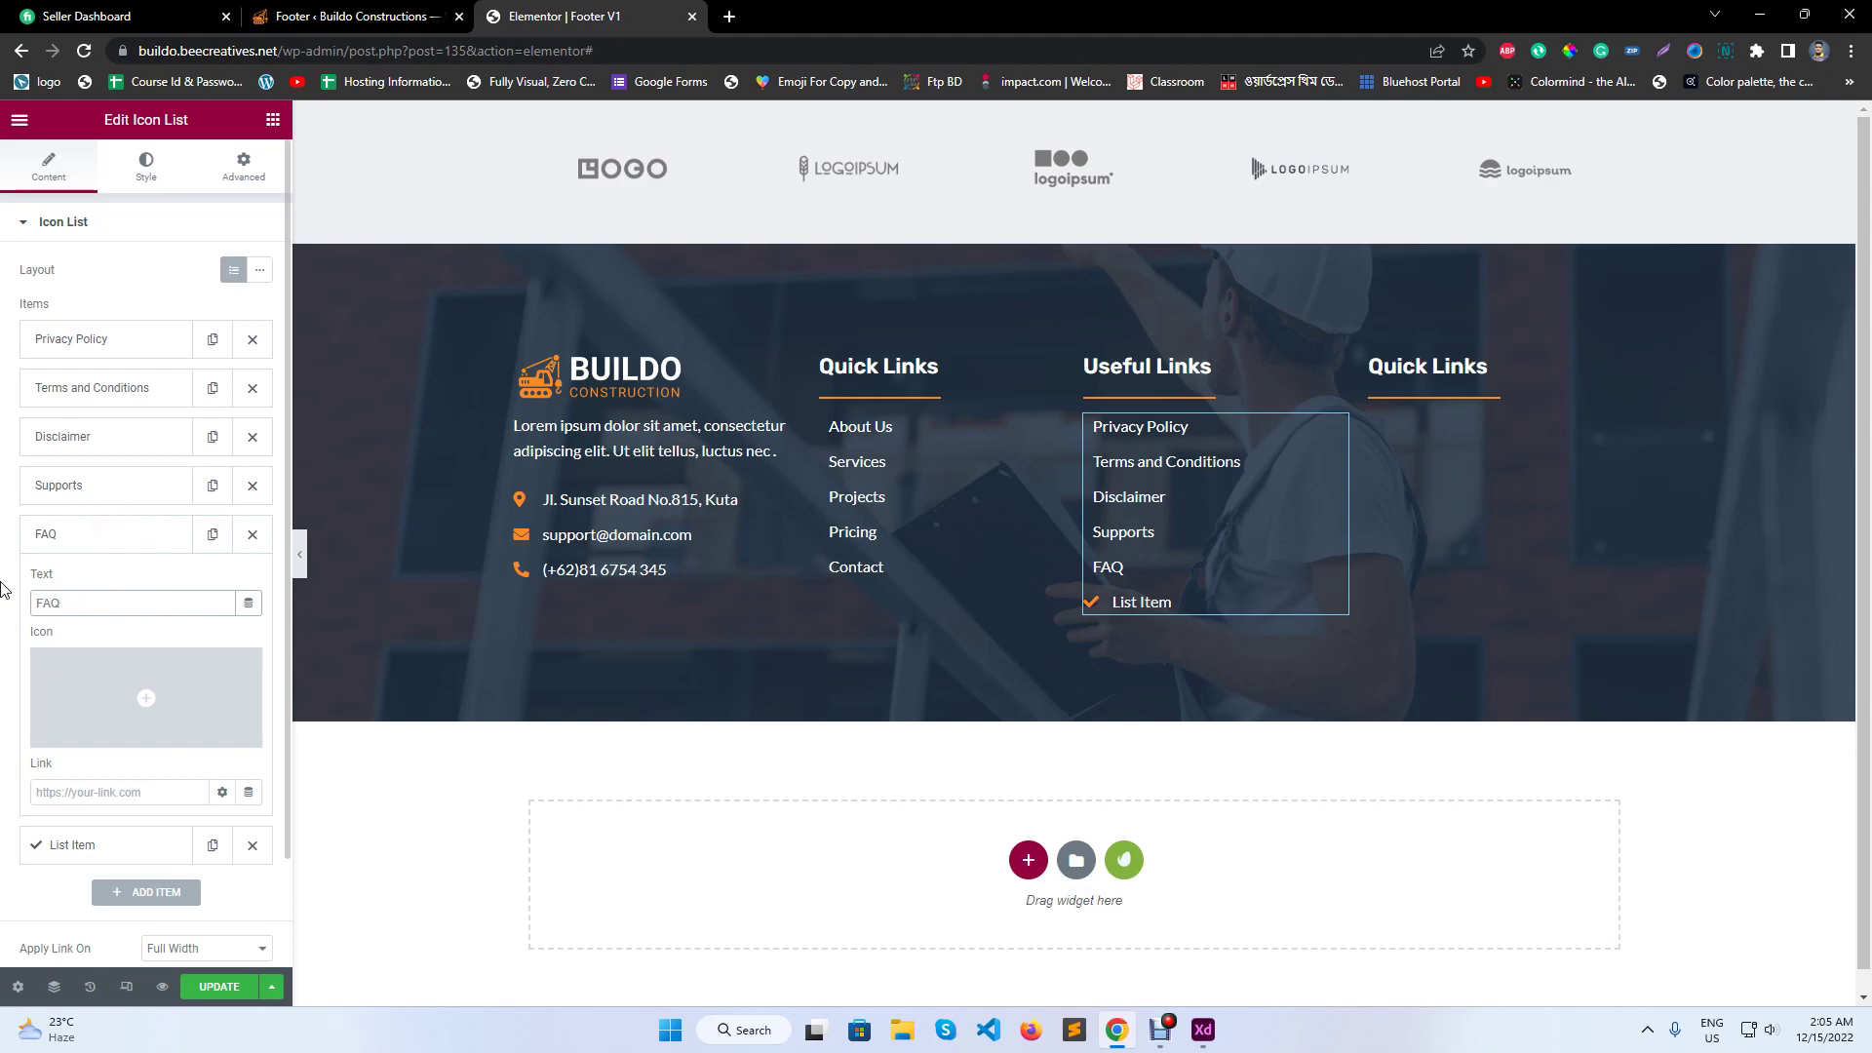
pyautogui.click(146, 542)
pyautogui.click(253, 582)
pyautogui.click(226, 987)
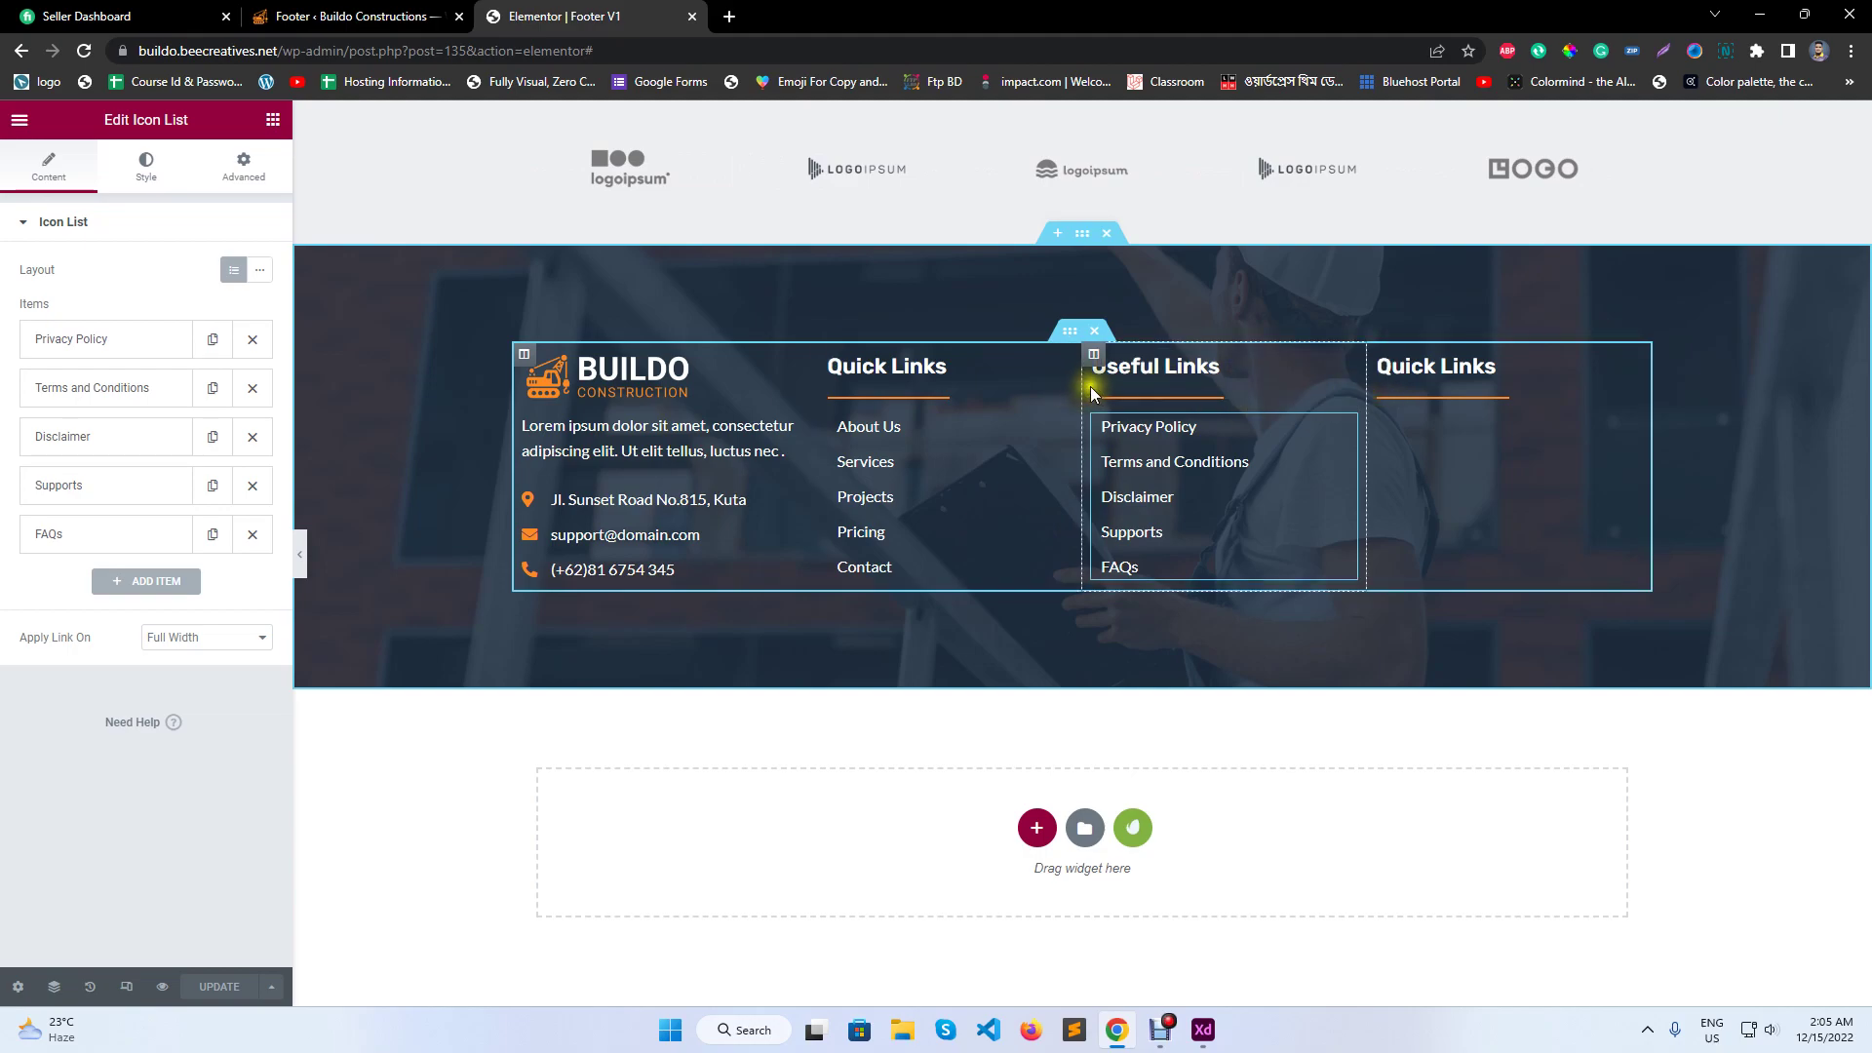
# - Narrow the Quick Links column, try a 30% width for the Useful Links column, and shrink it to widen the fourth column
pyautogui.moveTo(1056, 390); pyautogui.dragTo(1027, 388)
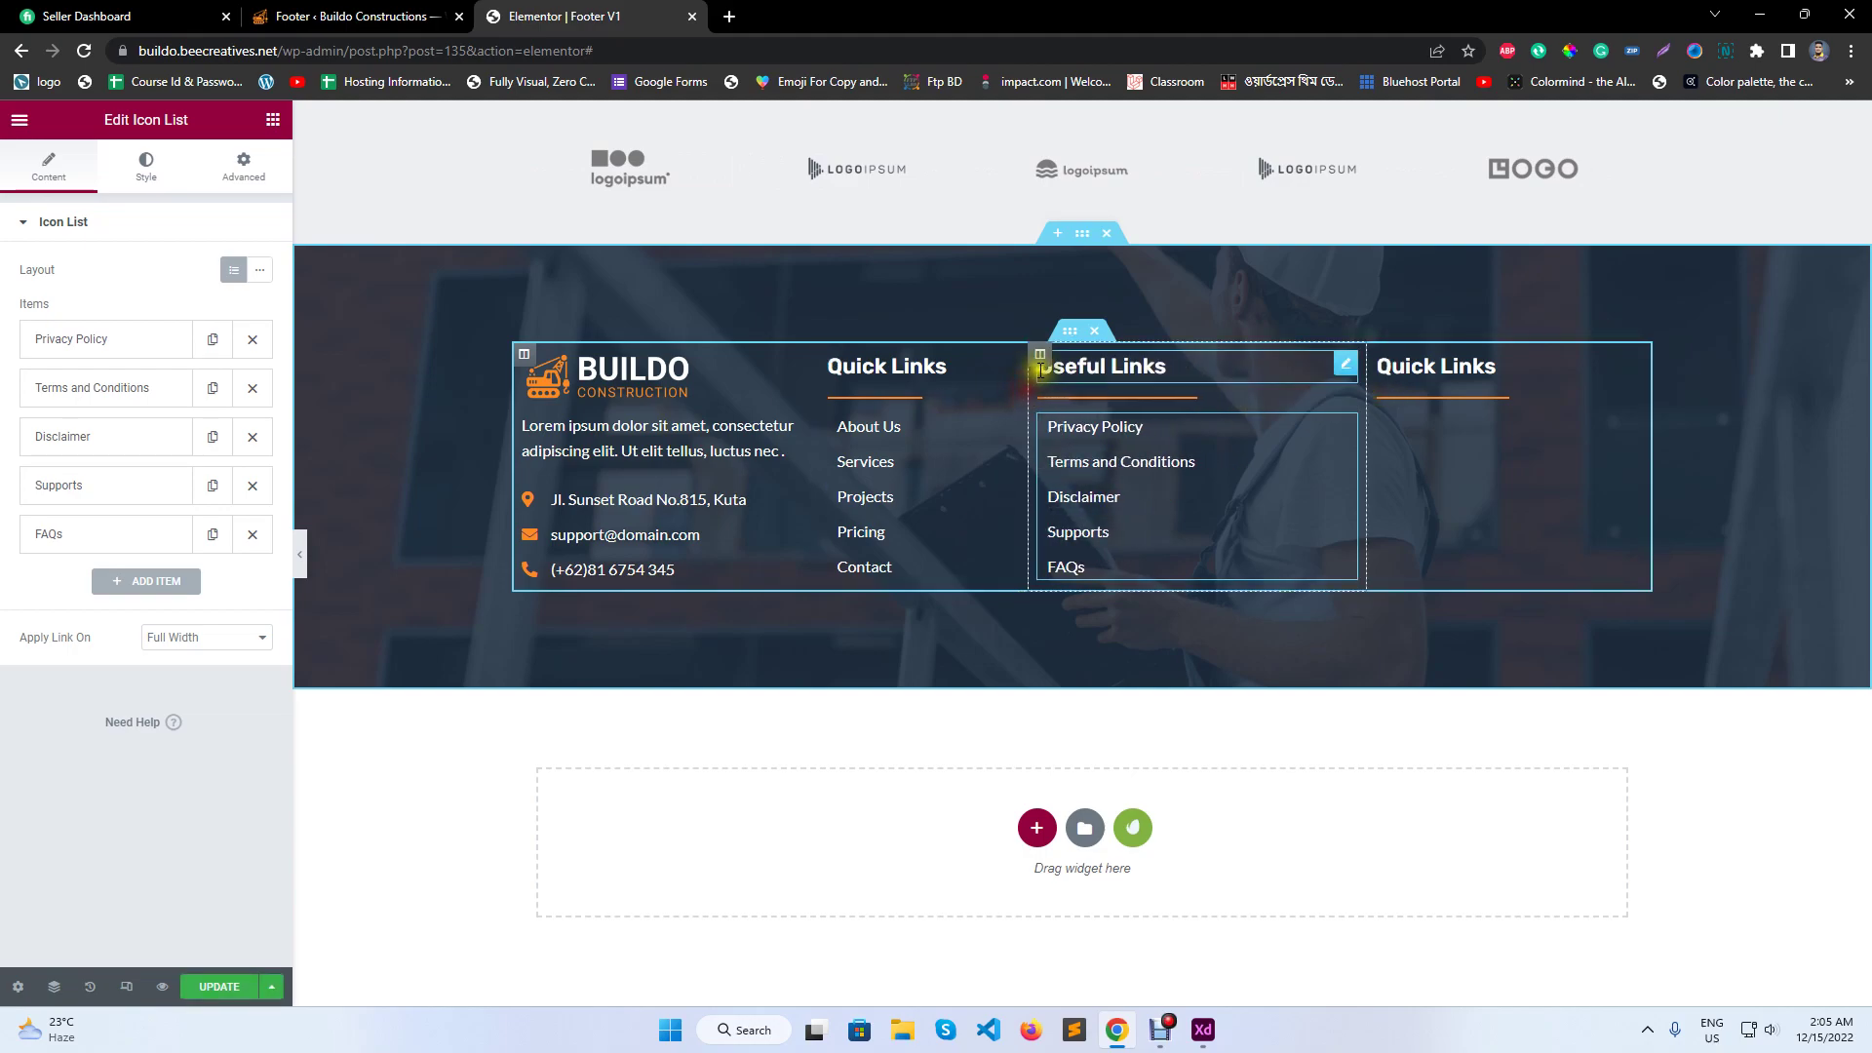
pyautogui.click(1039, 356)
pyautogui.click(257, 271)
pyautogui.click(260, 265)
pyautogui.click(259, 265)
pyautogui.click(260, 266)
pyautogui.click(264, 273)
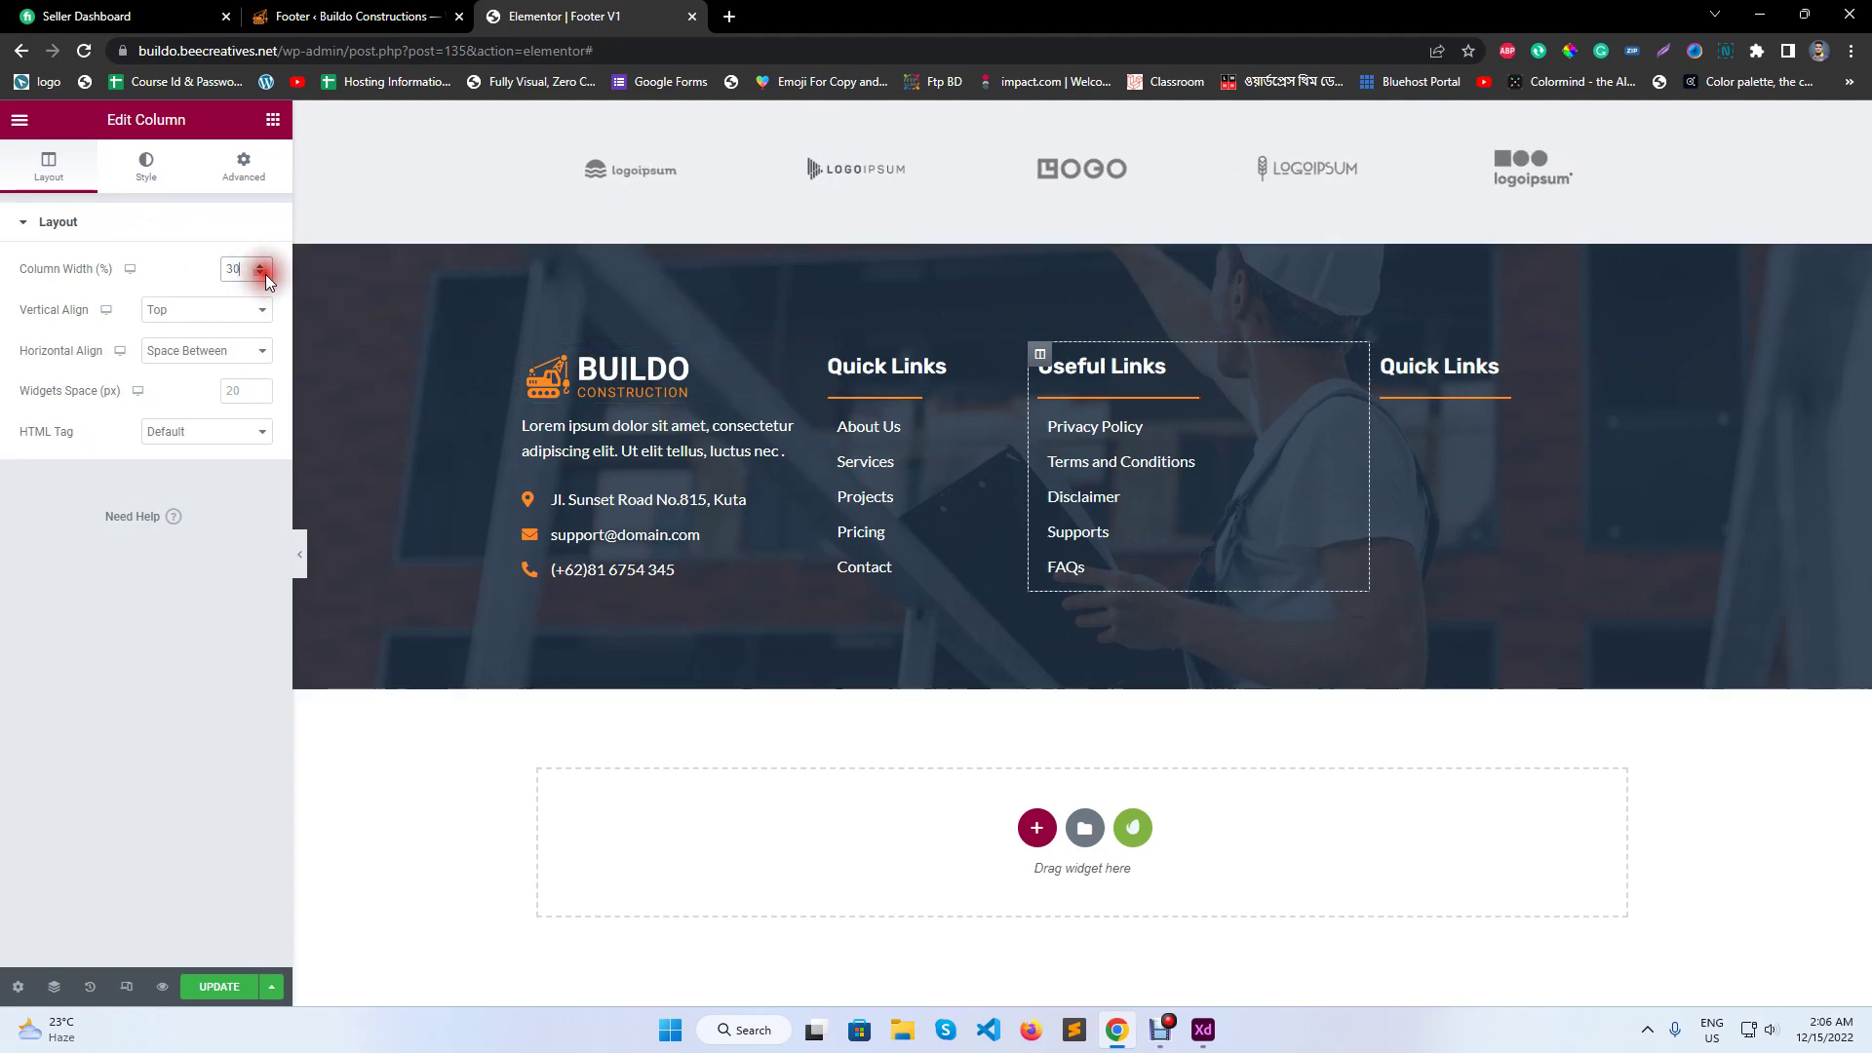
pyautogui.moveTo(1370, 392); pyautogui.dragTo(1264, 392)
# - Change the fourth column's heading to "Newsletter" and update the template
pyautogui.click(1411, 371)
pyautogui.moveTo(88, 291); pyautogui.dragTo(5, 293)
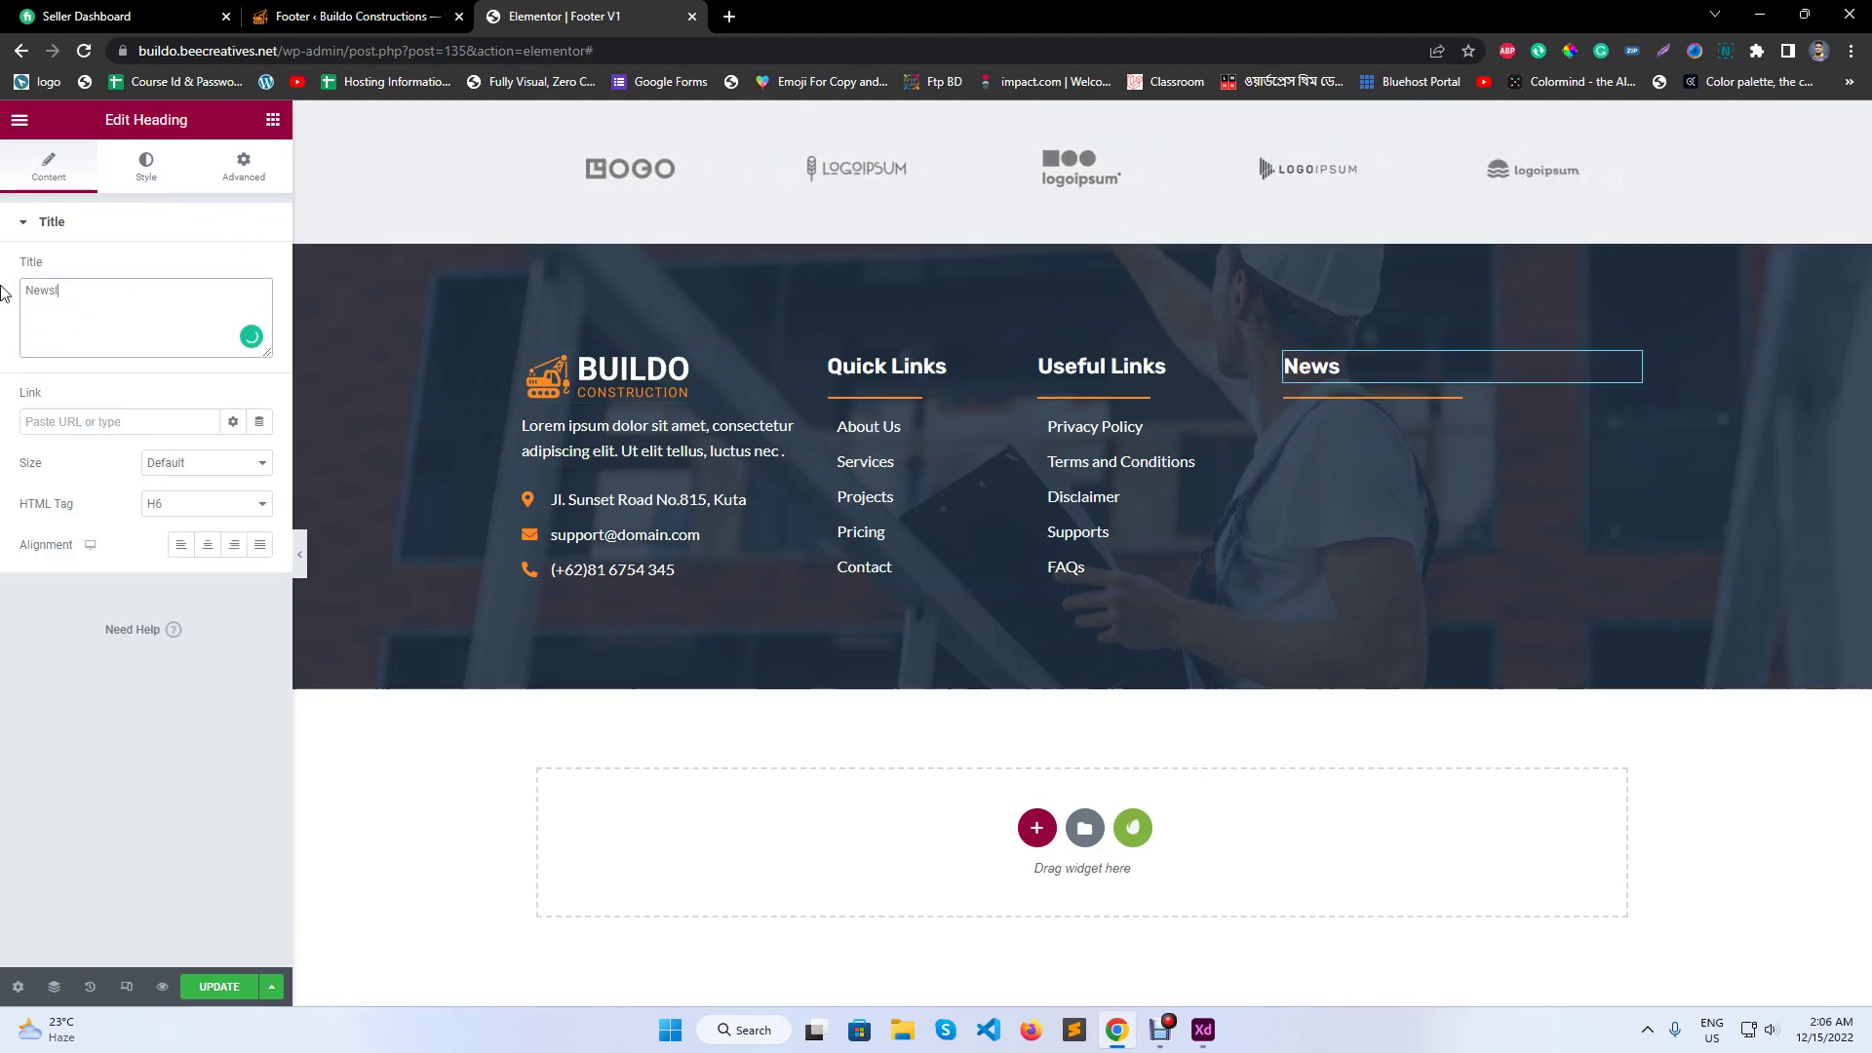
pyautogui.write('Newsletter')
pyautogui.click(218, 984)
# - Check the Newsletter column's layout in the Adobe XD design
pyautogui.click(1204, 1029)
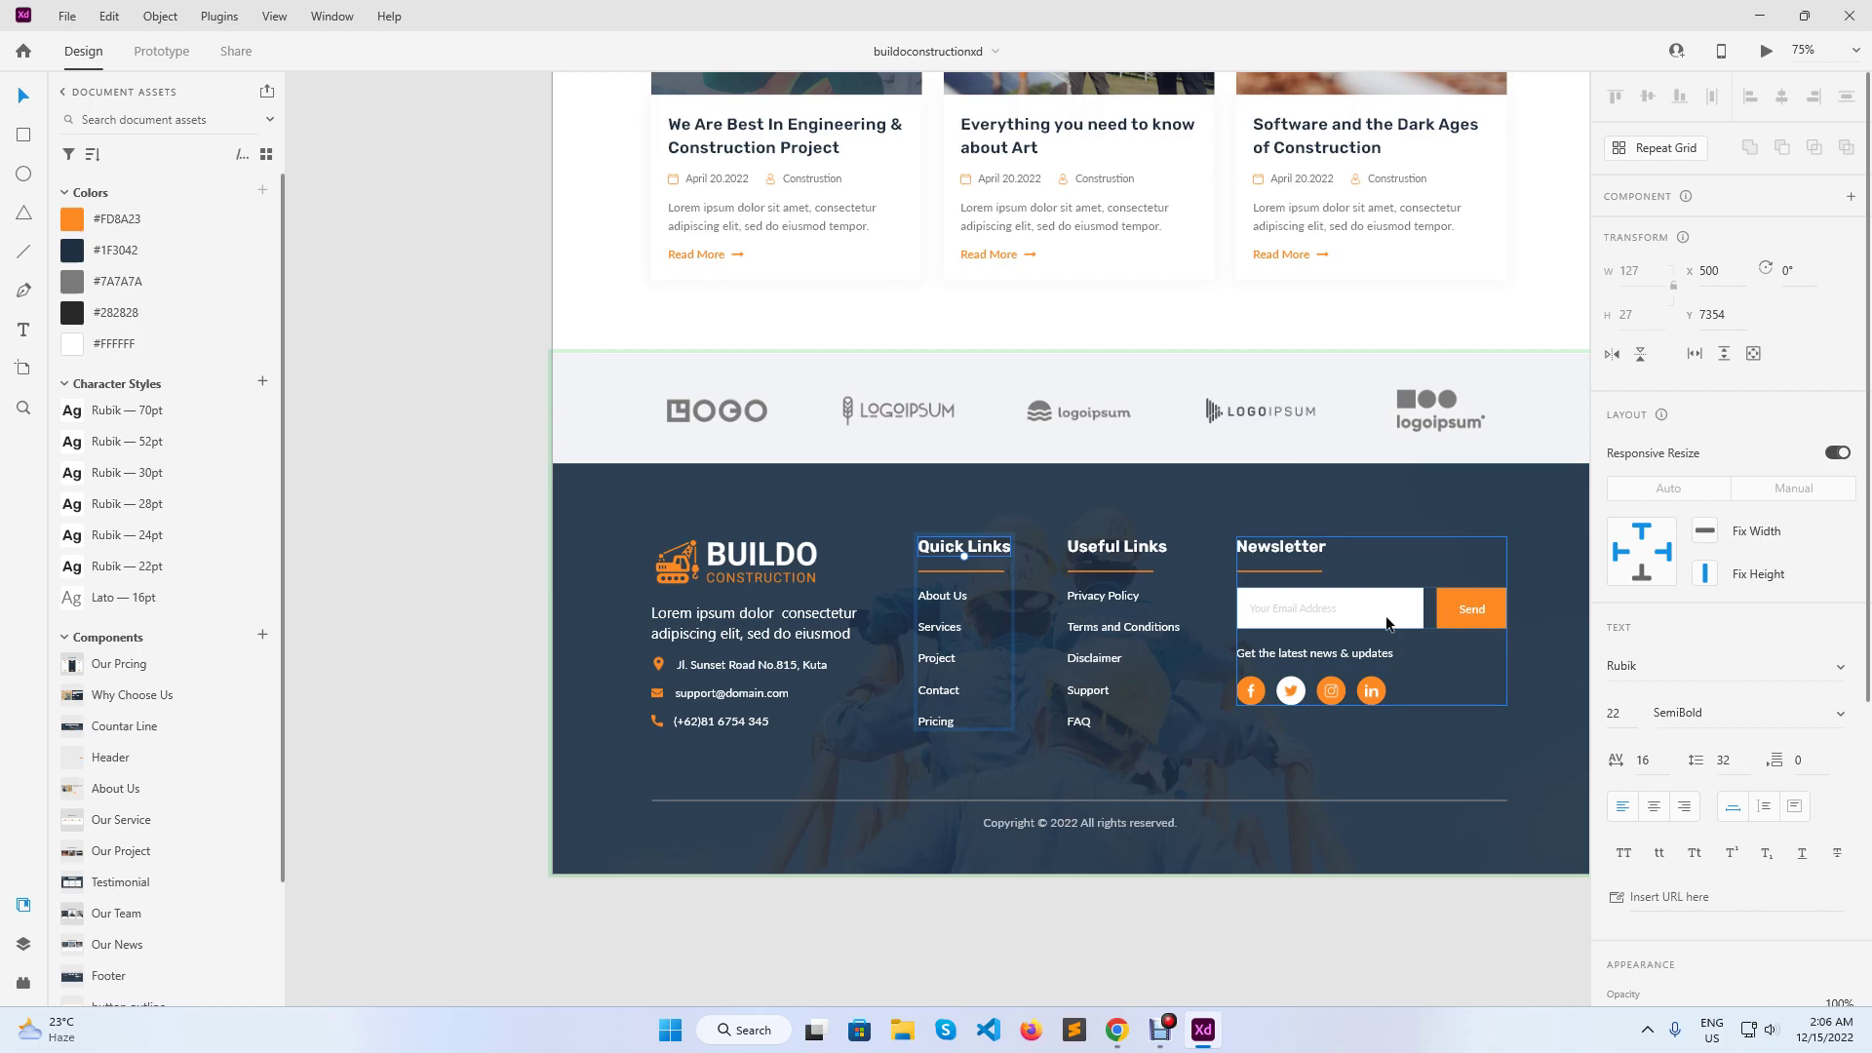
pyautogui.click(1160, 1030)
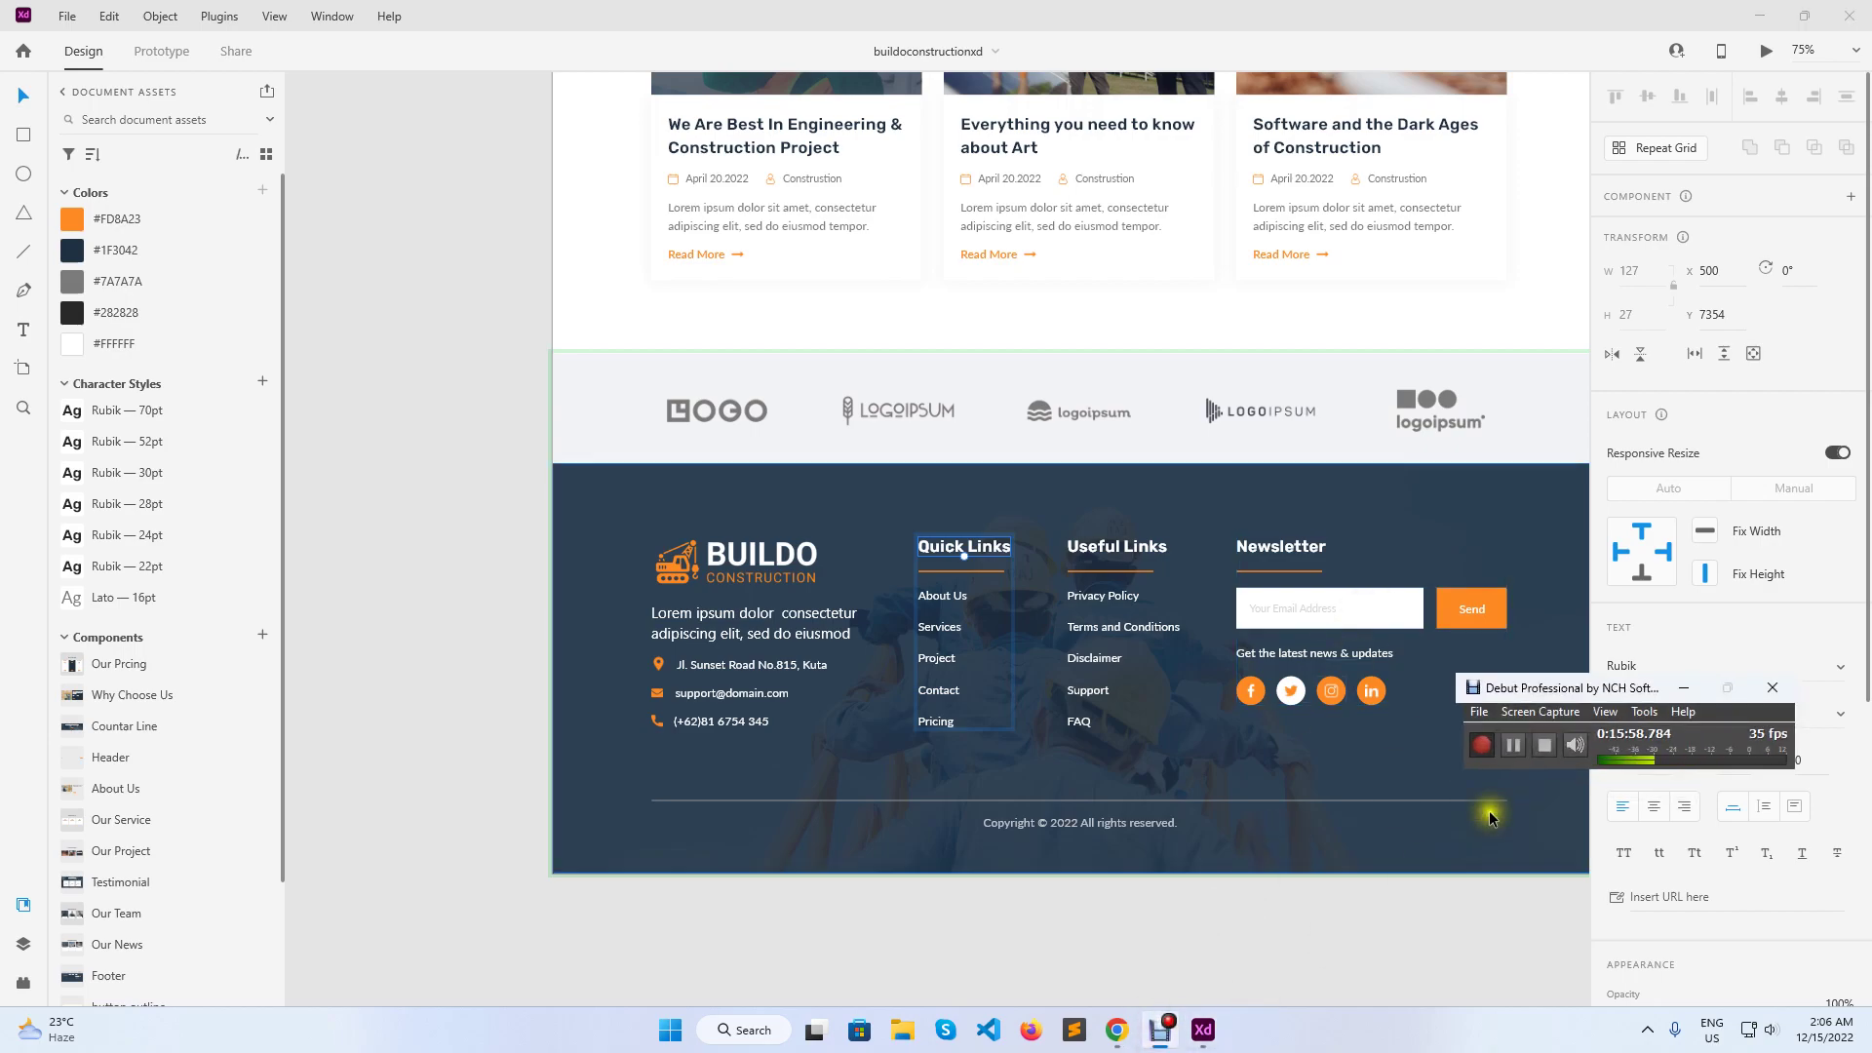